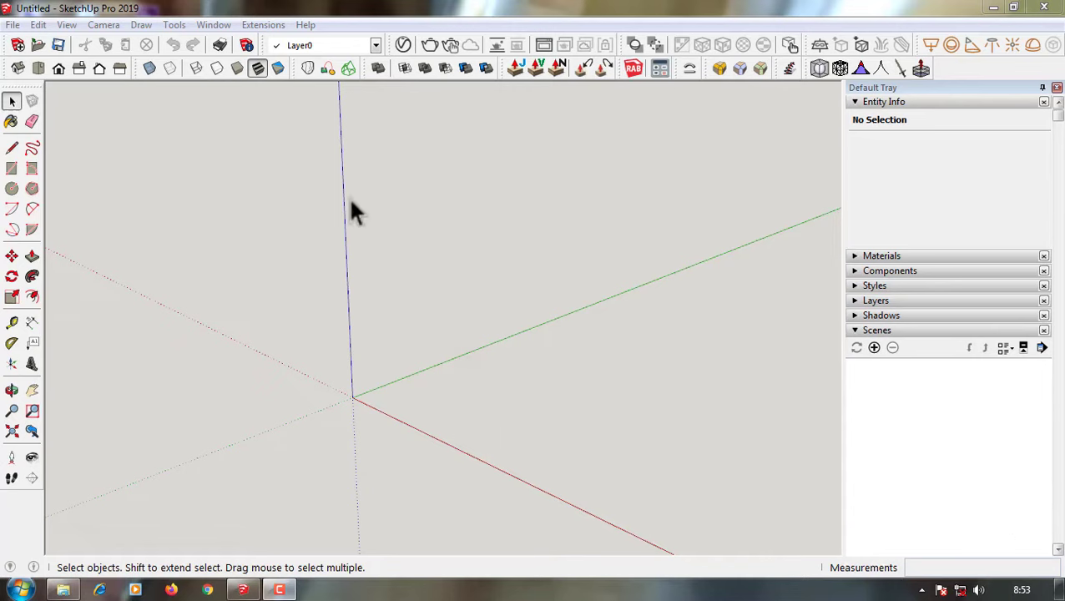
- Switch to Front view and drag KM 010.jpg from the photo folder into the model
left_click(58, 67)
left_click(63, 590)
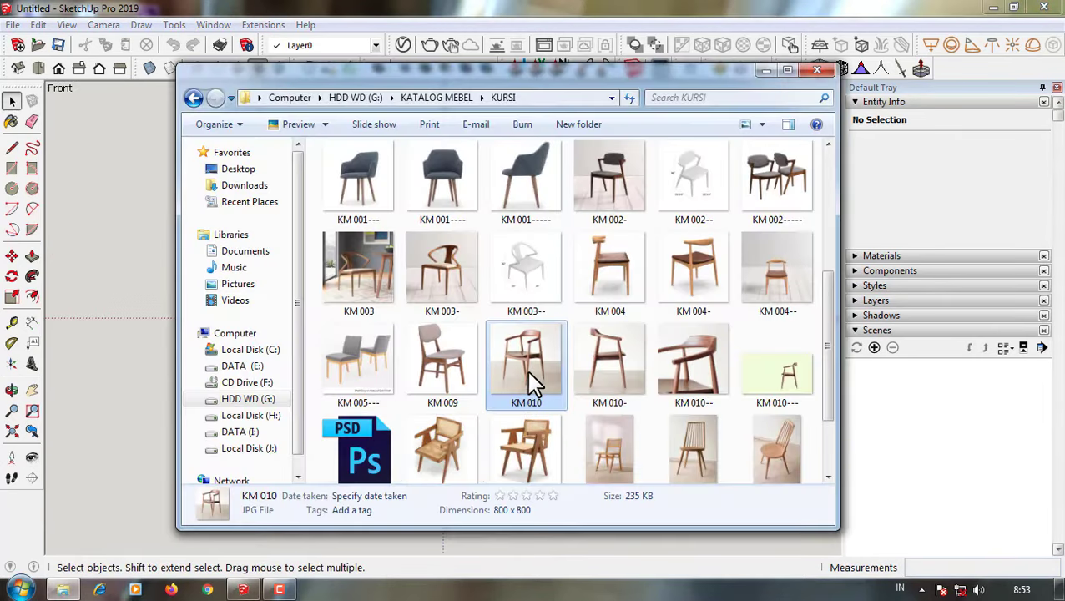
scroll(641, 431, "down", 1)
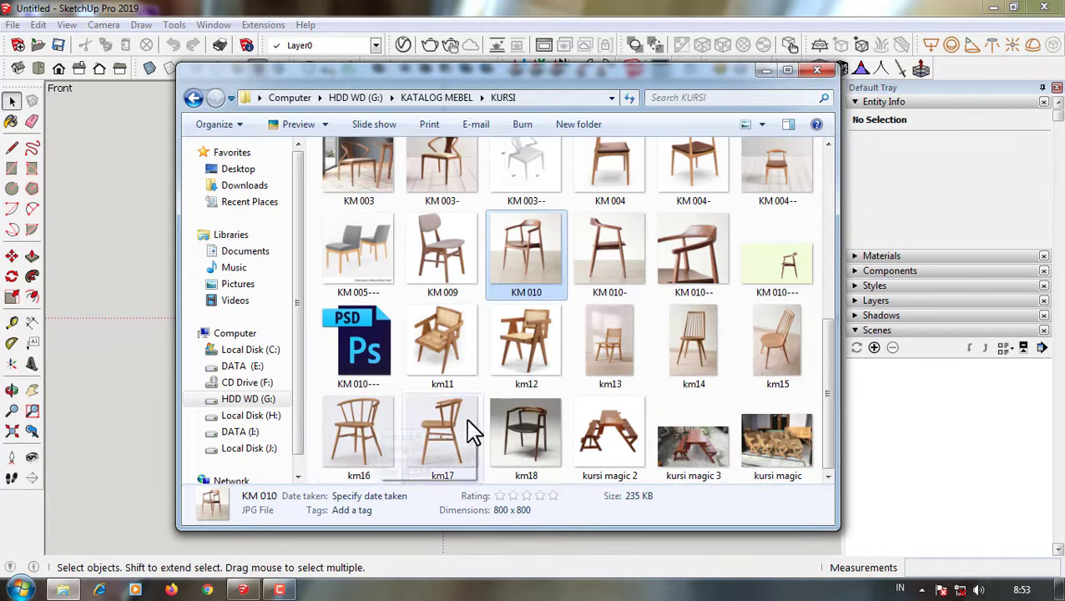
left_click_drag(564, 298, 135, 325)
- Size the KM 010 photo and shift it slightly right onto the red axis baseline
left_click(766, 70)
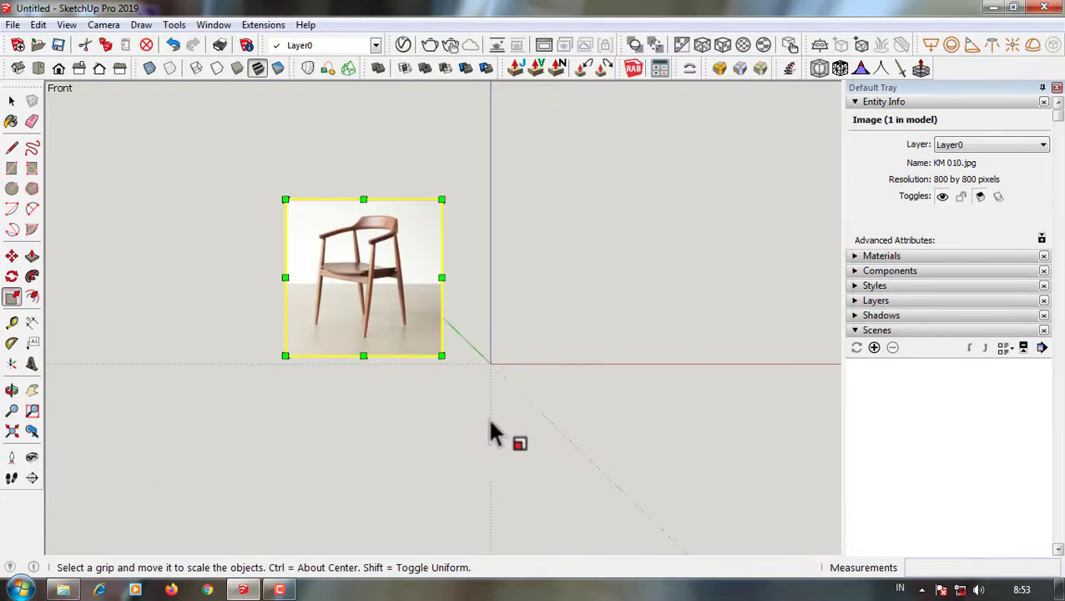
key("m")
left_click_drag(401, 321, 451, 351)
left_click(58, 68)
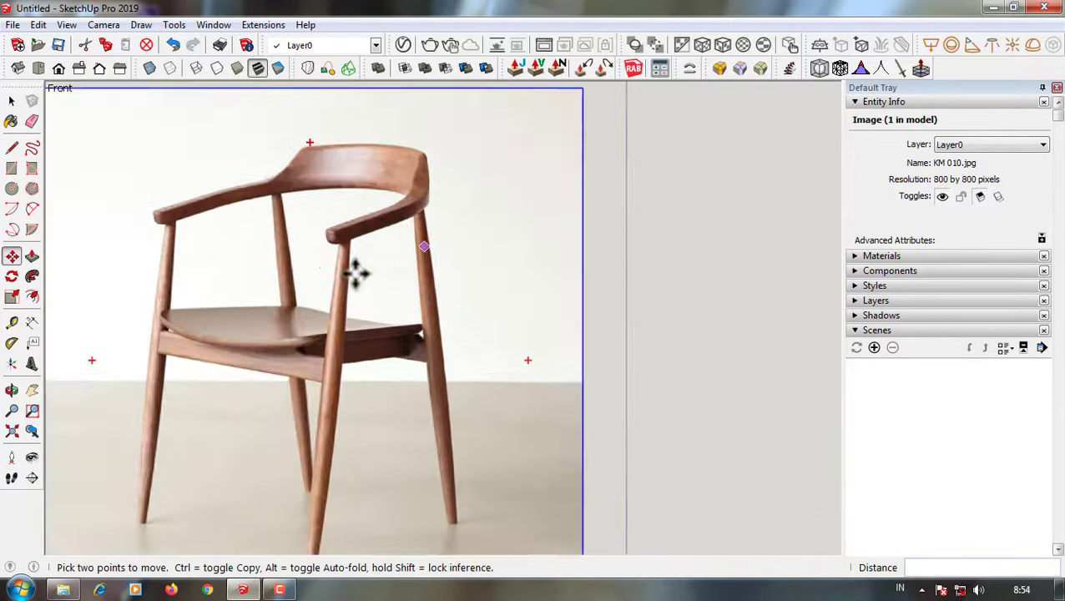
key("space")
- Orbit around the chair photo to check it, then return to the straight-on Front view
mouse_move(190, 187)
middle_mouse_down()
mouse_move(307, 354)
mouse_move(458, 375)
middle_mouse_up()
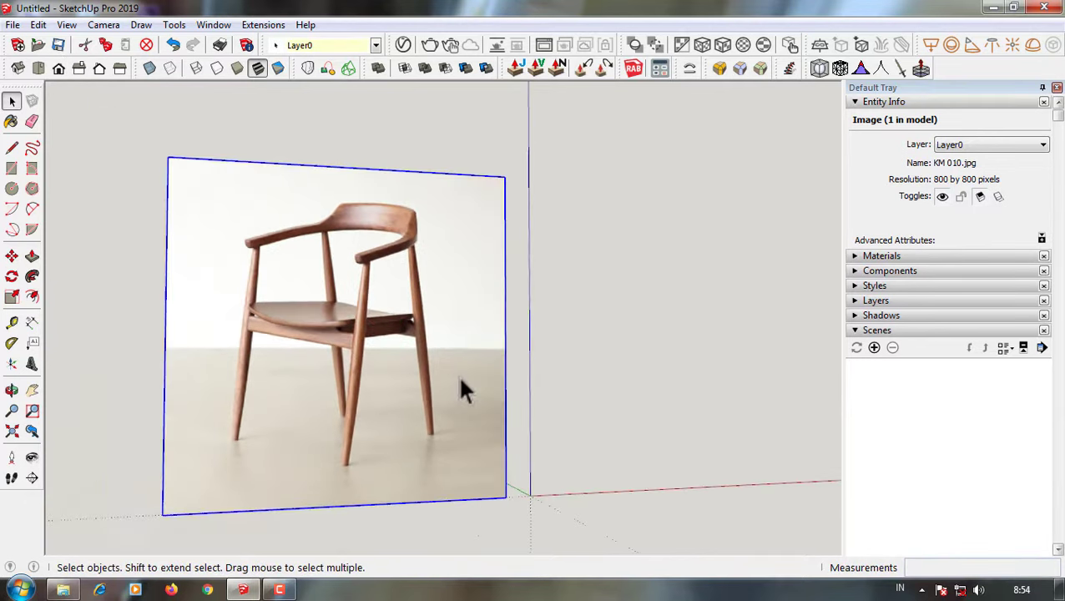
scroll(400, 321, "up", 5)
mouse_move(400, 321)
middle_mouse_down()
mouse_move(448, 290)
mouse_move(345, 278)
middle_mouse_up()
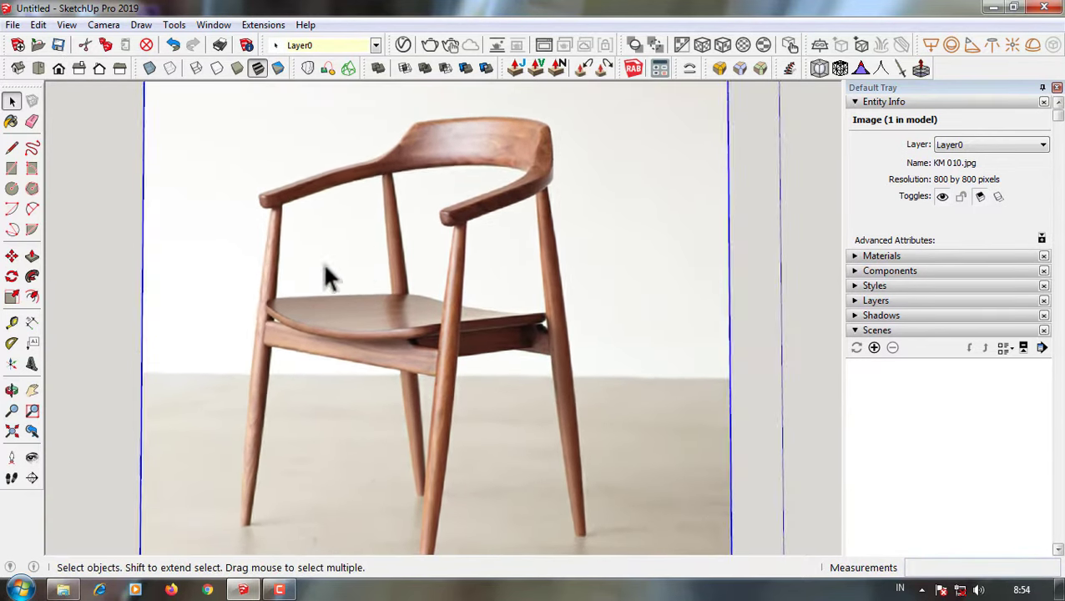
scroll(328, 275, "down", 5)
left_click(103, 24)
left_click(76, 100)
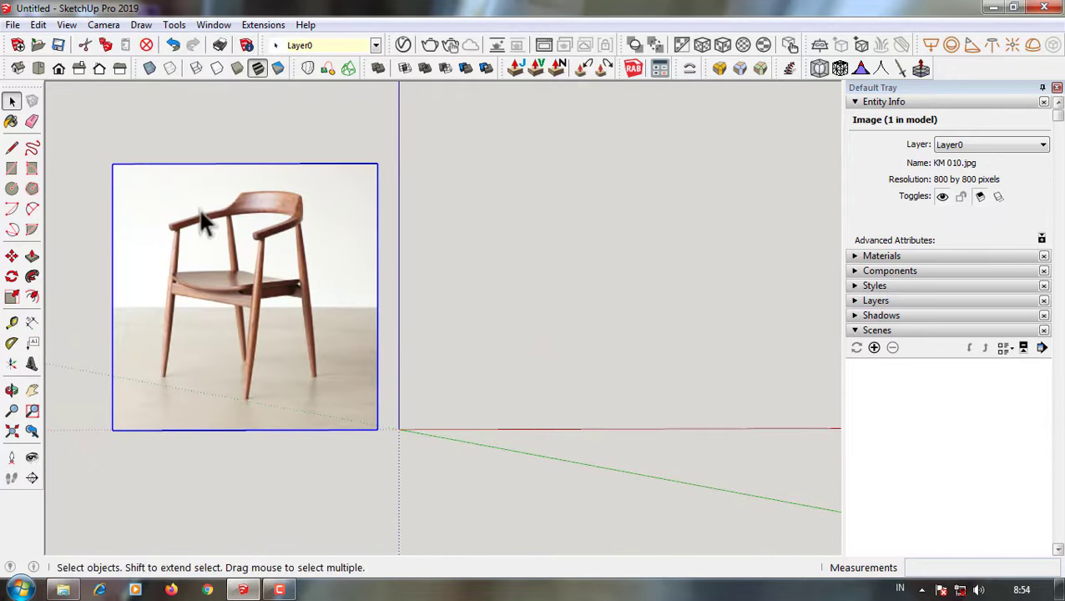
left_click(58, 68)
scroll(390, 292, "up", 3)
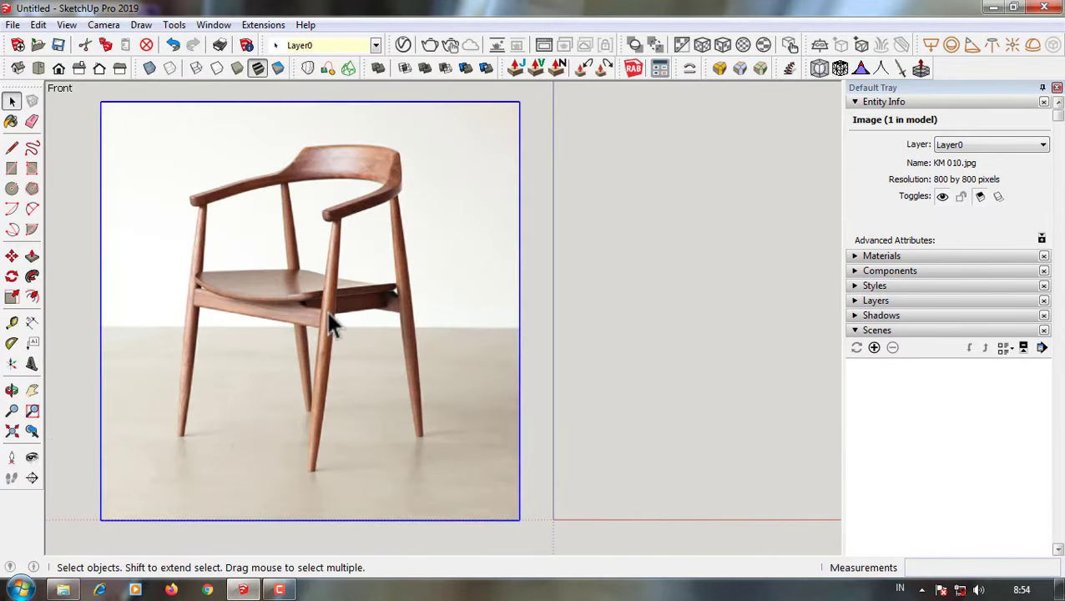
scroll(286, 301, "up", 2)
scroll(284, 305, "down", 3)
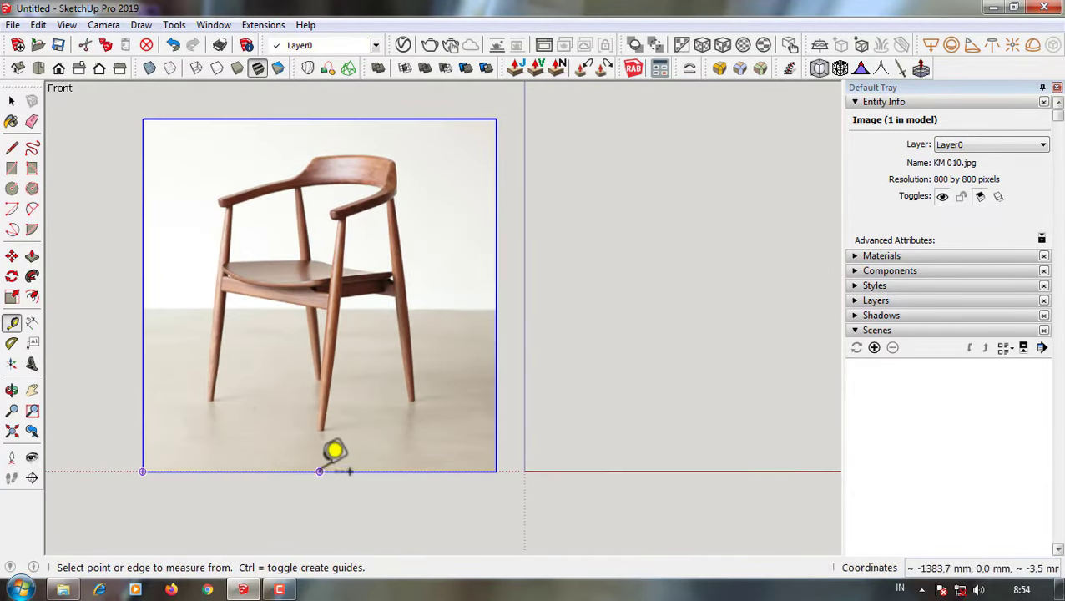
- Tape-measure the photo's height from the leg tip up toward the seat
left_click(319, 472)
scroll(322, 429, "up", 1)
left_click(348, 430)
scroll(347, 430, "down", 1)
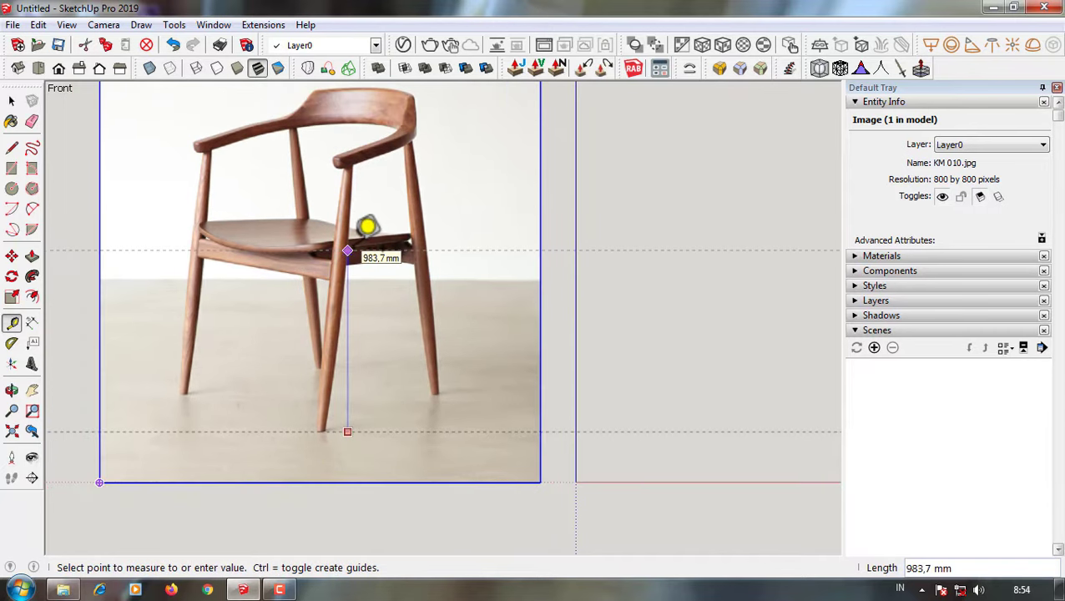
key("Return")
- Scale the photo to half size and raise it so the leg tip meets the floor guide
key("space")
left_click(428, 316)
left_click(12, 296)
mouse_move(179, 122)
left_mouse_down()
mouse_move(186, 155)
mouse_move(296, 342)
left_mouse_up()
key("m")
scroll(432, 435, "up", 3)
left_click(432, 435)
left_click(423, 369)
scroll(452, 328, "down", 1)
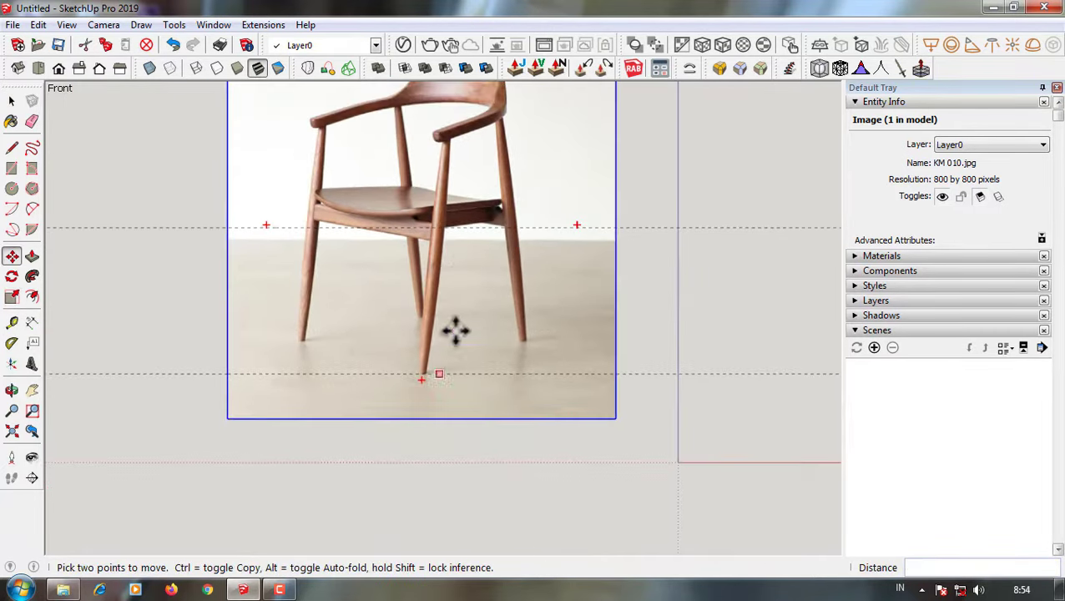
scroll(378, 317, "down", 1)
- Shrink the photo slightly from its top-left corner to fit the guides
key("s")
scroll(345, 173, "up", 2)
left_click(276, 153)
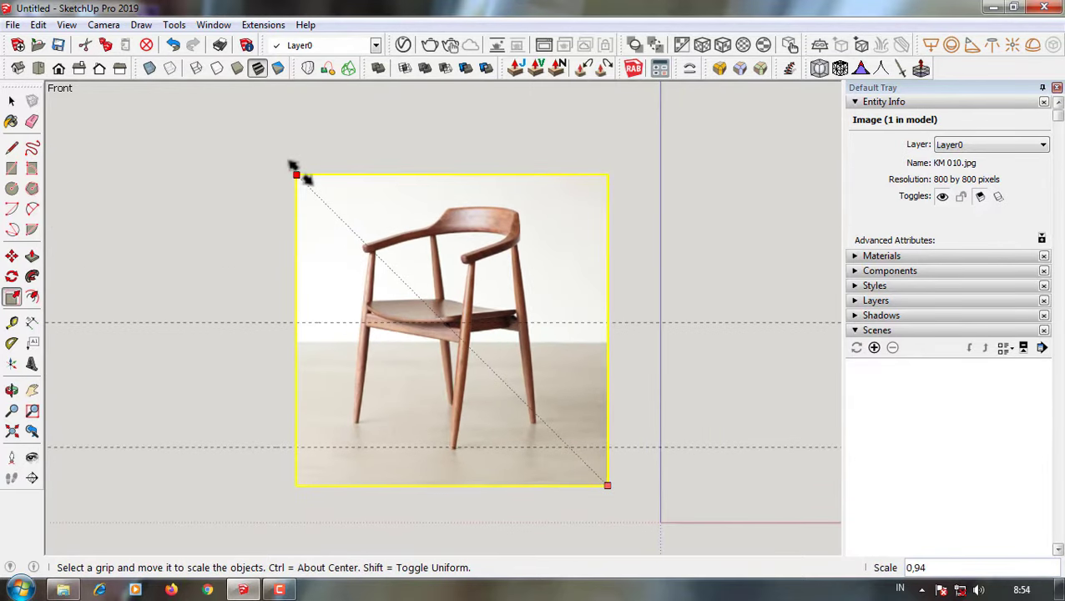
left_click(299, 177)
scroll(223, 377, "up", 1)
- Erase the misplaced top guide and place a guide 230 mm above the seat
left_click(12, 324)
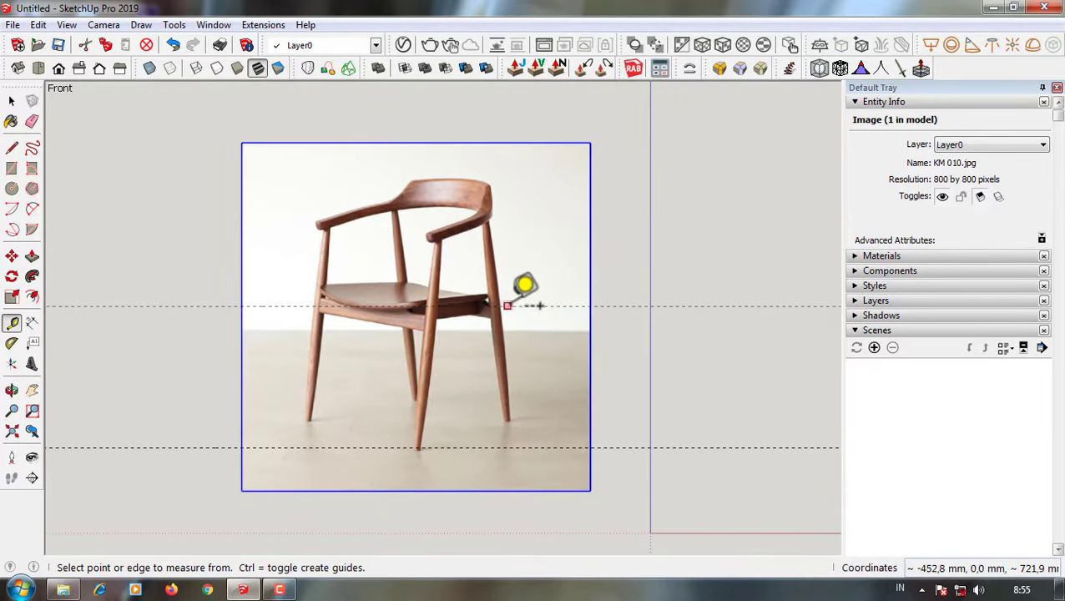
left_click(509, 305)
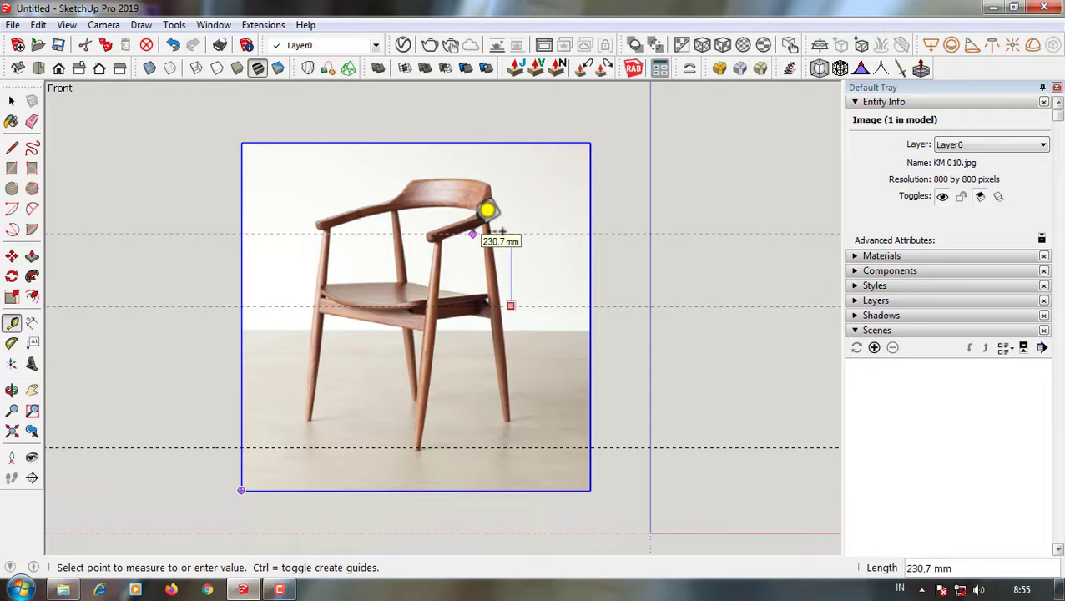
scroll(326, 330, "down", 1)
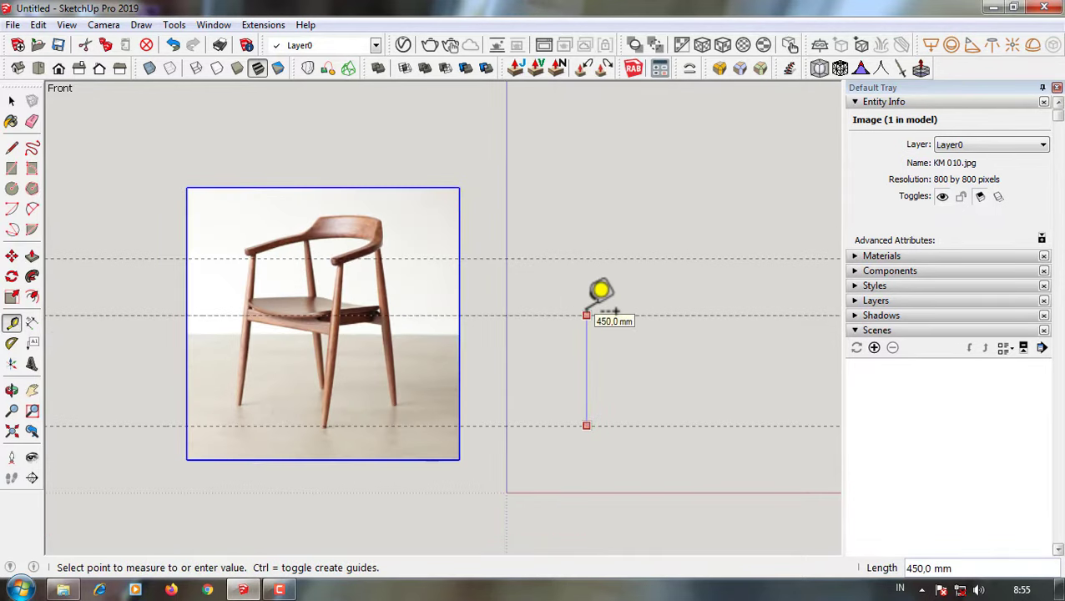
key("e")
scroll(581, 246, "up", 3)
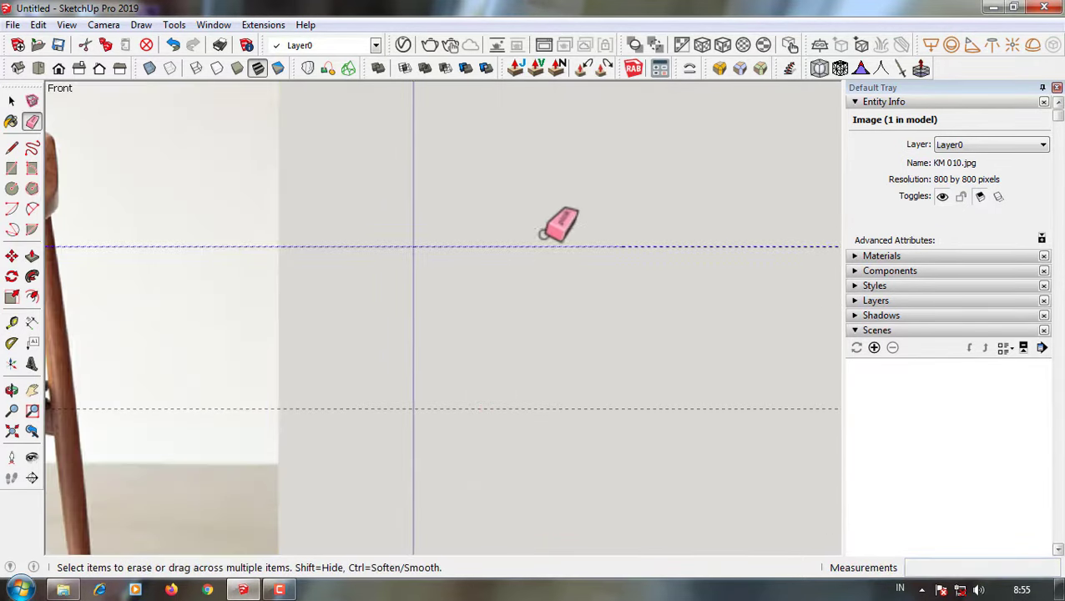
left_click(555, 244)
key("t")
scroll(529, 371, "down", 2)
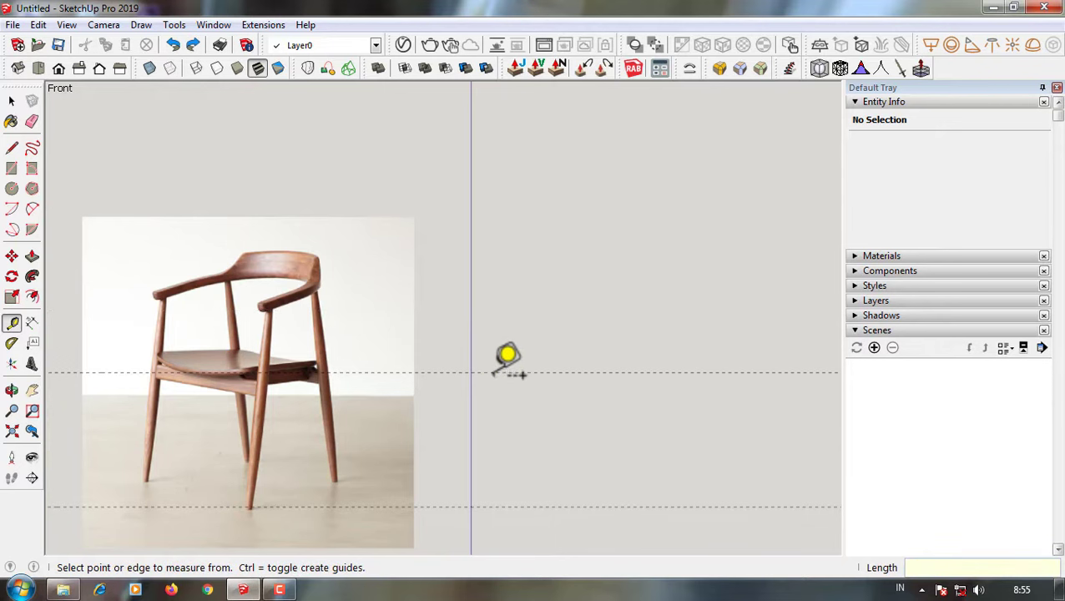
type("230")
key("Return")
scroll(493, 409, "down", 1)
scroll(477, 428, "down", 1)
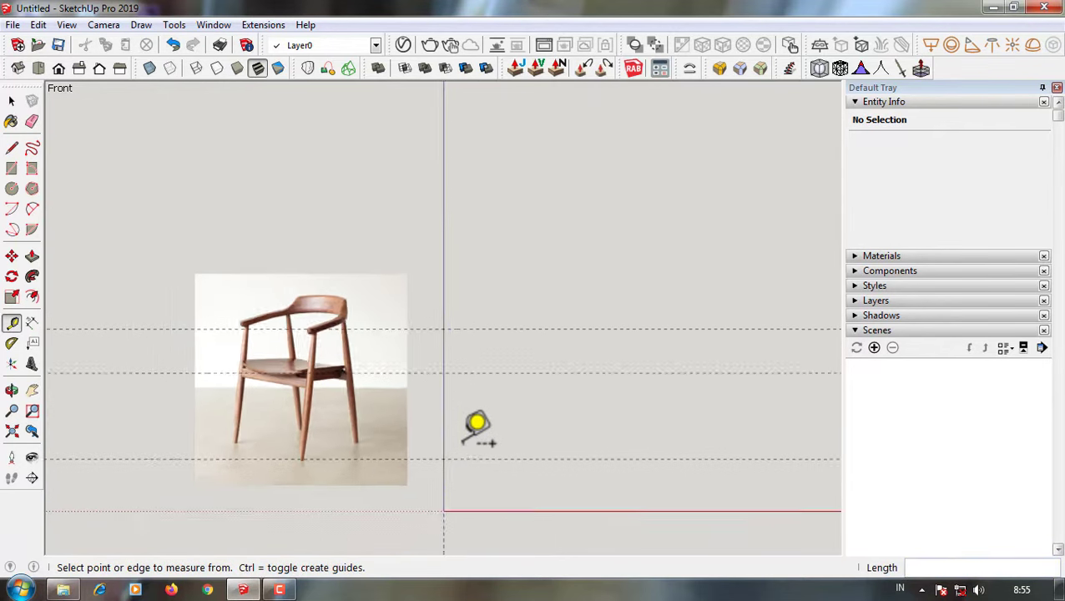
scroll(358, 375, "up", 2)
scroll(271, 332, "up", 2)
scroll(271, 332, "down", 1)
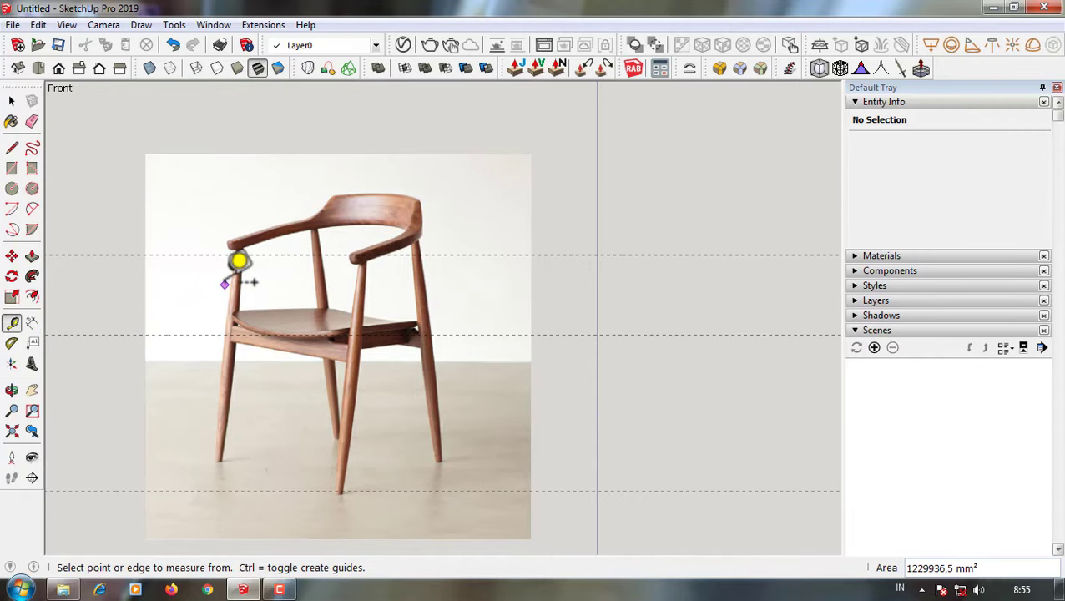
scroll(250, 288, "down", 1)
- Place a vertical guide 49 mm from the vertical axis
left_click(538, 359)
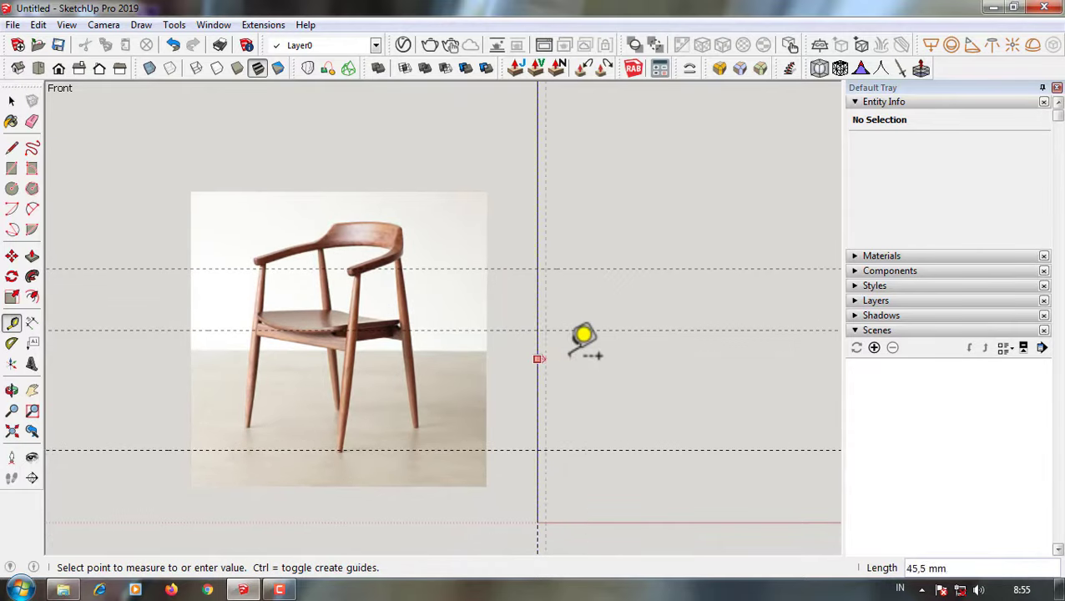
key("Return")
scroll(576, 326, "down", 1)
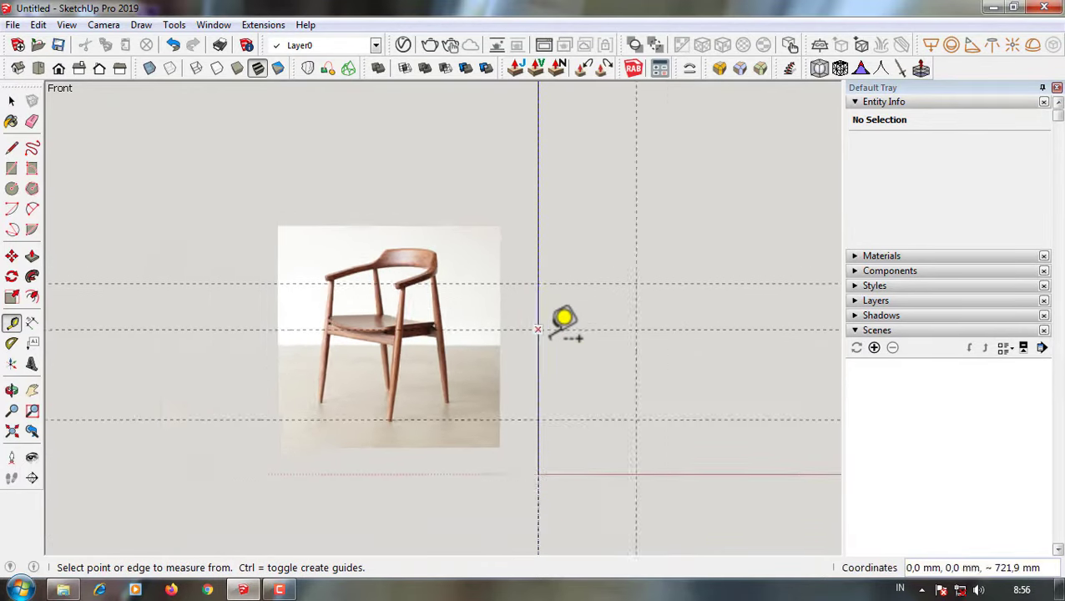
scroll(588, 401, "up", 1)
scroll(352, 315, "up", 3)
scroll(381, 308, "down", 1)
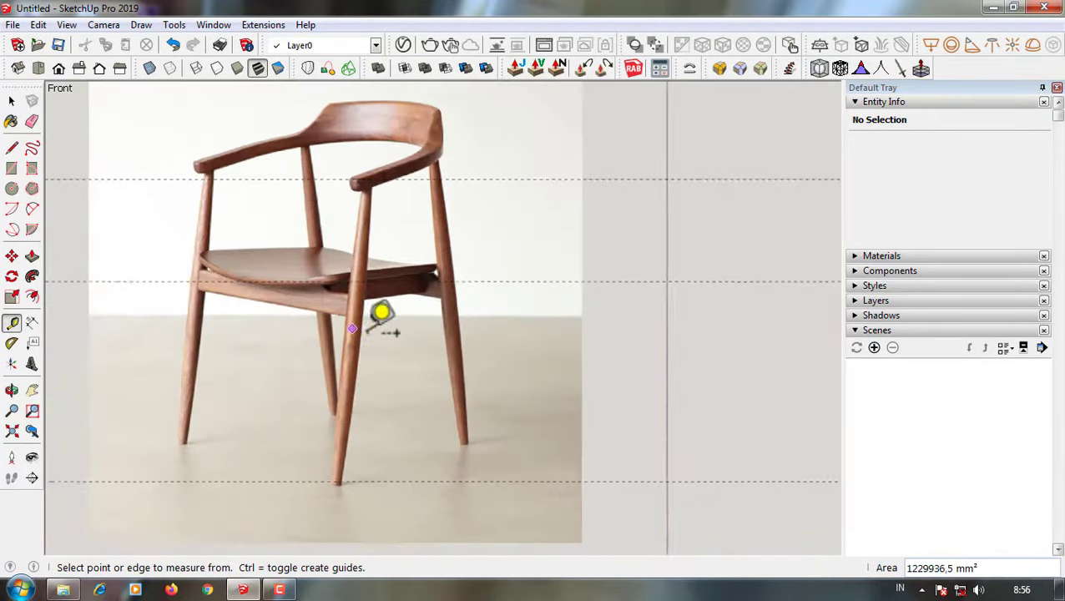
scroll(500, 326, "down", 1)
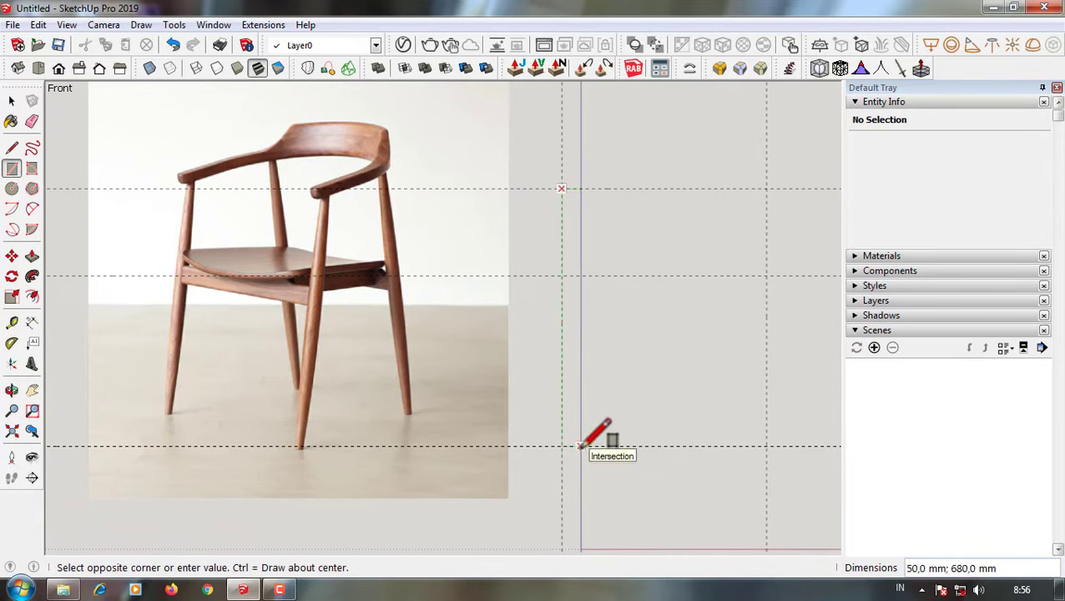
- Complete the 50 × 680 mm leg profile rectangle between the guides
key("l")
scroll(534, 251, "up", 2)
left_click(571, 178)
scroll(582, 467, "down", 1)
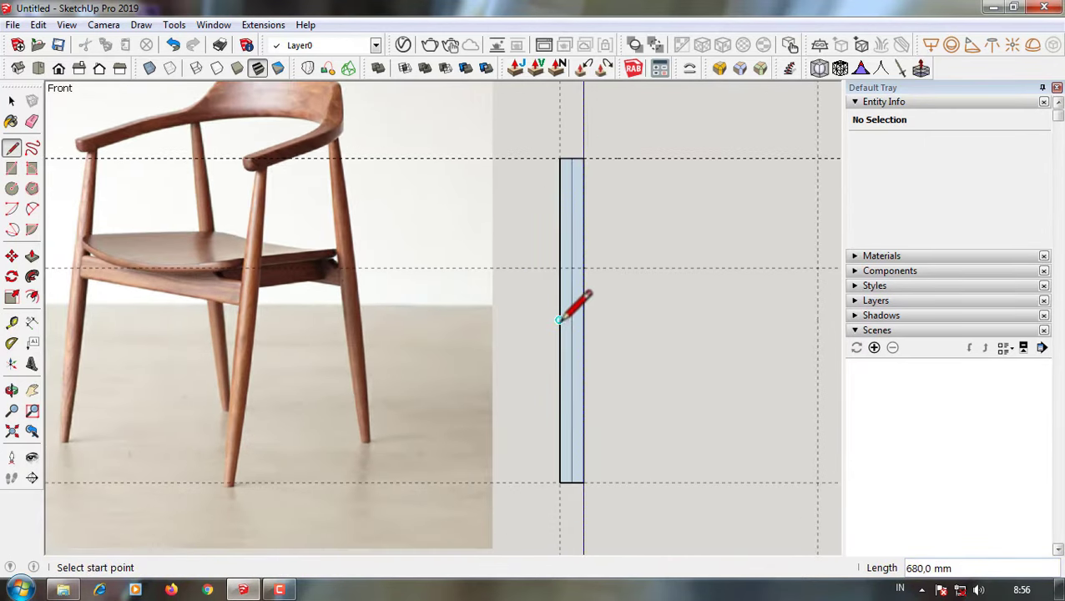
scroll(278, 497, "up", 3)
scroll(278, 497, "down", 2)
scroll(278, 496, "down", 1)
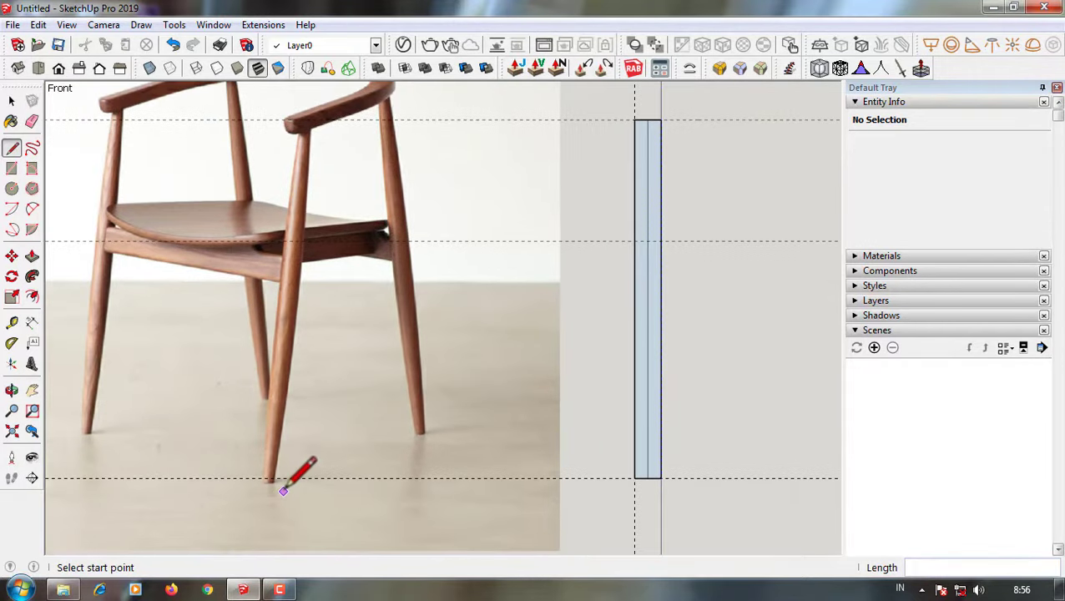
scroll(155, 442, "up", 1)
scroll(185, 443, "up", 1)
scroll(190, 442, "down", 1)
scroll(179, 257, "up", 2)
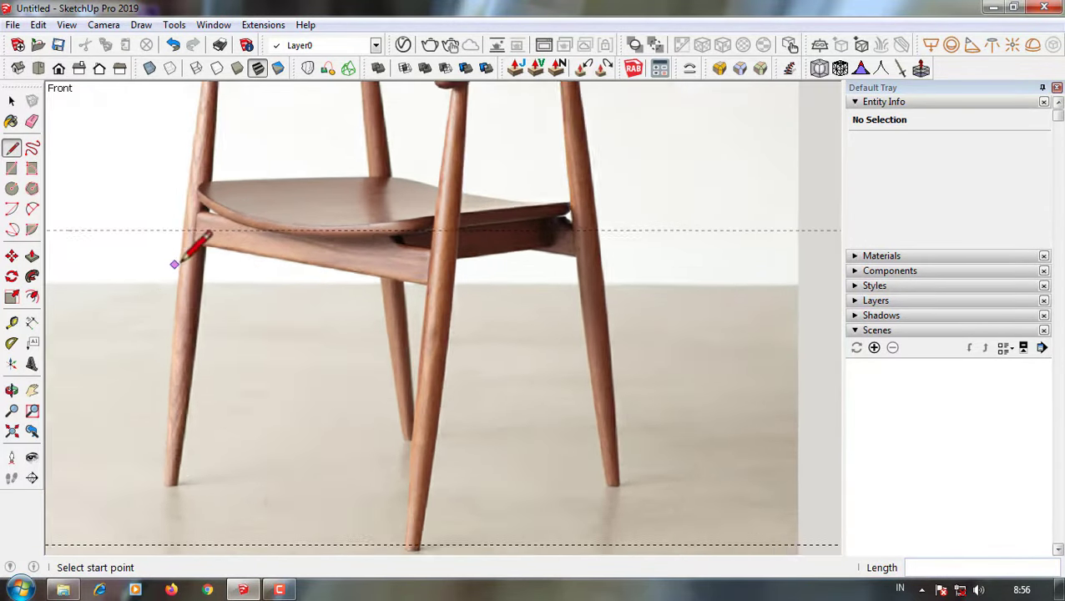
scroll(218, 319, "up", 1)
scroll(215, 308, "down", 2)
scroll(717, 158, "up", 3)
scroll(624, 159, "up", 1)
- Start a line and a dimension on the rectangle's top edge, then cancel them
left_click(602, 158)
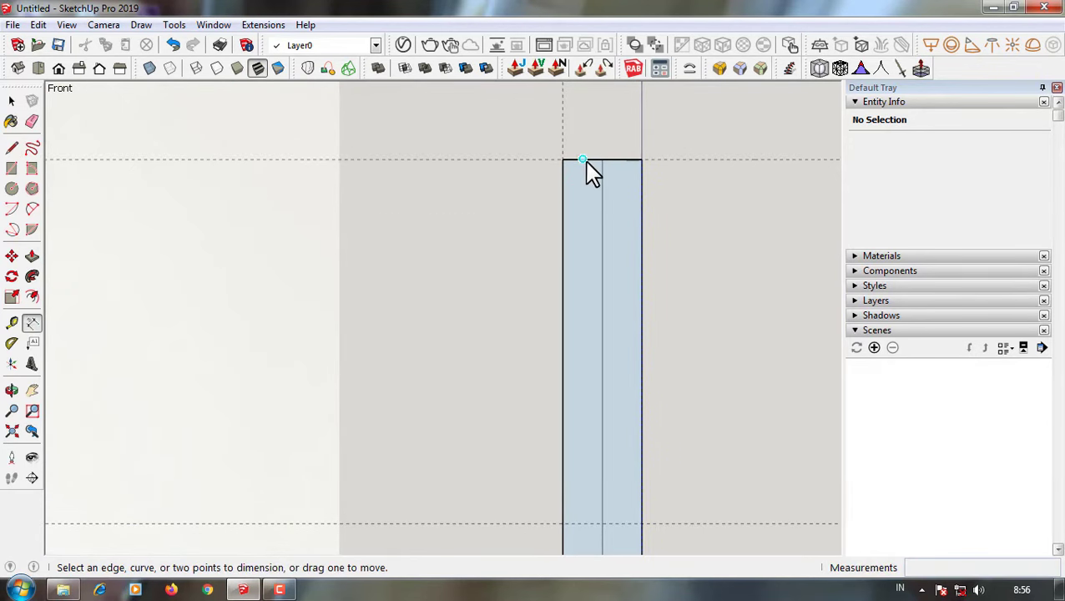
left_click(584, 160)
key("Escape")
scroll(573, 118, "down", 3)
scroll(587, 133, "up", 1)
scroll(578, 119, "up", 2)
- Draw a shallow 2-point arc along the profile's right side, top corner to bottom corner
key("a")
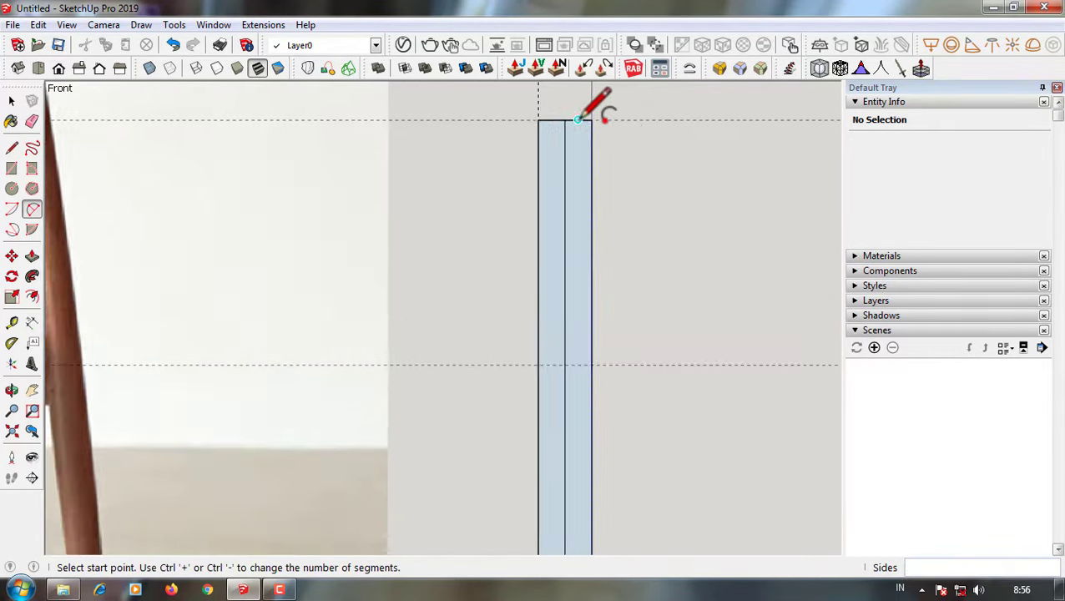
left_click(578, 119)
scroll(589, 515, "down", 3)
left_click(589, 515)
scroll(594, 230, "up", 2)
left_click(589, 398)
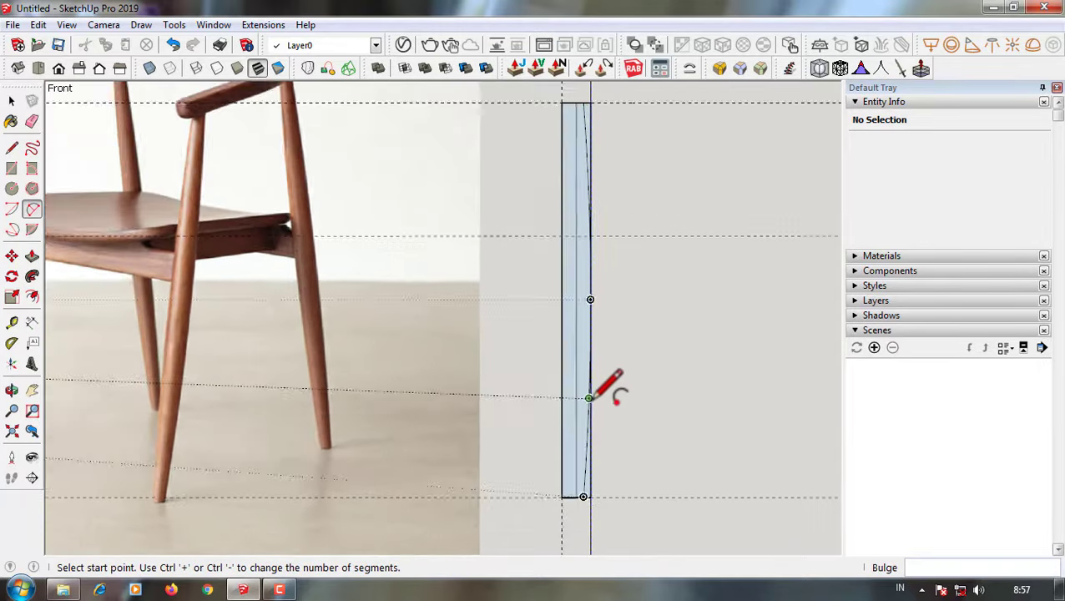
scroll(589, 398, "down", 1)
scroll(573, 153, "up", 3)
key("e")
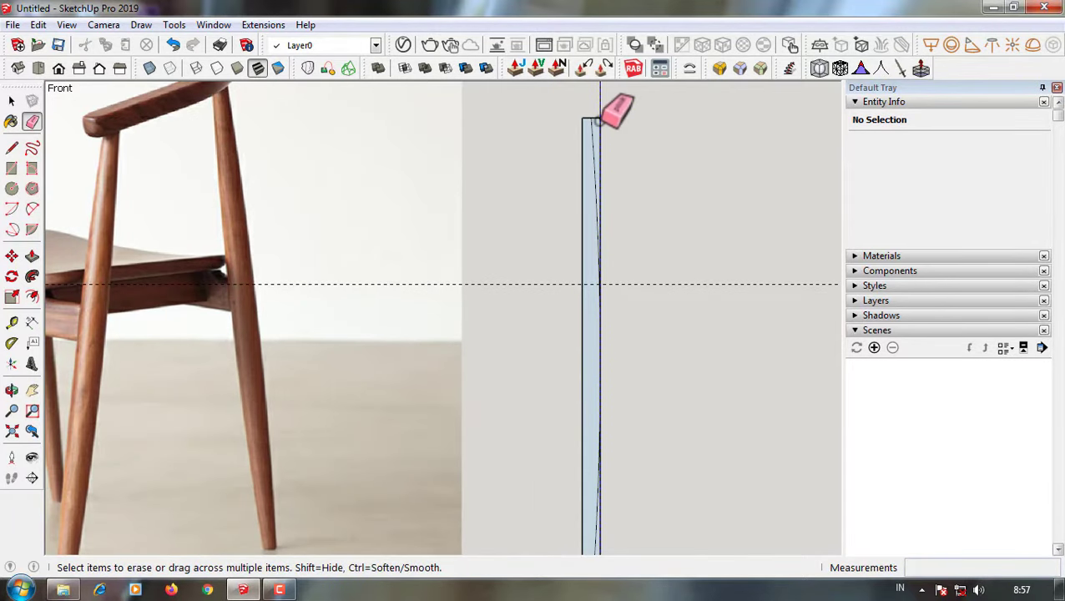
scroll(608, 121, "up", 1)
- Select the whole curved leg profile and make it a group
key("space")
triple_click(577, 180)
right_click(577, 179)
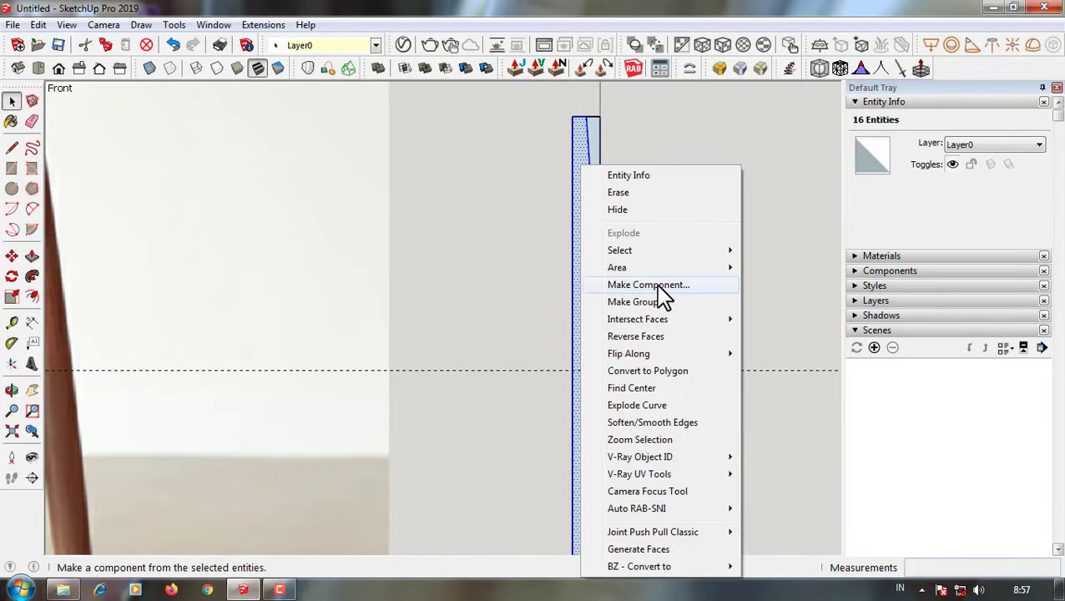
left_click(591, 160)
scroll(590, 150, "down", 2)
scroll(618, 250, "down", 1)
left_click(636, 354)
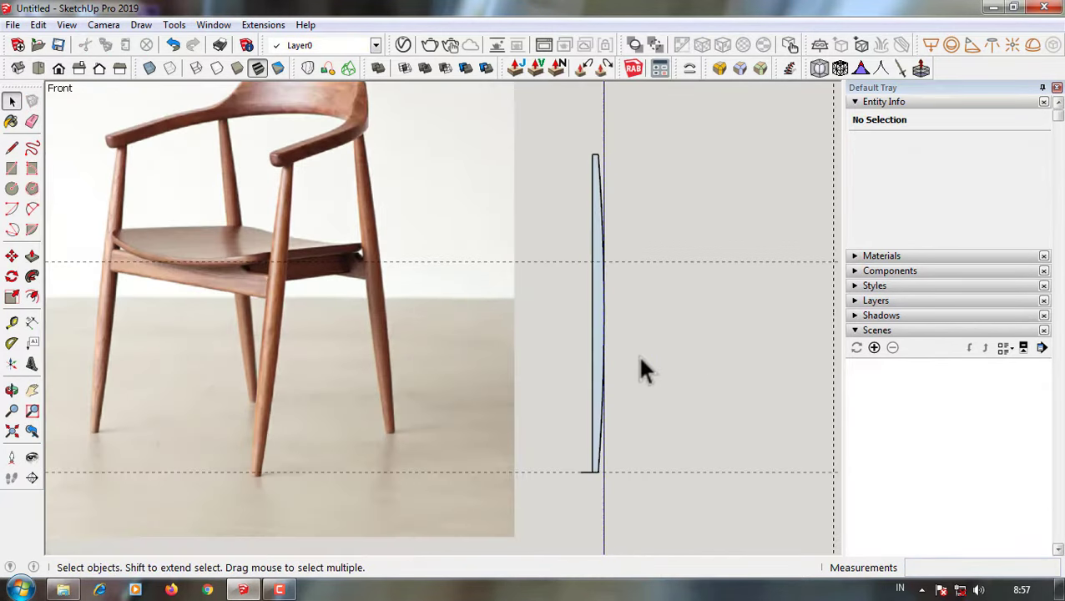
middle_click_drag(636, 354, 565, 471)
- Draw a 12.5 mm radius circle centred at the profile's base
left_click(567, 475)
scroll(606, 475, "down", 2)
left_click(570, 446)
scroll(570, 442, "up", 3)
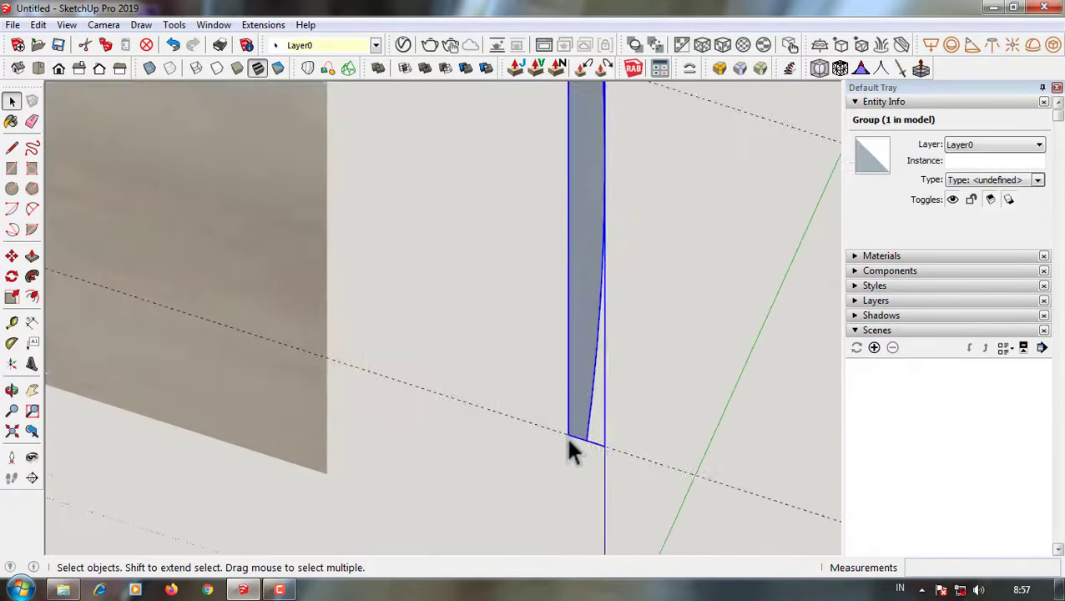
key("c")
left_click(570, 434)
scroll(570, 433, "up", 3)
left_click(594, 435)
- Test a Follow Me revolve of the profile around the circle, then undo it
key("space")
left_click(590, 461)
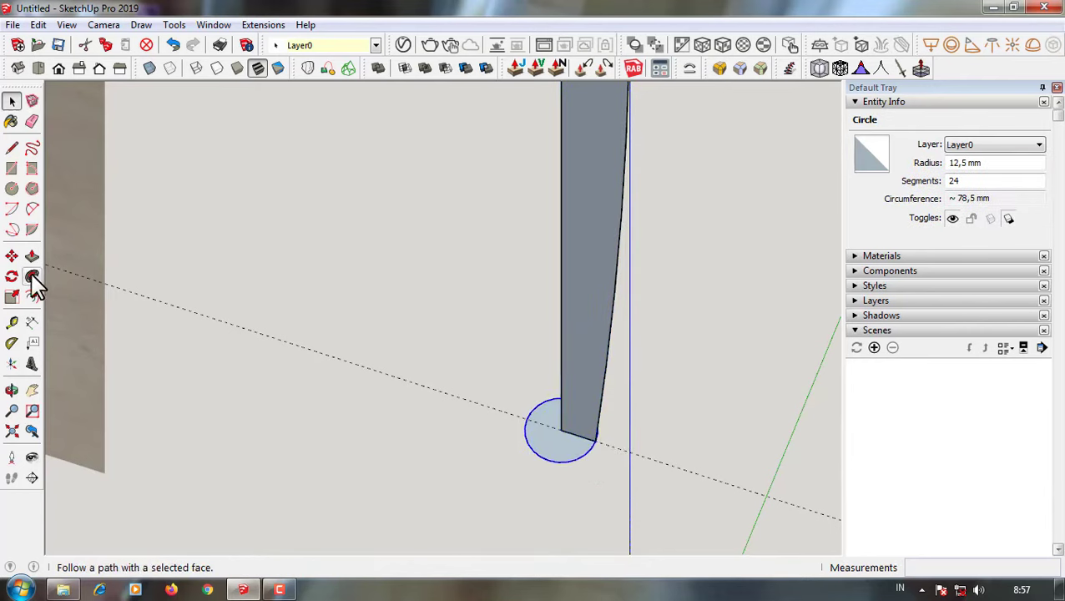
left_click(32, 276)
left_click(599, 322)
mouse_move(599, 323)
middle_mouse_down()
mouse_move(586, 427)
mouse_move(583, 380)
middle_mouse_up()
scroll(584, 351, "up", 3)
key("space")
left_click(584, 346)
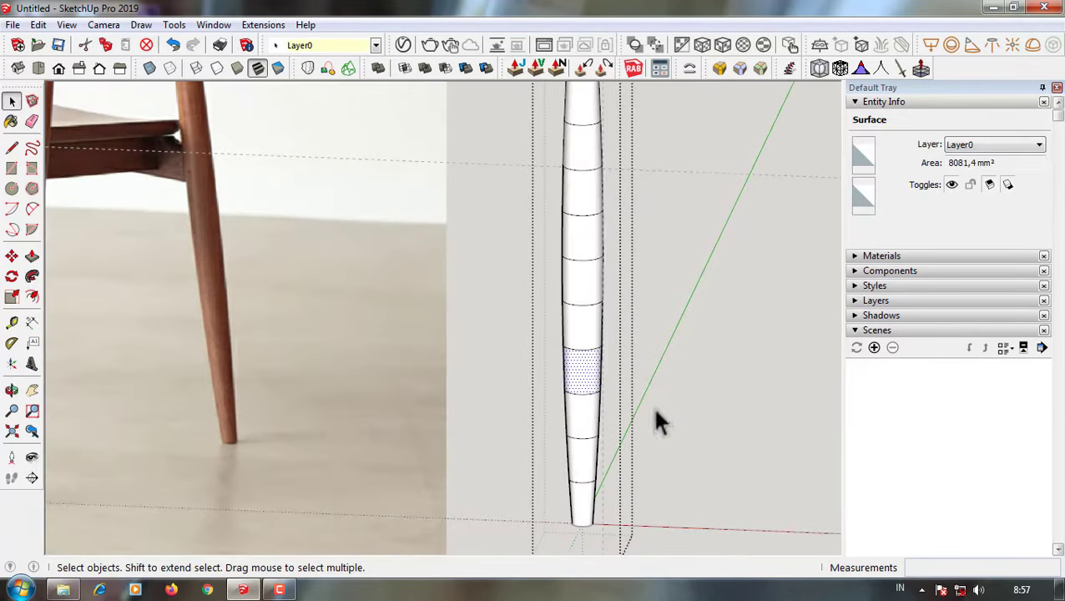
left_click(173, 45)
left_click(597, 371)
- Draw a new two-point arc from the profile's bottom corner up its curved side
scroll(604, 371, "down", 2)
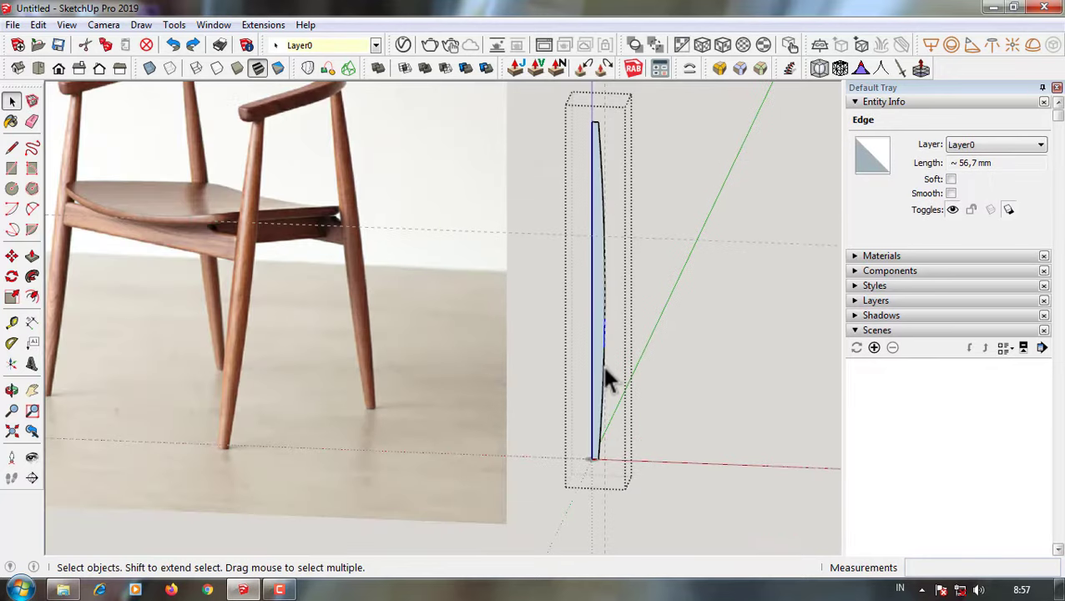
scroll(585, 401, "up", 2)
key("a")
scroll(582, 492, "up", 2)
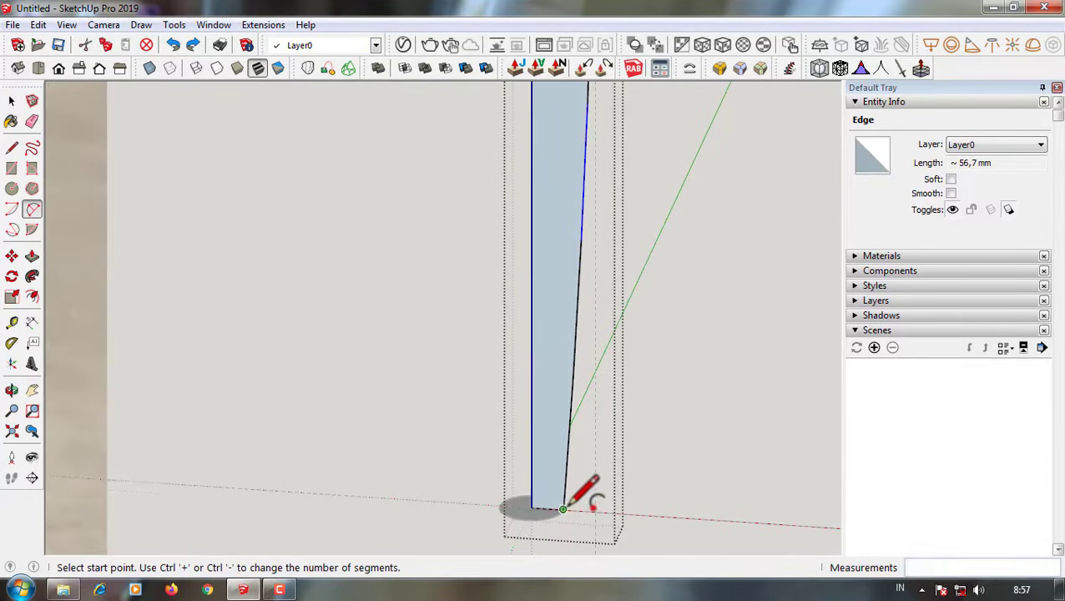
scroll(584, 493, "down", 2)
left_click(562, 523)
left_click(567, 147)
scroll(594, 309, "up", 2)
left_click(593, 313)
- Select the base circle and the profile group for a Follow Me sweep
key("space")
scroll(570, 336, "down", 2)
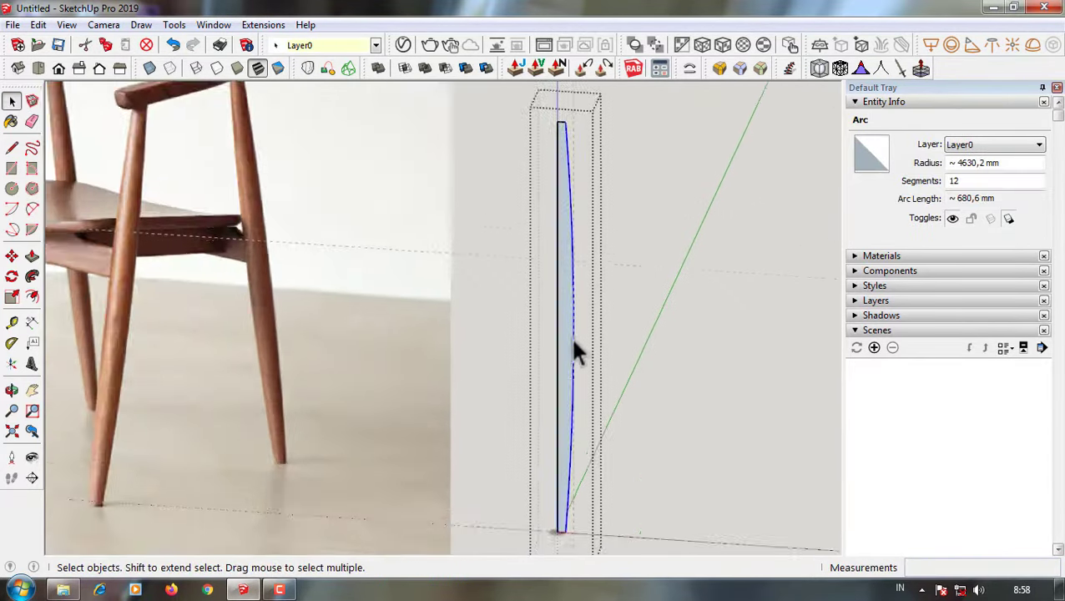
scroll(551, 517, "up", 2)
left_click(553, 537)
scroll(547, 503, "up", 2)
left_click(547, 488)
left_click(32, 276)
- Open the profile group for editing and orbit to inspect the revolved leg
right_click(553, 345)
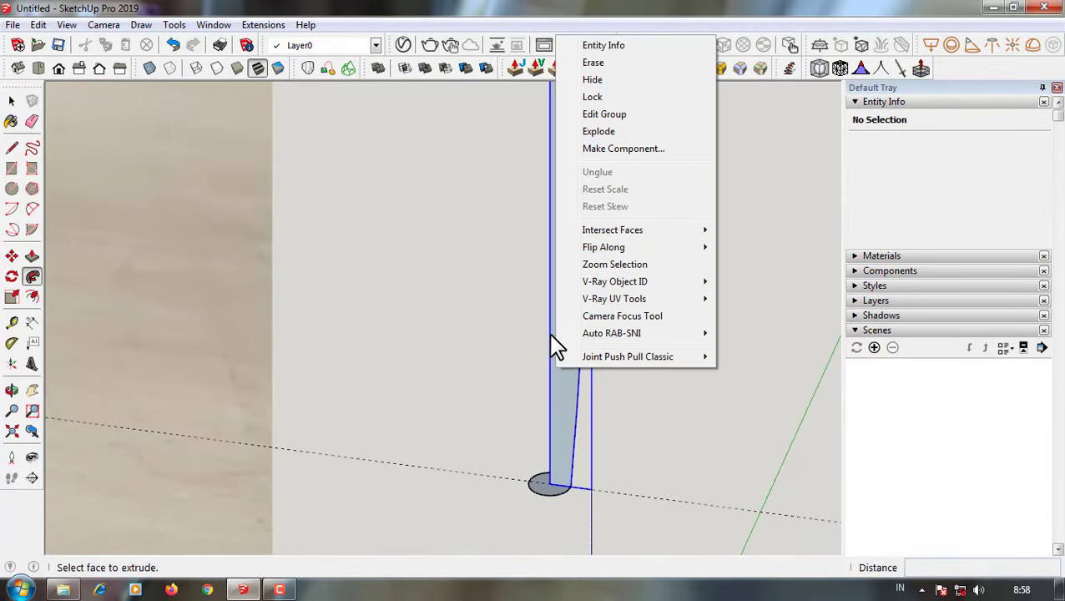
left_click(613, 123)
key("space")
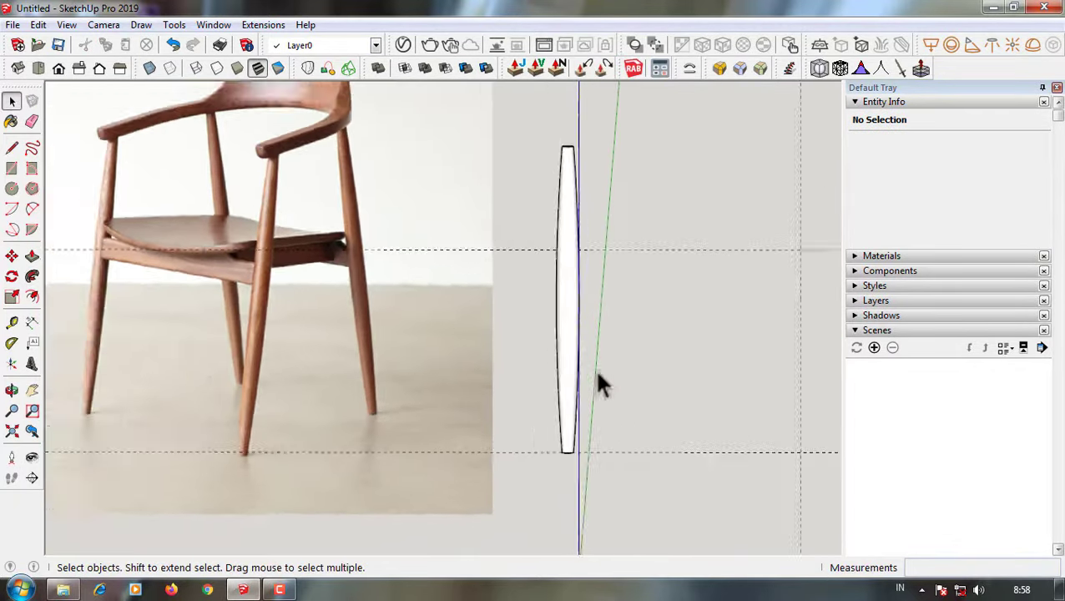
scroll(696, 430, "up", 3)
scroll(501, 367, "down", 3)
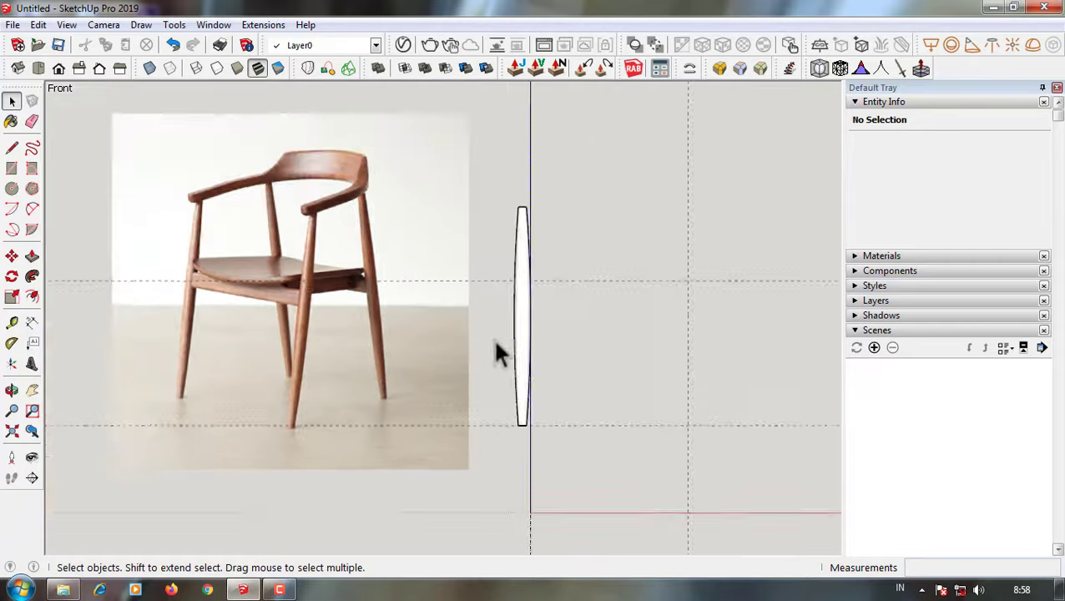
middle_click_drag(495, 352, 651, 353)
scroll(508, 361, "up", 3)
scroll(526, 339, "down", 1)
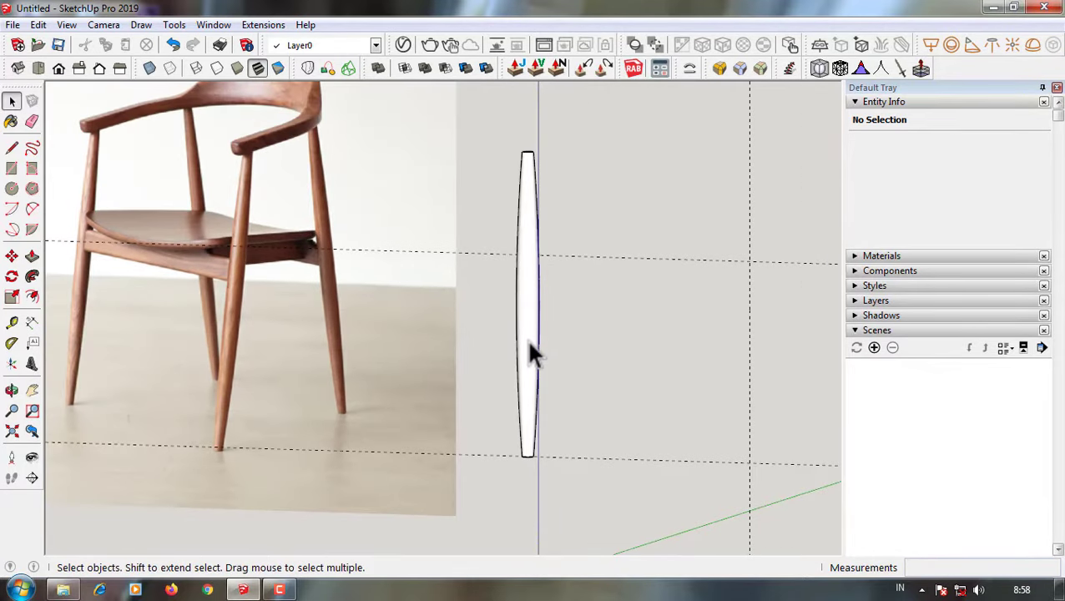
- Undo the revolve, add a measuring guide, and redraw the side arc with a 7.5 mm bulge
left_click(174, 45)
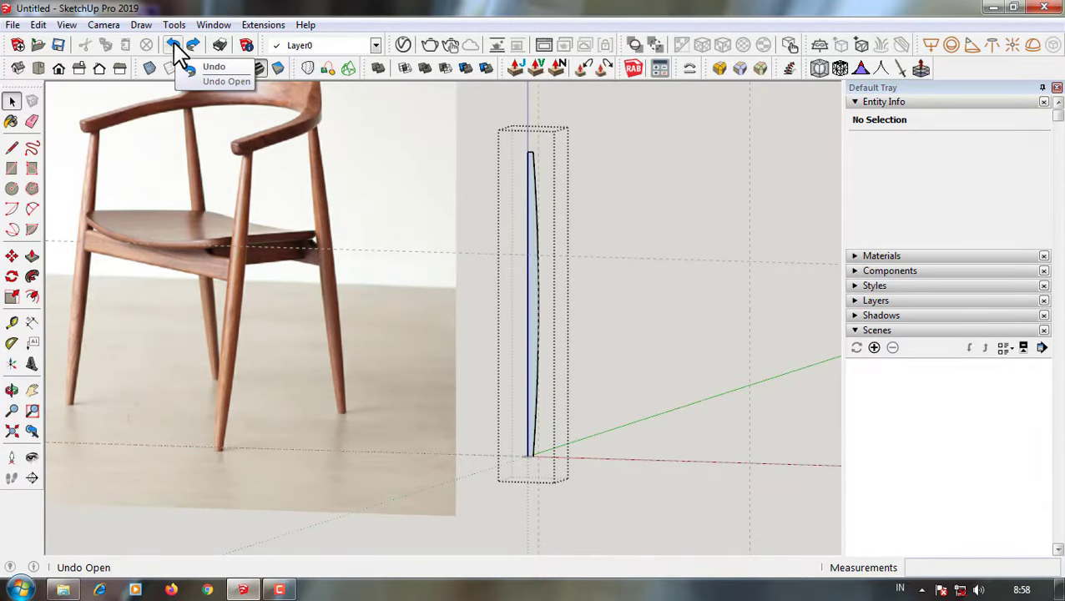
key("f")
left_click(439, 357)
scroll(440, 357, "up", 2)
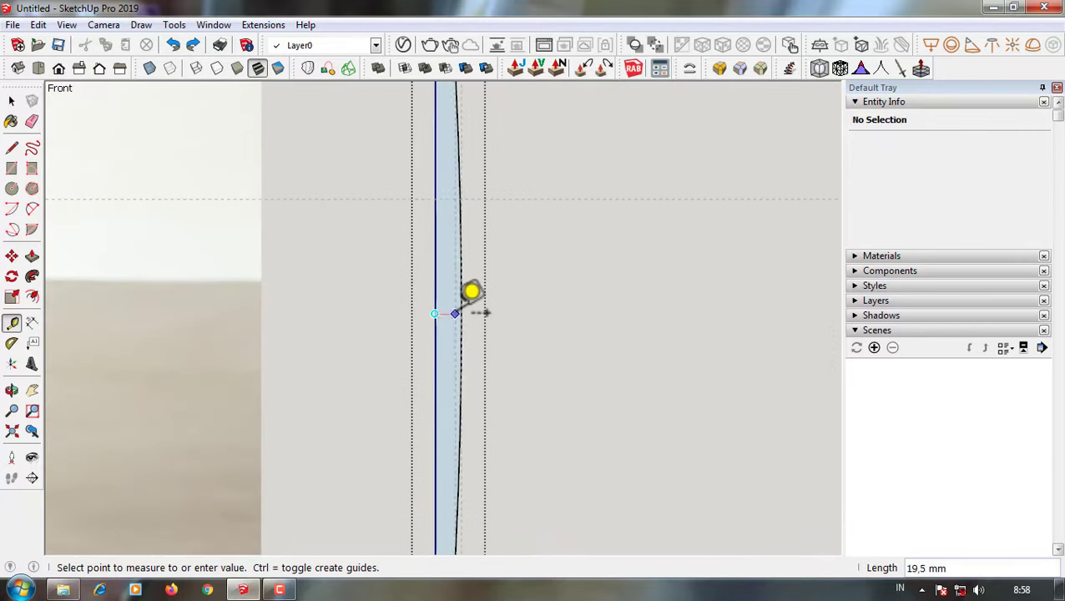
key("a")
middle_click_drag(467, 316, 457, 534, "shift")
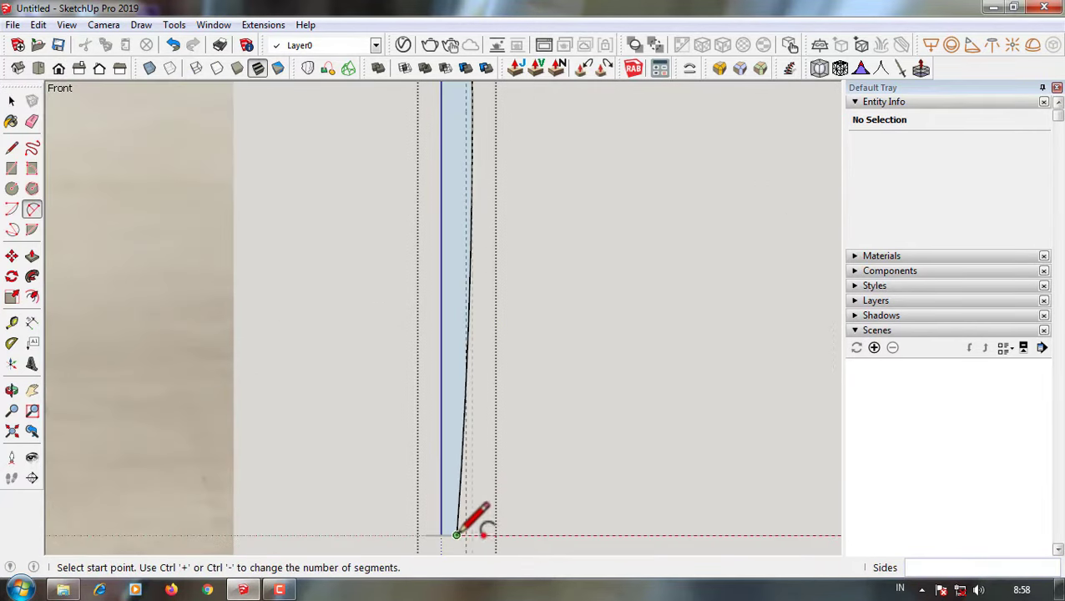
left_click(456, 534)
scroll(456, 534, "down", 2)
left_click(454, 215)
scroll(459, 400, "up", 3)
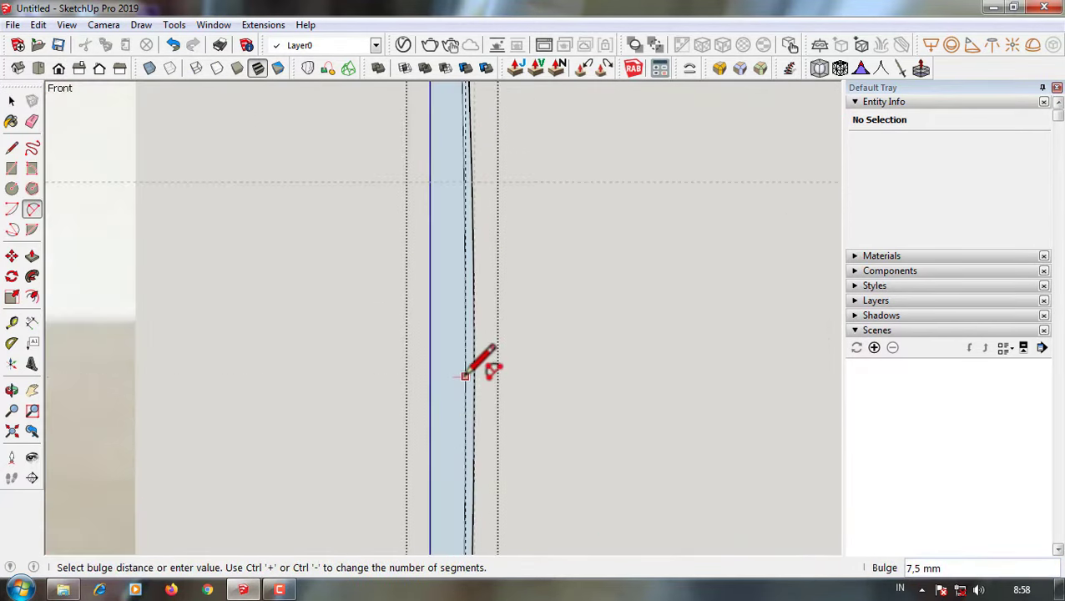
- Erase the old edge and Follow Me the profile around the base circle into a tapered leg
key("e")
scroll(501, 251, "down", 3)
scroll(534, 375, "down", 2)
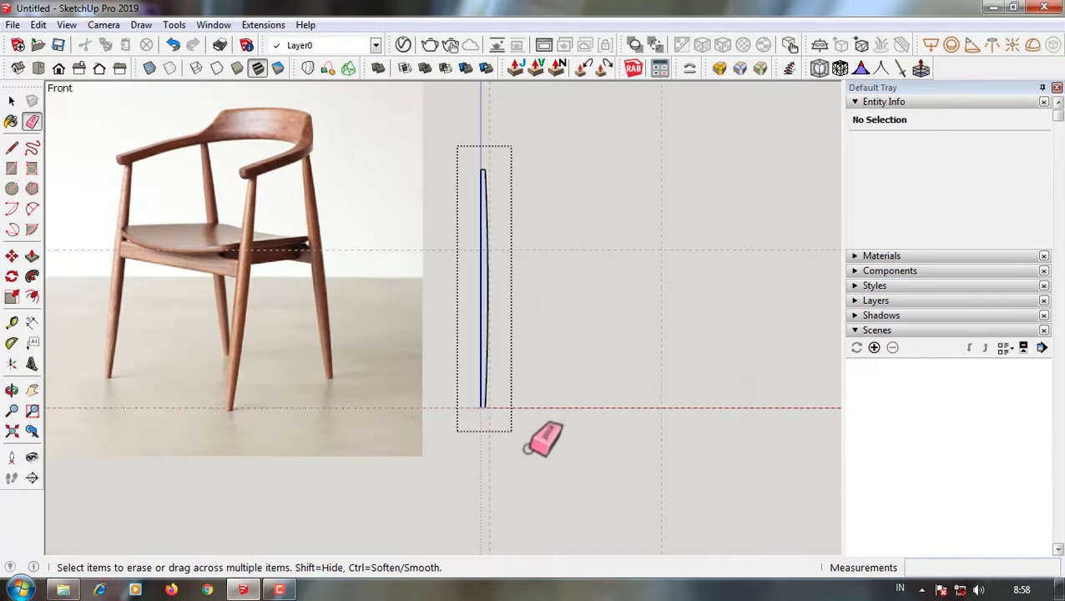
key("space")
middle_click_drag(546, 437, 488, 415)
scroll(482, 398, "up", 3)
left_click(468, 382)
left_click(33, 276)
right_click(469, 244)
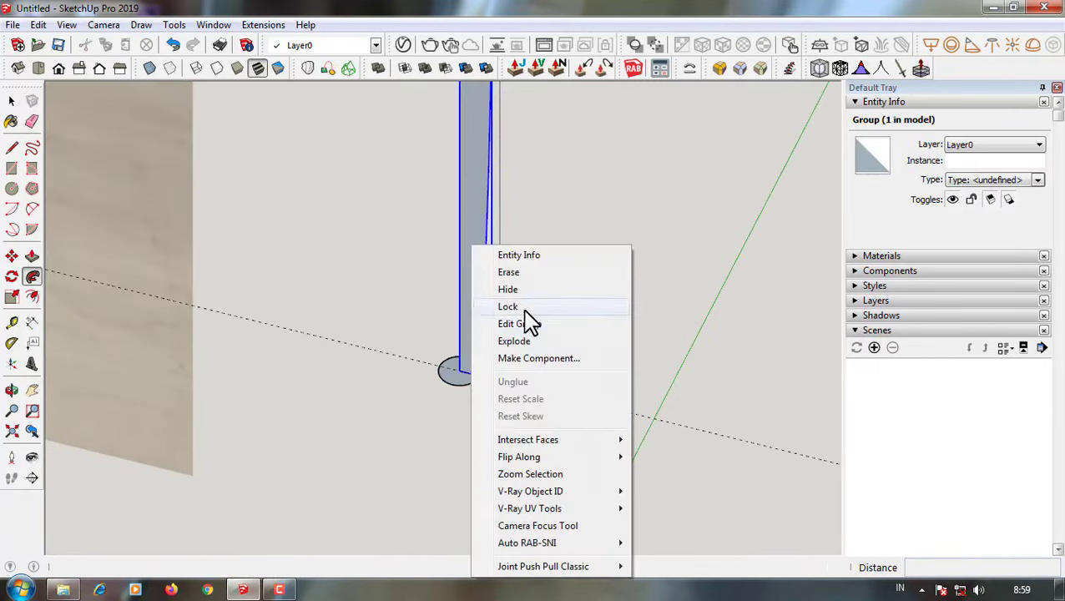
left_click(525, 326)
key("space")
left_click(58, 69)
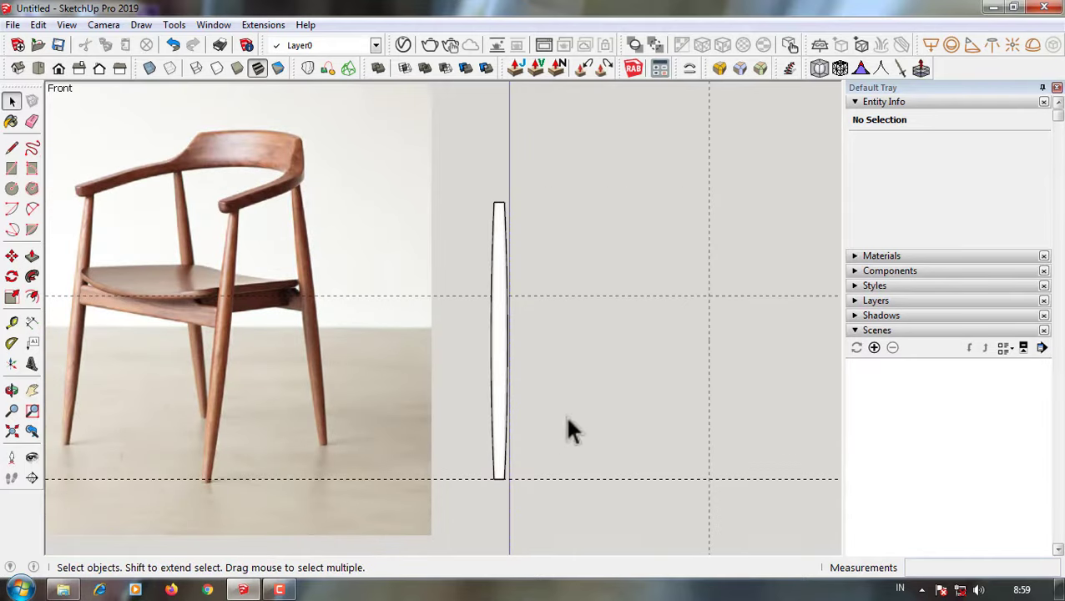
- Make the finished leg a component named 'kaki depan'
left_click(500, 375)
middle_click_drag(500, 375, 397, 416)
scroll(476, 333, "up", 3)
right_click(486, 226)
left_click(501, 340)
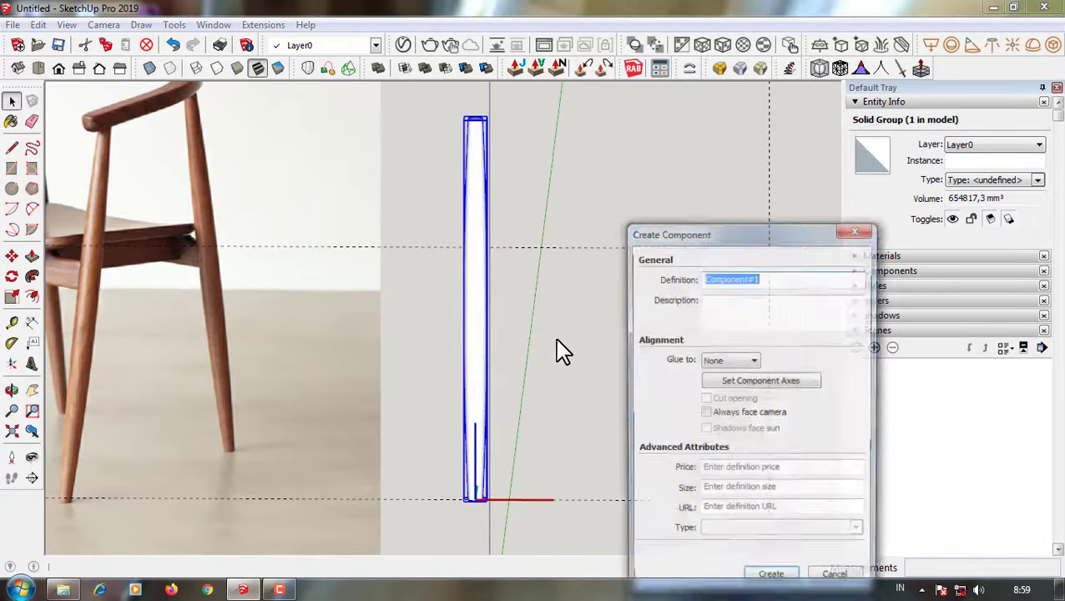
type("k")
type("epan")
key("Return")
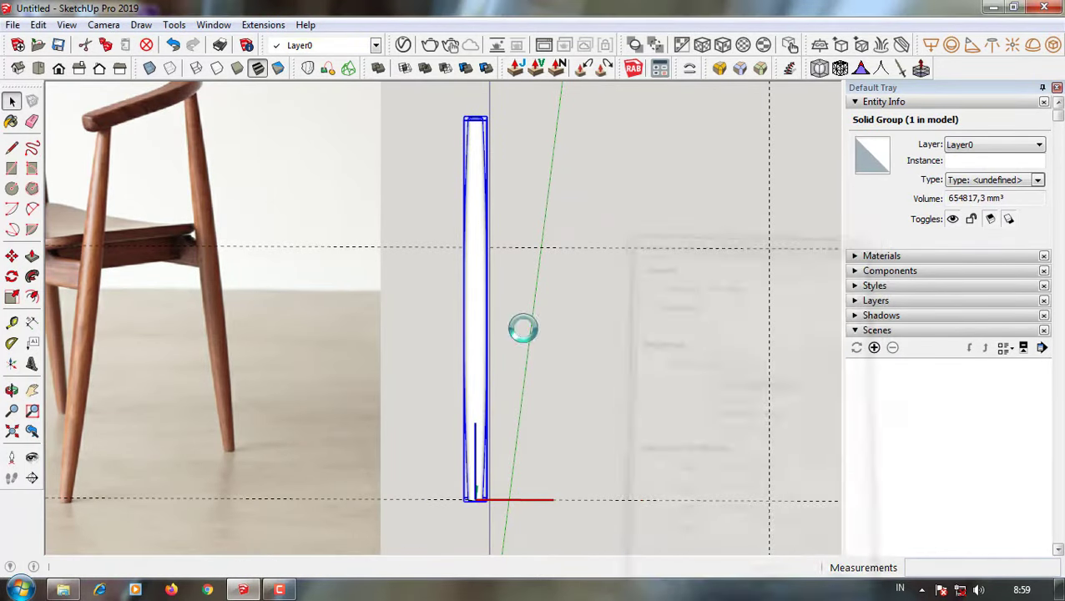
- Reselect the kaki depan leg and switch to a front view
middle_click_drag(522, 327, 476, 465)
scroll(505, 462, "up", 3)
scroll(497, 421, "up", 2)
left_click(498, 422)
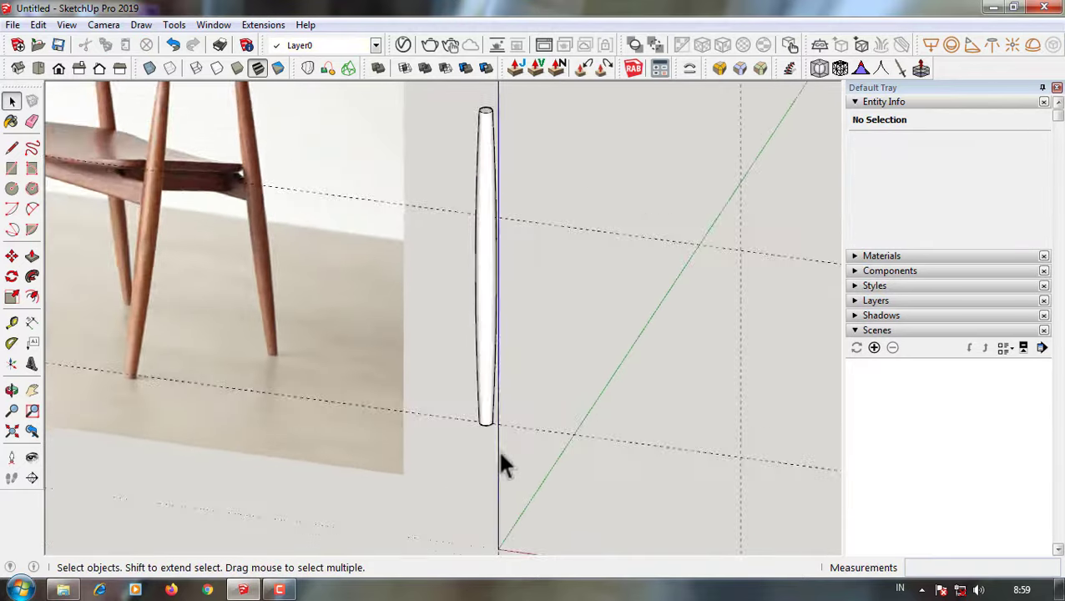
scroll(423, 337, "up", 2)
scroll(466, 334, "down", 1)
scroll(451, 338, "down", 1)
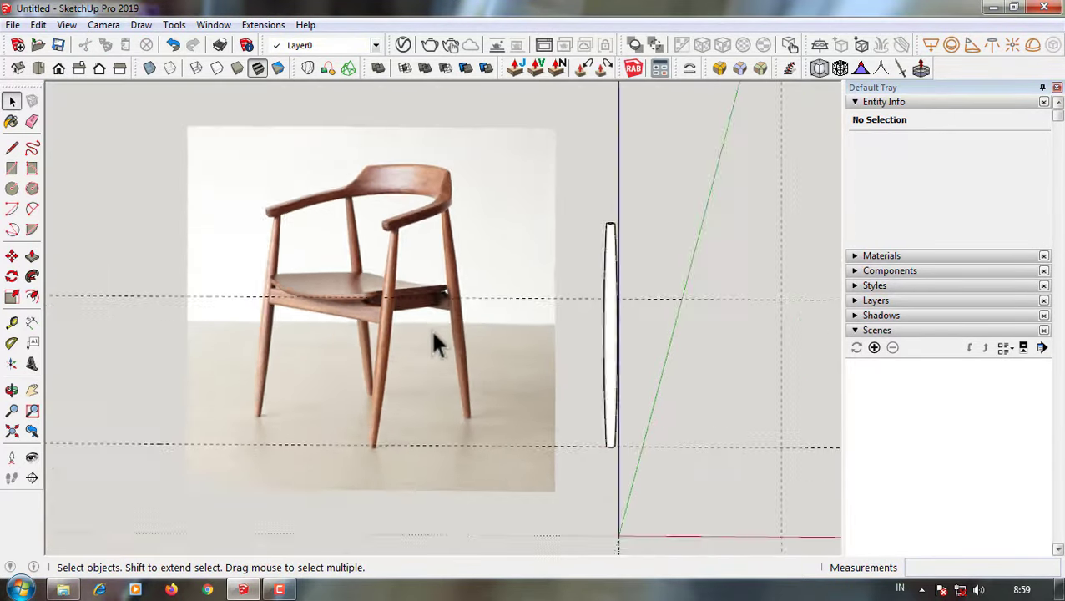
scroll(537, 381, "down", 2)
left_click(549, 358)
scroll(556, 314, "up", 2)
scroll(557, 315, "up", 2)
left_click(66, 80)
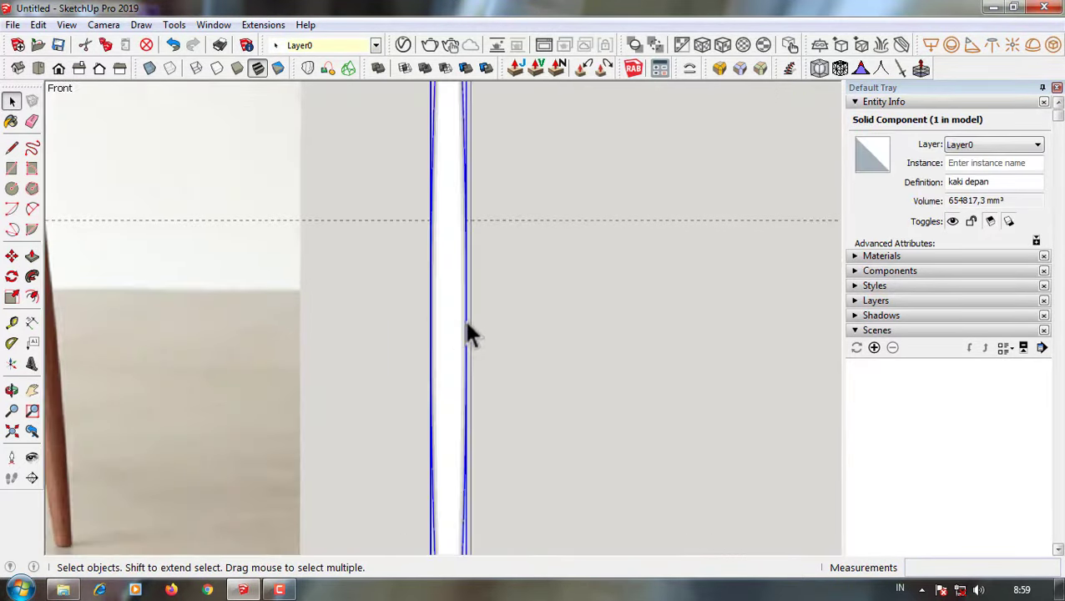
- Copy the kaki depan leg to the right along the red axis
key("m")
left_click(483, 318)
scroll(488, 319, "down", 1)
key("space")
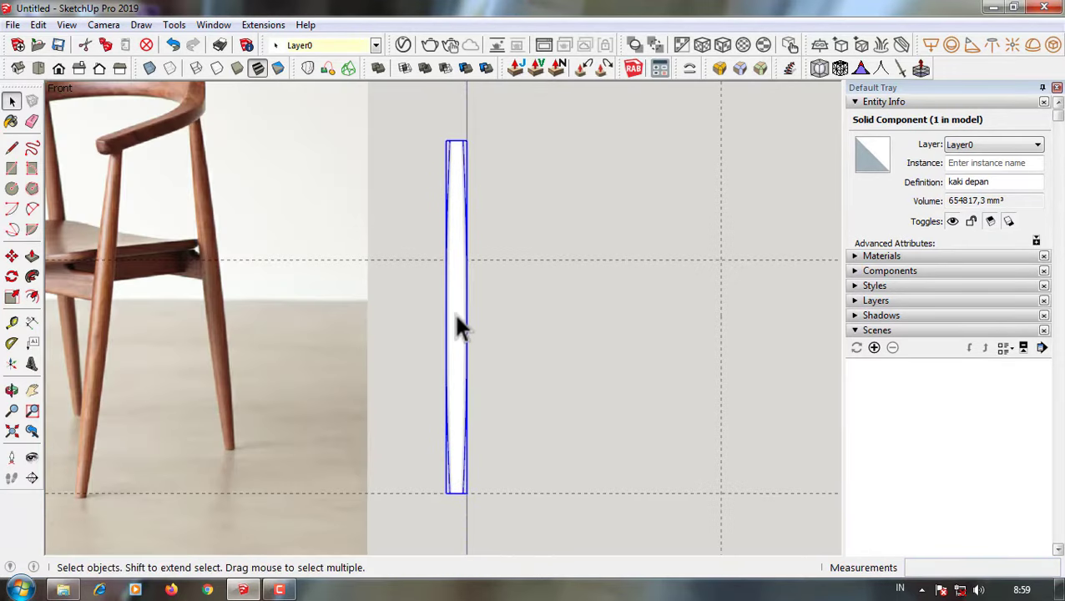
scroll(454, 311, "down", 1)
key("m")
left_click(454, 311)
key("ctrl")
type("52")
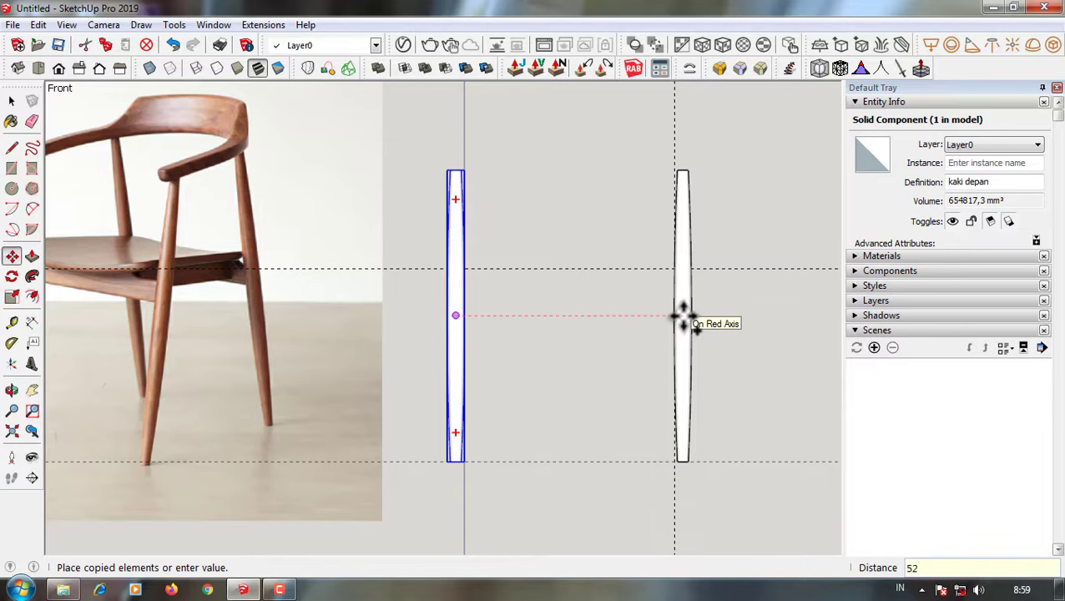
- Undo the stray copy, then copy the front leg 540 mm to the right
type("0")
key("Return")
left_click(172, 45)
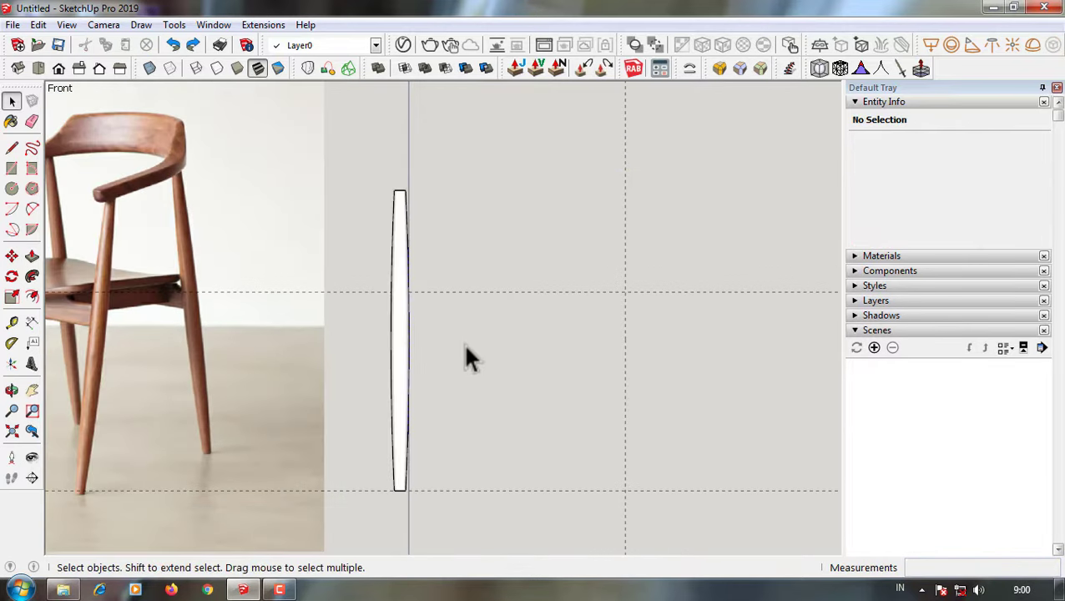
left_click(397, 350)
key("m")
key("ctrl")
left_click(406, 361)
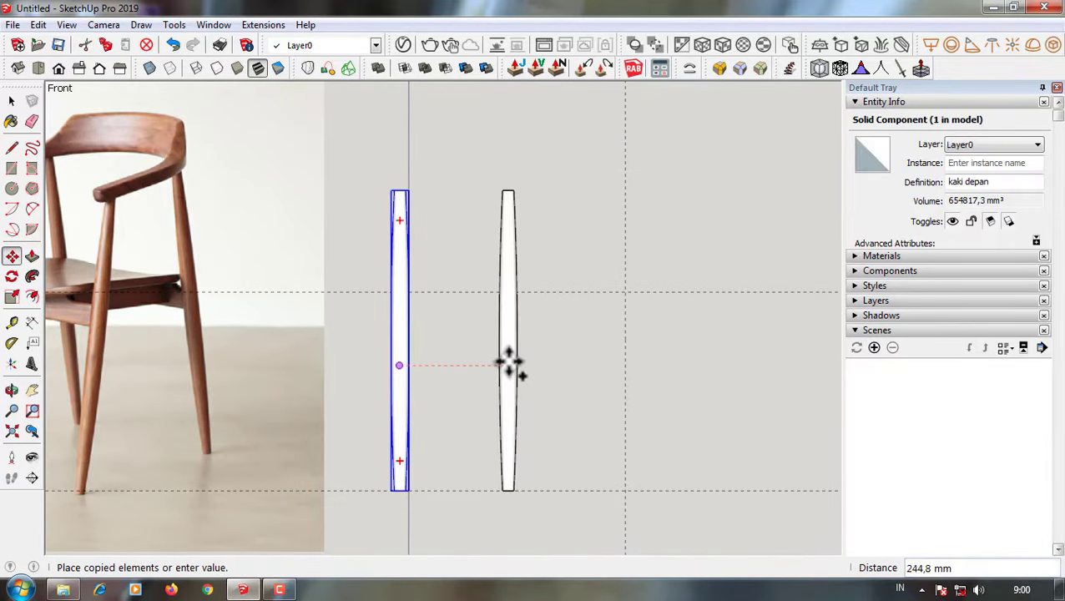
type("540")
key("Return")
key("space")
- Cancel the extra move, clear the selection, and orbit into a perspective view of both legs
scroll(587, 342, "up", 2)
scroll(631, 348, "up", 2)
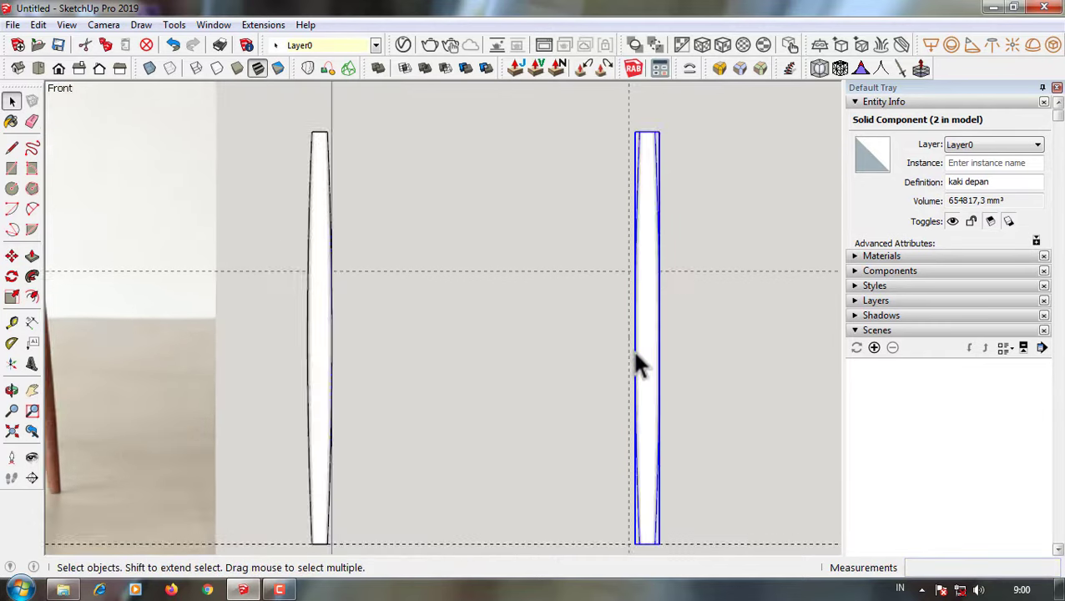
scroll(642, 343, "up", 2)
key("m")
left_click(648, 342)
key("space")
scroll(592, 320, "down", 5)
scroll(666, 428, "down", 2)
left_click(666, 428)
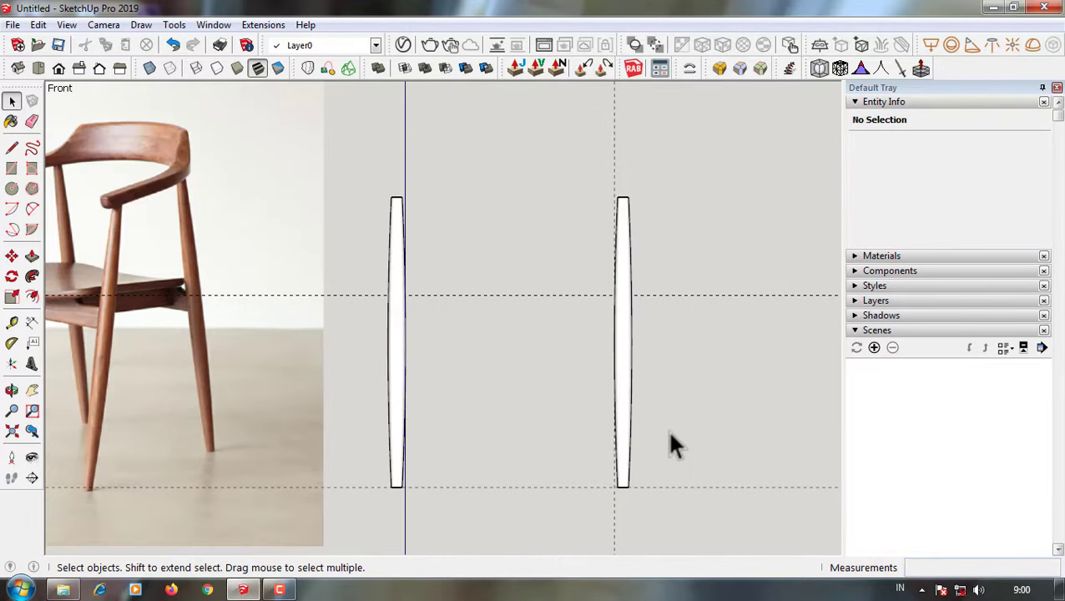
scroll(604, 433, "down", 2)
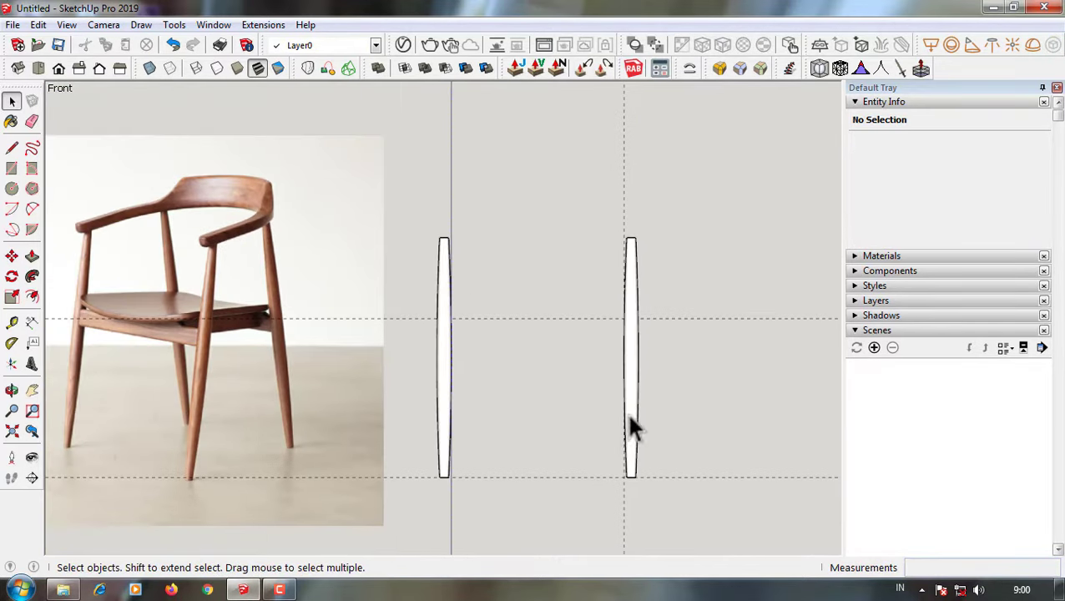
mouse_move(632, 427)
middle_mouse_down()
mouse_move(468, 456)
mouse_move(559, 333)
middle_mouse_up()
scroll(559, 333, "down", 2)
- Import the KM 010-.jpg side-view chair photo from the photo folder
scroll(545, 273, "down", 1)
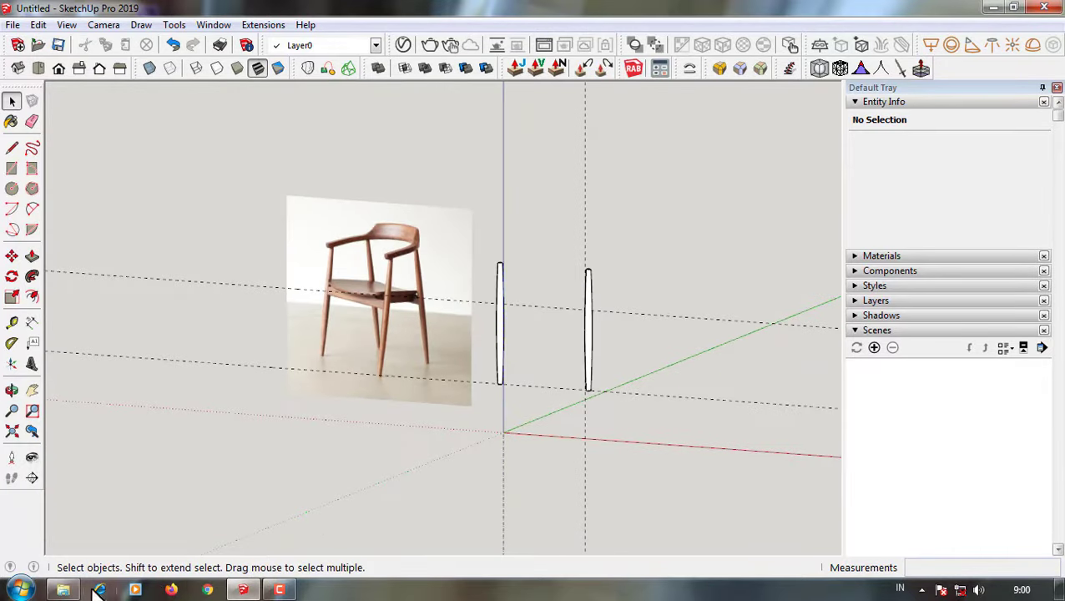
left_click(98, 589)
left_click_drag(592, 262, 138, 344)
left_click(125, 327)
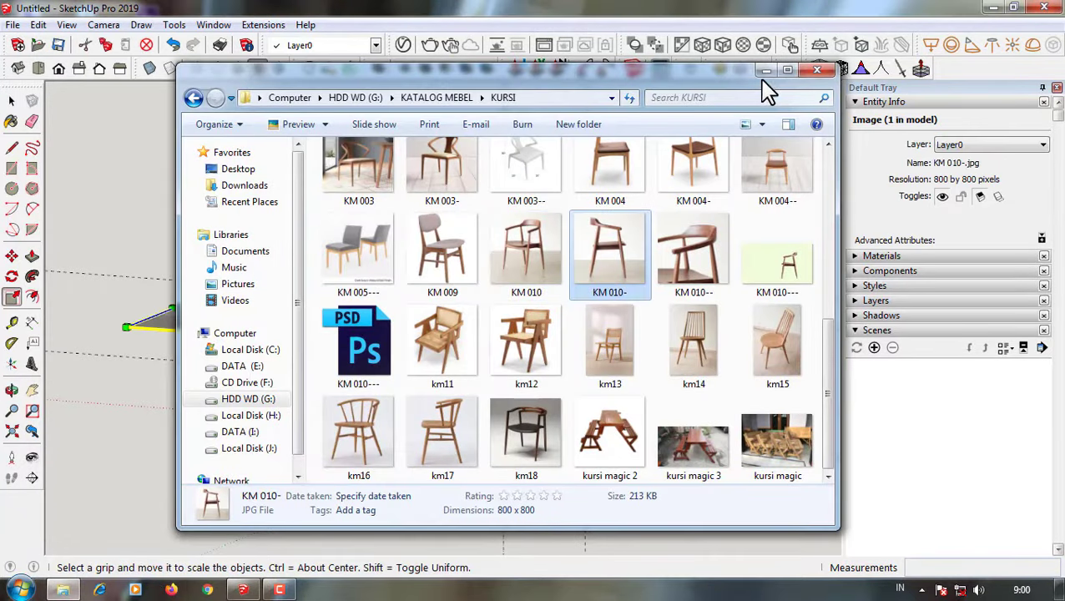
left_click(766, 70)
- Stand the side photo upright and move it next to the front photo
mouse_move(518, 302)
middle_mouse_down()
mouse_move(437, 362)
mouse_move(549, 350)
mouse_move(413, 345)
middle_mouse_up()
key("m")
left_click(511, 351)
left_click(732, 373)
scroll(250, 359, "up", 3)
left_click(115, 397)
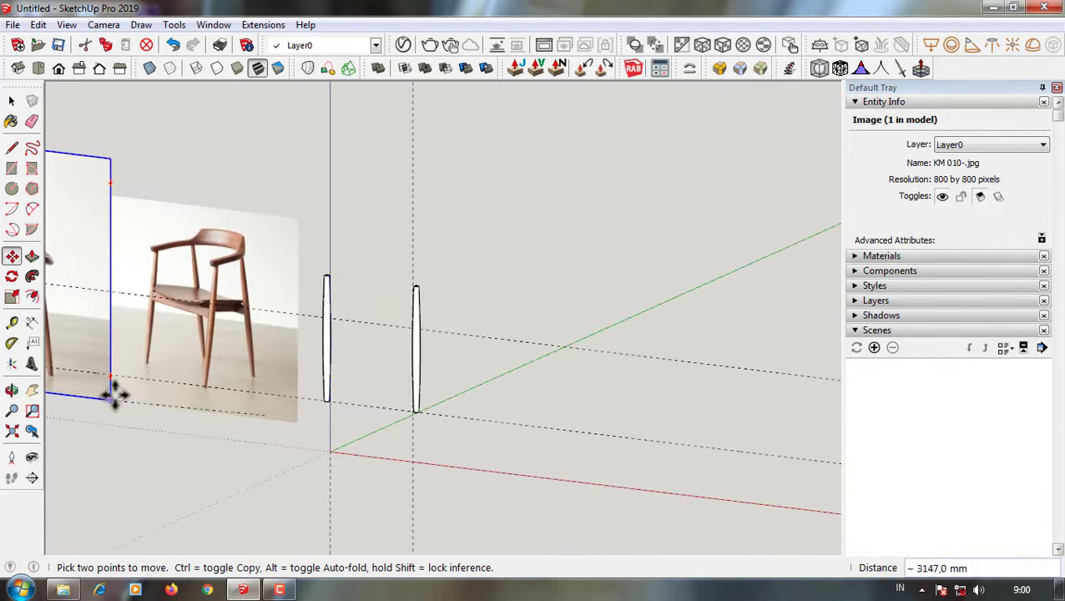
left_click(339, 280)
- Scale the side photo to the front photo's size and align their floors
key("s")
scroll(180, 266, "up", 3)
mouse_move(180, 266)
left_mouse_down()
mouse_move(171, 262)
mouse_move(185, 281)
left_mouse_up()
key("m")
scroll(415, 463, "up", 5)
left_click(415, 463)
left_click(439, 437)
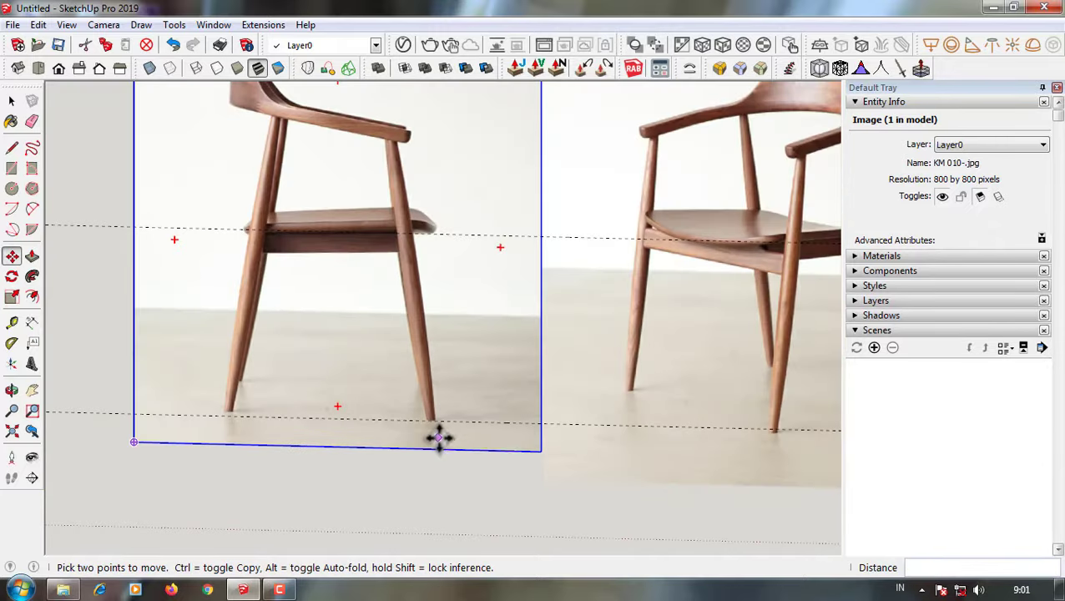
scroll(440, 437, "down", 2)
key("s")
left_click_drag(171, 103, 172, 113)
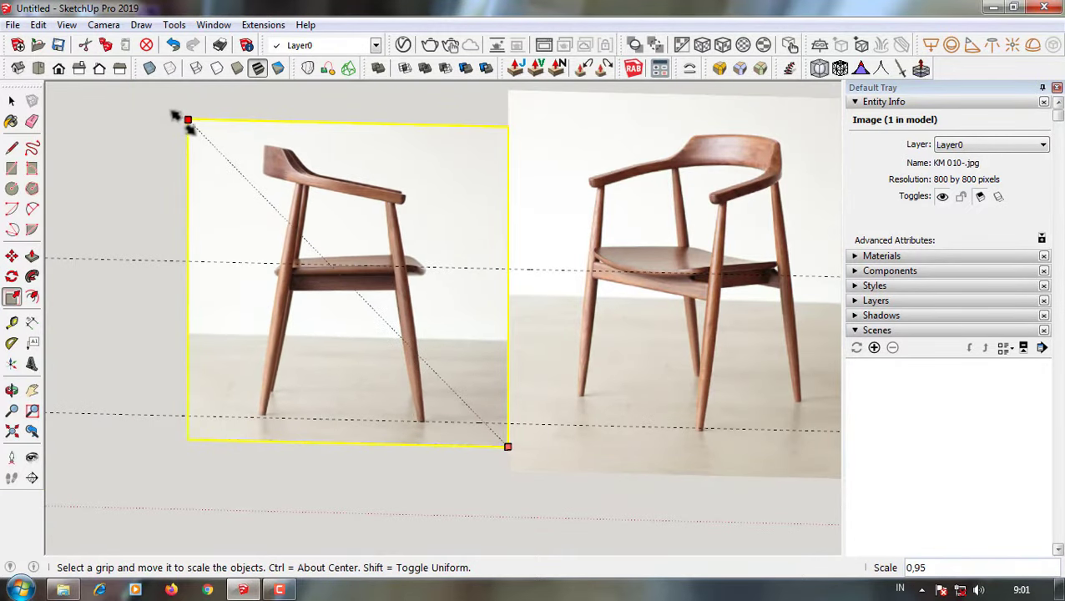
key("space")
- Begin rotating the side photo to stand at right angles to the front photo
left_click(497, 318)
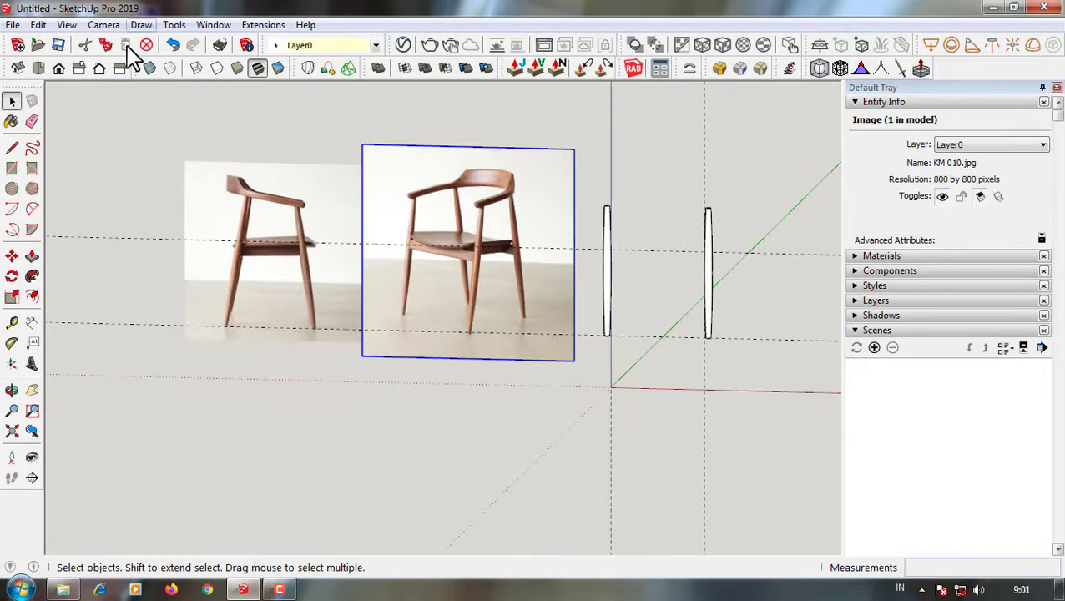
scroll(372, 390, "up", 2)
scroll(350, 372, "down", 2)
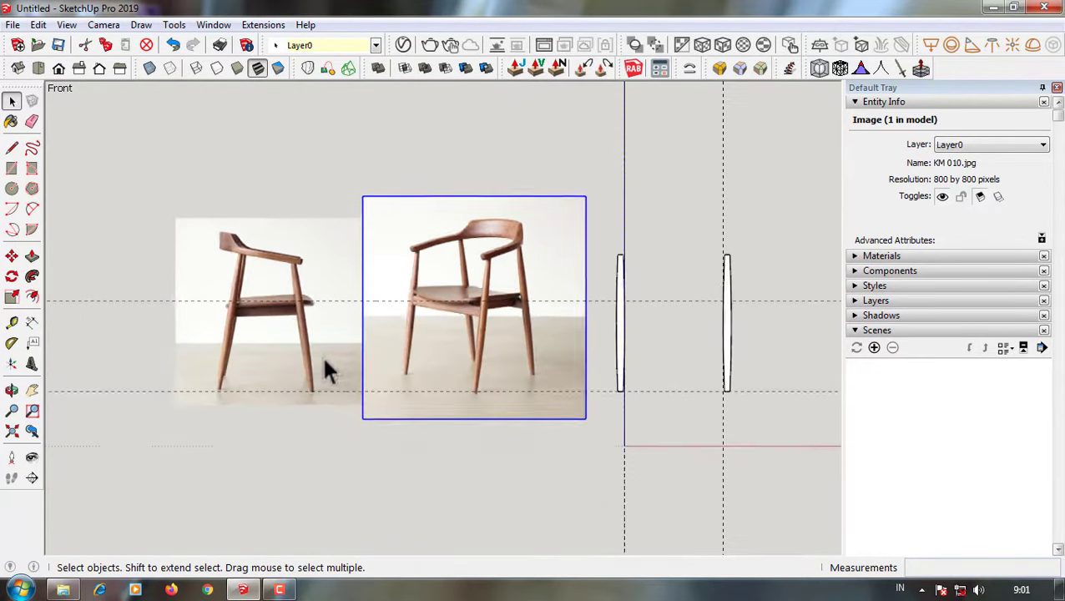
middle_click_drag(325, 367, 209, 350)
left_click(12, 276)
mouse_move(250, 301)
middle_mouse_down()
mouse_move(391, 294)
mouse_move(297, 209)
middle_mouse_up()
- Rotate the side-view chair photo 90° to stand upright
left_click(391, 293)
left_click(296, 206)
left_click(571, 137)
key("space")
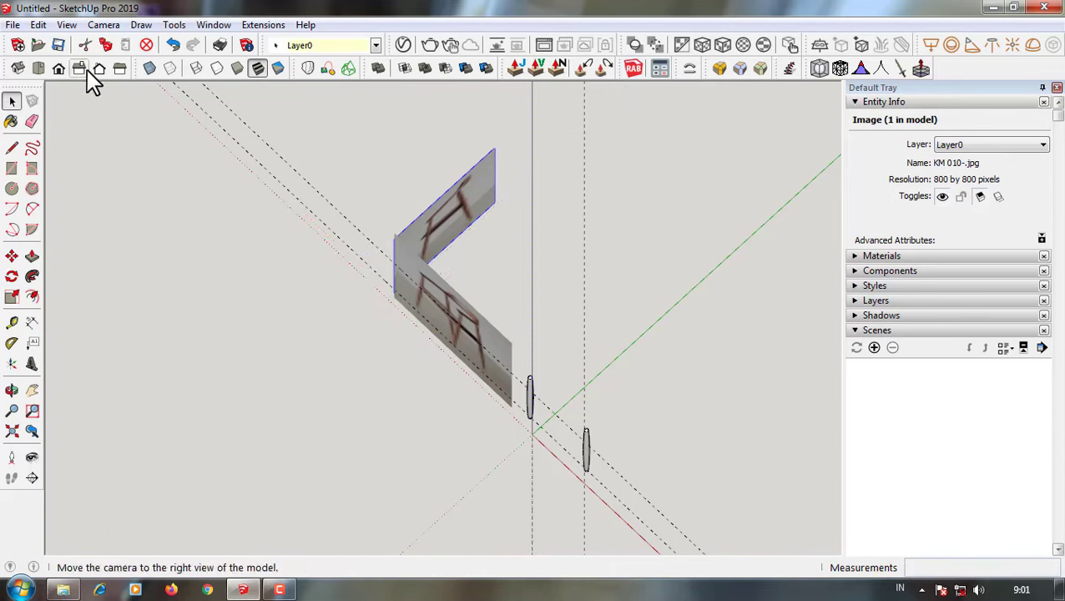
- From the Right view, move the side photo so its front leg meets the white leg
left_click(86, 70)
scroll(349, 406, "up", 2)
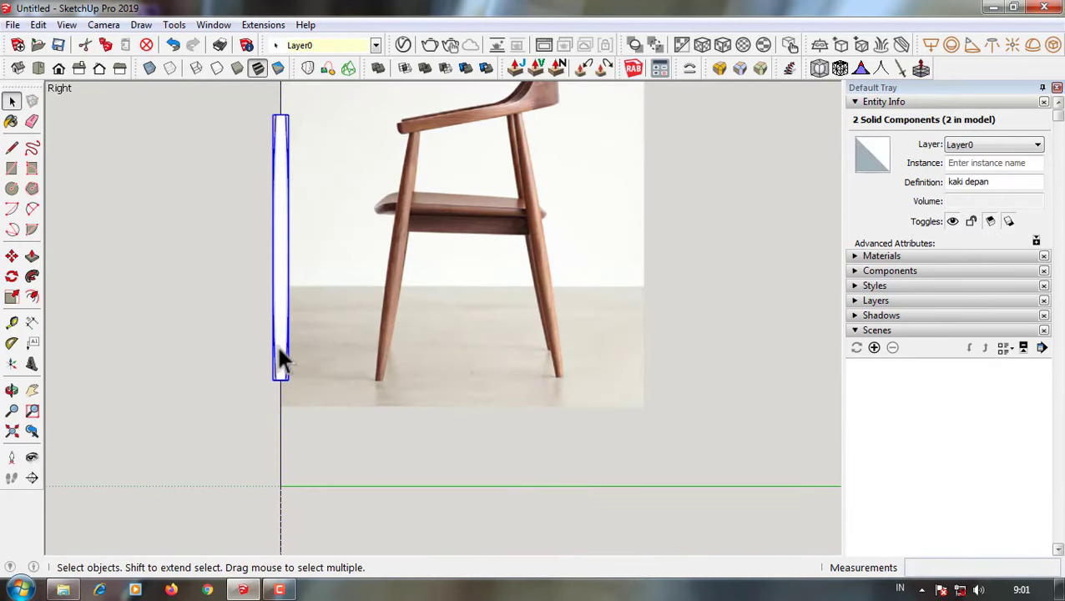
mouse_move(302, 365)
middle_mouse_down()
mouse_move(385, 390)
mouse_move(144, 188)
middle_mouse_up()
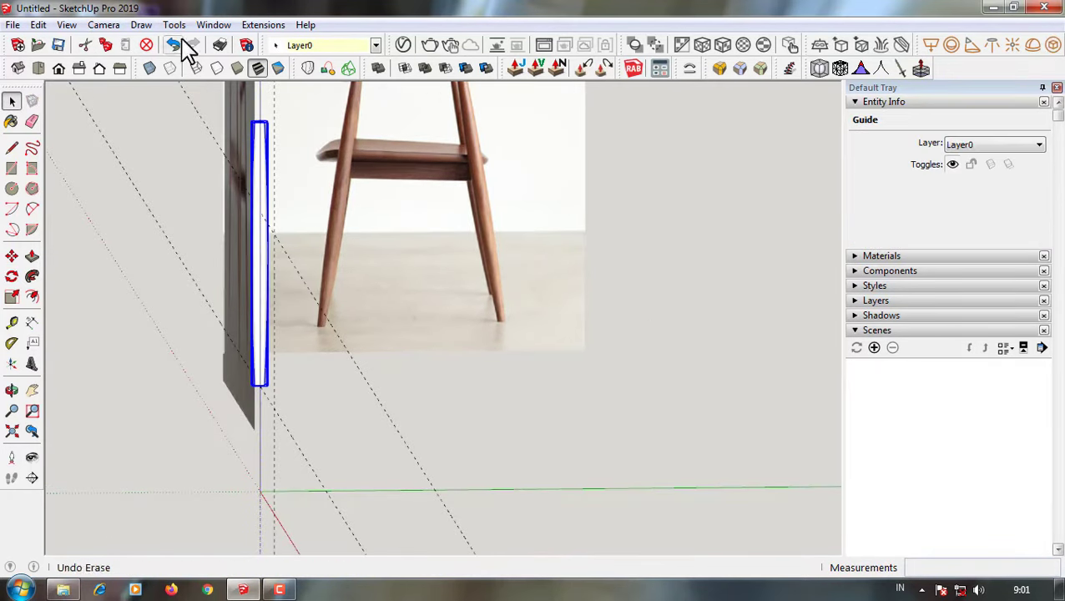
left_click(83, 68)
left_click(425, 361)
key("m")
scroll(431, 361, "up", 2)
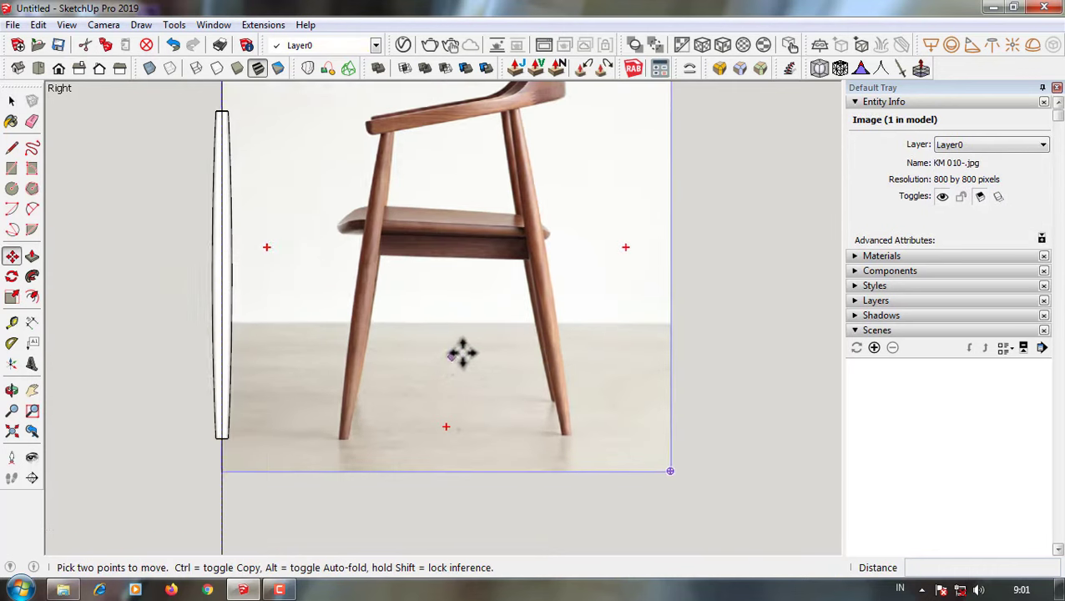
left_click(459, 352)
scroll(232, 427, "up", 2)
left_click(223, 428)
key("space")
- Start rotating the white front leg, with the pivot on the leg and the reference along it
left_click(219, 417)
scroll(469, 414, "down", 2)
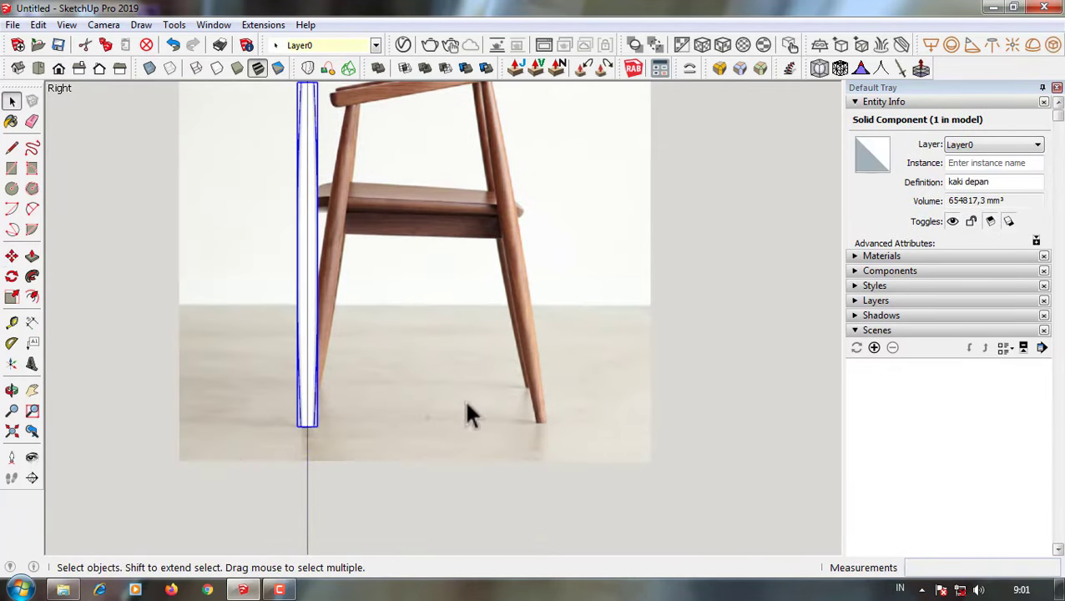
key("q")
scroll(362, 317, "up", 1)
left_click(315, 297)
left_click(316, 142)
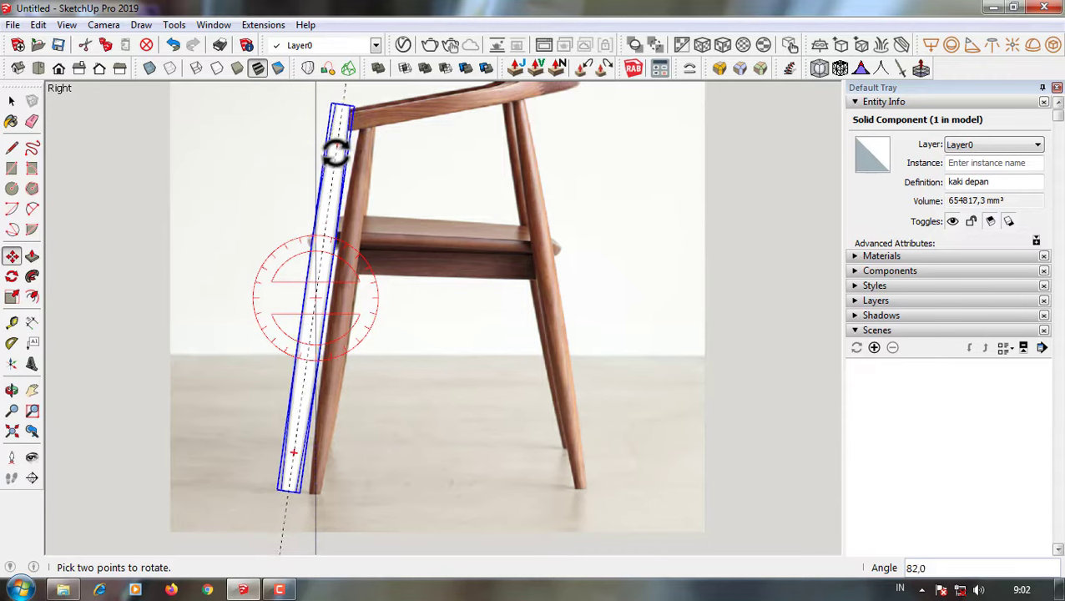
- Tilt the front leg 82° to match the photo's slanted leg, replacing the first 80° tilt
key("Return")
left_click(175, 54)
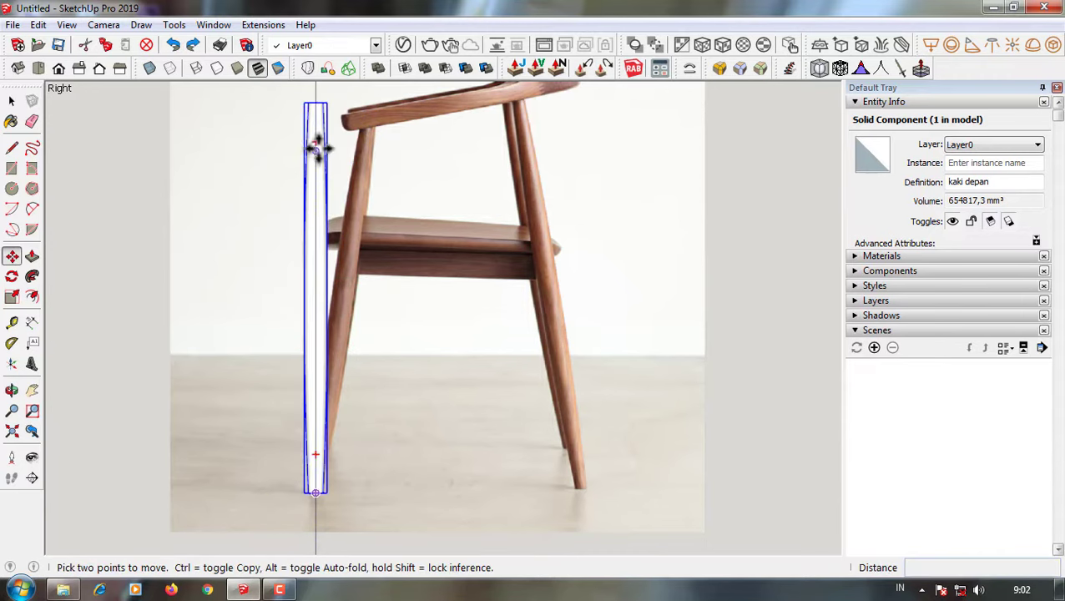
key("q")
left_click(315, 297)
left_click(316, 143)
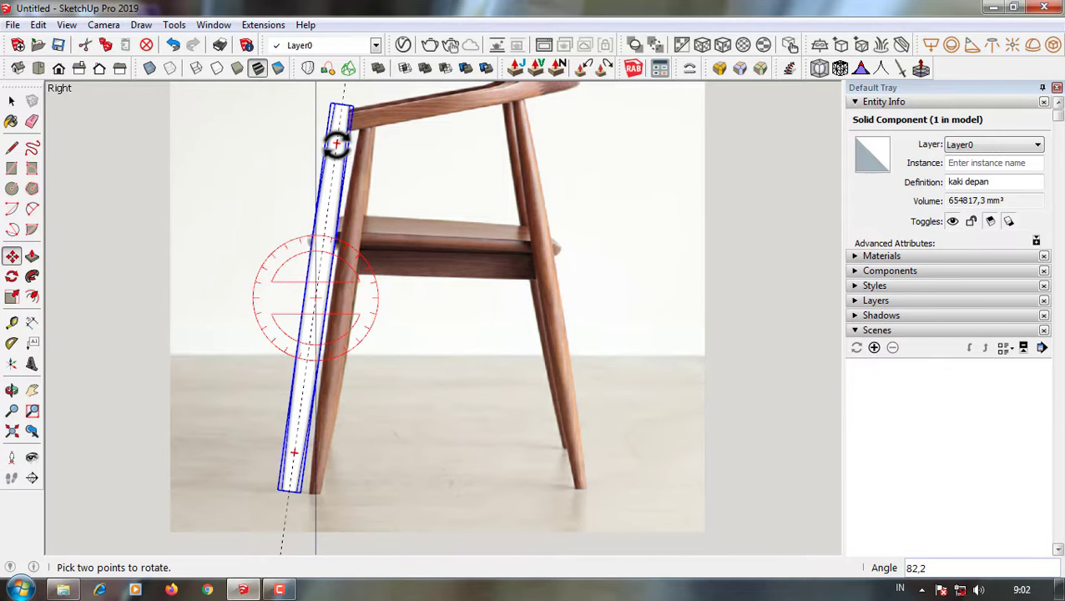
type("82")
key("Return")
key("space")
- Move the tilted leg onto the photo's front leg
scroll(401, 376, "down", 3)
scroll(404, 397, "up", 1)
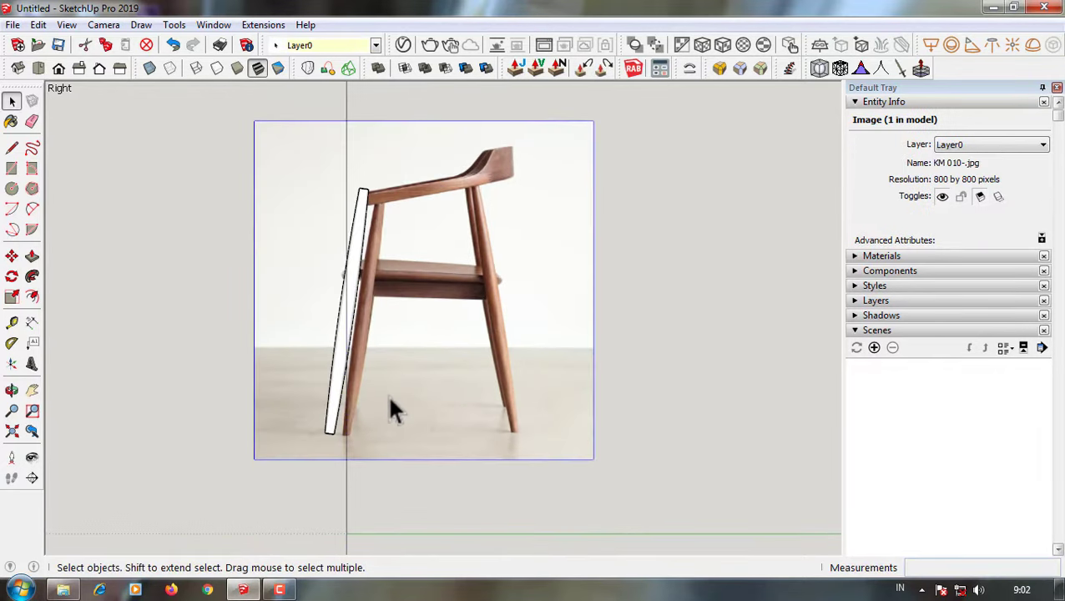
scroll(387, 394, "up", 2)
left_click(350, 346)
key("m")
scroll(316, 381, "up", 3)
scroll(356, 385, "down", 2)
left_click(356, 385)
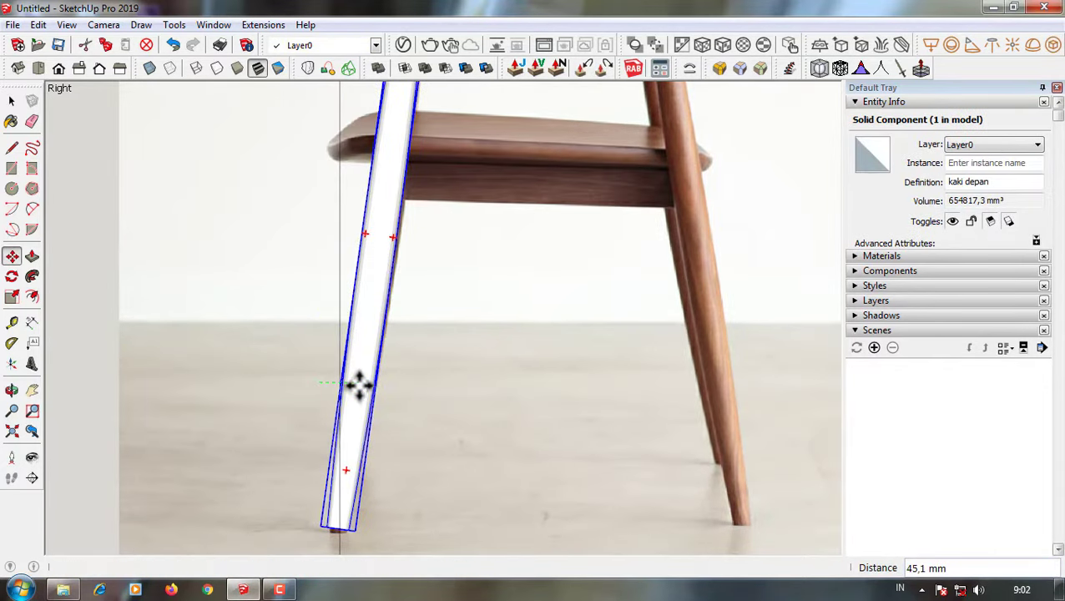
scroll(387, 482, "up", 2)
scroll(387, 482, "up", 2)
key("space")
scroll(443, 416, "down", 3)
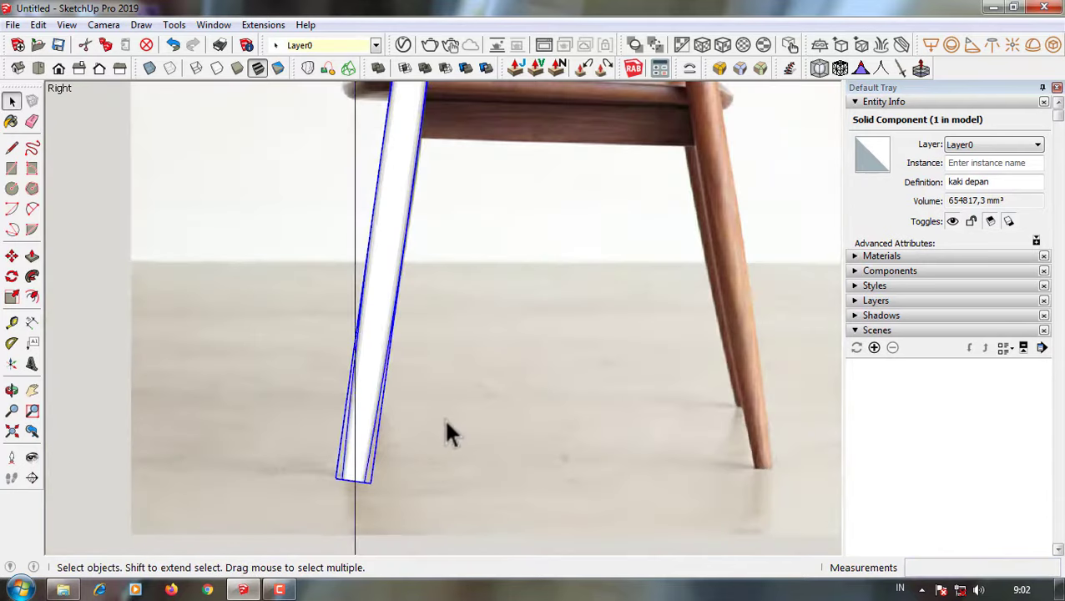
scroll(299, 274, "down", 2)
- Scale the leg's top grip down to about 0.98 so it meets the armrest
left_click(298, 273)
scroll(437, 187, "up", 2)
scroll(442, 215, "up", 2)
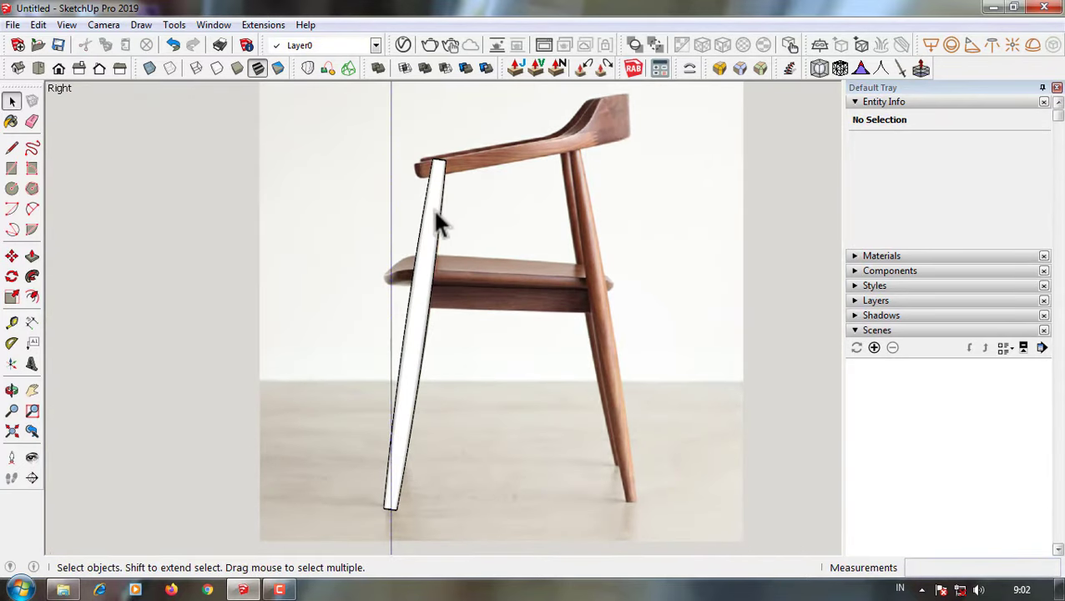
left_click(433, 208)
left_click(206, 232)
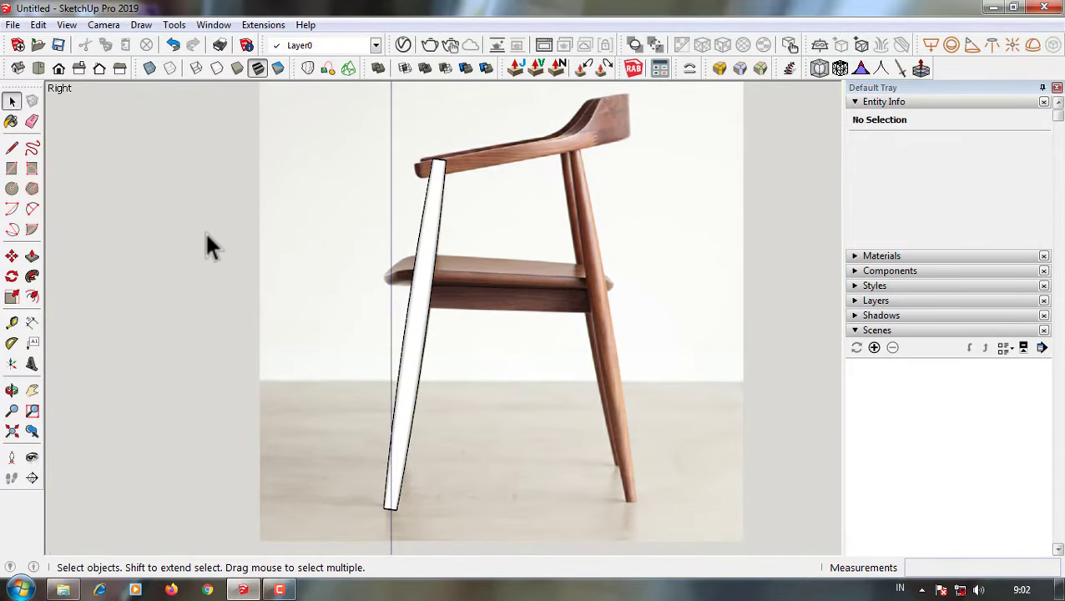
left_click(435, 209)
scroll(417, 183, "up", 2)
left_click(13, 296)
scroll(437, 211, "up", 2)
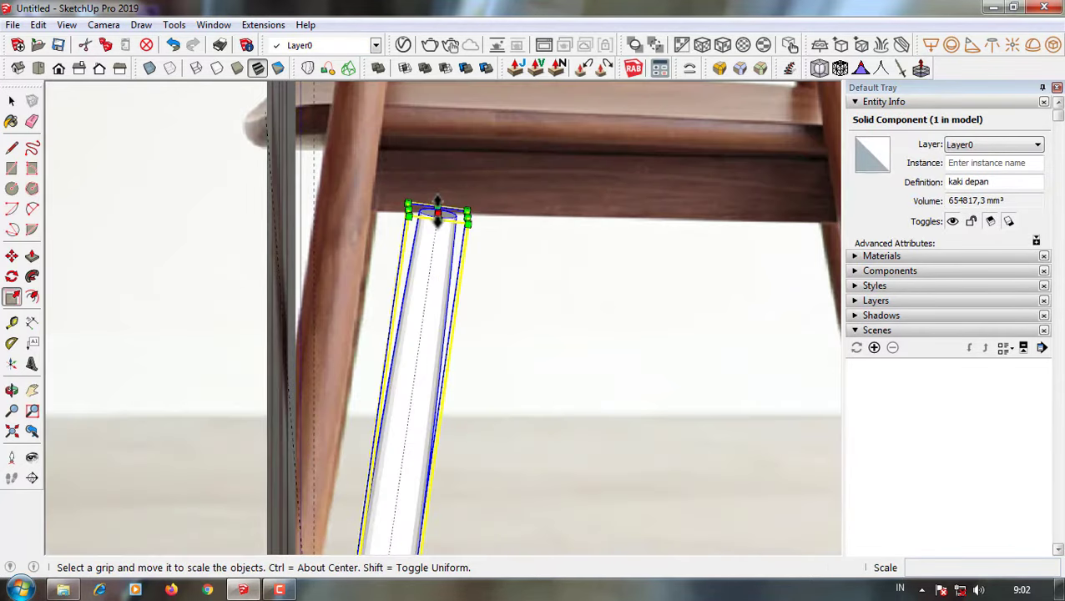
left_click_drag(437, 209, 435, 232)
- Return to the Right view and inspect the leg against the photo
left_click(78, 68)
middle_click_drag(368, 207, 403, 351)
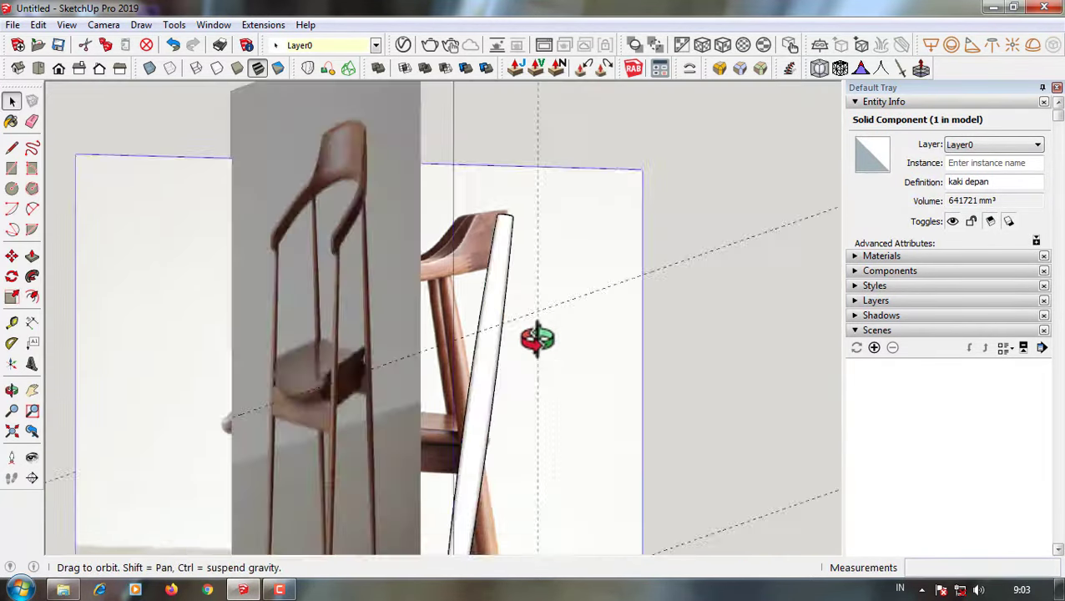
scroll(171, 150, "up", 1)
scroll(397, 273, "up", 2)
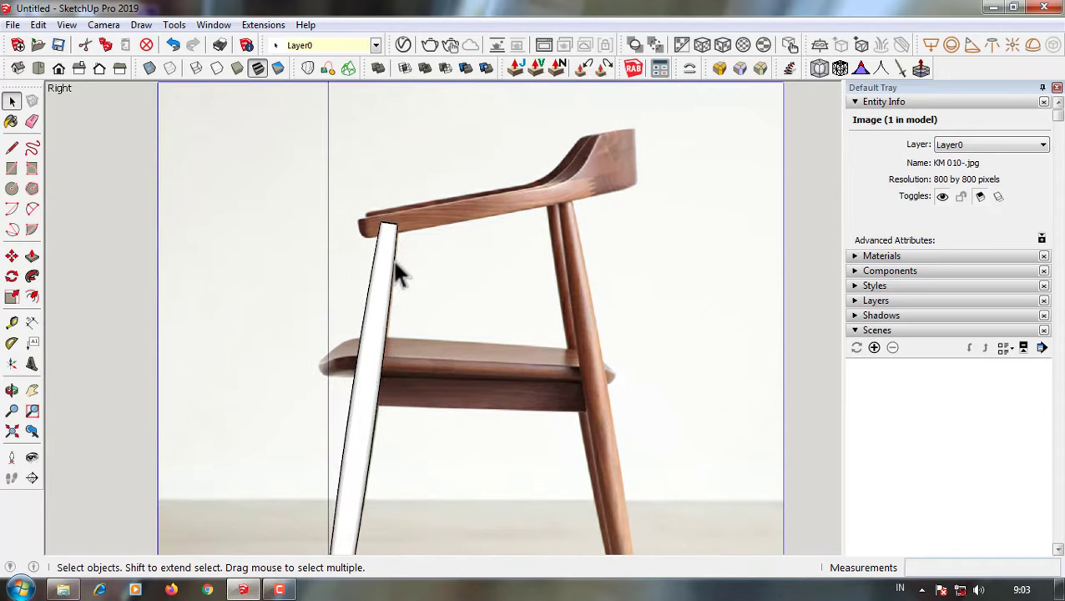
scroll(444, 430, "down", 3)
scroll(478, 290, "down", 2)
scroll(411, 459, "up", 2)
- Draw a 190,4 by 125,1 mm rectangle at the leg's foot and pull it into a box
mouse_move(411, 459)
middle_mouse_down()
mouse_move(499, 428)
mouse_move(451, 444)
mouse_move(393, 377)
middle_mouse_up()
scroll(457, 344, "up", 2)
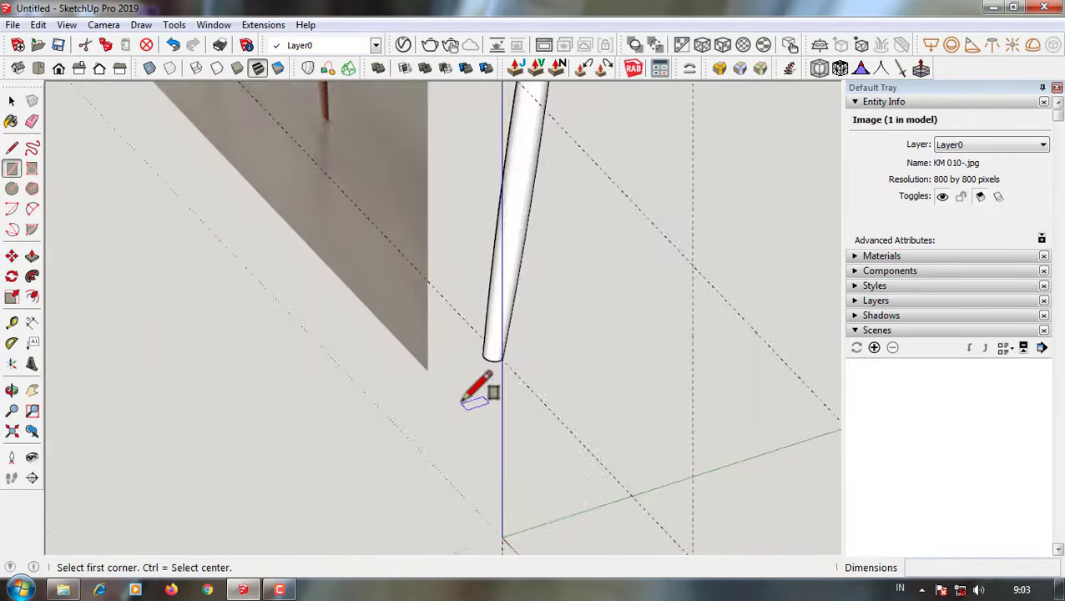
mouse_move(475, 381)
middle_mouse_down()
mouse_move(364, 210)
mouse_move(451, 280)
middle_mouse_up()
left_click_drag(452, 288, 686, 359)
scroll(559, 380, "up", 1)
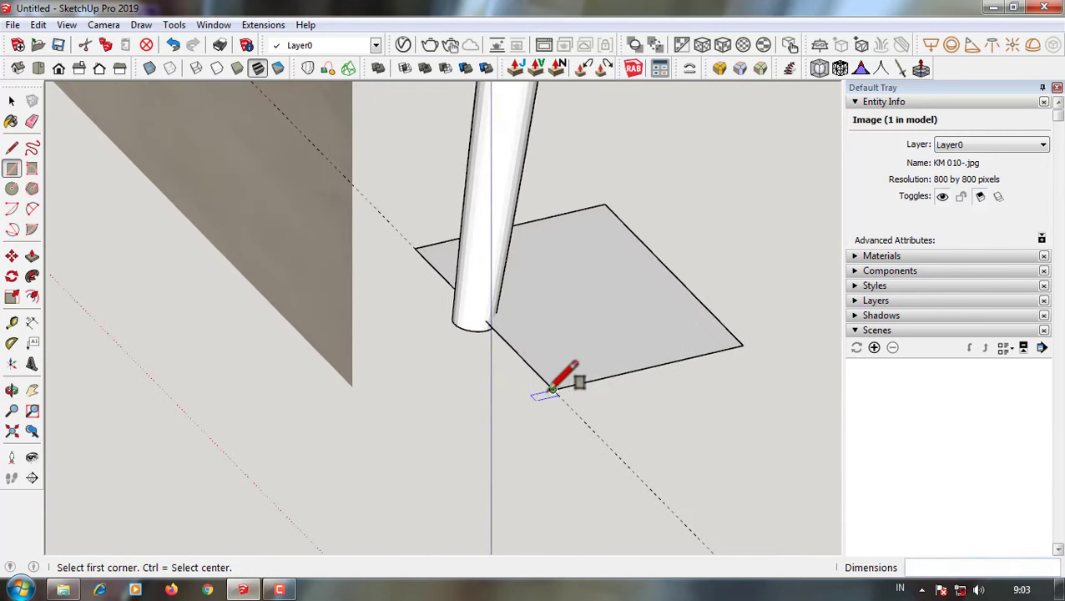
key("m")
key("p")
middle_click_drag(475, 399, 445, 333)
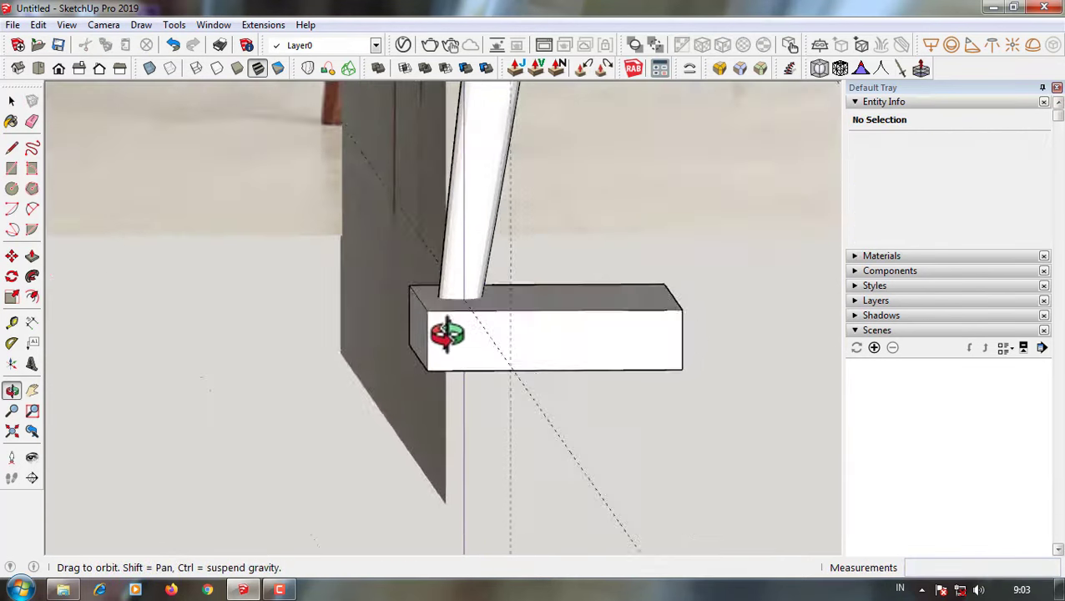
key("space")
- Subtract the box from the leg with Solid Tools to trim the foot flat
triple_click(493, 392)
right_click(499, 380)
mouse_move(499, 381)
middle_mouse_down()
mouse_move(534, 338)
mouse_move(538, 442)
middle_mouse_up()
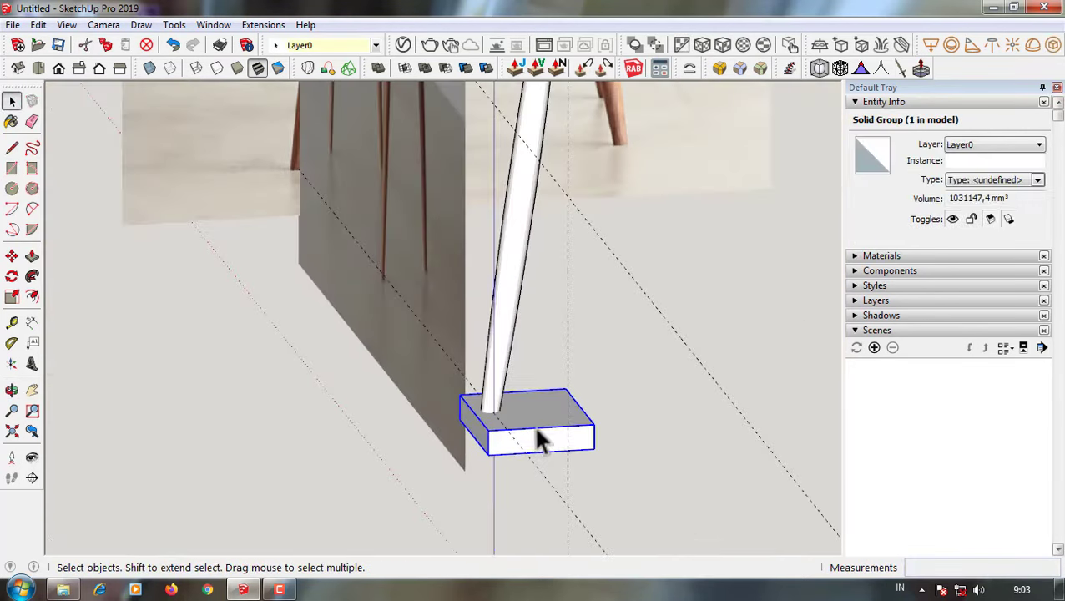
key("Delete")
left_click(500, 333)
mouse_move(506, 325)
middle_mouse_down()
mouse_move(488, 323)
mouse_move(475, 368)
middle_mouse_up()
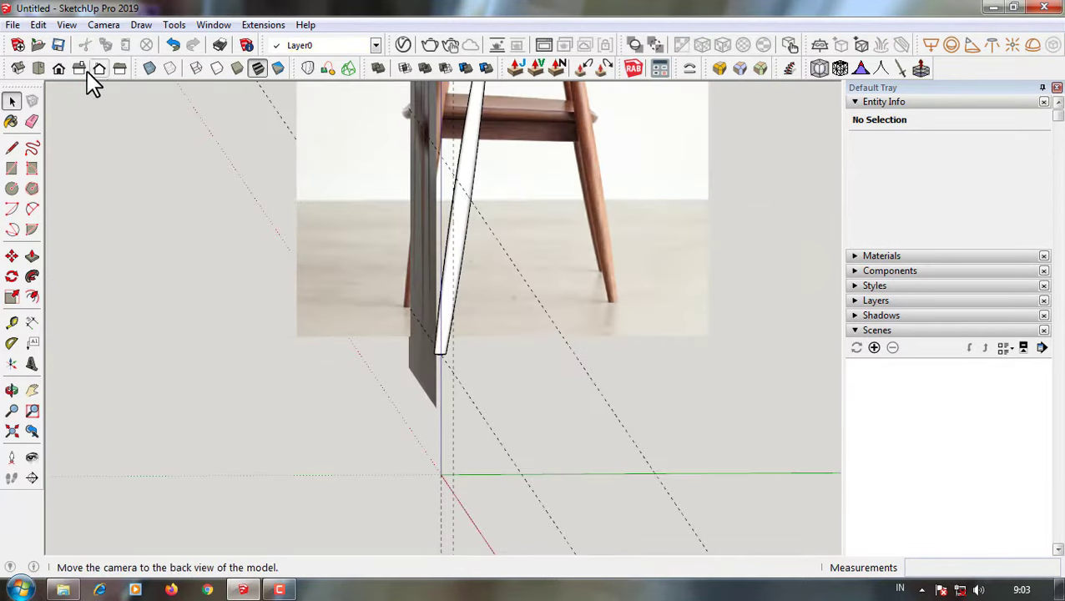
- Switch to the Right view, zoom to fit the photo, and select the leg
left_click(87, 71)
scroll(405, 525, "up", 3)
scroll(407, 477, "up", 3)
scroll(407, 477, "down", 5)
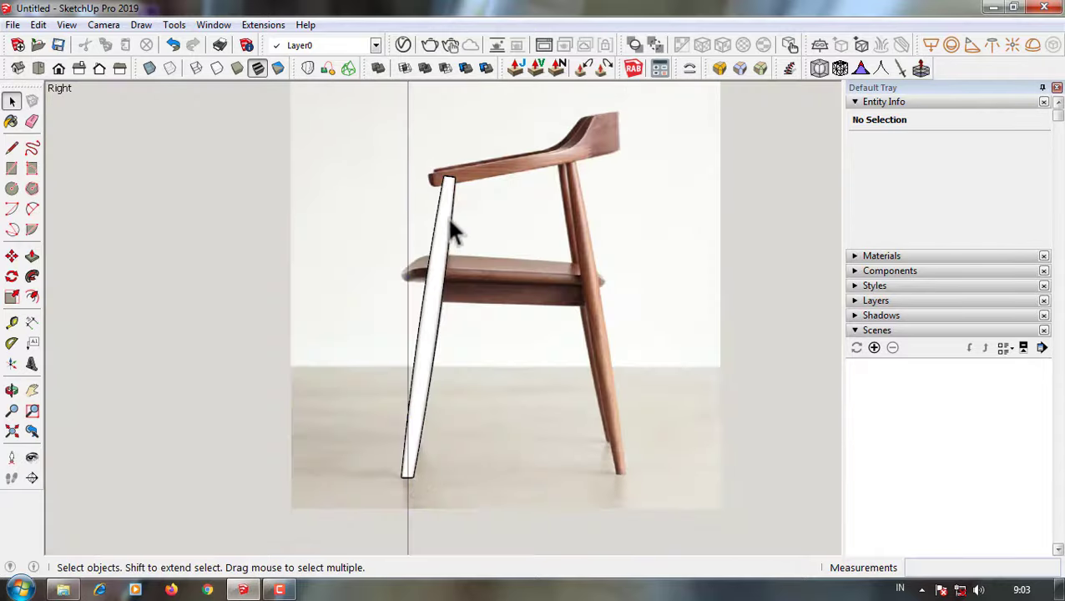
scroll(449, 221, "up", 1)
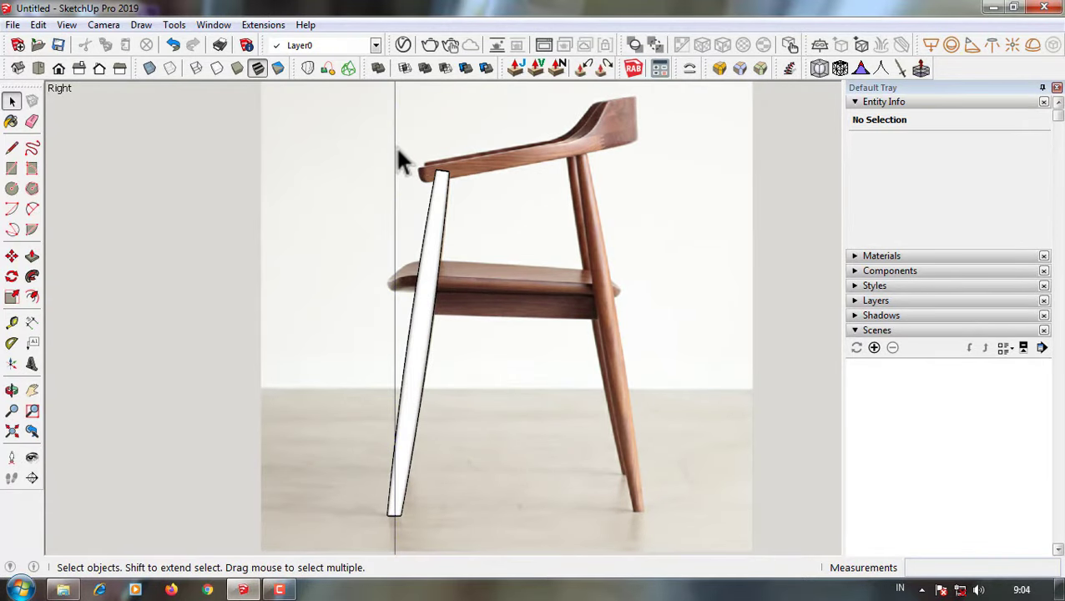
left_click(413, 304)
- Copy the front leg to the rear leg position and flip it along the group's red axis
scroll(401, 305, "down", 1)
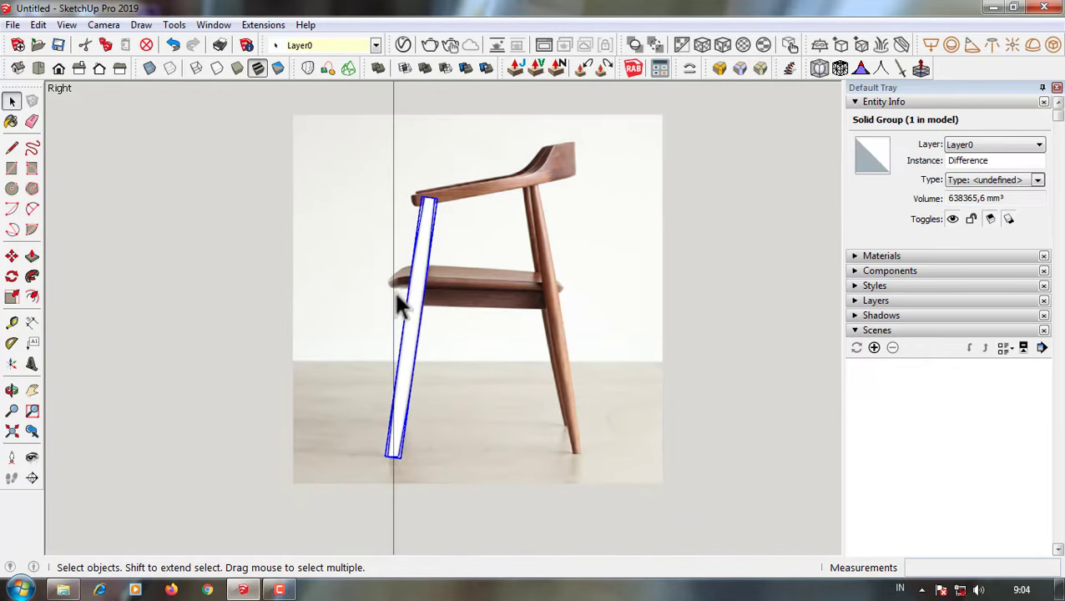
scroll(409, 321, "up", 1)
key("m")
left_click(409, 325)
key("ctrl")
left_click(581, 325)
right_click(583, 325)
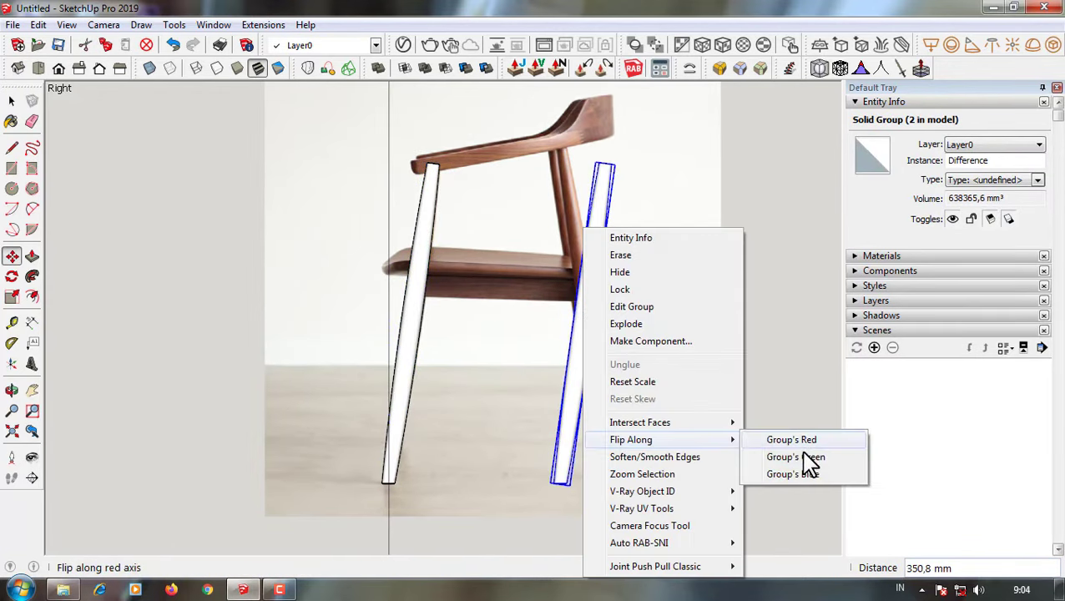
left_click(797, 442)
- Rotate the copy about its base to match the photo's rear leg angle
left_click(565, 452)
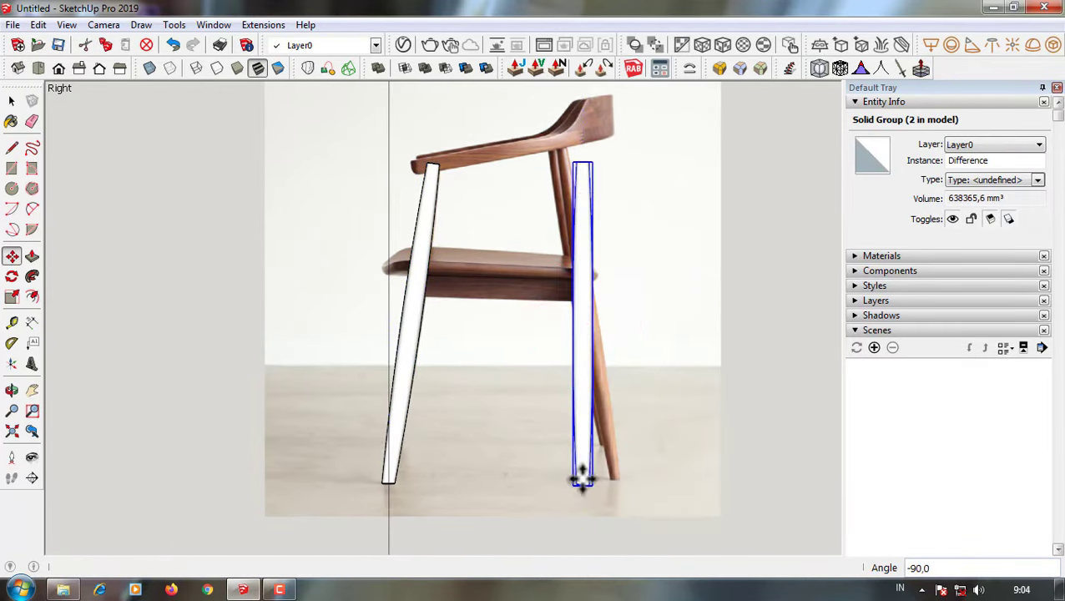
left_click(587, 486)
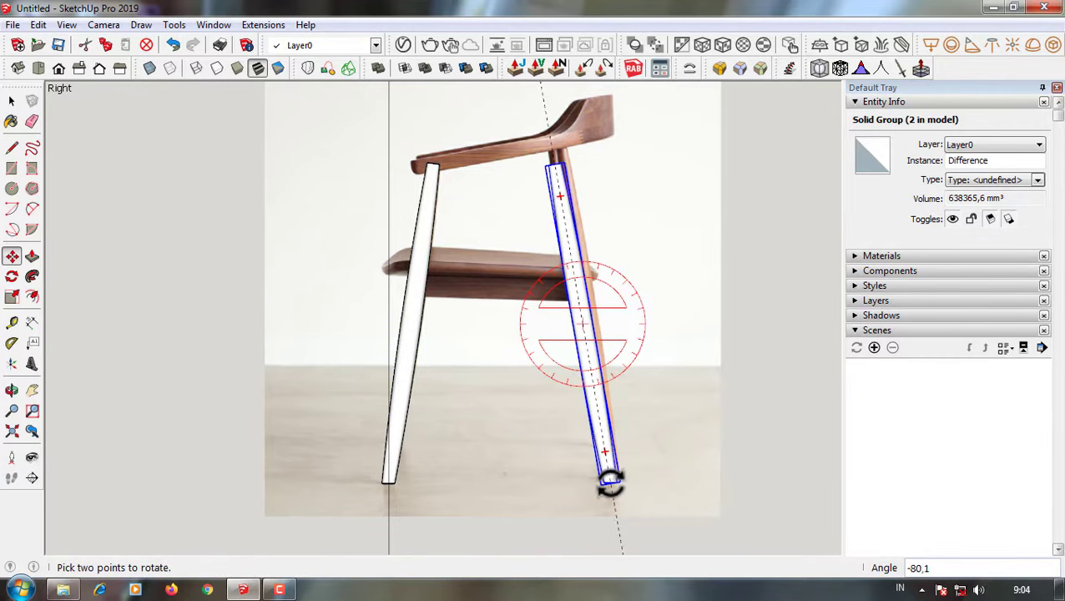
key("Return")
key("ctrl+z")
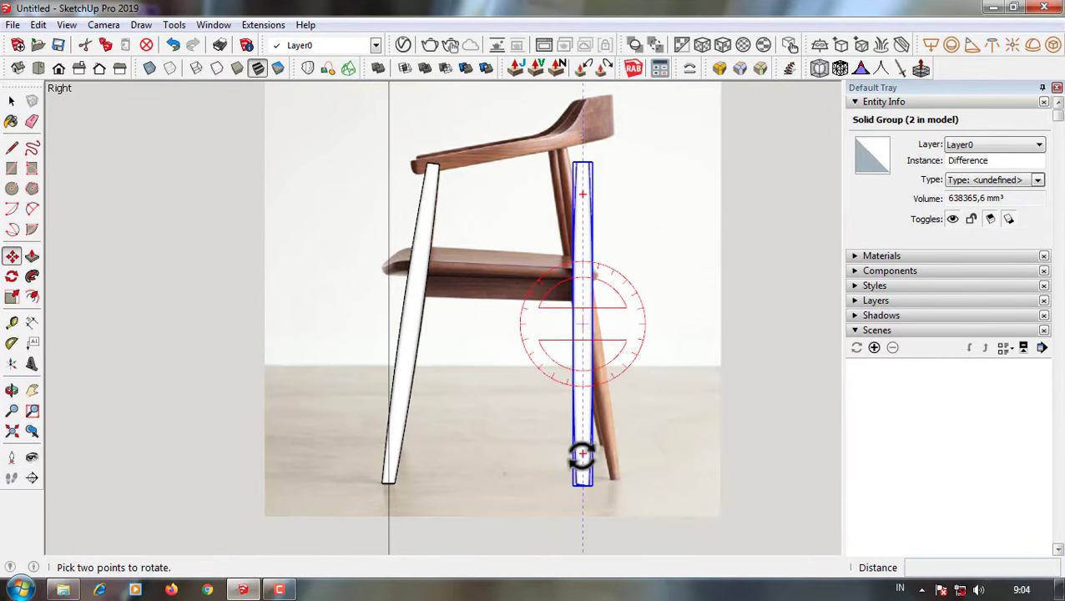
left_click(582, 455)
left_click(607, 468)
scroll(602, 484, "up", 3)
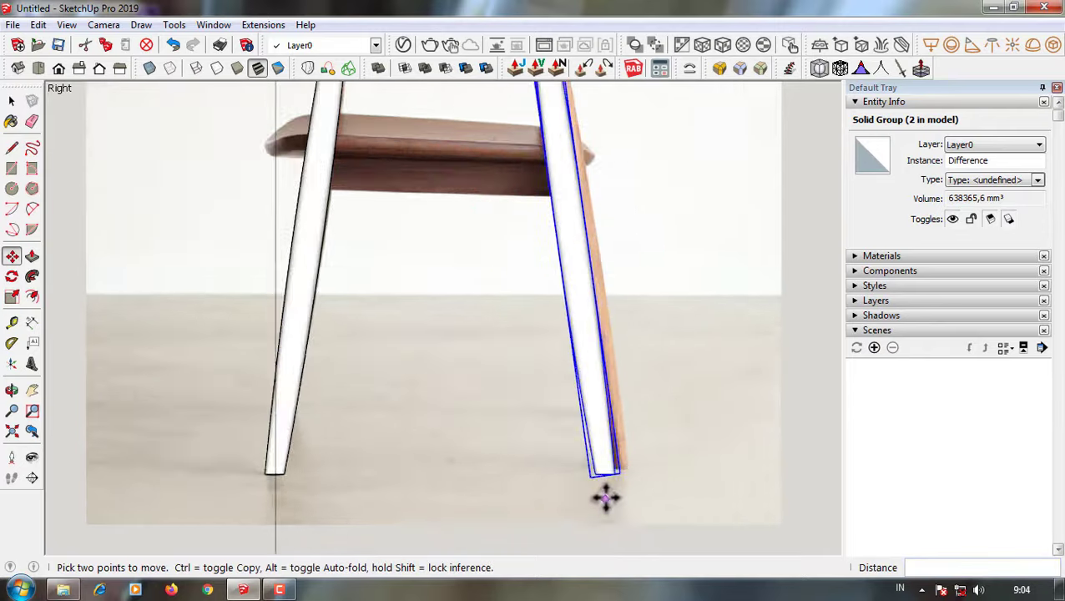
scroll(579, 443, "up", 3)
scroll(609, 430, "up", 2)
scroll(576, 451, "down", 4)
scroll(575, 451, "down", 3)
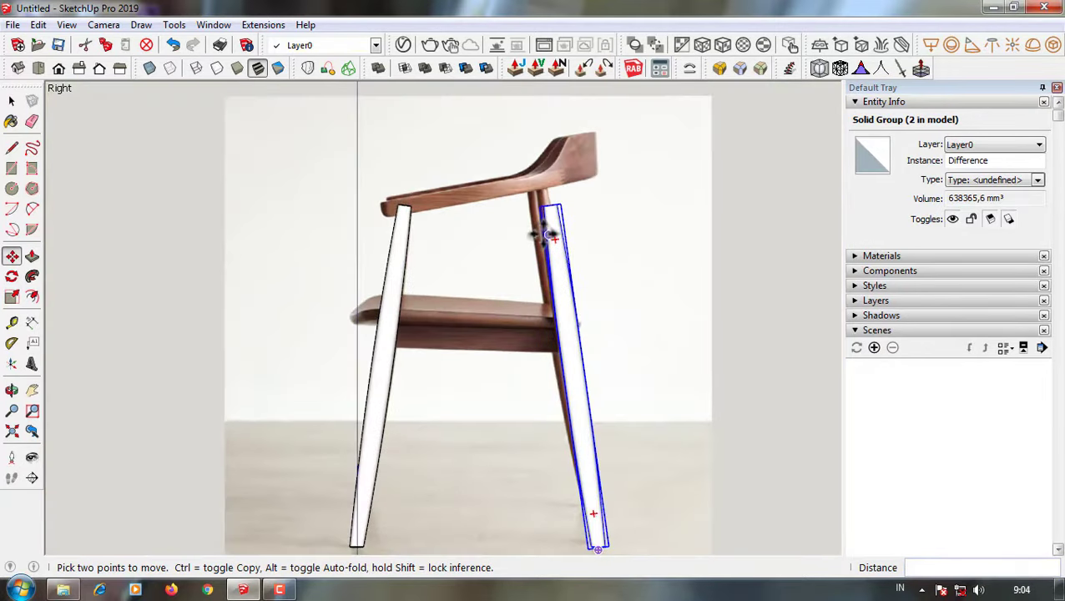
key("space")
- Scale the back leg taller toward the armrest
left_click(577, 285)
left_click(592, 352)
scroll(588, 321, "up", 1)
scroll(550, 219, "up", 2)
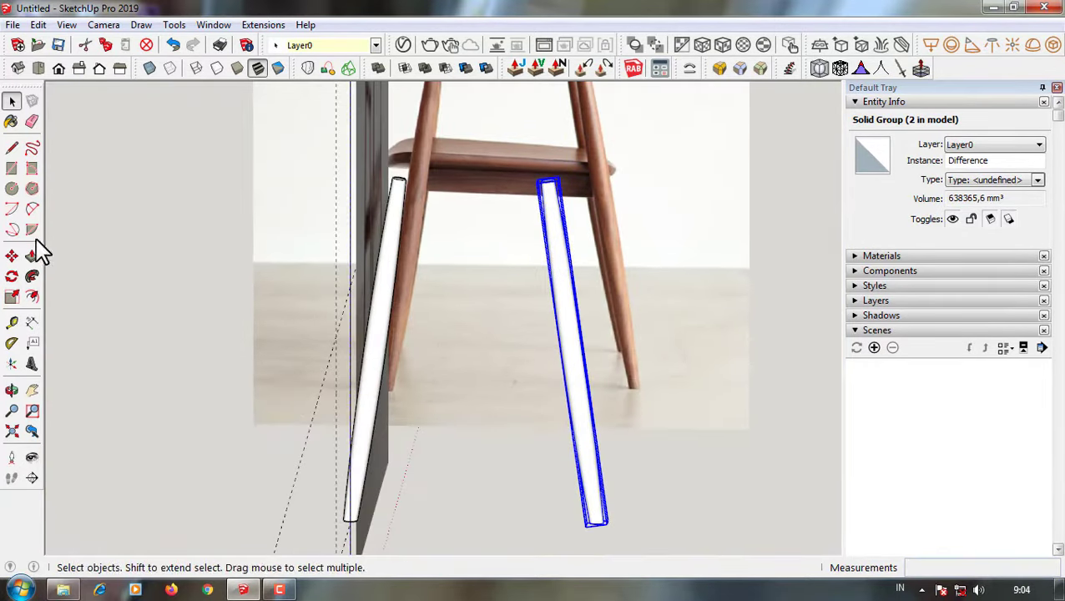
left_click(12, 296)
scroll(521, 238, "up", 3)
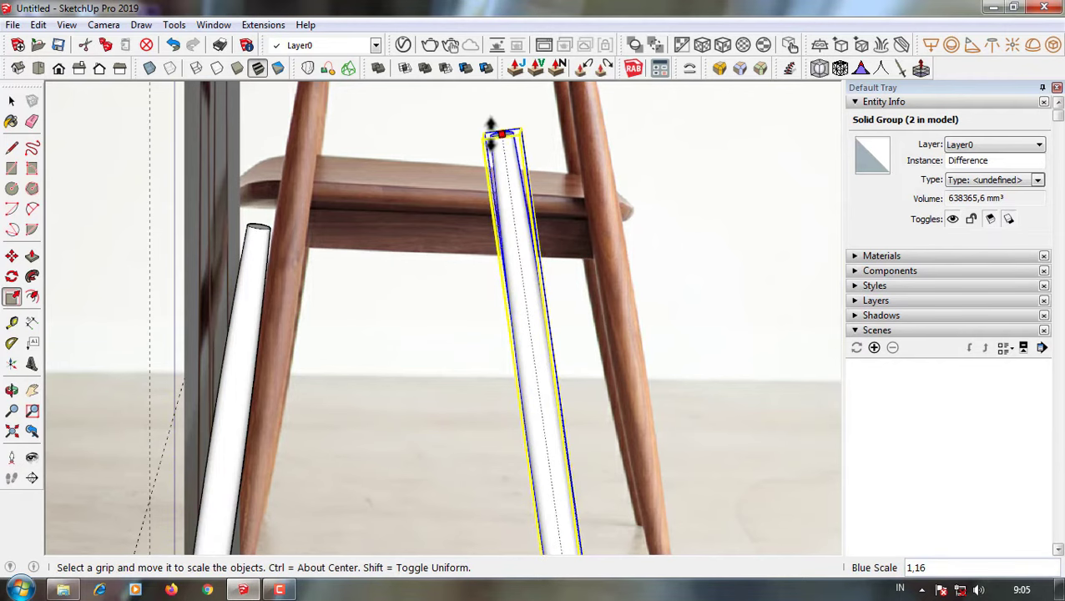
left_click_drag(520, 214, 492, 127)
scroll(511, 410, "down", 3)
- In the Right view, shorten the back leg so its top meets the armrest
left_click(79, 67)
scroll(512, 167, "up", 2)
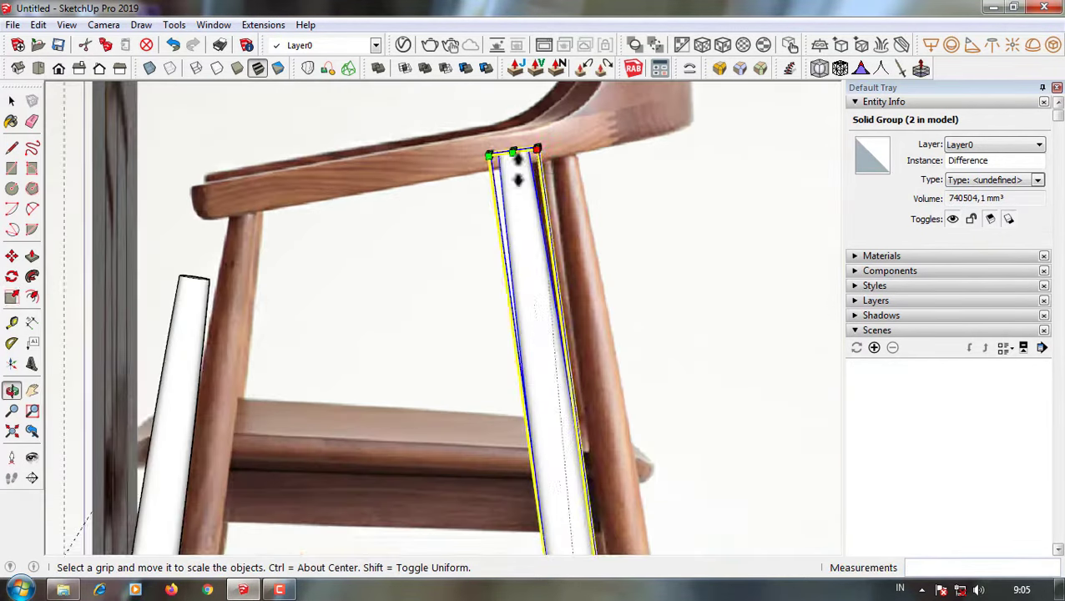
scroll(513, 152, "up", 2)
left_click_drag(516, 148, 519, 189)
left_click(80, 67)
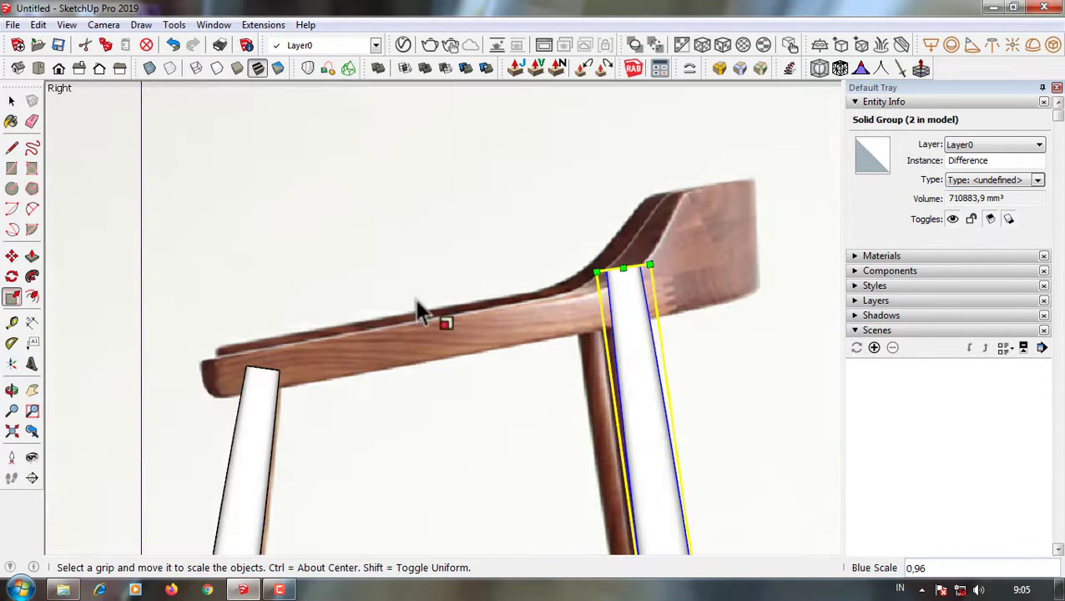
left_click(79, 67)
key("space")
- Check the back leg against the photo, then return to the Right view
scroll(404, 256, "down", 3)
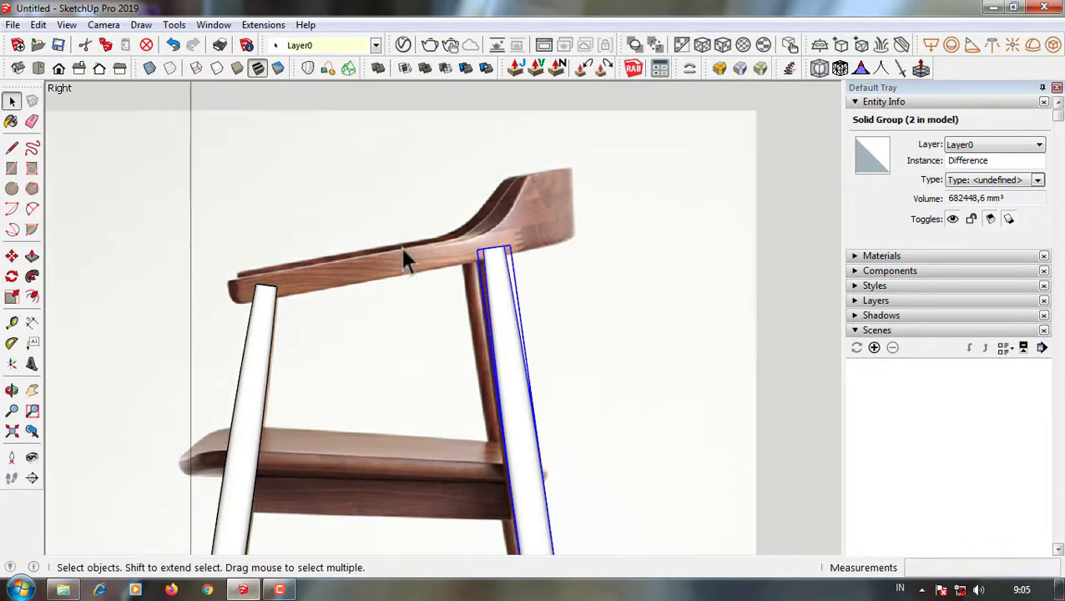
scroll(551, 257, "down", 2)
scroll(434, 275, "down", 2)
left_click(381, 292)
middle_click_drag(454, 385, 443, 375)
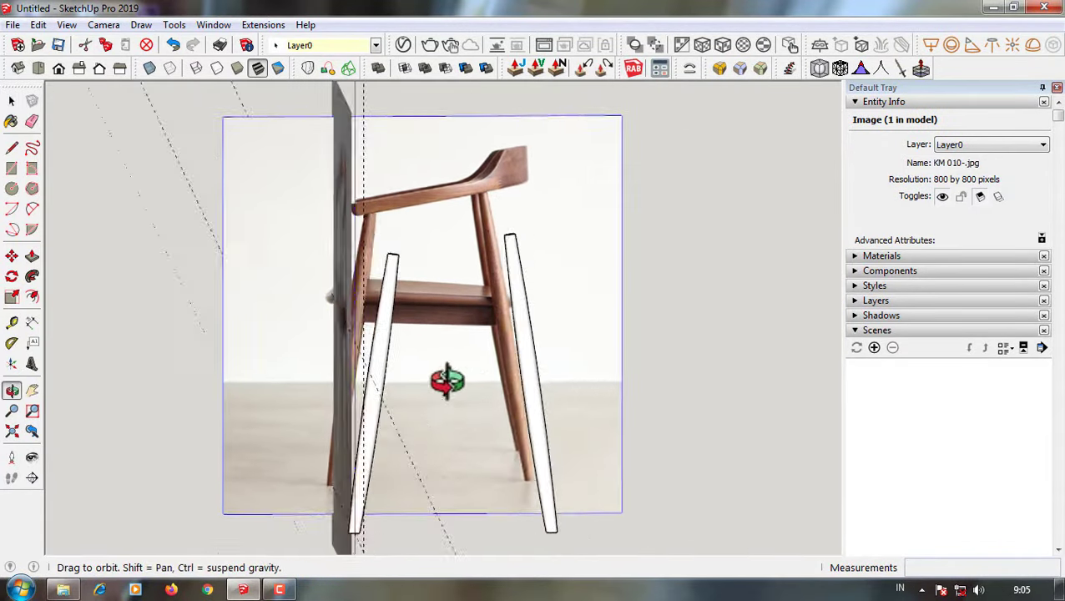
left_click(80, 66)
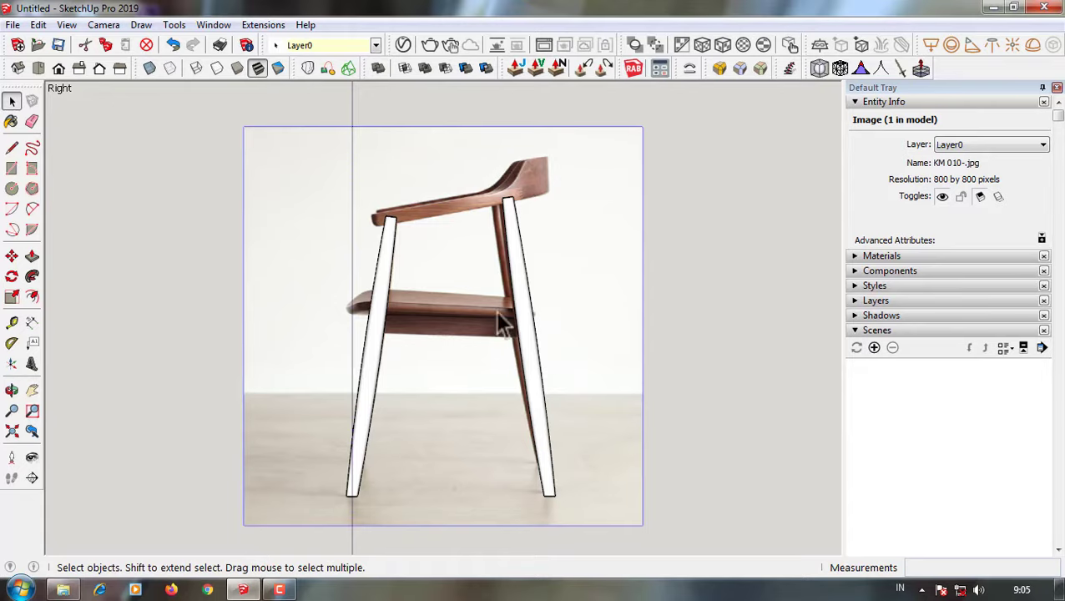
- Bring the model to a straight front view of the legs and the reference photo
mouse_move(504, 320)
middle_mouse_down()
mouse_move(630, 309)
mouse_move(642, 387)
mouse_move(617, 367)
middle_mouse_up()
left_click(58, 69)
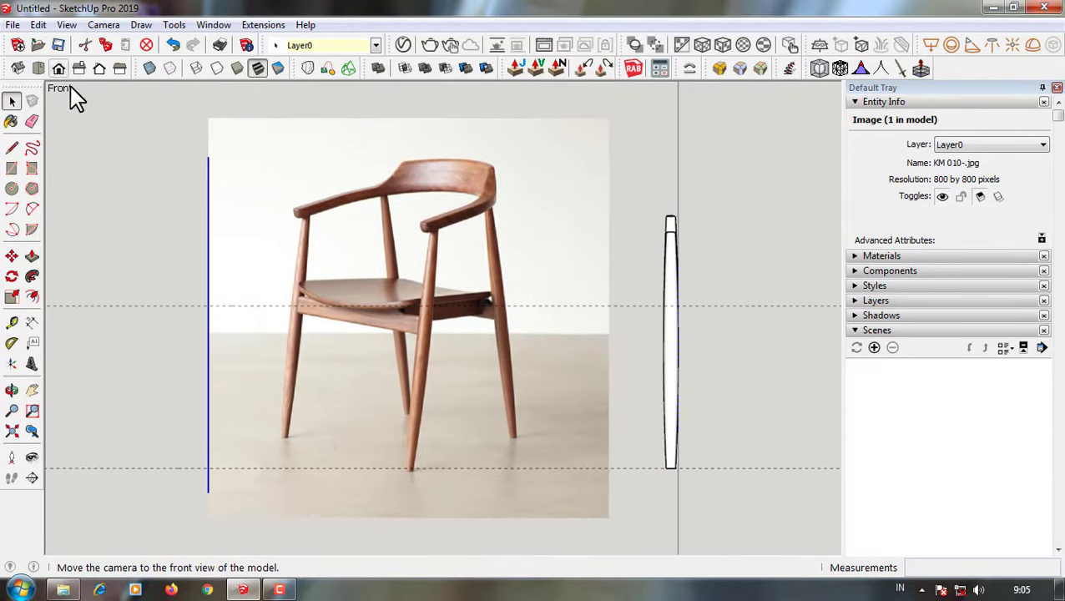
left_click(64, 590)
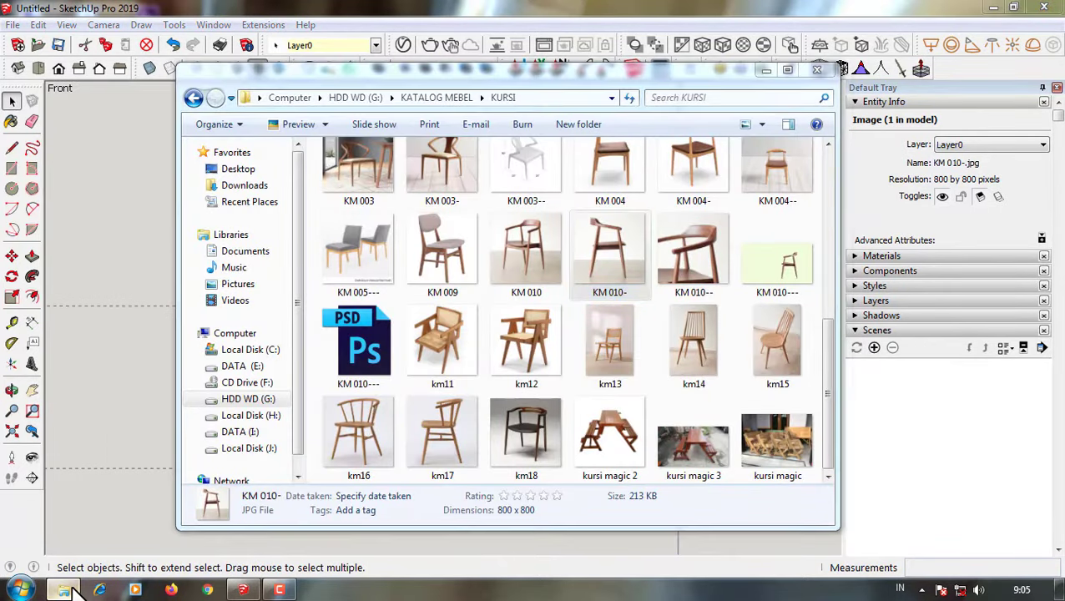
left_click(64, 590)
scroll(571, 339, "up", 3)
- Select both legs and move them to the right, then undo the misplaced result
left_click_drag(452, 161, 529, 512)
key("m")
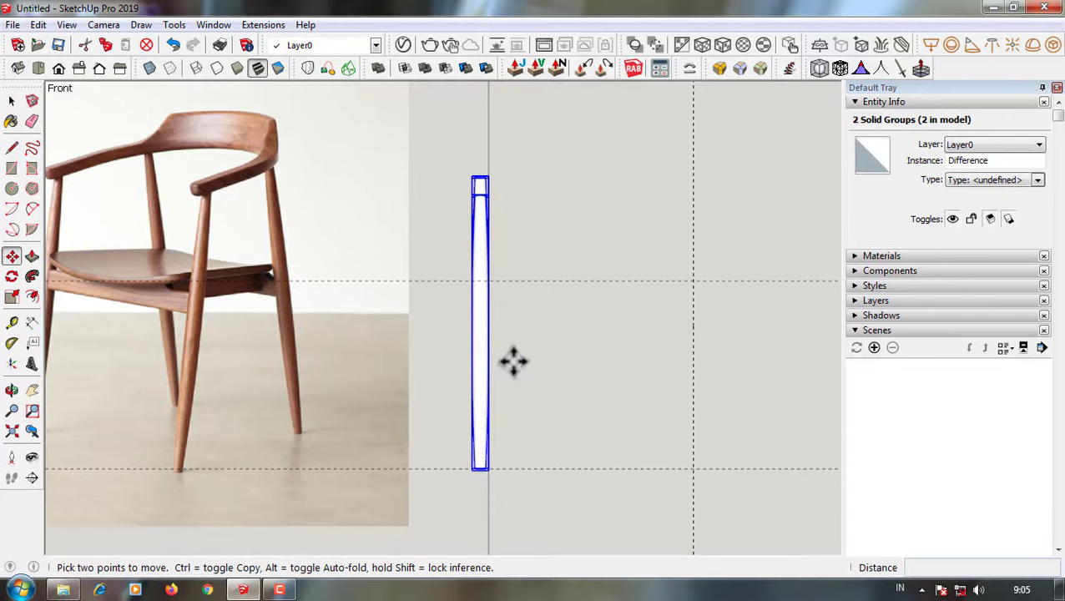
scroll(125, 309, "up", 1)
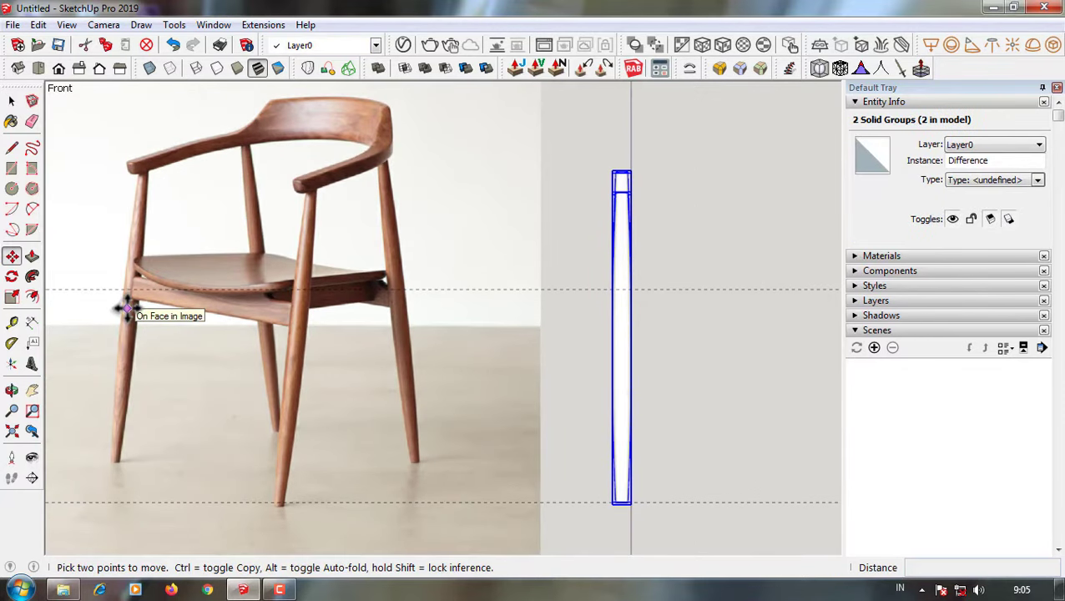
scroll(125, 309, "down", 1)
left_click(534, 340)
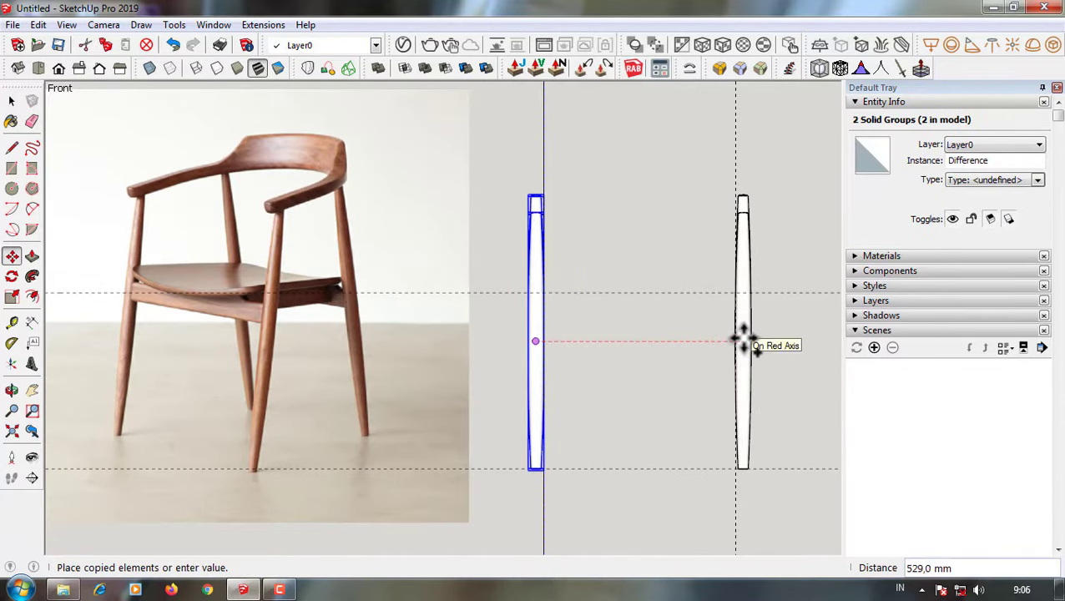
left_click(742, 340)
scroll(742, 340, "up", 1)
scroll(743, 340, "up", 2)
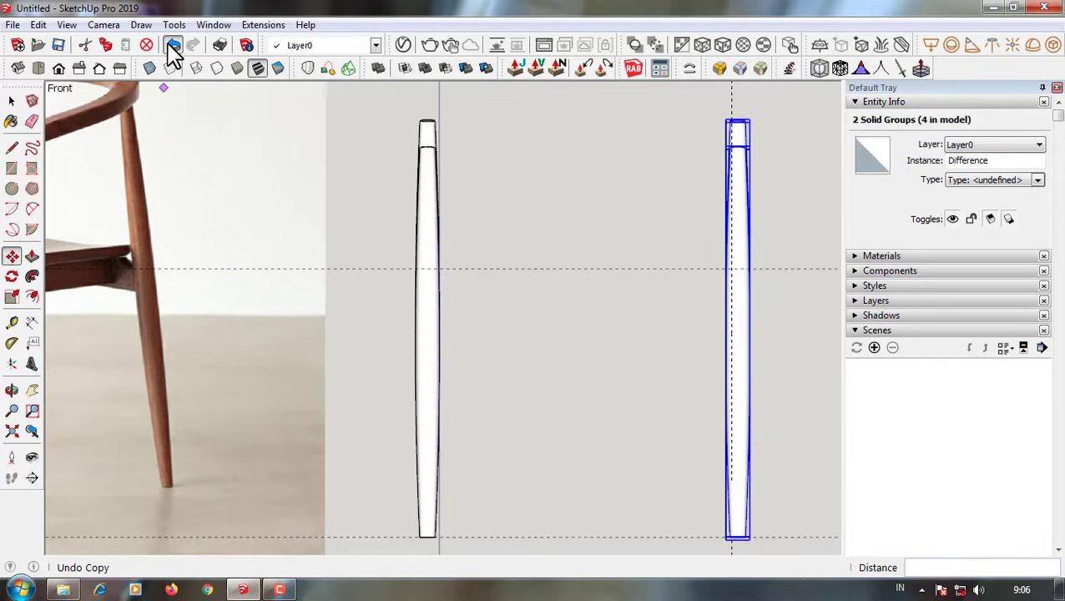
left_click(172, 44)
- Copy the front-and-rear leg pair to the right along the red axis with Move plus Ctrl
left_click_drag(385, 114, 466, 513)
key("m")
key("ctrl")
left_click(424, 349)
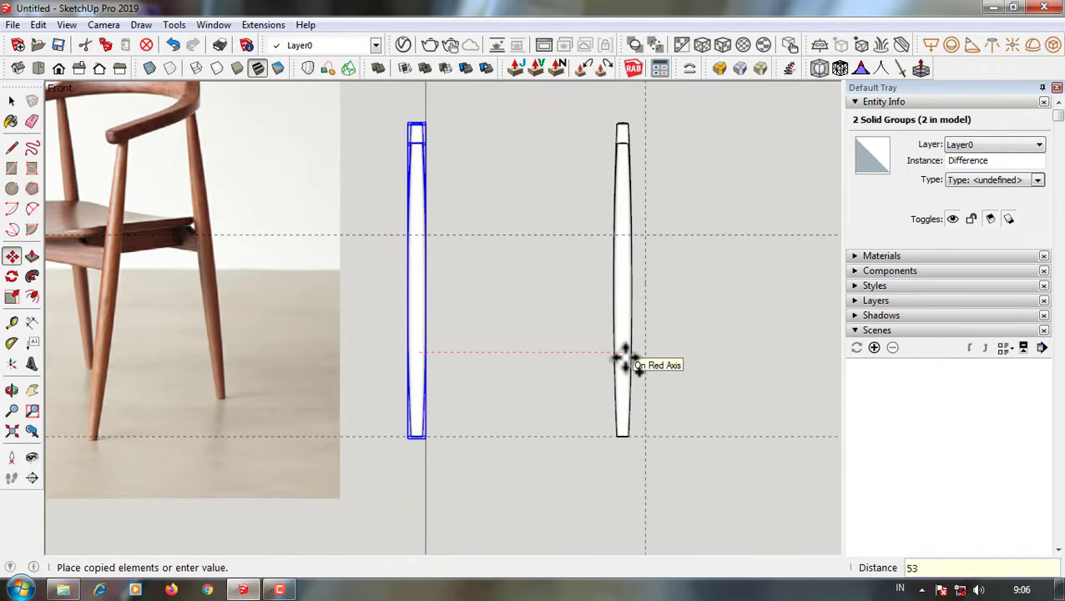
left_click(622, 357)
key("space")
mouse_move(651, 373)
middle_mouse_down()
mouse_move(238, 361)
mouse_move(627, 384)
middle_mouse_up()
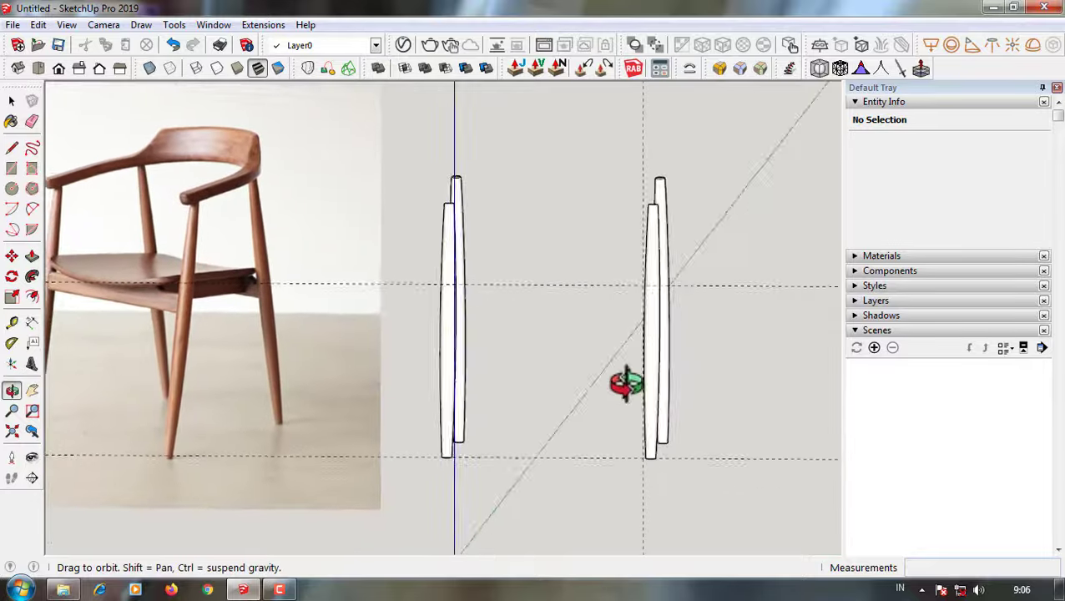
key("F4")
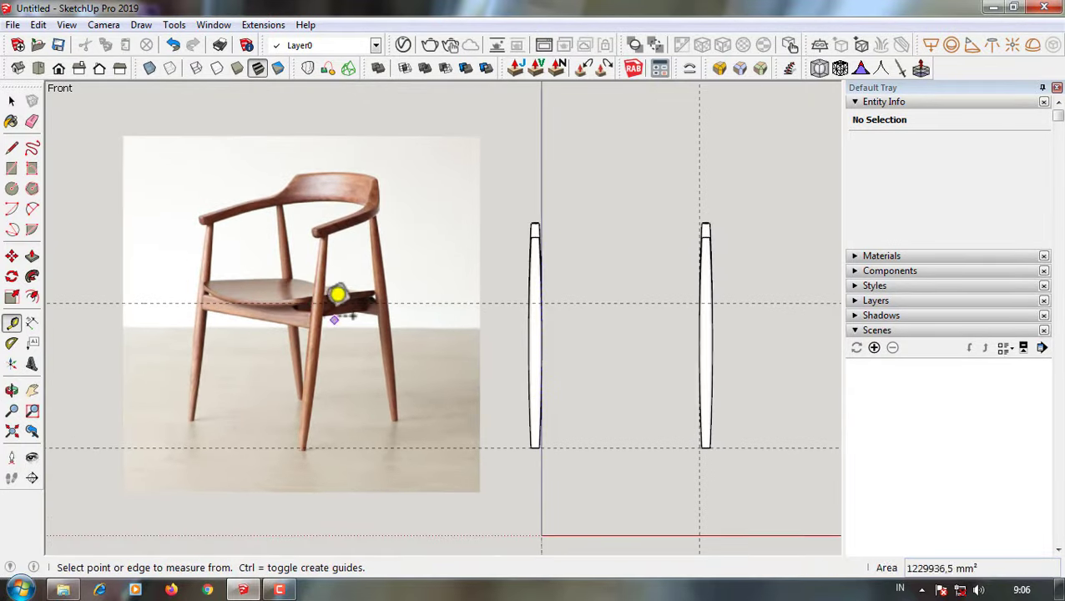
- Add a Tape Measure guide 20 mm from the seat guide line
scroll(337, 294, "up", 1)
left_click(647, 302)
scroll(658, 290, "up", 1)
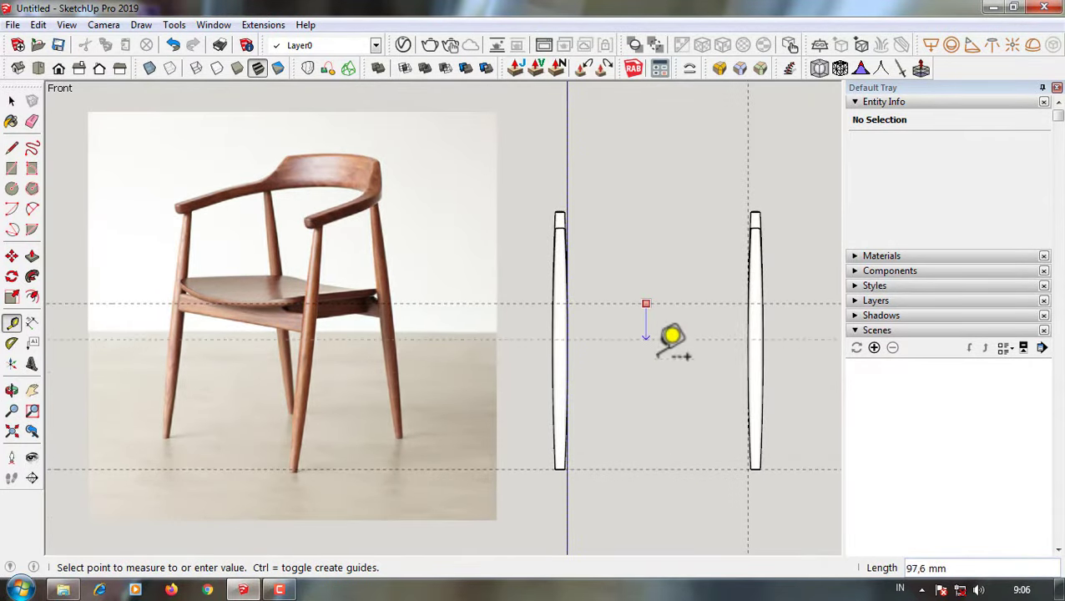
scroll(584, 417, "up", 4)
scroll(543, 447, "down", 3)
type("20")
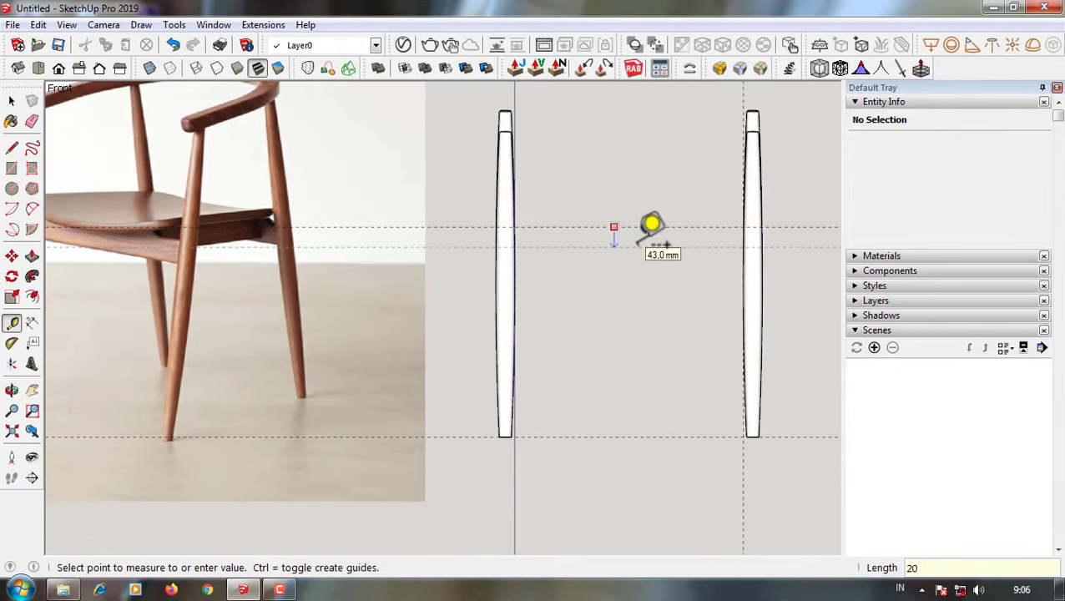
key("Return")
scroll(364, 285, "down", 1)
scroll(277, 229, "up", 5)
scroll(141, 282, "down", 3)
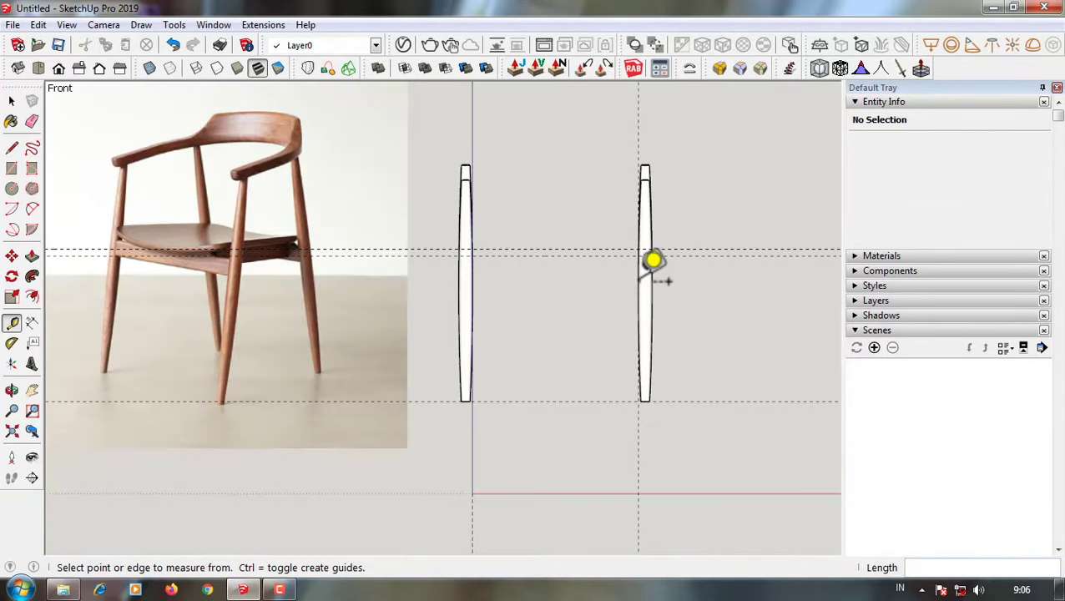
scroll(597, 269, "up", 2)
- Add a second guide offset 250 mm from the existing guide line
left_click(550, 252)
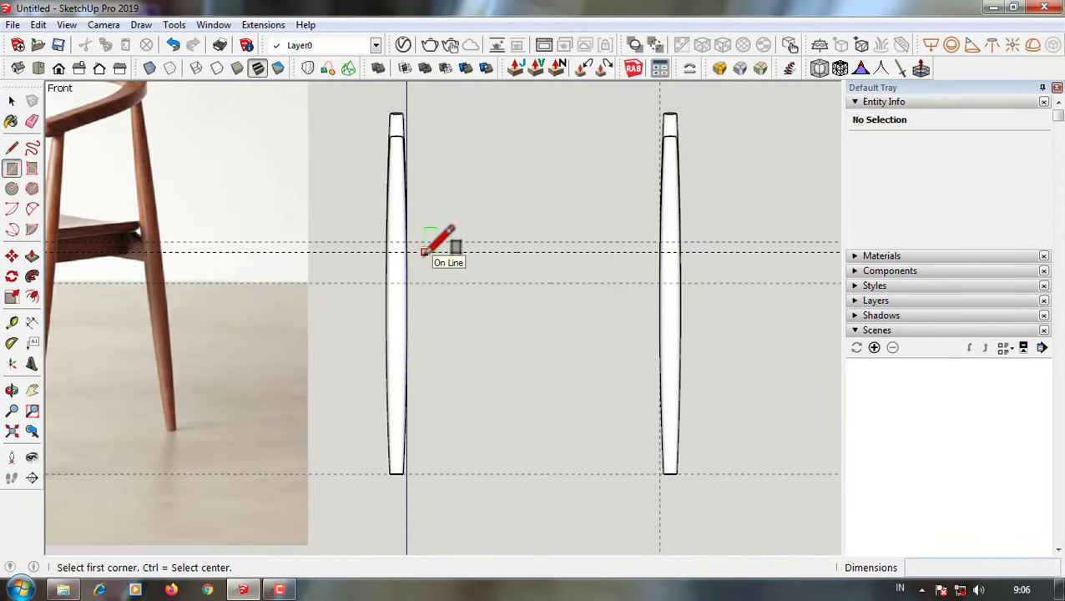
scroll(424, 251, "up", 1)
scroll(440, 238, "down", 1)
scroll(532, 364, "down", 1)
key("t")
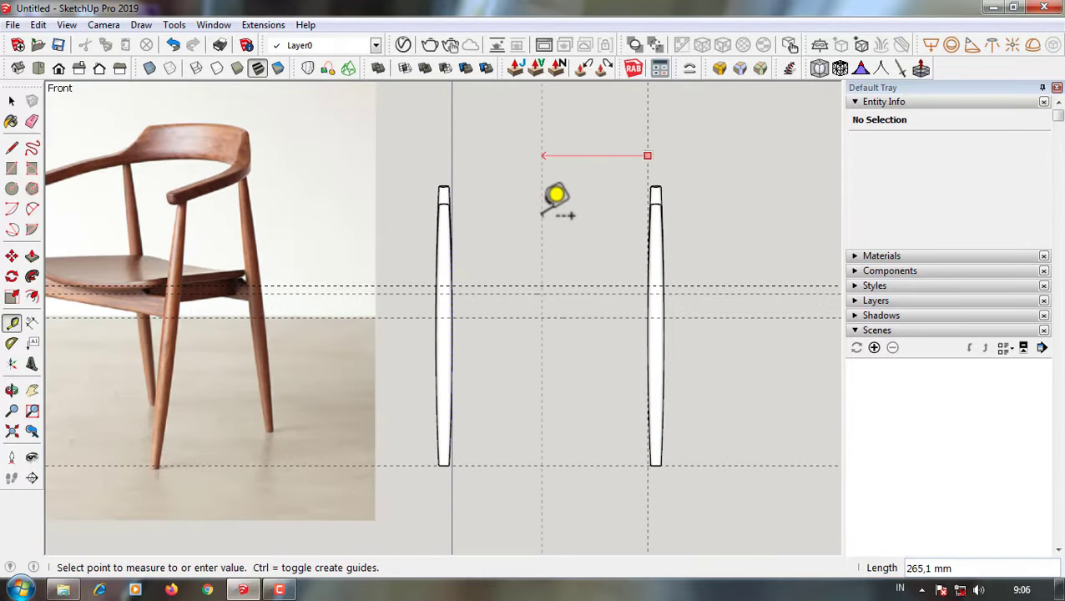
key("Return")
scroll(563, 284, "up", 3)
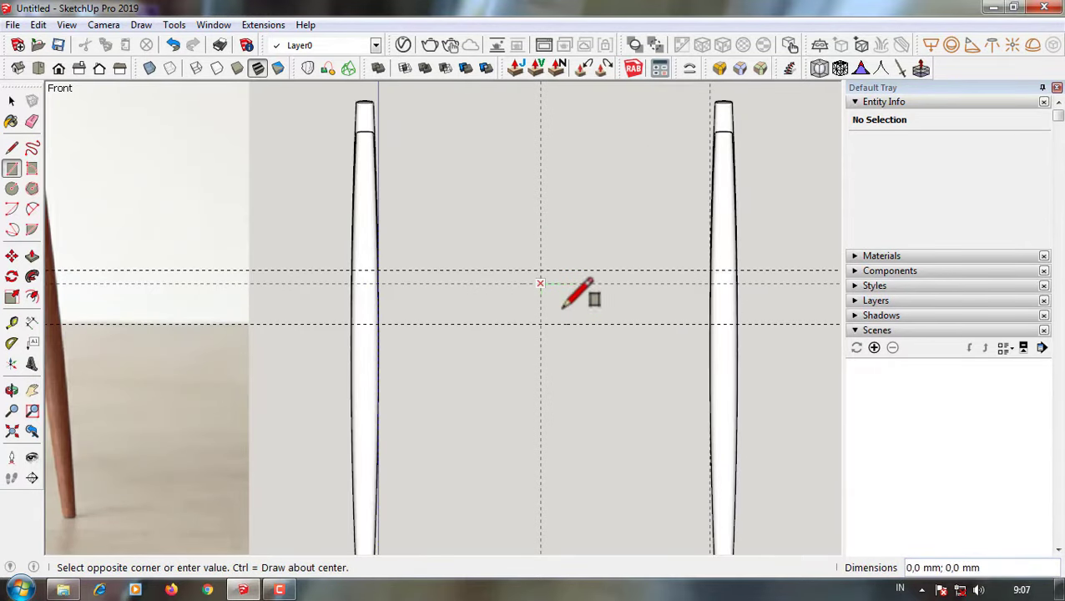
- Draw the stretcher rectangle between the guides, viewed from the front
middle_click_drag(629, 338, 473, 363)
key("space")
left_click(623, 329)
scroll(654, 332, "up", 1)
key("m")
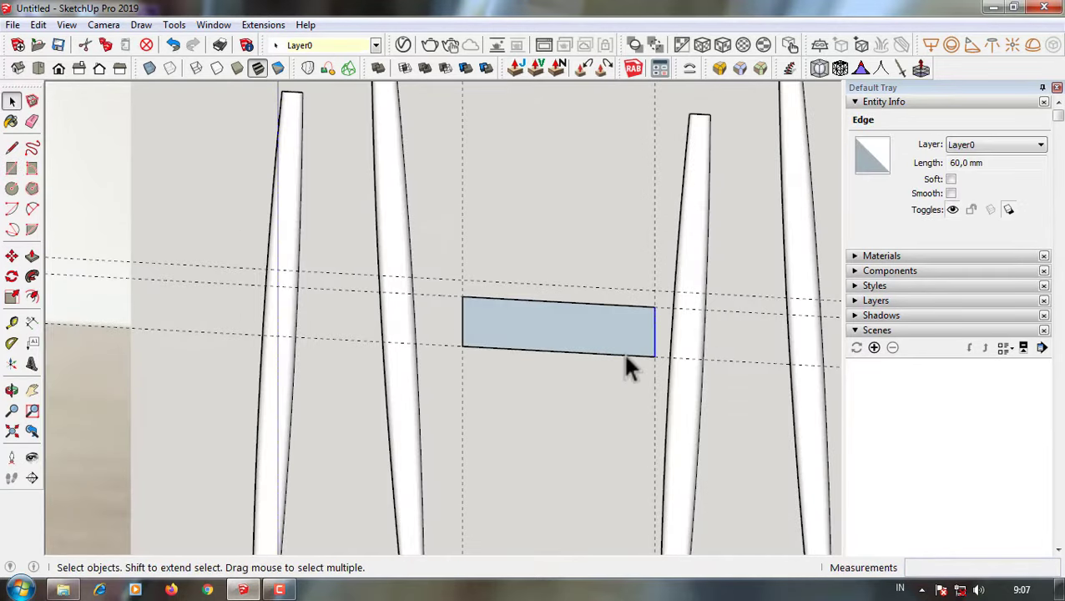
middle_click_drag(627, 365, 601, 373)
key("F3")
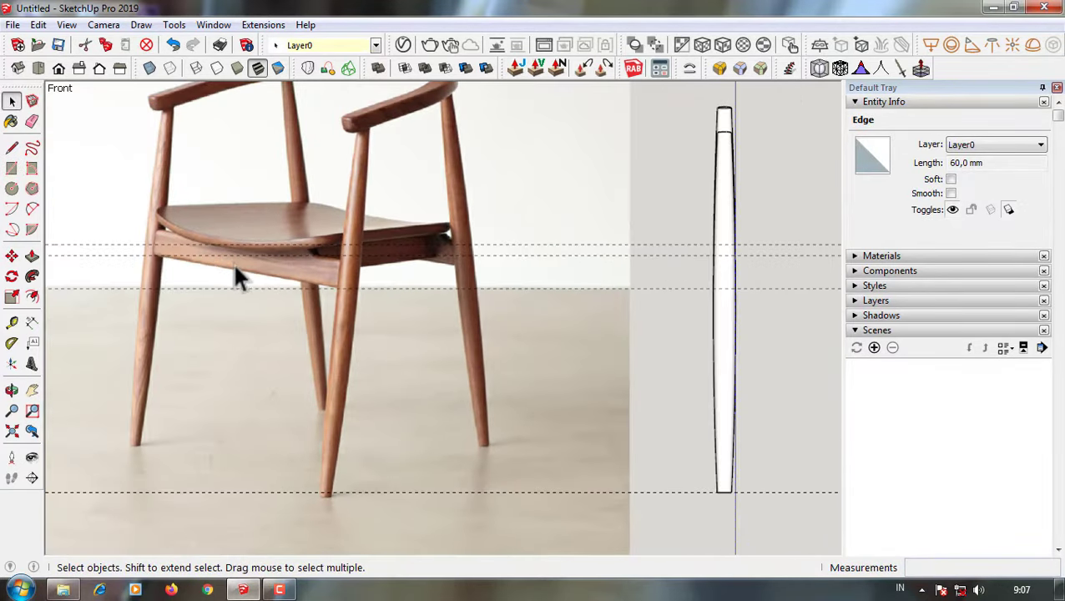
scroll(236, 277, "down", 3)
scroll(601, 269, "up", 2)
scroll(589, 266, "up", 1)
scroll(593, 265, "up", 1)
- Place a guide 60 mm in from the rectangle's right end
key("t")
left_click(613, 263)
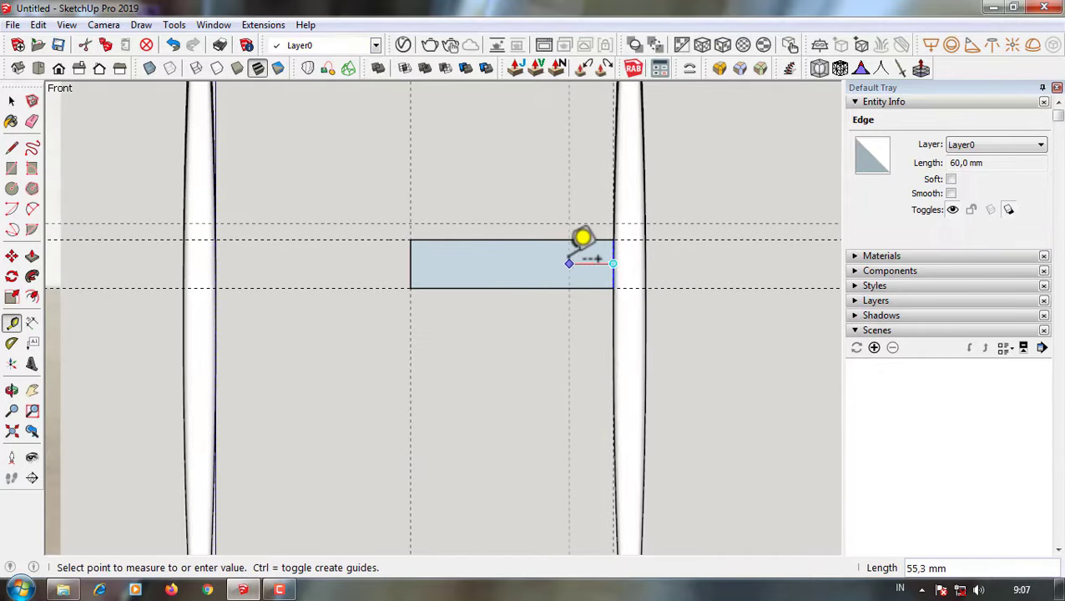
type("0")
key("Return")
scroll(618, 256, "down", 1)
scroll(614, 256, "down", 1)
scroll(613, 257, "up", 3)
left_click(618, 255)
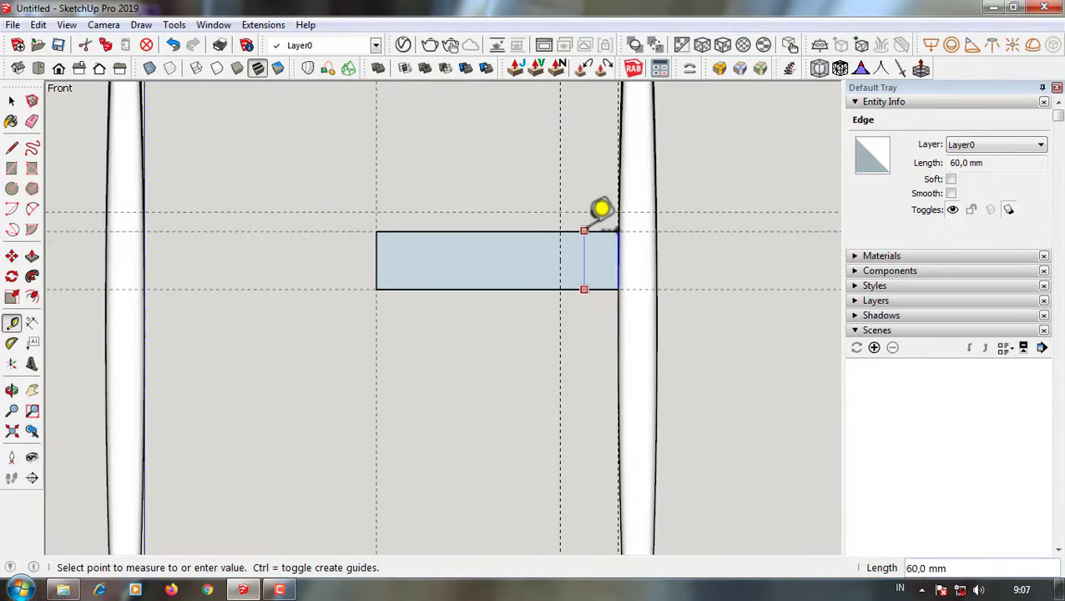
scroll(593, 246, "down", 1)
key("space")
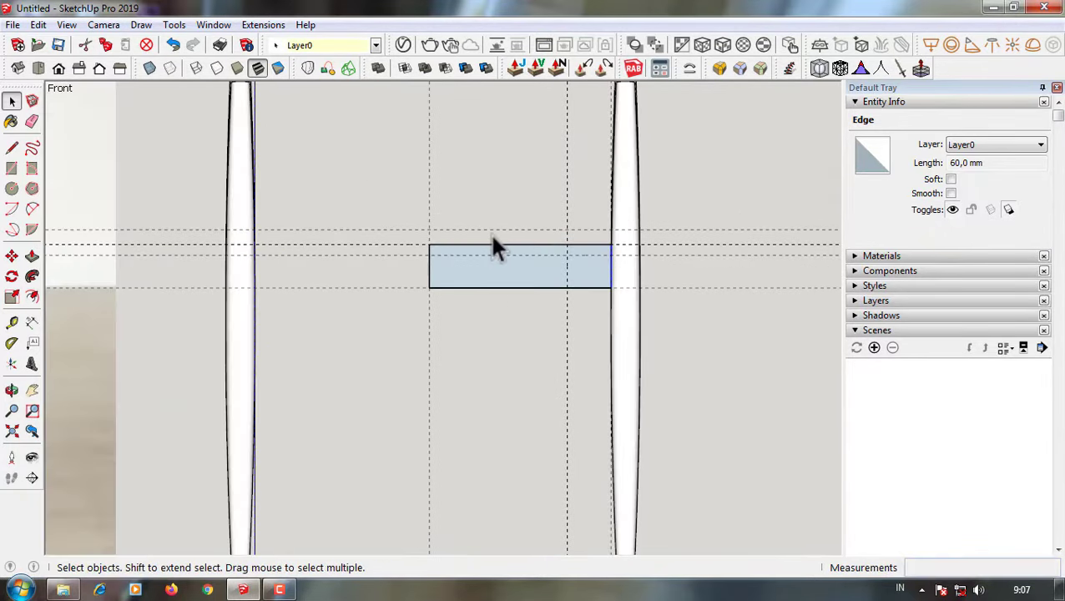
- Draw a small notch rectangle at the stretcher's upper right end
left_click(250, 591)
scroll(488, 300, "down", 2)
scroll(143, 281, "up", 5)
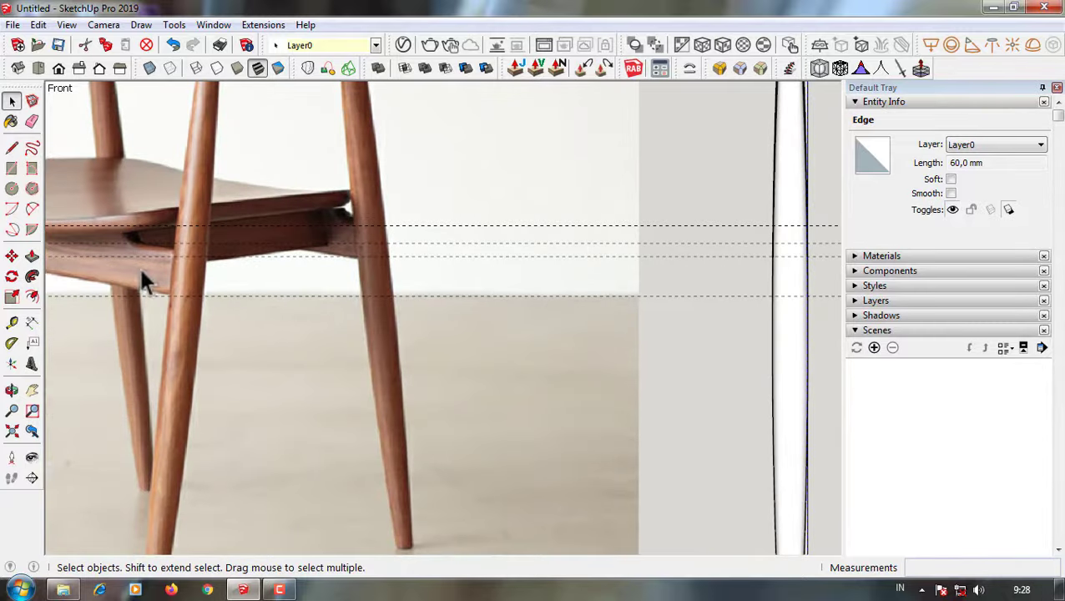
scroll(104, 266, "up", 2)
scroll(551, 280, "down", 8)
scroll(552, 284, "up", 3)
key("r")
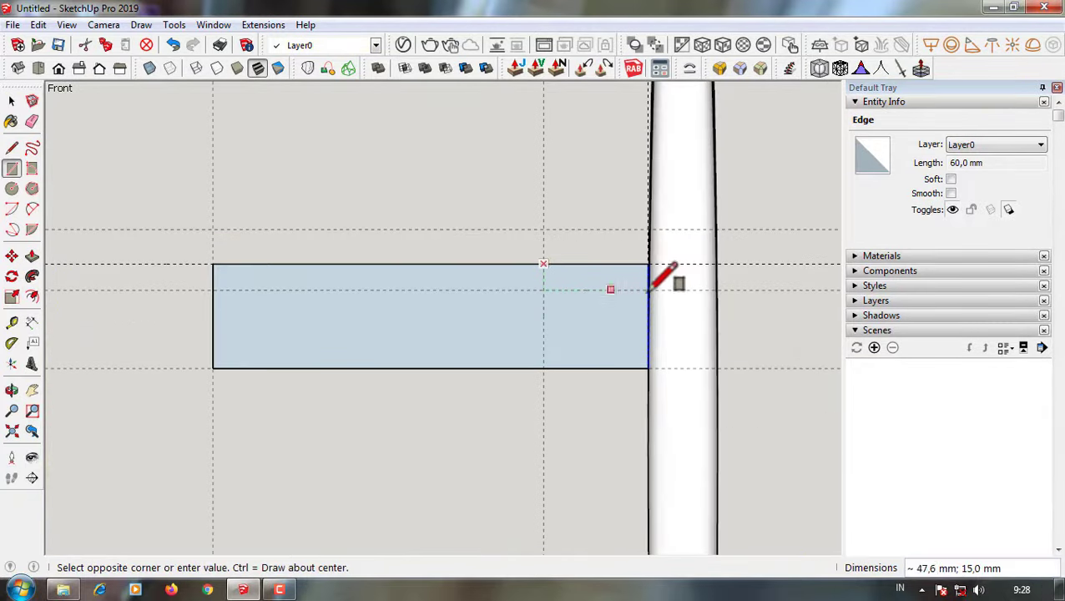
scroll(672, 281, "up", 2)
- Round the notch corner with an arc, erase leftover edges, and select the whole profile
key("a")
scroll(534, 259, "up", 2)
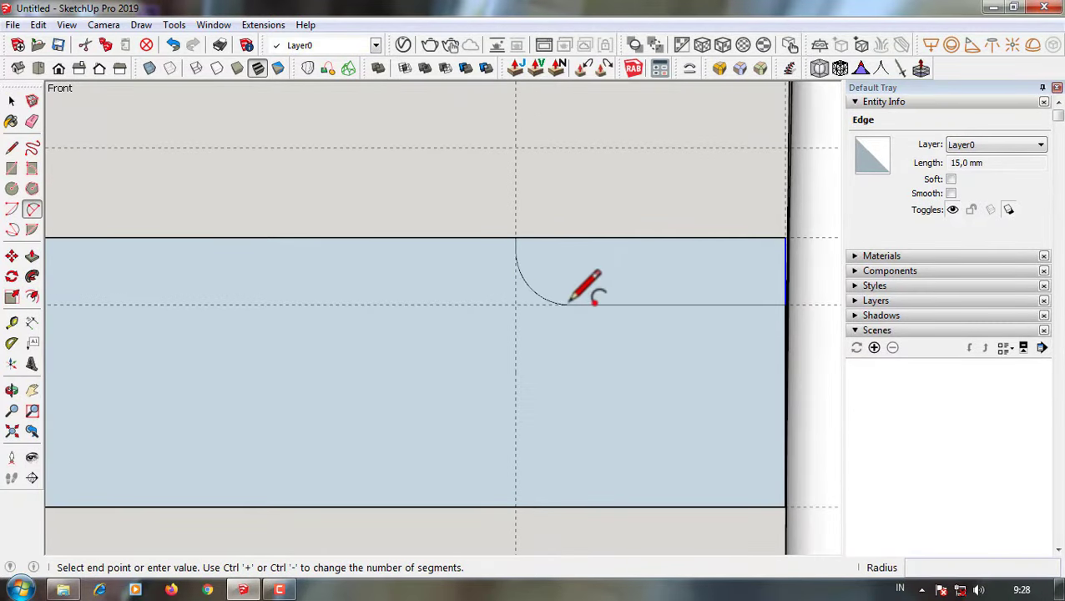
left_click(570, 300)
scroll(564, 308, "down", 3)
key("e")
key("space")
triple_click(521, 356)
- Push/Pull the stretcher profile face to a 20 mm thickness
right_click(533, 302)
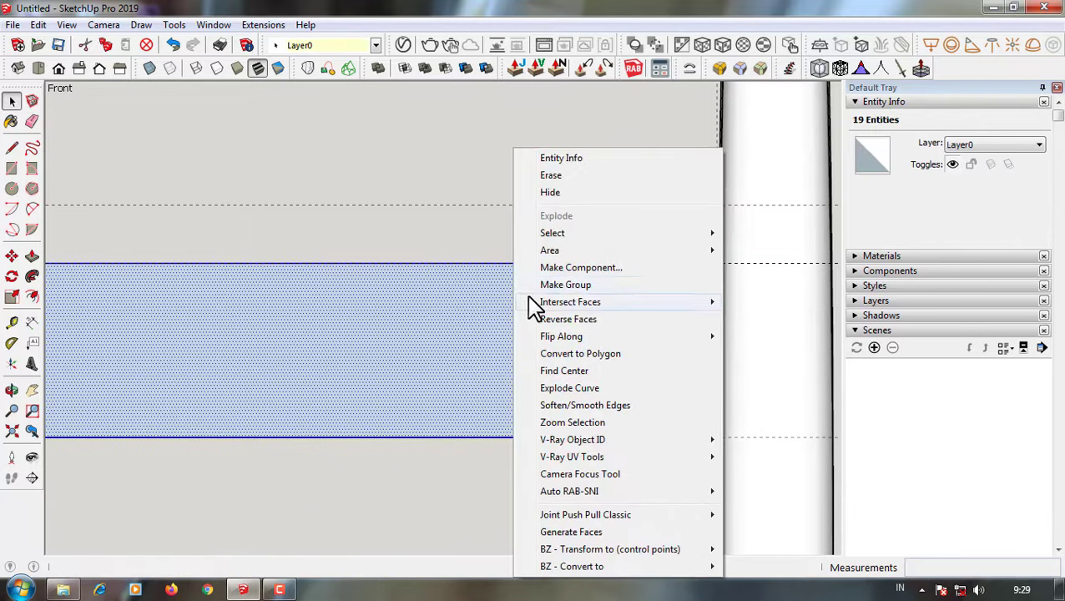
scroll(611, 287, "up", 3)
mouse_move(612, 288)
middle_mouse_down()
mouse_move(569, 361)
mouse_move(524, 354)
middle_mouse_up()
scroll(524, 354, "up", 2)
key("p")
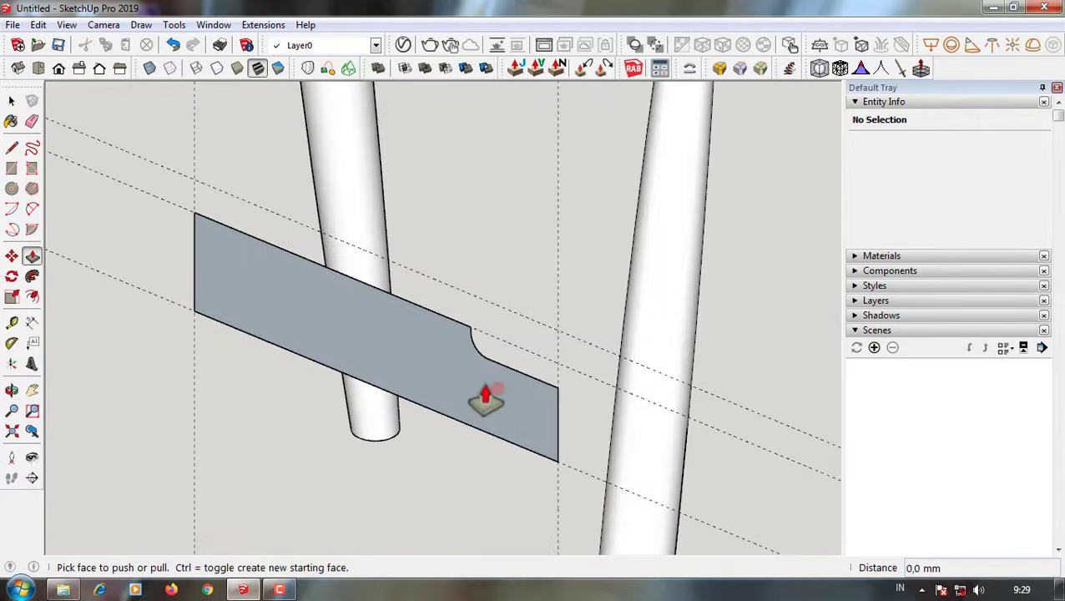
middle_click_drag(485, 399, 481, 381)
scroll(482, 381, "up", 2)
key("p")
left_click(481, 384)
type("20")
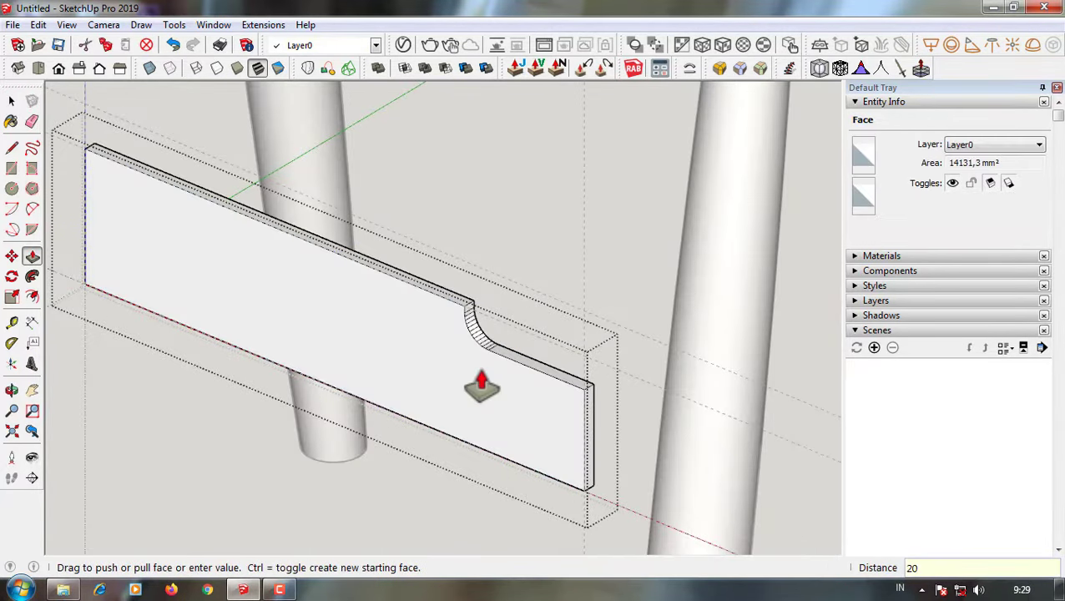
key("Return")
key("space")
- Orbit around the thickened block and select the grouped stretcher
left_click(477, 343)
mouse_move(477, 343)
middle_mouse_down()
mouse_move(457, 380)
mouse_move(524, 396)
middle_mouse_up()
scroll(458, 381, "down", 3)
scroll(518, 305, "up", 2)
scroll(522, 312, "up", 2)
left_click(522, 312)
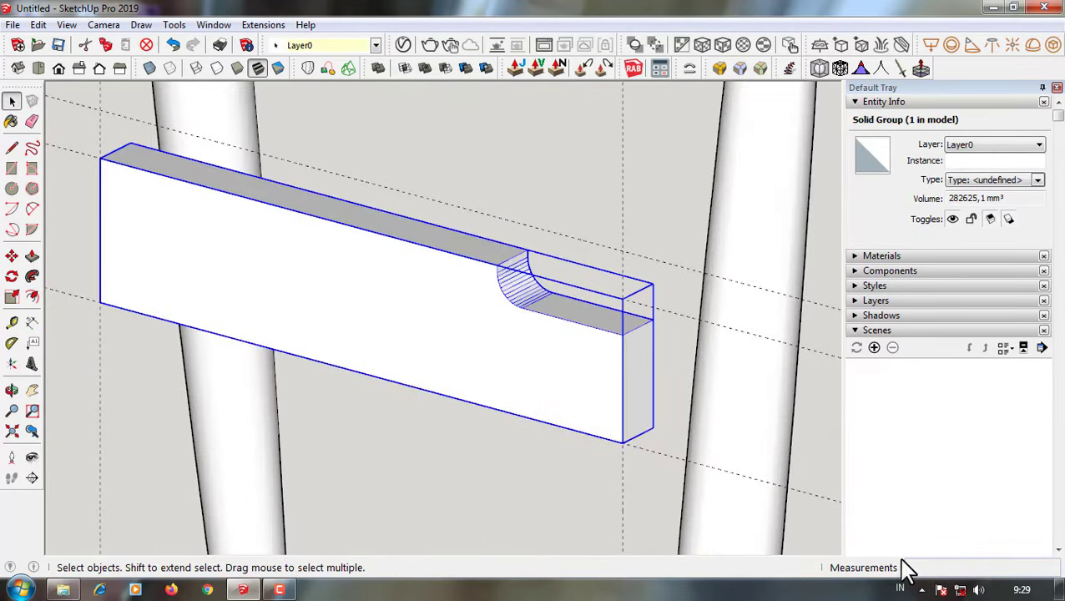
scroll(577, 387, "down", 5)
scroll(209, 328, "up", 4)
scroll(210, 329, "up", 2)
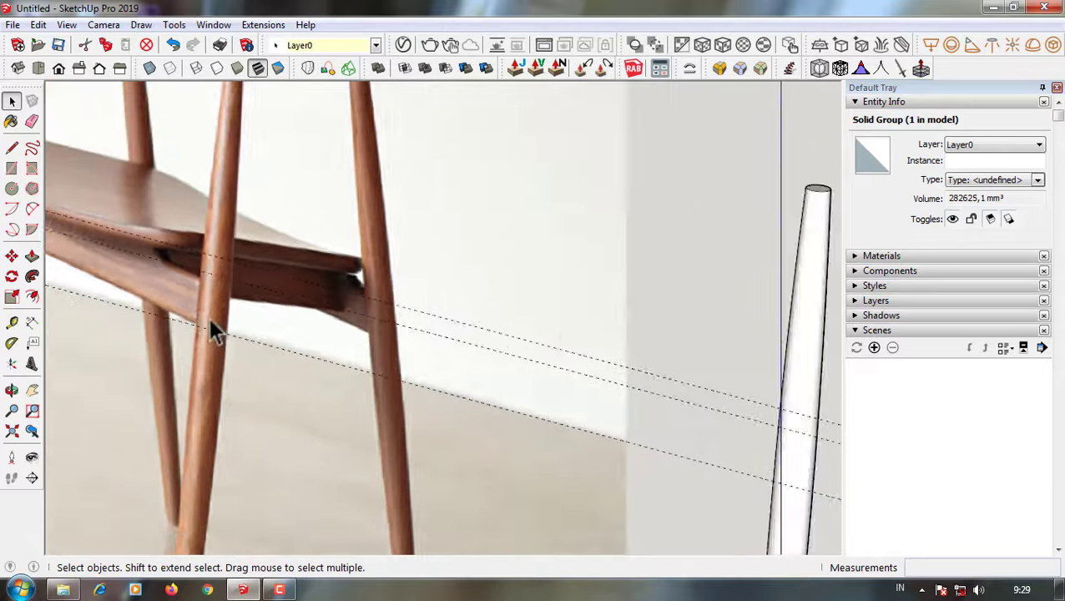
scroll(208, 328, "down", 5)
scroll(578, 371, "up", 2)
scroll(637, 404, "up", 2)
- Inside the stretcher group, select the block's bottom and outer edges for rounding
double_click(605, 403)
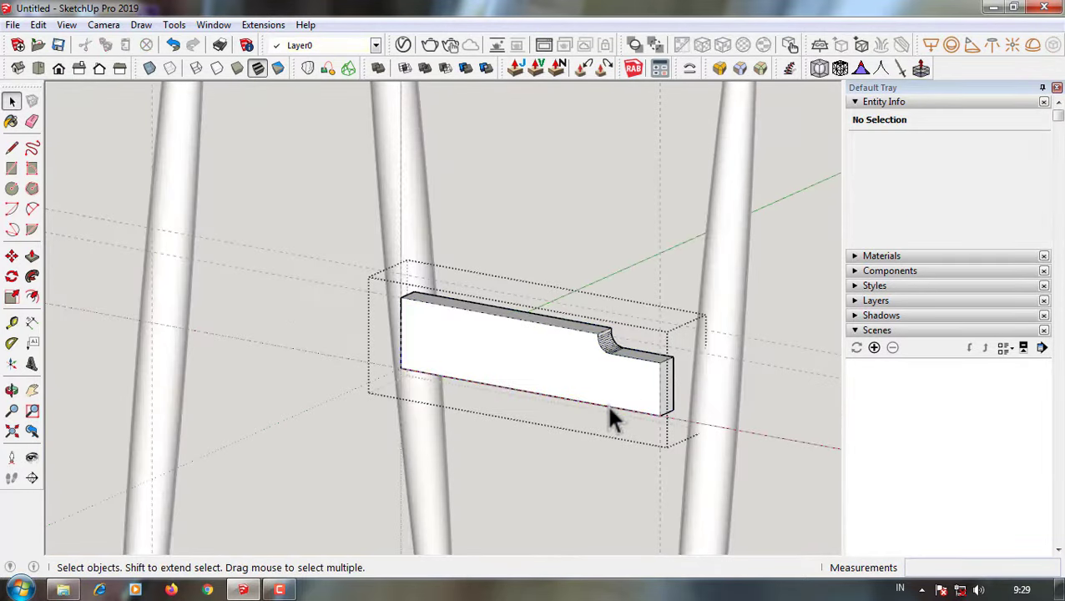
left_click(606, 406)
scroll(606, 355, "up", 2)
left_click(650, 367, "ctrl")
scroll(575, 373, "down", 2)
scroll(577, 411, "up", 2)
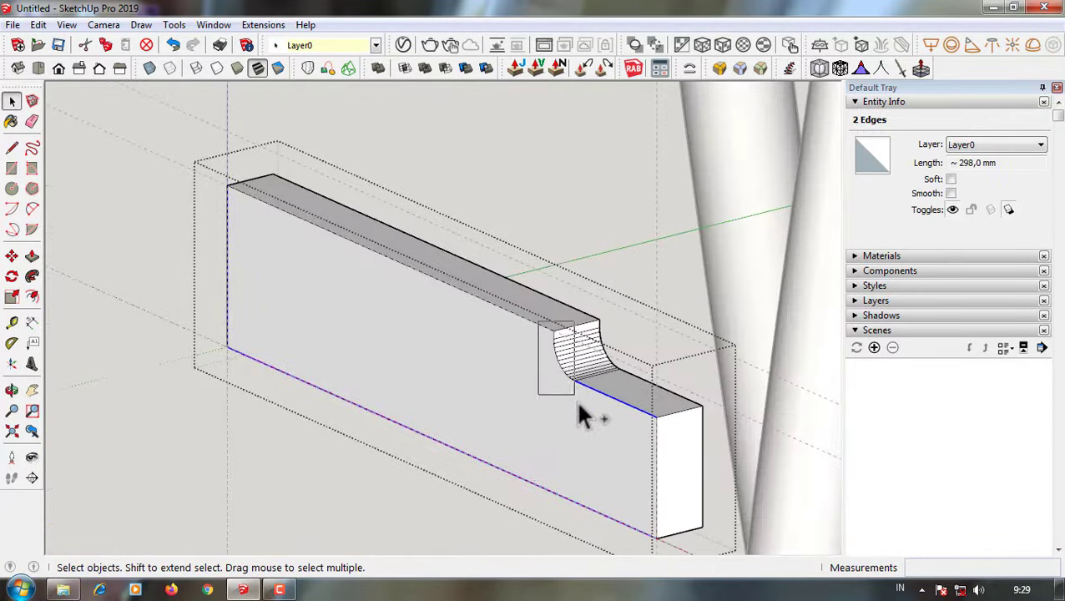
left_click(577, 410, "ctrl")
scroll(741, 399, "down", 2)
scroll(323, 198, "up", 5)
scroll(323, 198, "down", 5)
mouse_move(736, 463)
middle_mouse_down()
mouse_move(546, 428)
mouse_move(500, 446)
mouse_move(243, 420)
mouse_move(416, 443)
mouse_move(564, 423)
mouse_move(575, 392)
middle_mouse_up()
- Apply a 5 mm Round Corner to the selected edges
left_click(719, 68)
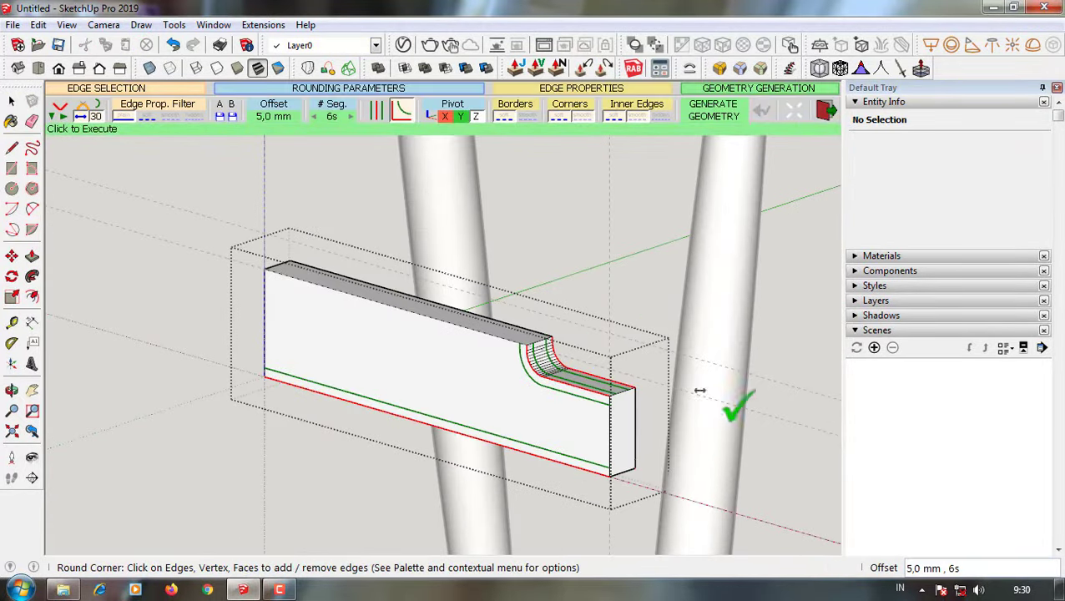
scroll(736, 409, "down", 3)
scroll(453, 371, "down", 2)
scroll(453, 370, "up", 5)
left_click(602, 351)
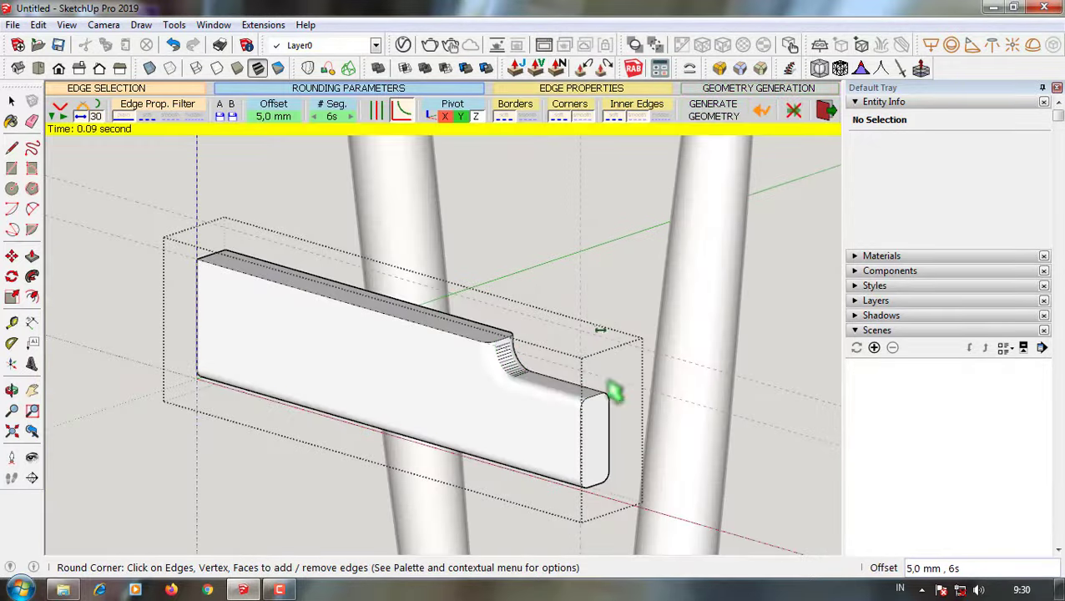
key("space")
scroll(512, 501, "up", 2)
- Copy the rounded block to the left, flip it, and join it to the original's end
left_click(509, 484)
triple_click(513, 426)
scroll(514, 426, "down", 3)
middle_click_drag(527, 356, 684, 404)
key("m")
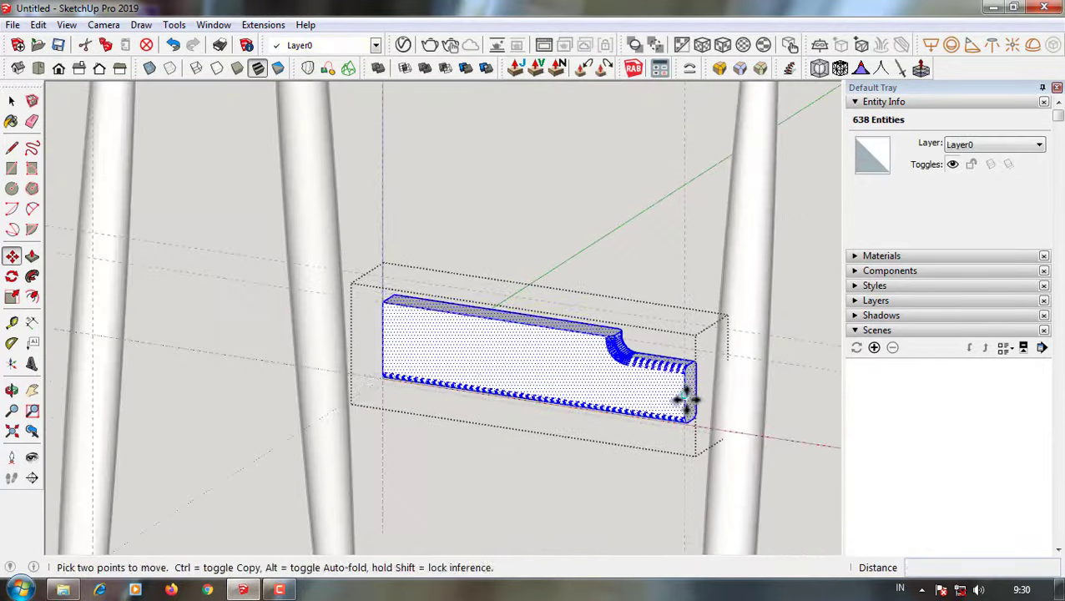
left_click_drag(685, 404, 317, 346, "ctrl")
right_click(309, 351)
key("Escape")
left_click(459, 387)
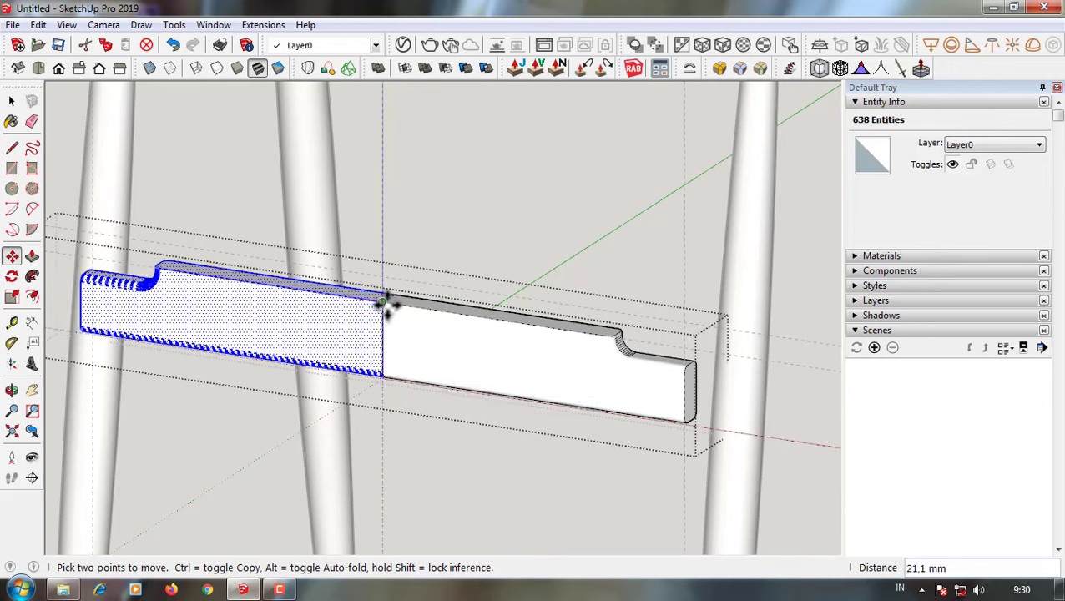
left_click(387, 301)
key("space")
- Group the combined stretcher pieces into one object and clear the selection
triple_click(530, 400)
scroll(531, 401, "up", 2)
key("ctrl+g")
scroll(531, 402, "down", 2)
scroll(939, 506, "down", 5)
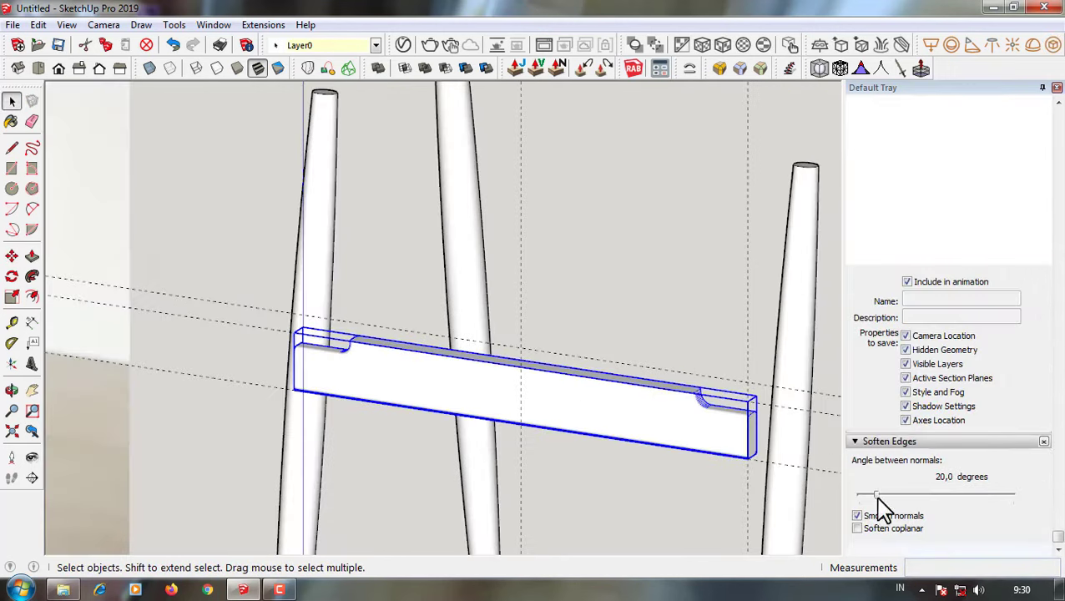
left_click(740, 517)
scroll(544, 405, "down", 5)
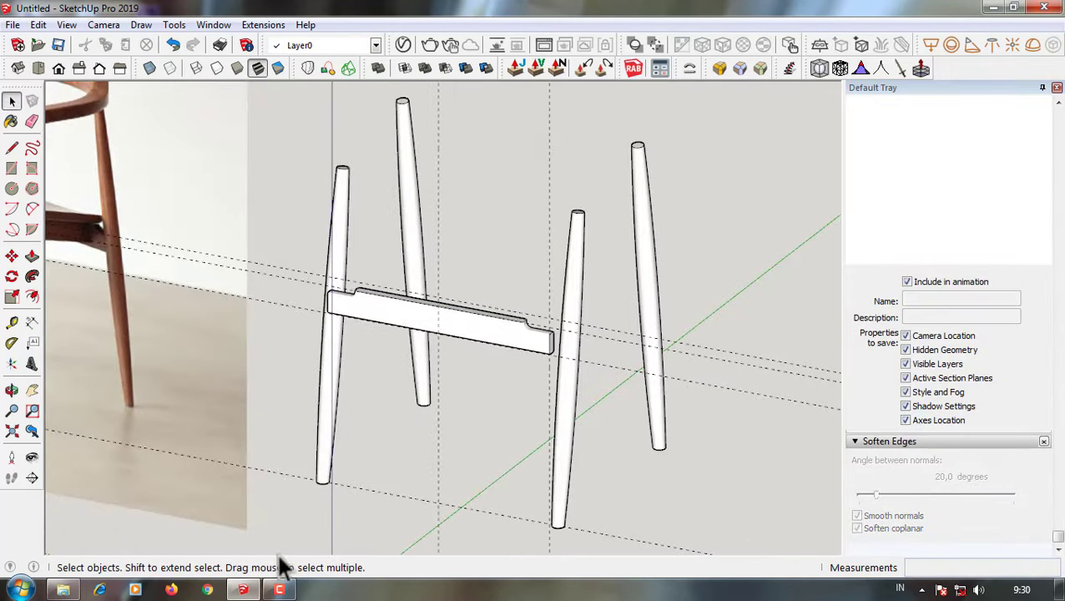
left_click(279, 589)
left_click(989, 526)
- Show the model in Right view with X-ray on so the rail profile shows through the leg
scroll(546, 363, "up", 3)
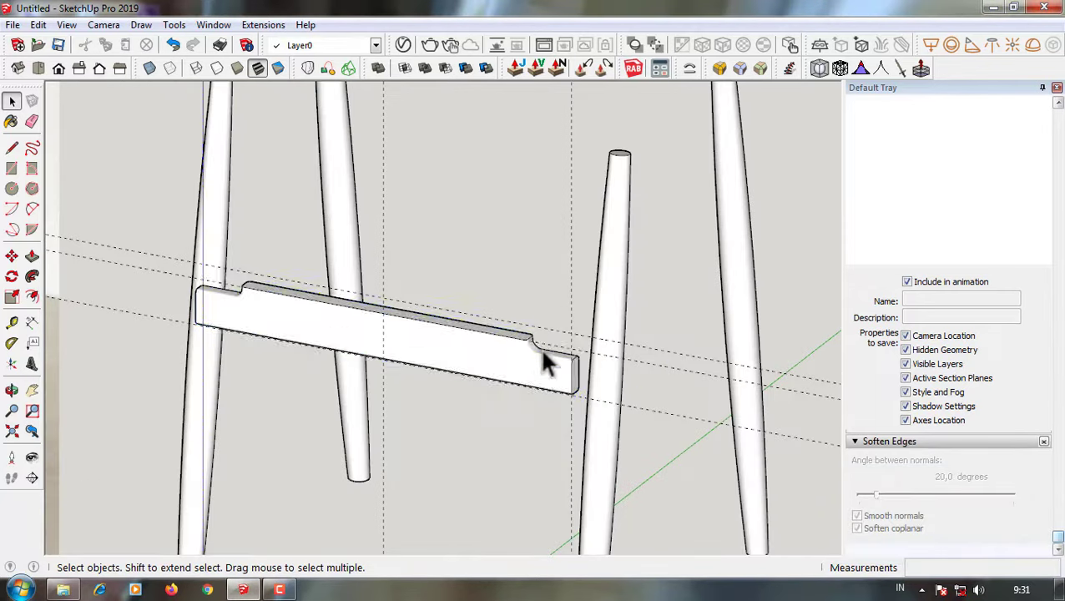
key("F3")
left_click(79, 69)
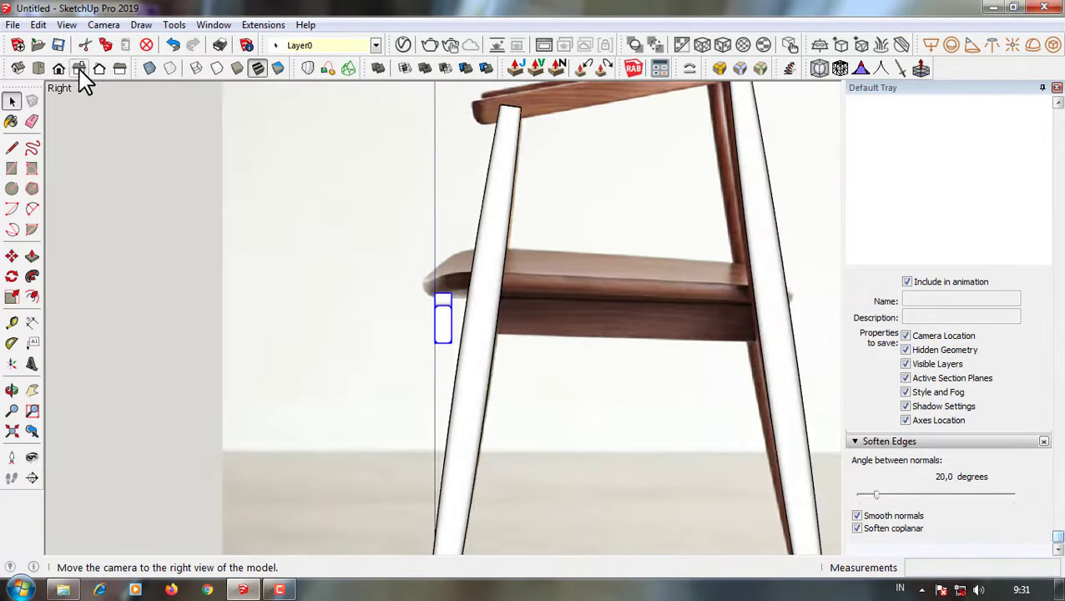
scroll(493, 373, "up", 5)
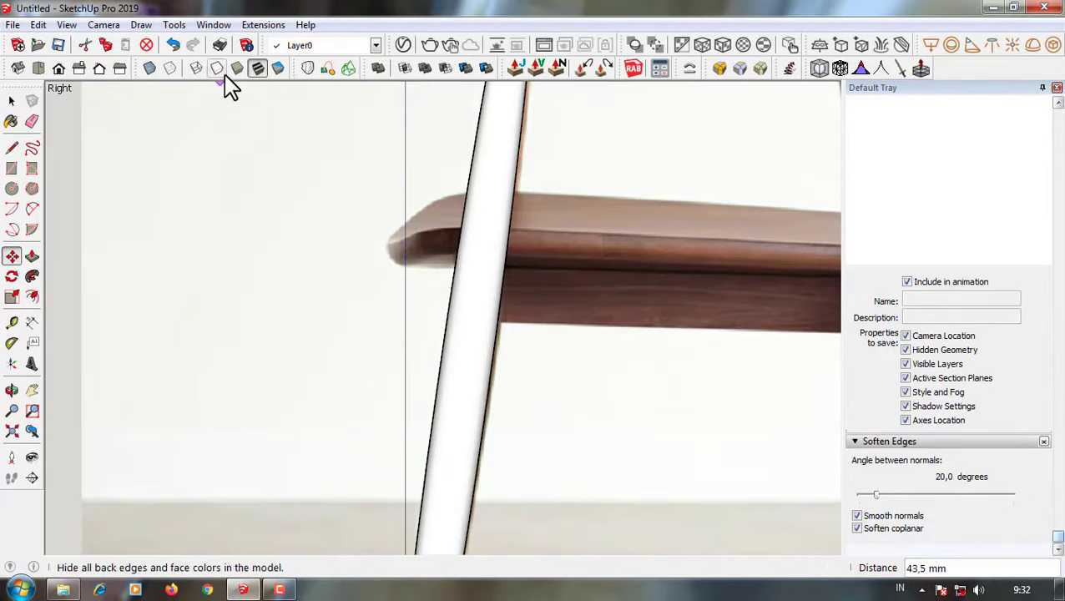
left_click(149, 68)
scroll(467, 250, "up", 4)
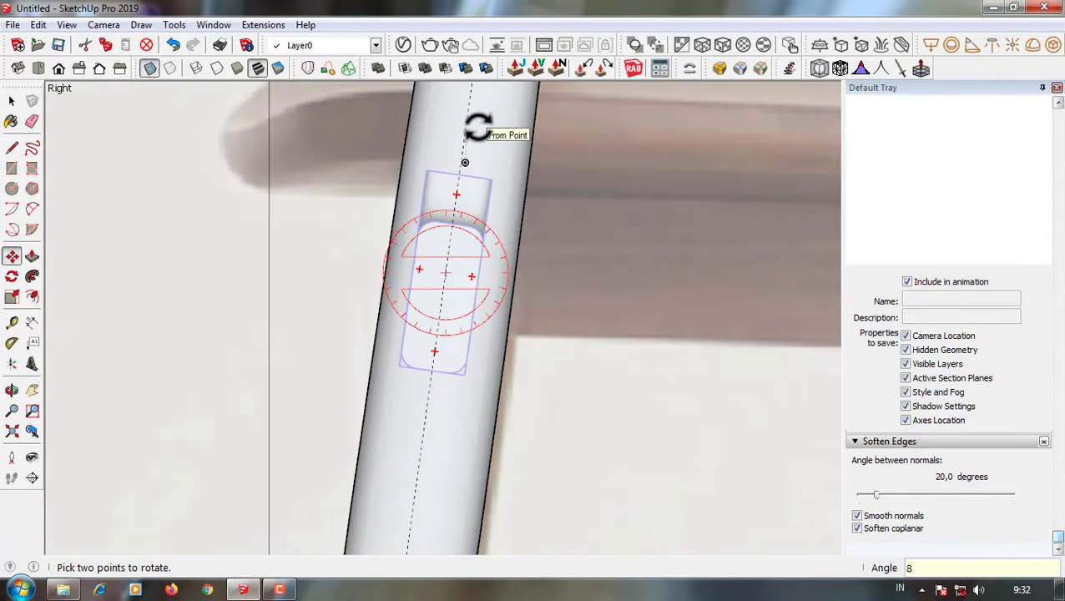
- Move the rounded rectangle profile about 2 mm so it sits centred in the leg
key("m")
scroll(434, 278, "up", 1)
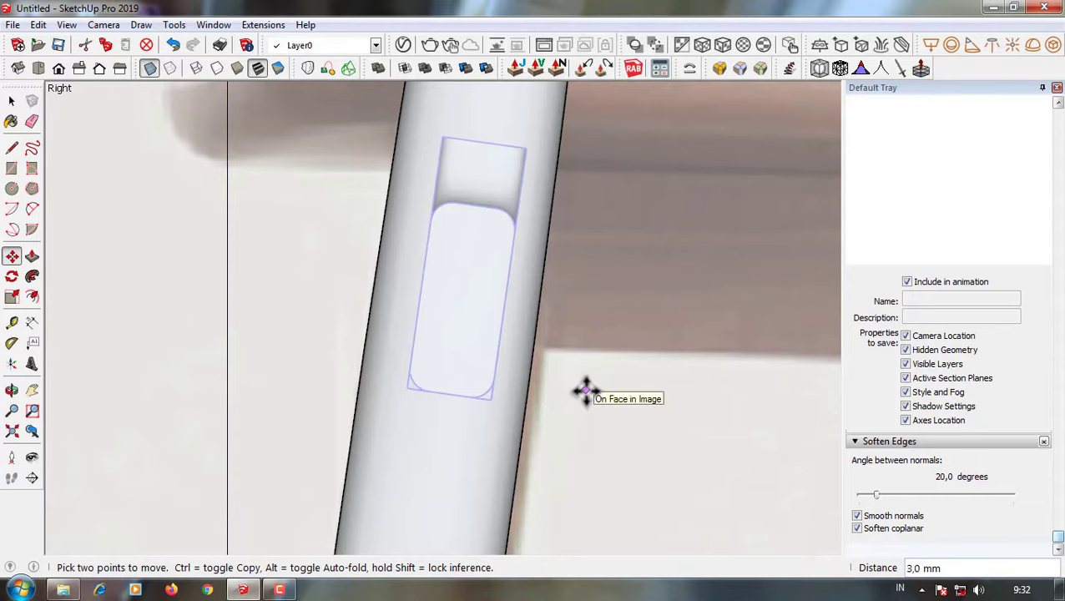
scroll(588, 389, "up", 2)
left_click(484, 357)
scroll(613, 432, "down", 1)
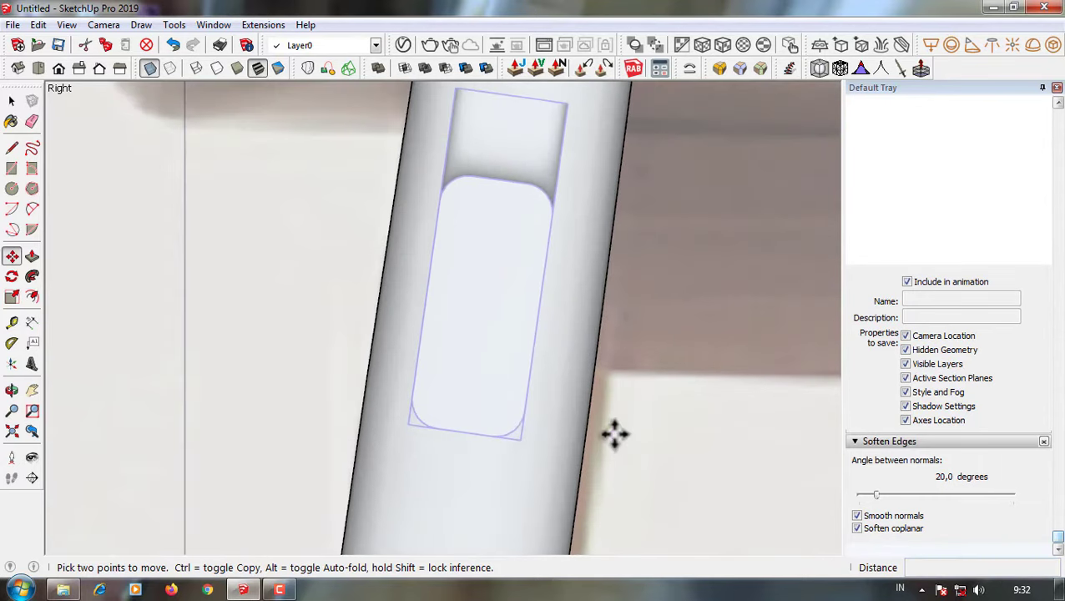
scroll(660, 480, "down", 3)
left_click(59, 68)
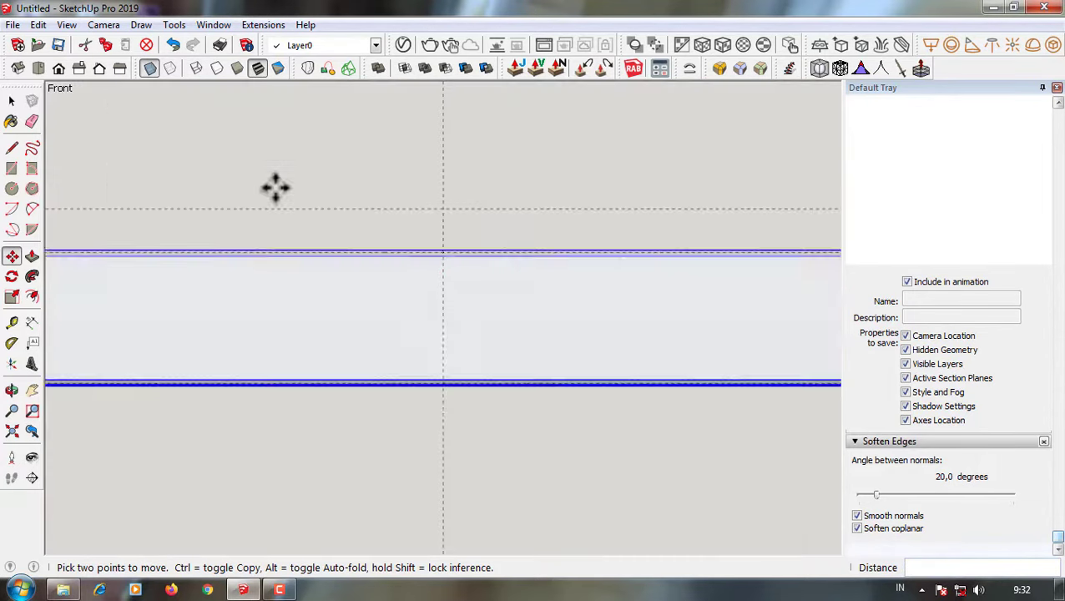
scroll(275, 185, "down", 3)
- Set up Front view with X-ray to inspect the rail between the two front legs
left_click(150, 69)
mouse_move(325, 183)
middle_mouse_down()
mouse_move(659, 397)
mouse_move(704, 294)
mouse_move(75, 267)
mouse_move(290, 367)
mouse_move(195, 239)
mouse_move(297, 255)
middle_mouse_up()
key("space")
left_click(57, 69)
left_click(149, 68)
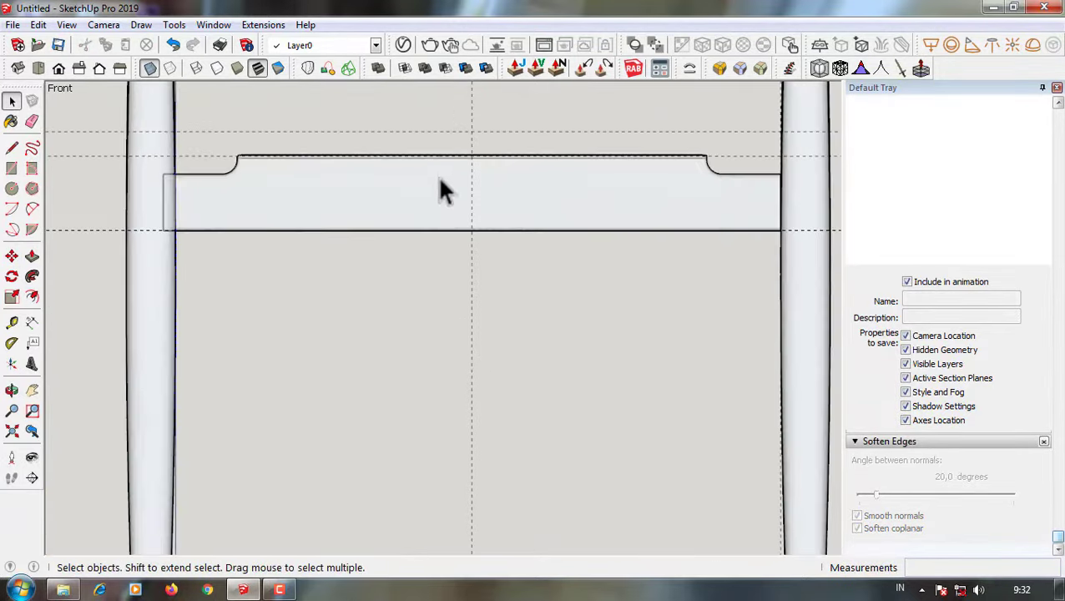
left_click(437, 175)
scroll(468, 224, "up", 2)
key("space")
scroll(560, 300, "down", 4)
left_click(560, 301)
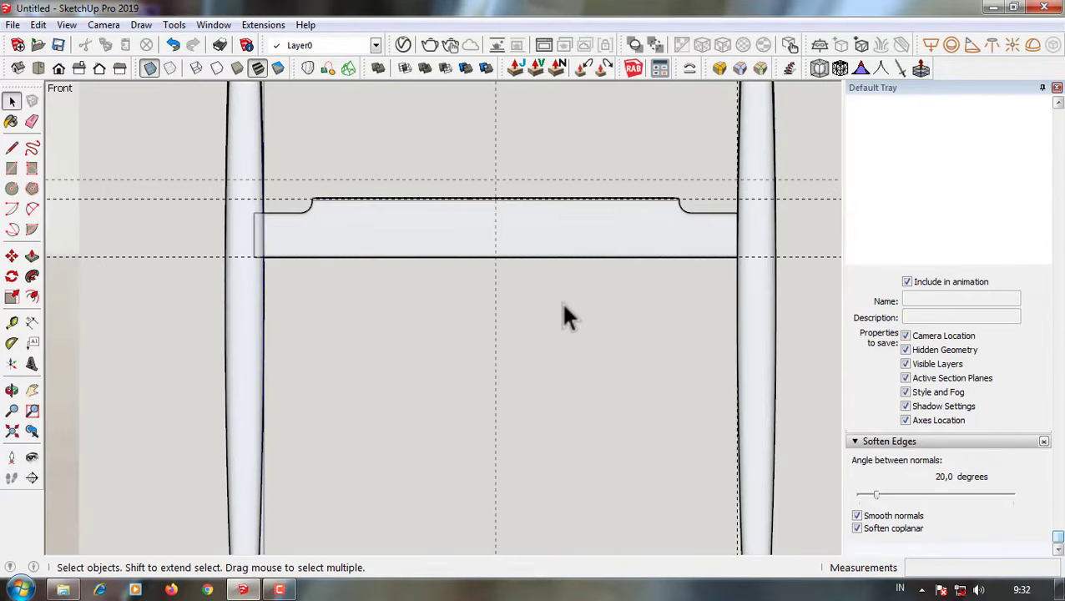
scroll(546, 325, "down", 3)
scroll(567, 251, "up", 1)
- Measure the rail spacing with Tape Measure, then erase the temporary guide
key("t")
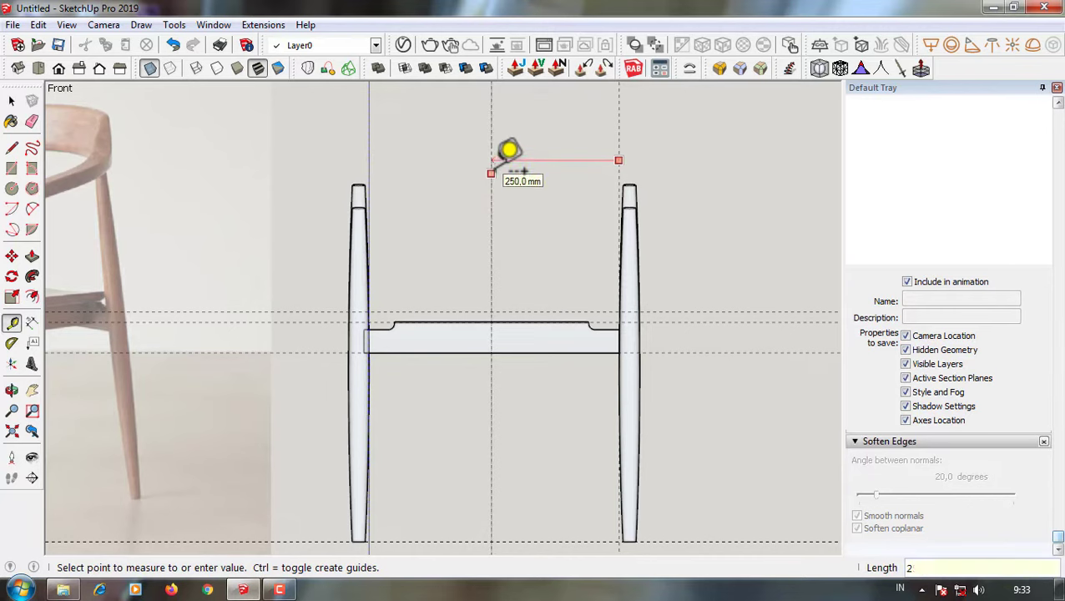
scroll(492, 213, "up", 3)
key("e")
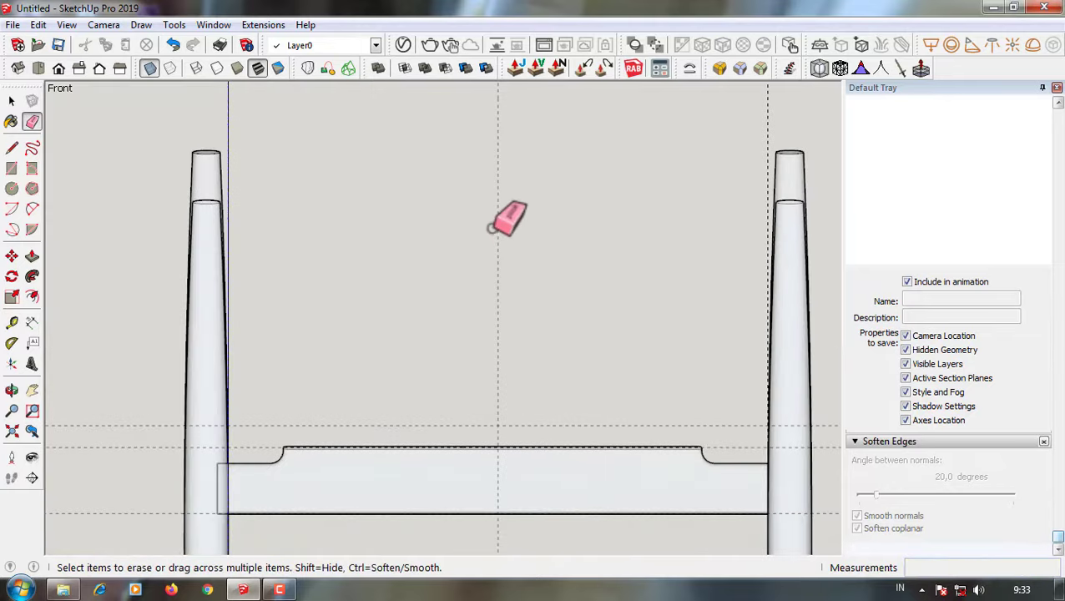
scroll(419, 209, "down", 3)
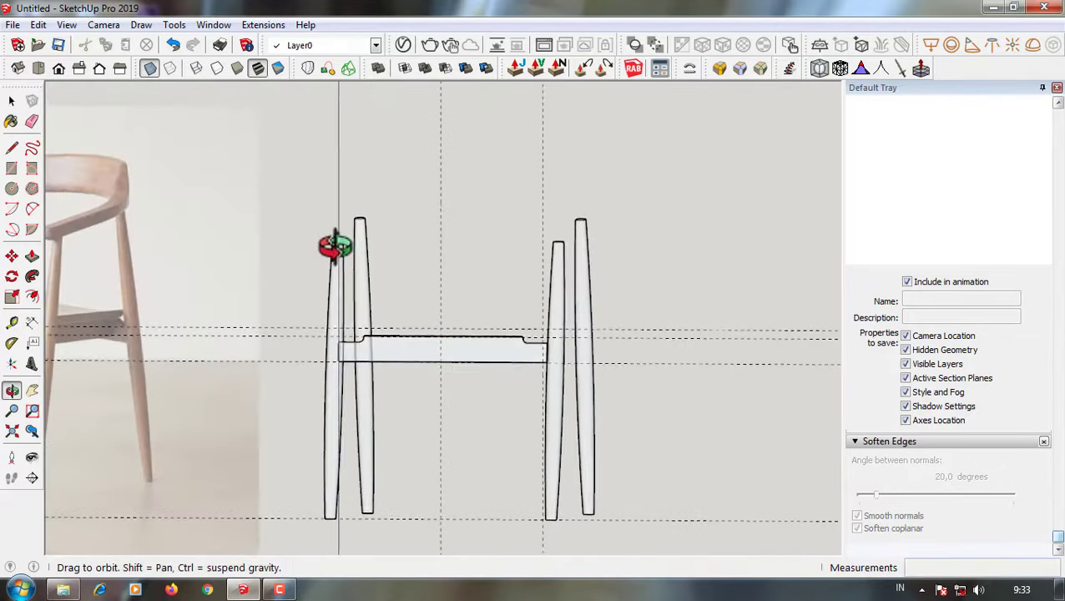
middle_click_drag(452, 230, 448, 281)
key("space")
- Reposition the rail with Move so it lines up between the front legs
left_click(63, 77)
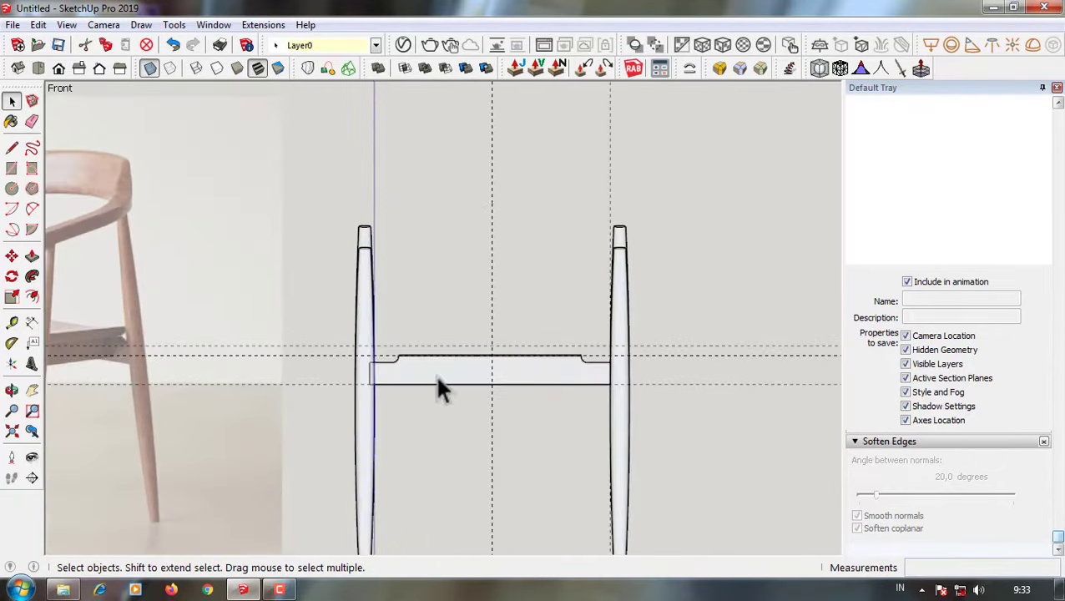
scroll(434, 373, "up", 2)
left_click(447, 380)
scroll(323, 338, "up", 2)
scroll(390, 380, "up", 2)
key("m")
scroll(387, 378, "up", 2)
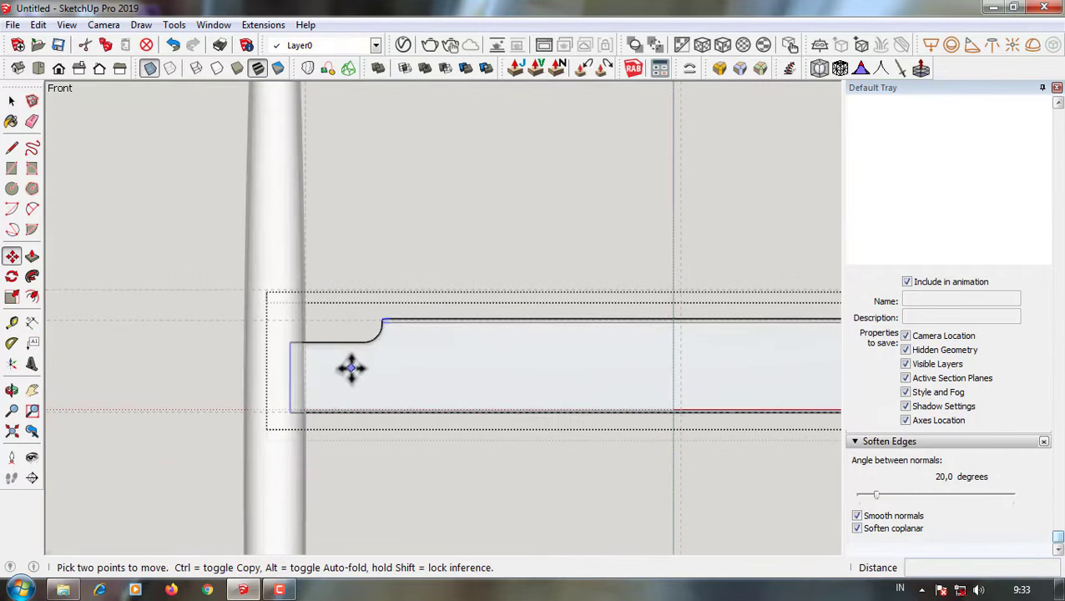
scroll(403, 392, "down", 3)
scroll(325, 309, "up", 2)
key("space")
left_click(477, 218)
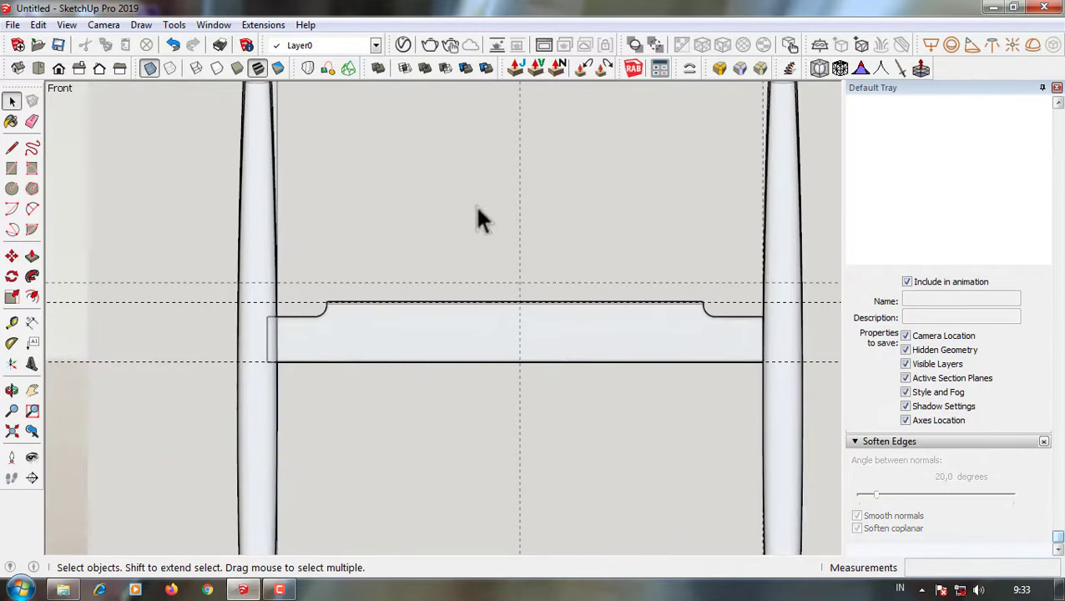
scroll(477, 218, "down", 2)
middle_click_drag(495, 369, 451, 385)
- Make the rail a solid group with Ctrl+G
left_click(451, 385)
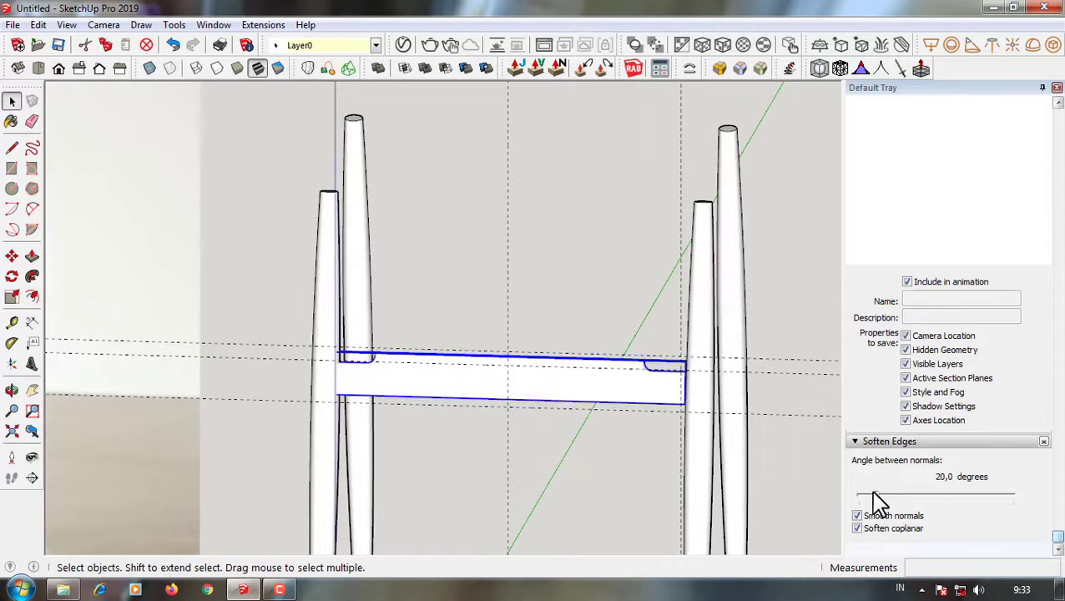
key("ctrl+g")
scroll(338, 399, "up", 3)
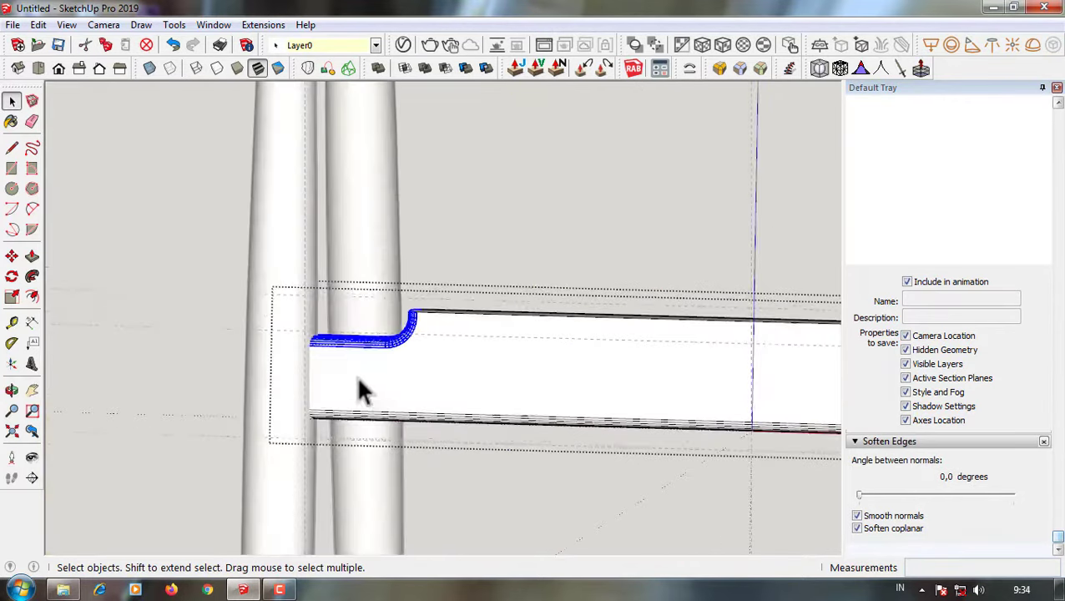
scroll(357, 392, "up", 2)
key("m")
- Push/Pull the rail's end face 10 mm into the leg
mouse_move(369, 378)
middle_mouse_down()
mouse_move(570, 375)
mouse_move(351, 413)
mouse_move(438, 410)
mouse_move(185, 350)
mouse_move(586, 361)
middle_mouse_up()
key("p")
left_click(351, 413)
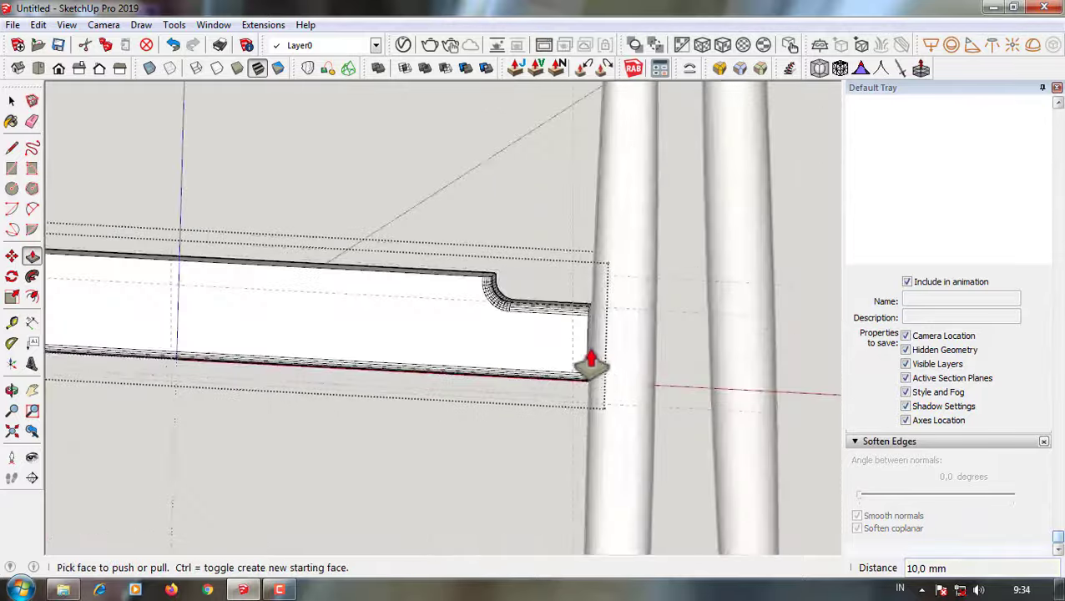
key("space")
left_click(525, 367)
left_click(695, 493)
scroll(695, 493, "down", 5)
- Orbit around the chair frame to check the extended rail, then reselect it
middle_click_drag(695, 494, 358, 292)
mouse_move(502, 203)
middle_mouse_down()
mouse_move(606, 320)
mouse_move(518, 404)
mouse_move(376, 388)
mouse_move(339, 328)
middle_mouse_up()
scroll(342, 338, "up", 5)
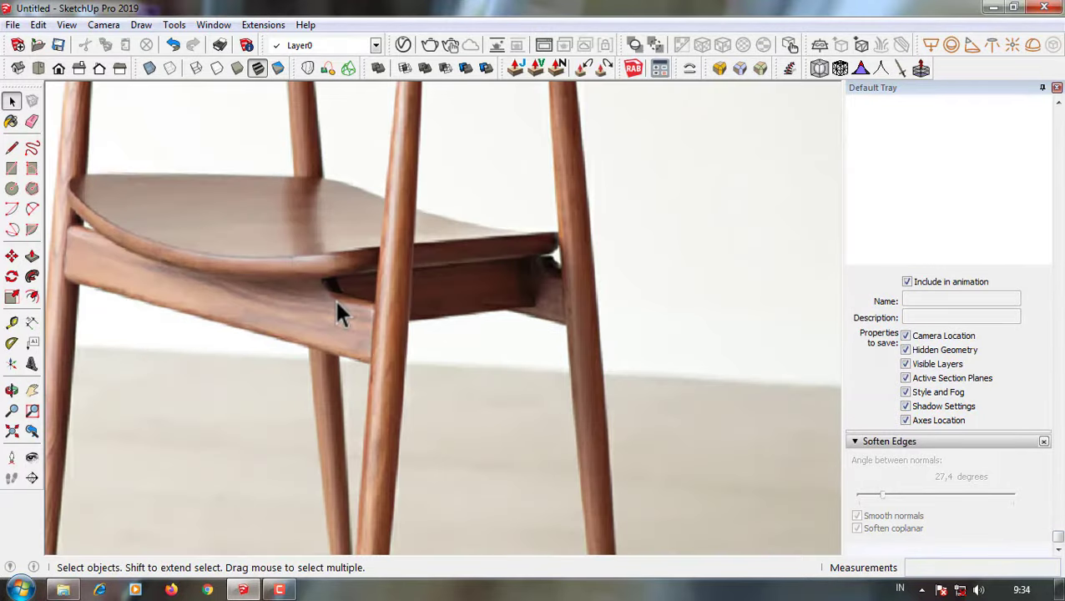
scroll(333, 299, "down", 5)
scroll(500, 334, "up", 3)
left_click(517, 330)
- Copy the front leg and rail to the opposite side and flip the copy along red
scroll(961, 357, "up", 5)
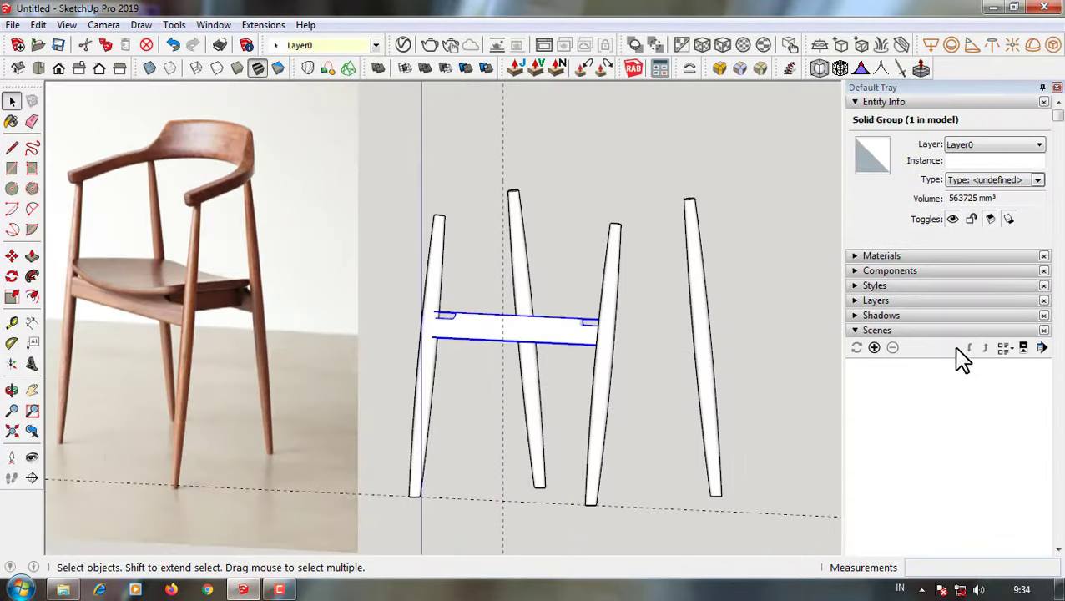
left_click(608, 332)
mouse_move(608, 332)
middle_mouse_down()
mouse_move(466, 379)
mouse_move(197, 332)
middle_mouse_up()
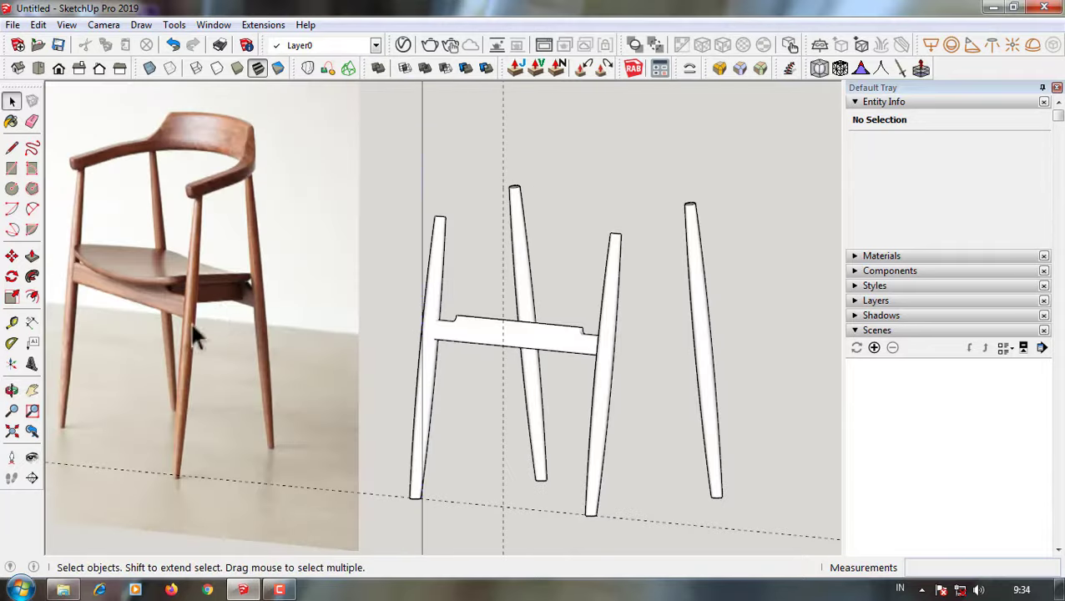
scroll(226, 321, "up", 2)
left_click(79, 67)
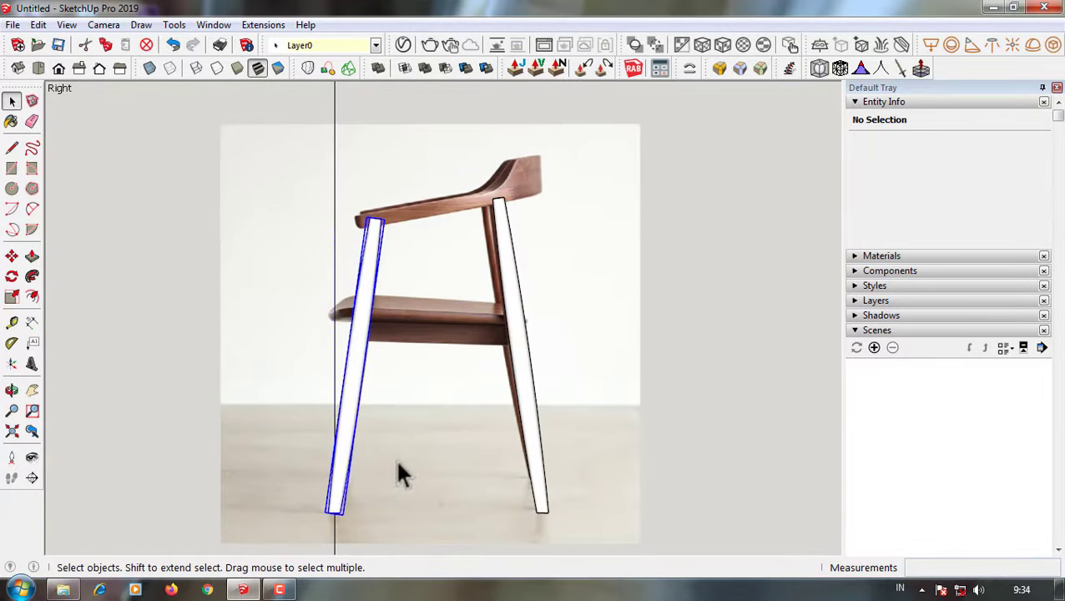
mouse_move(398, 466)
middle_mouse_down()
mouse_move(423, 373)
mouse_move(380, 409)
middle_mouse_up()
key("m")
left_click(376, 410)
key("ctrl")
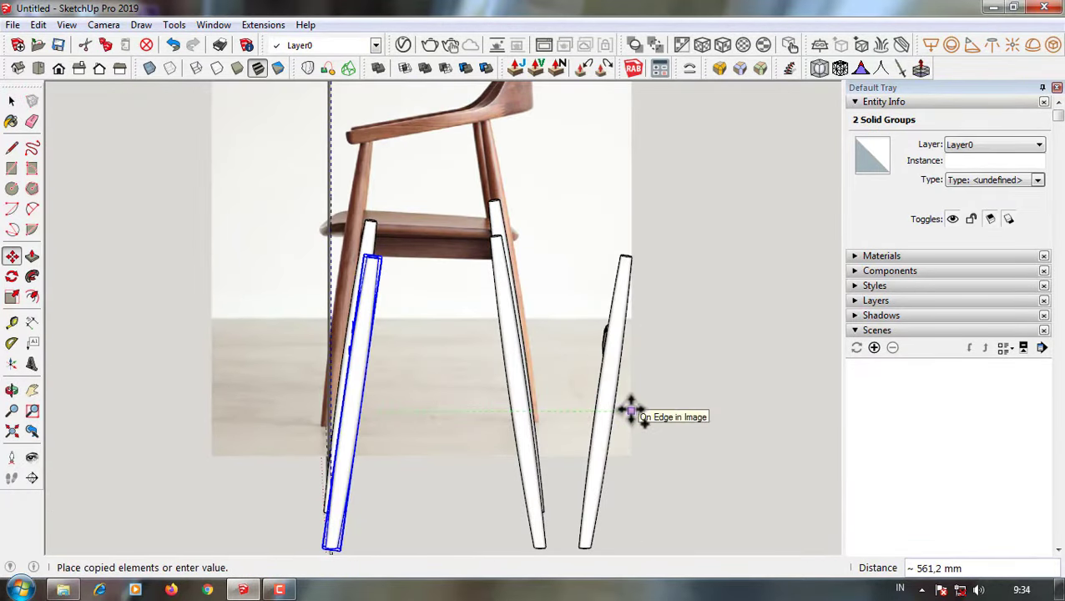
left_click(632, 410)
right_click(611, 401)
left_click(818, 269)
- Move the copied rail so it spans onto the other leg
middle_click_drag(601, 255, 560, 384)
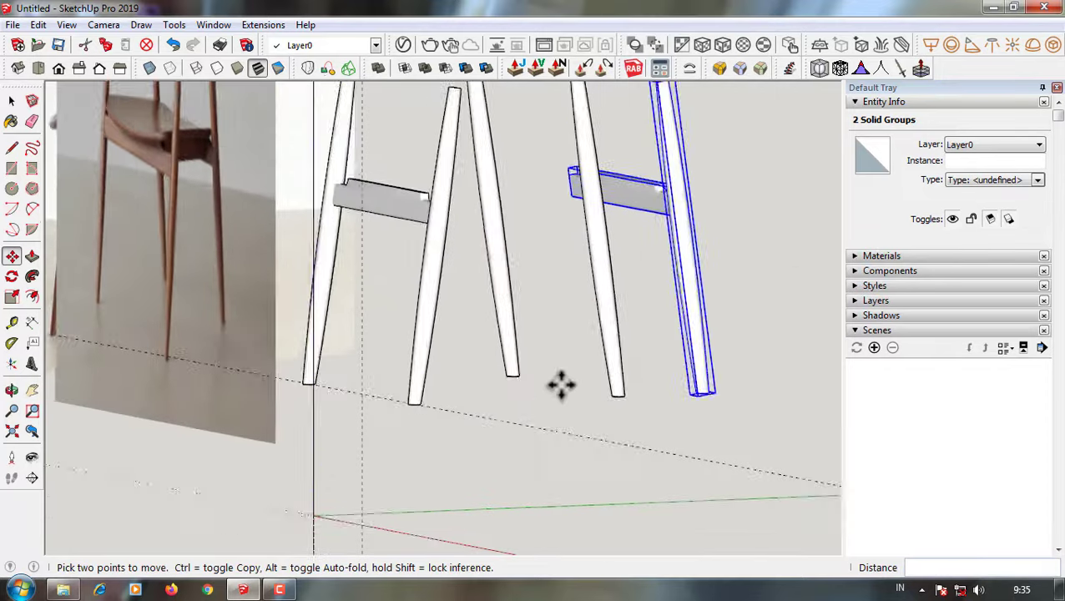
key("space")
scroll(560, 384, "up", 2)
left_click(686, 398, "shift")
key("m")
scroll(642, 297, "up", 3)
scroll(625, 281, "up", 2)
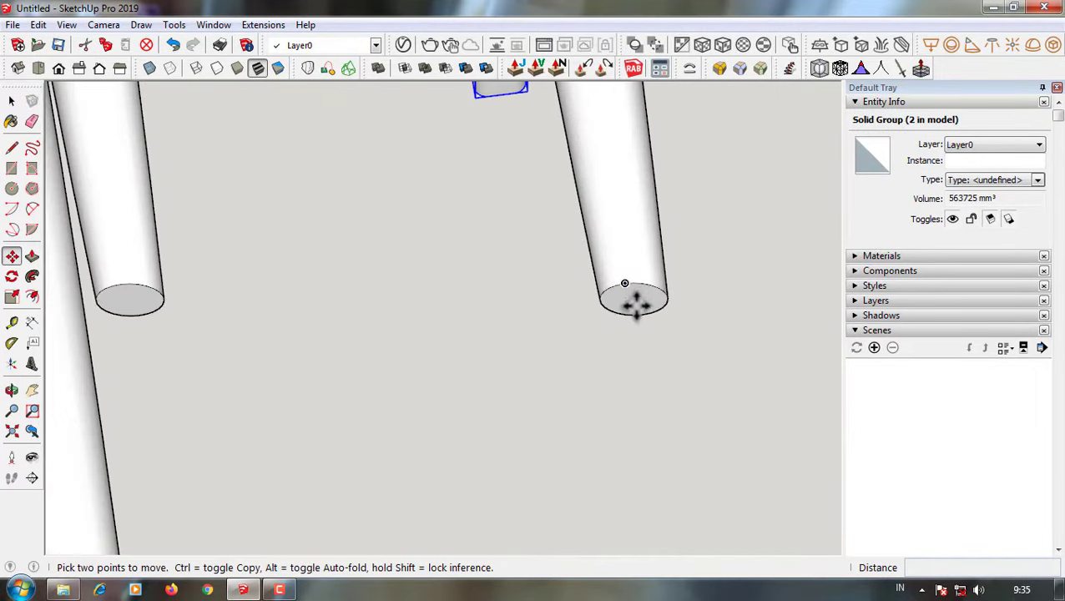
left_click(641, 307)
mouse_move(640, 307)
middle_mouse_down()
mouse_move(583, 297)
mouse_move(660, 292)
middle_mouse_up()
scroll(599, 297, "up", 2)
left_click(344, 302)
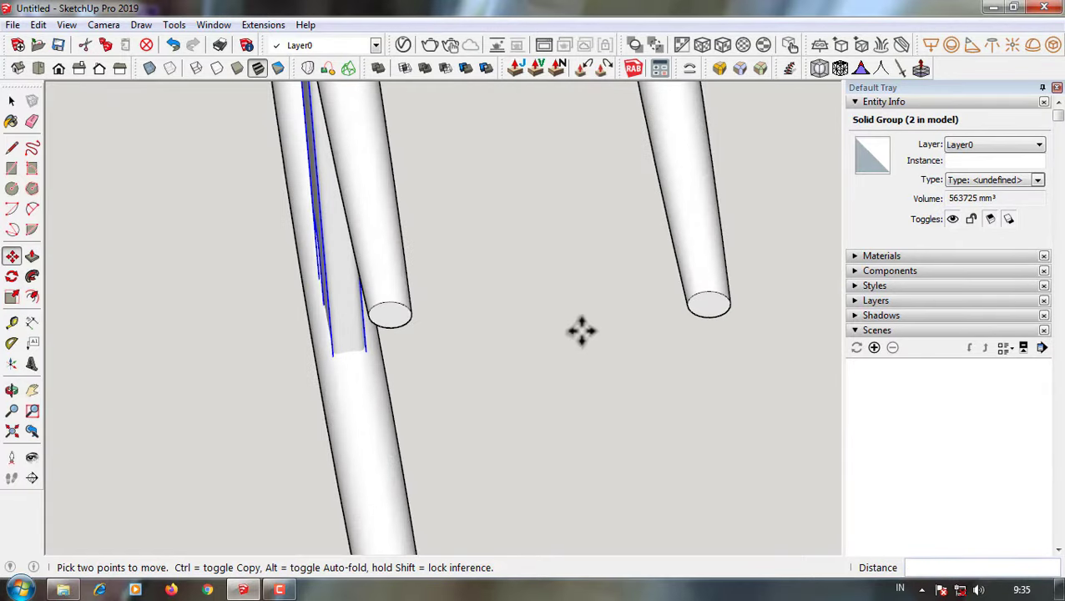
key("space")
left_click(589, 380)
- Orbit the model to view the whole frame with front and back rails in 3D
scroll(501, 334, "down", 5)
mouse_move(387, 278)
middle_mouse_down()
mouse_move(373, 356)
mouse_move(434, 376)
middle_mouse_up()
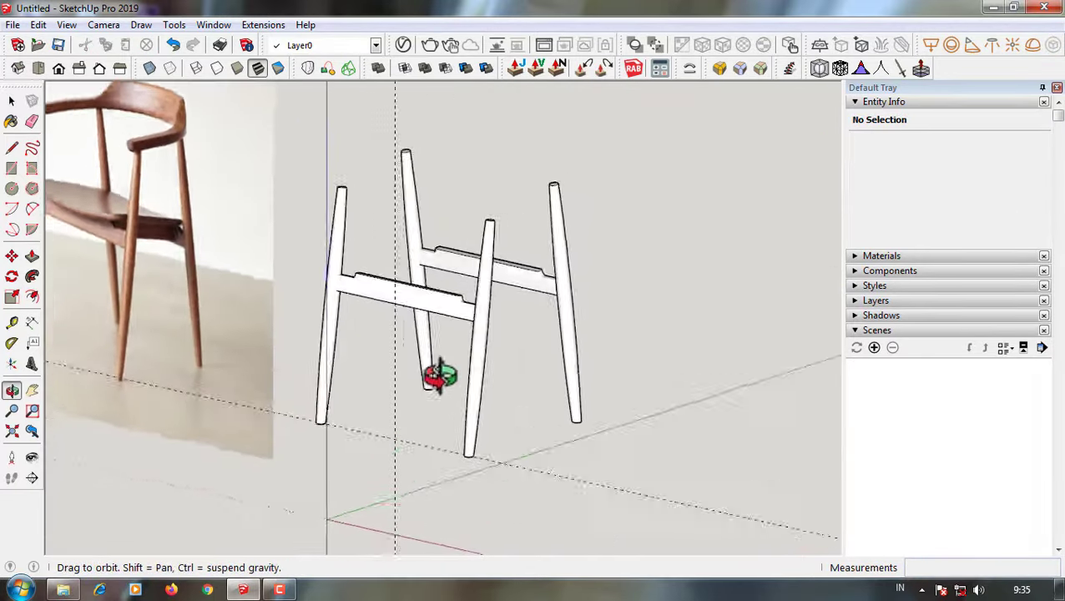
scroll(500, 350, "up", 2)
scroll(538, 335, "down", 2)
mouse_move(612, 278)
middle_mouse_down()
mouse_move(394, 364)
mouse_move(577, 291)
middle_mouse_up()
- Review the frame in Front, Side and isometric views, orbiting toward the chair photo
left_click(58, 68)
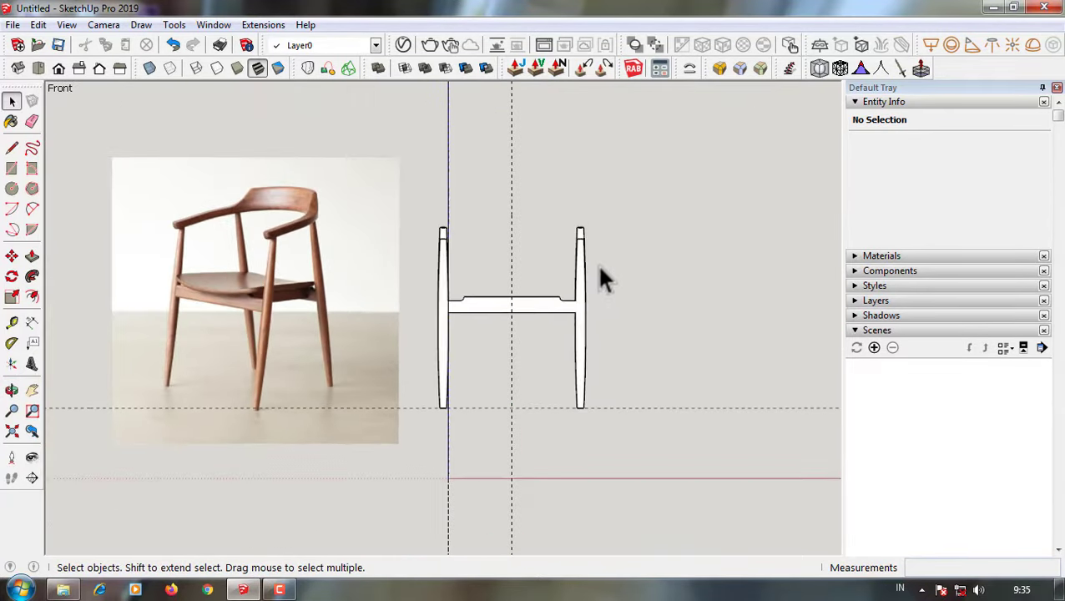
scroll(525, 304, "up", 1)
left_click(79, 69)
scroll(467, 267, "up", 2)
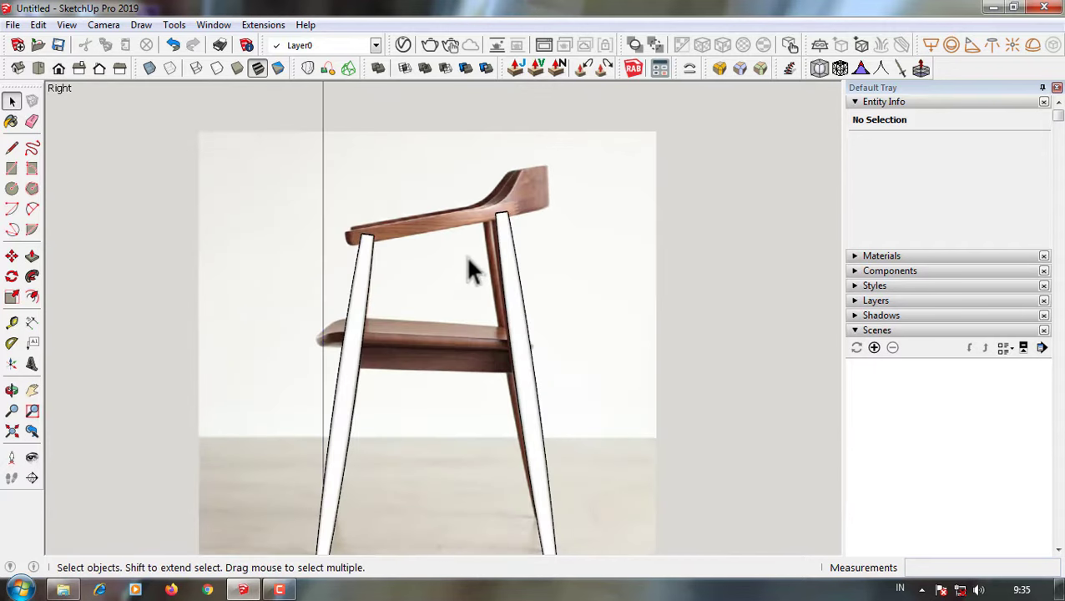
left_click(18, 68)
scroll(288, 271, "up", 3)
mouse_move(452, 361)
middle_mouse_down()
mouse_move(288, 271)
mouse_move(418, 208)
middle_mouse_up()
scroll(506, 237, "down", 2)
scroll(418, 209, "up", 3)
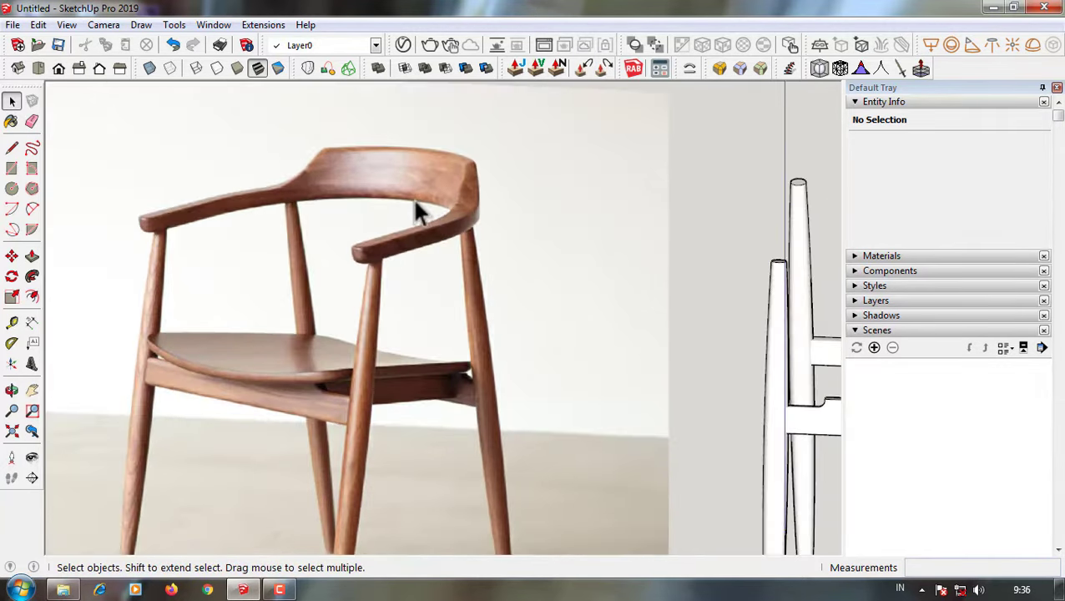
scroll(176, 248, "down", 2)
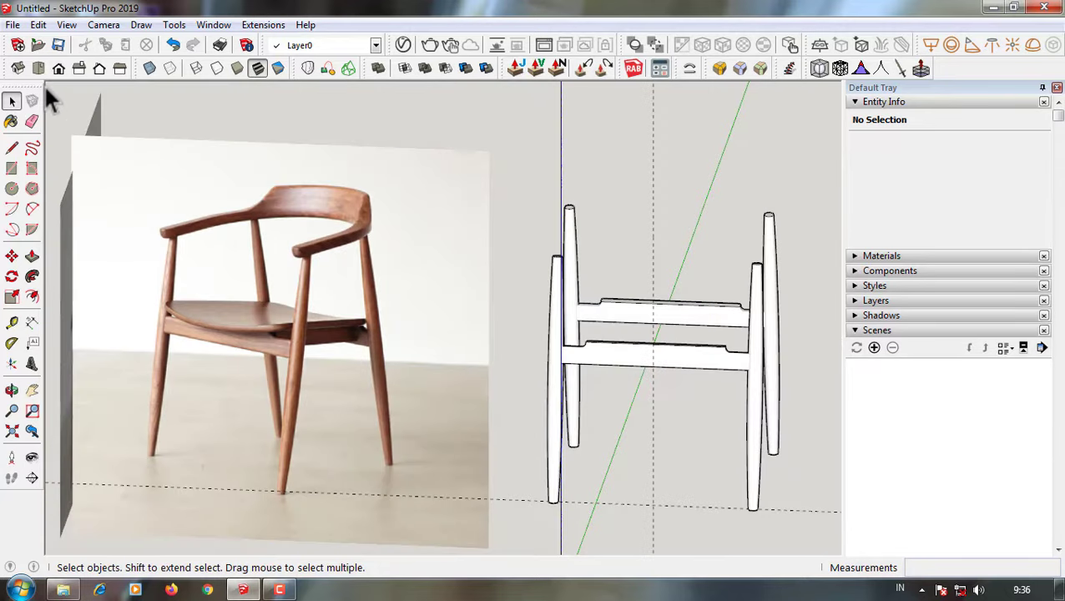
scroll(405, 288, "down", 1)
left_click(78, 69)
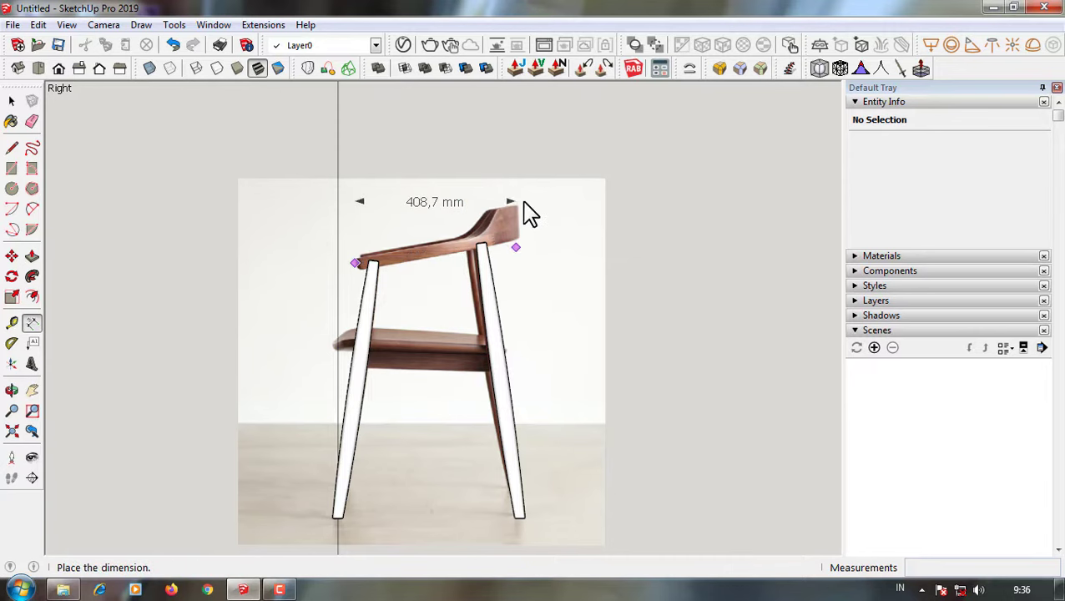
- In Top view, place a guide and draw a 450 mm line beside the rails
left_click(38, 69)
key("space")
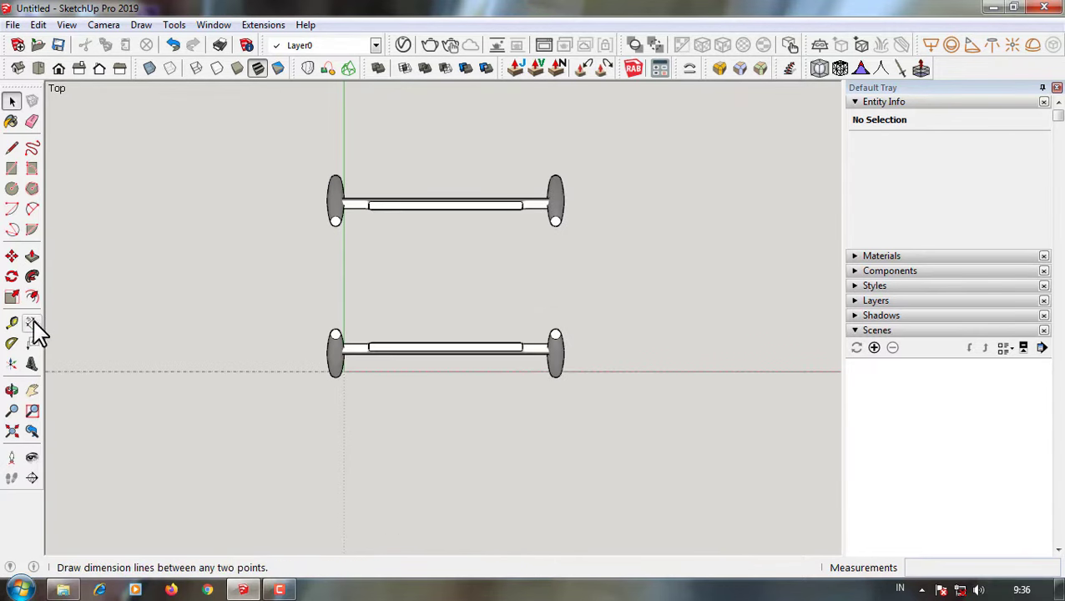
scroll(185, 315, "down", 2)
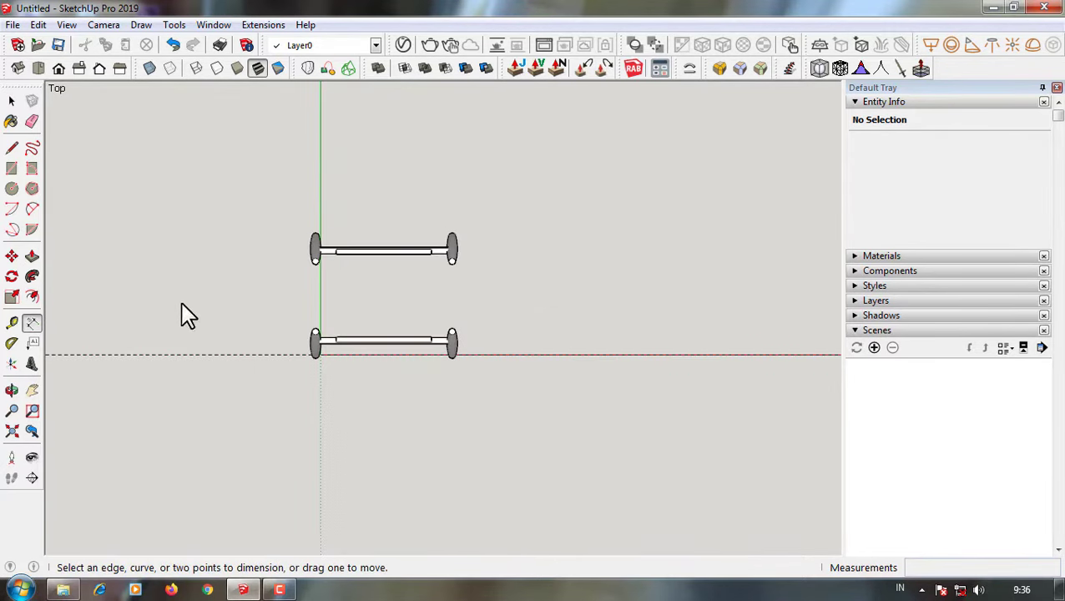
left_click(12, 324)
scroll(355, 310, "up", 2)
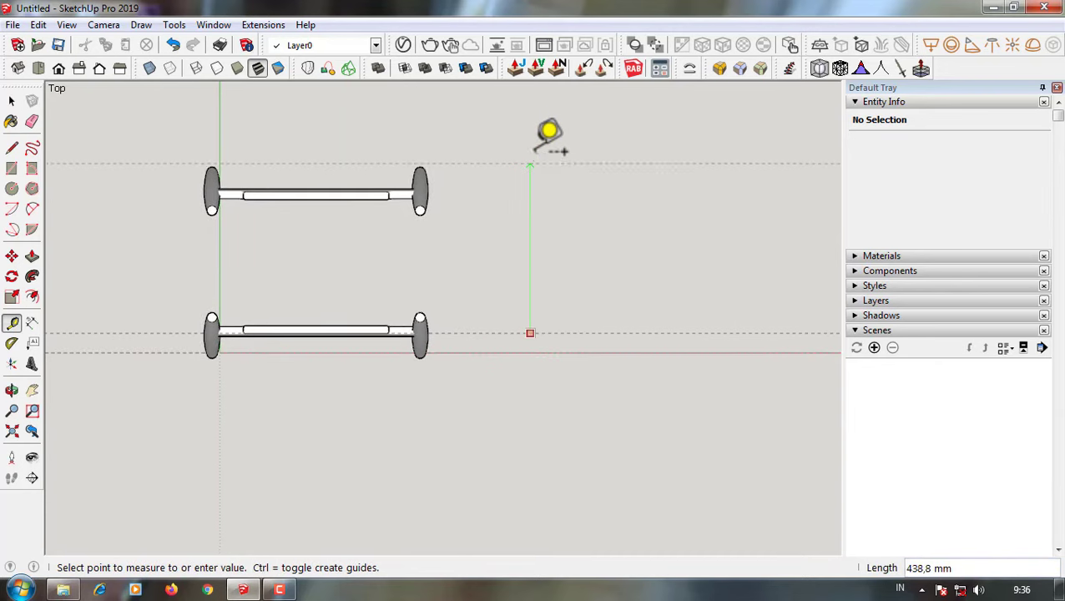
scroll(568, 246, "down", 3)
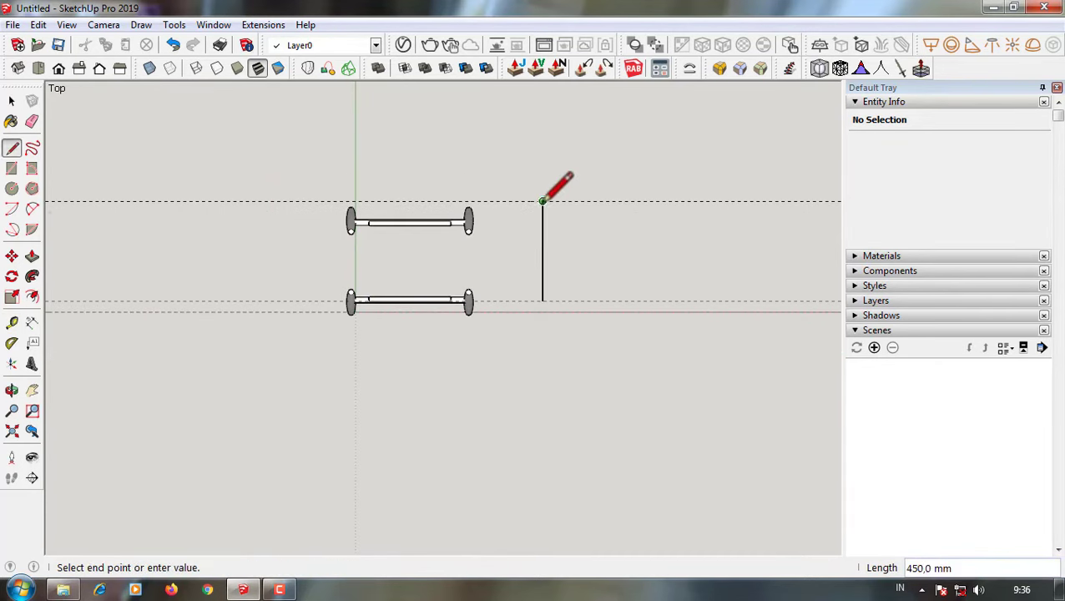
scroll(611, 201, "up", 1)
scroll(614, 198, "down", 2)
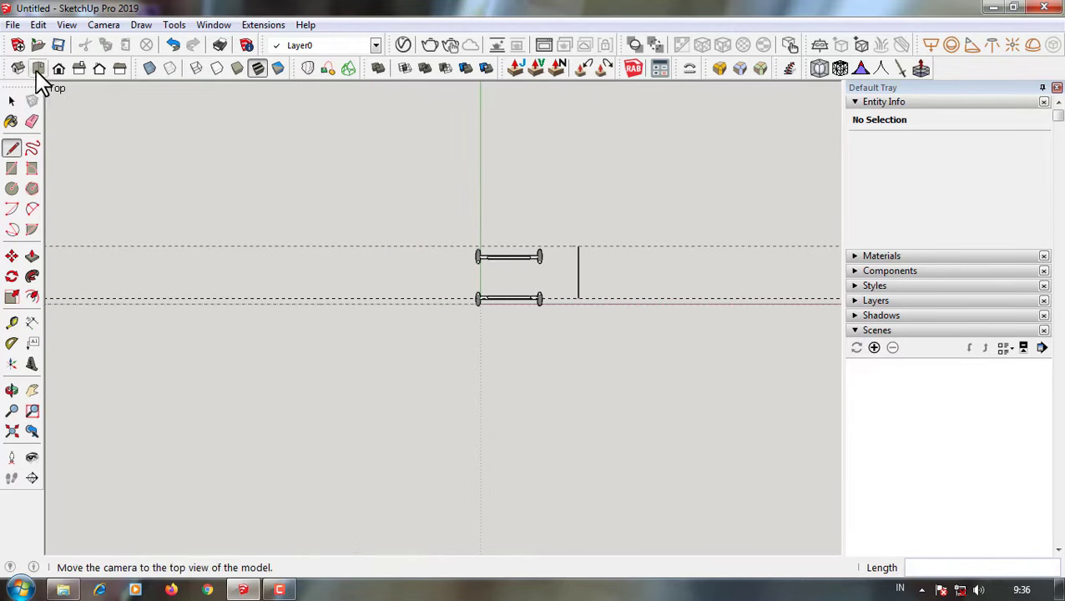
left_click(40, 87)
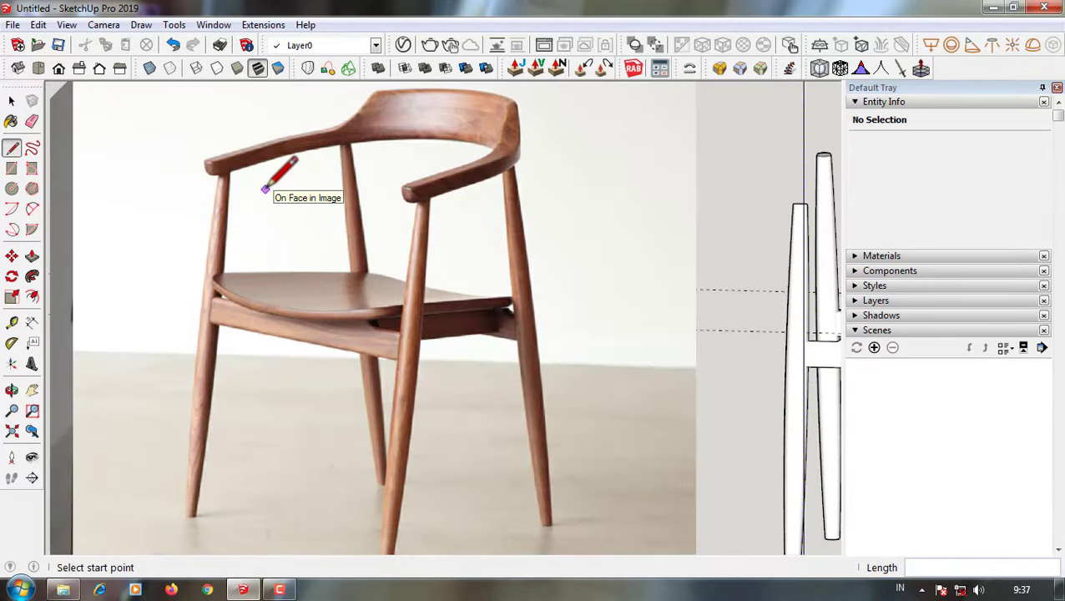
- In top view, draw a rectangle and cap it with a half-round 2-point arc
left_click(38, 68)
middle_click_drag(647, 214, 505, 272, "shift")
key("t")
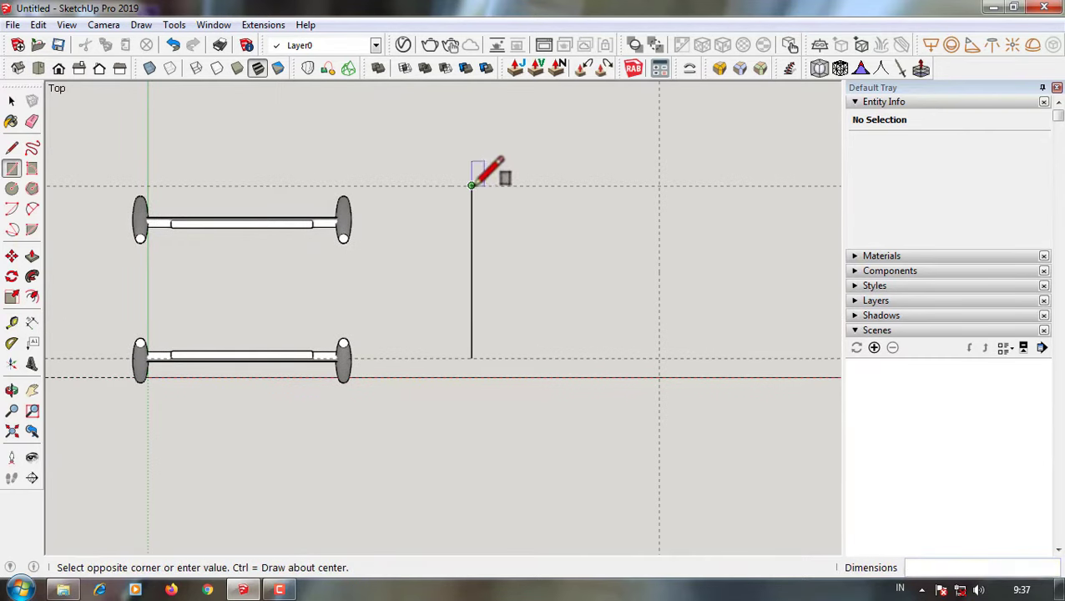
key("space")
scroll(638, 259, "up", 1)
scroll(603, 333, "down", 2)
key("Page_Down")
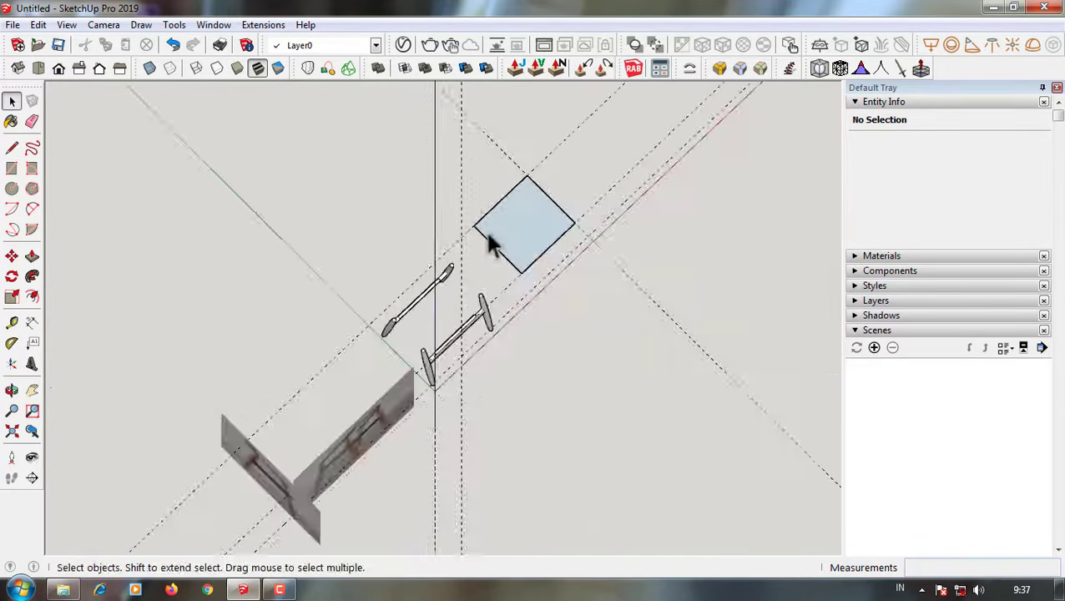
left_click(37, 68)
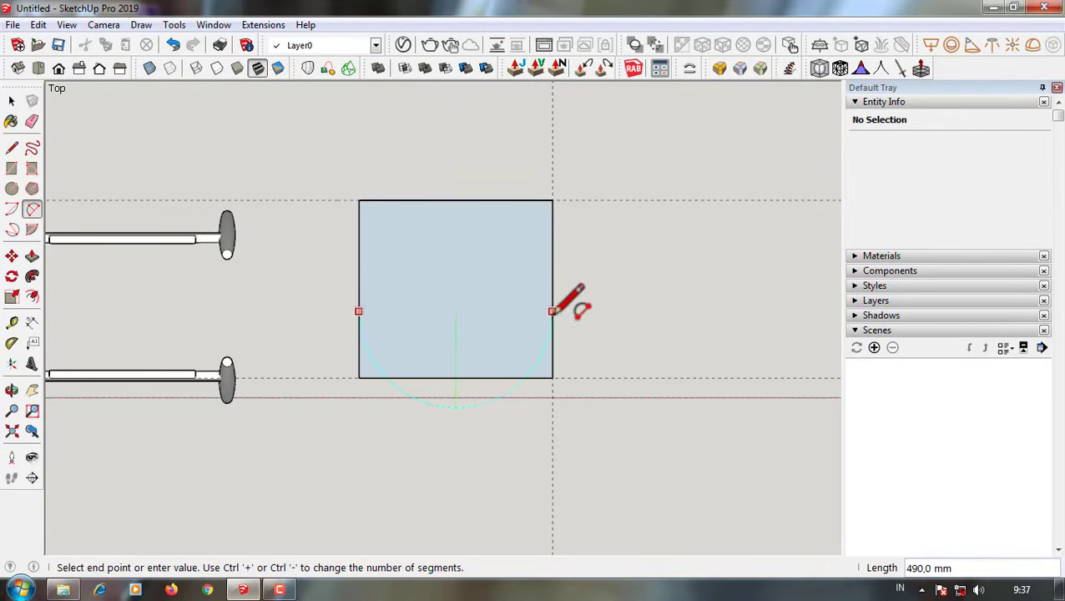
left_click(454, 214)
key("space")
- Erase the rectangle's top edges above the arc
scroll(456, 214, "up", 3)
key("m")
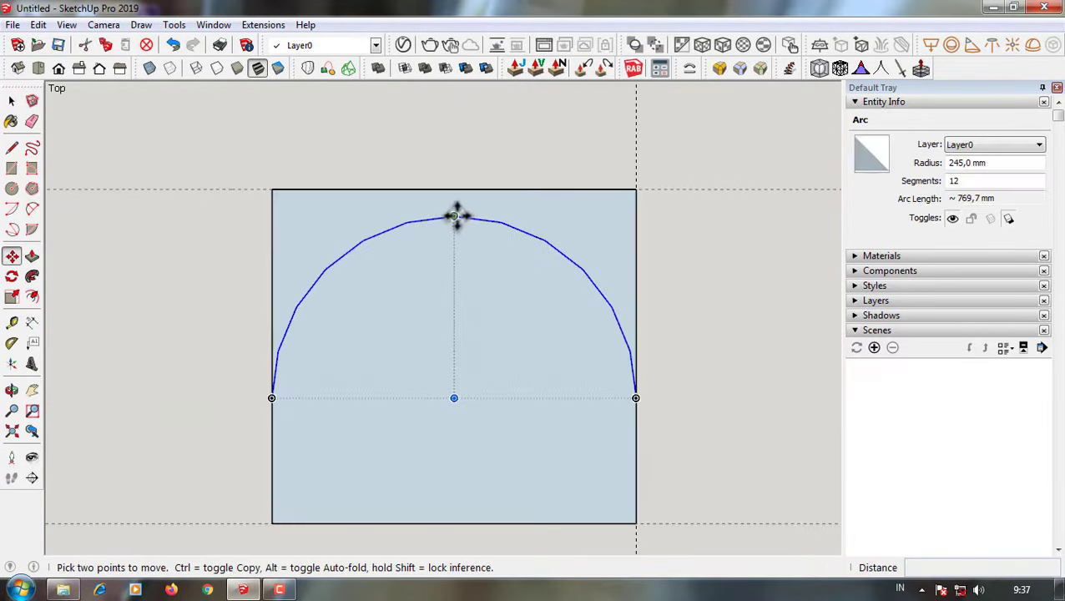
scroll(480, 245, "down", 3)
key("e")
left_click_drag(333, 207, 559, 191)
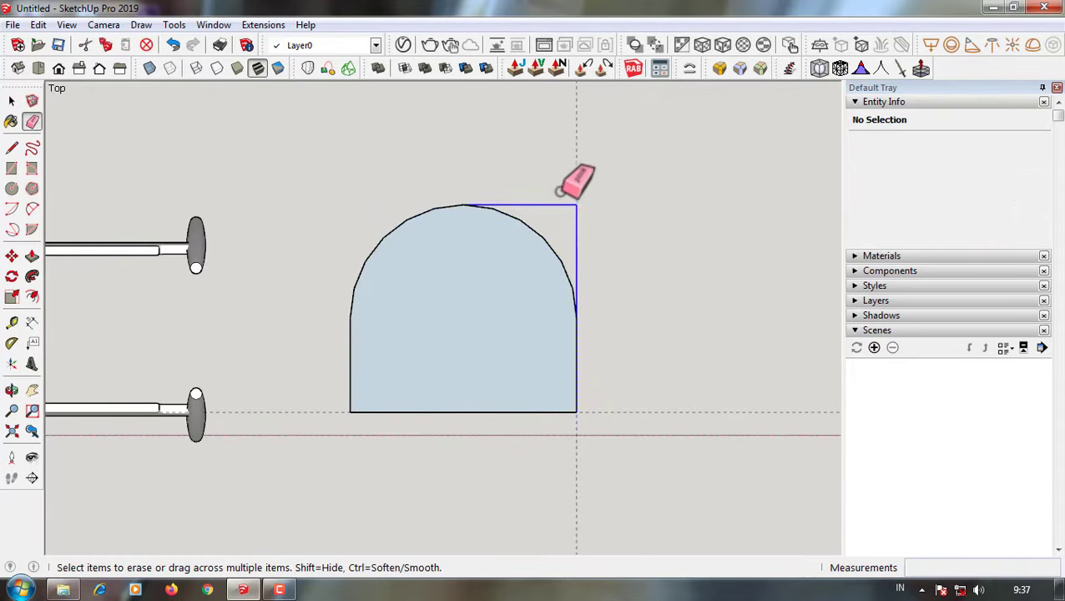
- Set the arc to 24 segments in Entity Info
left_click(538, 242)
left_click(951, 181)
key("Return")
scroll(618, 308, "up", 3)
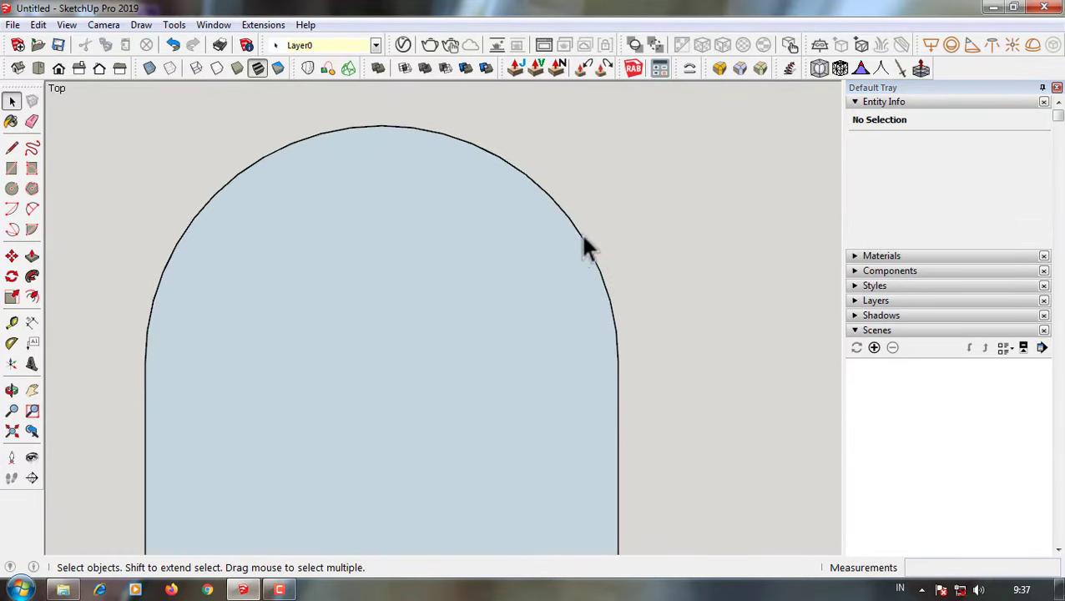
- Select the arch's outline edges and pick the Offset tool
left_click(580, 232)
scroll(580, 238, "down", 2)
scroll(537, 356, "down", 2)
left_click(531, 365)
triple_click(534, 370)
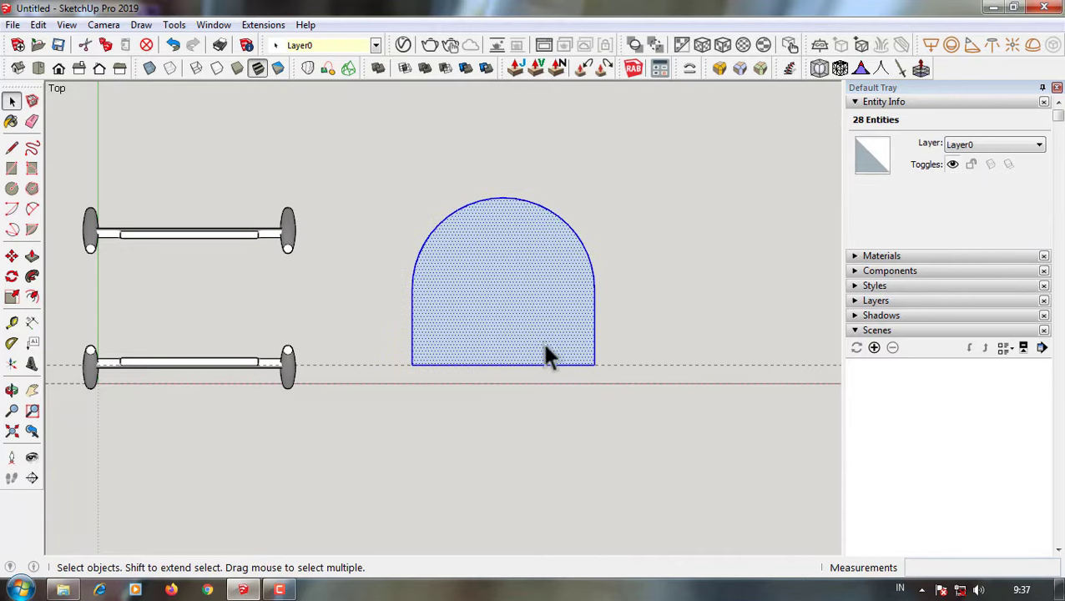
left_click(544, 354, "shift")
left_click(32, 296)
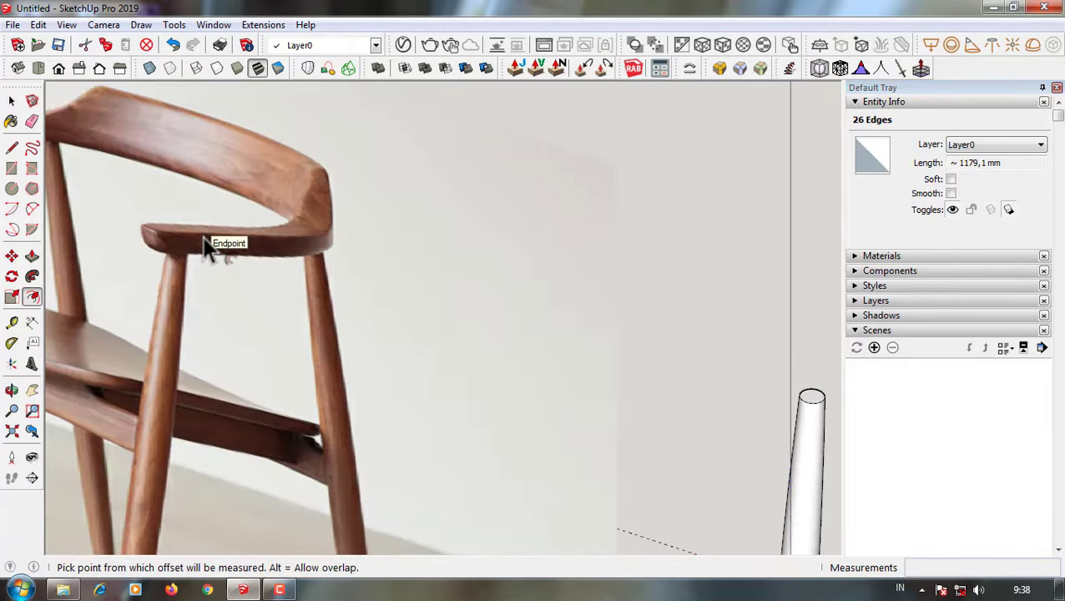
middle_click_drag(207, 244, 409, 162)
scroll(130, 230, "up", 2)
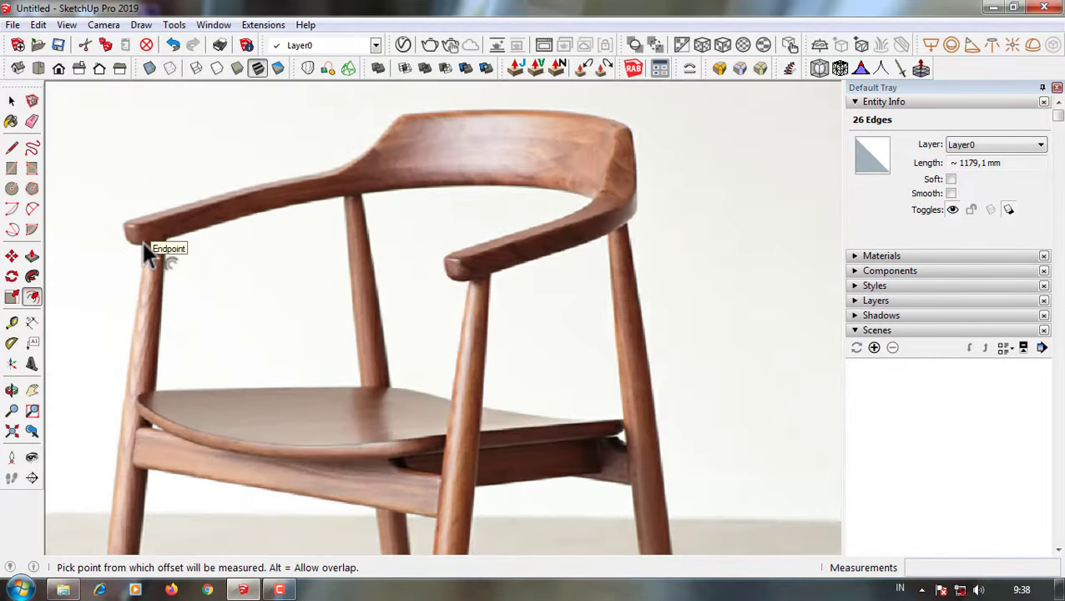
- Offset the arch outline 40 mm and delete the inner face, leaving a rail strip
scroll(142, 241, "down", 3)
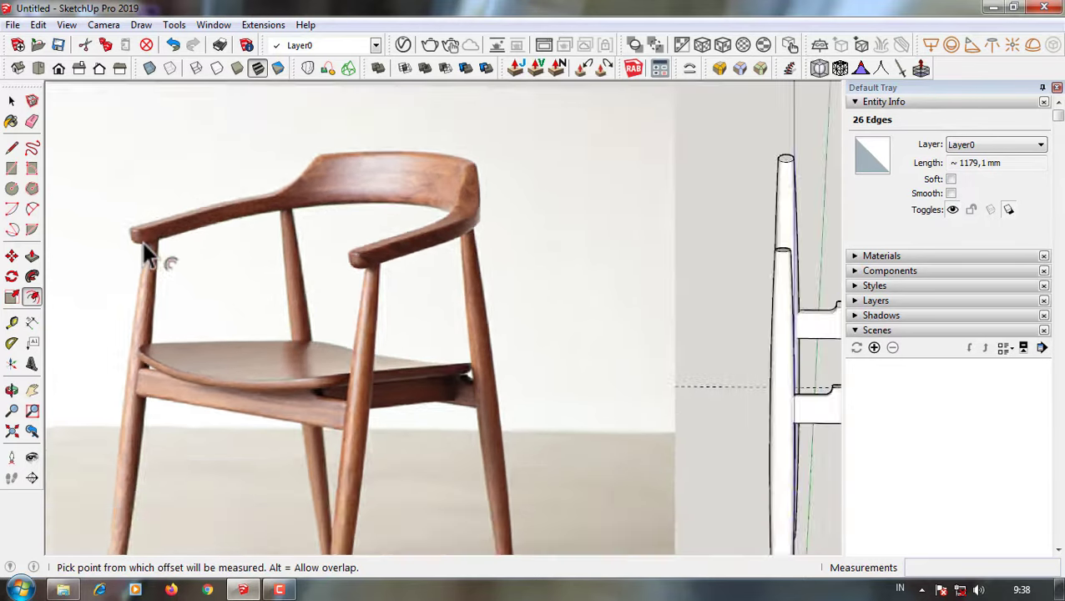
left_click(702, 45)
scroll(680, 321, "up", 2)
left_click(686, 343)
type("40")
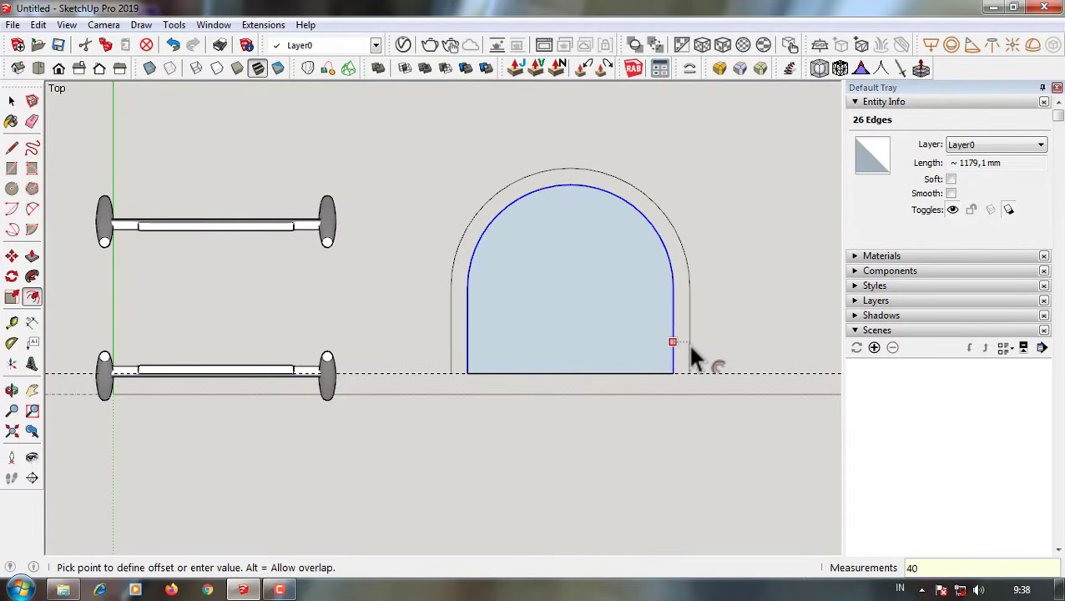
key("Return")
scroll(676, 367, "up", 3)
key("space")
scroll(569, 360, "down", 2)
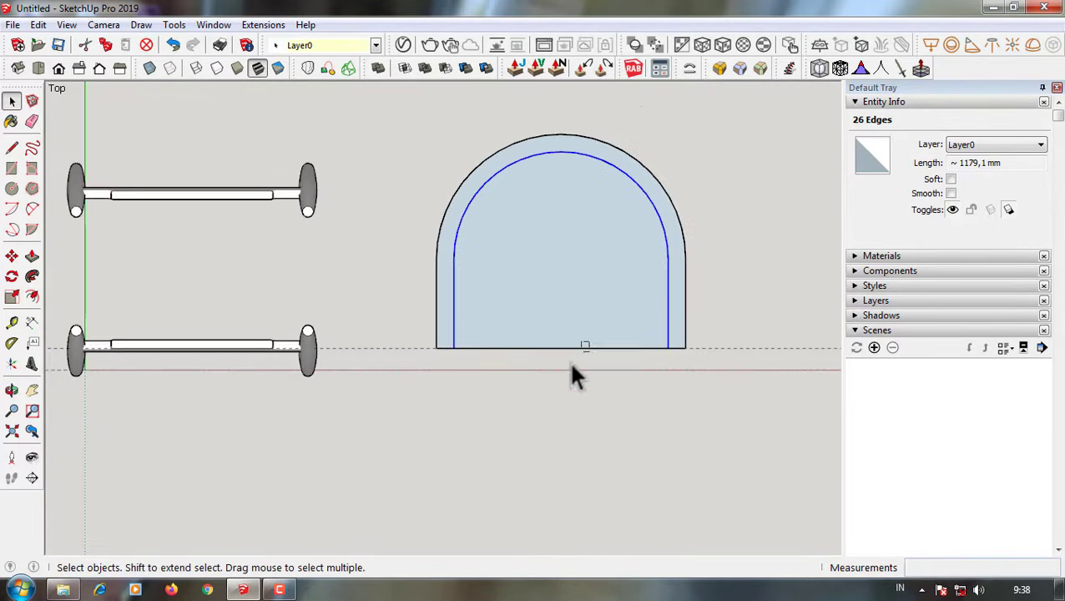
left_click(543, 276)
key("Delete")
- Push/Pull the rail strip into a 30 mm thick solid
middle_click_drag(525, 376, 513, 164)
scroll(403, 313, "up", 5)
scroll(403, 313, "down", 3)
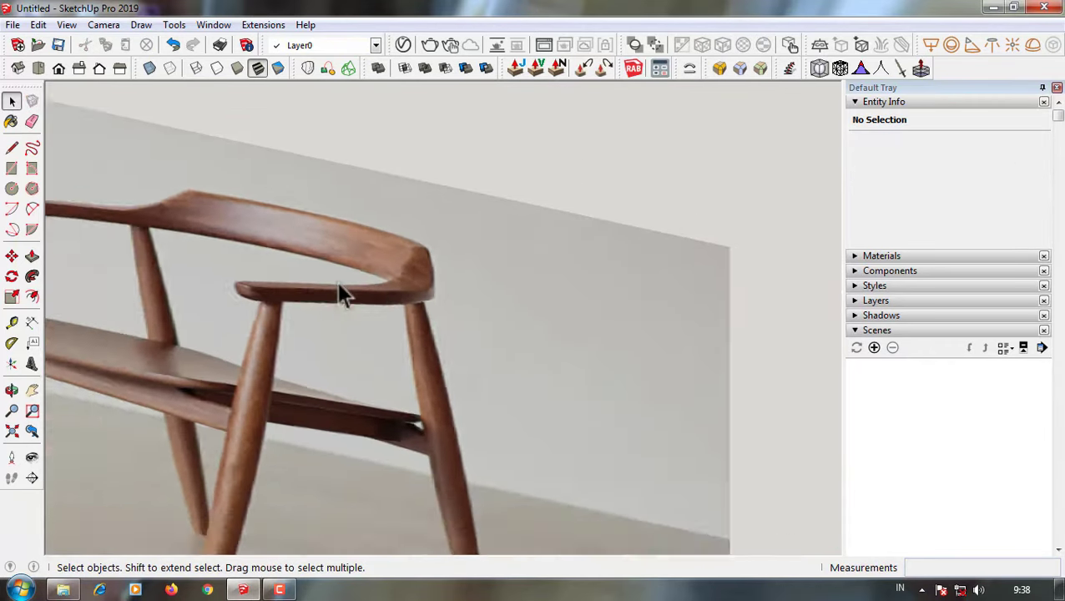
scroll(446, 304, "down", 2)
middle_click_drag(446, 304, 635, 207)
scroll(655, 364, "up", 3)
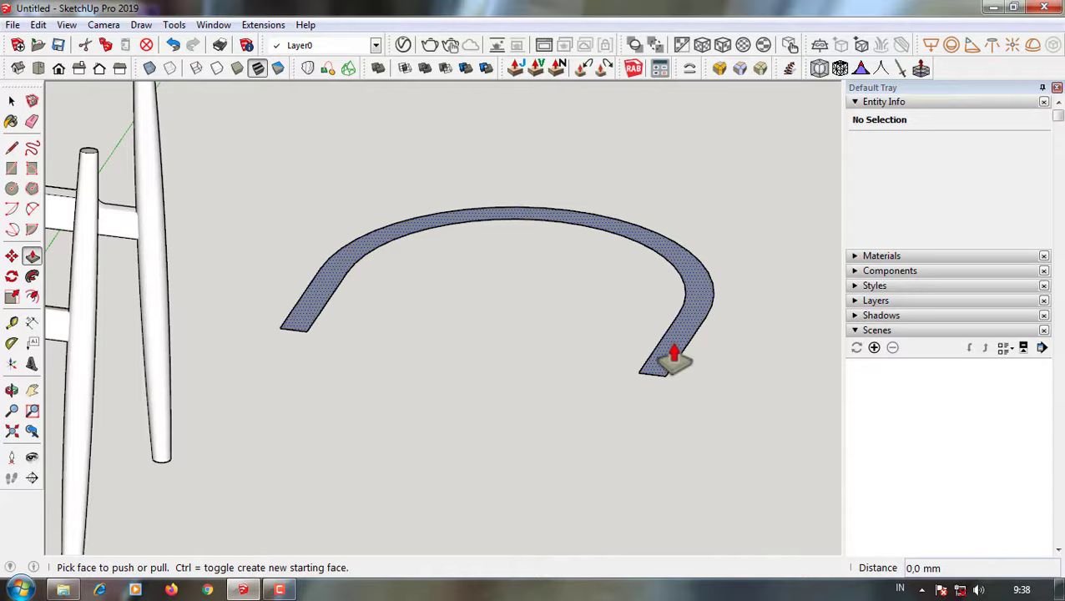
left_click(660, 358)
type("30")
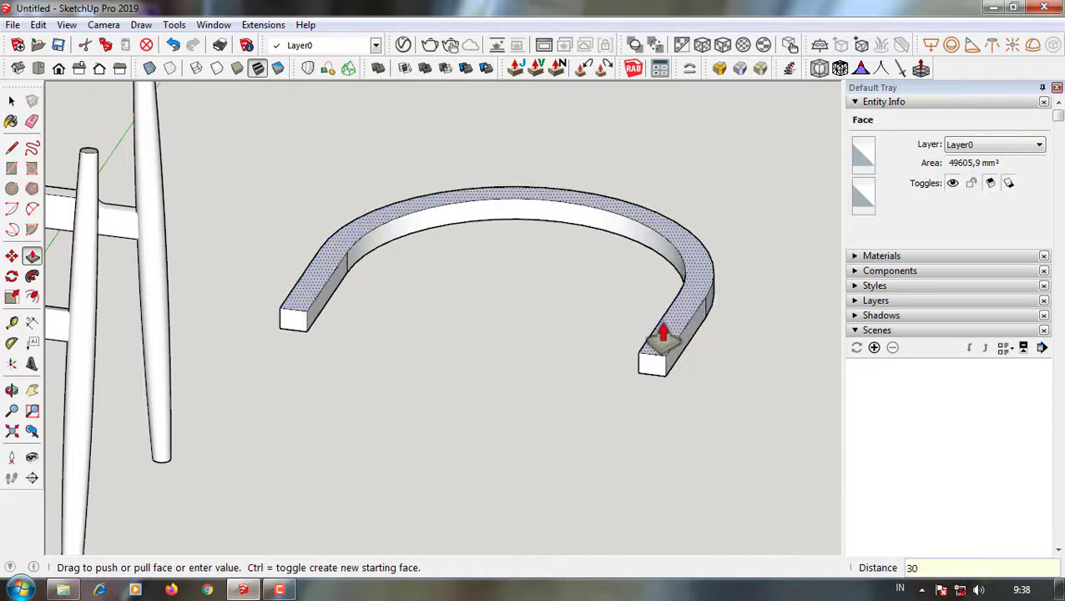
key("Return")
- Select the whole rail and adjust its Soften Edges slider
mouse_move(661, 338)
middle_mouse_down()
mouse_move(533, 294)
mouse_move(717, 393)
middle_mouse_up()
key("space")
triple_click(690, 306)
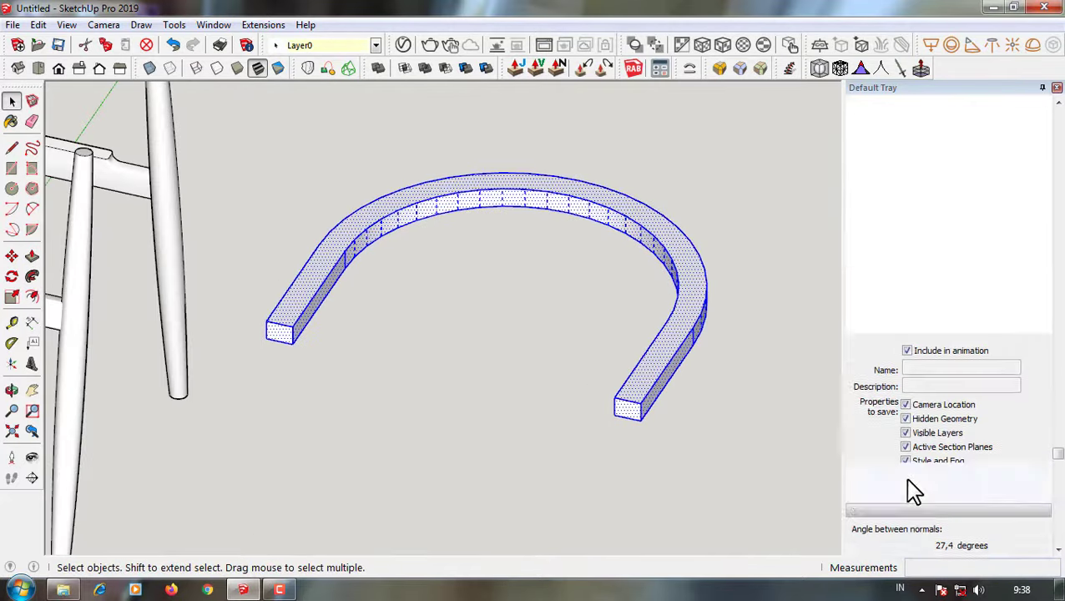
scroll(914, 490, "down", 2)
left_click_drag(909, 494, 859, 493)
- Draw a line across the rail's top face to split it at the apex
mouse_move(686, 304)
middle_mouse_down()
mouse_move(706, 280)
mouse_move(282, 268)
middle_mouse_up()
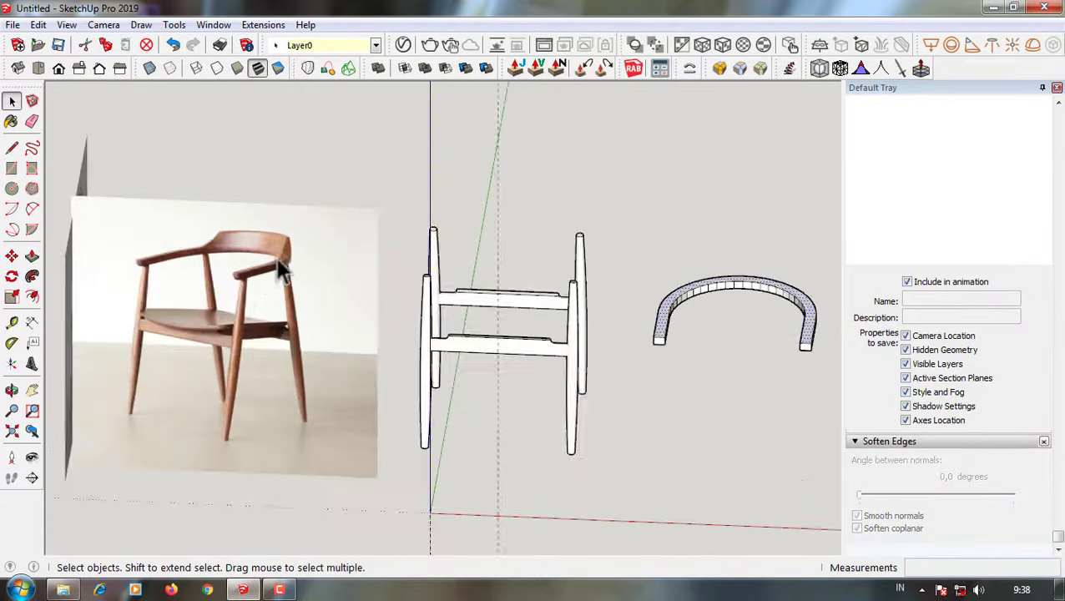
left_click(119, 68)
scroll(535, 356, "up", 3)
scroll(531, 359, "up", 1)
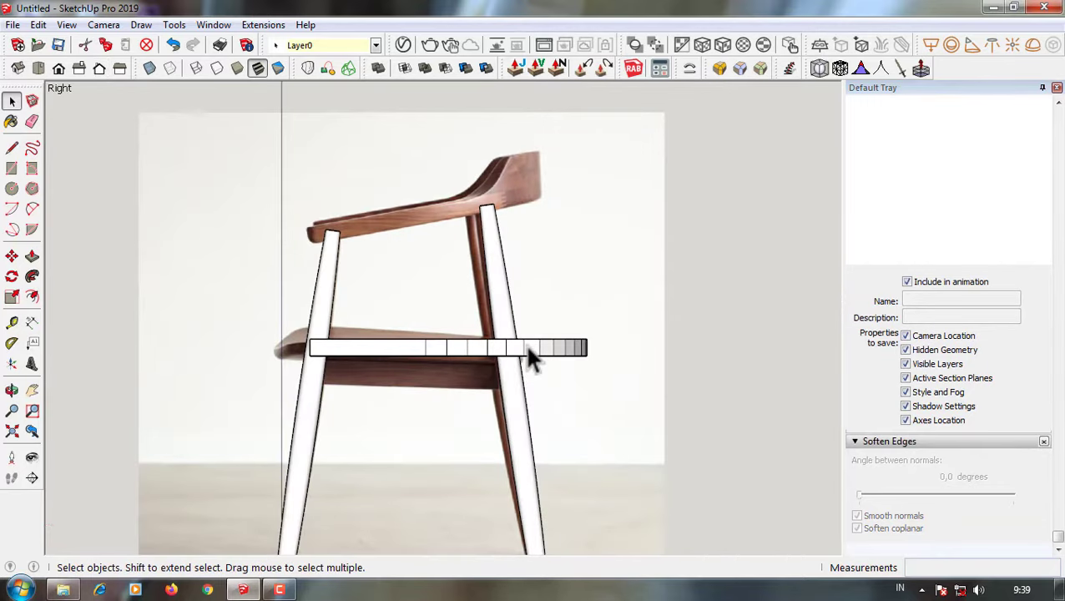
mouse_move(524, 343)
middle_mouse_down()
mouse_move(404, 320)
mouse_move(647, 423)
mouse_move(463, 384)
mouse_move(515, 282)
mouse_move(445, 316)
middle_mouse_up()
key("l")
scroll(515, 282, "up", 2)
left_click(17, 69)
left_click(433, 185)
left_click(433, 142)
key("space")
middle_click_drag(461, 361, 422, 162)
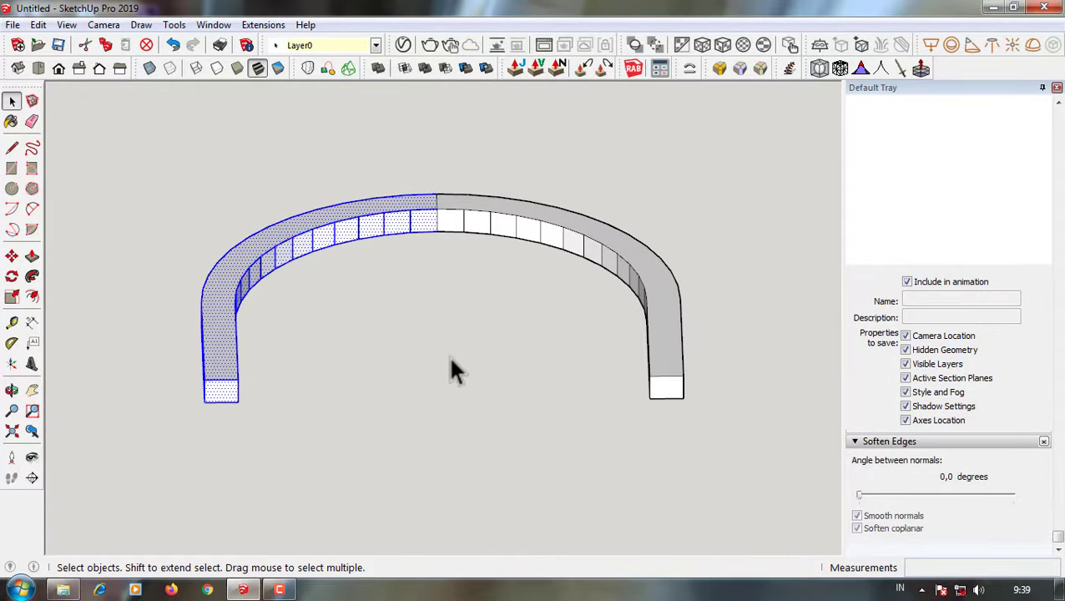
left_click(451, 367)
mouse_move(450, 368)
middle_mouse_down()
mouse_move(849, 238)
mouse_move(387, 249)
mouse_move(507, 332)
mouse_move(382, 350)
mouse_move(462, 398)
middle_mouse_up()
mouse_move(413, 350)
middle_mouse_down()
mouse_move(675, 275)
mouse_move(414, 331)
mouse_move(443, 407)
mouse_move(624, 311)
mouse_move(546, 273)
middle_mouse_up()
- Push/Pull the rail's back section upward
key("p")
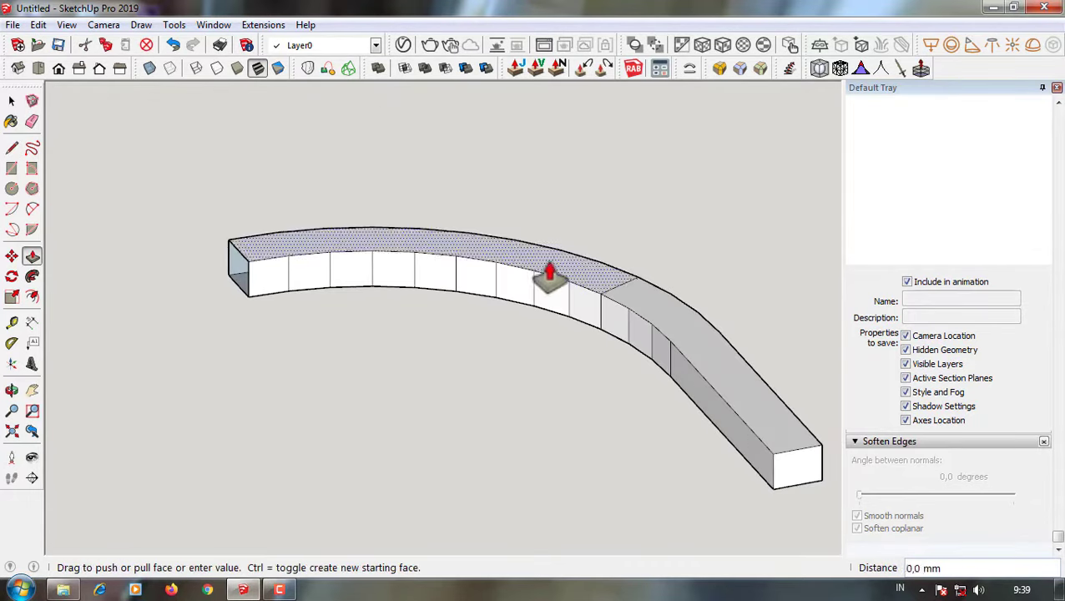
left_click_drag(546, 273, 520, 204)
type("0")
key("Return")
scroll(520, 204, "down", 5)
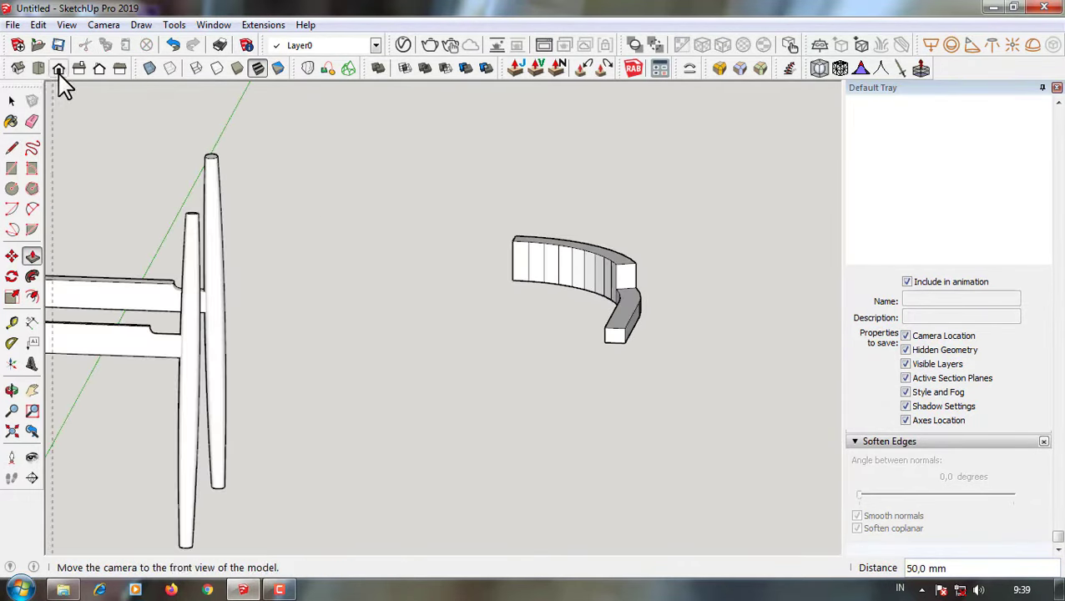
- Extrude the rail's top face further, undoing an unwanted end-face stretch
left_click(58, 68)
scroll(255, 238, "up", 6)
scroll(301, 246, "up", 3)
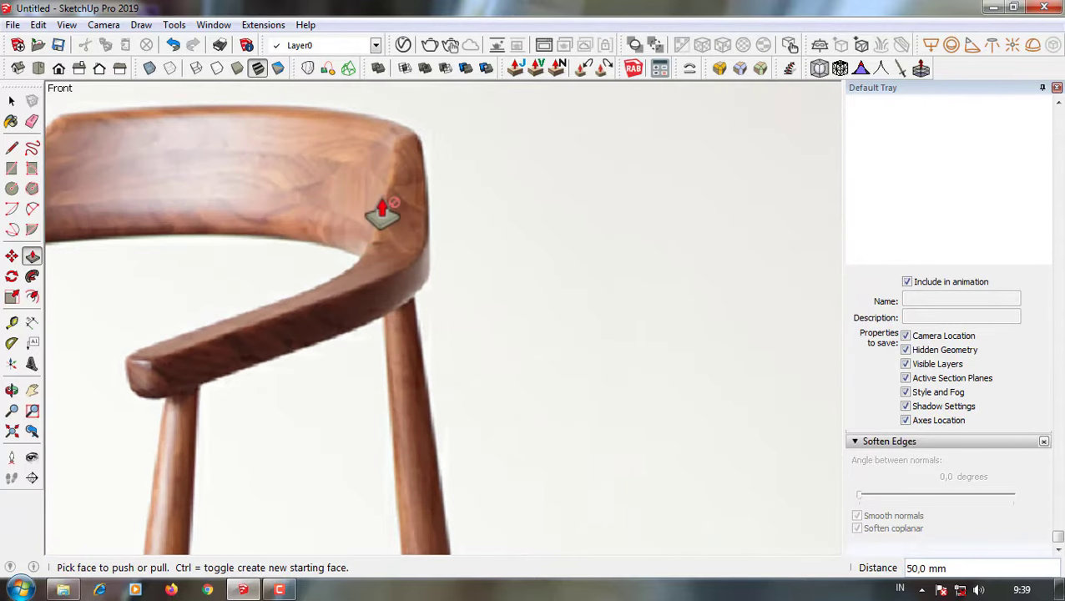
scroll(392, 216, "down", 3)
scroll(304, 221, "down", 5)
middle_click_drag(665, 347, 599, 309)
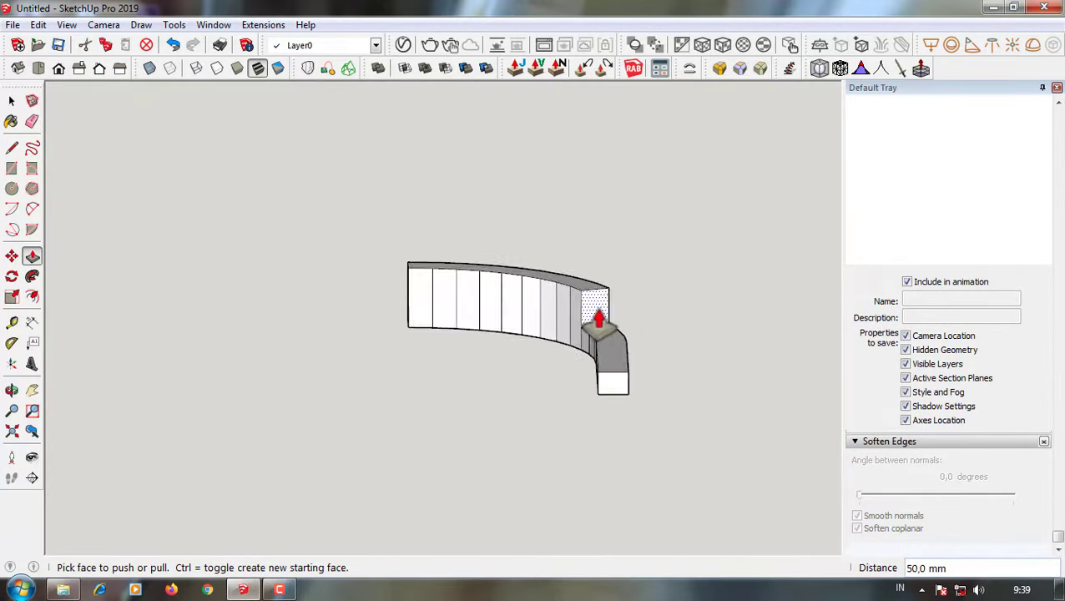
scroll(600, 309, "up", 3)
left_click(571, 288)
middle_click_drag(565, 273, 718, 304)
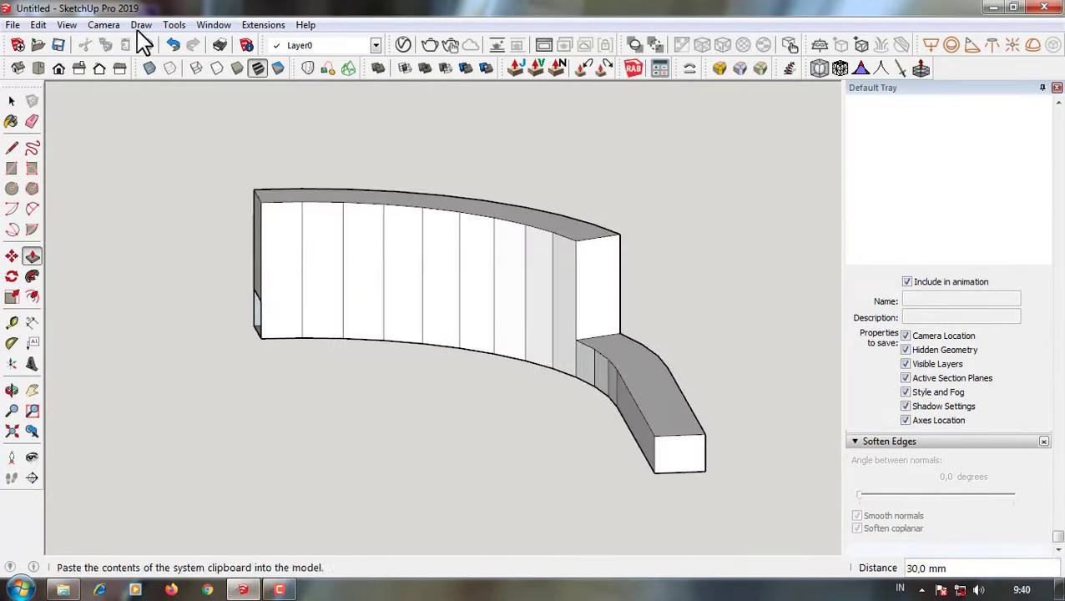
left_click(172, 45)
left_click(560, 284)
key("space")
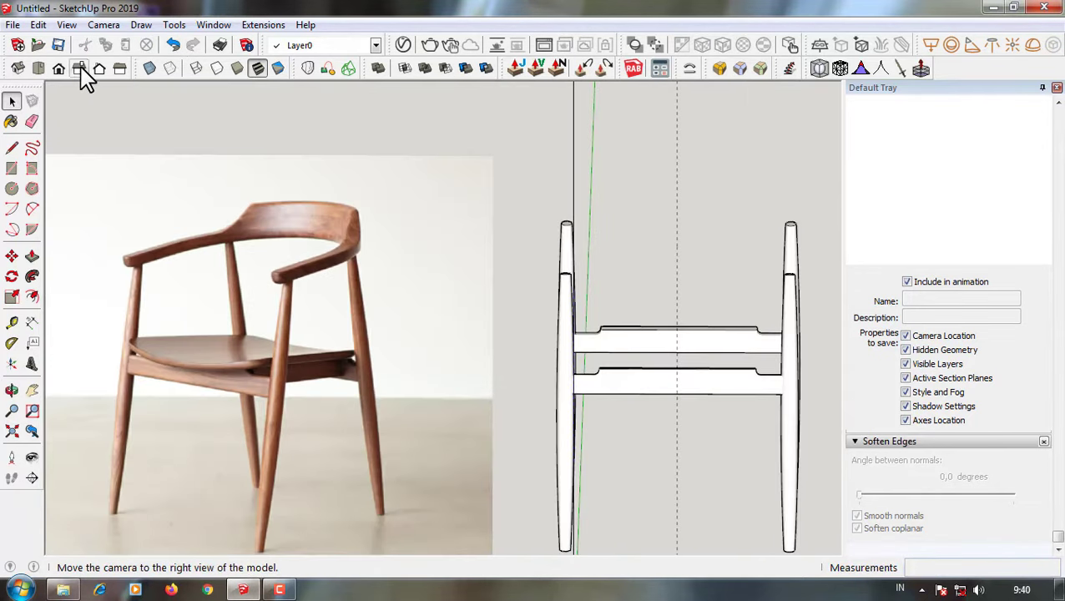
- In Right view, move the whole rail 50 mm up along the green axis
left_click(80, 69)
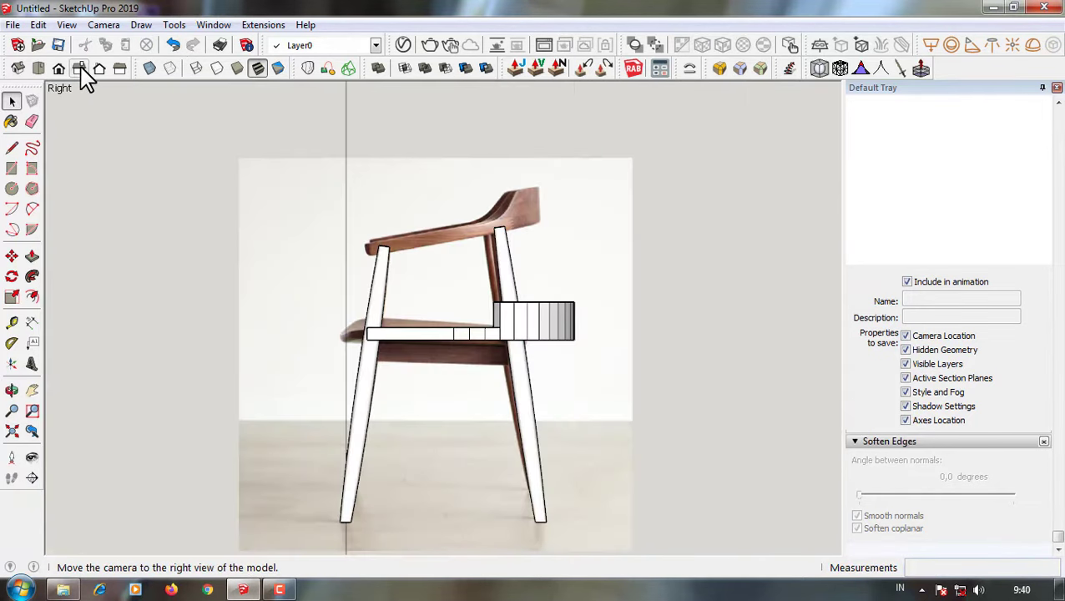
scroll(420, 313, "up", 2)
triple_click(435, 351)
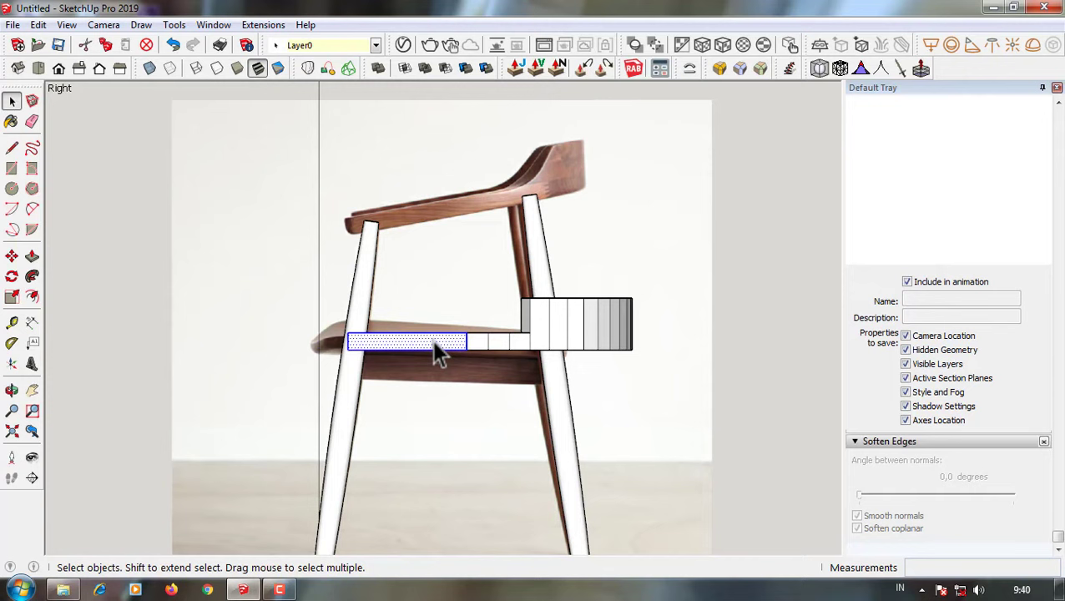
key("m")
scroll(617, 342, "up", 1)
left_click(618, 341)
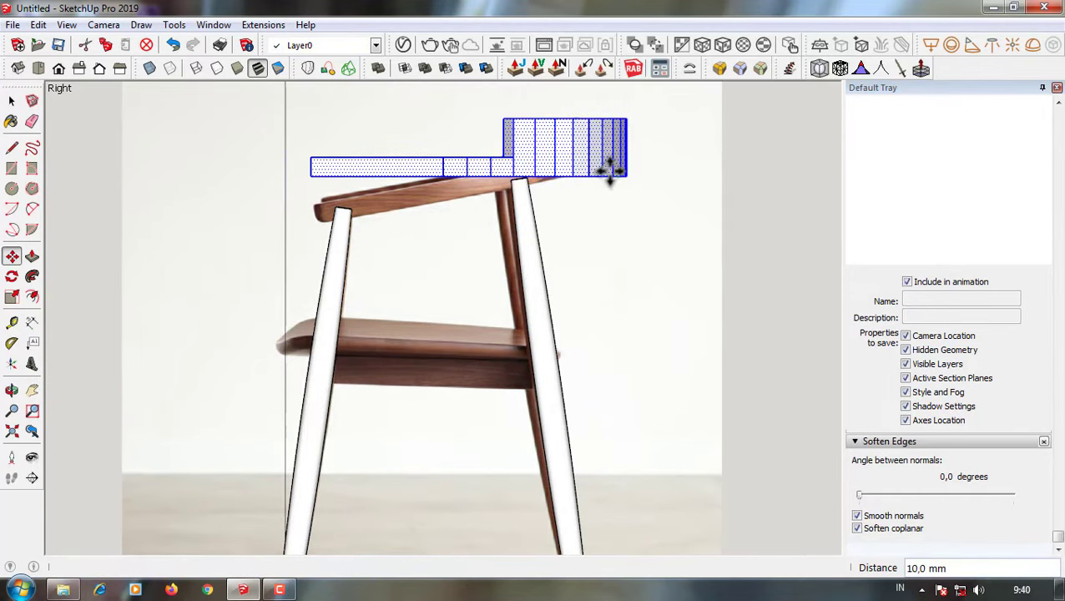
scroll(756, 321, "up", 1)
scroll(734, 200, "up", 1)
key("m")
left_click(729, 190)
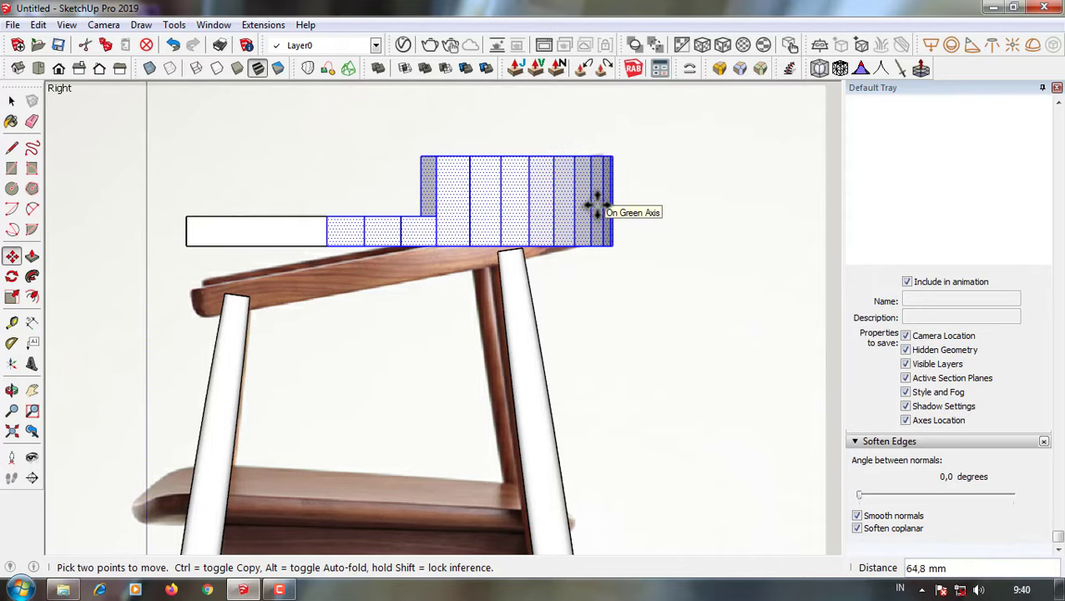
type("50")
key("Return")
scroll(584, 221, "down", 1)
key("space")
- Make the rail a group, open it for editing, and turn on X-ray
right_click(564, 222)
left_click(615, 302)
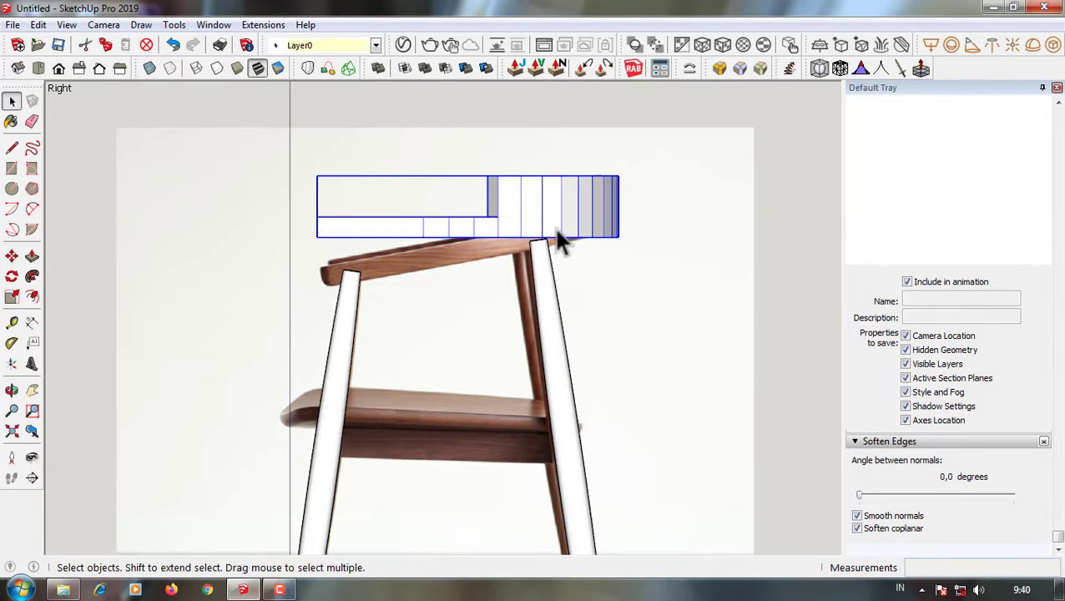
double_click(538, 223)
left_click(150, 67)
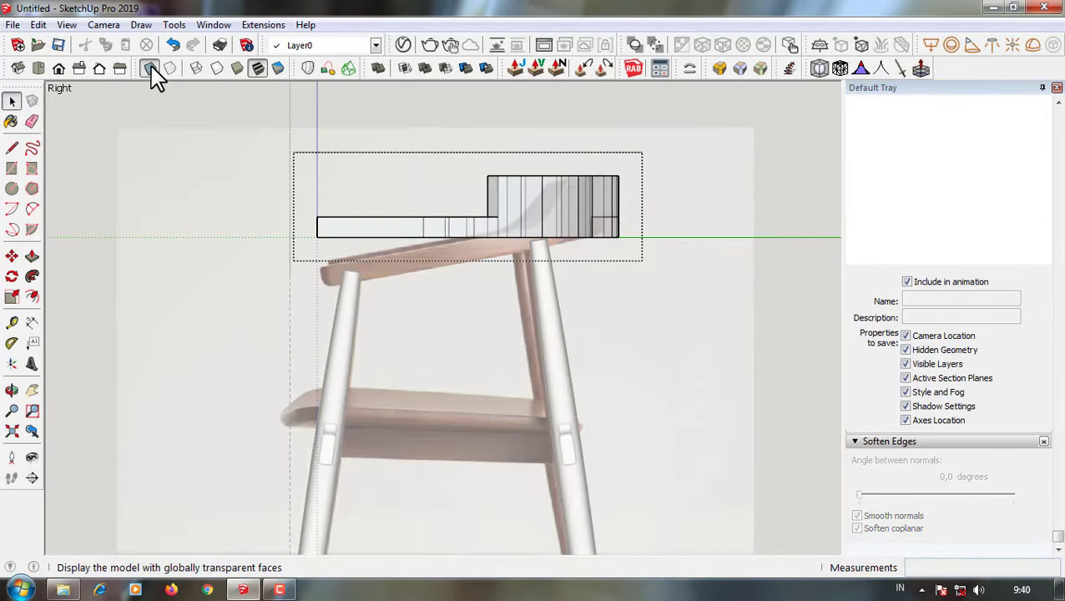
- Turn off X-ray and orbit to view the rail's stepped corner from above
left_click(150, 67)
mouse_move(521, 205)
middle_mouse_down()
mouse_move(630, 300)
mouse_move(392, 286)
middle_mouse_up()
scroll(368, 289, "up", 2)
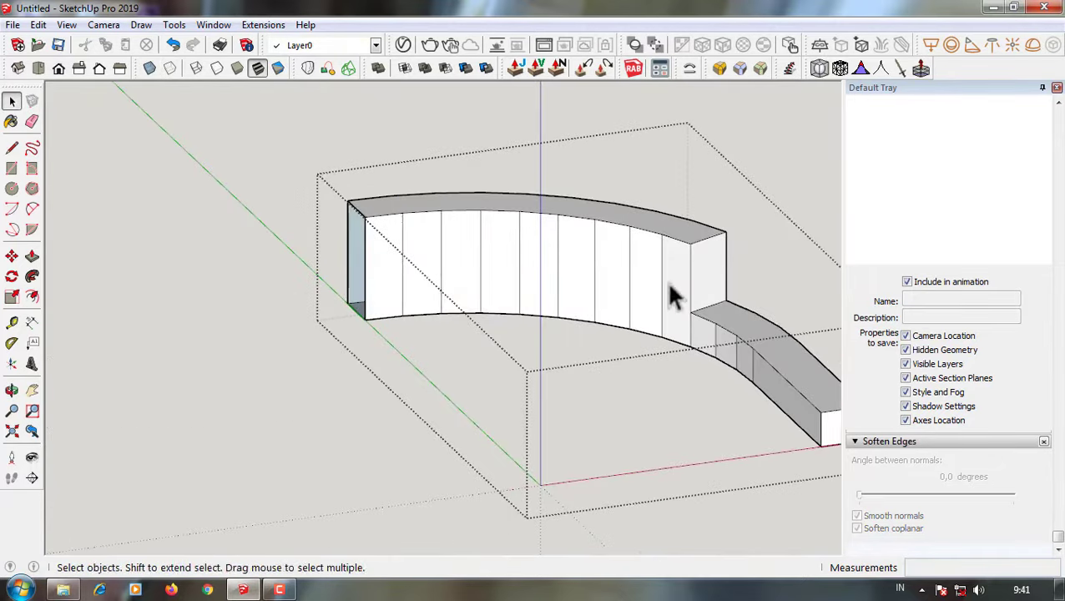
mouse_move(672, 297)
middle_mouse_down()
mouse_move(811, 226)
mouse_move(767, 257)
middle_mouse_up()
scroll(631, 219, "up", 2)
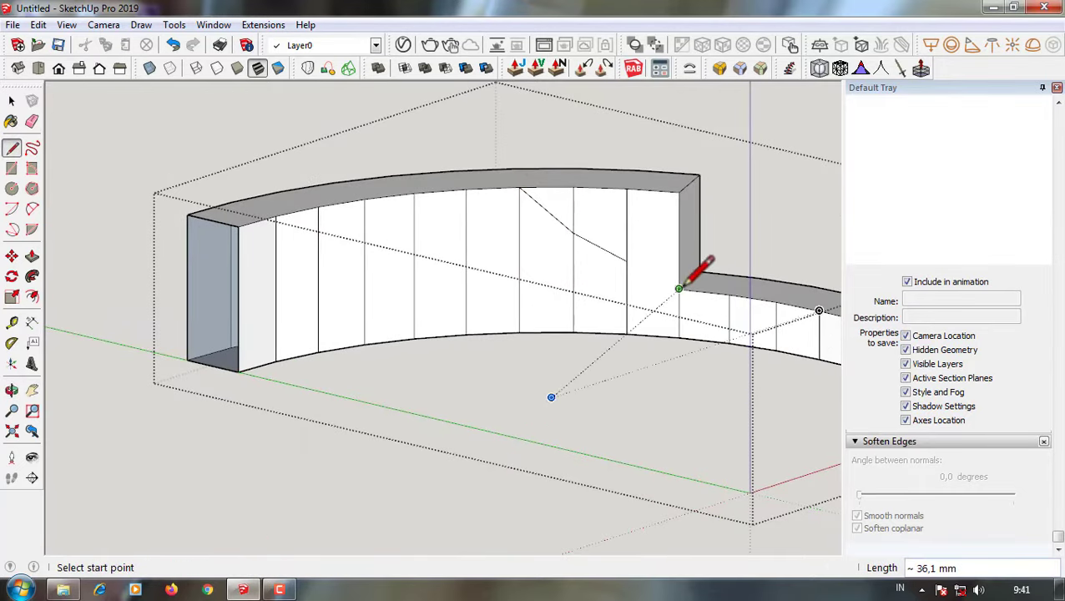
middle_click_drag(682, 286, 700, 209)
scroll(613, 320, "up", 3)
key("m")
mouse_move(611, 302)
middle_mouse_down()
mouse_move(534, 321)
mouse_move(599, 166)
middle_mouse_up()
scroll(600, 166, "down", 3)
scroll(618, 209, "up", 3)
key("p")
key("o")
mouse_move(625, 207)
left_mouse_down()
mouse_move(641, 237)
mouse_move(469, 178)
left_mouse_up()
- Draw a diagonal line across the stepped corner and erase the step's edges
key("l")
left_click(475, 147)
mouse_move(475, 148)
middle_mouse_down()
mouse_move(511, 232)
mouse_move(428, 291)
middle_mouse_up()
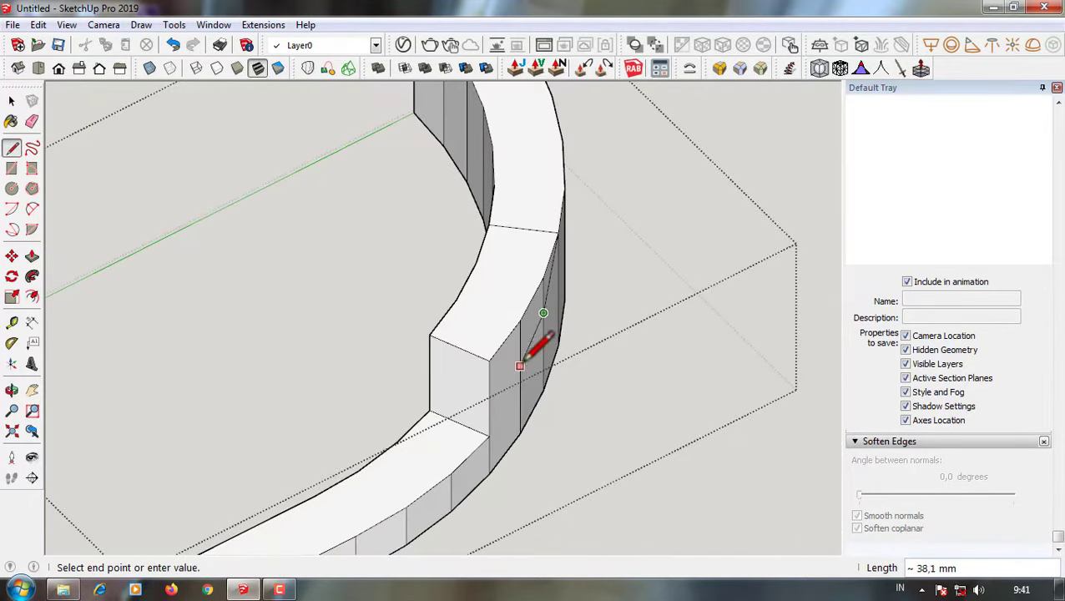
mouse_move(520, 364)
middle_mouse_down()
mouse_move(559, 302)
mouse_move(567, 349)
middle_mouse_up()
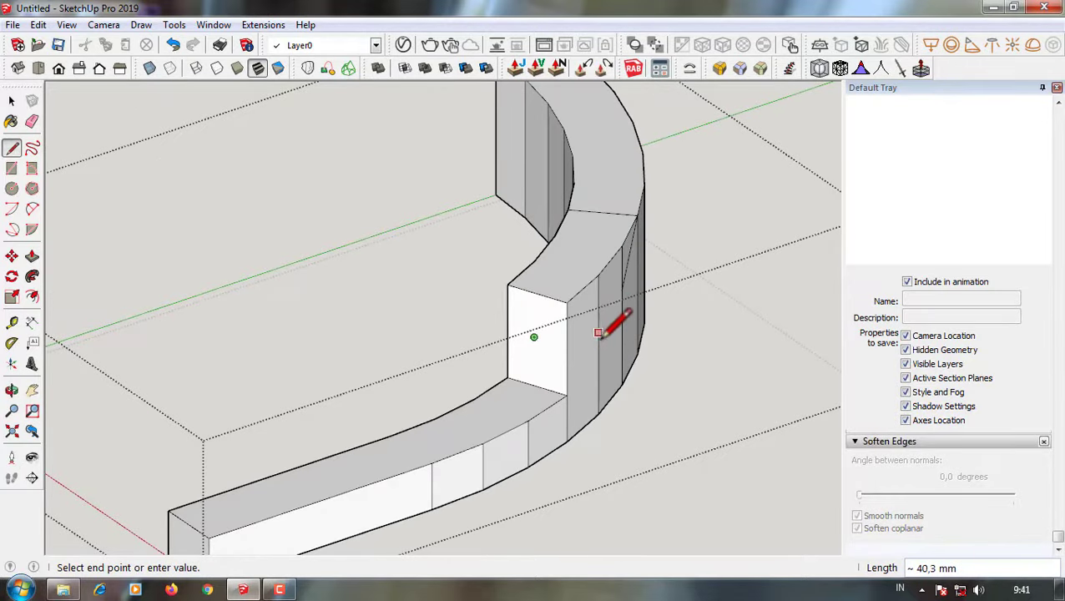
key("e")
left_click(567, 302)
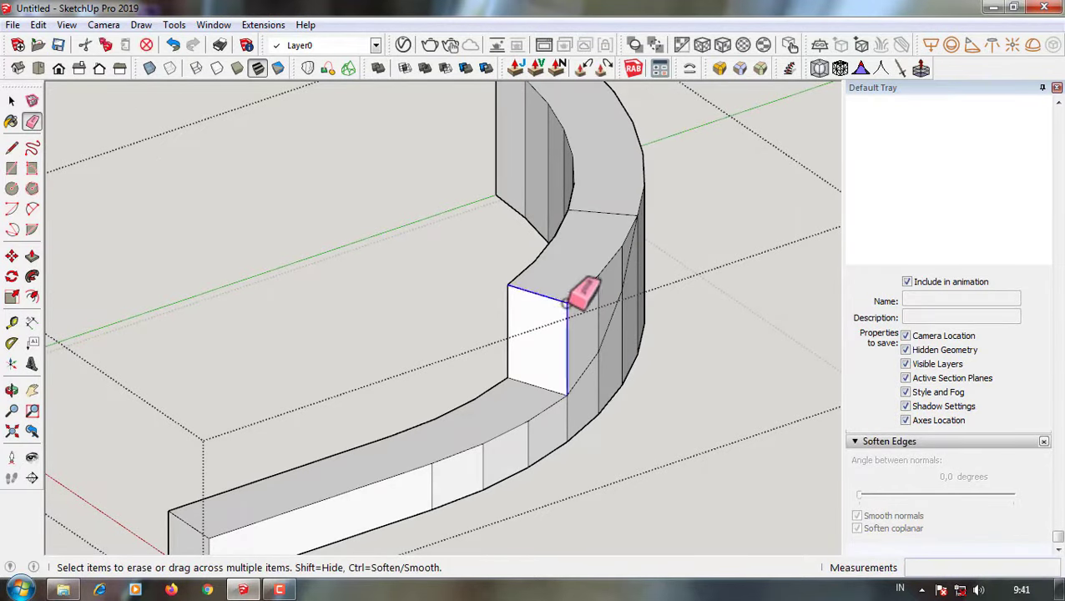
left_click(572, 254)
scroll(584, 267, "up", 3)
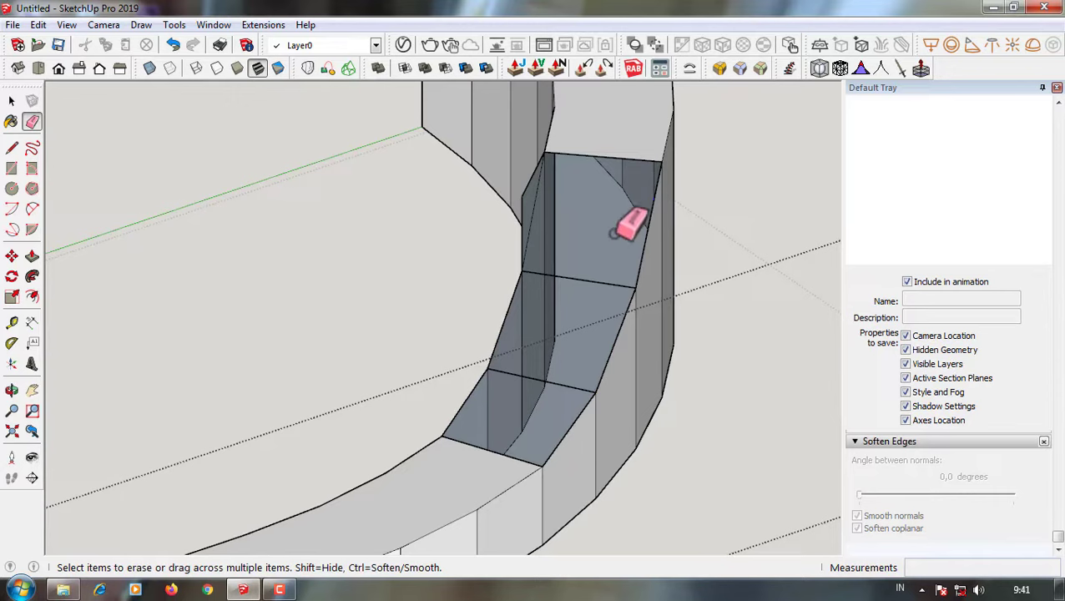
mouse_move(614, 233)
middle_mouse_down()
mouse_move(563, 287)
mouse_move(489, 326)
middle_mouse_up()
- Draw lines to close the two sloped ramp faces
key("l")
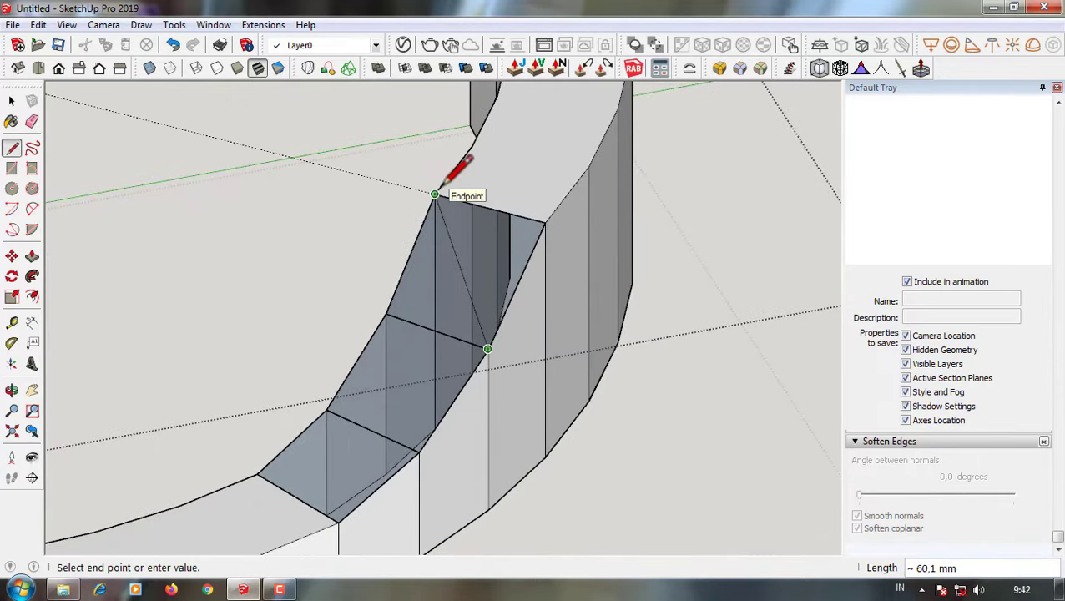
left_click(434, 194)
left_click(418, 451)
left_click(386, 316)
mouse_move(356, 504)
middle_mouse_down()
mouse_move(642, 415)
mouse_move(761, 213)
middle_mouse_up()
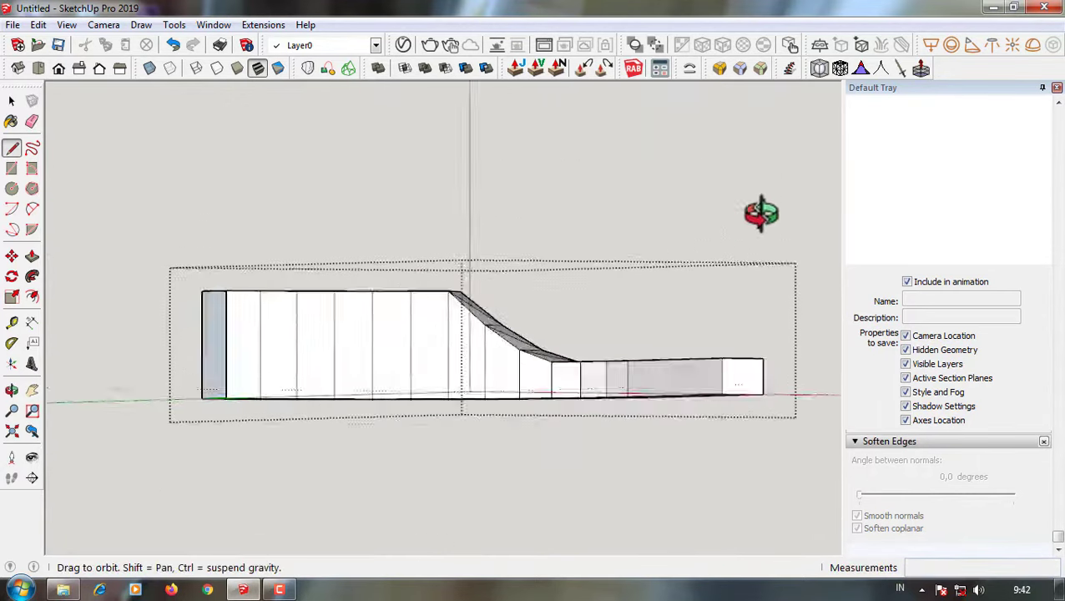
key("space")
- Switch to the right side view and bring the curved rail's sloped top into view
left_click(78, 68)
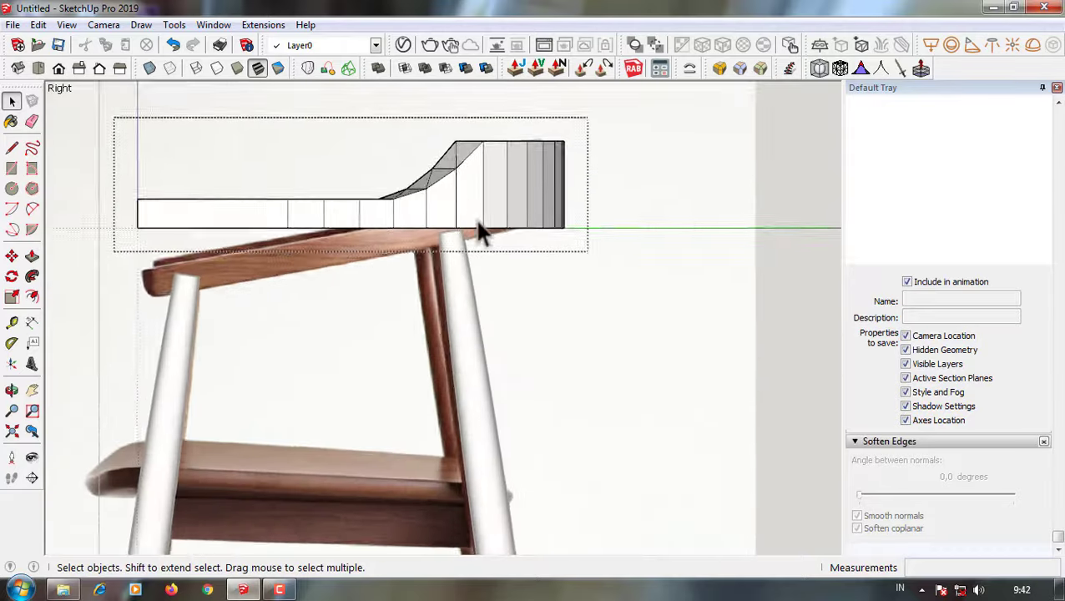
scroll(479, 233, "down", 5)
scroll(417, 288, "up", 3)
scroll(262, 273, "up", 2)
scroll(219, 278, "up", 2)
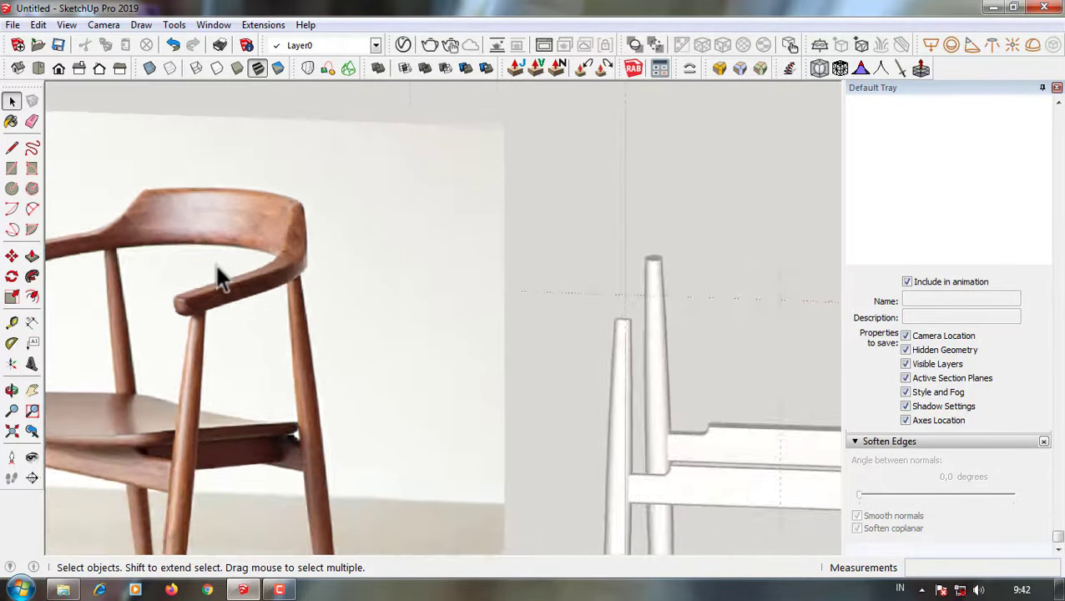
scroll(675, 250, "down", 3)
scroll(678, 250, "up", 5)
mouse_move(713, 238)
middle_mouse_down()
mouse_move(409, 292)
mouse_move(397, 215)
mouse_move(361, 297)
middle_mouse_up()
key("m")
scroll(339, 233, "up", 3)
scroll(494, 340, "down", 2)
key("space")
scroll(505, 346, "up", 3)
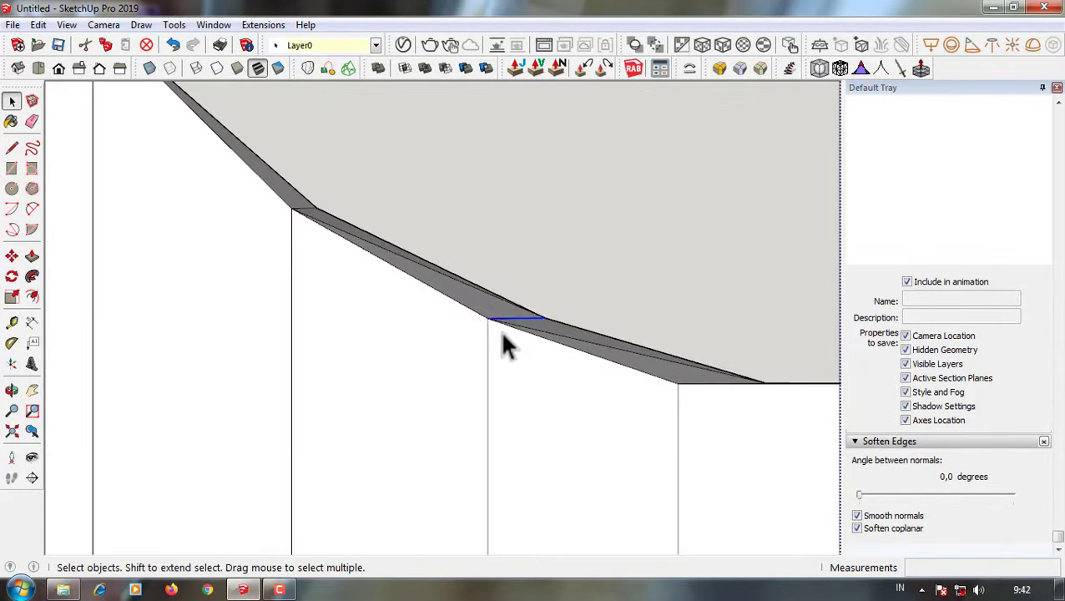
key("m")
key("space")
scroll(517, 338, "down", 3)
scroll(538, 333, "down", 2)
- Draw a first extra line across the rail's sloped top face
mouse_move(537, 333)
middle_mouse_down()
mouse_move(504, 304)
mouse_move(250, 338)
mouse_move(373, 380)
mouse_move(584, 361)
middle_mouse_up()
mouse_move(564, 302)
middle_mouse_down()
mouse_move(570, 317)
mouse_move(678, 368)
mouse_move(572, 333)
mouse_move(493, 327)
mouse_move(554, 268)
middle_mouse_up()
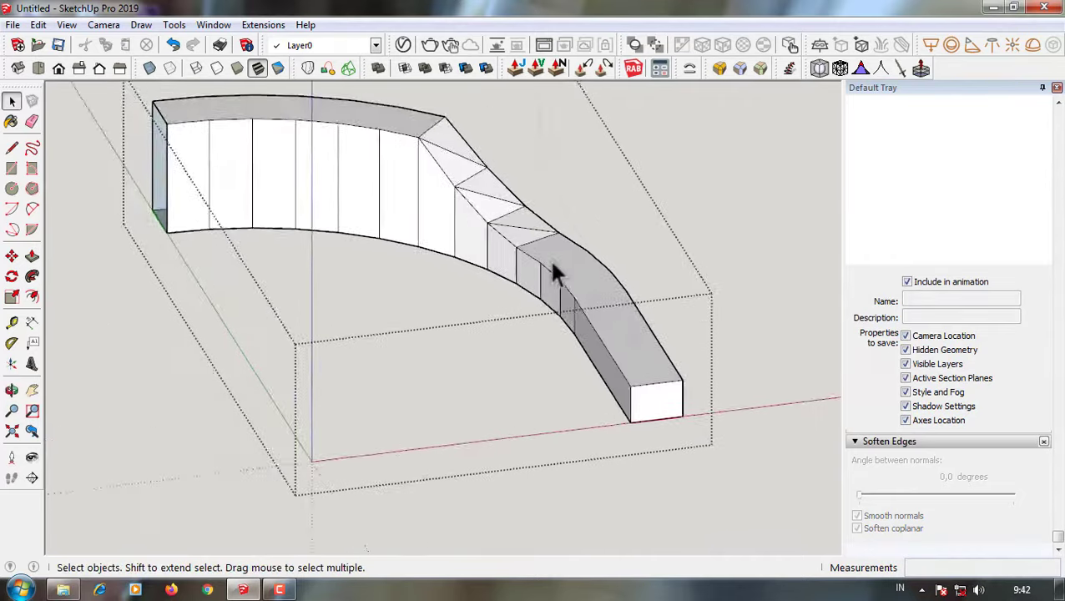
key("l")
scroll(551, 250, "up", 3)
left_click(492, 238)
scroll(392, 250, "up", 2)
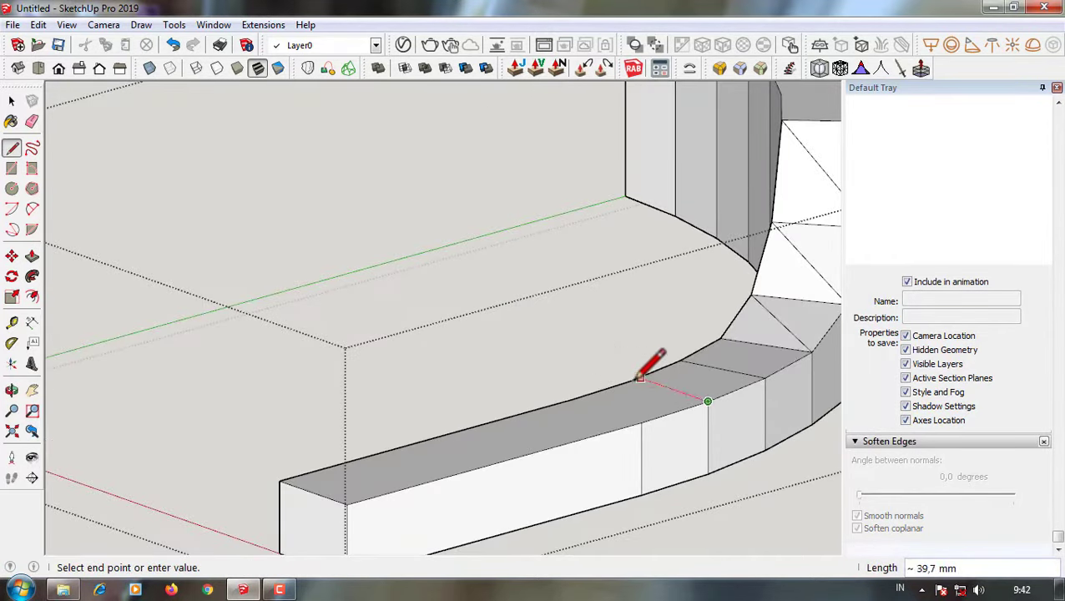
mouse_move(480, 467)
middle_mouse_down()
mouse_move(551, 376)
mouse_move(578, 488)
mouse_move(559, 475)
middle_mouse_up()
scroll(551, 376, "down", 3)
key("space")
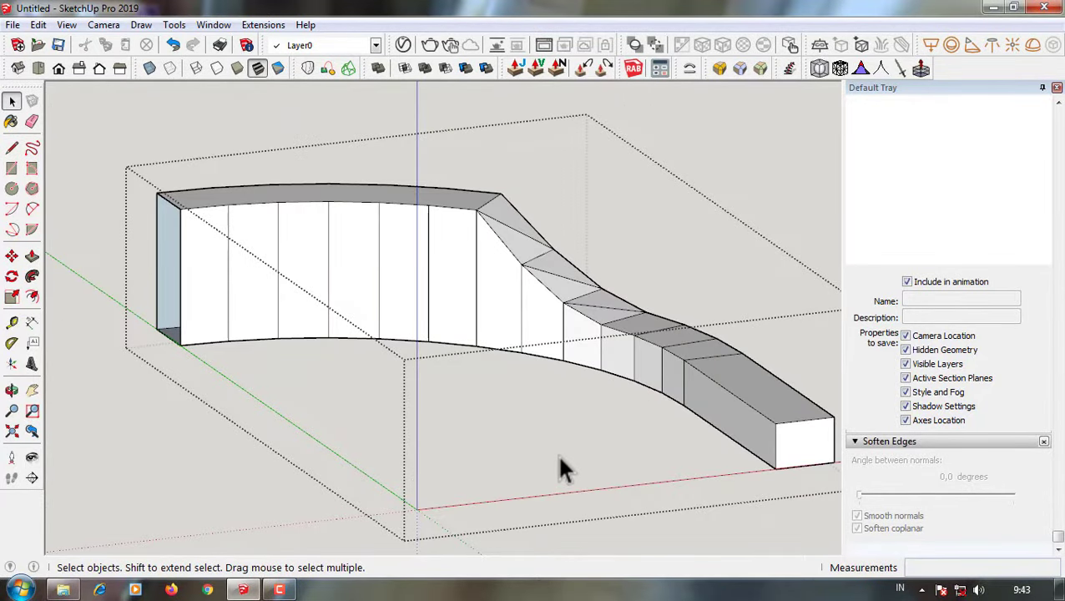
- Draw a 40 mm line across the rail's top, dividing it at a segment joint
mouse_move(559, 457)
middle_mouse_down()
mouse_move(316, 347)
mouse_move(383, 333)
mouse_move(564, 340)
middle_mouse_up()
key("l")
scroll(569, 248, "up", 2)
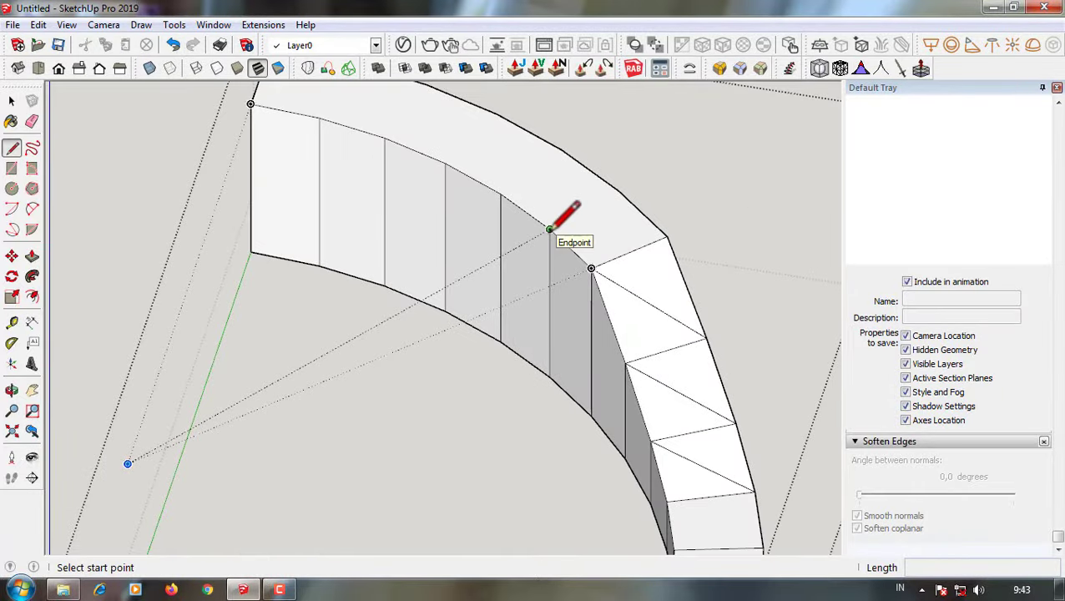
scroll(499, 194, "down", 2)
left_click(499, 194)
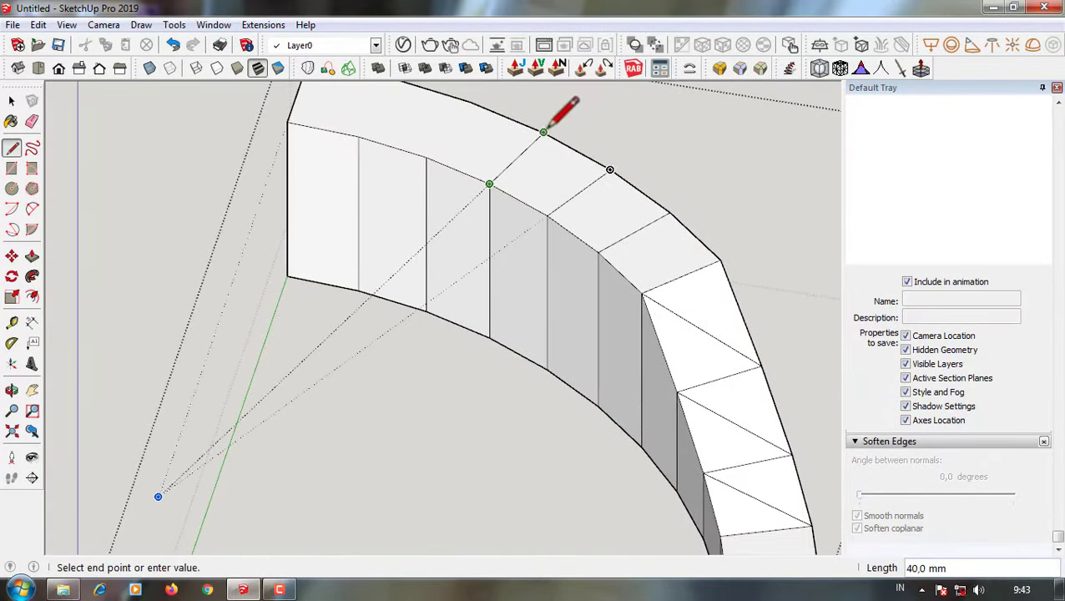
scroll(499, 193, "up", 2)
key("space")
- Select the rail's top edge segments and start copying them downward from the rail's end
scroll(455, 130, "down", 4)
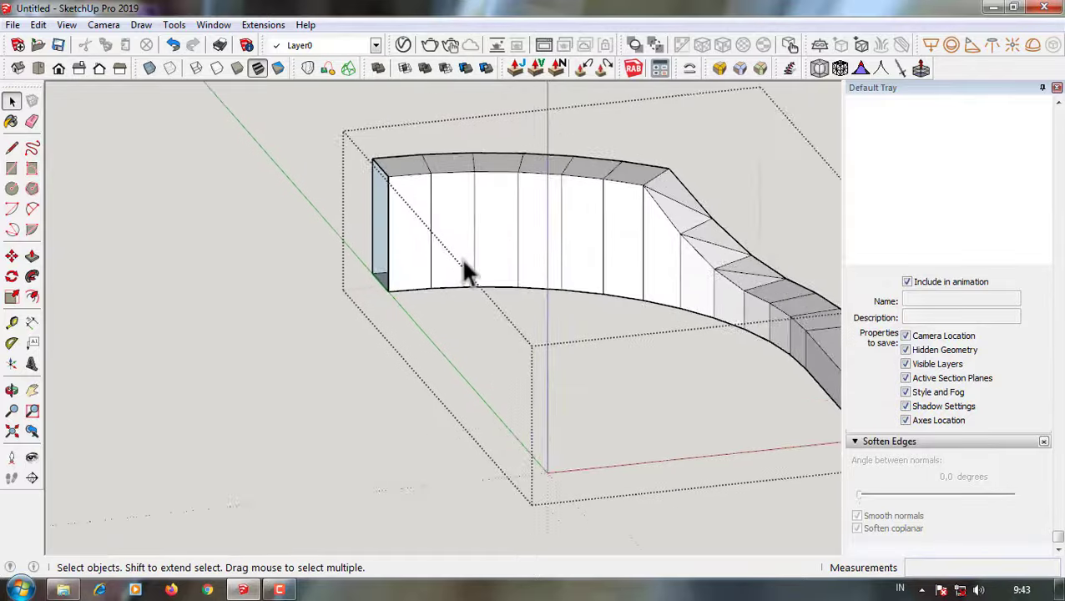
mouse_move(462, 268)
middle_mouse_down()
mouse_move(630, 207)
mouse_move(336, 213)
middle_mouse_up()
left_click(342, 207)
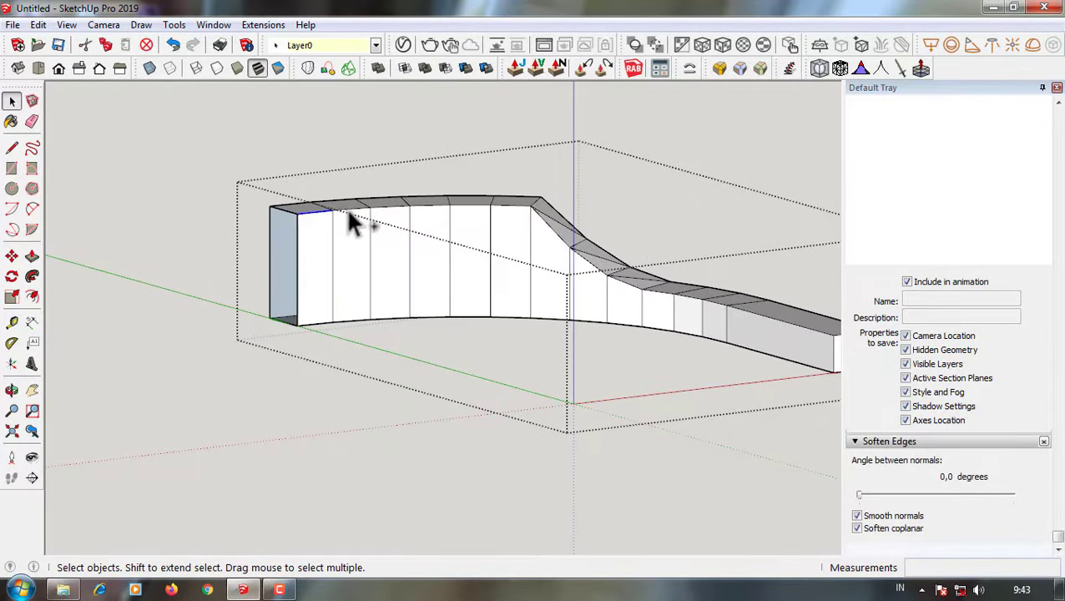
scroll(542, 263, "up", 1)
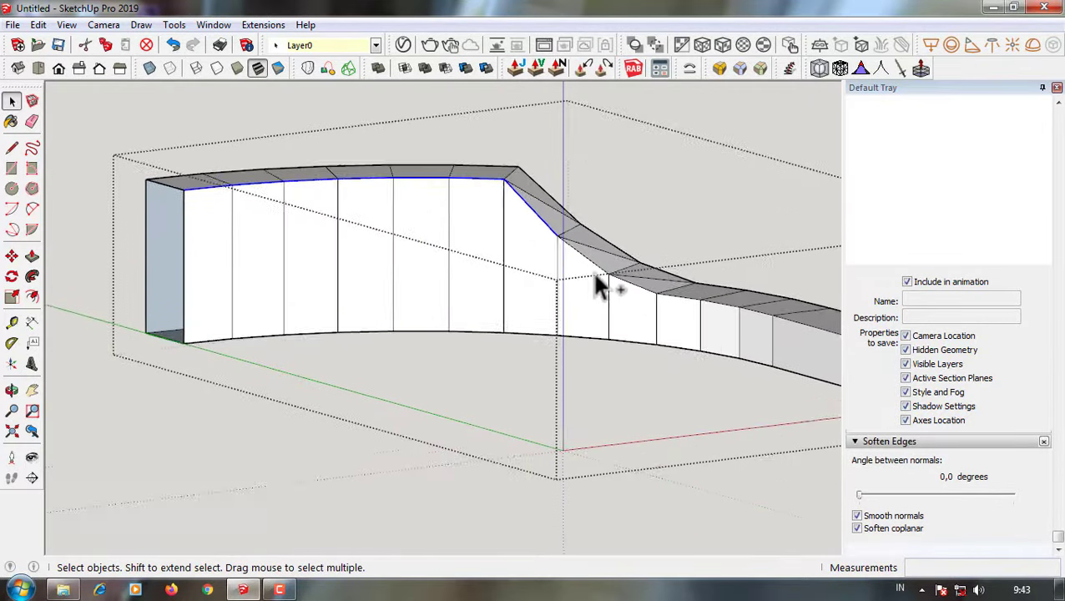
scroll(650, 296, "up", 1)
scroll(607, 323, "up", 1)
scroll(680, 316, "down", 3)
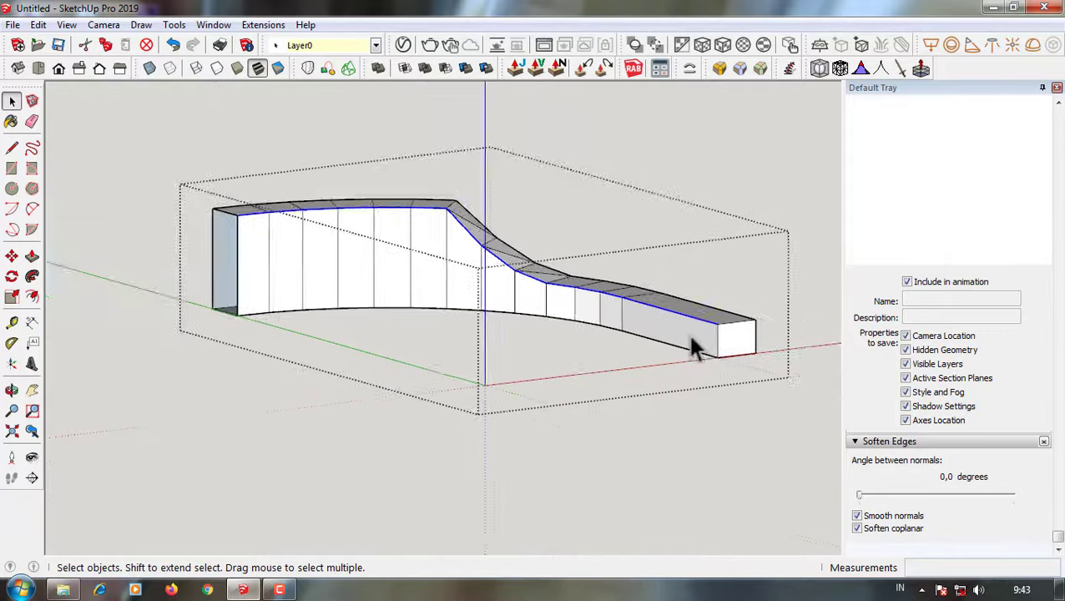
scroll(695, 345, "up", 4)
key("m")
key("ctrl")
left_click(711, 307)
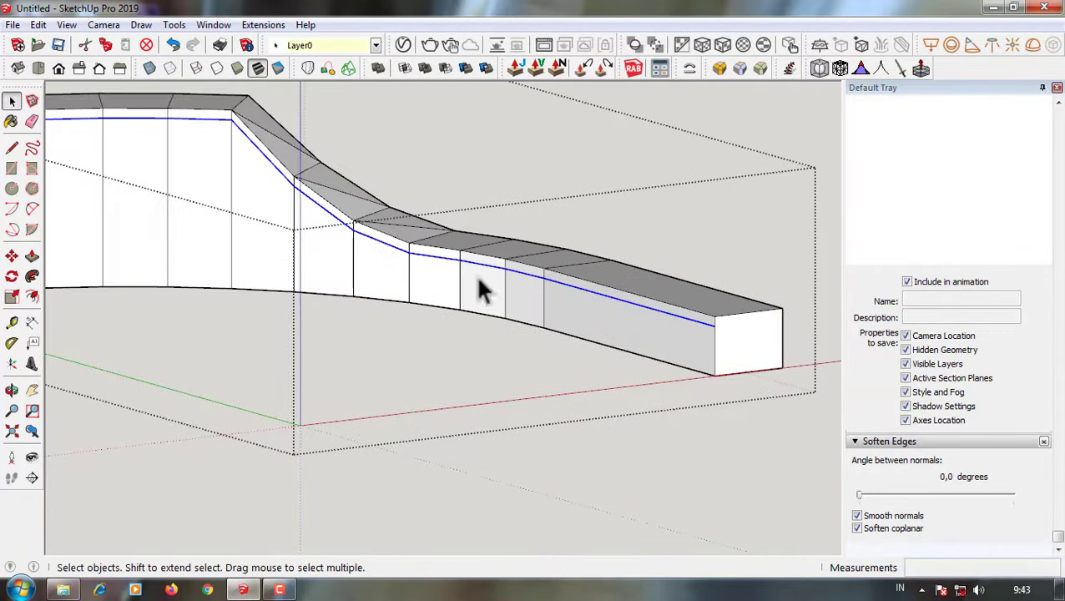
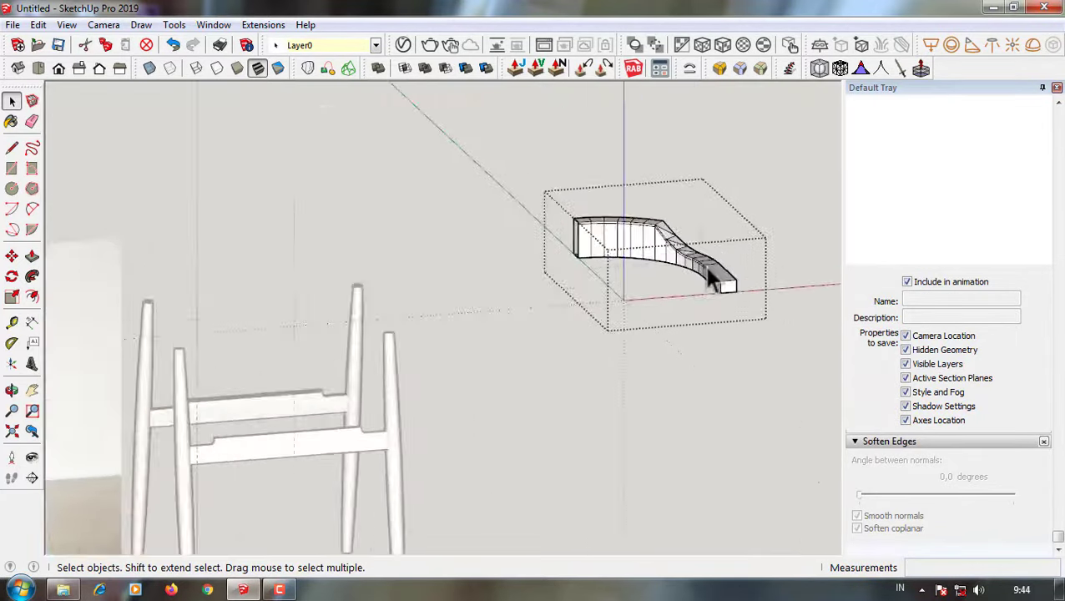
- Copy the armrest's bottom curved edge 5 mm upward
mouse_move(709, 281)
middle_mouse_down()
mouse_move(417, 272)
mouse_move(333, 242)
mouse_move(567, 367)
middle_mouse_up()
left_click(568, 367)
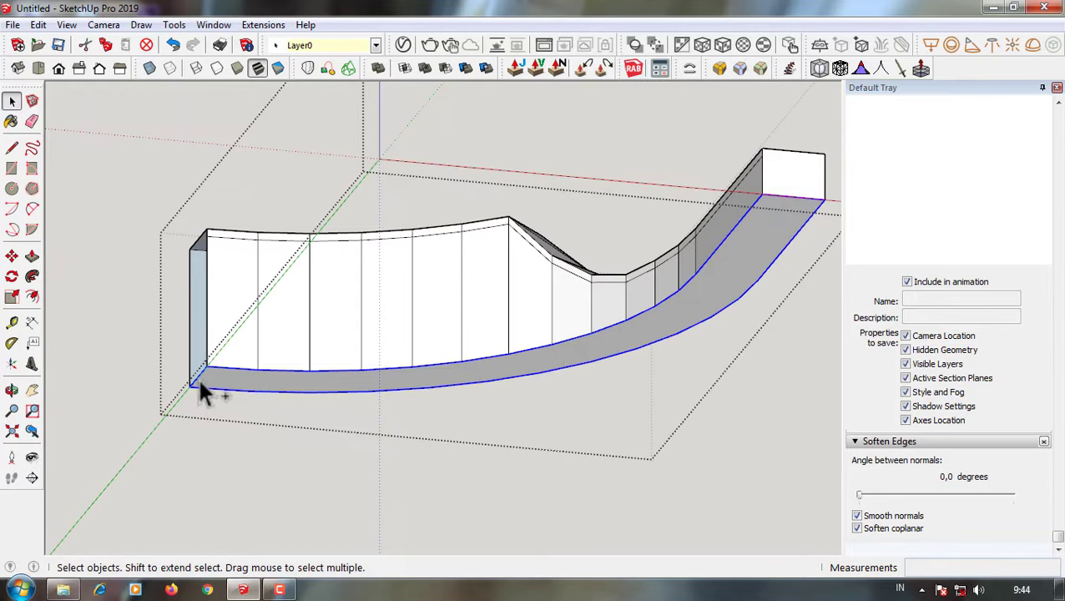
key("m")
scroll(768, 194, "up", 5)
key("ctrl")
left_click(769, 195)
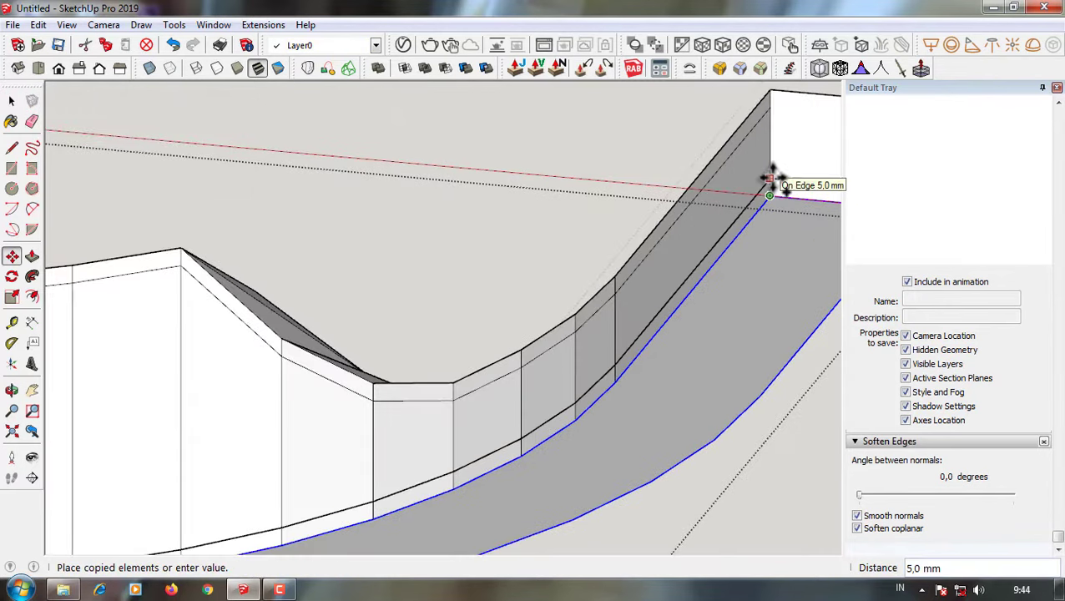
scroll(770, 184, "down", 5)
key("space")
- Draw a line across the armrest's end face at the 5 mm offset
middle_click_drag(568, 328, 590, 349)
scroll(590, 349, "up", 2)
key("l")
left_click(591, 302)
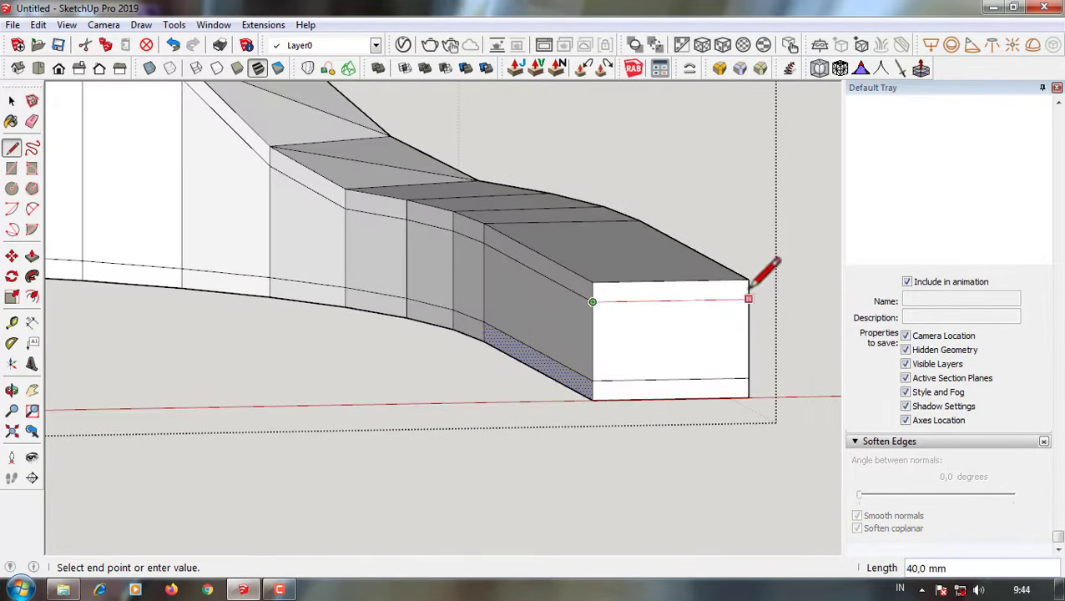
left_click(750, 285)
- Orbit and zoom around the curved armrest to inspect it from the front
middle_click_drag(750, 285, 404, 319)
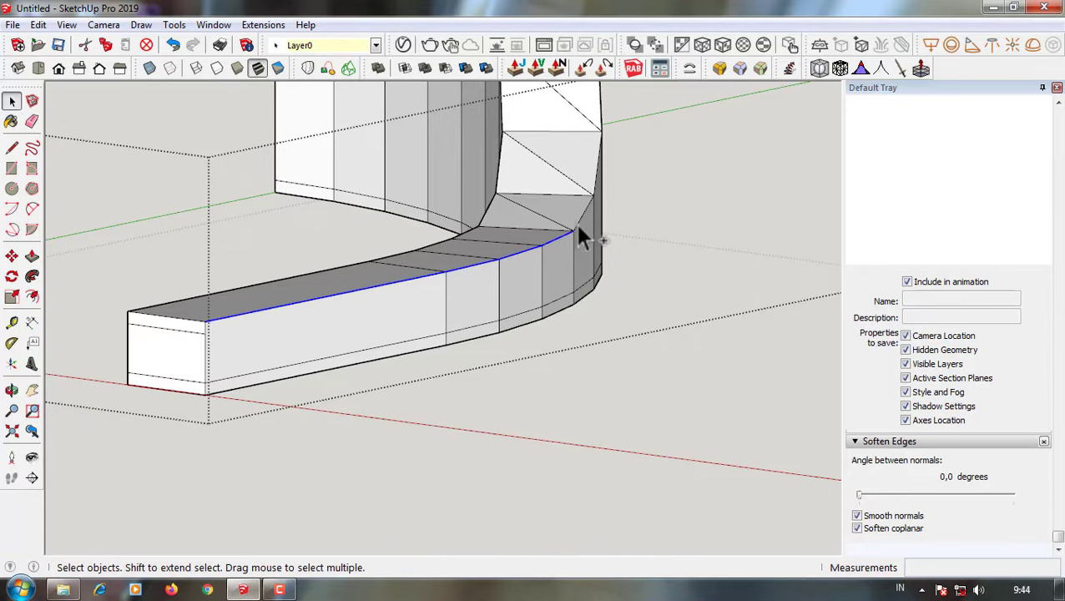
scroll(581, 238, "up", 3)
scroll(645, 198, "down", 3)
scroll(704, 171, "up", 3)
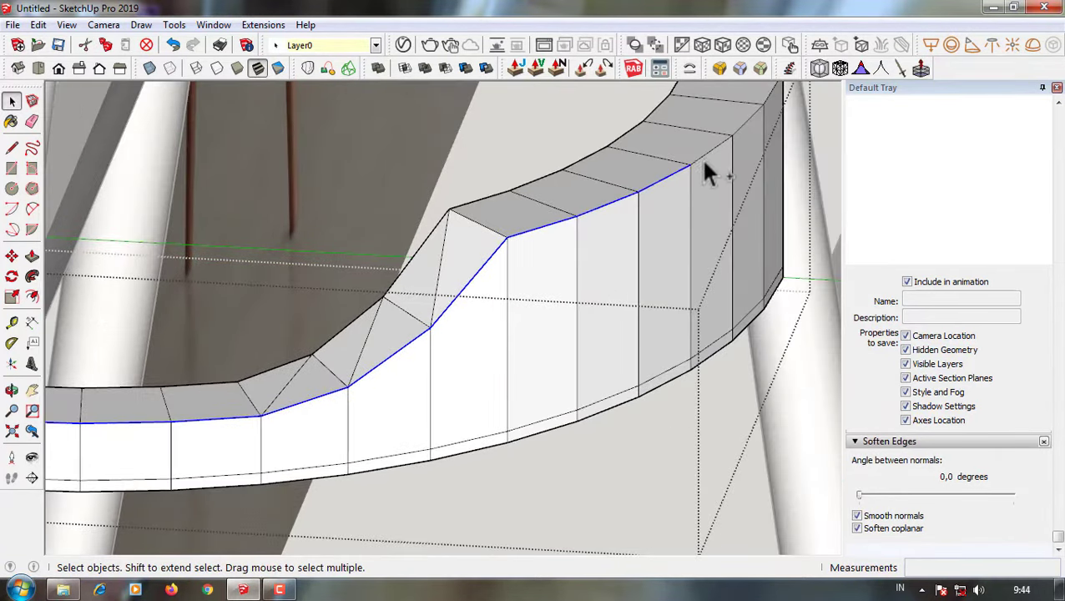
scroll(707, 213, "down", 3)
scroll(696, 131, "up", 5)
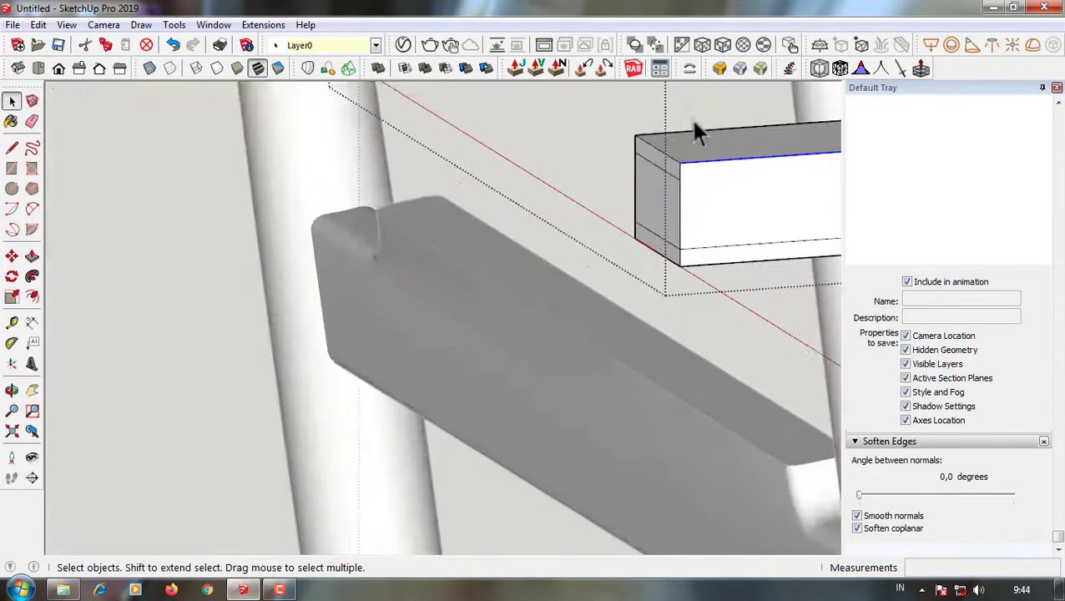
key("m")
scroll(286, 383, "down", 2)
key("space")
scroll(286, 382, "down", 3)
scroll(193, 345, "down", 2)
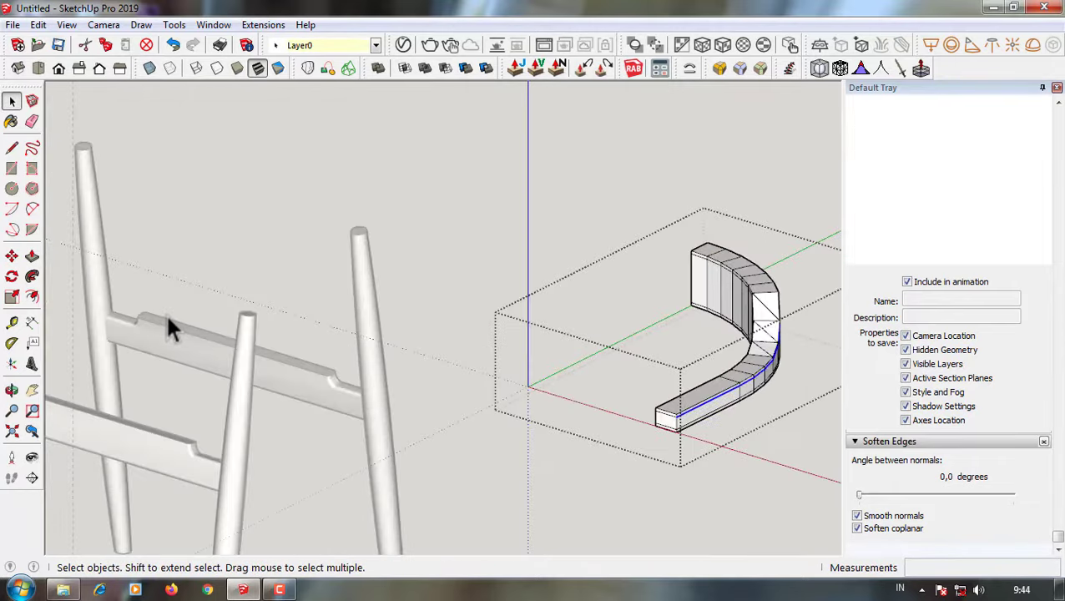
scroll(446, 304, "up", 2)
mouse_move(446, 305)
middle_mouse_down()
mouse_move(723, 242)
mouse_move(563, 131)
middle_mouse_up()
scroll(630, 309, "up", 3)
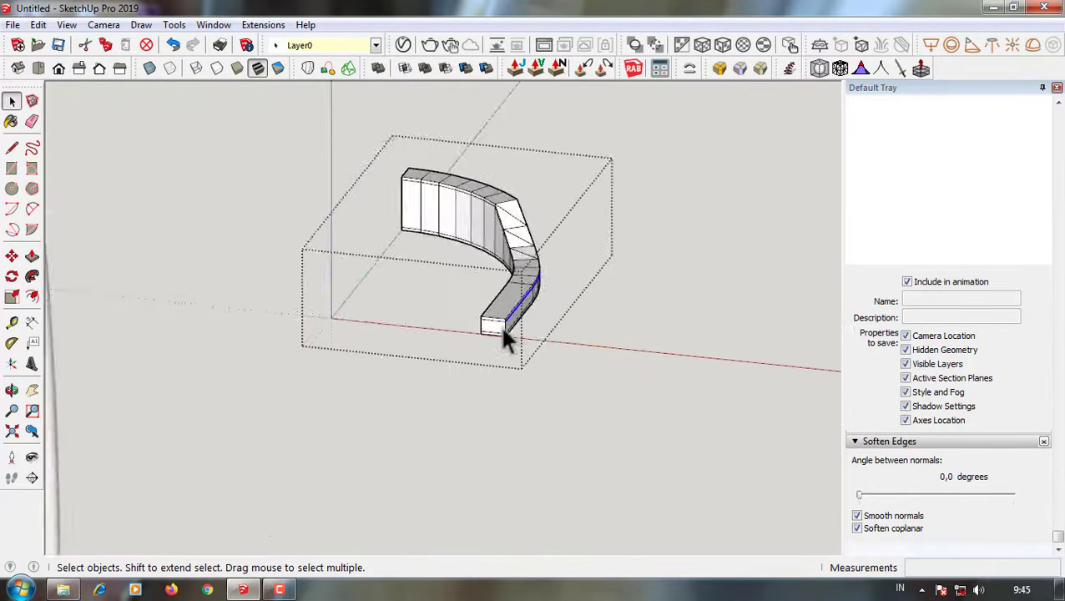
scroll(503, 337, "up", 3)
- Copy the curved armrest's top edge 5 mm inward
middle_click_drag(428, 308, 665, 280)
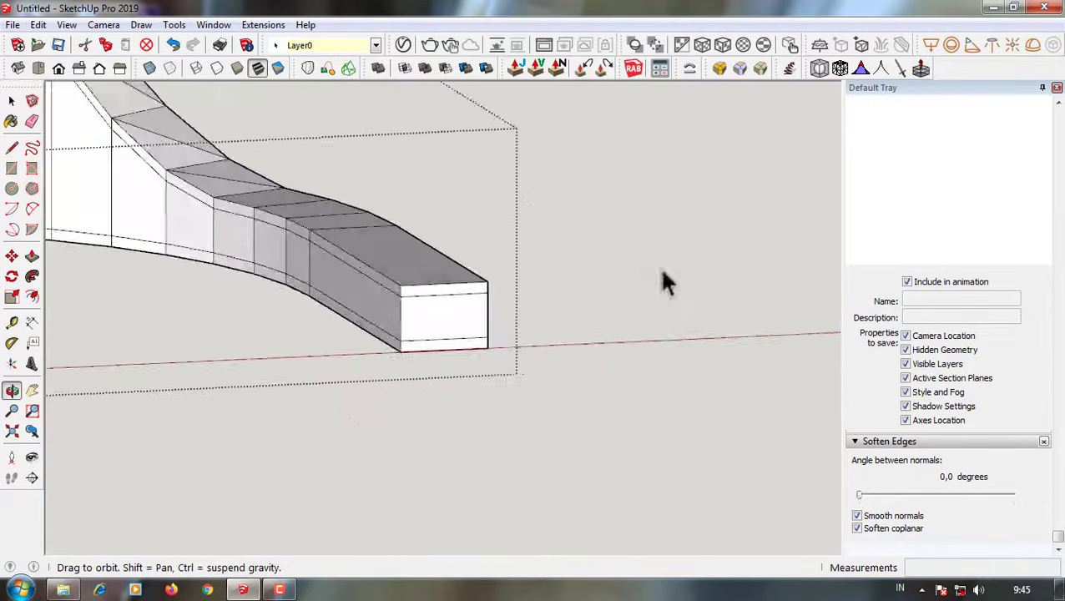
scroll(463, 265, "down", 3)
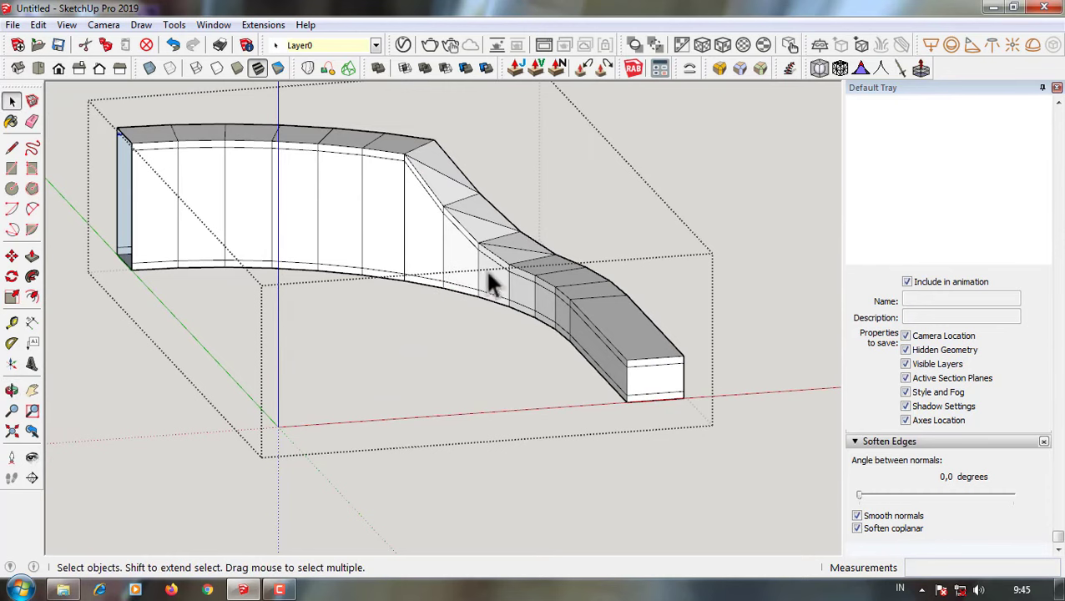
middle_click_drag(489, 273, 570, 360)
key("space")
mouse_move(610, 354)
middle_mouse_down()
mouse_move(582, 404)
mouse_move(602, 426)
middle_mouse_up()
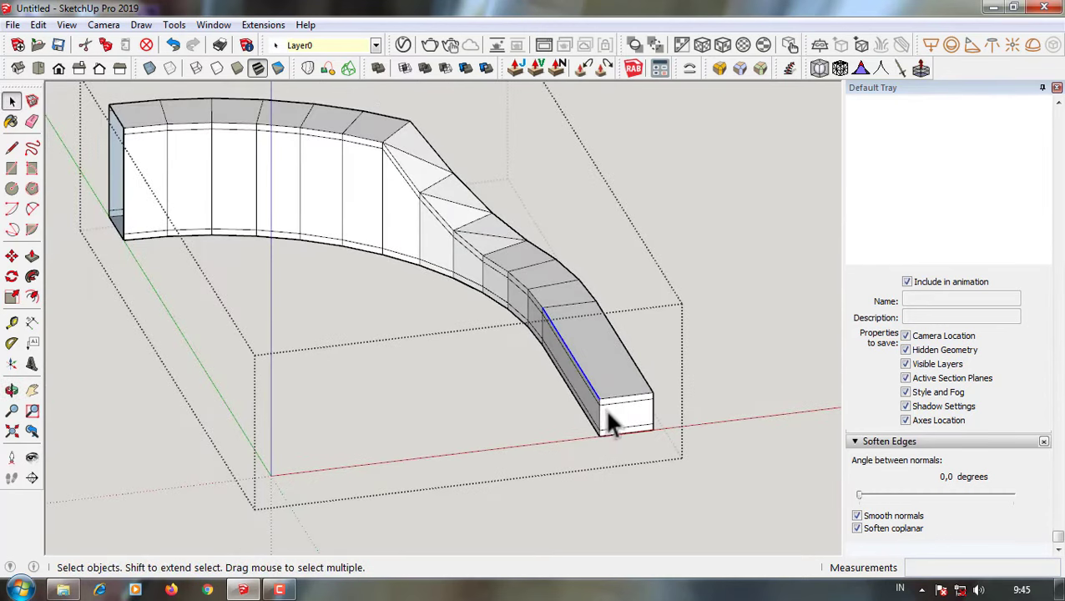
scroll(613, 422, "up", 2)
scroll(614, 409, "up", 3)
key("m")
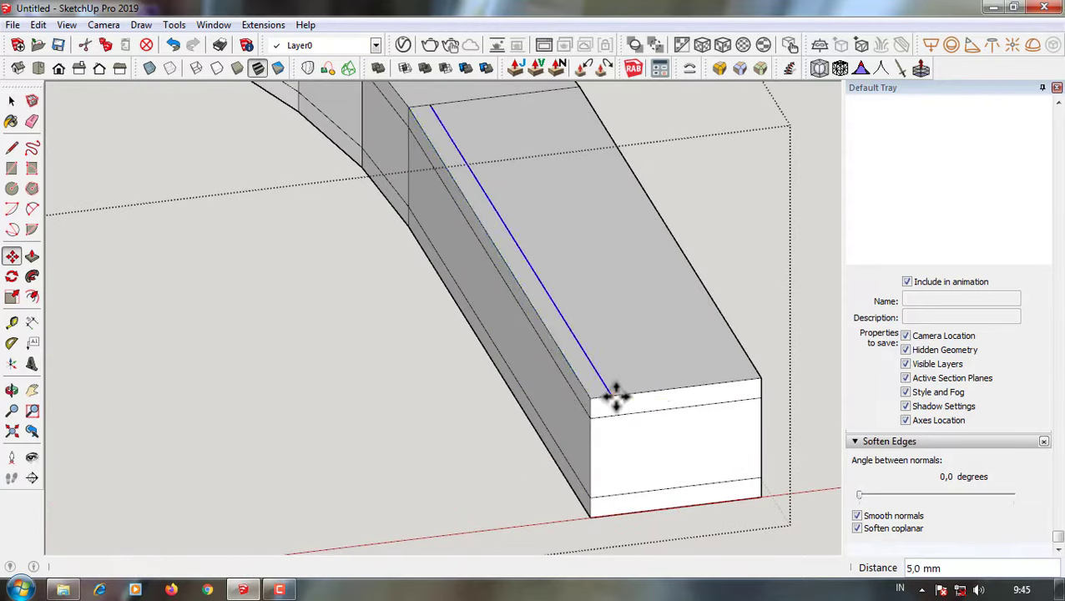
mouse_move(615, 398)
middle_mouse_down()
mouse_move(563, 313)
mouse_move(487, 231)
middle_mouse_up()
key("m")
scroll(584, 317, "up", 3)
key("space")
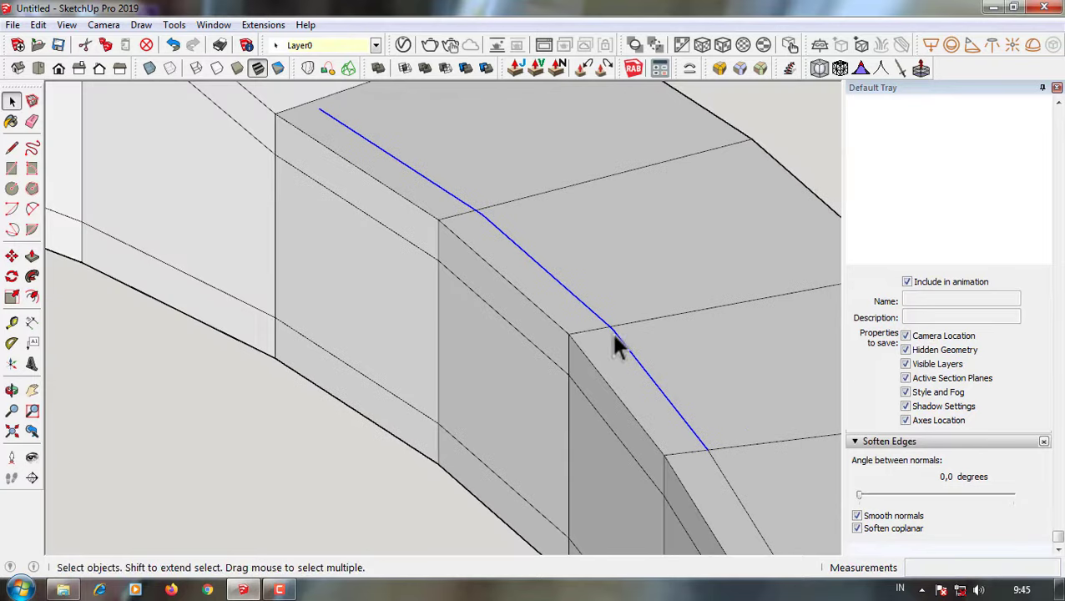
- Draw a short line joining a segment corner across the 5 mm strip
scroll(616, 345, "down", 3)
middle_click_drag(577, 340, 678, 419)
key("l")
scroll(581, 319, "up", 2)
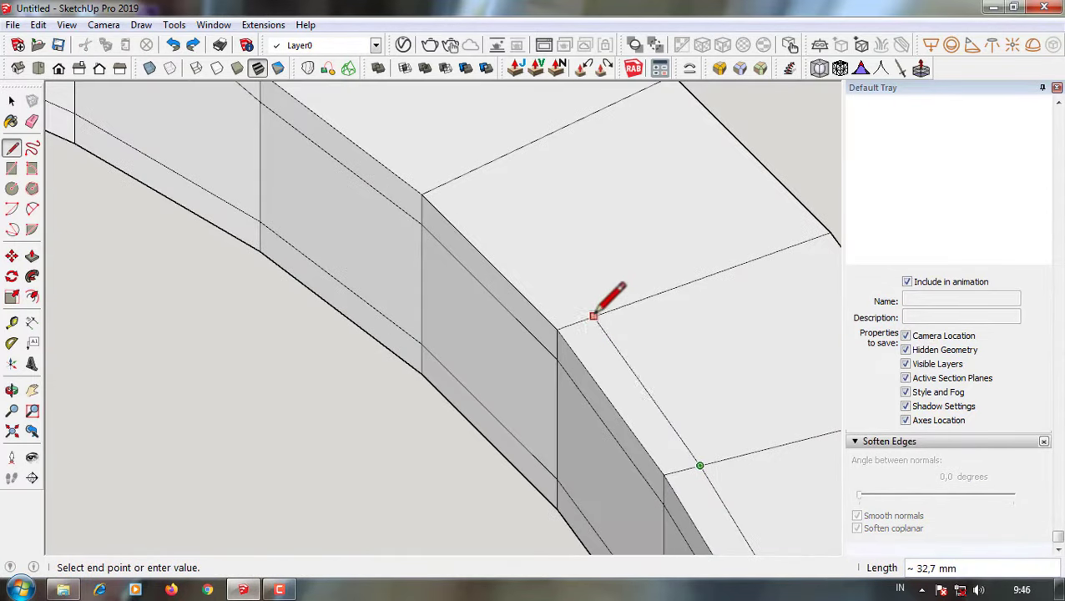
left_click(445, 182)
scroll(466, 171, "down", 2)
key("Escape")
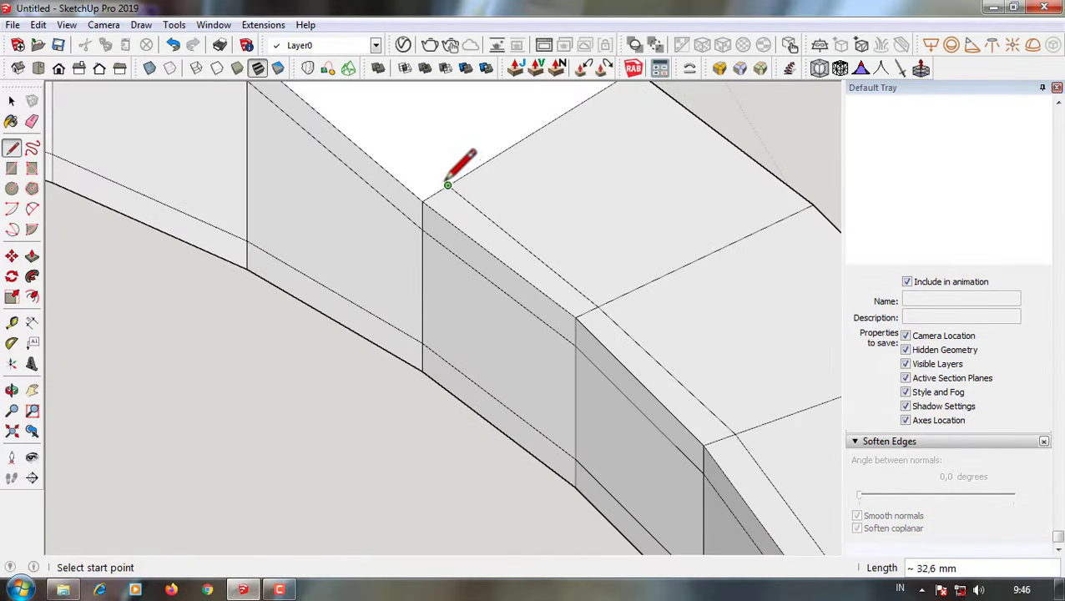
left_click(446, 179)
scroll(517, 241, "up", 3)
scroll(521, 252, "down", 3)
scroll(452, 178, "down", 2)
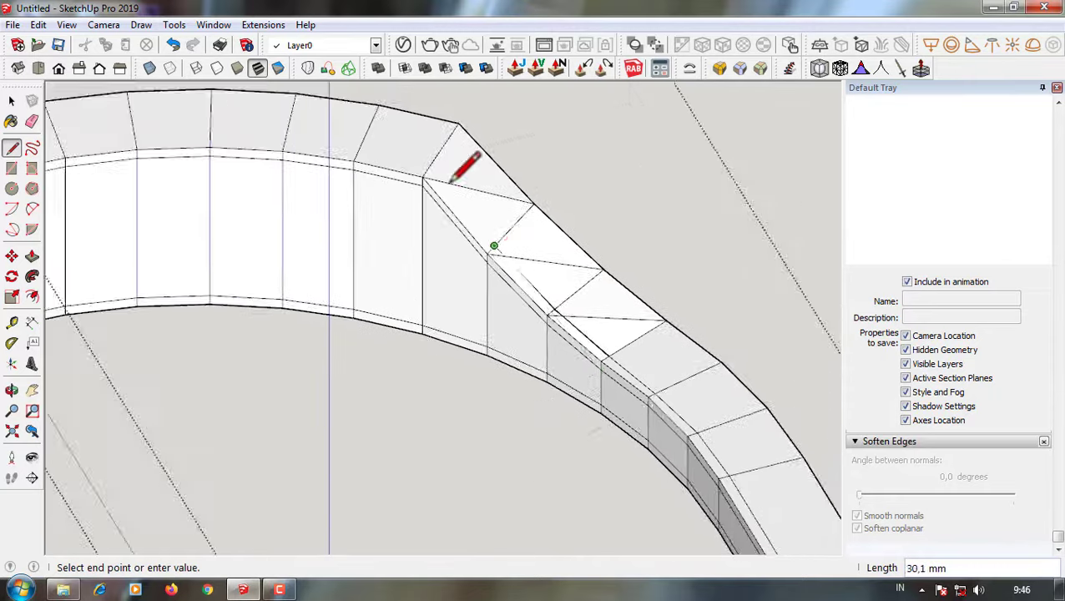
scroll(373, 164, "up", 2)
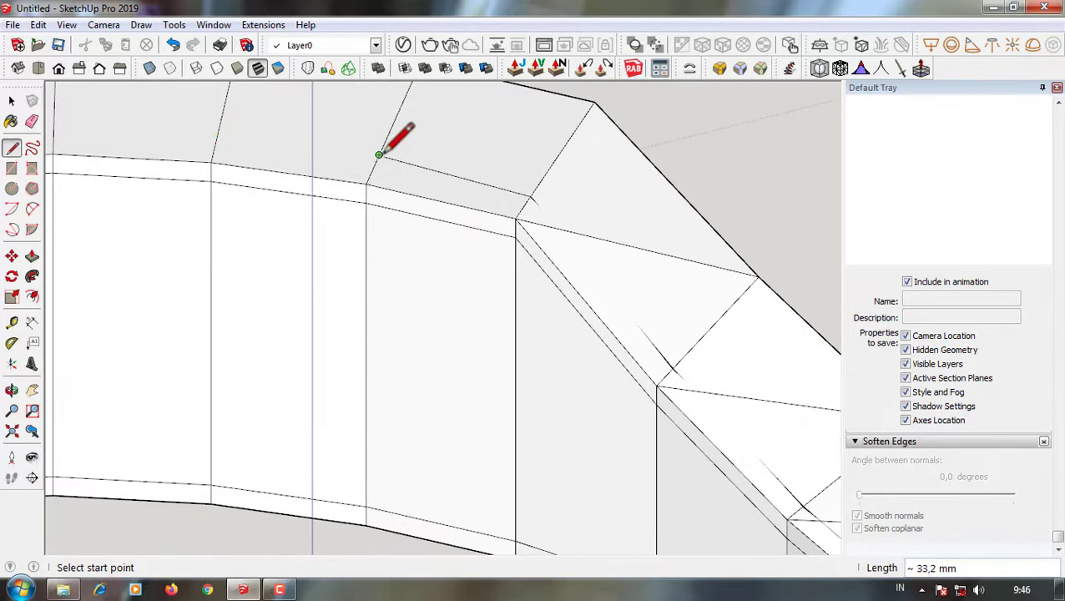
- Draw a connecting line from the beam top to its corner edge
left_click(217, 134)
scroll(250, 121, "down", 2)
scroll(350, 117, "up", 2)
scroll(234, 129, "down", 1)
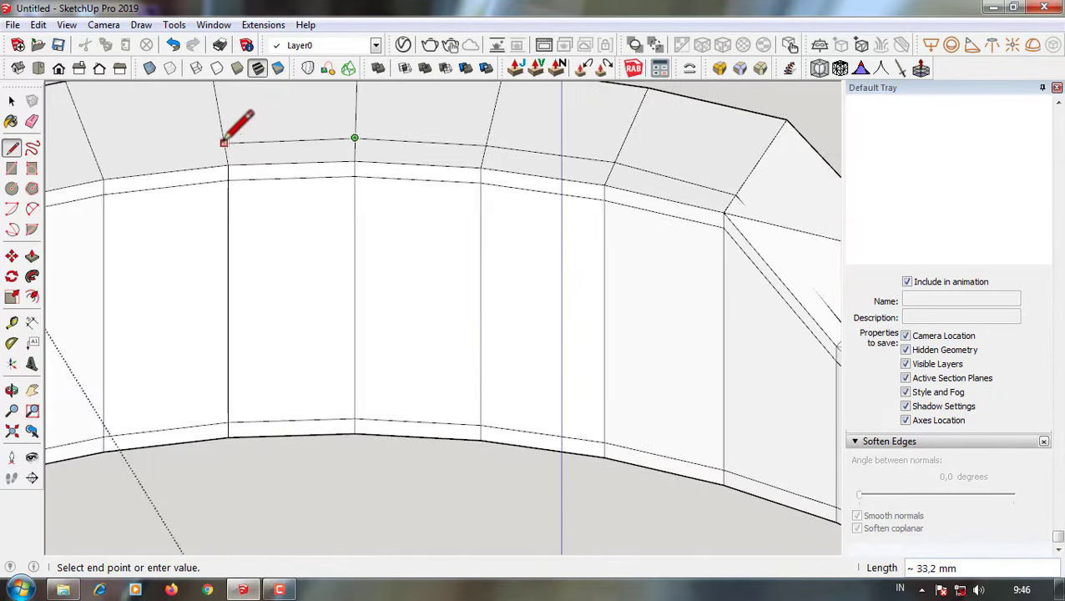
scroll(158, 142, "down", 1)
scroll(175, 144, "down", 2)
scroll(142, 146, "up", 2)
scroll(117, 147, "up", 2)
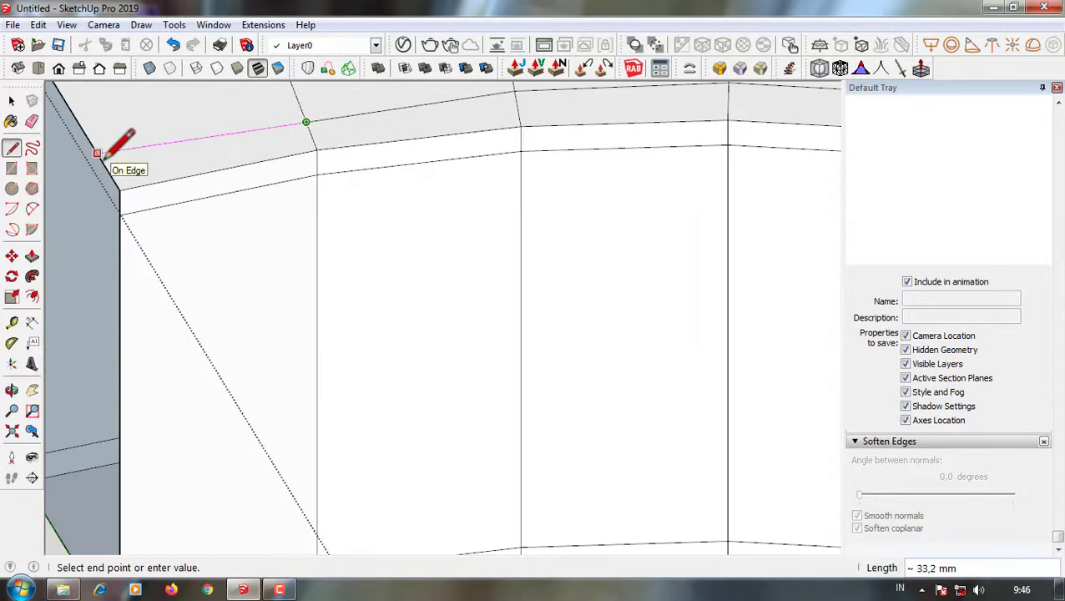
scroll(110, 155, "up", 1)
left_click(106, 164)
scroll(107, 165, "down", 3)
- Orbit around the beam and start erasing the stray edges
middle_click_drag(286, 292, 507, 221)
scroll(506, 221, "up", 3)
key("e")
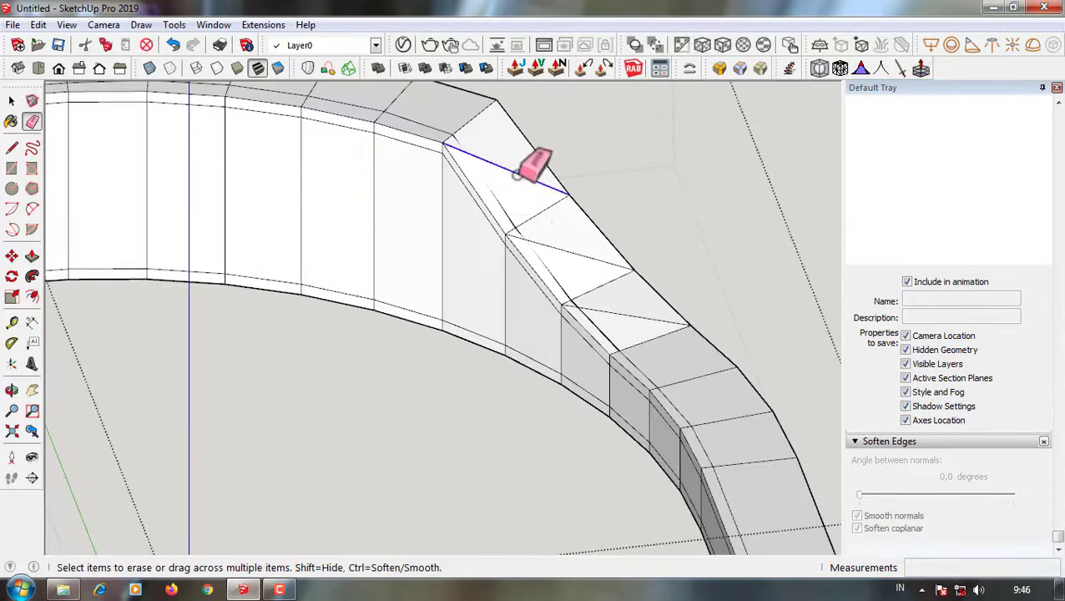
scroll(635, 311, "down", 2)
scroll(500, 251, "down", 5)
- Erase the stray diagonal edge on the beam top, abandoning two trial line starts
left_click(38, 67)
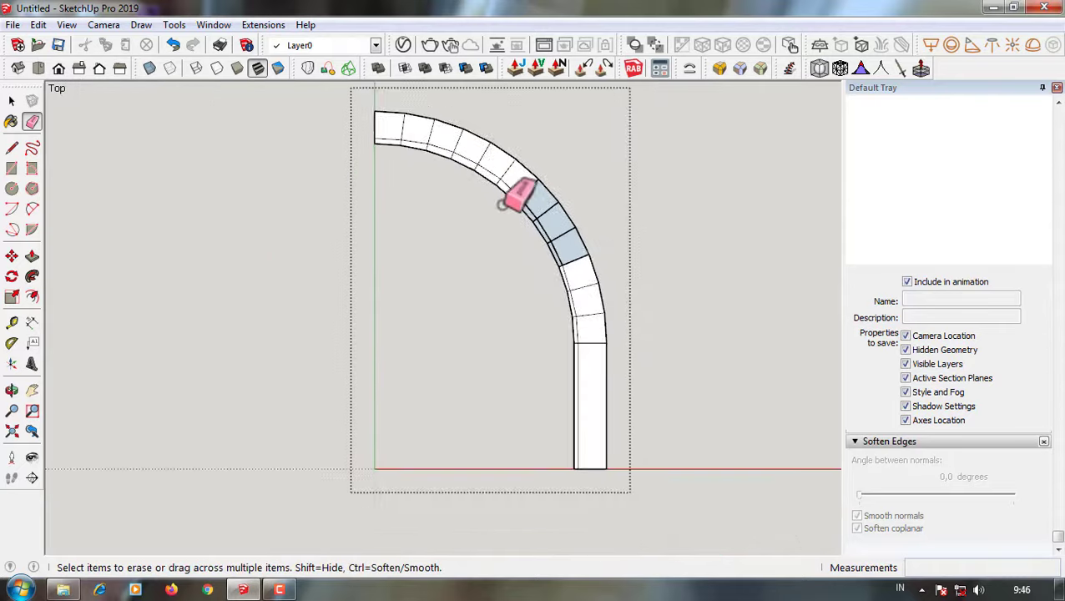
scroll(392, 134, "up", 5)
scroll(385, 131, "up", 1)
key("m")
scroll(376, 127, "up", 2)
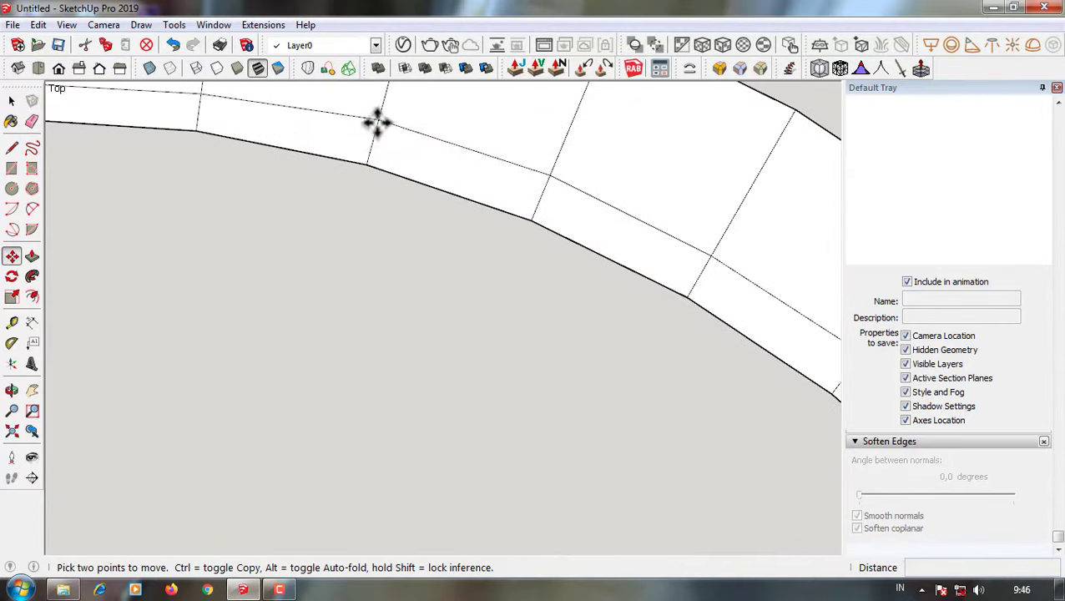
scroll(466, 285, "down", 2)
key("space")
scroll(339, 185, "up", 2)
key("l")
left_click(296, 173)
scroll(431, 209, "up", 2)
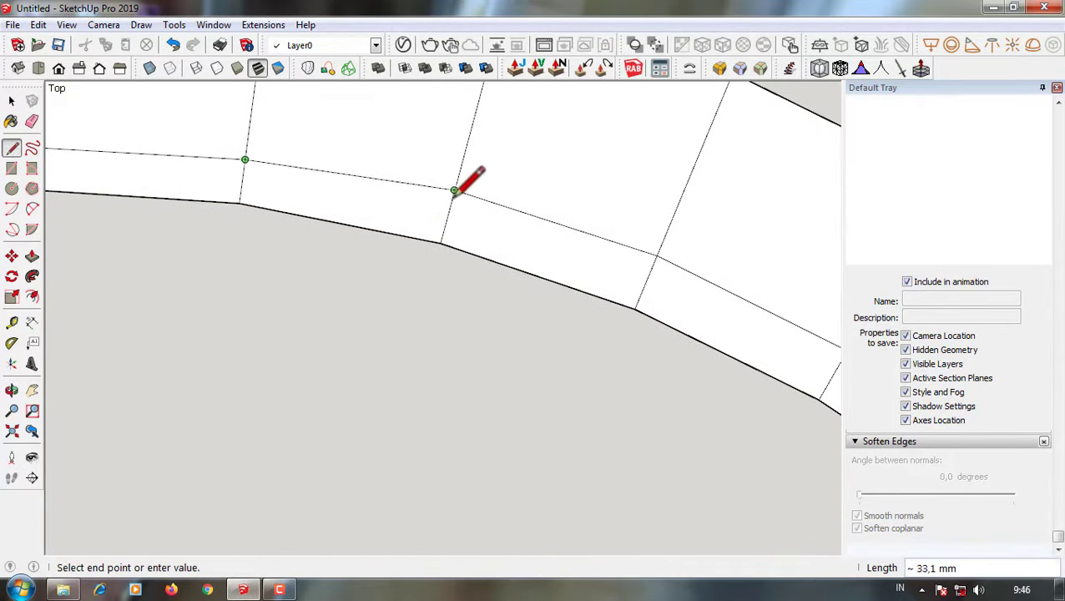
scroll(652, 268, "down", 2)
scroll(663, 302, "up", 2)
scroll(711, 319, "down", 2)
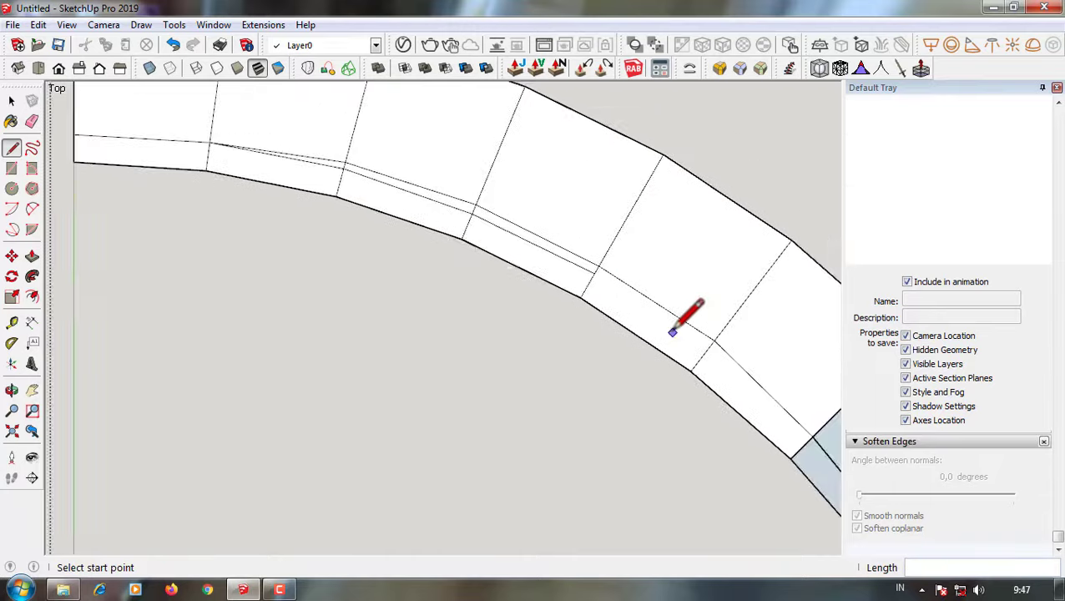
left_click(675, 330)
scroll(675, 331, "up", 3)
key("Escape")
scroll(542, 217, "down", 3)
scroll(704, 368, "down", 2)
key("e")
scroll(623, 266, "up", 2)
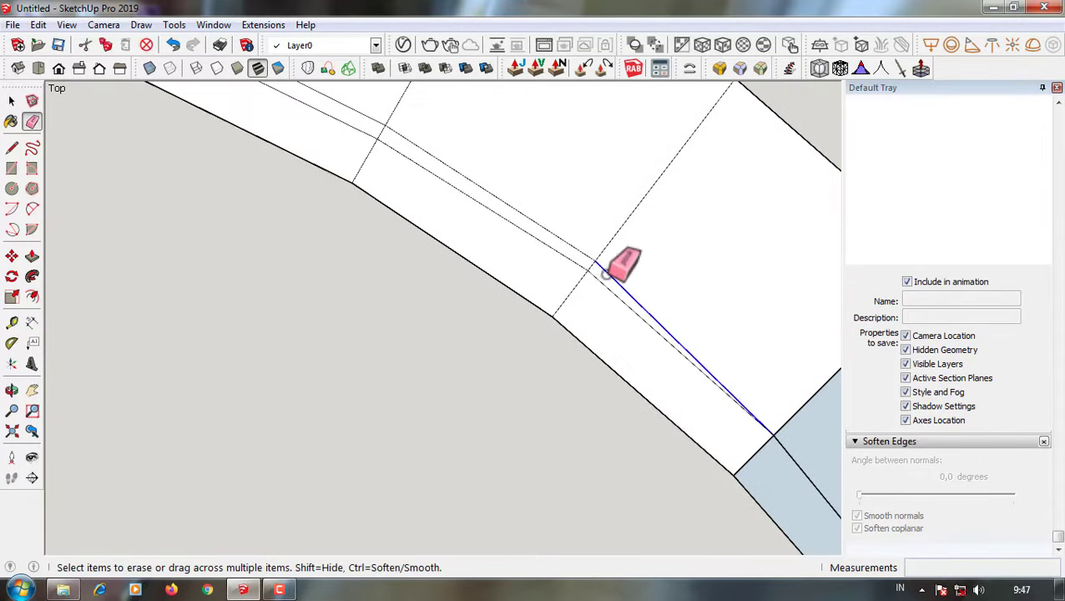
scroll(429, 167, "down", 2)
scroll(428, 166, "down", 2)
scroll(447, 208, "down", 2)
key("space")
scroll(561, 266, "down", 2)
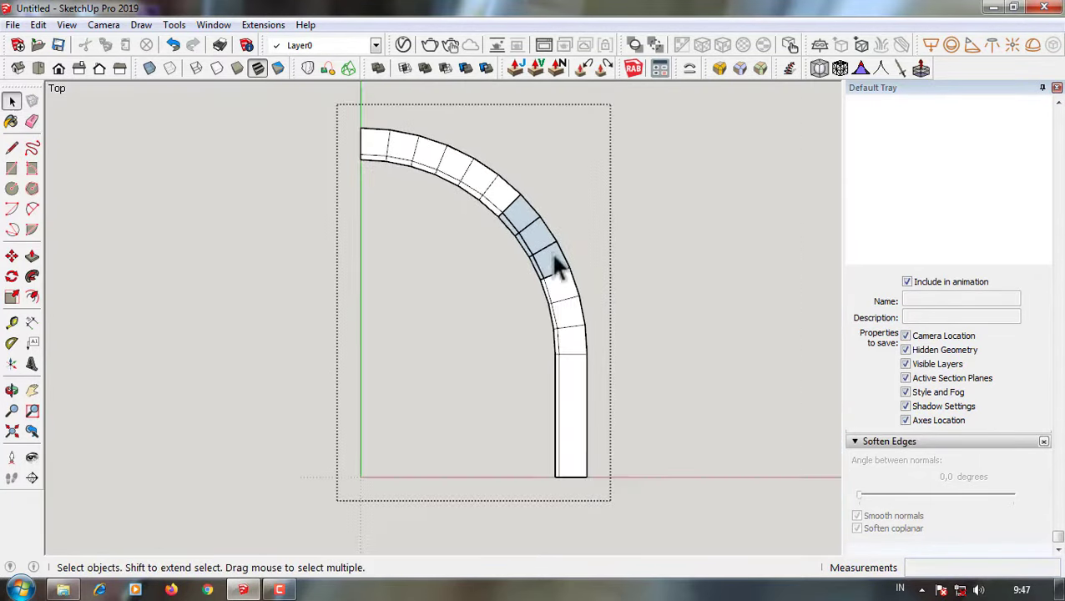
scroll(575, 313, "up", 2)
- Draw the first diagonal lines splitting the rail face at the straight section
key("l")
scroll(556, 430, "up", 2)
left_click(549, 368)
scroll(518, 210, "up", 1)
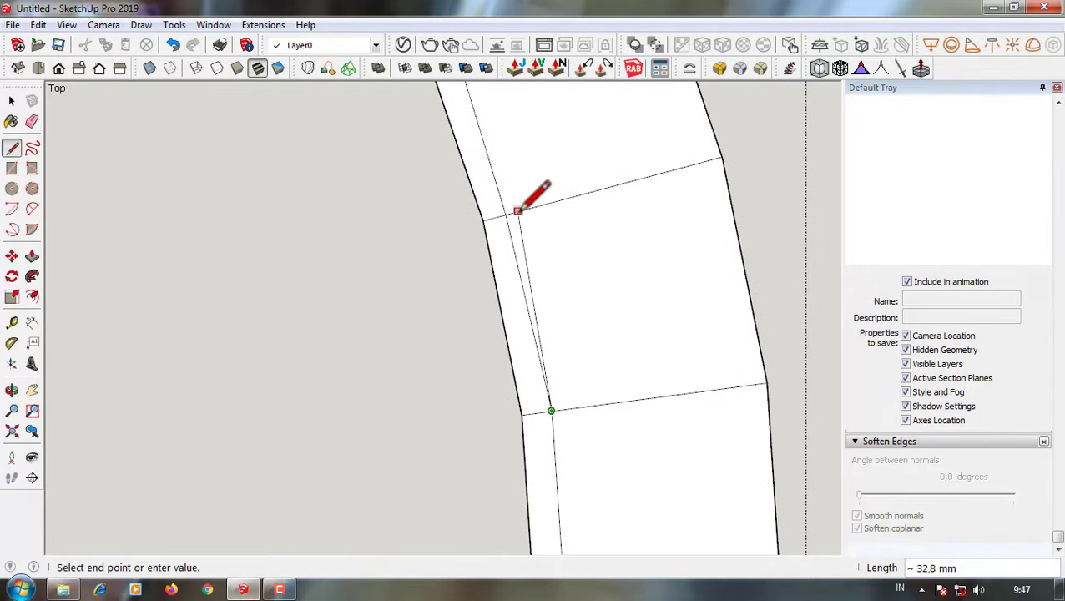
key("e")
scroll(558, 317, "up", 2)
key("space")
scroll(340, 210, "down", 3)
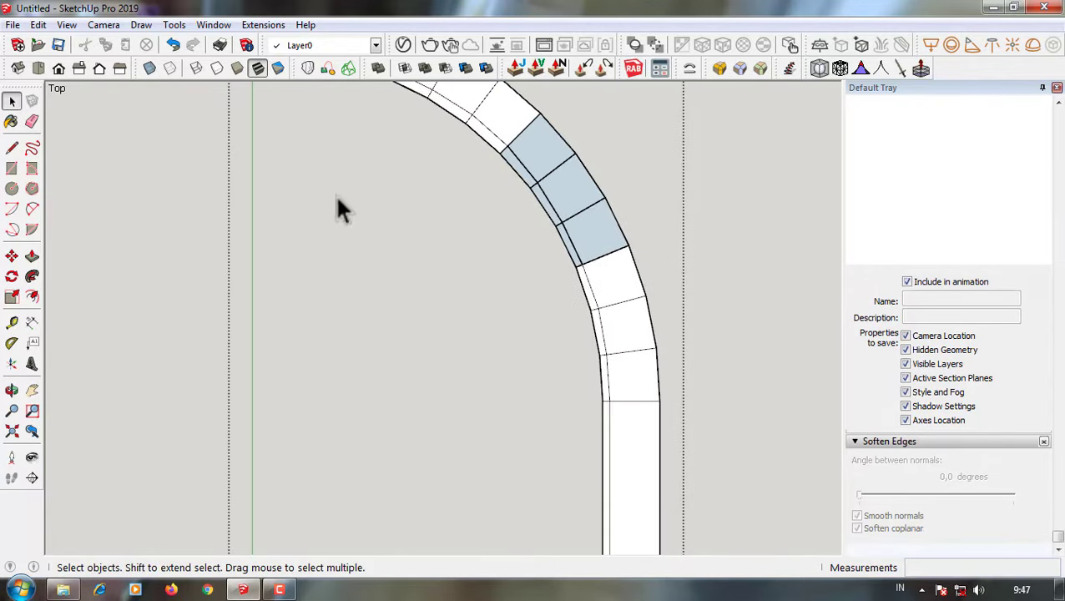
scroll(626, 480, "down", 2)
key("m")
scroll(613, 475, "up", 2)
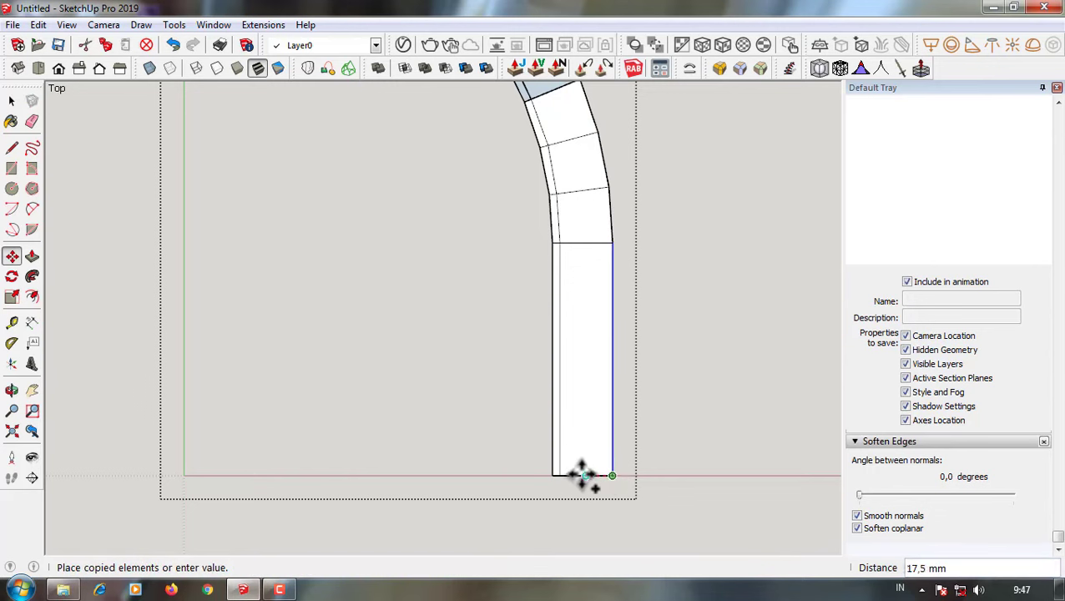
key("l")
scroll(609, 400, "up", 1)
left_click(620, 411)
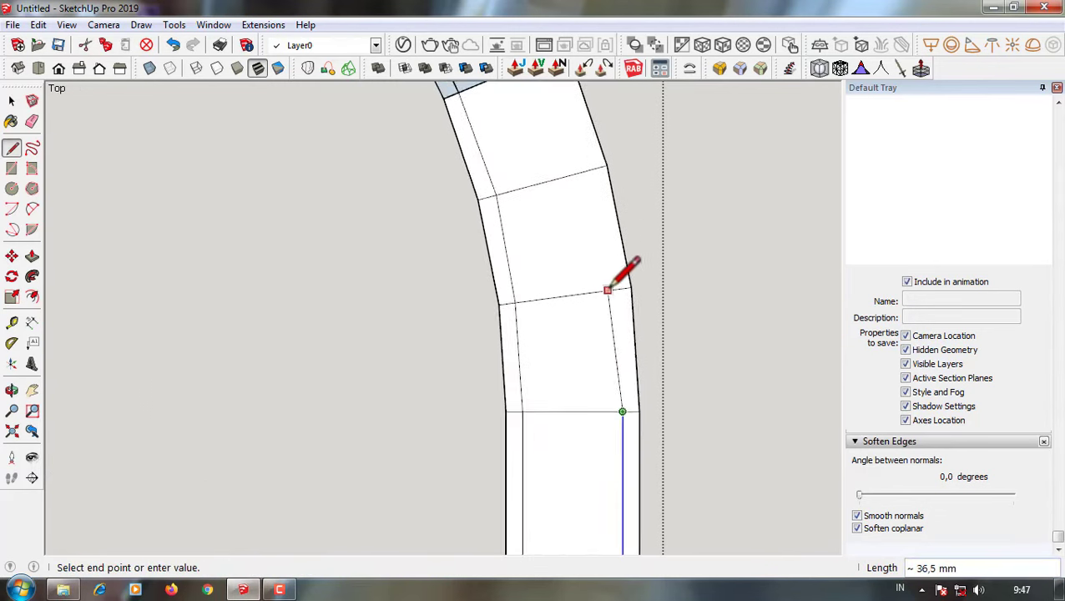
scroll(618, 334, "up", 1)
left_click(598, 203)
scroll(565, 135, "down", 1)
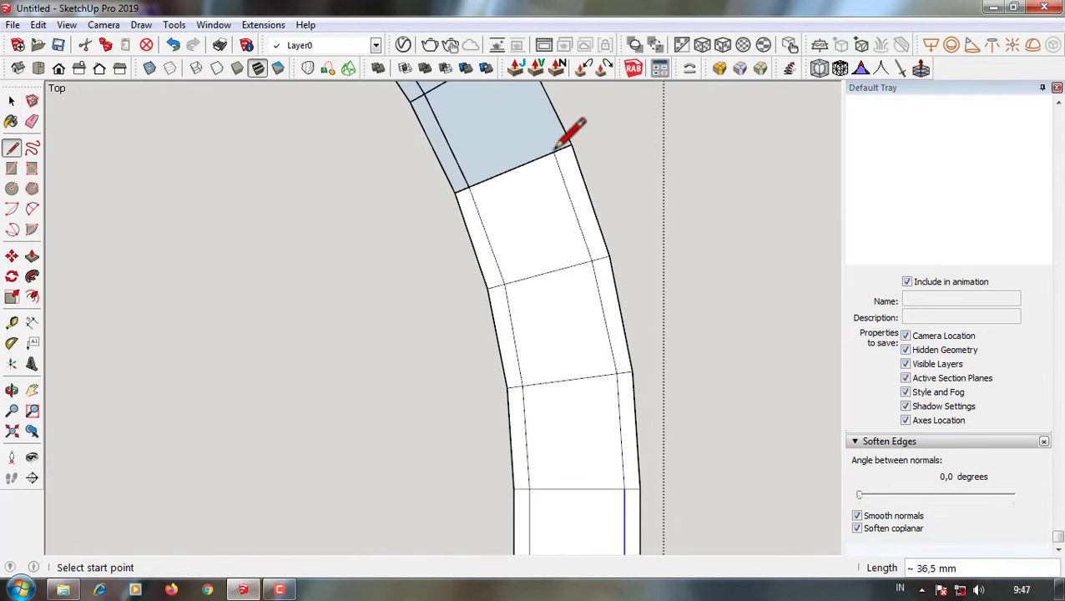
left_click(588, 245)
left_click(517, 314)
- Continue adding diagonal dividing lines around the curve to the rail's upright end
middle_click_drag(550, 167, 608, 307, "shift")
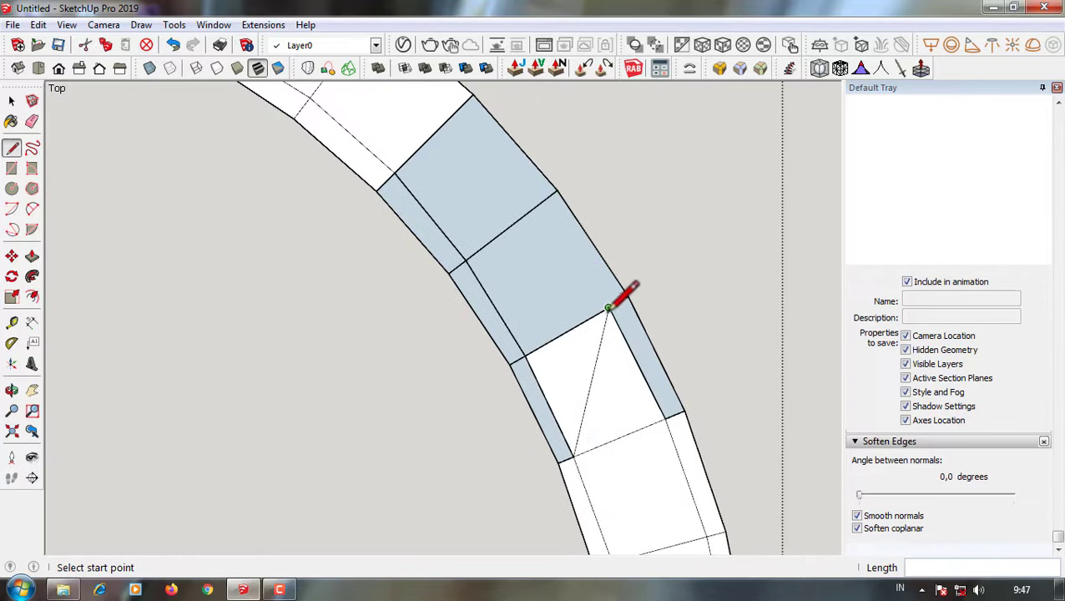
left_click(539, 202)
scroll(584, 258, "down", 1)
scroll(625, 309, "up", 1)
left_click(620, 309)
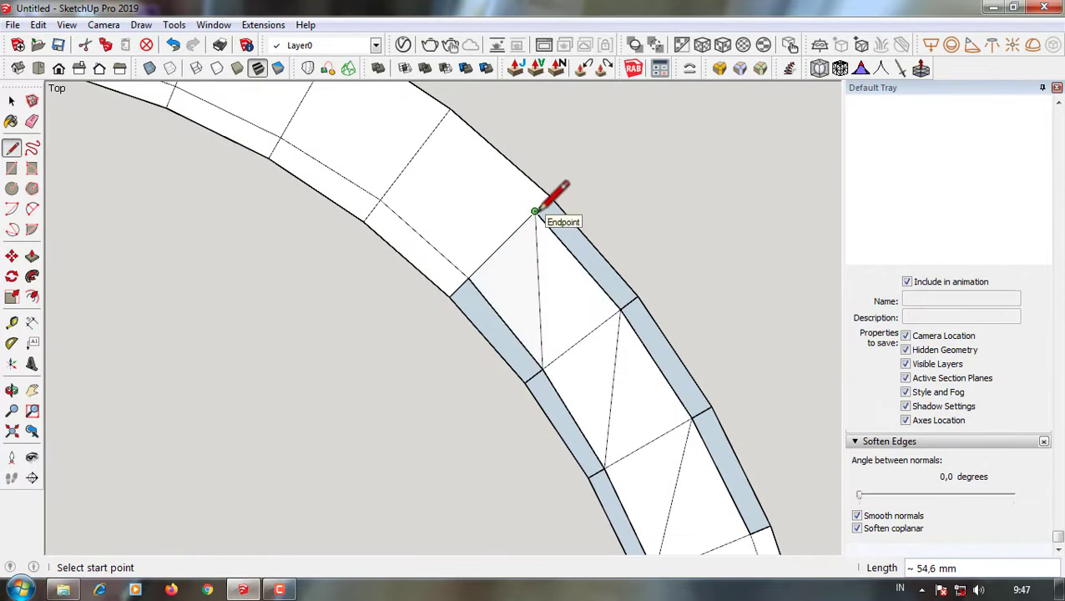
scroll(711, 406, "down", 1)
scroll(653, 427, "up", 1)
left_click(612, 353)
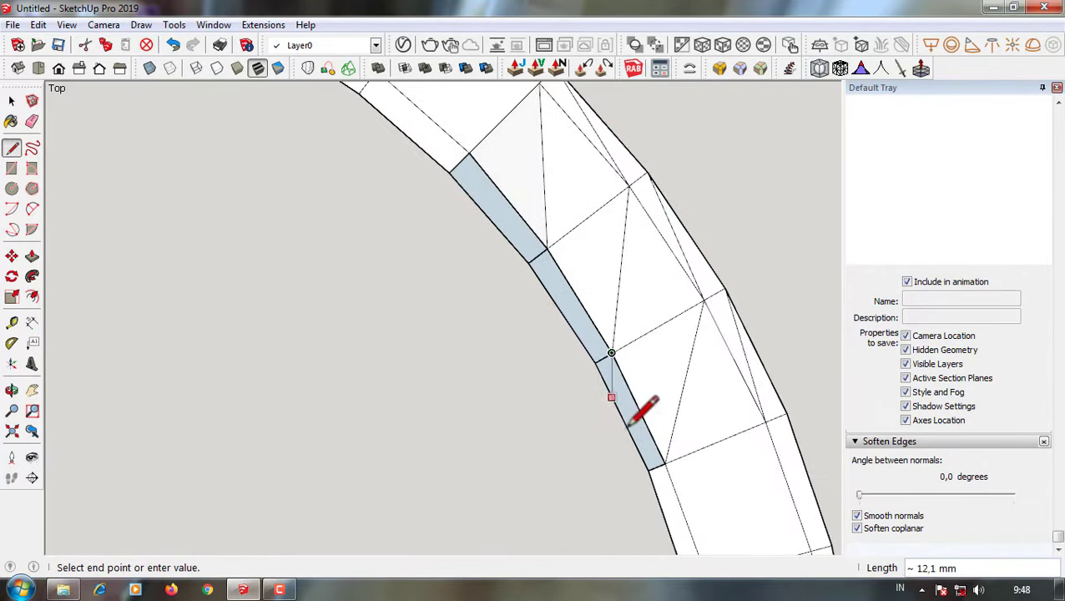
scroll(567, 267, "down", 1)
scroll(577, 289, "up", 1)
left_click(553, 294)
left_click(534, 275)
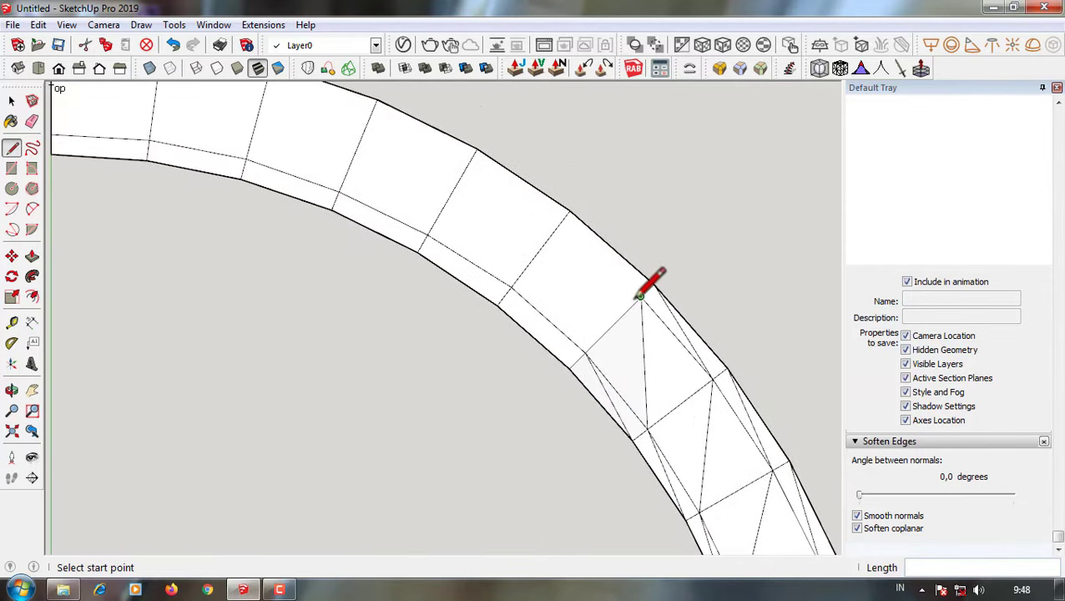
scroll(648, 280, "up", 1)
left_click(667, 323)
scroll(547, 232, "up", 1)
scroll(553, 222, "up", 1)
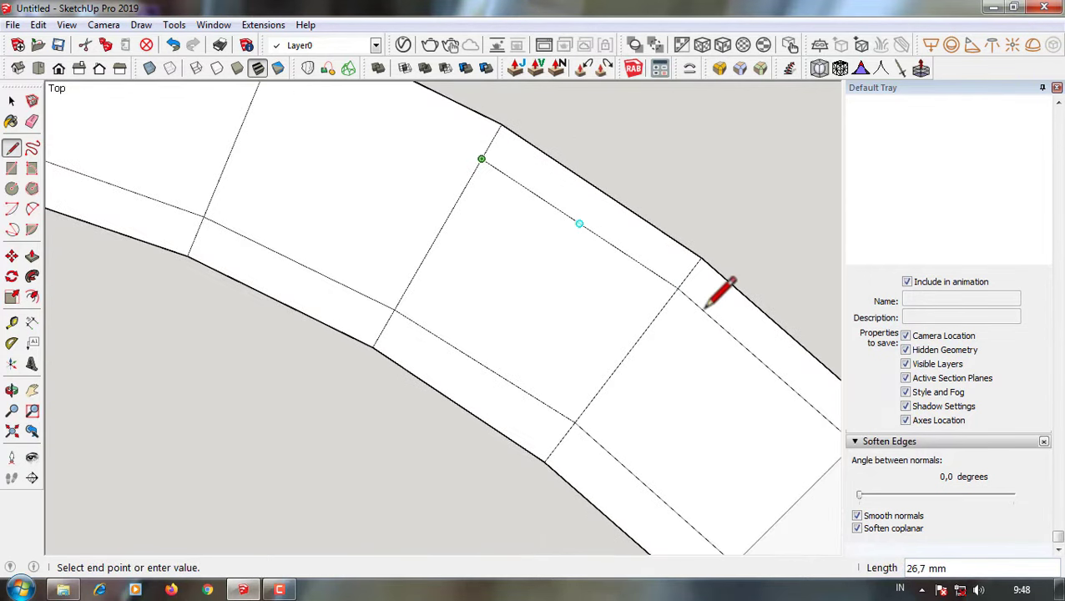
left_click(705, 306)
scroll(442, 143, "down", 1)
scroll(442, 143, "down", 1)
scroll(501, 175, "up", 1)
left_click(515, 183)
scroll(334, 129, "up", 1)
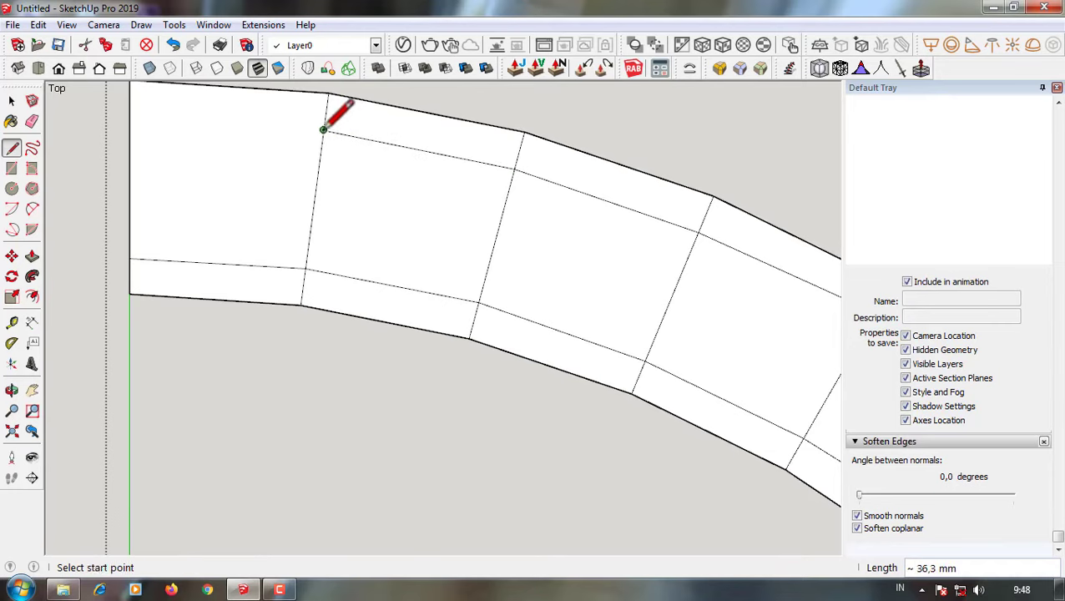
left_click(129, 111)
scroll(167, 125, "down", 2)
scroll(187, 140, "up", 3)
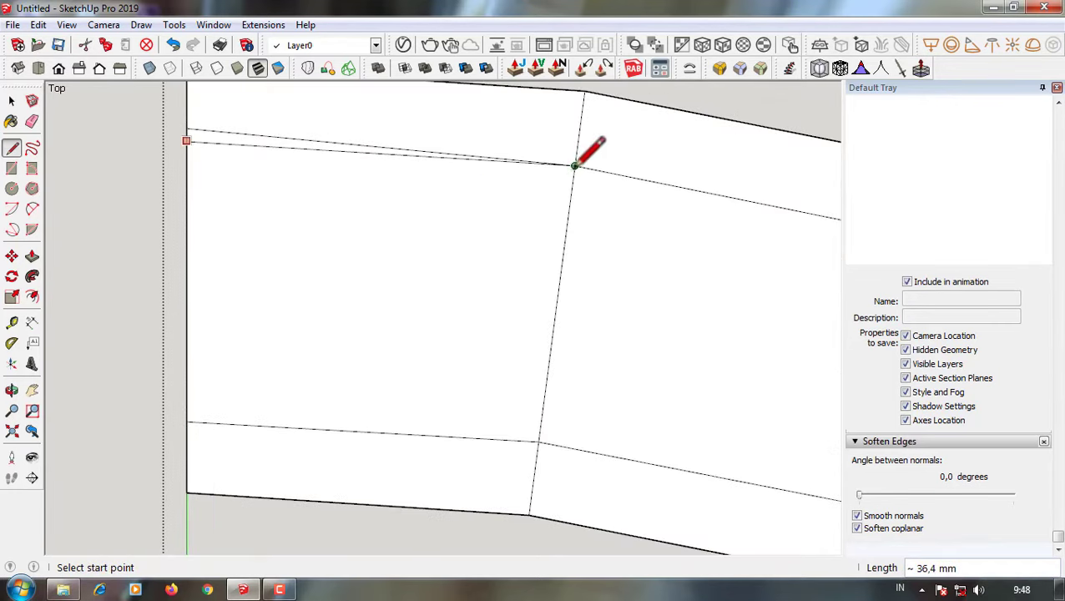
key("space")
scroll(501, 117, "down", 5)
- Orbit into a 3D view and select the rail's underside face
mouse_move(589, 95)
middle_mouse_down()
mouse_move(468, 214)
mouse_move(524, 324)
middle_mouse_up()
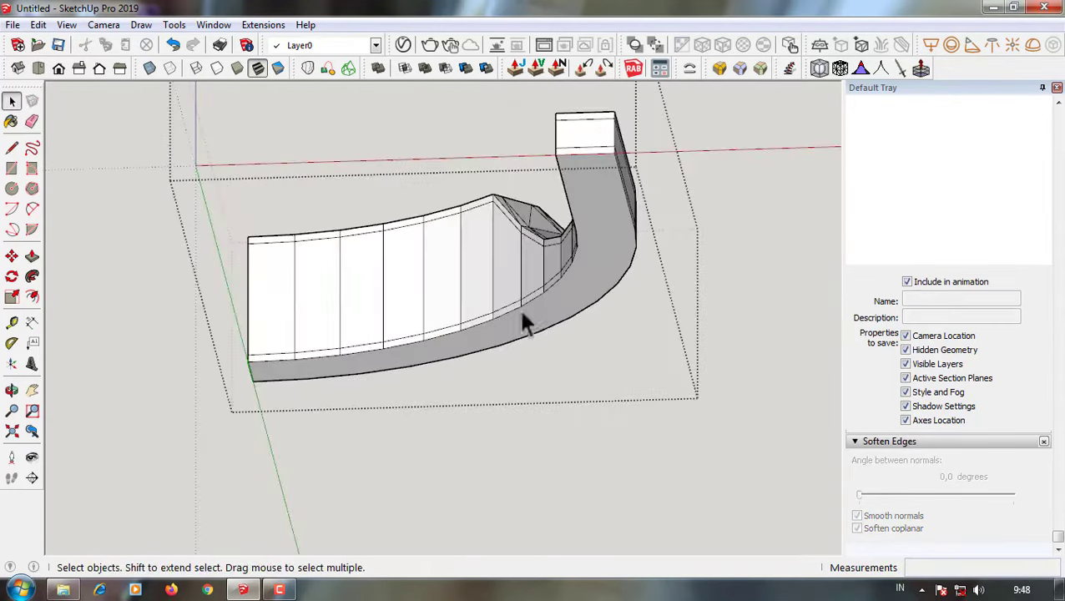
key("space")
scroll(448, 352, "up", 2)
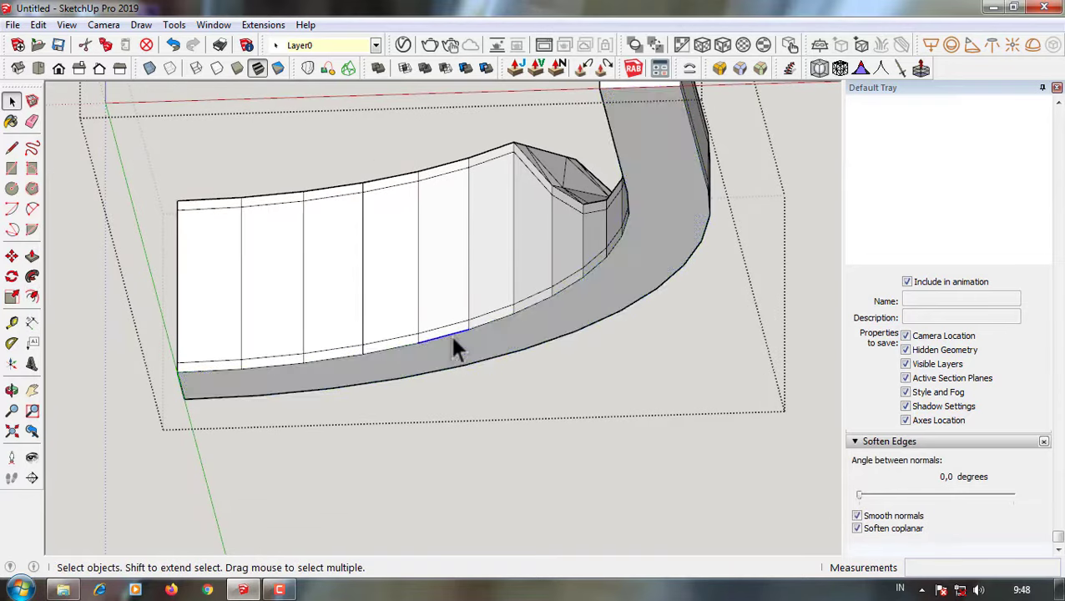
scroll(359, 409, "down", 2)
left_click(419, 382)
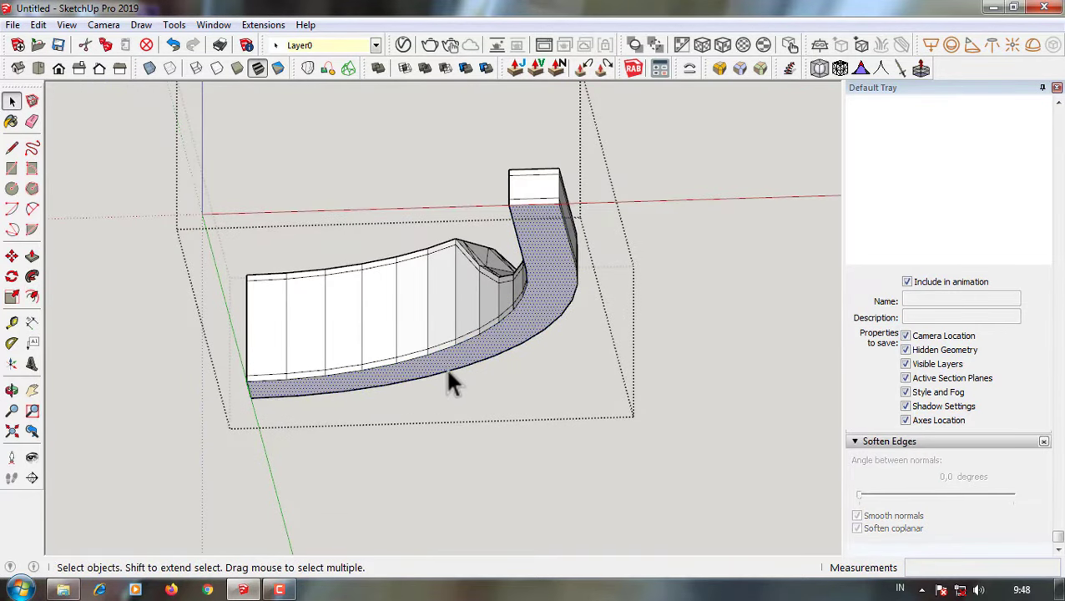
- Offset the armrest's underside face about 5 mm inward, then select the corner top edge
key("f")
scroll(507, 304, "up", 3)
left_click(507, 304)
left_click(513, 309)
scroll(476, 142, "up", 2)
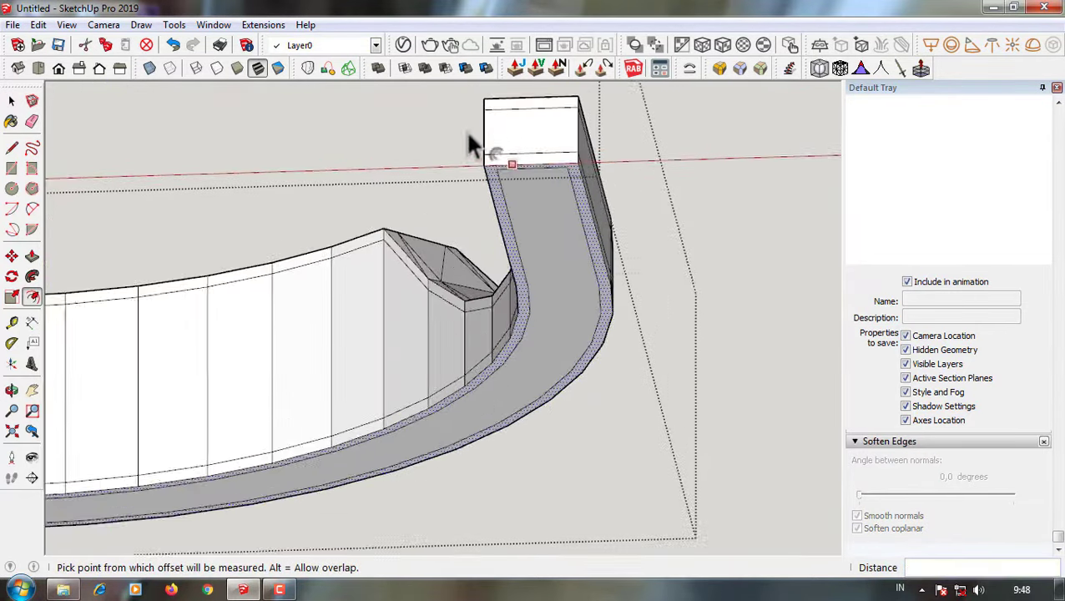
middle_click_drag(475, 143, 619, 175)
scroll(684, 200, "up", 2)
scroll(630, 181, "up", 2)
left_click(630, 181)
- Draw an inset edge along the wall base and a line splitting the wall face
key("m")
scroll(742, 197, "up", 2)
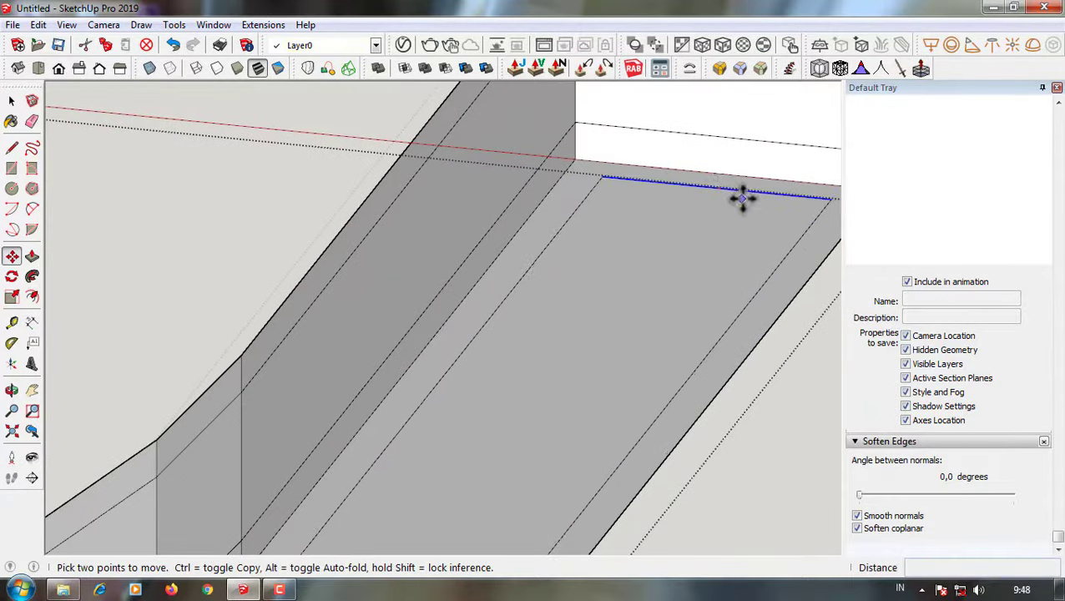
scroll(726, 172, "down", 5)
middle_click_drag(678, 286, 231, 373)
scroll(209, 368, "up", 1)
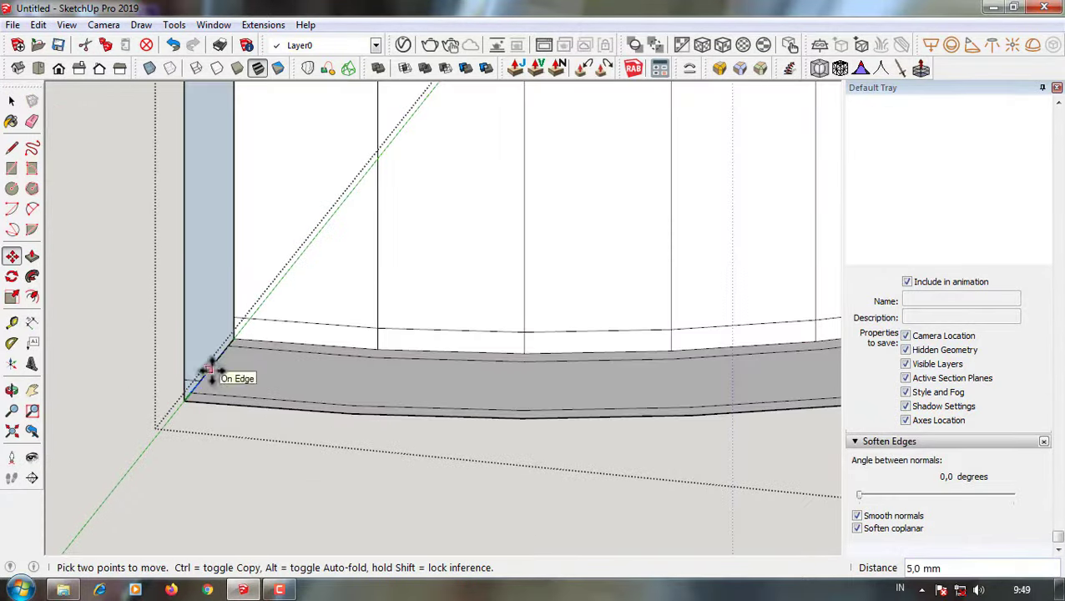
key("o")
scroll(212, 359, "up", 3)
key("l")
left_click(193, 405)
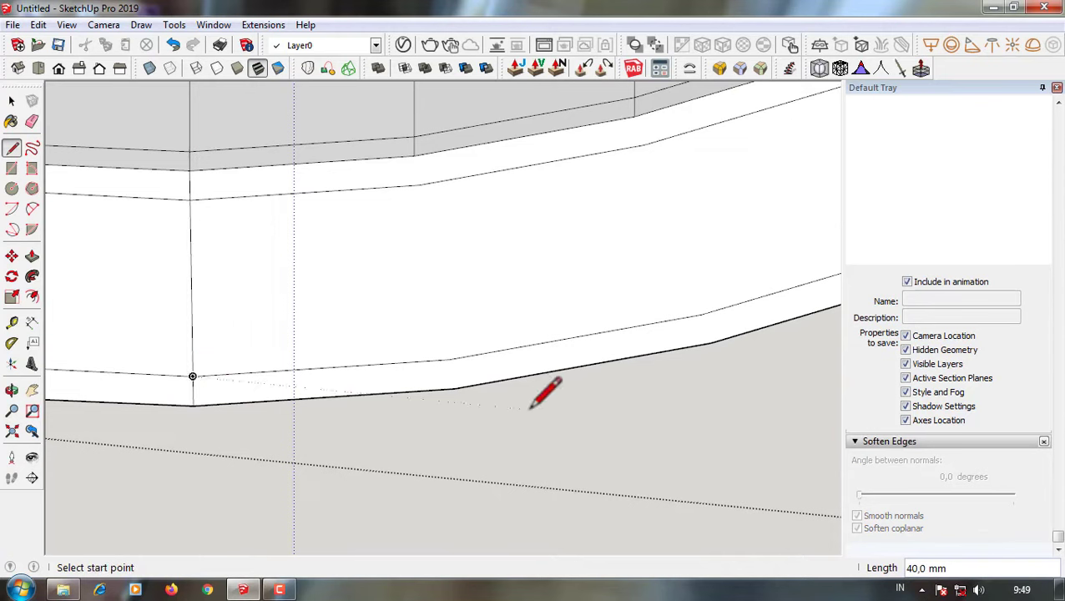
left_click(706, 317)
middle_click_drag(706, 318, 616, 178)
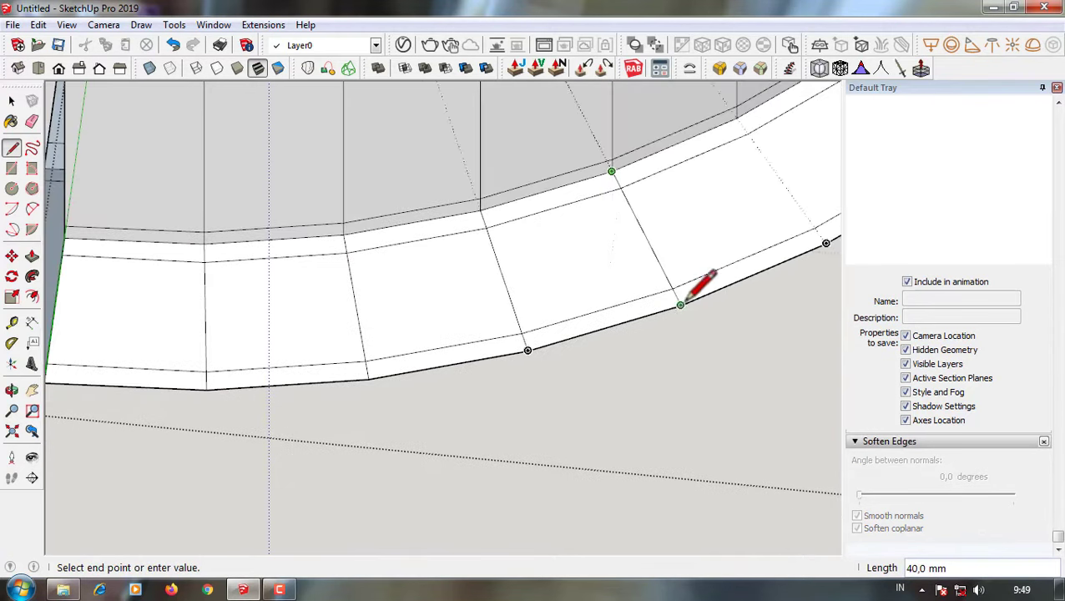
scroll(692, 284, "down", 2)
left_click(606, 173)
key("space")
left_click(319, 286)
key("l")
scroll(506, 175, "up", 2)
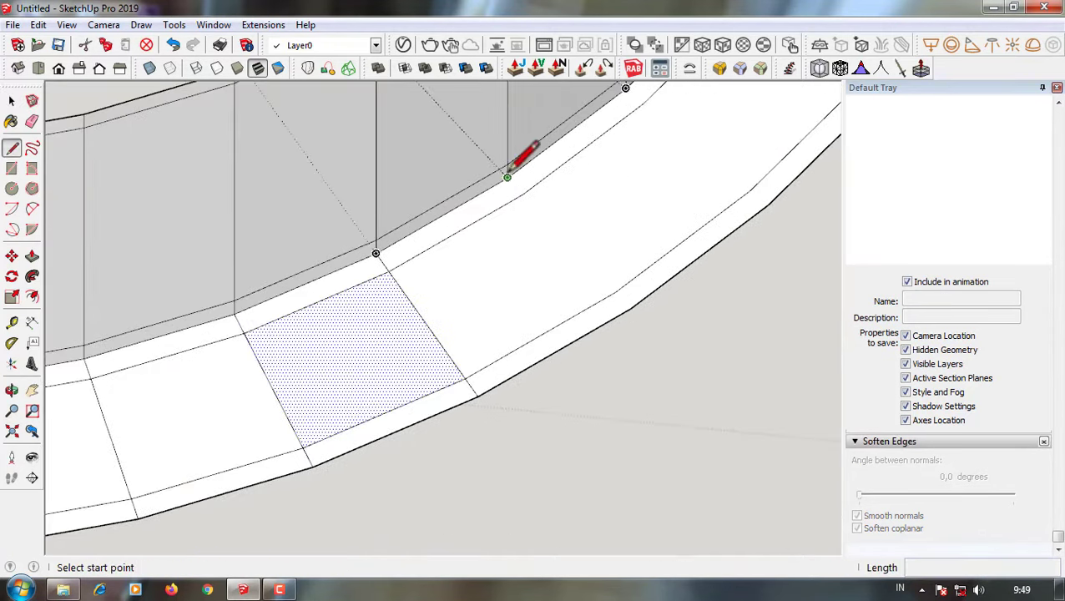
- Add another line at the wall corner, cancelling two misplaced starting points
middle_click_drag(243, 370, 358, 300)
left_click(359, 300)
mouse_move(567, 102)
middle_mouse_down()
mouse_move(351, 370)
mouse_move(451, 247)
middle_mouse_up()
middle_click_drag(467, 350, 483, 209)
left_click(482, 209)
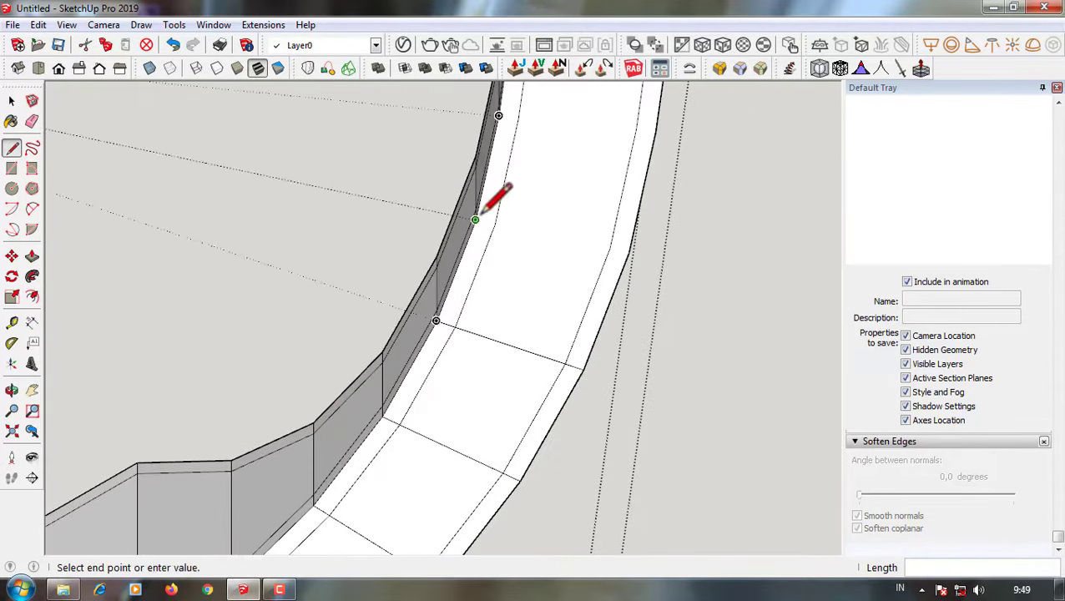
key("Escape")
left_click(479, 284)
key("Escape")
mouse_move(630, 290)
middle_mouse_down()
mouse_move(558, 200)
mouse_move(570, 308)
mouse_move(510, 250)
mouse_move(487, 137)
mouse_move(693, 167)
mouse_move(544, 269)
mouse_move(493, 285)
mouse_move(779, 214)
mouse_move(534, 233)
middle_mouse_up()
left_click(511, 249)
key("space")
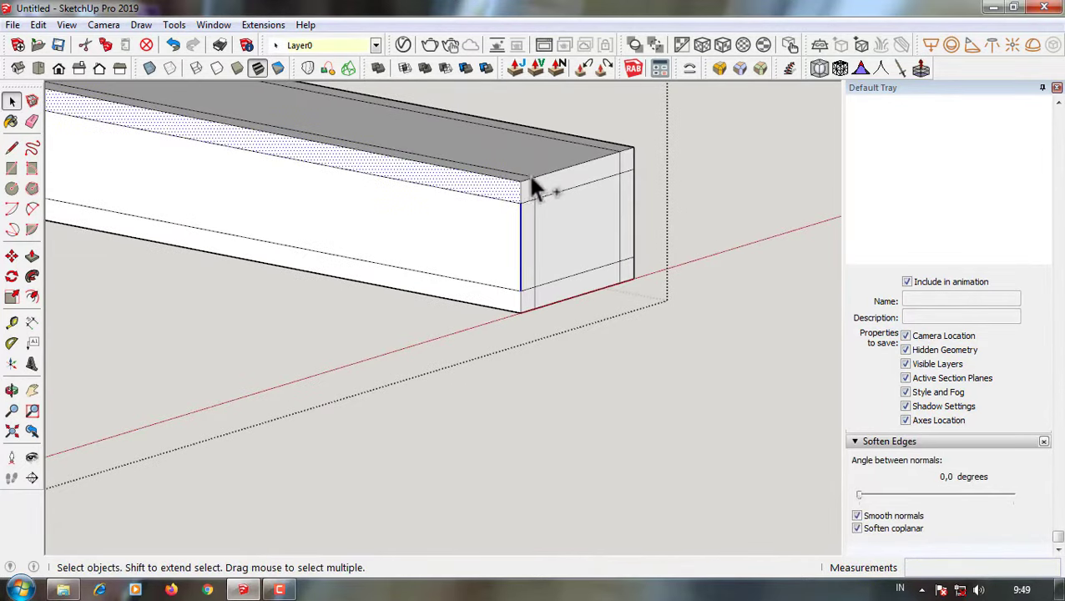
- Move the end face's edges 5 mm inward, then select all the armrest geometry
left_click(634, 190, "shift")
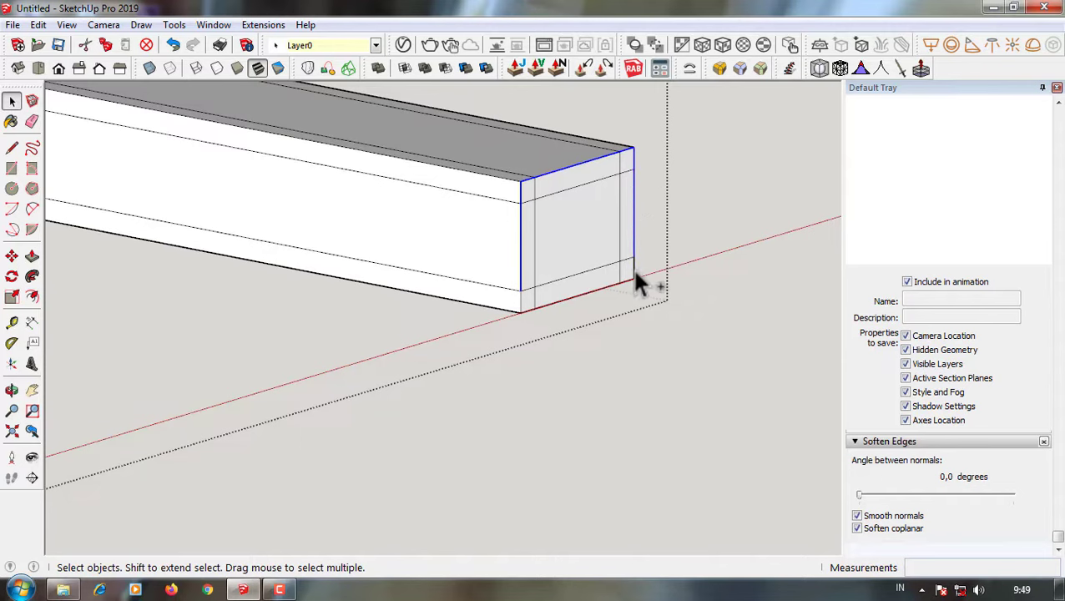
mouse_move(549, 316)
middle_mouse_down()
mouse_move(520, 309)
mouse_move(538, 221)
middle_mouse_up()
key("m")
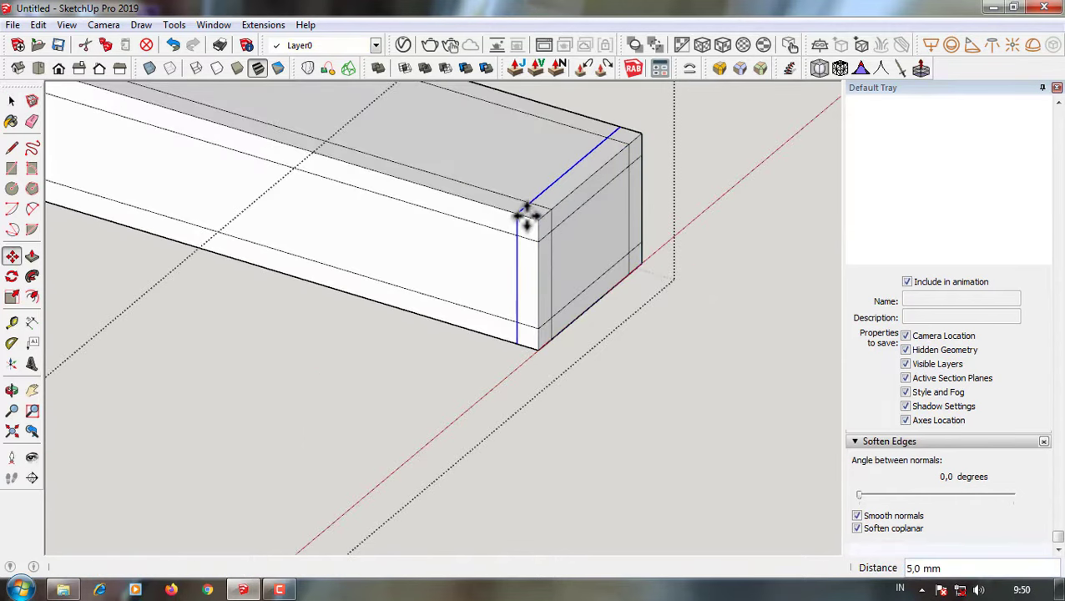
key("space")
scroll(651, 356, "down", 5)
middle_click_drag(651, 356, 594, 280)
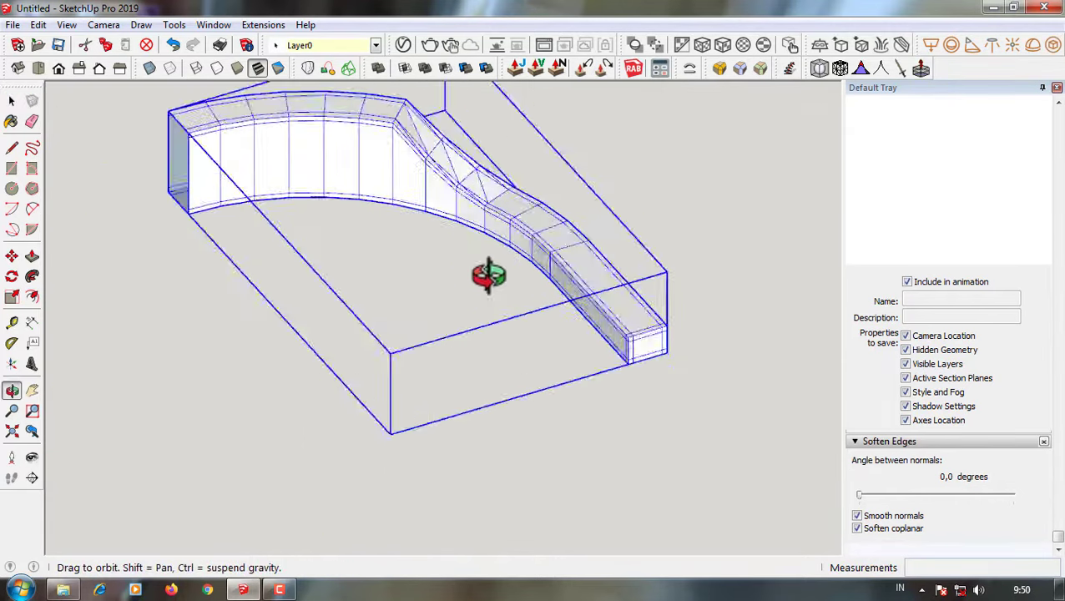
- Apply Subdivide and Smooth to the armrest and examine the faceted result from below
left_click(821, 76)
left_click(507, 326)
middle_click_drag(449, 245, 430, 214)
scroll(517, 267, "up", 5)
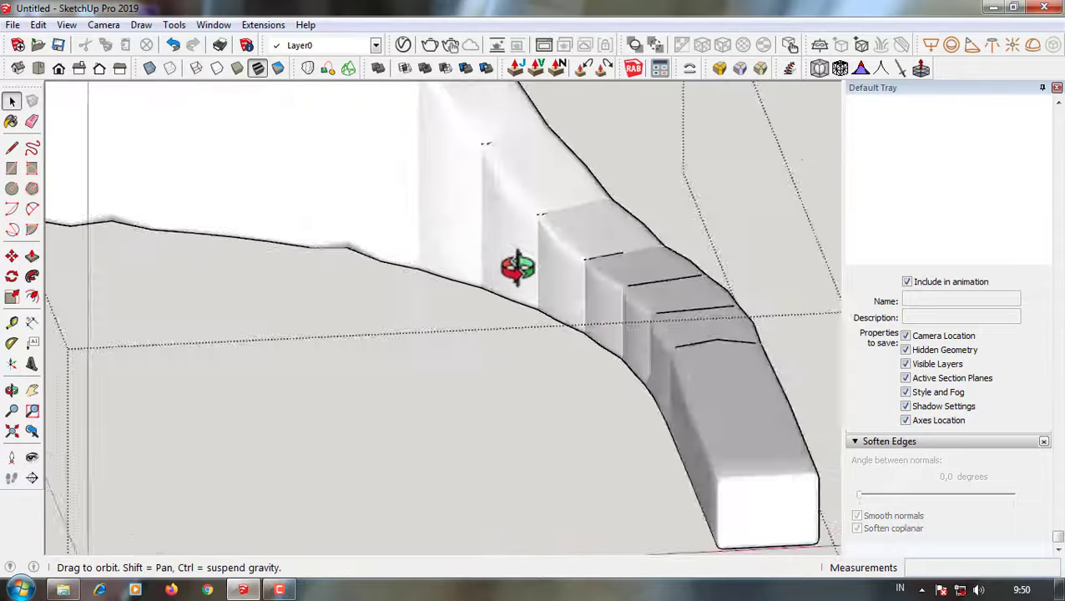
scroll(501, 275, "down", 5)
left_click(173, 45)
mouse_move(359, 251)
middle_mouse_down()
mouse_move(387, 208)
mouse_move(199, 327)
middle_mouse_up()
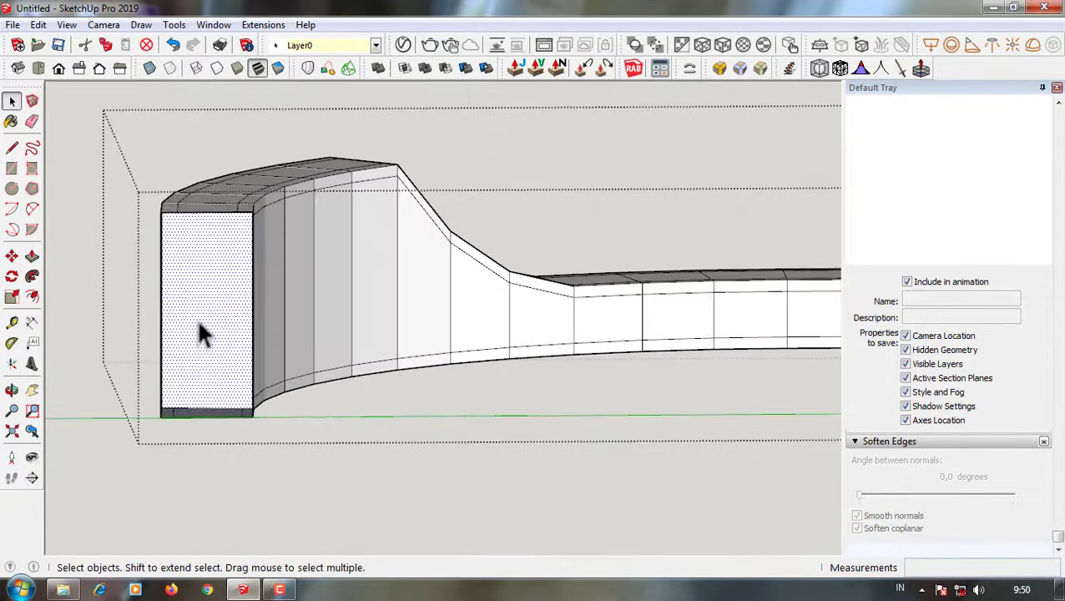
mouse_move(220, 284)
middle_mouse_down()
mouse_move(287, 268)
mouse_move(252, 299)
mouse_move(383, 344)
mouse_move(418, 242)
mouse_move(599, 360)
middle_mouse_up()
scroll(599, 360, "up", 3)
left_click(590, 346)
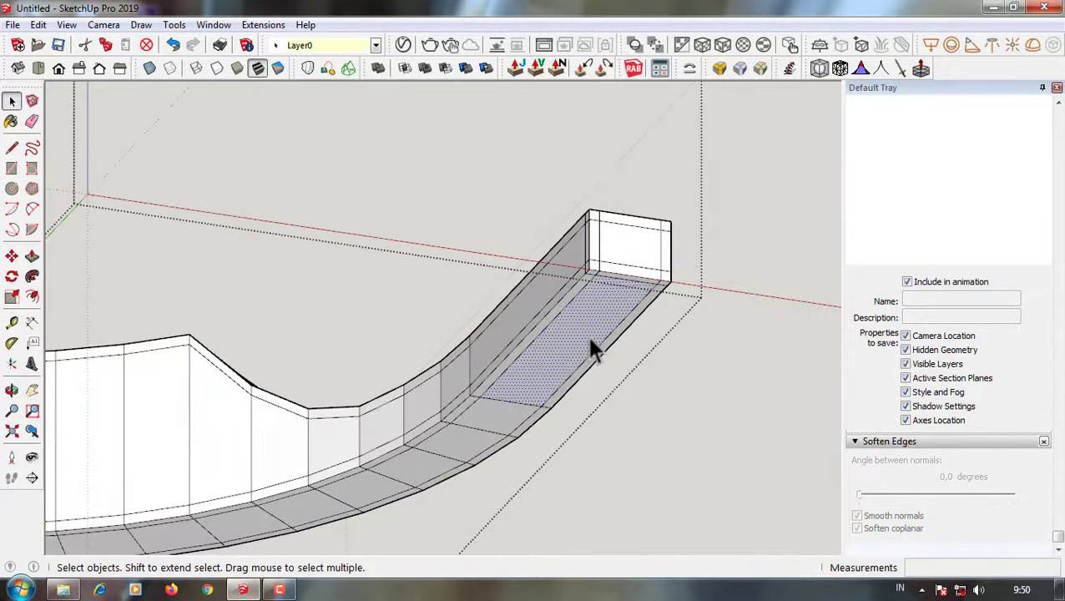
mouse_move(536, 403)
middle_mouse_down()
mouse_move(383, 419)
mouse_move(418, 365)
middle_mouse_up()
- Draw a line across the armrest's curved underside face to its corner
key("space")
scroll(756, 418, "down", 3)
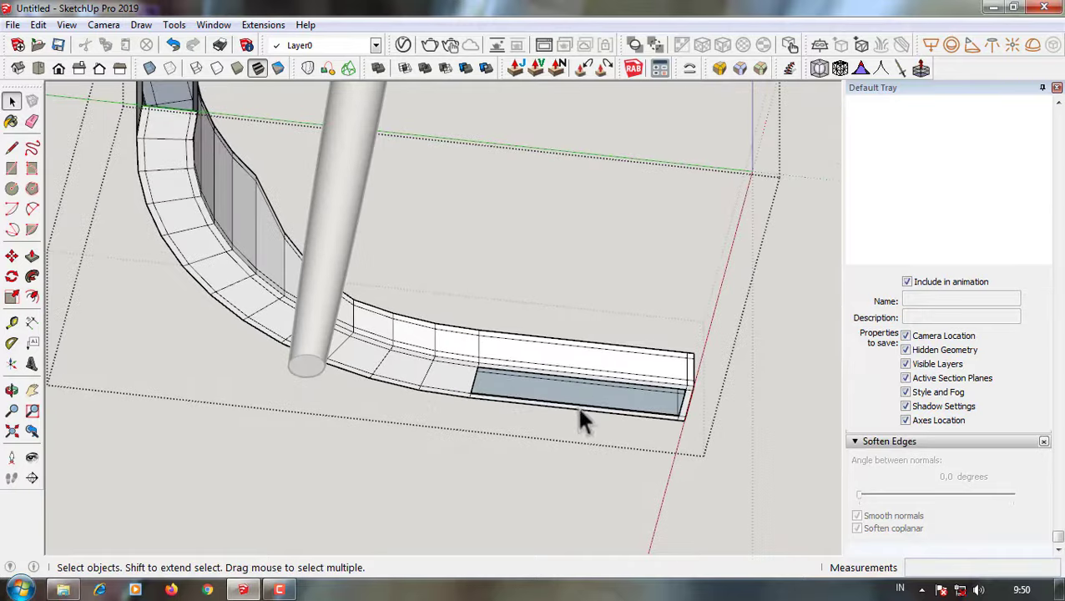
key("l")
scroll(577, 418, "up", 2)
left_click(469, 392)
scroll(708, 389, "up", 2)
left_click(712, 383)
scroll(557, 332, "down", 5)
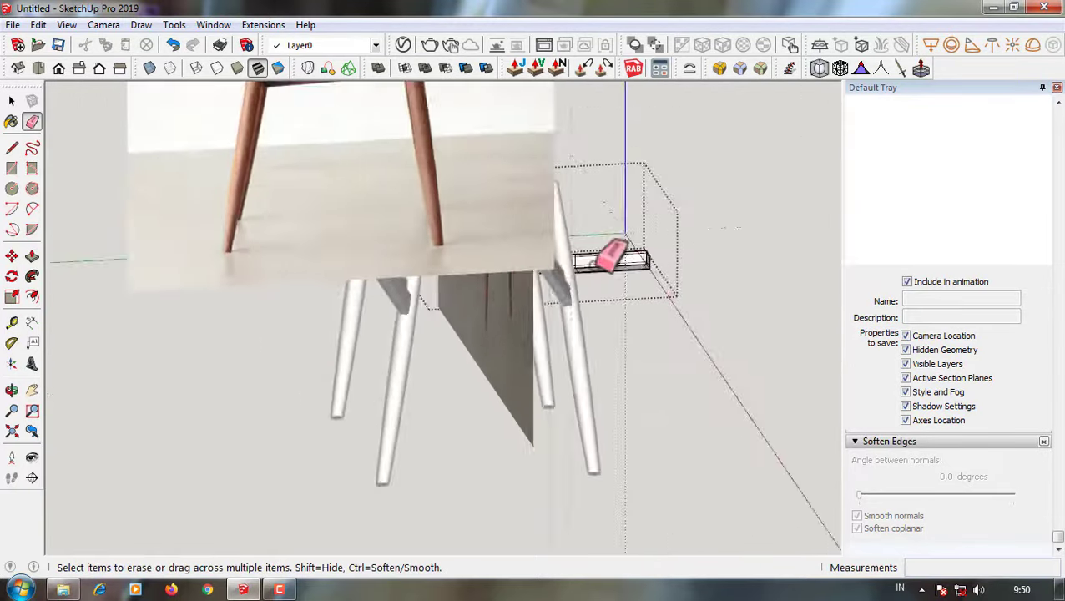
- Select all the armrest geometry and apply Subdivide and Smooth again
key("space")
scroll(557, 332, "up", 3)
key("ctrl+a")
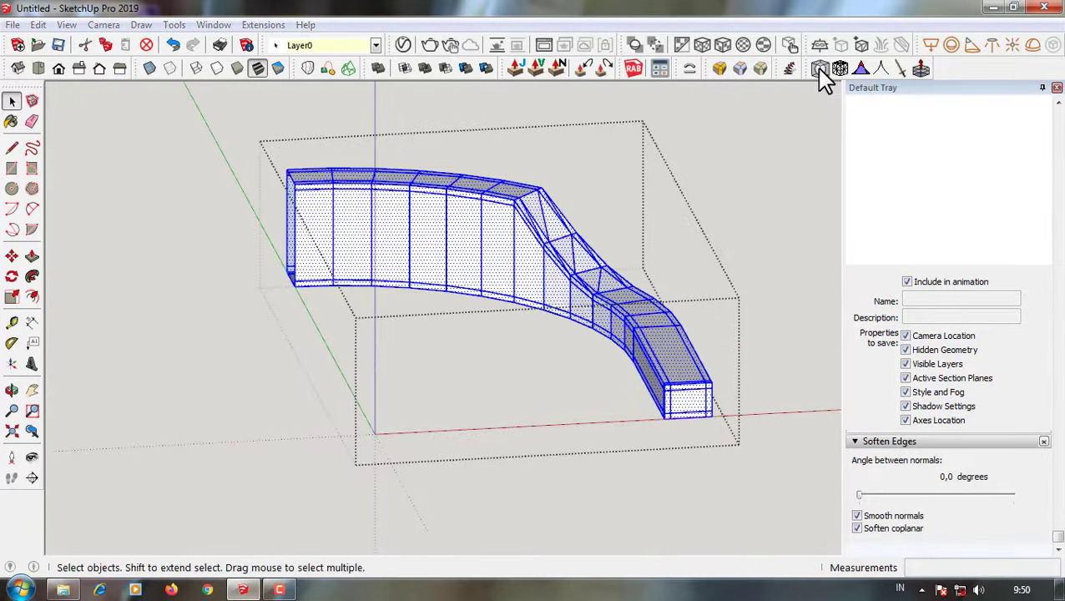
left_click(523, 328)
middle_click_drag(523, 328, 459, 214)
scroll(425, 233, "up", 5)
middle_click_drag(395, 253, 592, 331)
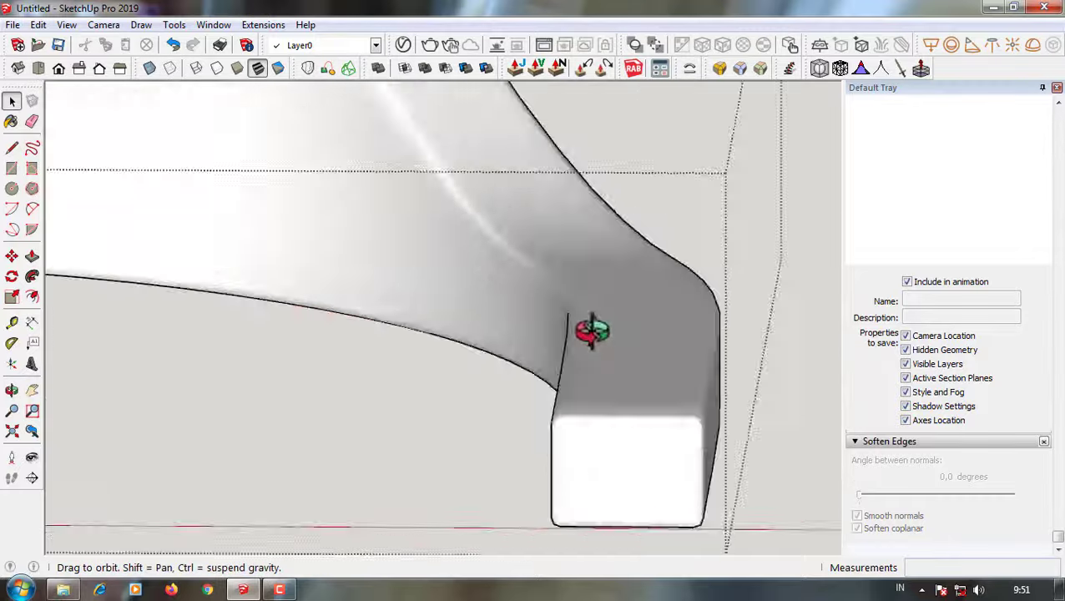
scroll(589, 463, "down", 5)
scroll(680, 380, "down", 5)
middle_click_drag(680, 380, 713, 292)
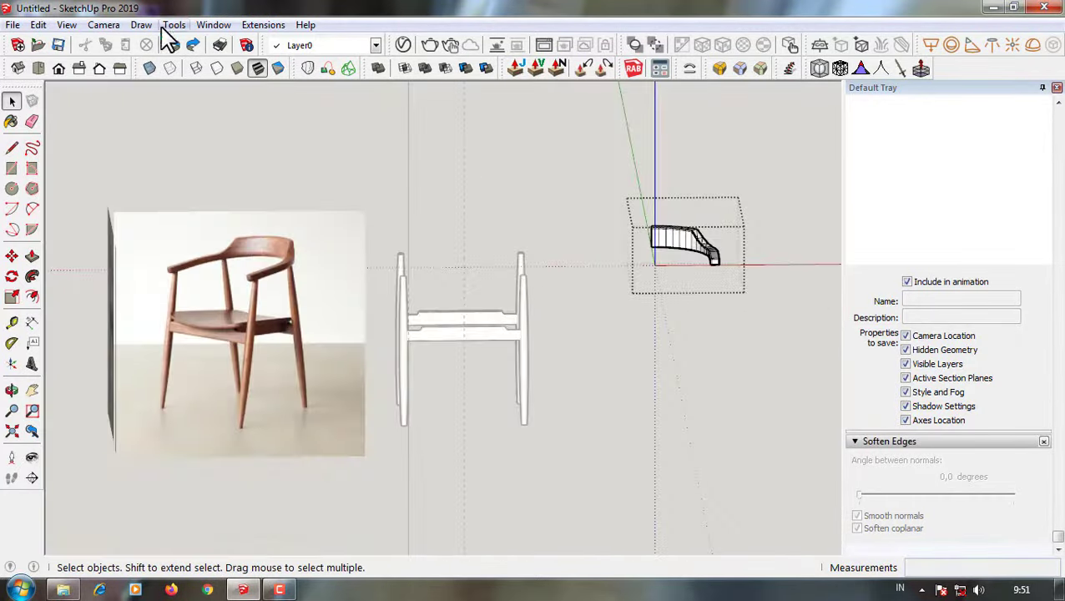
- Move the armrest piece to a new position from the side view
left_click(78, 67)
scroll(544, 329, "up", 5)
scroll(538, 300, "up", 2)
left_click(534, 285)
key("m")
left_click(532, 280)
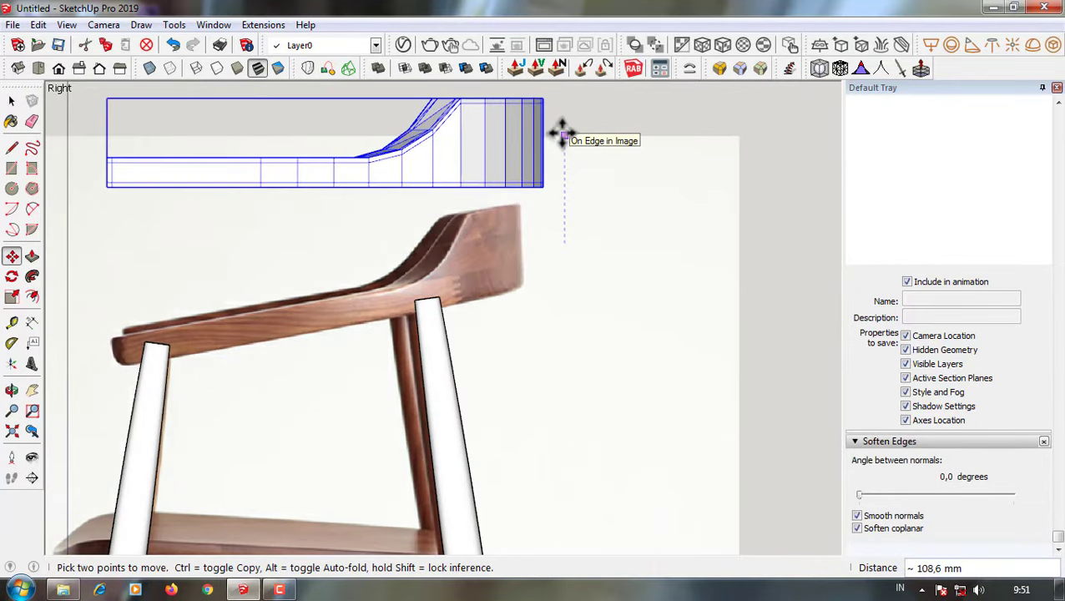
left_click(562, 134)
middle_click_drag(561, 130, 221, 166)
key("space")
- Orbit, zoom and pan around the S-shaped piece to examine its bend
scroll(765, 349, "up", 3)
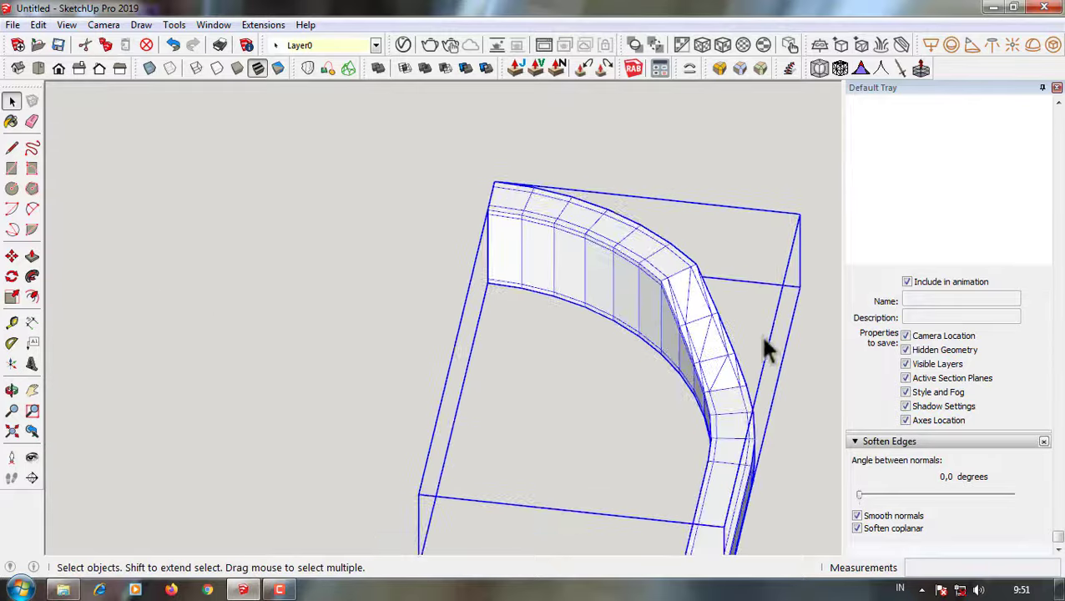
scroll(534, 292, "down", 4)
middle_click_drag(663, 171, 661, 345)
scroll(628, 328, "up", 2)
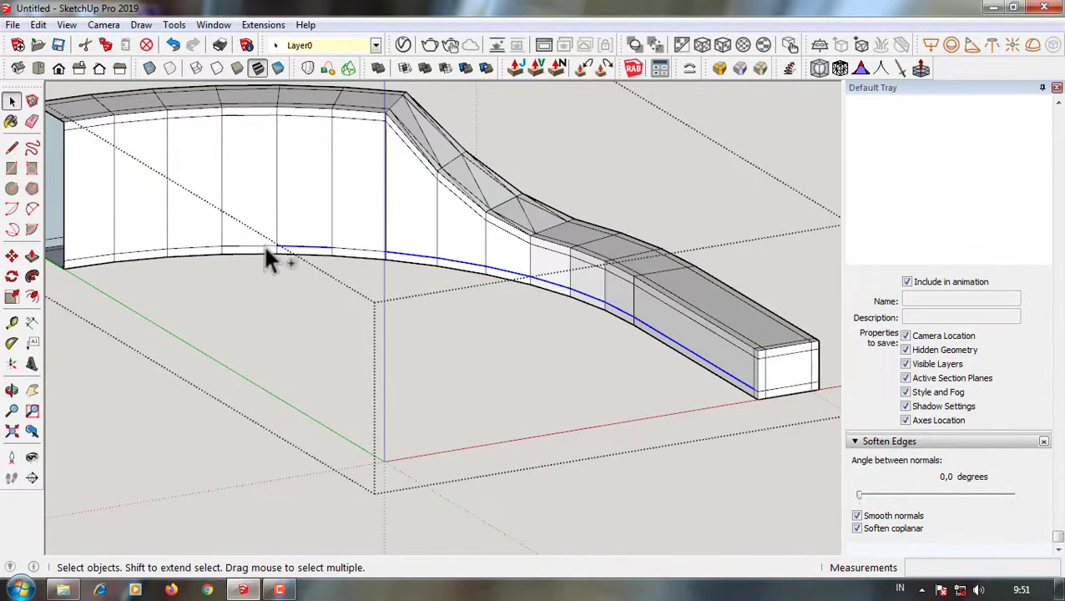
scroll(760, 397, "up", 3)
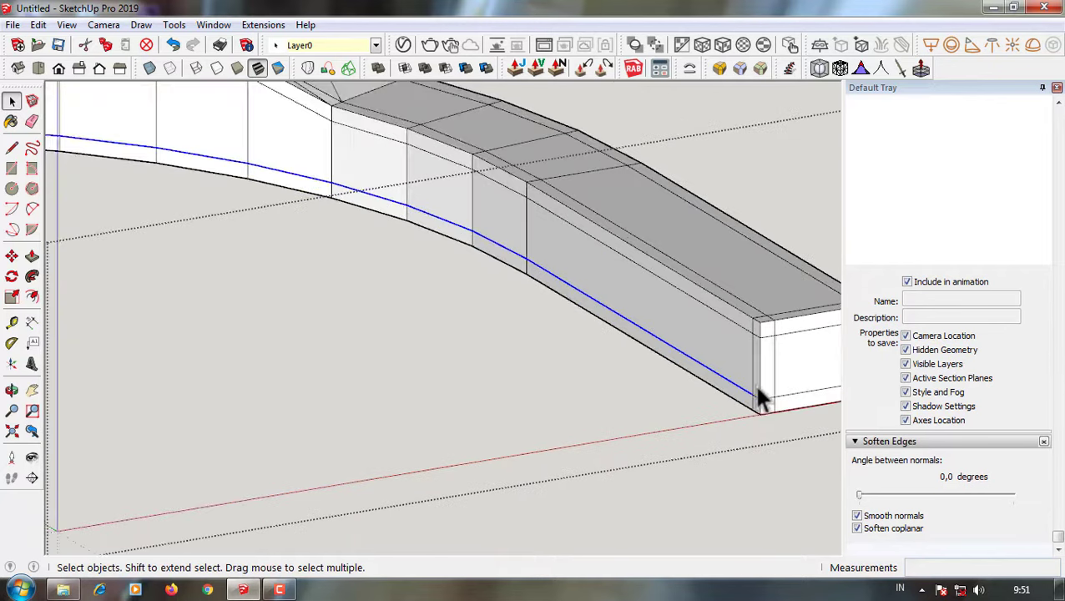
scroll(756, 399, "up", 3)
scroll(759, 409, "down", 4)
scroll(613, 316, "up", 3)
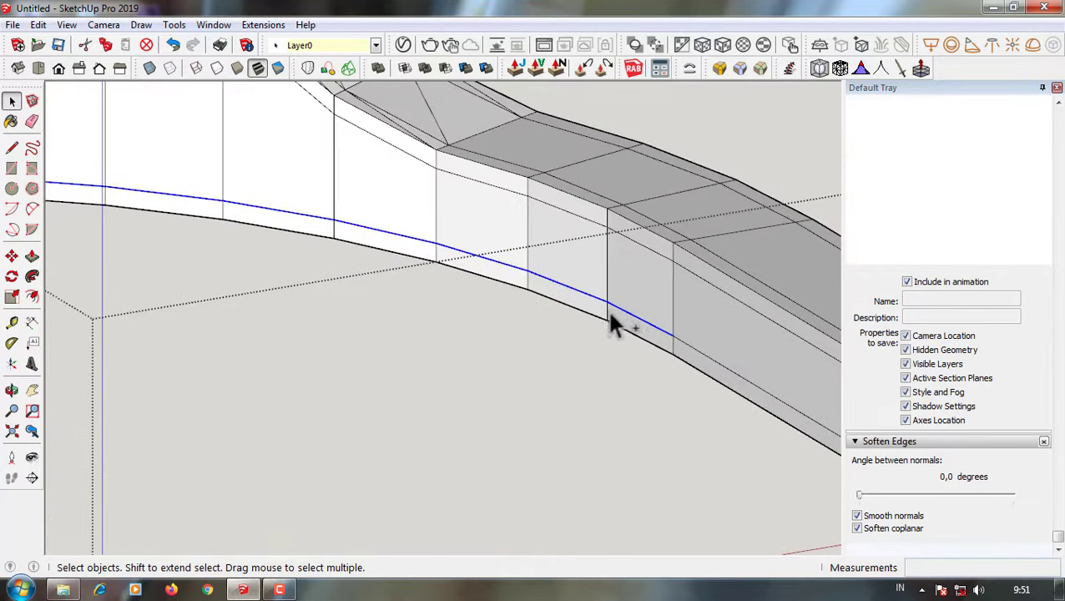
scroll(637, 317, "up", 2)
middle_click_drag(637, 317, 527, 412)
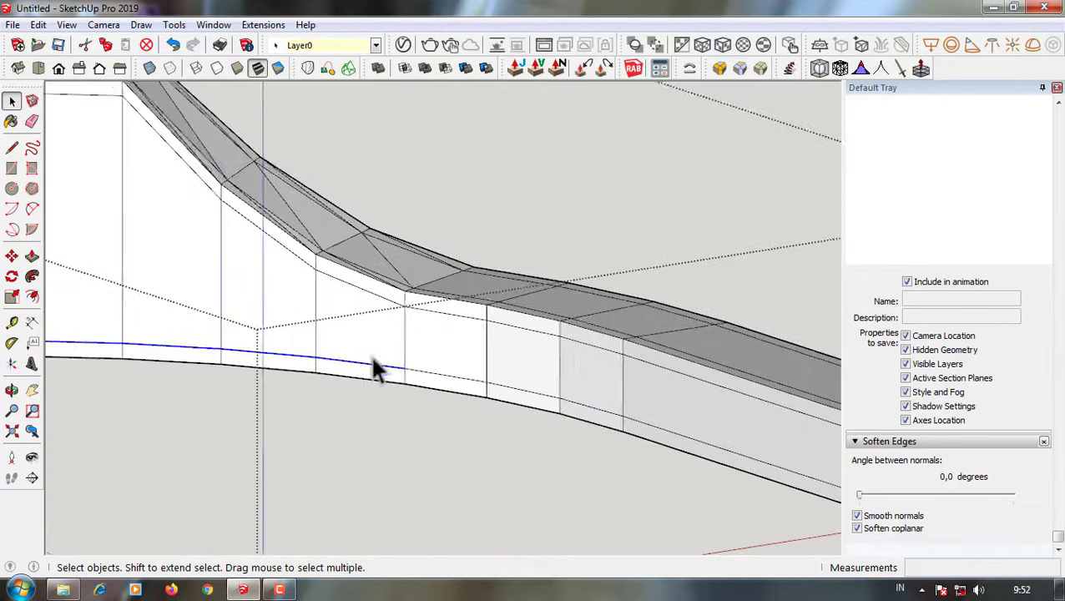
mouse_move(550, 325)
middle_mouse_down()
mouse_move(422, 377)
mouse_move(249, 332)
middle_mouse_up()
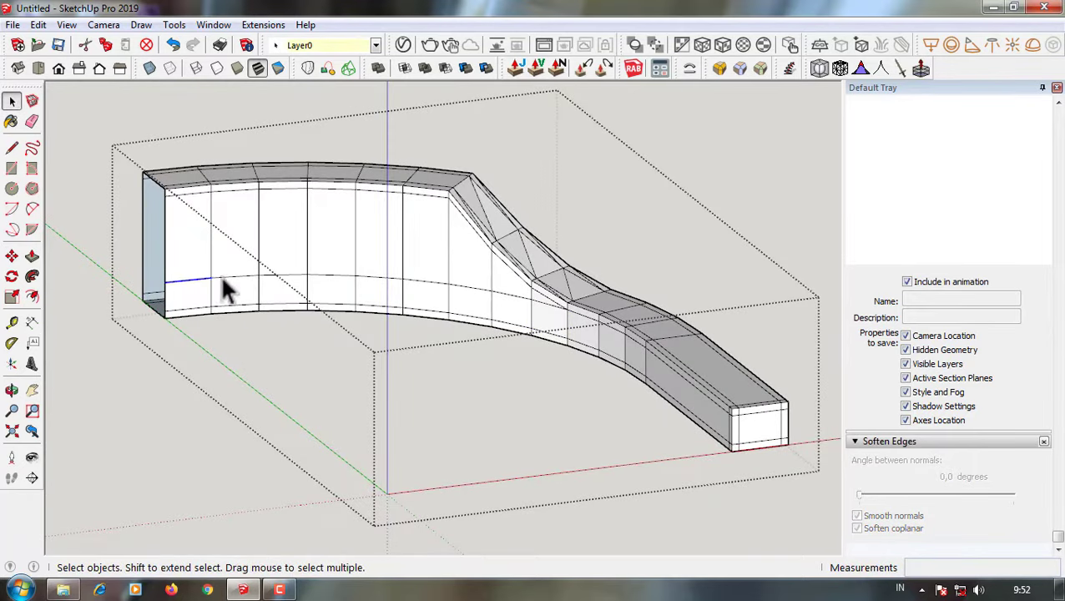
- Erase the stray edge at the bend, then return to the Select tool
scroll(529, 305, "up", 3)
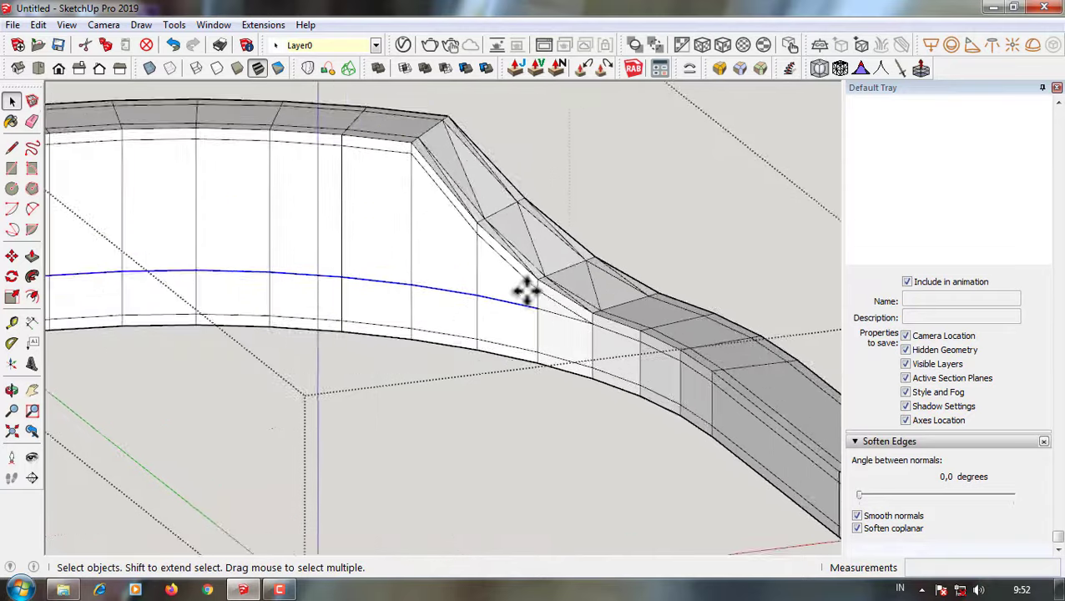
key("m")
scroll(517, 292, "down", 1)
key("e")
scroll(526, 255, "up", 3)
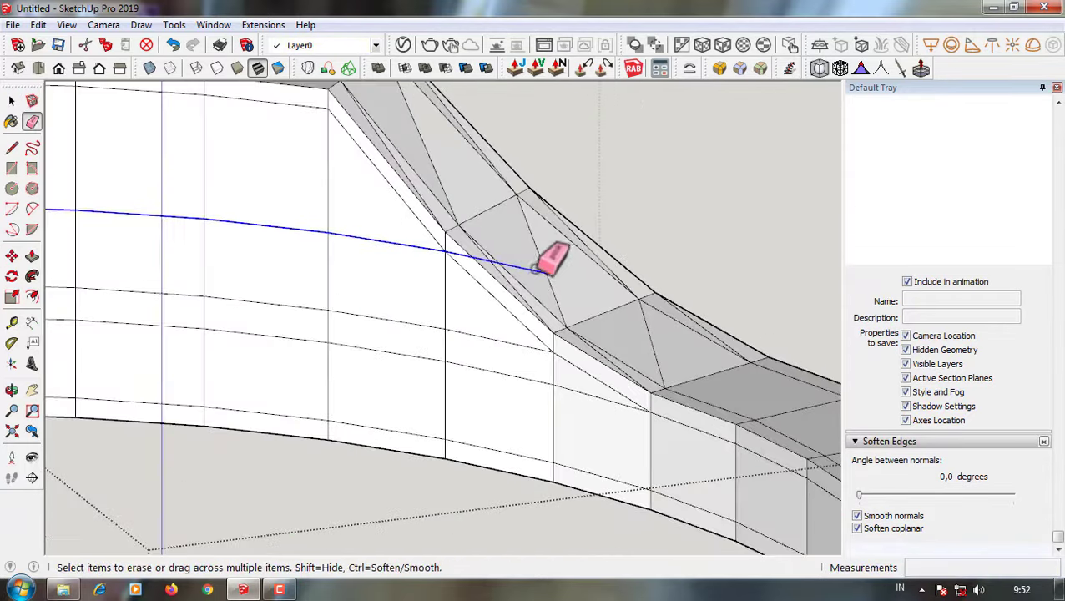
key("space")
key("e")
scroll(492, 259, "up", 3)
key("space")
scroll(517, 279, "down", 5)
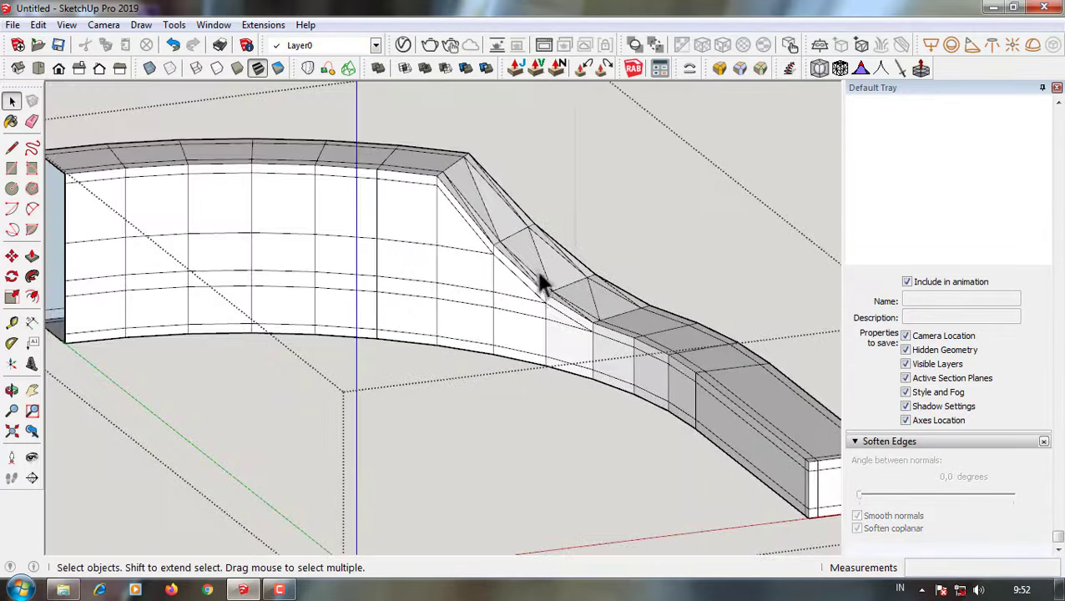
mouse_move(541, 280)
middle_mouse_down()
mouse_move(673, 300)
mouse_move(471, 308)
mouse_move(429, 265)
mouse_move(185, 171)
middle_mouse_up()
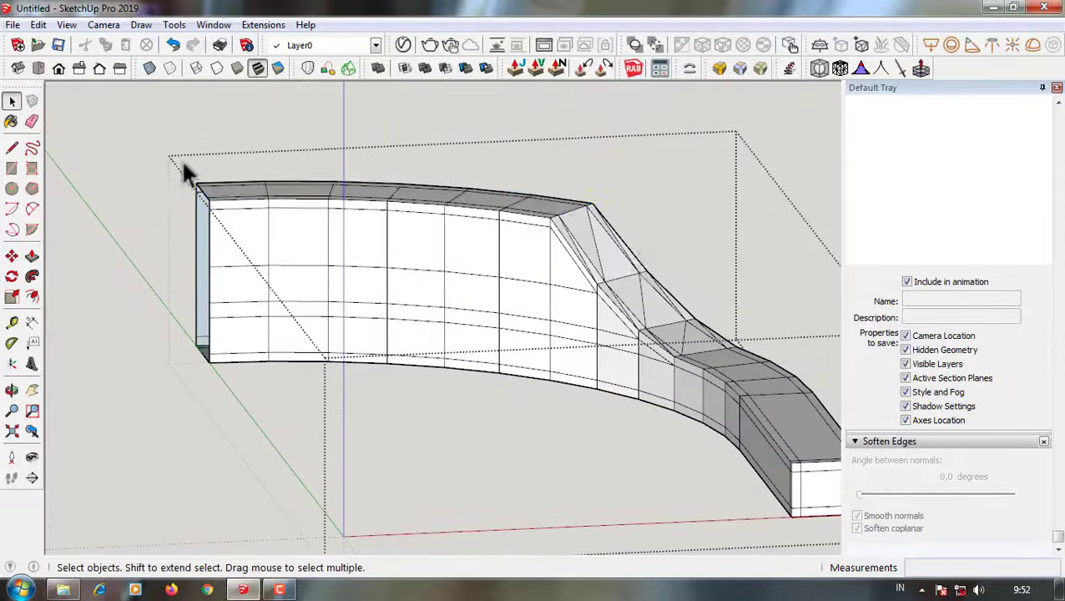
- Scale the selected end faces along the green axis to about 0.86 to taper them
middle_click_drag(88, 334, 475, 349)
key("s")
scroll(380, 254, "up", 5)
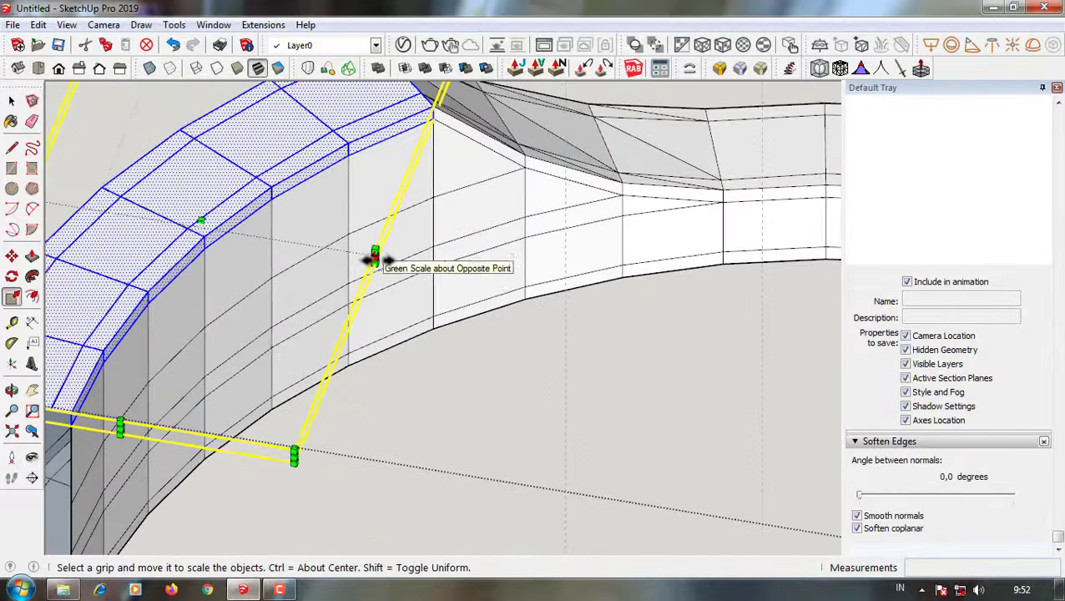
scroll(350, 254, "down", 5)
mouse_move(356, 339)
middle_mouse_down()
mouse_move(456, 123)
mouse_move(361, 264)
mouse_move(244, 282)
mouse_move(231, 171)
mouse_move(452, 305)
middle_mouse_up()
scroll(423, 275, "up", 5)
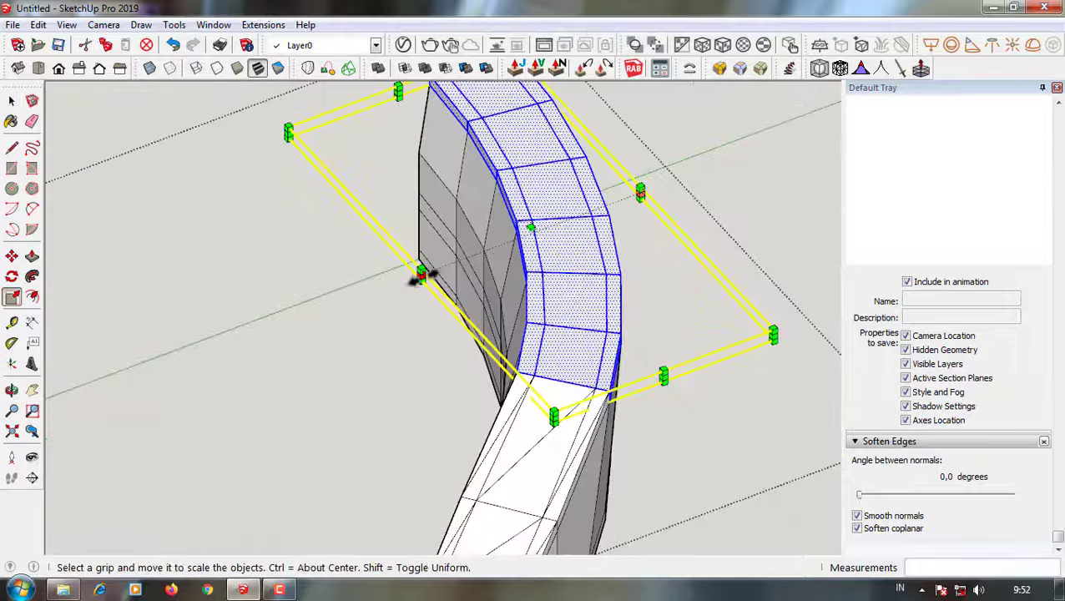
left_click_drag(423, 271, 430, 275)
middle_click_drag(430, 275, 325, 280)
left_click_drag(322, 258, 367, 258)
mouse_move(367, 259)
middle_mouse_down()
mouse_move(617, 399)
mouse_move(487, 413)
mouse_move(292, 171)
mouse_move(373, 282)
mouse_move(344, 321)
mouse_move(490, 236)
middle_mouse_up()
key("space")
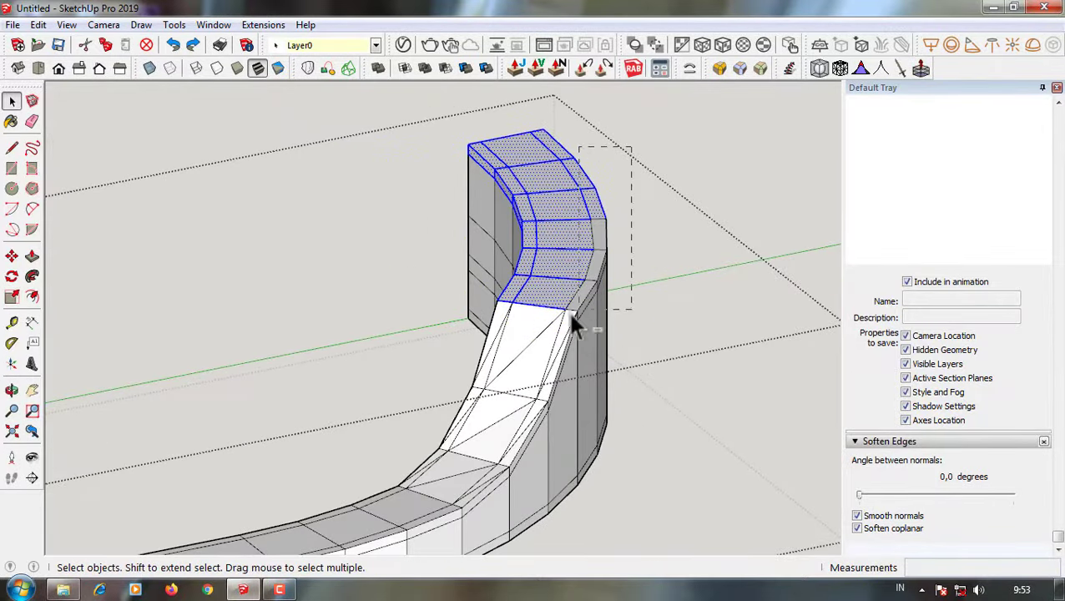
mouse_move(543, 261)
middle_mouse_down()
mouse_move(744, 267)
mouse_move(373, 292)
mouse_move(494, 195)
mouse_move(564, 221)
mouse_move(373, 310)
middle_mouse_up()
- Select a thin face along the top edge of the curved backrest and move it
key("m")
left_click(356, 281)
key("space")
left_click(373, 311)
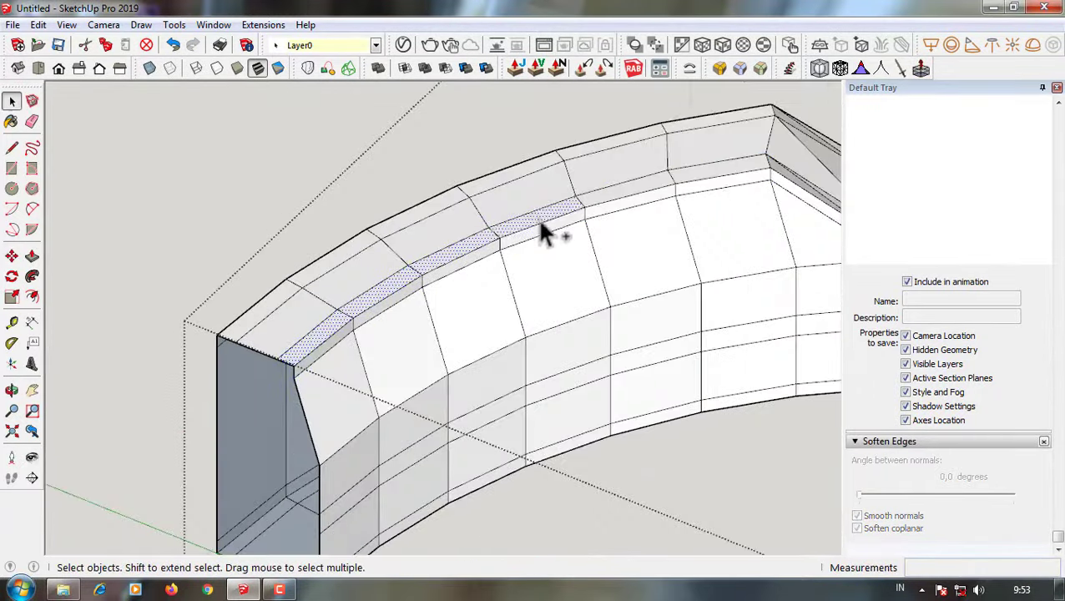
key("m")
mouse_move(581, 263)
middle_mouse_down()
mouse_move(286, 368)
mouse_move(254, 316)
mouse_move(102, 184)
mouse_move(333, 463)
middle_mouse_up()
left_click(254, 368)
scroll(332, 463, "down", 5)
scroll(261, 333, "up", 3)
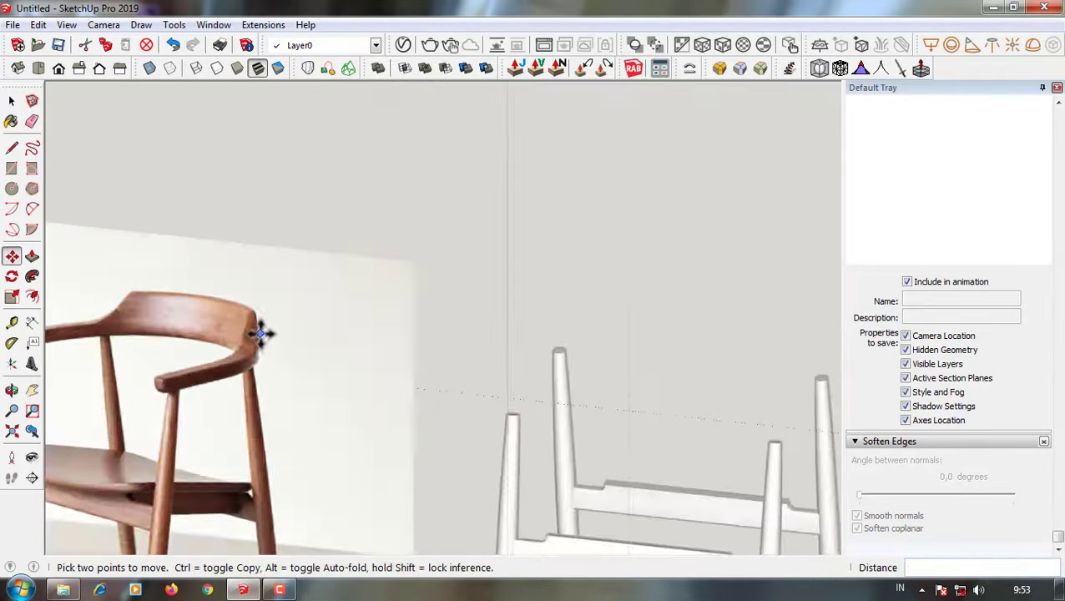
scroll(164, 314, "up", 3)
scroll(164, 315, "down", 5)
scroll(686, 356, "up", 5)
mouse_move(687, 356)
middle_mouse_down()
mouse_move(502, 311)
mouse_move(453, 488)
middle_mouse_up()
key("space")
mouse_move(502, 435)
middle_mouse_down()
mouse_move(373, 191)
mouse_move(182, 276)
mouse_move(305, 398)
mouse_move(261, 349)
middle_mouse_up()
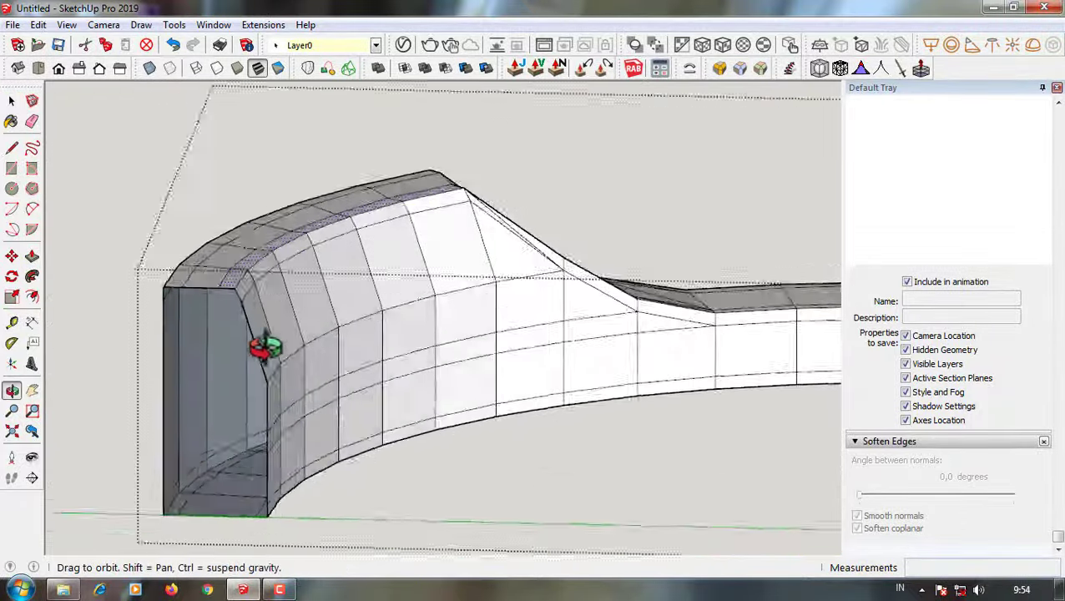
scroll(234, 322, "up", 3)
scroll(229, 315, "up", 2)
key("m")
type("5")
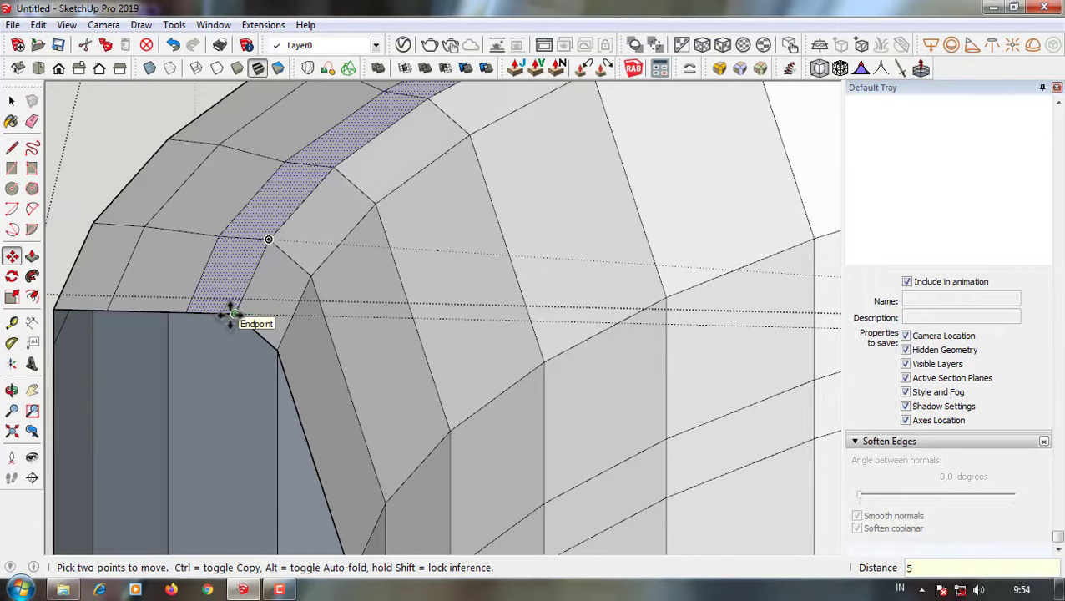
key("space")
scroll(230, 316, "down", 3)
scroll(280, 325, "up", 3)
- Move an edge on the backrest's rounded end corner to reshape it
left_click(304, 296)
mouse_move(453, 206)
middle_mouse_down()
mouse_move(482, 225)
mouse_move(380, 286)
middle_mouse_up()
scroll(351, 387, "up", 3)
key("m")
scroll(317, 321, "up", 1)
scroll(317, 321, "down", 3)
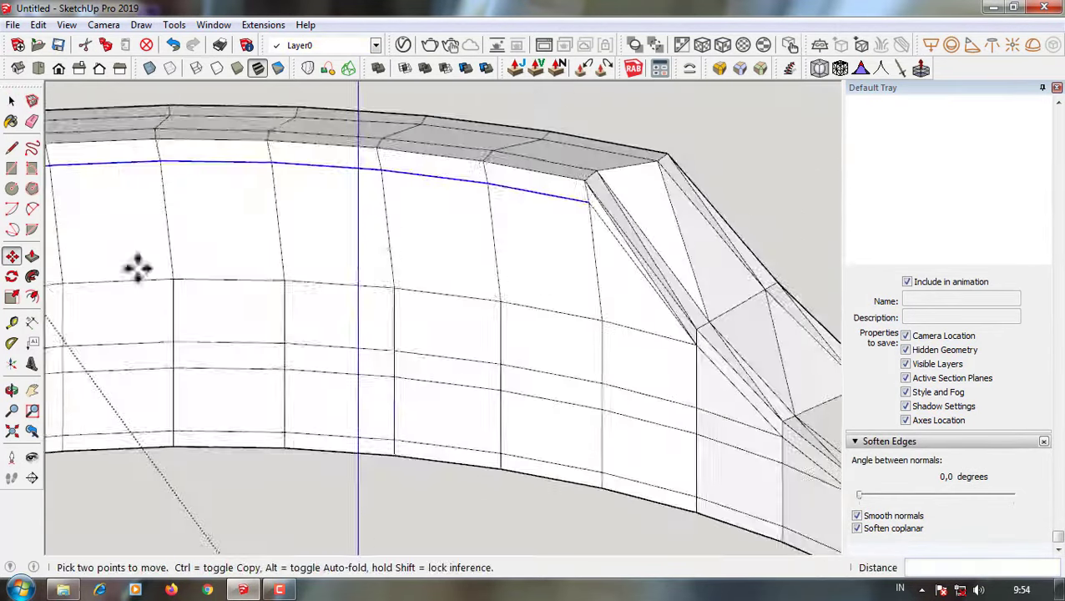
mouse_move(135, 269)
middle_mouse_down()
mouse_move(647, 238)
mouse_move(501, 292)
middle_mouse_up()
key("space")
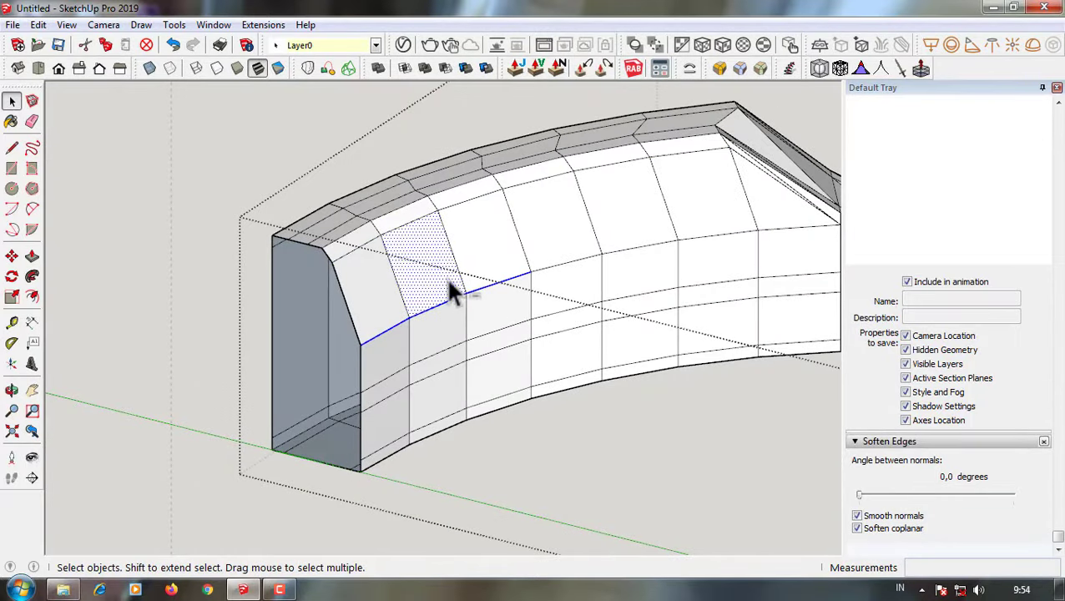
scroll(705, 240, "down", 3)
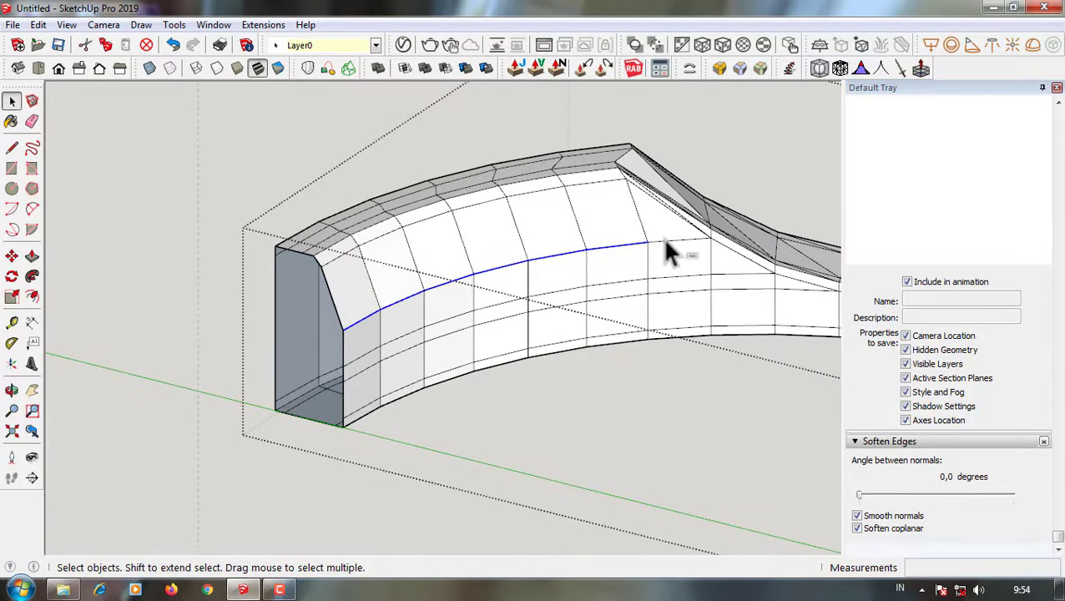
scroll(395, 354, "up", 3)
key("m")
scroll(396, 350, "up", 3)
scroll(339, 381, "down", 3)
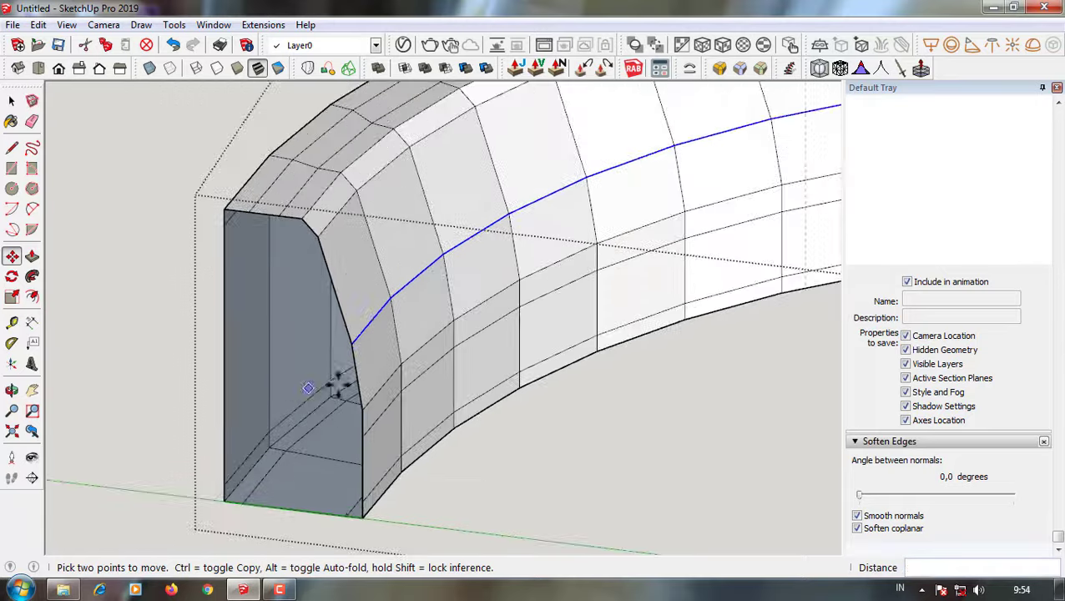
mouse_move(339, 380)
middle_mouse_down()
mouse_move(207, 255)
mouse_move(650, 340)
mouse_move(539, 302)
middle_mouse_up()
scroll(207, 255, "up", 5)
key("m")
scroll(542, 302, "up", 2)
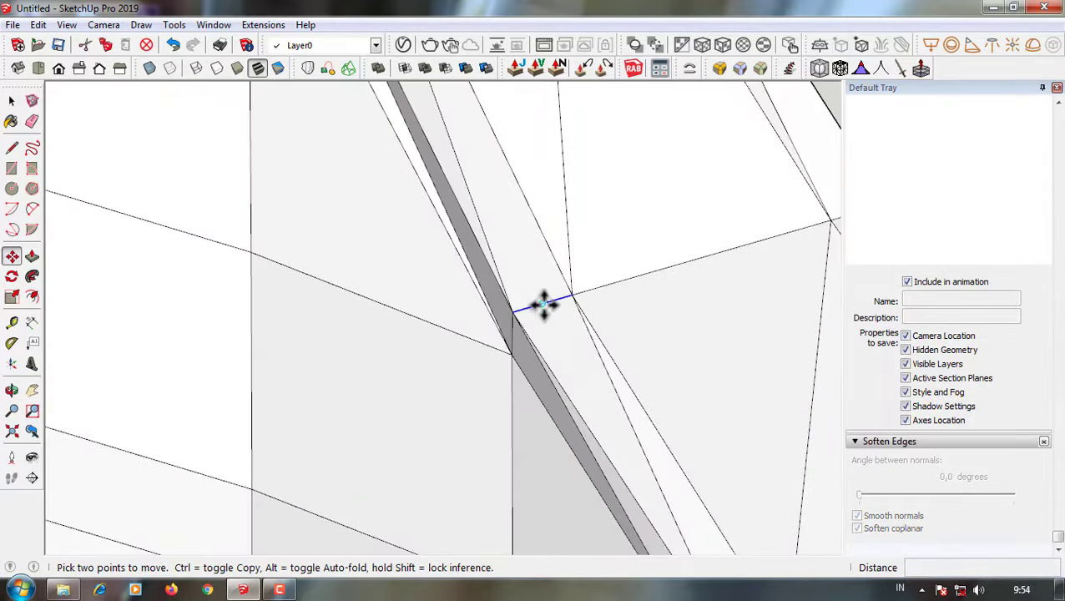
left_click(544, 302)
scroll(572, 396, "down", 3)
scroll(371, 273, "up", 3)
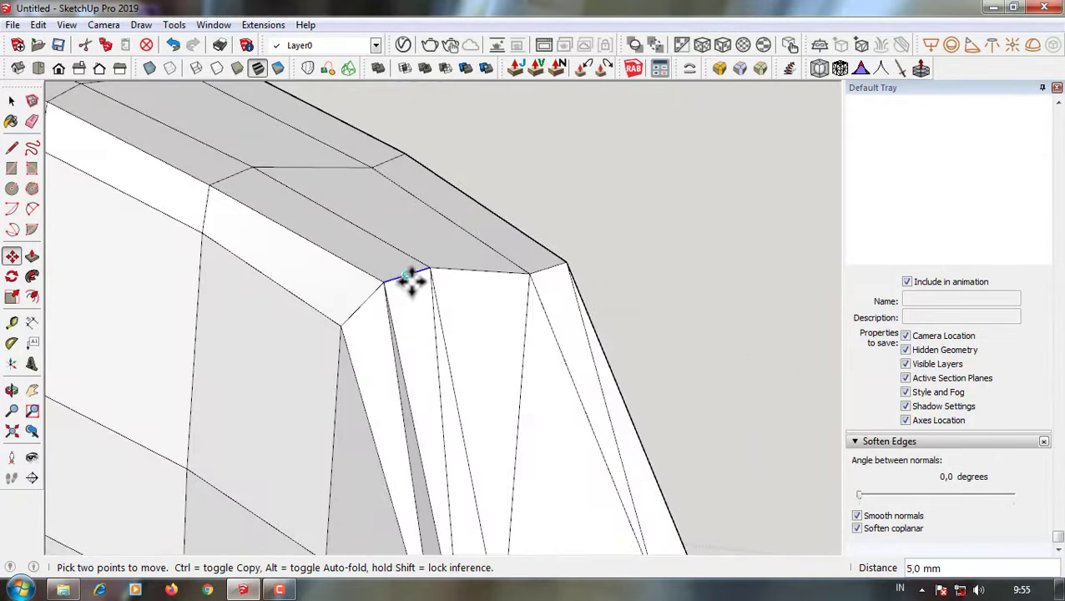
scroll(410, 282, "down", 3)
middle_click_drag(420, 297, 243, 337)
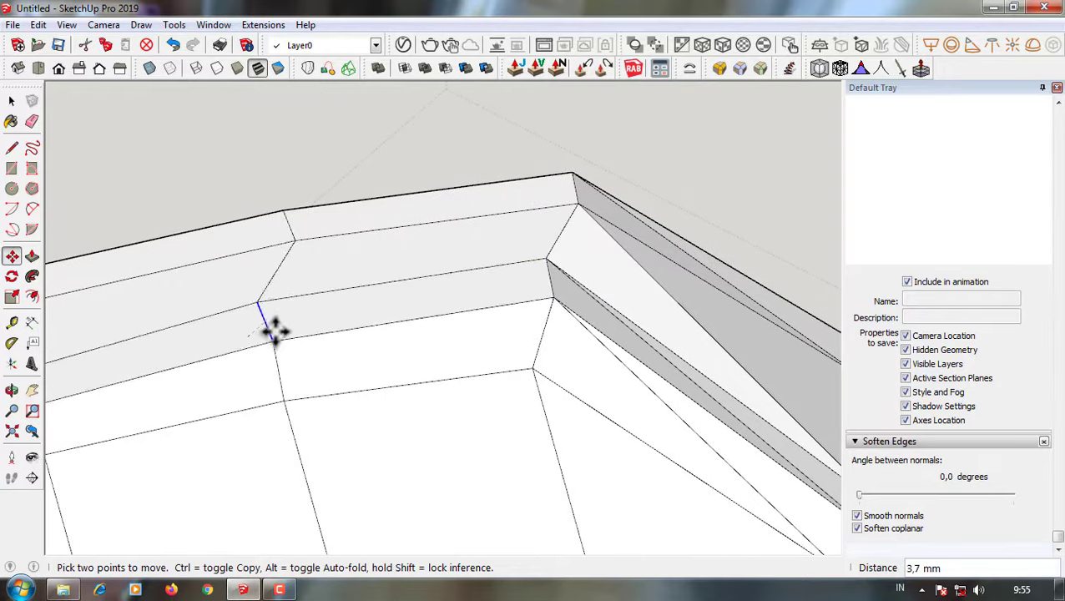
scroll(285, 312, "down", 3)
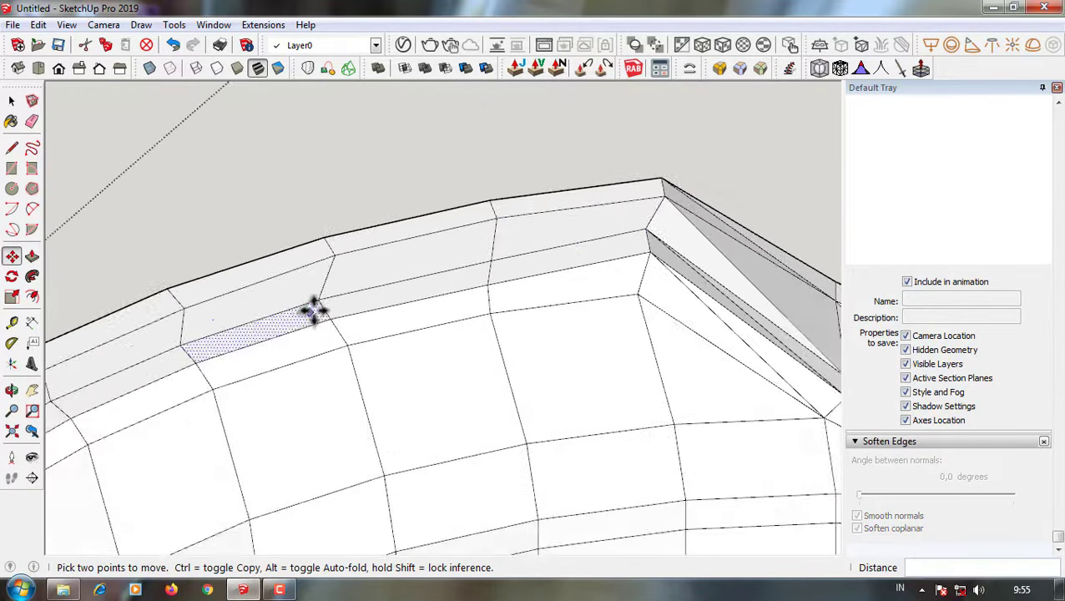
scroll(309, 305, "up", 2)
scroll(167, 348, "up", 2)
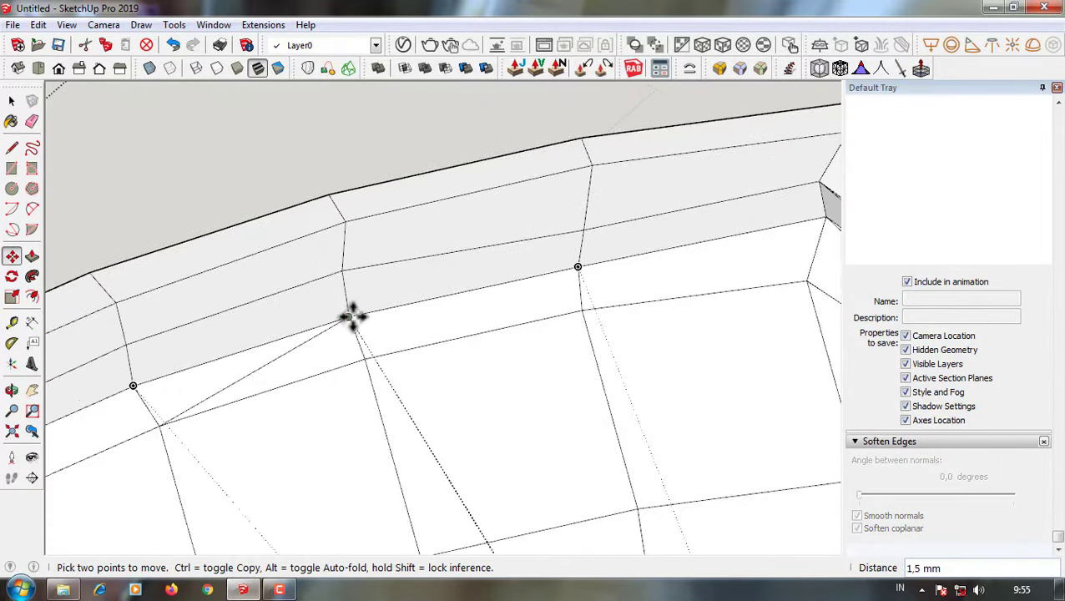
middle_click_drag(349, 306, 241, 375)
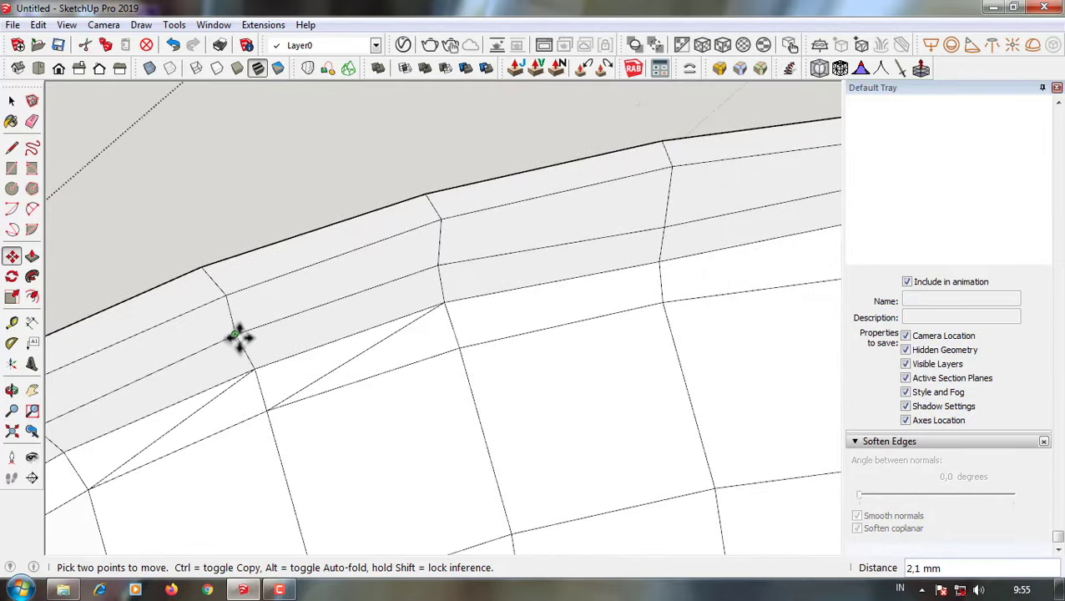
scroll(238, 336, "down", 3)
scroll(549, 152, "down", 2)
scroll(542, 297, "up", 3)
scroll(425, 373, "up", 1)
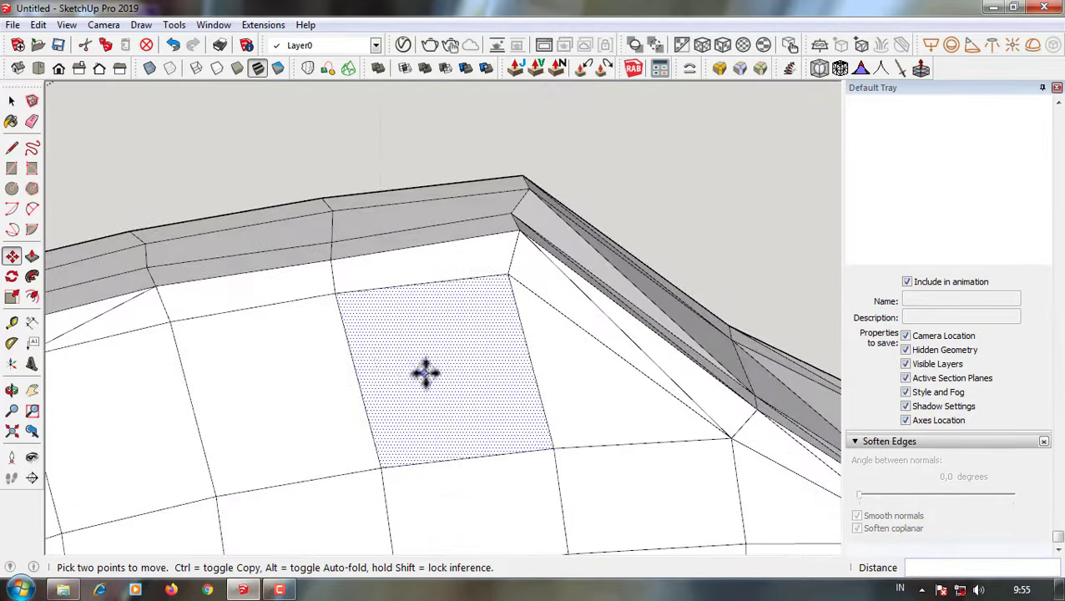
- Reshape the corner face and draw an extra edge ending at the corner endpoint
left_click(425, 373)
scroll(488, 256, "down", 3)
scroll(492, 264, "up", 3)
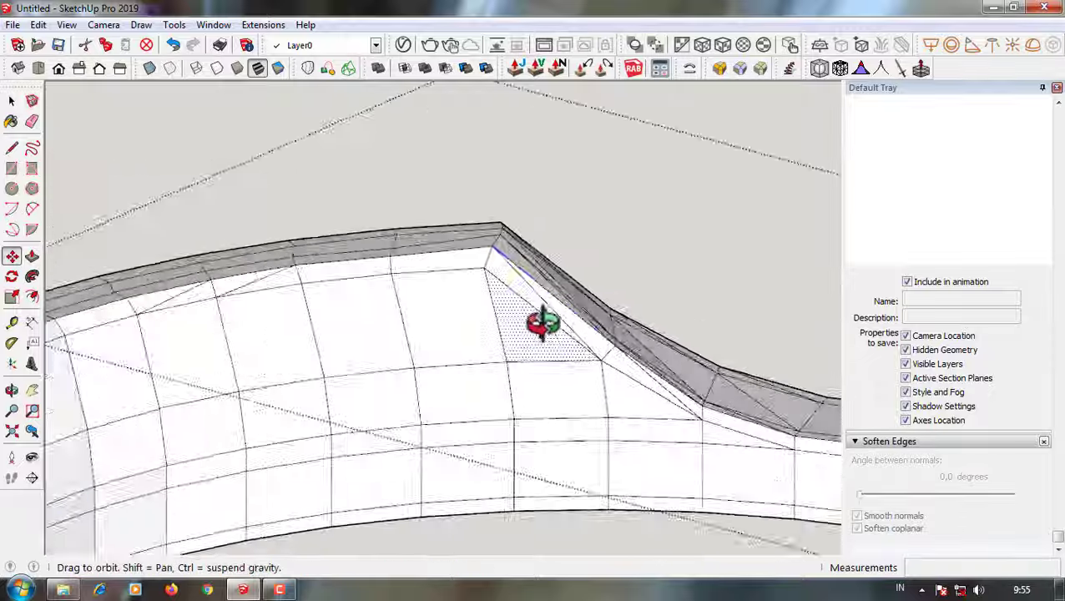
mouse_move(547, 338)
middle_mouse_down()
mouse_move(326, 325)
mouse_move(320, 351)
mouse_move(401, 359)
mouse_move(413, 326)
middle_mouse_up()
mouse_move(428, 411)
middle_mouse_down()
mouse_move(521, 459)
mouse_move(349, 500)
middle_mouse_up()
middle_click_drag(417, 405, 473, 488)
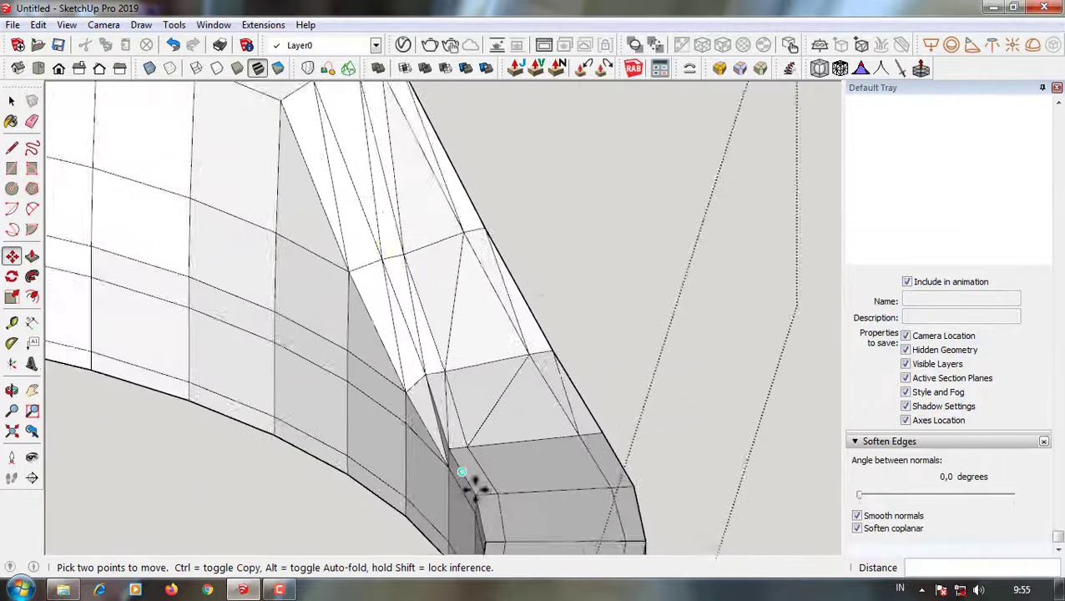
mouse_move(590, 431)
middle_mouse_down()
mouse_move(492, 409)
mouse_move(596, 370)
mouse_move(540, 368)
middle_mouse_up()
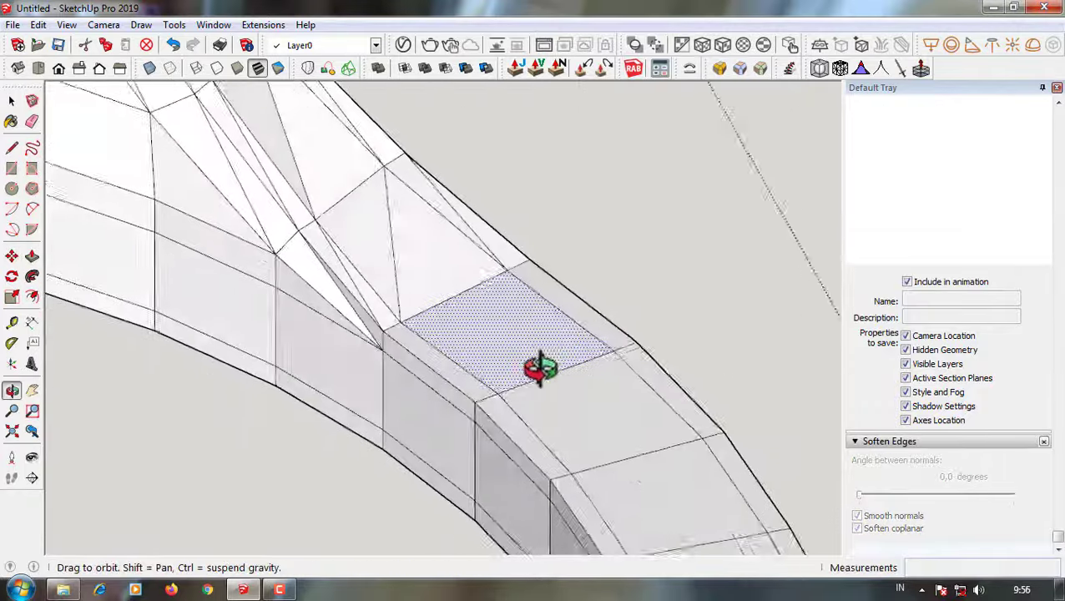
left_click(414, 359)
middle_click_drag(414, 359, 525, 512)
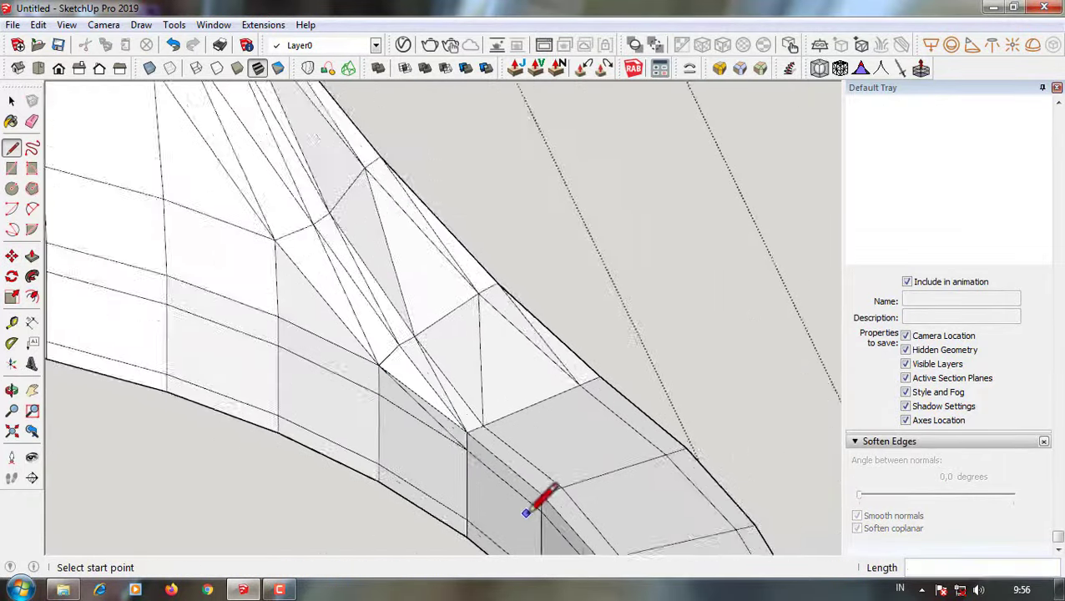
scroll(376, 238, "up", 3)
scroll(605, 314, "up", 3)
scroll(446, 252, "up", 2)
key("m")
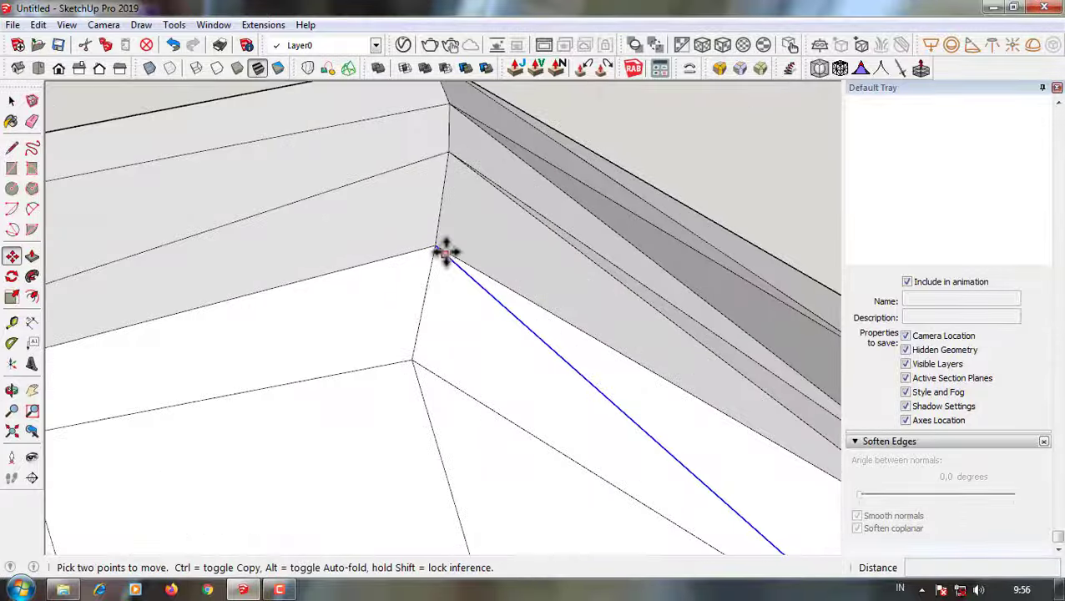
mouse_move(477, 257)
middle_mouse_down()
mouse_move(446, 283)
mouse_move(601, 368)
mouse_move(678, 245)
mouse_move(613, 396)
mouse_move(471, 316)
mouse_move(249, 273)
mouse_move(301, 250)
middle_mouse_up()
scroll(407, 373, "up", 2)
mouse_move(407, 373)
middle_mouse_down()
mouse_move(521, 273)
mouse_move(373, 311)
mouse_move(604, 293)
mouse_move(647, 304)
mouse_move(254, 317)
mouse_move(565, 379)
mouse_move(546, 325)
mouse_move(641, 351)
middle_mouse_up()
scroll(604, 294, "down", 5)
- Apply one Subdivide and Smooth iteration to the whole curved piece, then undo it
key("space")
triple_click(546, 325)
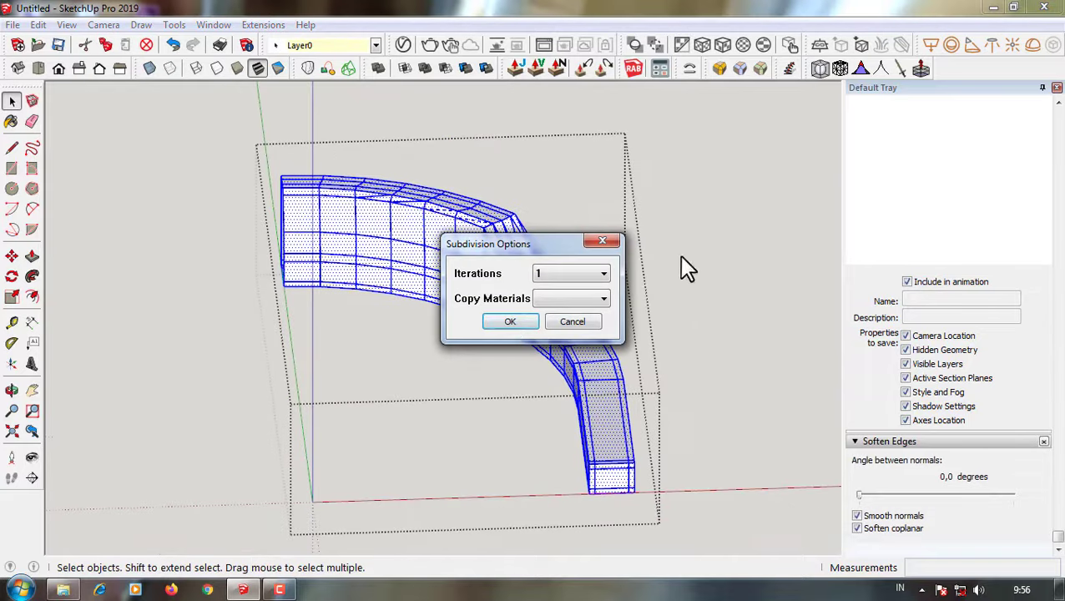
left_click(509, 321)
scroll(380, 266, "up", 3)
scroll(380, 266, "down", 4)
mouse_move(381, 266)
middle_mouse_down()
mouse_move(351, 244)
mouse_move(583, 465)
mouse_move(672, 309)
mouse_move(611, 309)
middle_mouse_up()
scroll(583, 465, "up", 3)
scroll(611, 309, "down", 5)
scroll(120, 316, "up", 2)
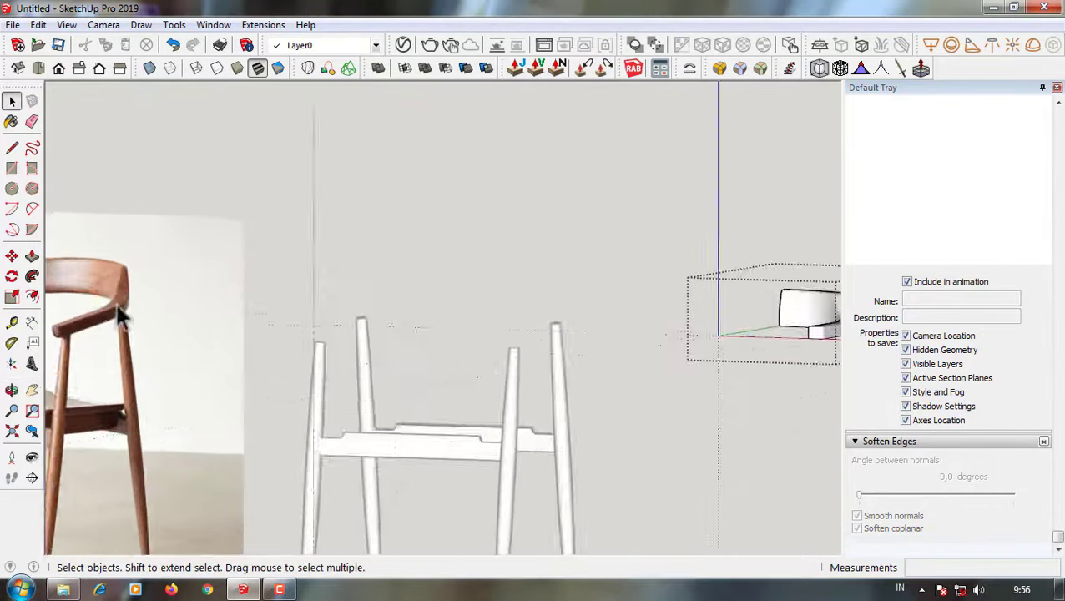
scroll(119, 316, "down", 3)
middle_click_drag(119, 315, 732, 340)
left_click(172, 45)
scroll(623, 256, "up", 4)
- Select the strip of faces along the inner curve and shift it a few millimetres
scroll(557, 245, "up", 2)
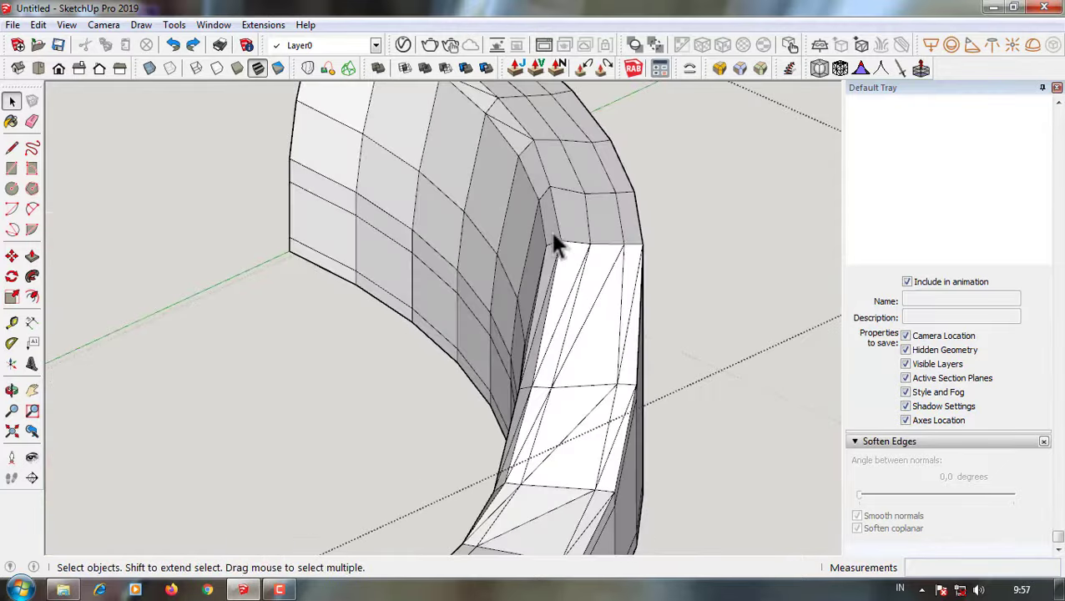
scroll(549, 234, "down", 2)
left_click(544, 230)
scroll(486, 163, "up", 2)
scroll(412, 141, "down", 2)
scroll(390, 150, "up", 2)
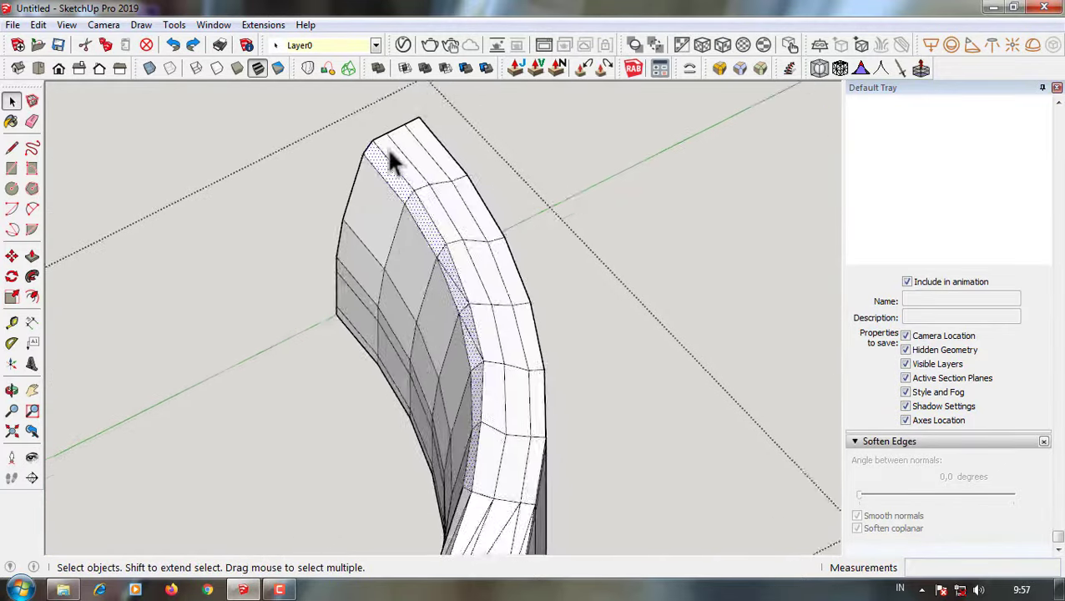
key("m")
scroll(375, 155, "up", 3)
key("space")
scroll(409, 192, "down", 3)
scroll(373, 166, "up", 4)
- Move the top edge about 3.9 mm to reshape the armrest's upright tip
key("m")
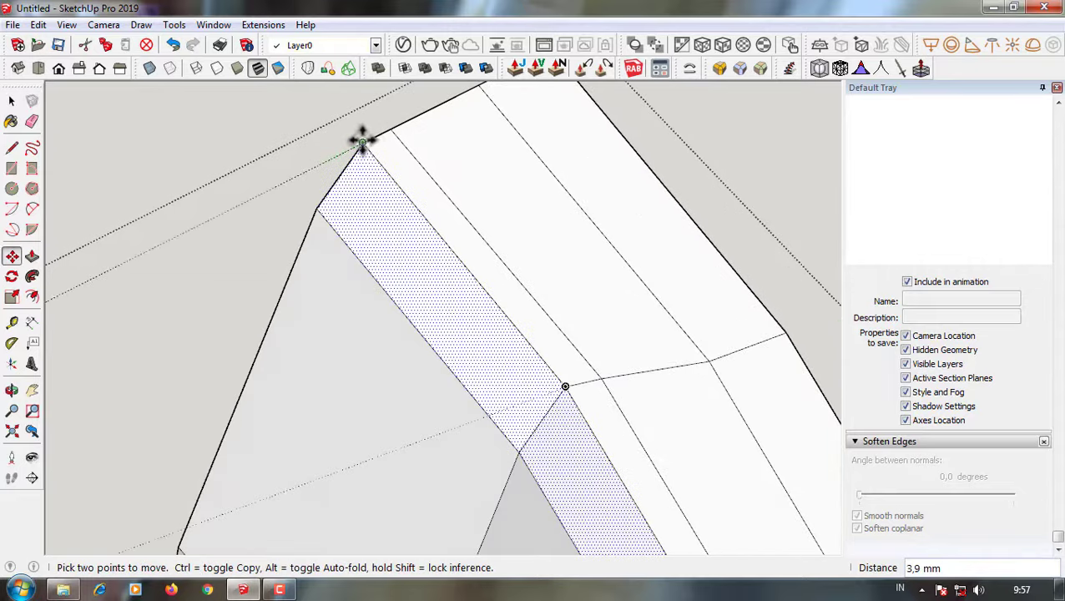
left_click(445, 201)
scroll(500, 276, "down", 2)
scroll(594, 368, "down", 1)
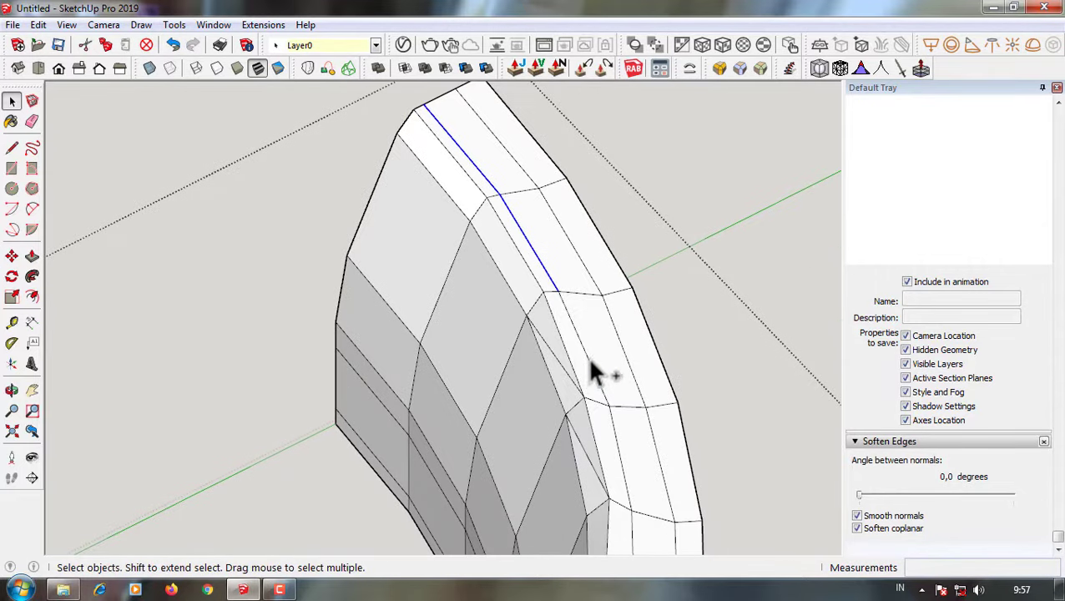
scroll(613, 440, "down", 1)
scroll(600, 404, "up", 1)
scroll(534, 283, "down", 3)
key("m")
scroll(501, 267, "up", 3)
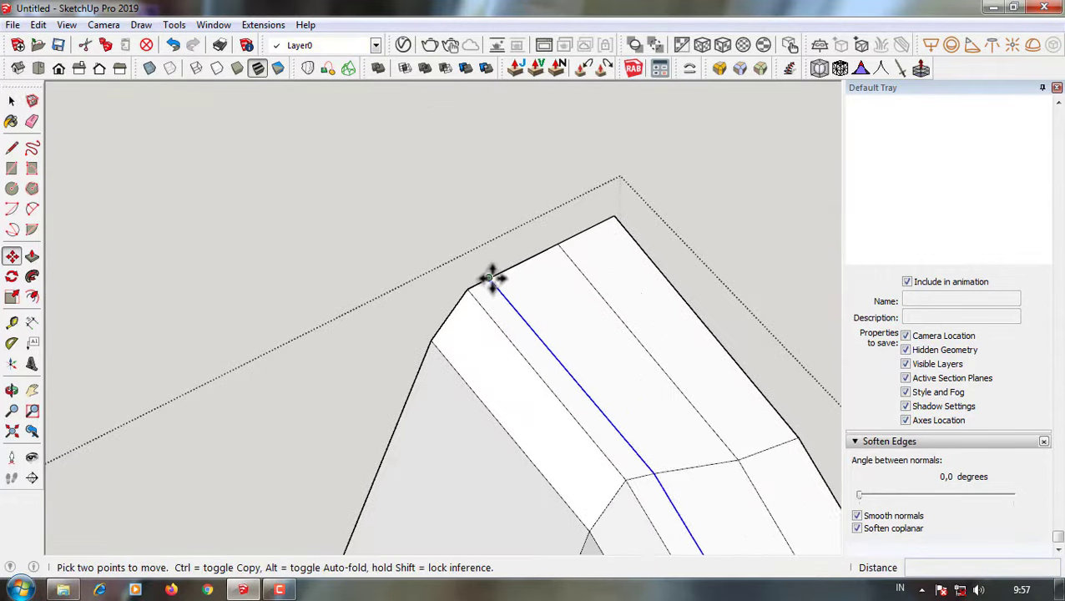
middle_click_drag(543, 334, 428, 344)
scroll(392, 359, "up", 2)
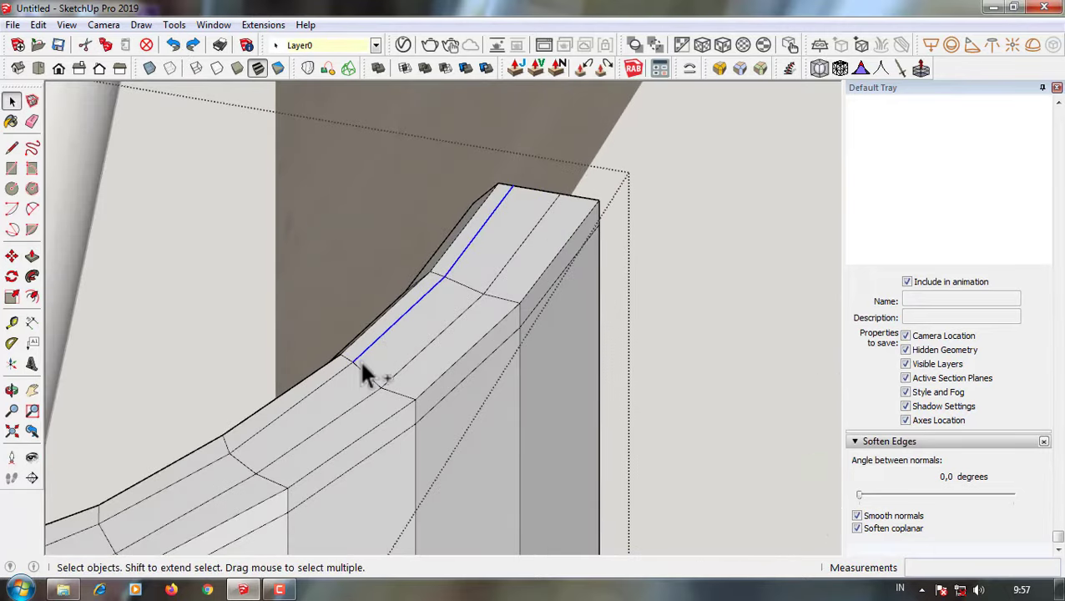
middle_click_drag(222, 469, 517, 182)
key("m")
scroll(166, 278, "down", 3)
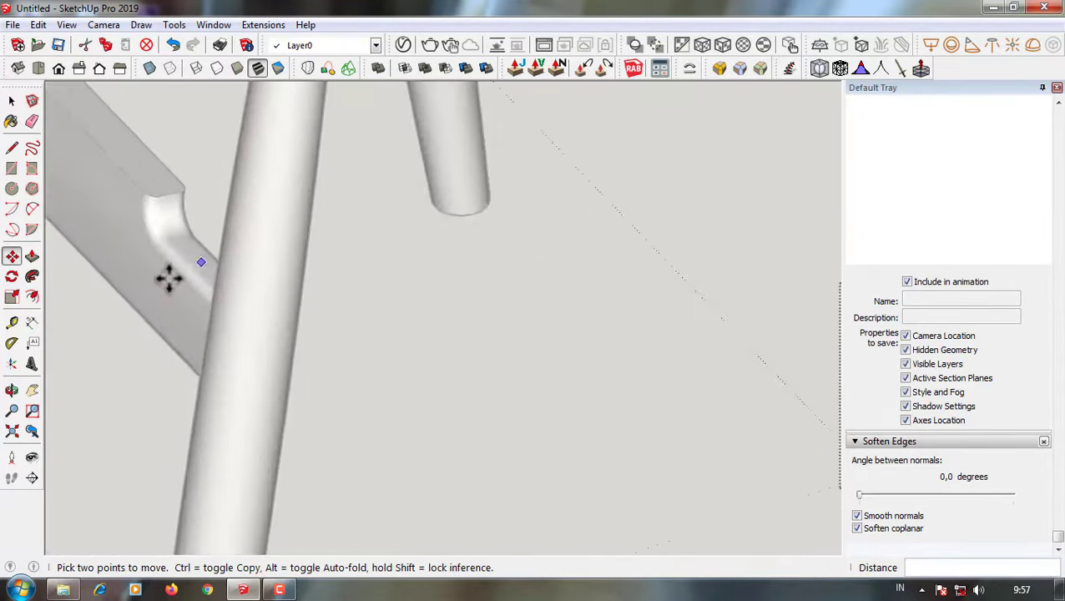
scroll(573, 269, "down", 3)
scroll(613, 312, "up", 5)
middle_click_drag(614, 311, 420, 357)
- From the Top view, shift an edge on the armrest's curved top strip by 1 mm
left_click(37, 68)
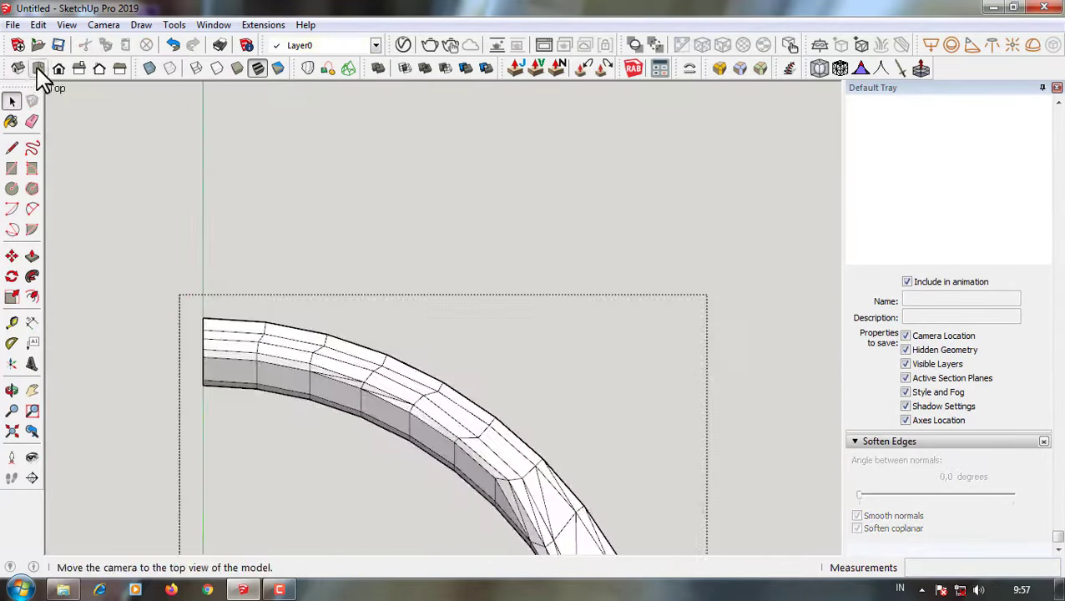
scroll(330, 393, "up", 3)
scroll(425, 321, "up", 2)
scroll(476, 375, "up", 2)
key("m")
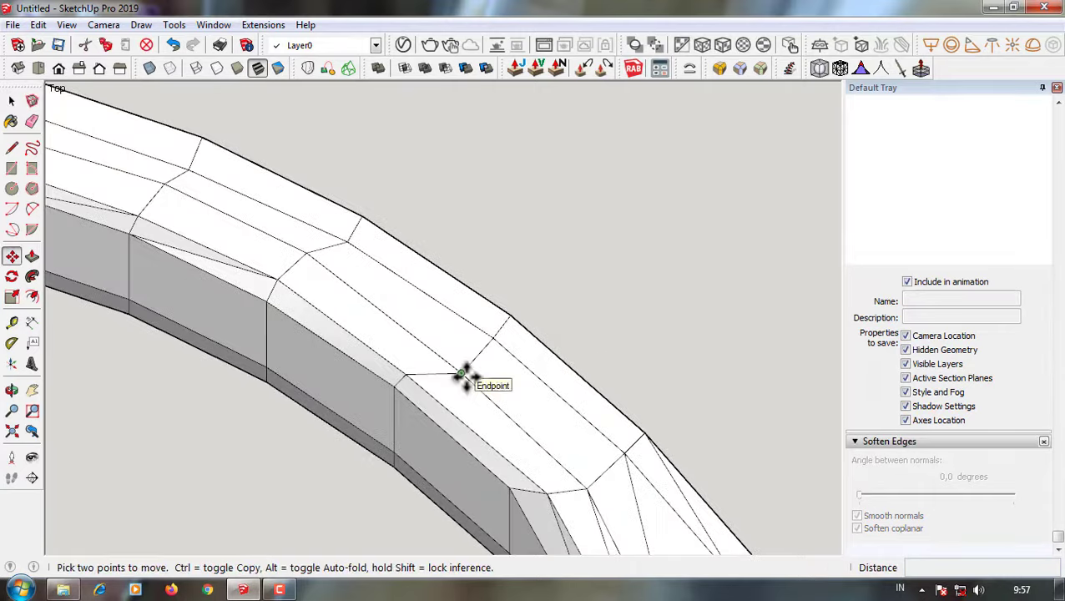
scroll(313, 253, "up", 2)
scroll(317, 240, "down", 3)
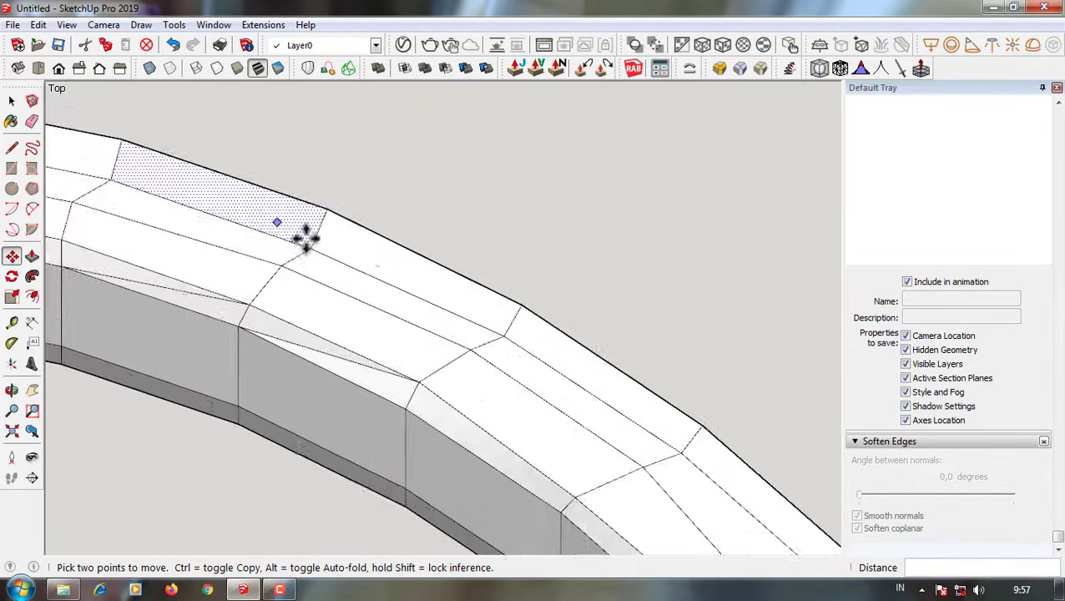
scroll(305, 228, "up", 3)
scroll(250, 242, "down", 3)
scroll(259, 244, "up", 3)
scroll(259, 244, "down", 5)
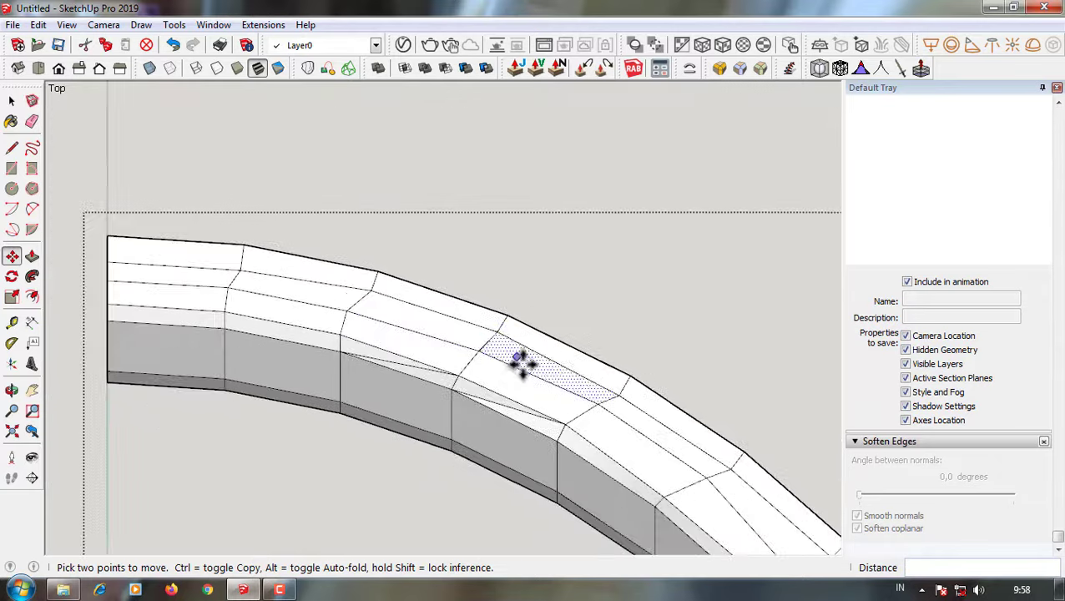
scroll(332, 321, "up", 5)
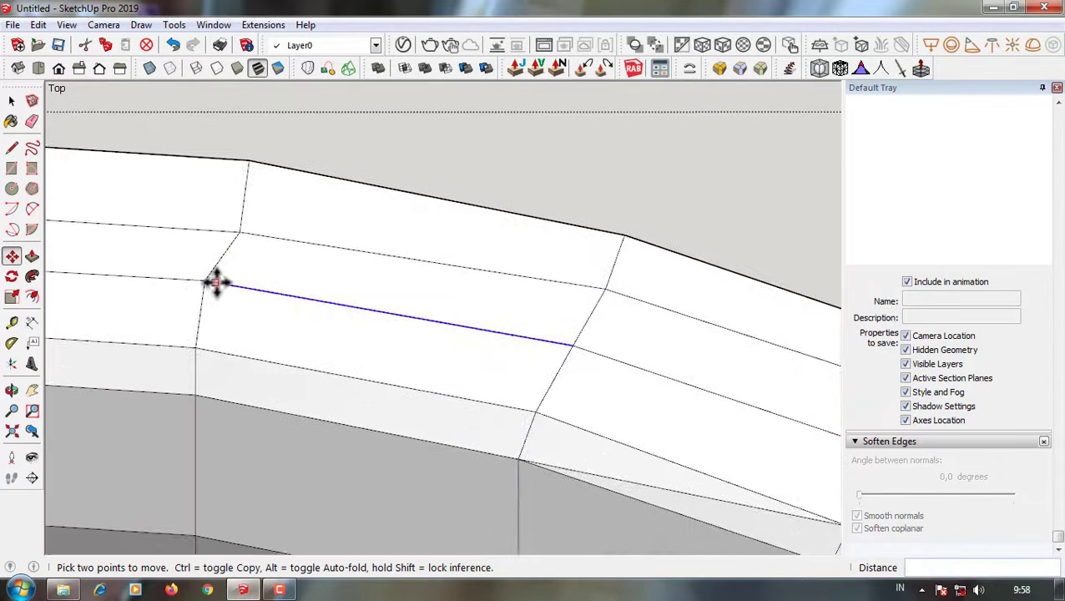
scroll(373, 273, "down", 5)
scroll(276, 251, "up", 5)
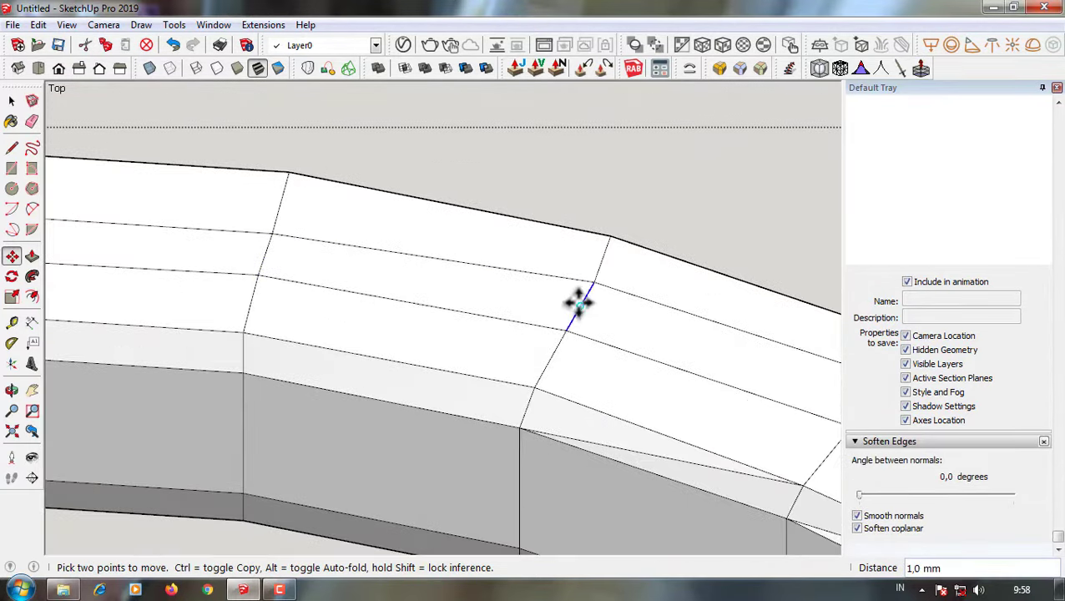
scroll(266, 289, "down", 3)
scroll(537, 323, "up", 3)
scroll(541, 318, "up", 2)
scroll(572, 355, "down", 1)
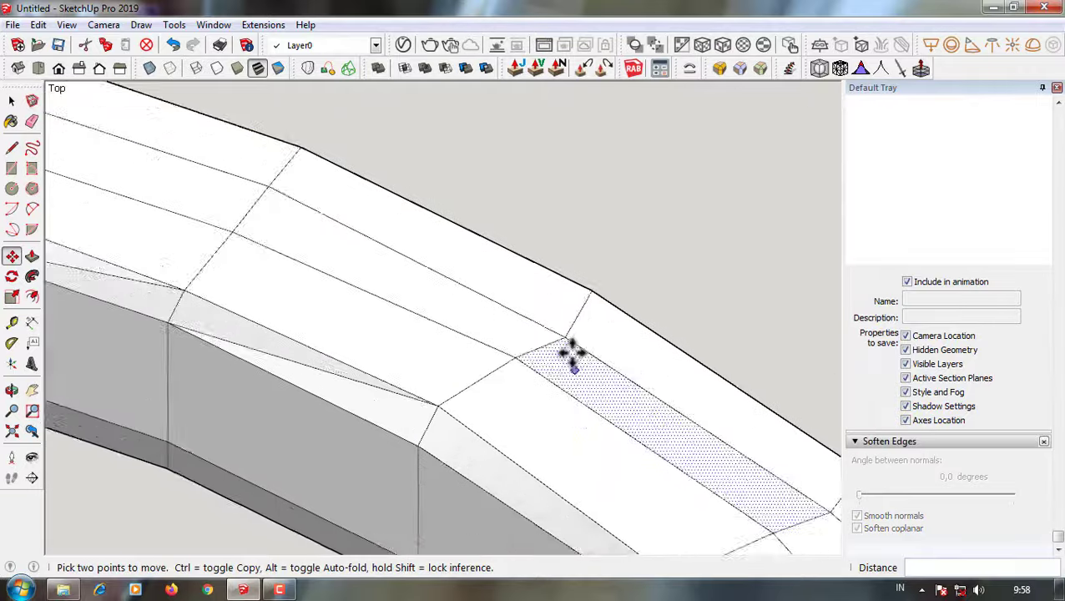
scroll(572, 354, "up", 2)
scroll(527, 321, "down", 3)
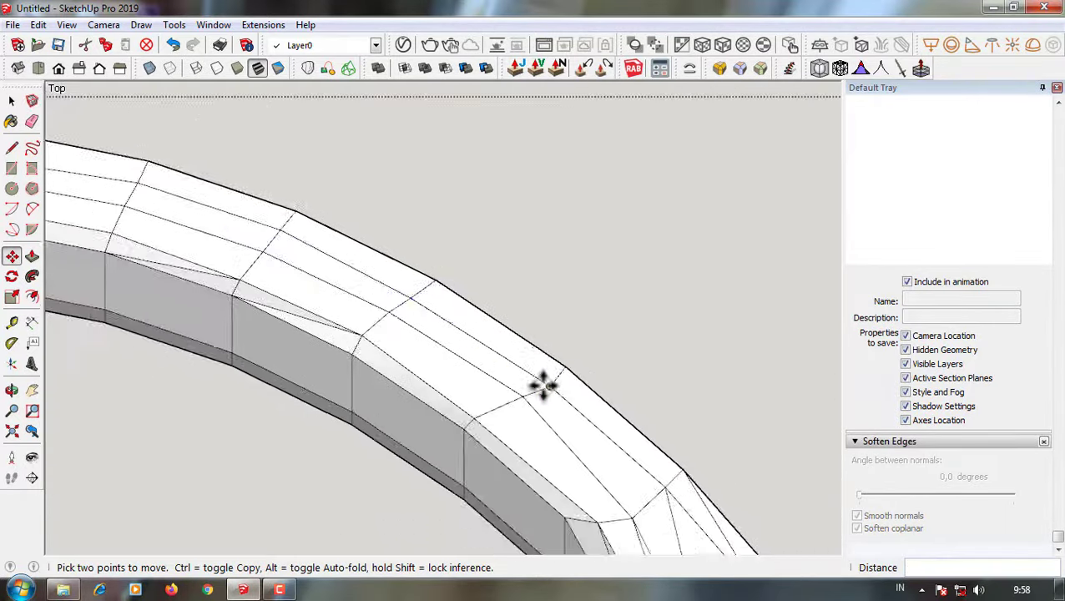
scroll(542, 382, "up", 3)
scroll(530, 373, "down", 3)
scroll(470, 388, "down", 3)
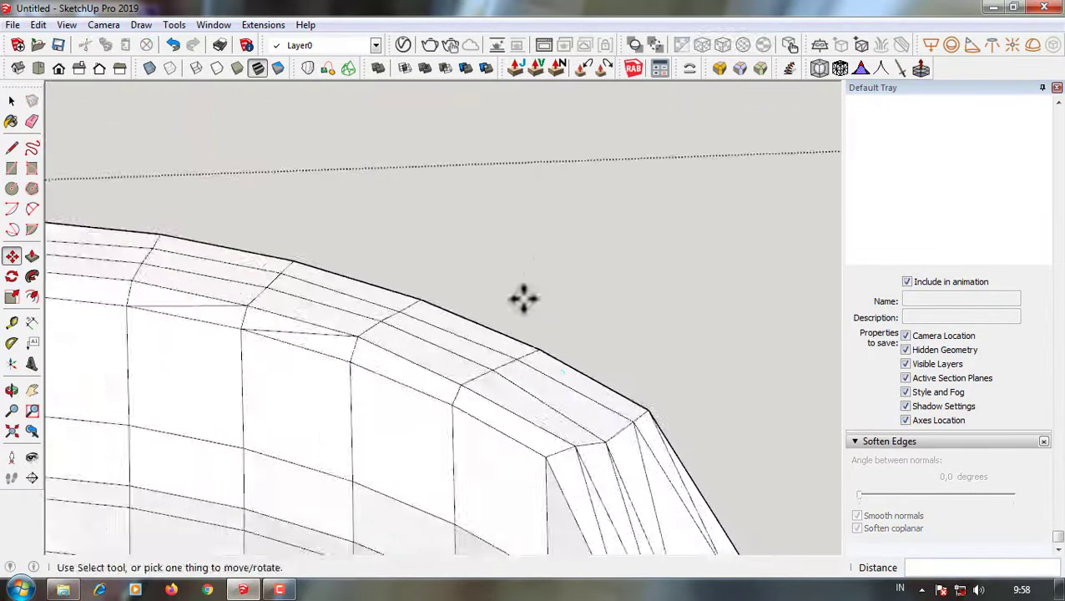
- Shift a point on the curved band along the green axis
mouse_move(440, 418)
middle_mouse_down()
mouse_move(396, 406)
mouse_move(197, 237)
middle_mouse_up()
scroll(388, 373, "up", 5)
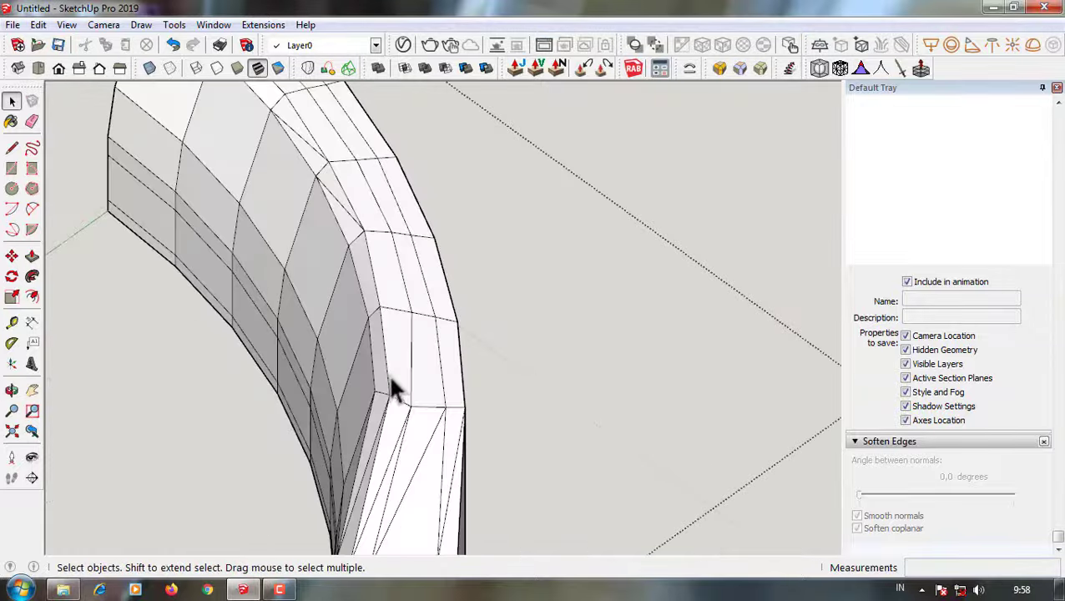
scroll(415, 408, "up", 2)
key("m")
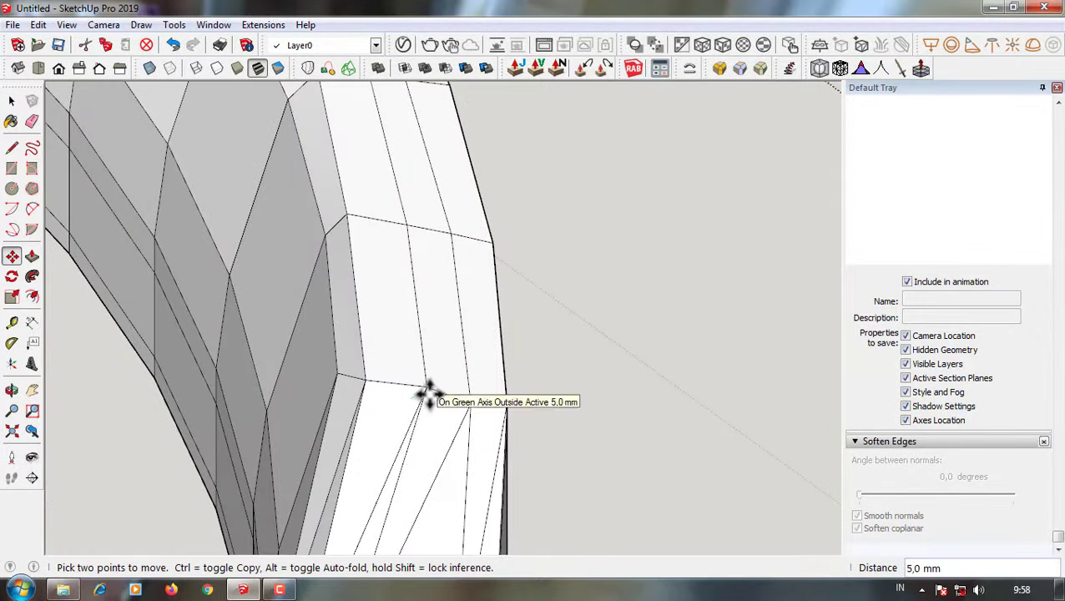
left_click(427, 393)
- Inspect the curved band from above, from a low angle and from a wider view
middle_click_drag(388, 367, 447, 185)
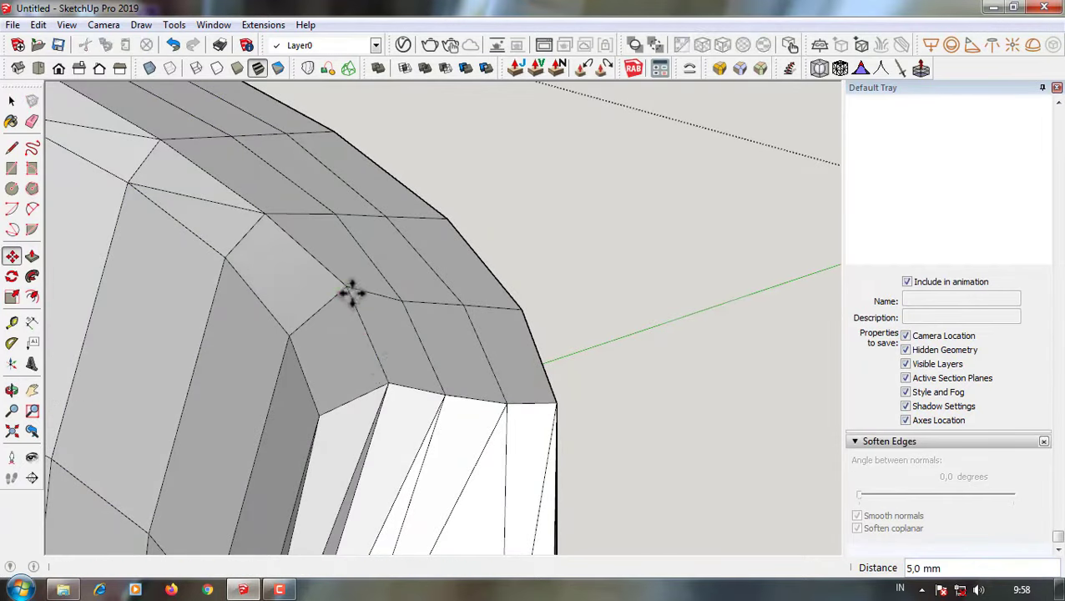
mouse_move(350, 292)
middle_mouse_down()
mouse_move(351, 318)
mouse_move(357, 196)
middle_mouse_up()
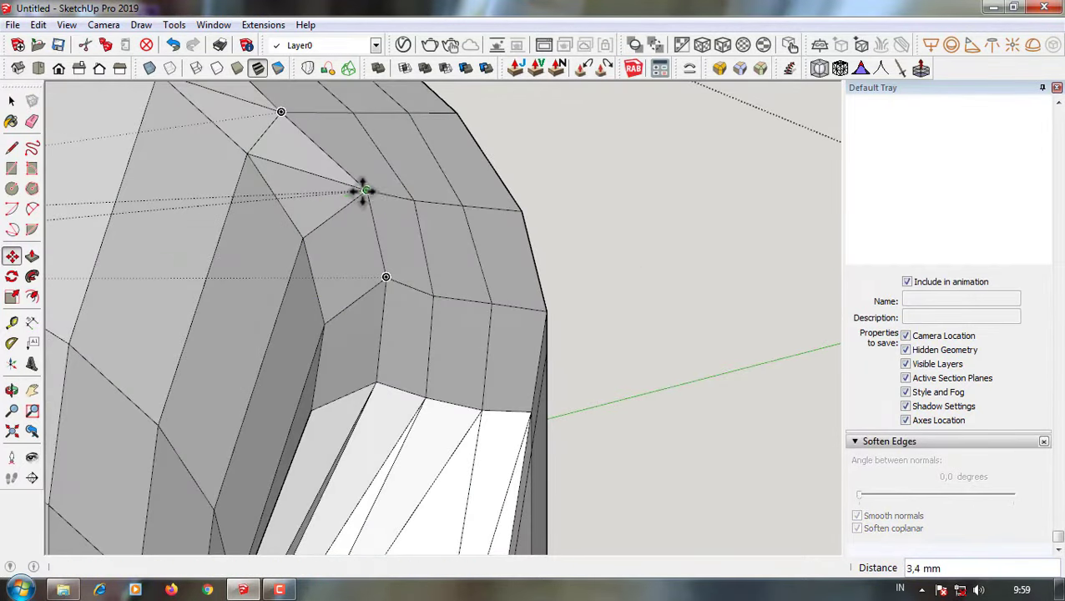
scroll(364, 191, "up", 2)
scroll(362, 182, "down", 3)
scroll(213, 275, "up", 3)
scroll(522, 242, "down", 2)
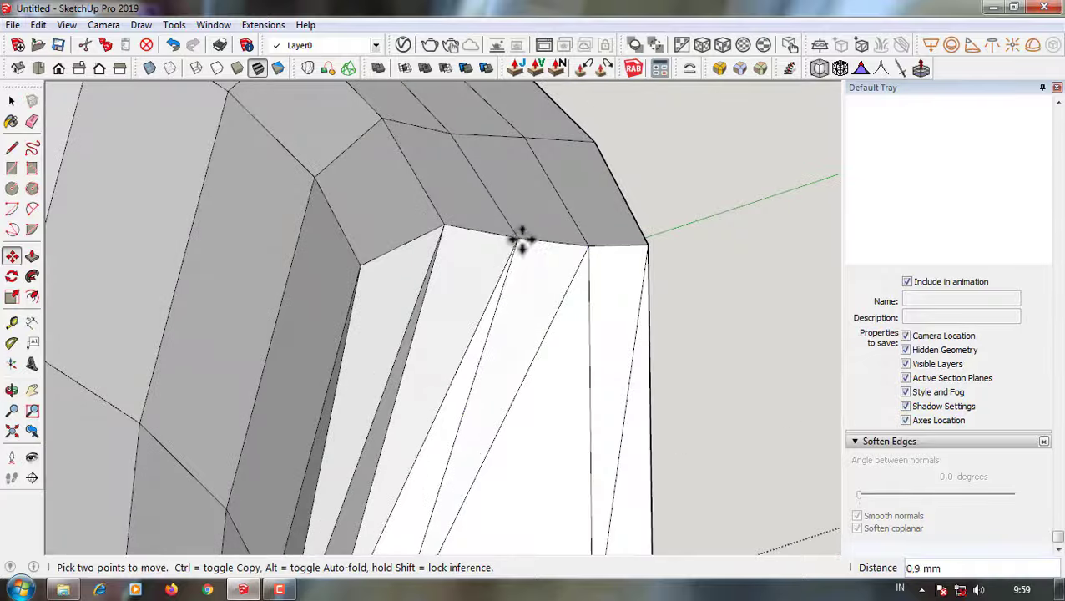
scroll(535, 227, "down", 2)
mouse_move(535, 231)
middle_mouse_down()
mouse_move(446, 225)
mouse_move(665, 280)
mouse_move(298, 233)
mouse_move(416, 339)
mouse_move(791, 267)
mouse_move(428, 264)
middle_mouse_up()
scroll(417, 339, "up", 3)
scroll(421, 487, "up", 3)
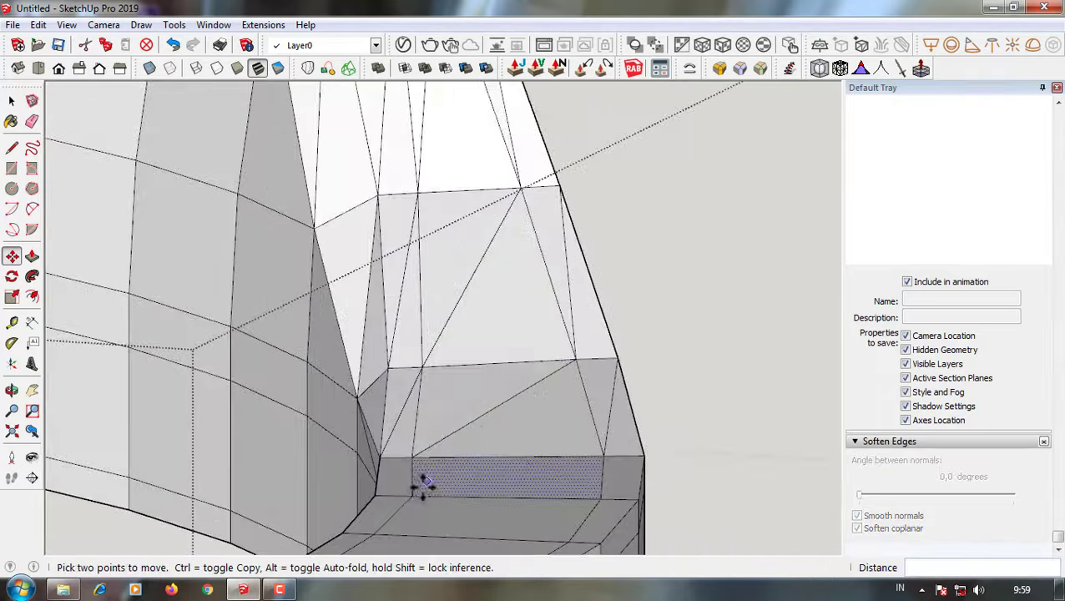
scroll(424, 311, "up", 2)
middle_click_drag(424, 310, 478, 420)
scroll(220, 324, "up", 3)
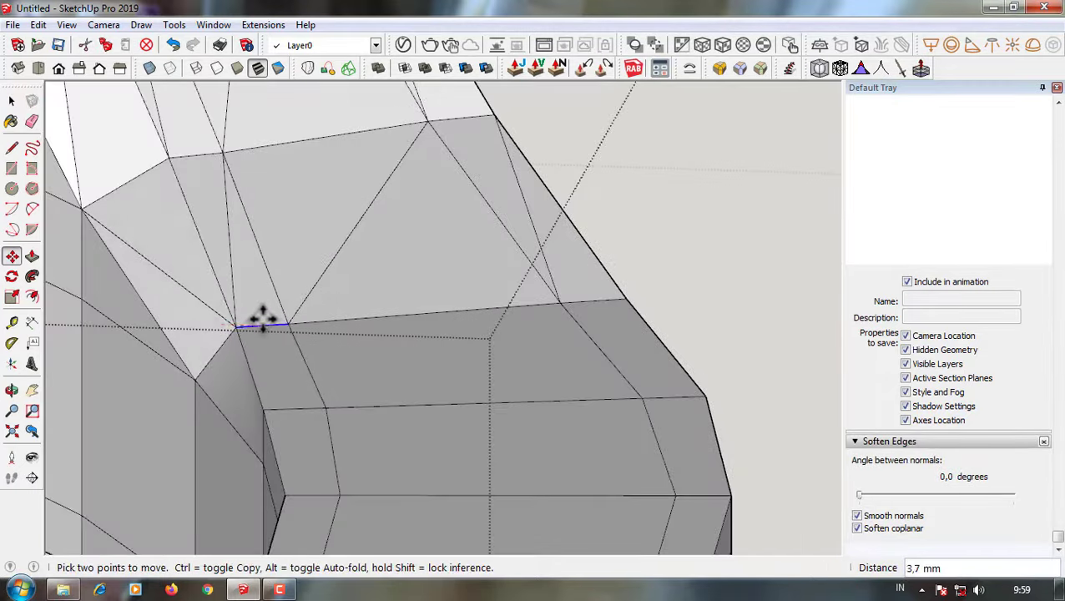
scroll(300, 408, "down", 3)
scroll(351, 312, "down", 5)
scroll(601, 382, "up", 4)
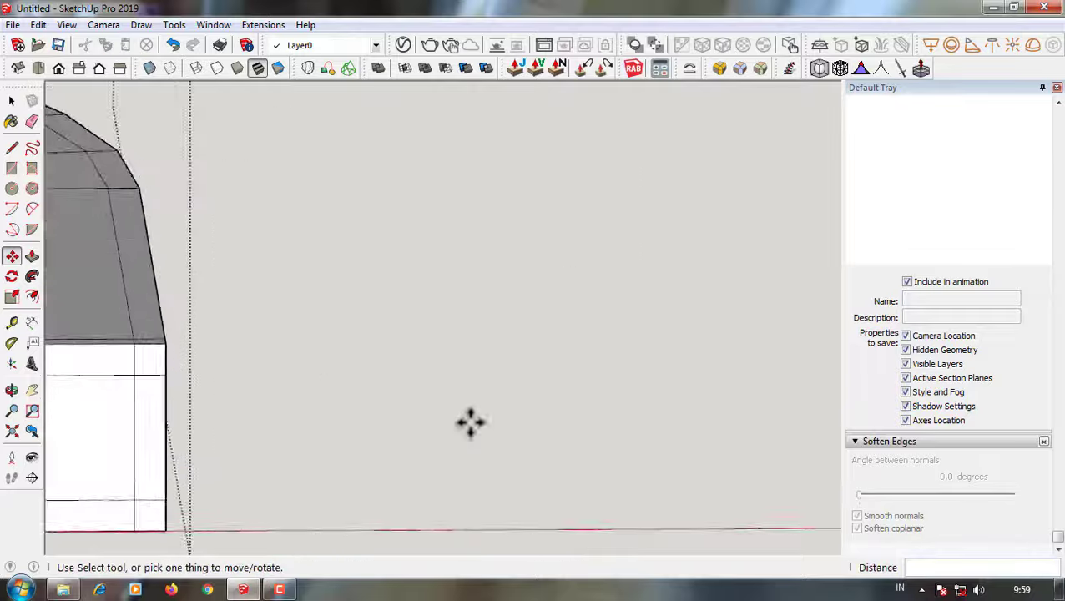
middle_click_drag(471, 422, 289, 338)
scroll(453, 303, "up", 3)
scroll(453, 302, "down", 5)
middle_click_drag(359, 295, 194, 274)
scroll(193, 274, "up", 3)
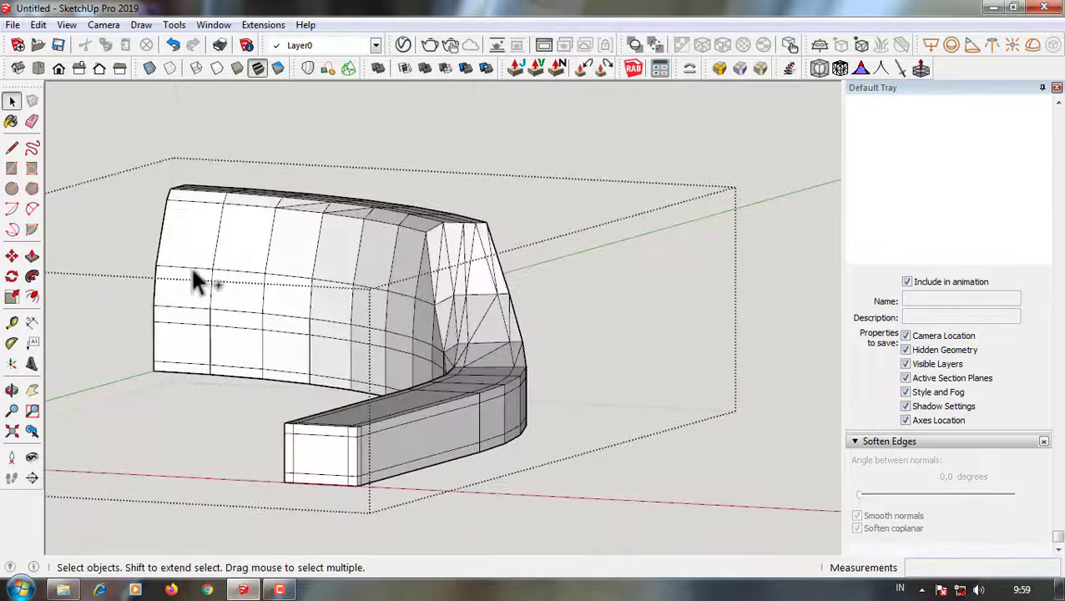
scroll(400, 307, "up", 3)
- Frame the bevelled corner close up, next to the reference photo
key("m")
mouse_move(439, 309)
middle_mouse_down()
mouse_move(280, 228)
mouse_move(71, 380)
middle_mouse_up()
scroll(207, 321, "up", 3)
scroll(186, 318, "down", 3)
middle_click_drag(187, 319, 351, 256)
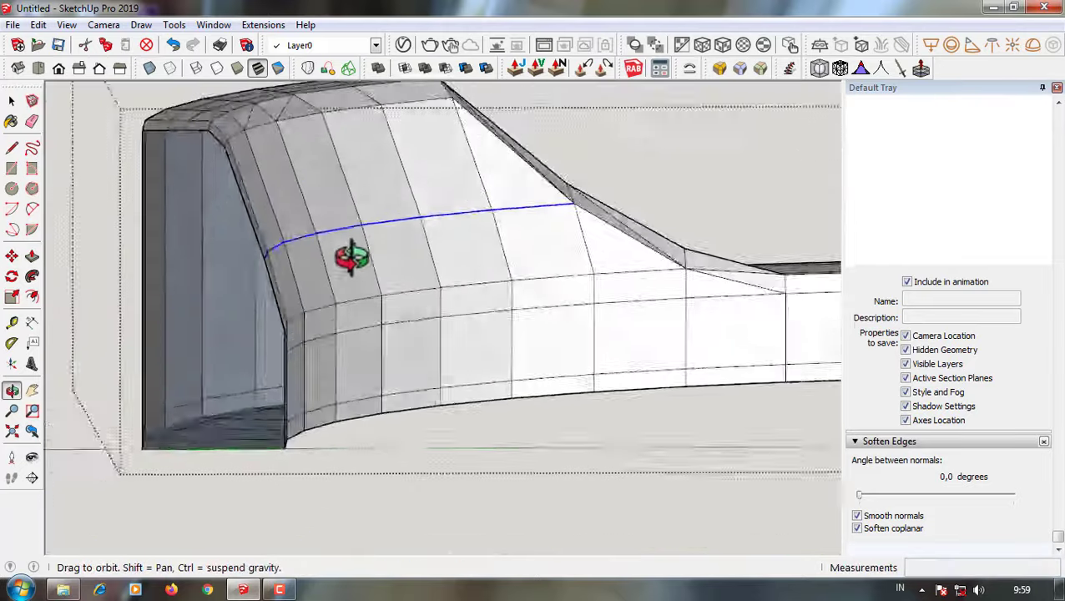
scroll(379, 256, "up", 2)
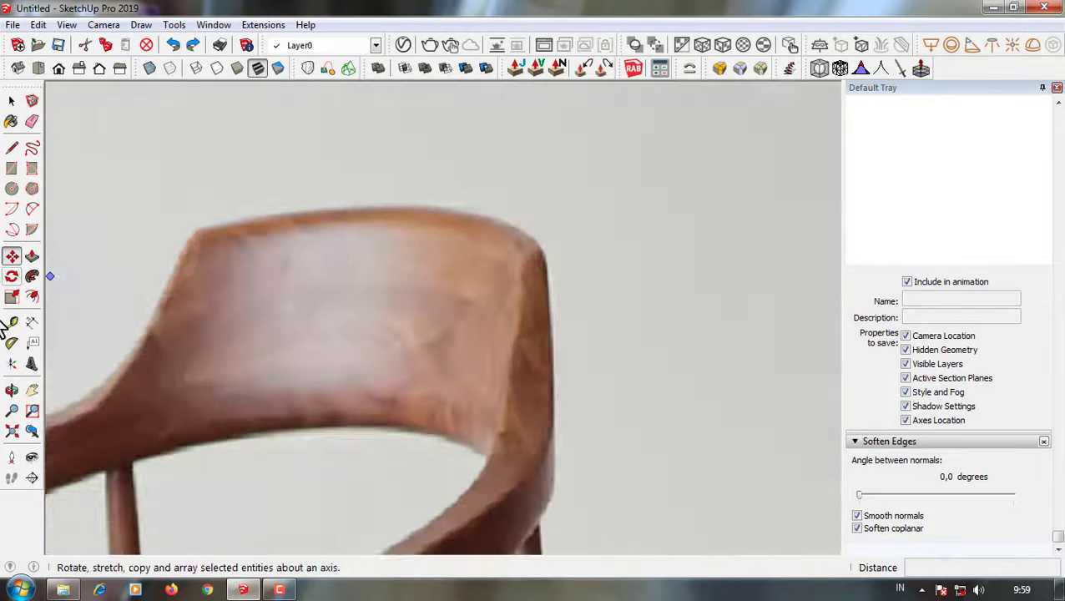
middle_click_drag(175, 250, 500, 275)
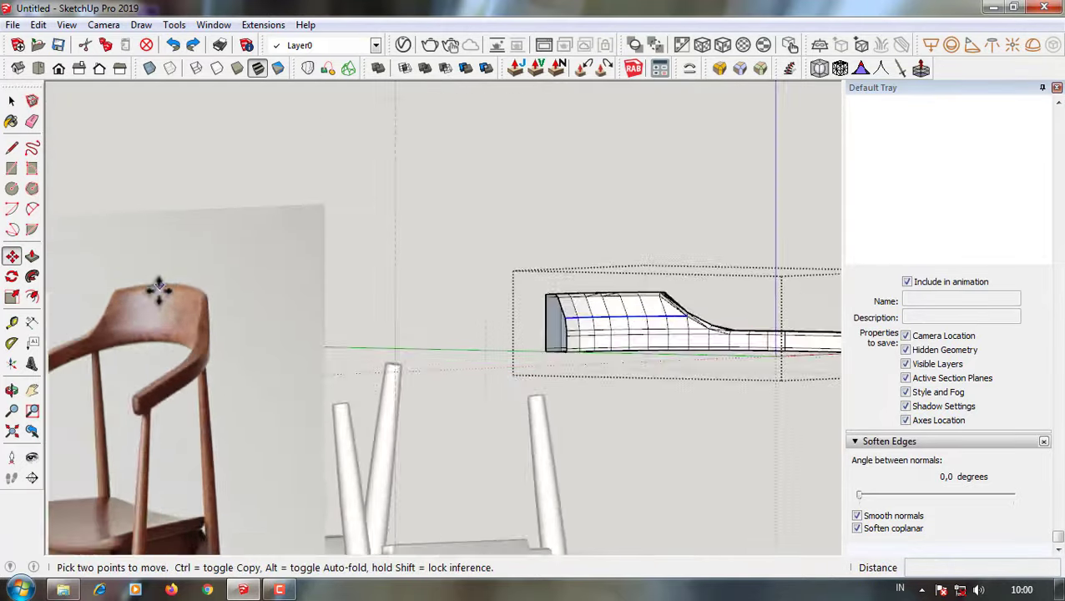
key("space")
scroll(747, 330, "up", 2)
middle_click_drag(747, 330, 703, 305)
scroll(558, 285, "up", 3)
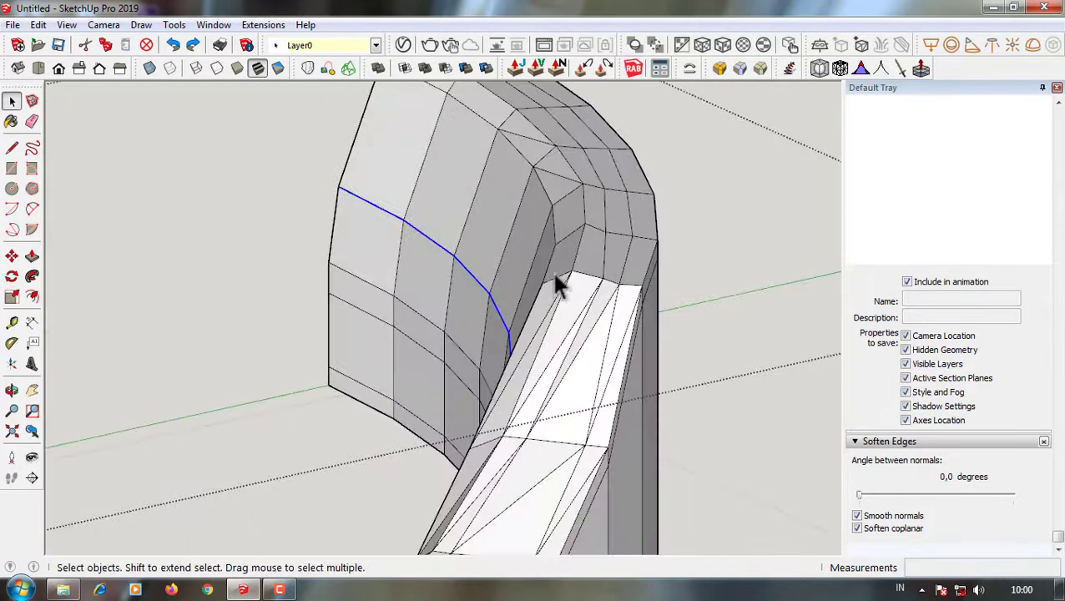
middle_click_drag(551, 281, 628, 290)
scroll(627, 290, "down", 3)
scroll(451, 292, "up", 3)
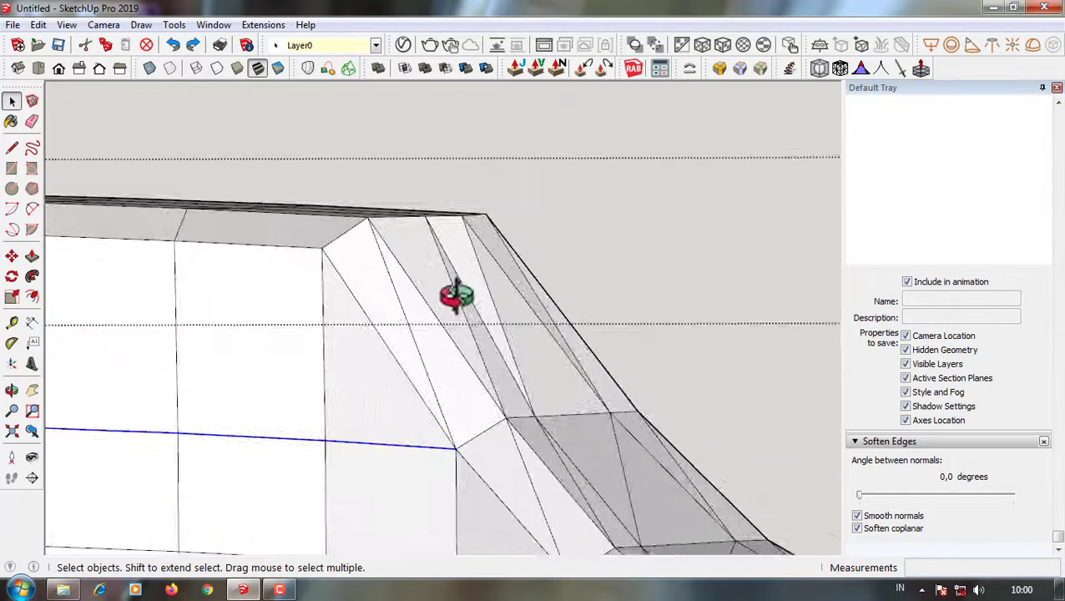
scroll(361, 340, "up", 2)
scroll(388, 391, "down", 1)
scroll(390, 394, "up", 1)
- Move the inner bevel vertex a few millimetres to refine the bevel
key("m")
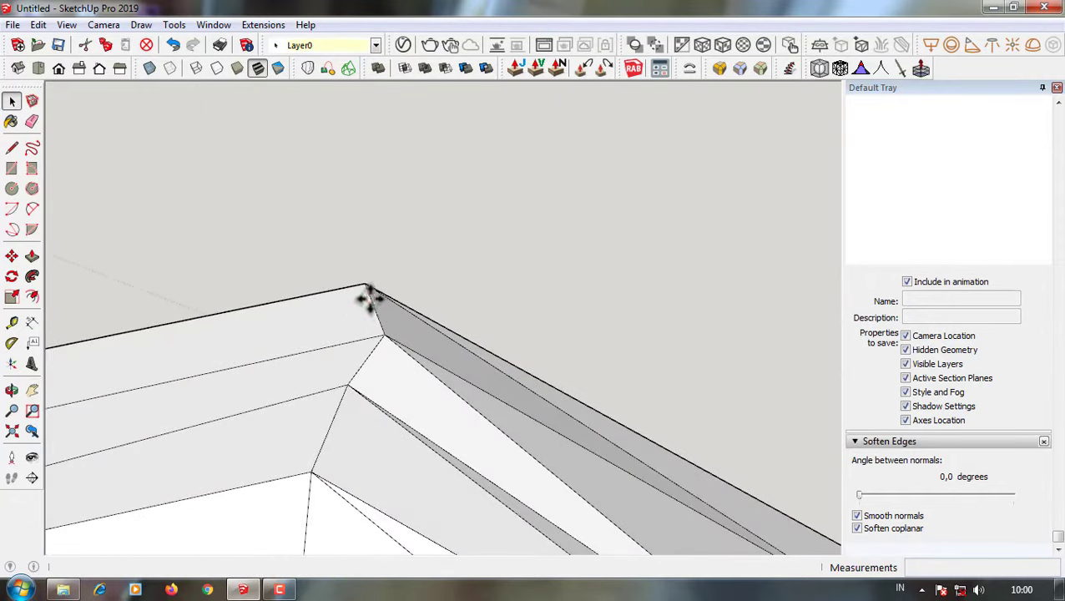
scroll(367, 325, "up", 2)
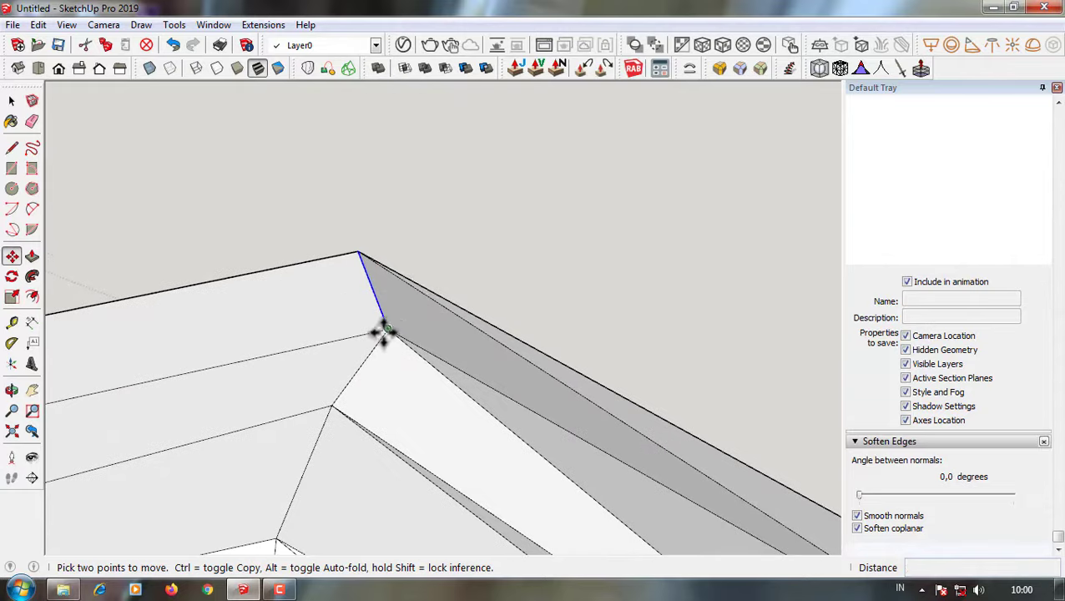
key("m")
left_click(386, 332)
left_click(348, 349)
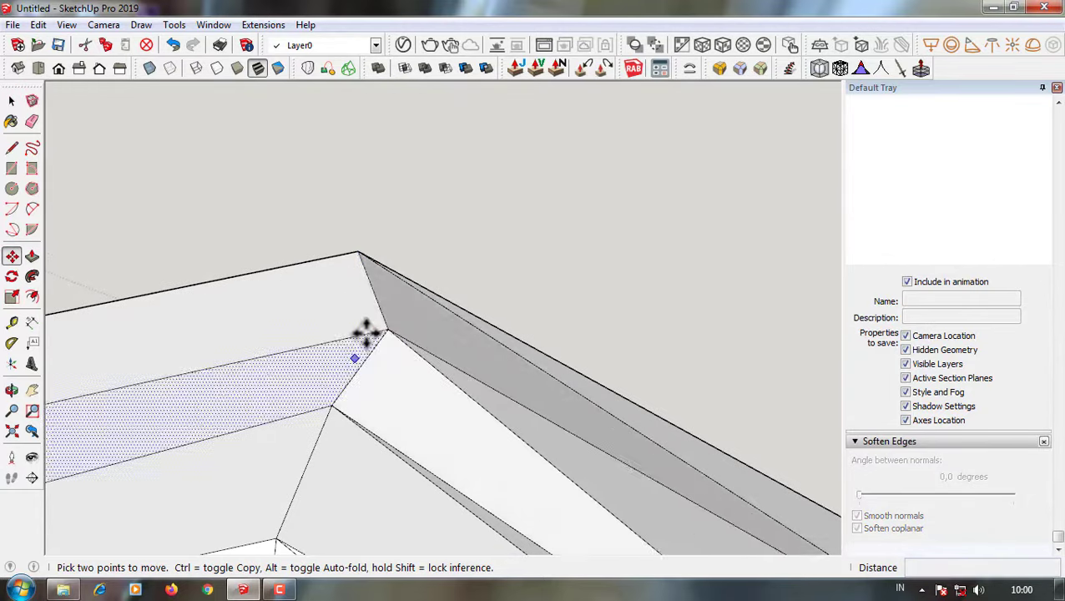
scroll(368, 350, "down", 1)
scroll(367, 375, "down", 2)
- Shift the edge beside the bevel face slightly to smooth the bend
mouse_move(499, 379)
middle_mouse_down()
mouse_move(221, 427)
mouse_move(210, 458)
mouse_move(267, 337)
middle_mouse_up()
left_click(267, 336)
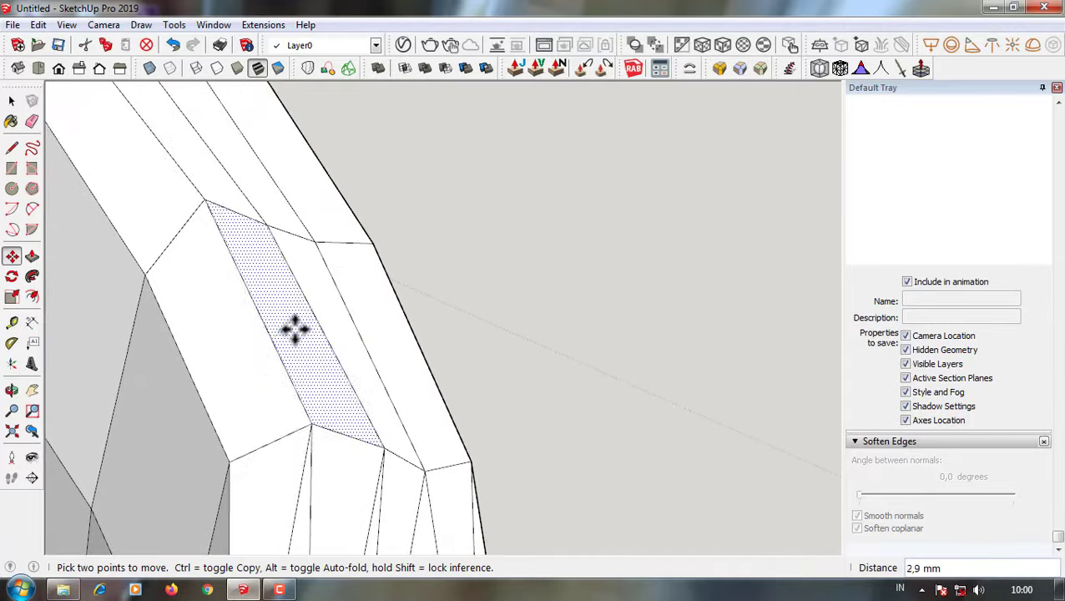
scroll(240, 393, "down", 3)
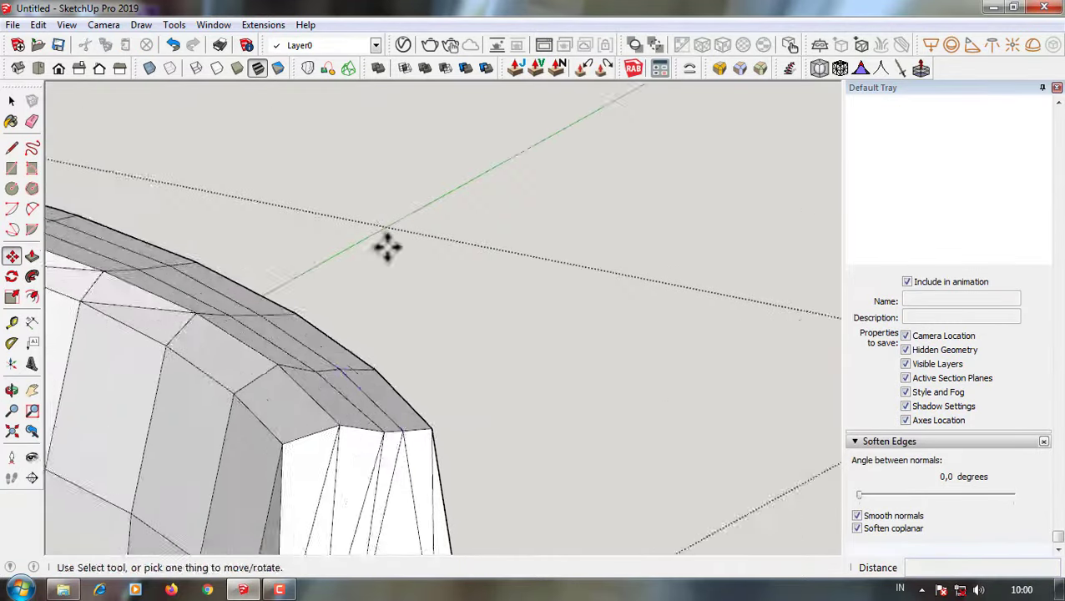
mouse_move(385, 245)
middle_mouse_down()
mouse_move(320, 376)
mouse_move(256, 376)
middle_mouse_up()
key("space")
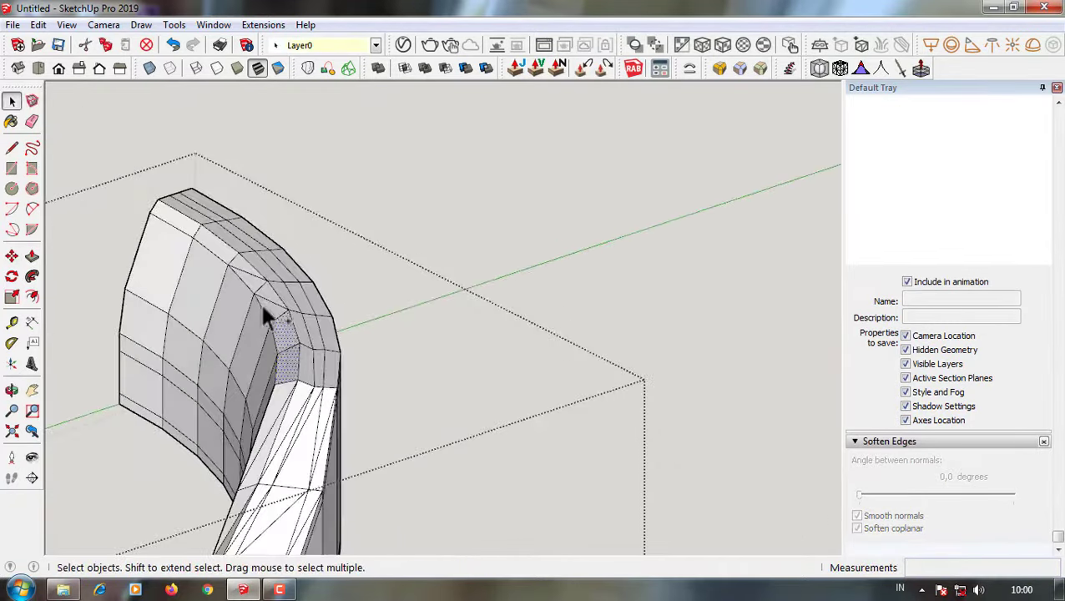
middle_click_drag(265, 315, 230, 254)
scroll(159, 208, "up", 5)
key("m")
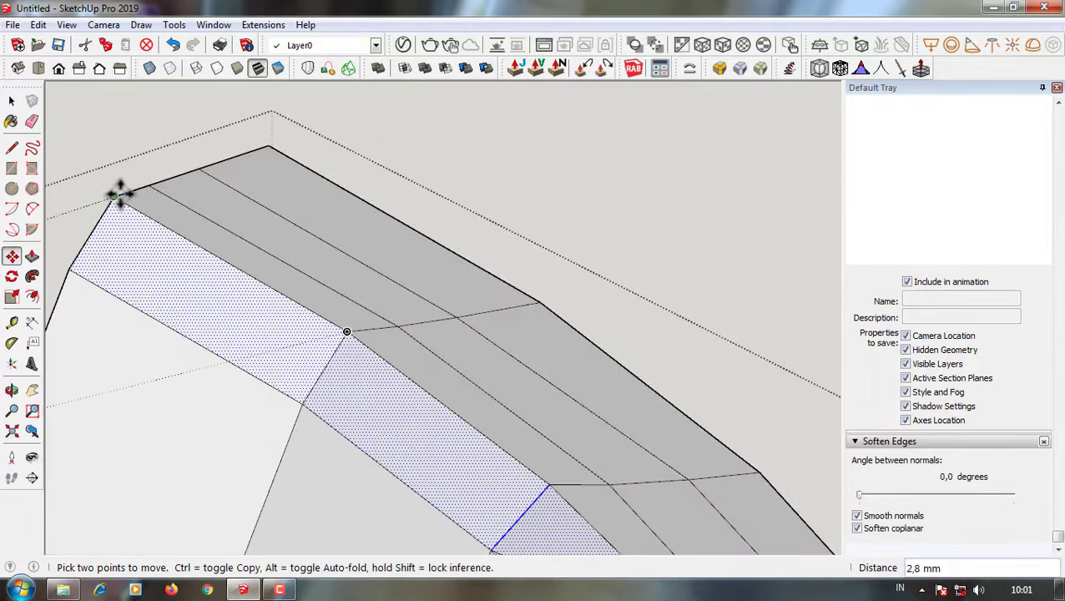
scroll(167, 199, "down", 3)
mouse_move(244, 202)
middle_mouse_down()
mouse_move(309, 344)
mouse_move(447, 427)
middle_mouse_up()
key("space")
scroll(455, 376, "up", 2)
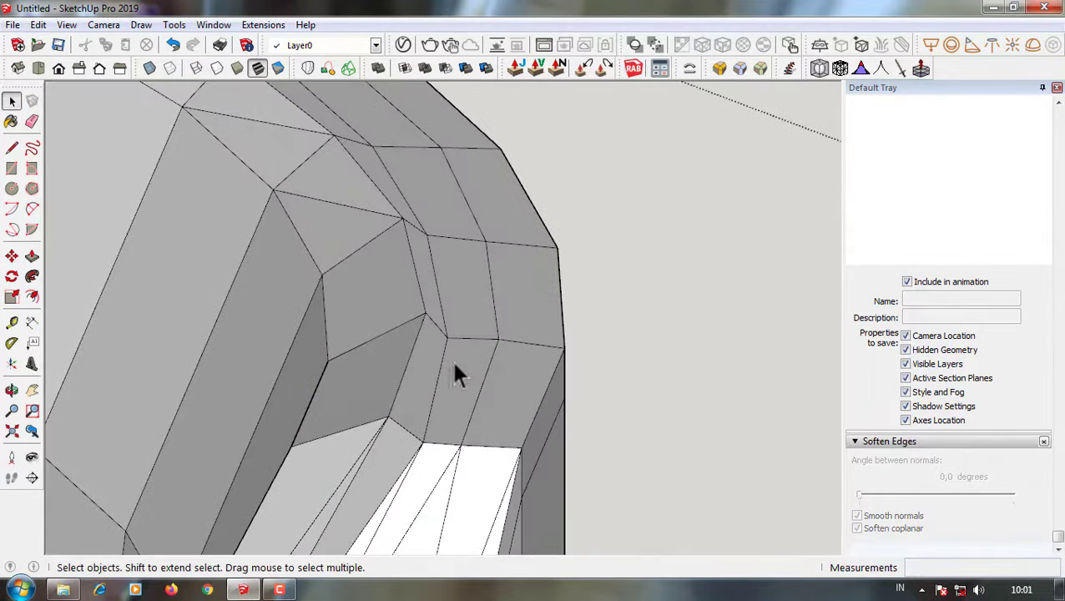
left_click(38, 68)
- Zoom in on the band's top face in Top view, then select all and clear the selection
scroll(463, 328, "up", 5)
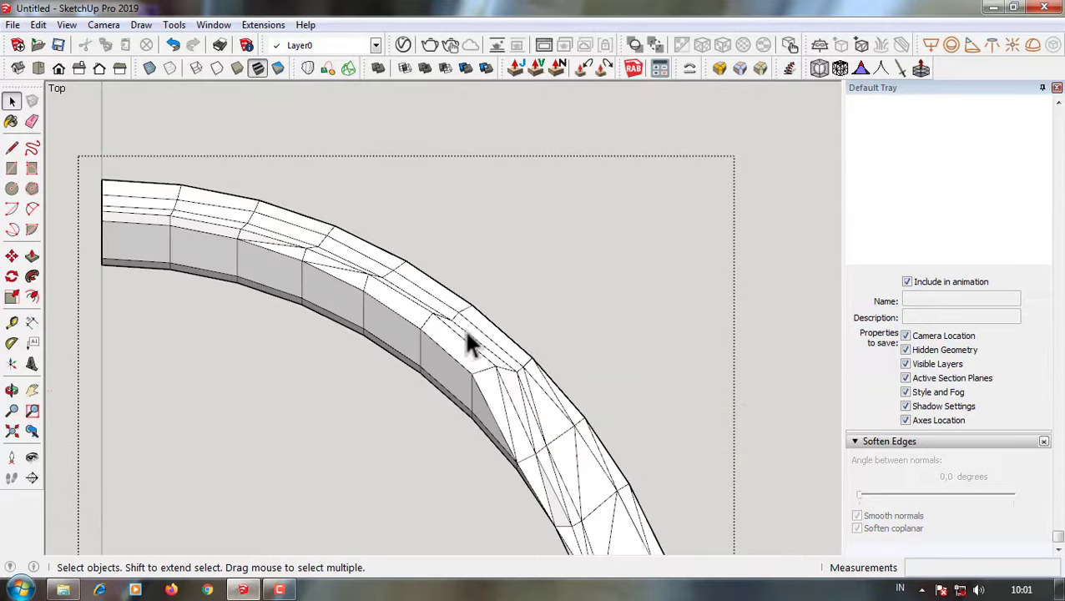
scroll(457, 333, "up", 2)
scroll(448, 319, "up", 2)
key("m")
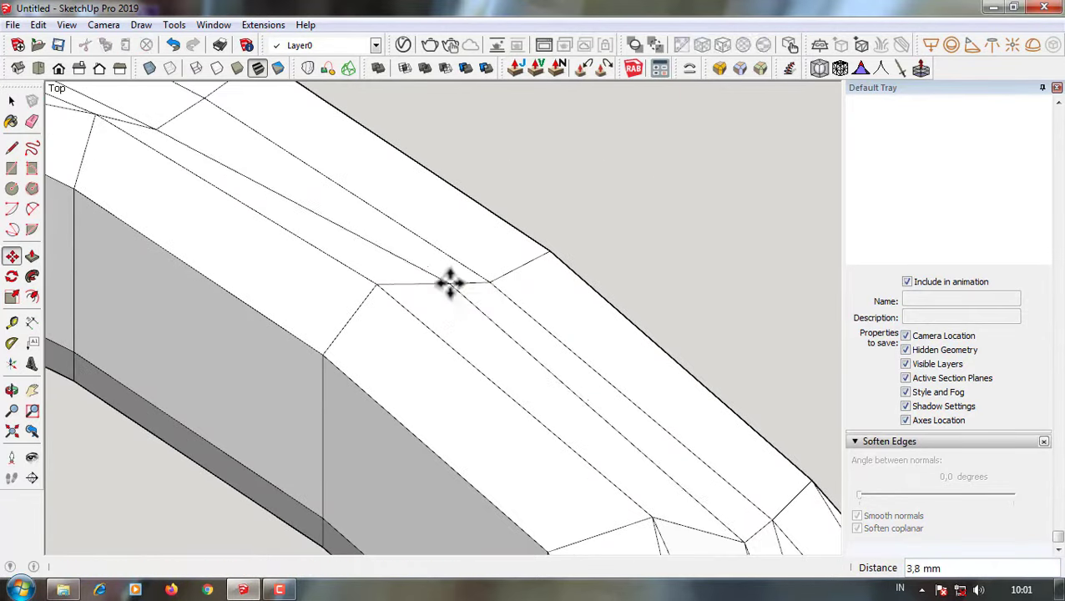
scroll(455, 317, "down", 3)
scroll(428, 278, "up", 2)
scroll(429, 284, "up", 1)
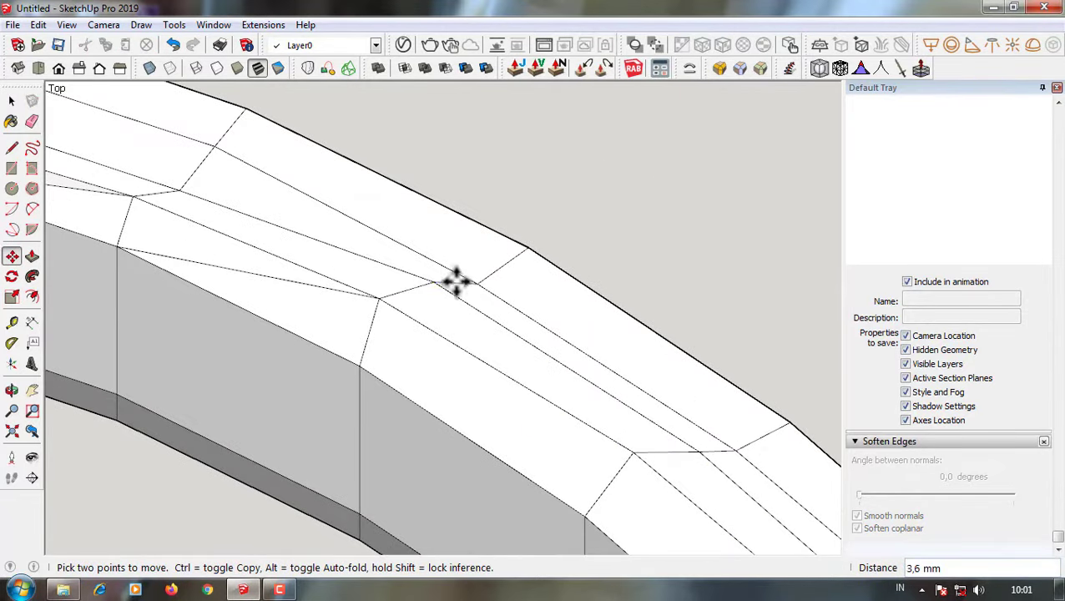
scroll(497, 329, "up", 1)
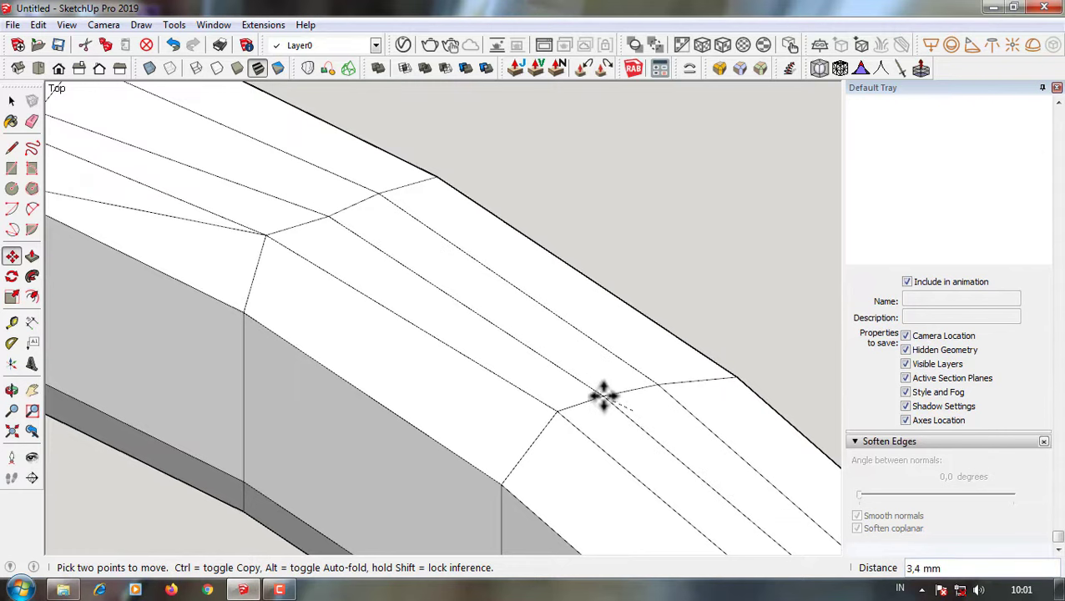
scroll(567, 379, "down", 3)
scroll(606, 402, "up", 3)
scroll(610, 395, "down", 2)
scroll(430, 320, "up", 2)
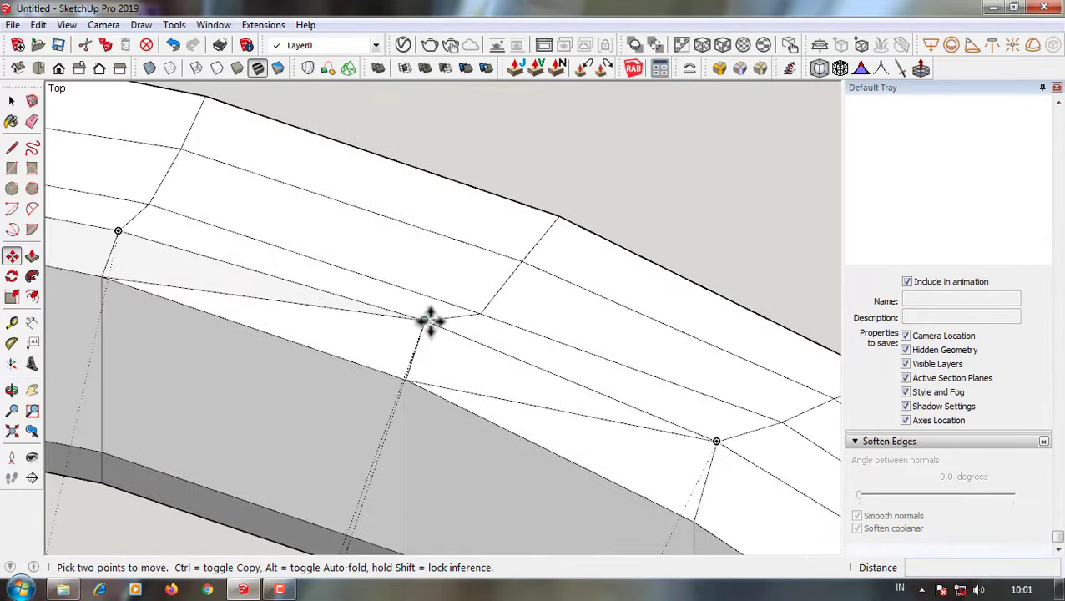
scroll(513, 259, "down", 2)
scroll(313, 255, "up", 2)
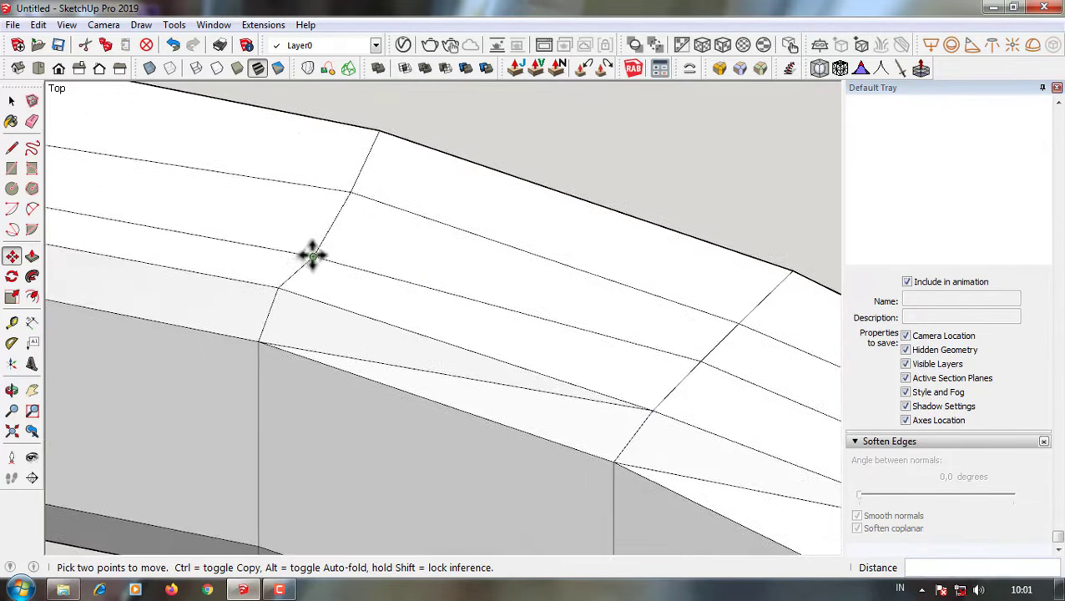
scroll(695, 389, "down", 2)
scroll(336, 283, "up", 2)
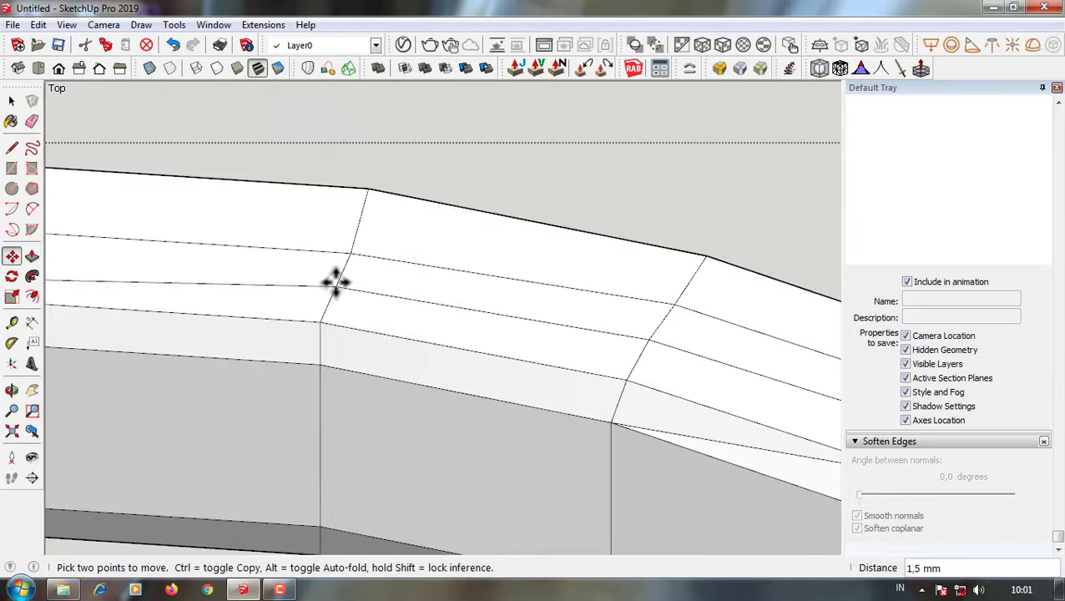
scroll(346, 239, "down", 2)
scroll(189, 309, "up", 2)
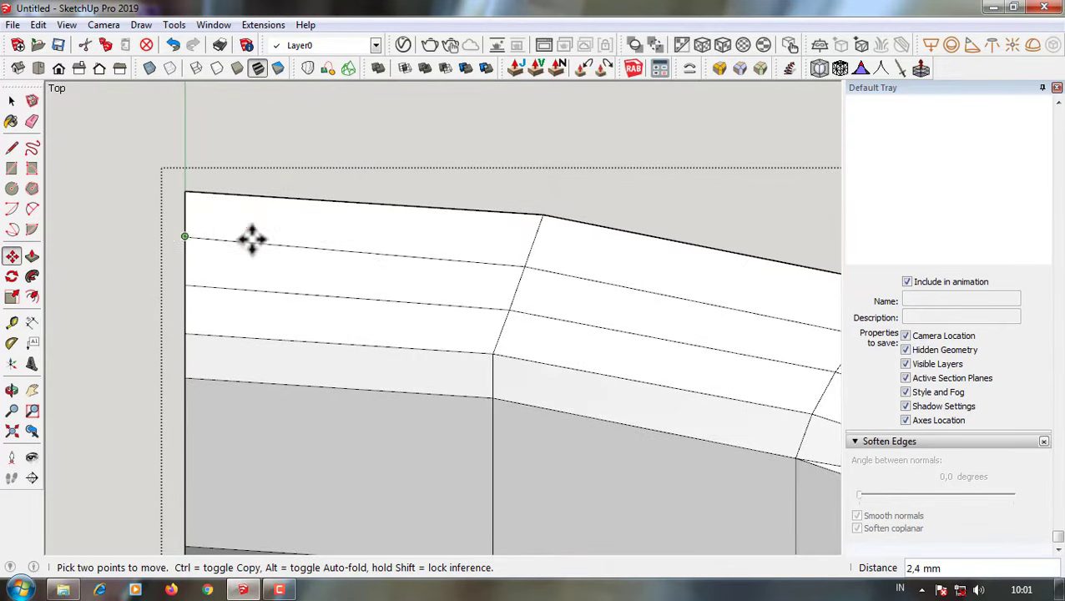
scroll(252, 239, "down", 2)
scroll(388, 311, "up", 2)
scroll(537, 353, "up", 1)
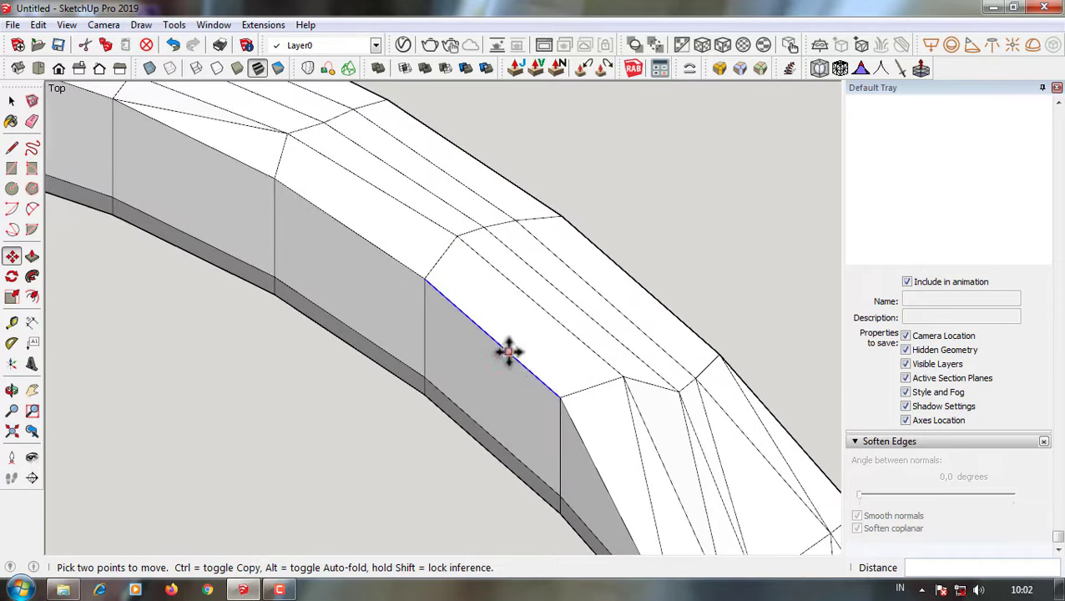
key("ctrl+a")
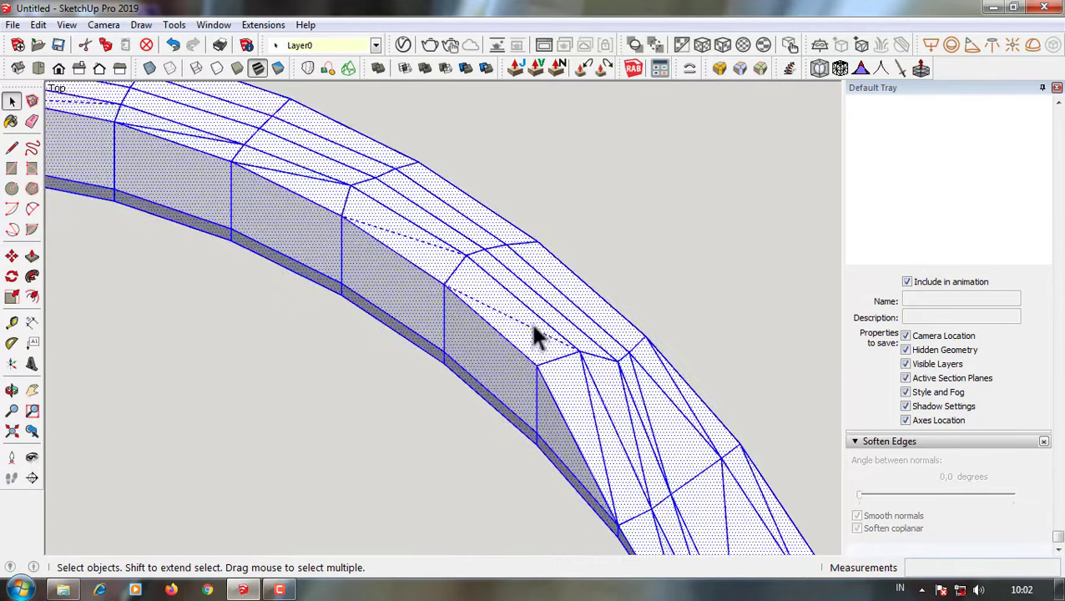
left_click(834, 504)
scroll(569, 288, "down", 2)
scroll(488, 338, "up", 2)
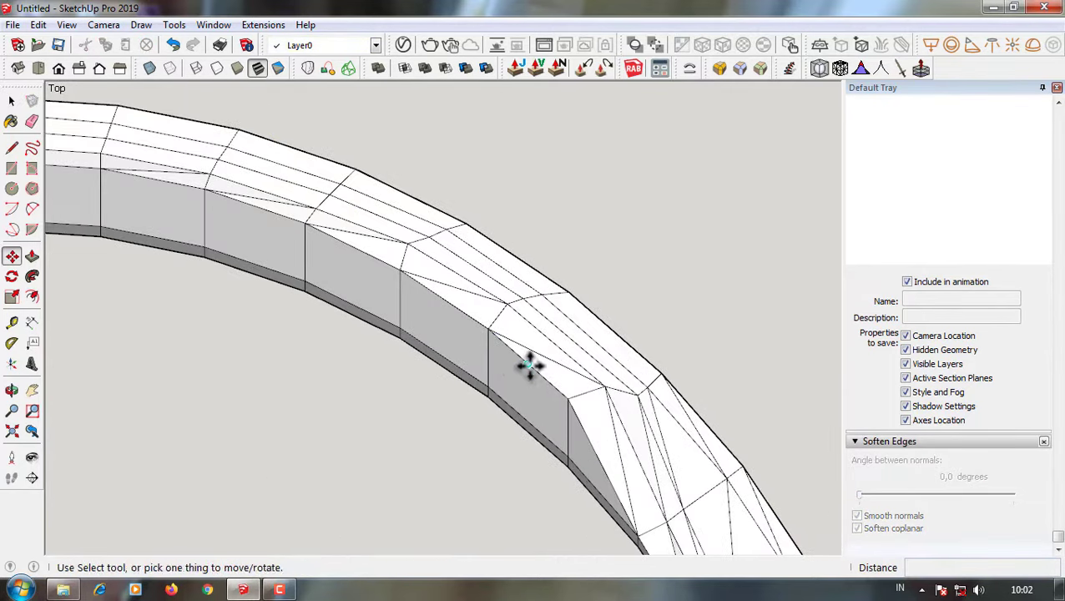
- Move a vertex on the band's top edge to realign the subdivision lines
left_click(490, 329)
scroll(489, 309, "up", 1)
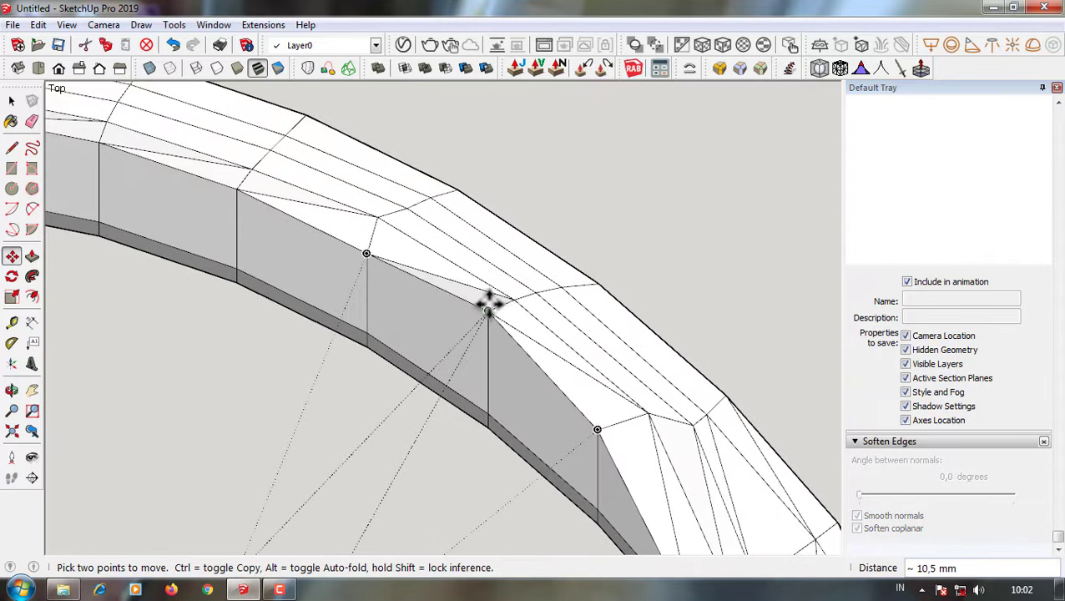
mouse_move(484, 364)
middle_mouse_down()
mouse_move(583, 368)
mouse_move(515, 325)
middle_mouse_up()
key("l")
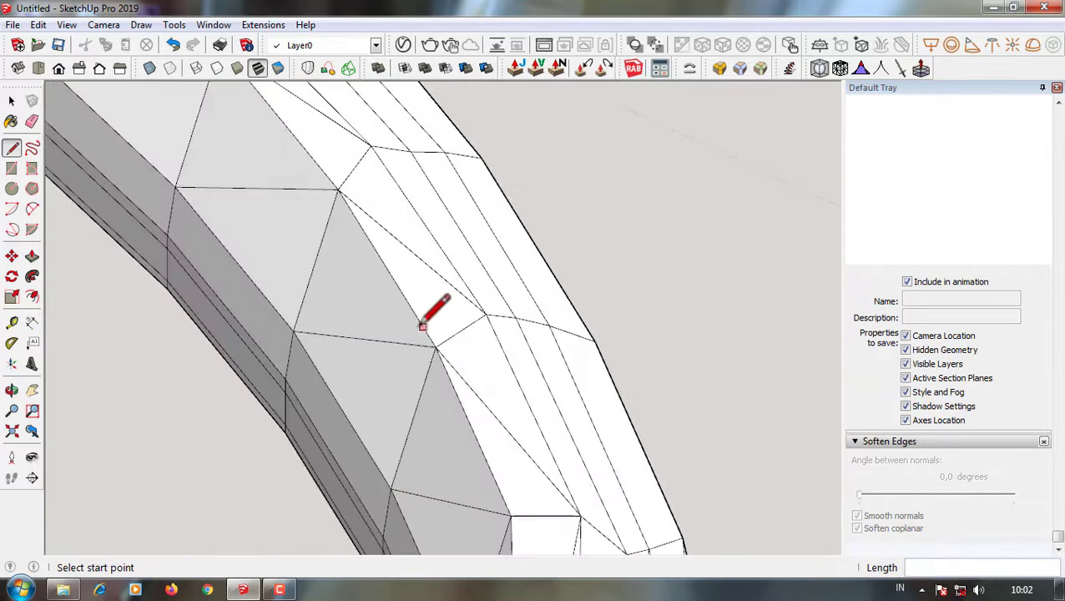
left_click(39, 68)
key("m")
scroll(487, 337, "up", 3)
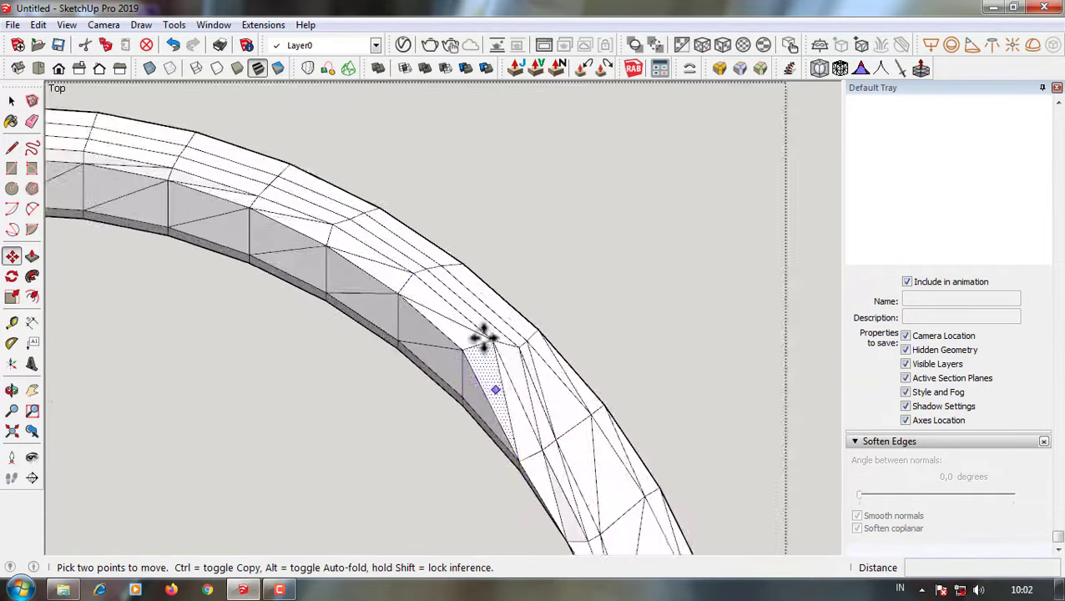
scroll(584, 459, "down", 2)
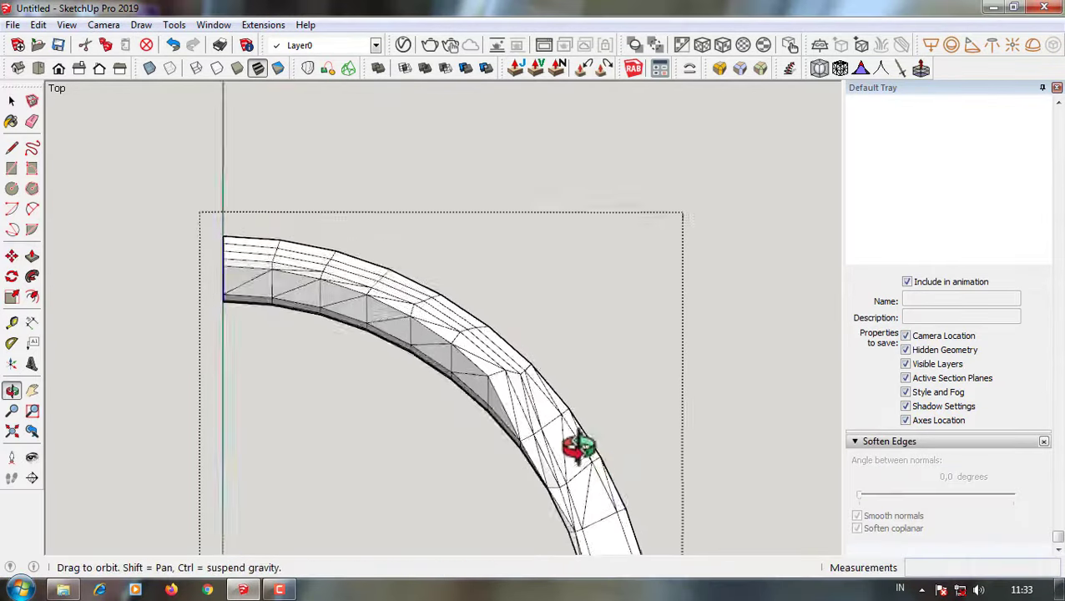
- Orbit in close to the armrest's curved bend and top edge
mouse_move(580, 448)
middle_mouse_down()
mouse_move(532, 375)
mouse_move(361, 328)
mouse_move(443, 352)
middle_mouse_up()
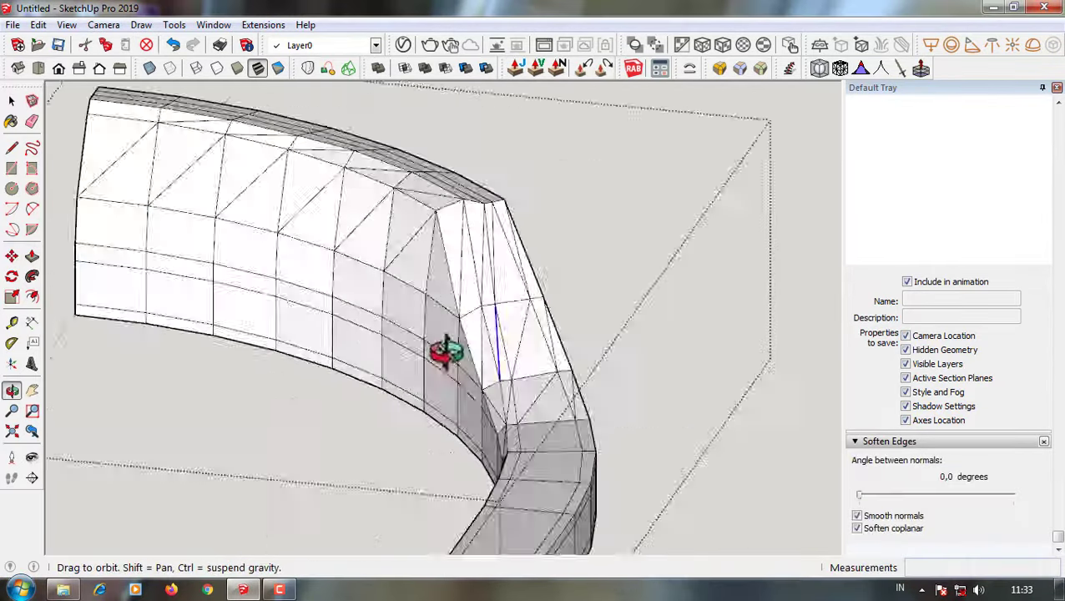
scroll(433, 373, "up", 5)
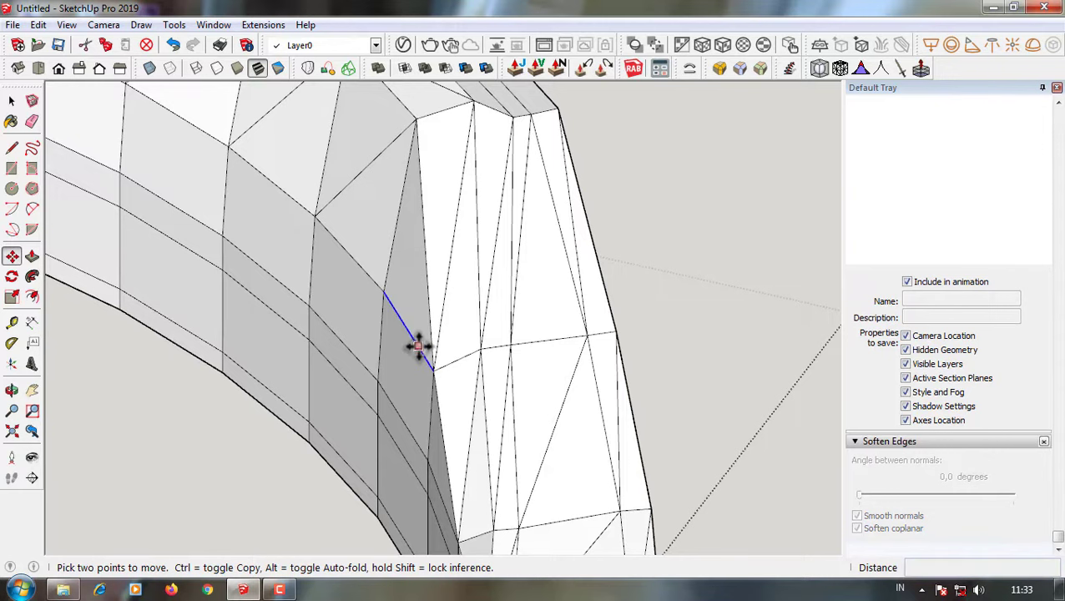
middle_click_drag(435, 333, 504, 325)
key("l")
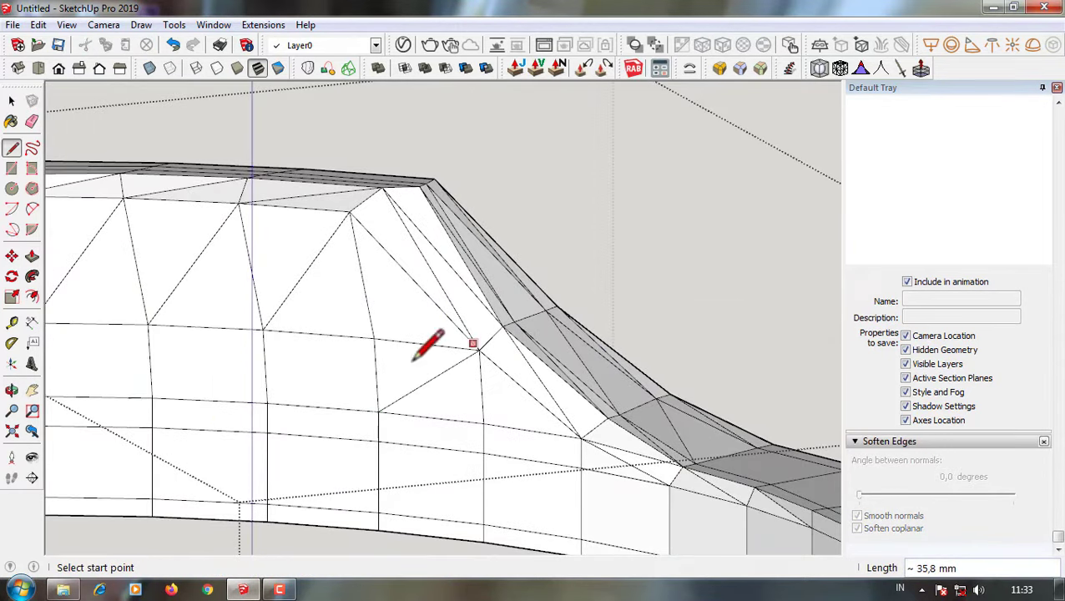
scroll(334, 354, "down", 2)
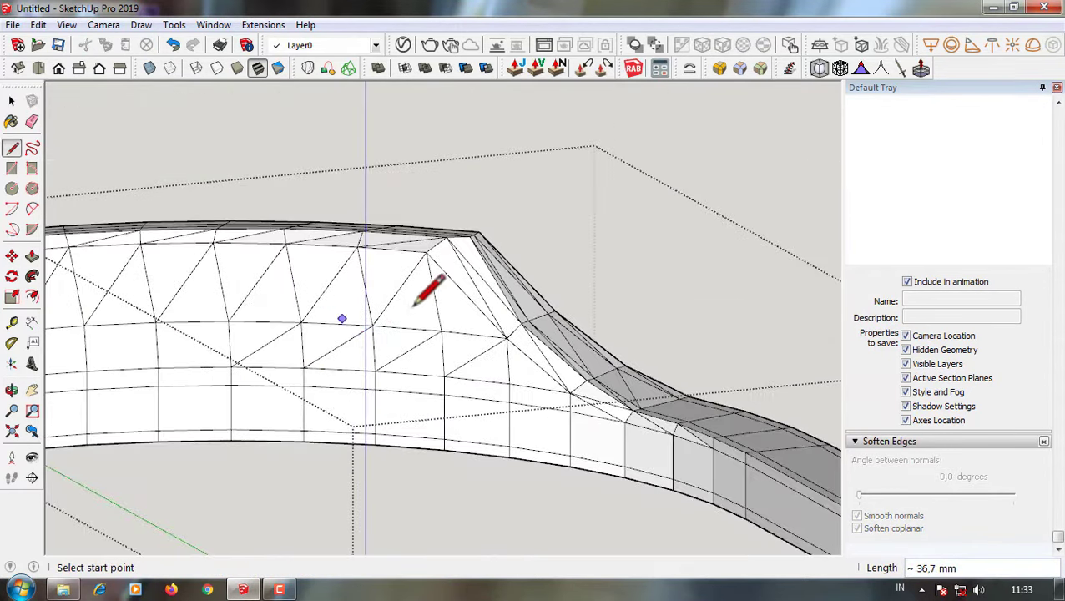
middle_click_drag(414, 303, 322, 272)
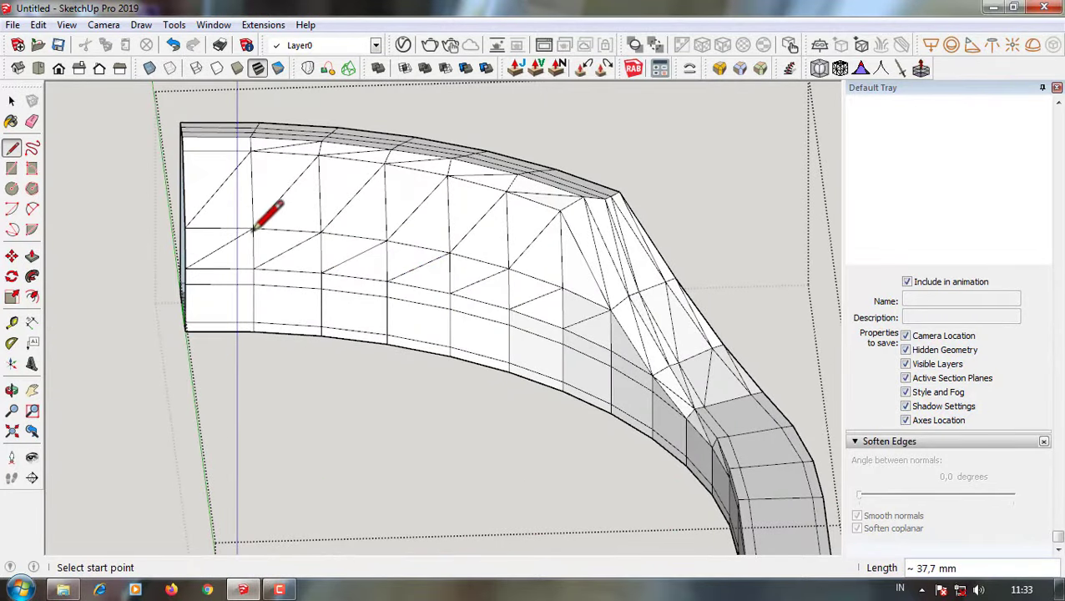
middle_click_drag(254, 227, 570, 321)
scroll(574, 329, "up", 3)
key("m")
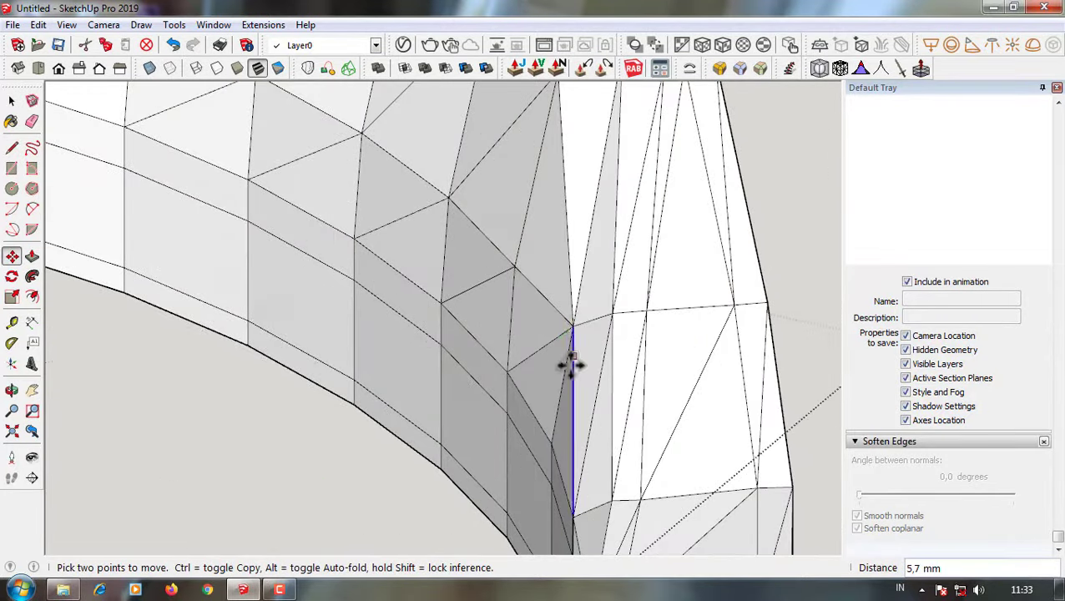
mouse_move(570, 365)
middle_mouse_down()
mouse_move(541, 328)
mouse_move(542, 190)
middle_mouse_up()
scroll(552, 333, "down", 4)
scroll(558, 258, "up", 4)
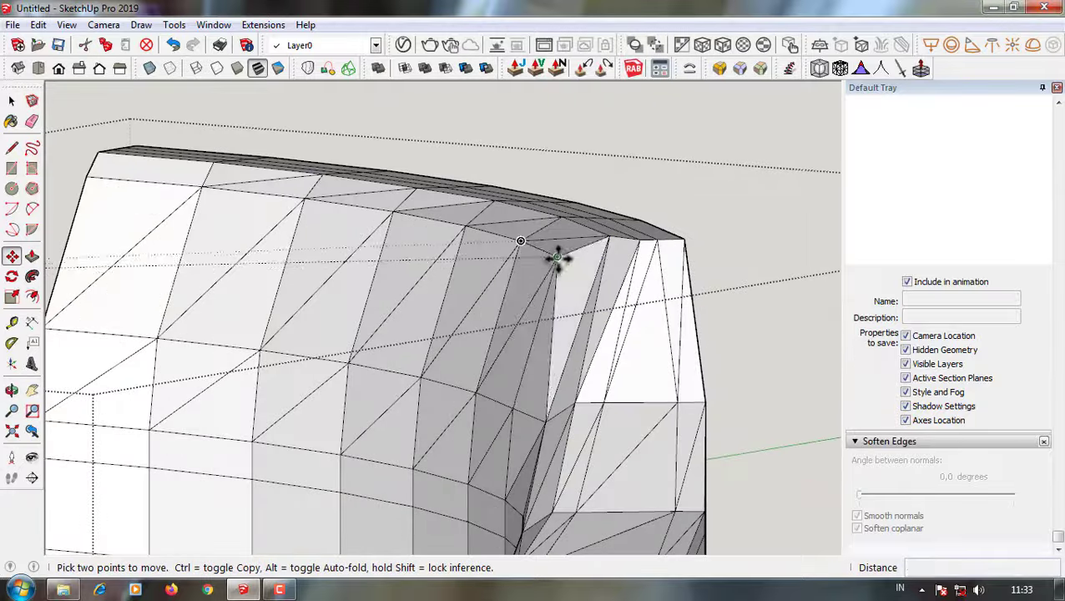
- Drag a vertex at the armrest's bend a few millimetres to reshape it
mouse_move(557, 259)
middle_mouse_down()
mouse_move(599, 288)
mouse_move(708, 289)
mouse_move(399, 304)
middle_mouse_up()
scroll(601, 381, "down", 3)
scroll(579, 270, "up", 5)
scroll(580, 270, "up", 2)
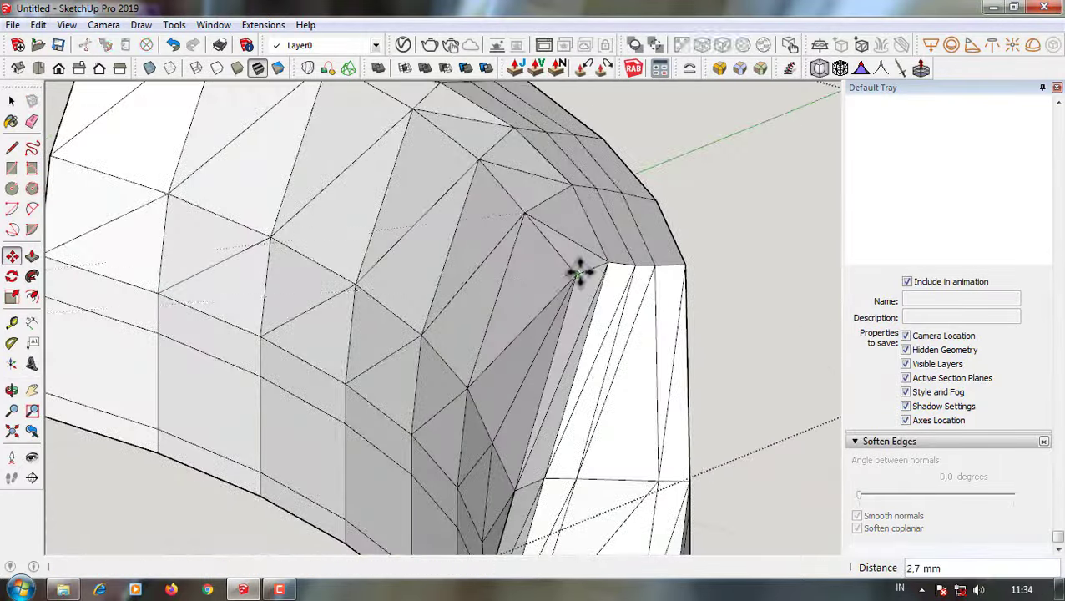
middle_click_drag(577, 273, 418, 430)
scroll(426, 409, "up", 3)
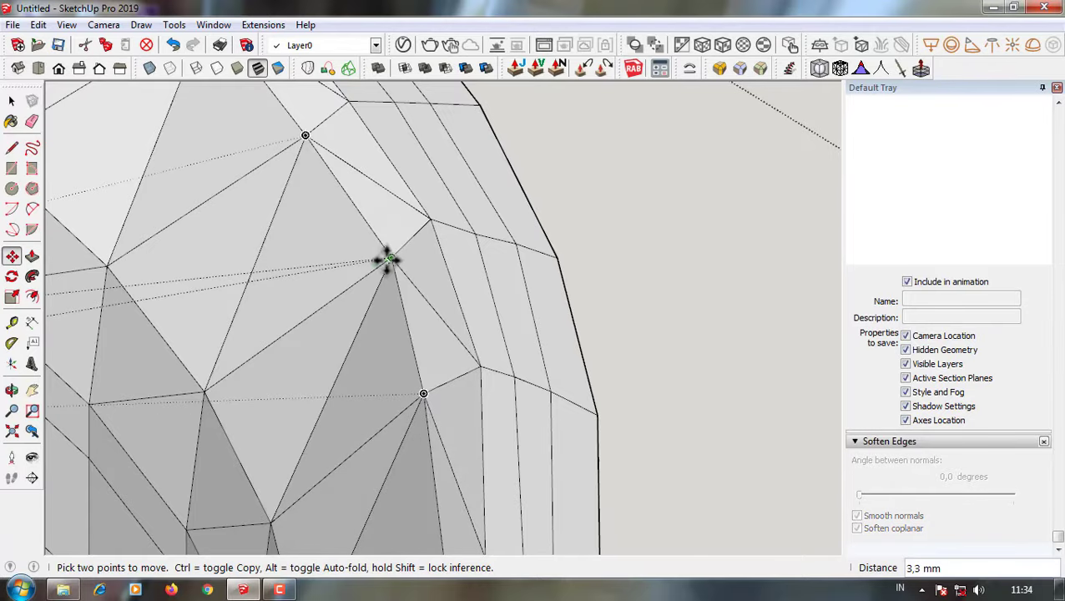
scroll(388, 260, "down", 2)
scroll(388, 254, "down", 5)
scroll(336, 394, "down", 3)
scroll(482, 423, "up", 4)
mouse_move(482, 423)
middle_mouse_down()
mouse_move(462, 320)
mouse_move(551, 400)
middle_mouse_up()
scroll(461, 320, "down", 3)
scroll(551, 400, "down", 2)
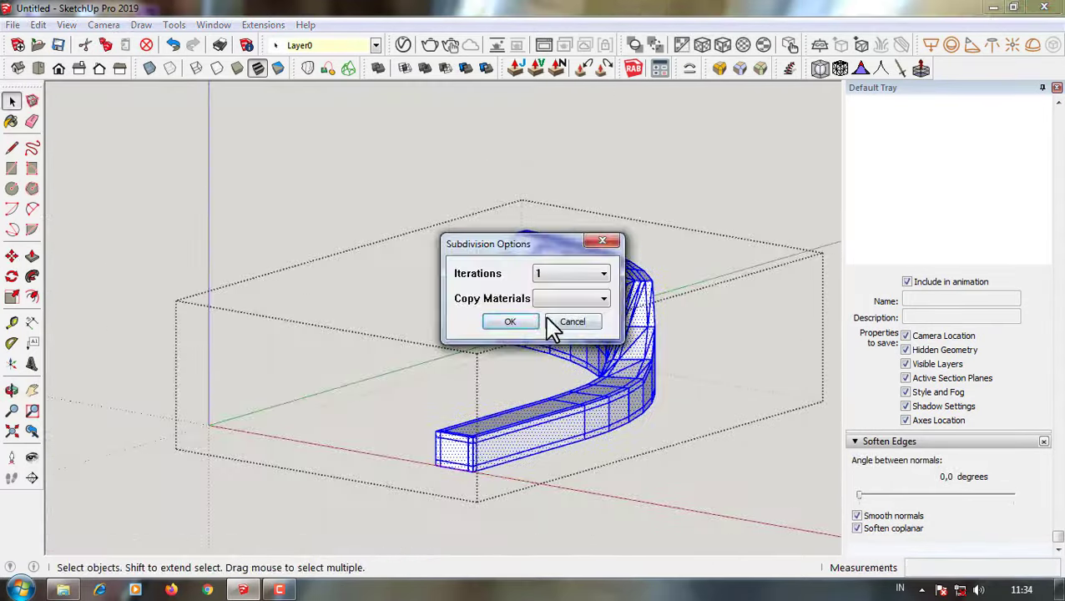
- Apply one level of subdivision smoothing and inspect the smoothed armrest
left_click(526, 322)
middle_click_drag(527, 440, 704, 335)
scroll(599, 313, "down", 4)
scroll(590, 321, "up", 2)
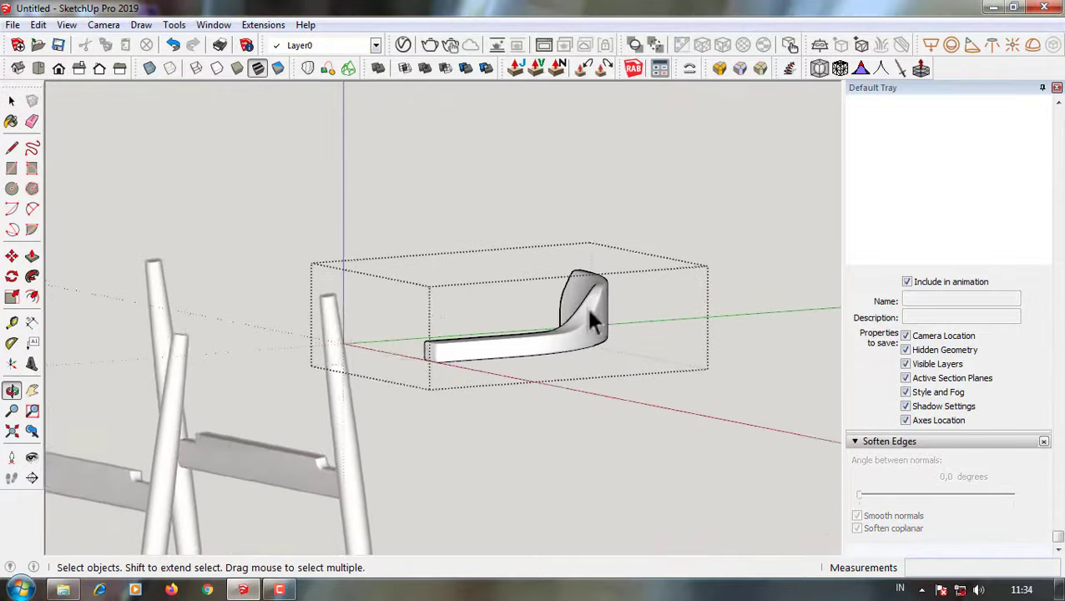
mouse_move(591, 321)
middle_mouse_down()
mouse_move(359, 307)
mouse_move(658, 351)
middle_mouse_up()
- Undo the subdivision in Right view and move the armrest down toward the photo's armrest
left_click(99, 68)
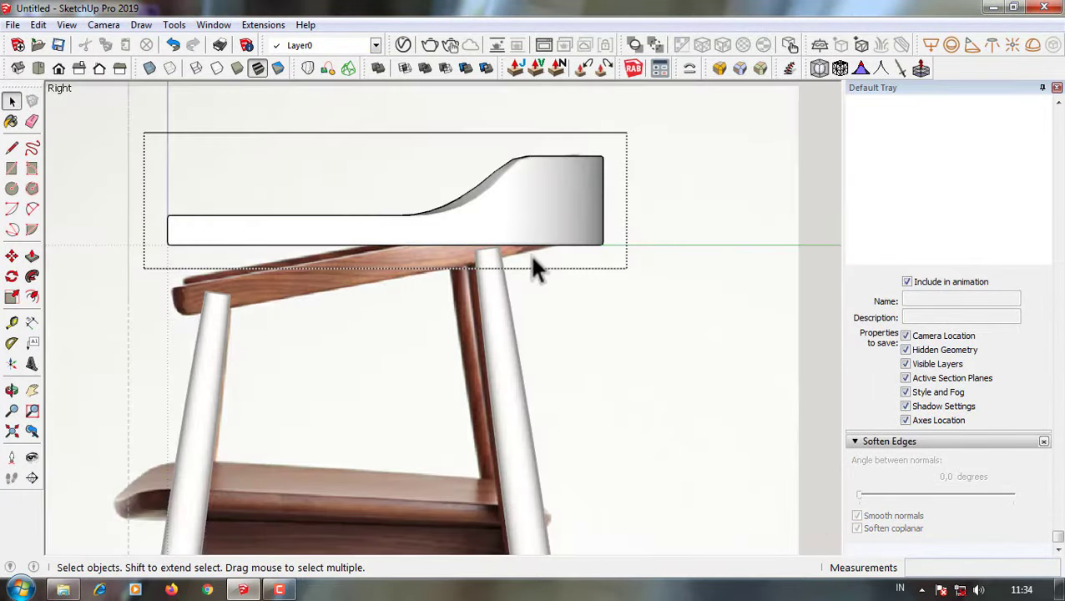
left_click(173, 45)
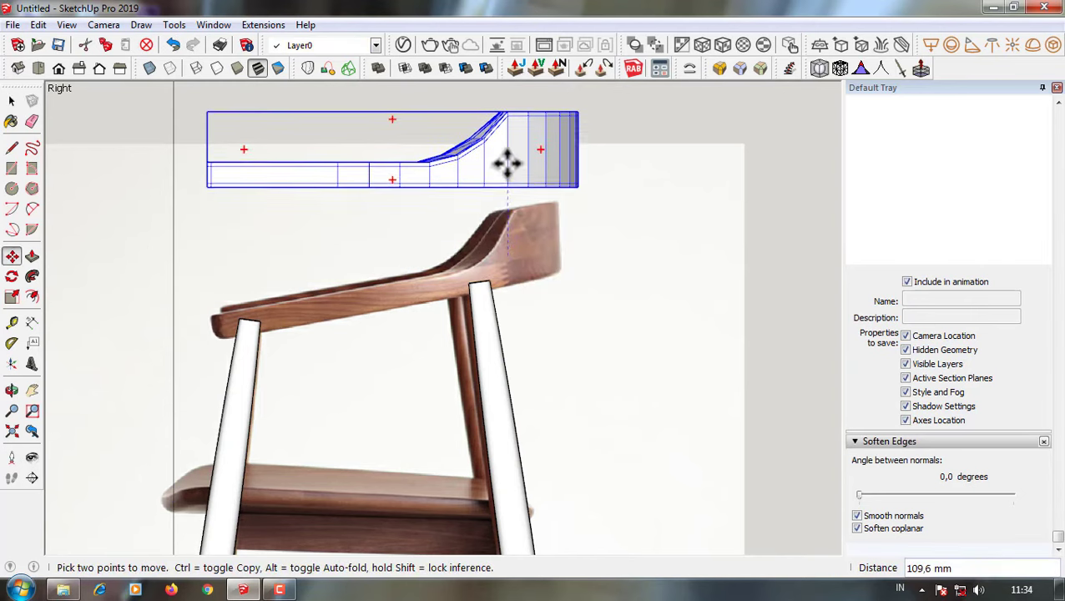
middle_click_drag(505, 164, 541, 240, "shift")
scroll(542, 240, "up", 1)
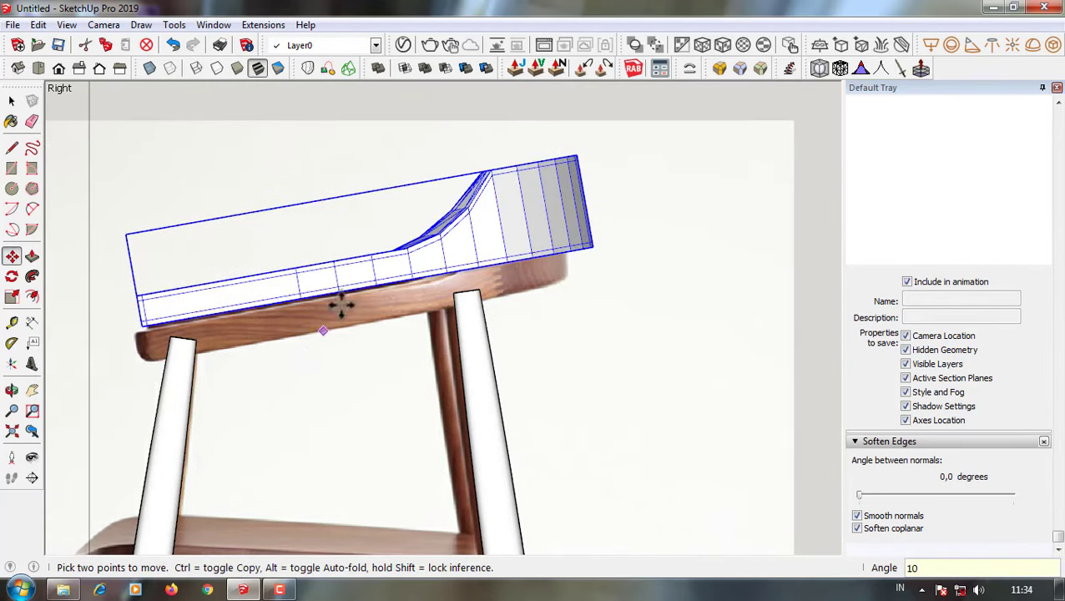
scroll(341, 306, "up", 1)
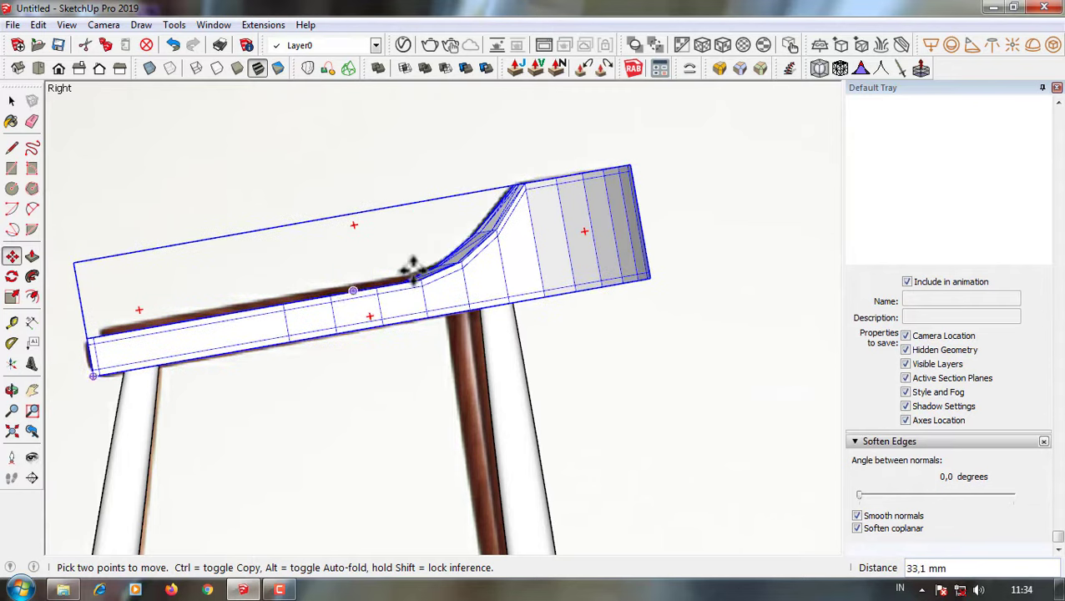
scroll(412, 268, "up", 1)
scroll(326, 300, "up", 1)
scroll(264, 339, "down", 2)
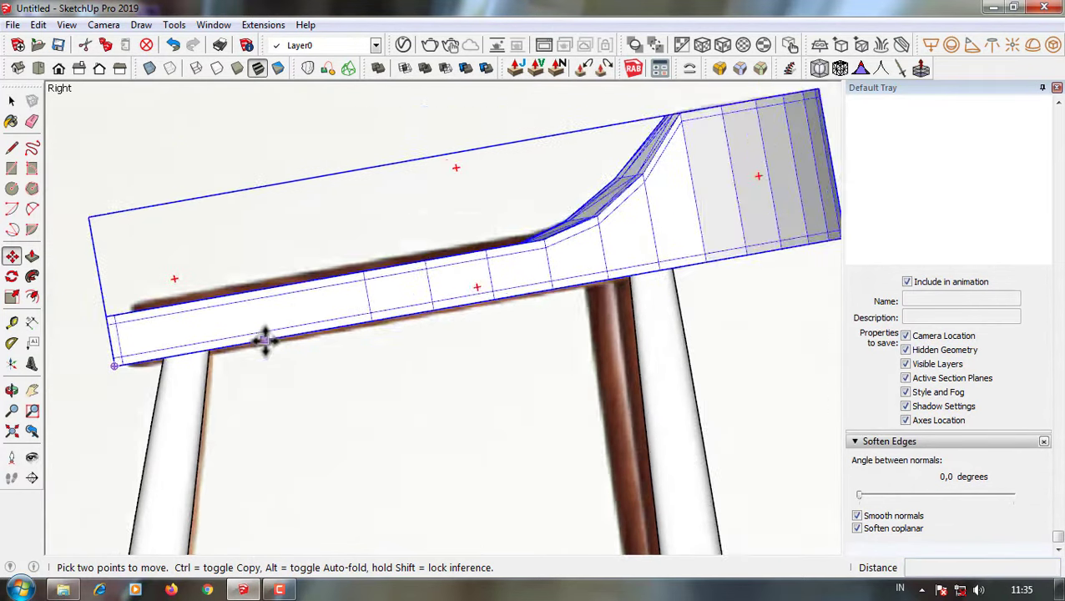
scroll(267, 251, "down", 2)
- Turn on X-ray and adjust the armrest end against the reference photo
left_click(149, 68)
scroll(542, 208, "up", 5)
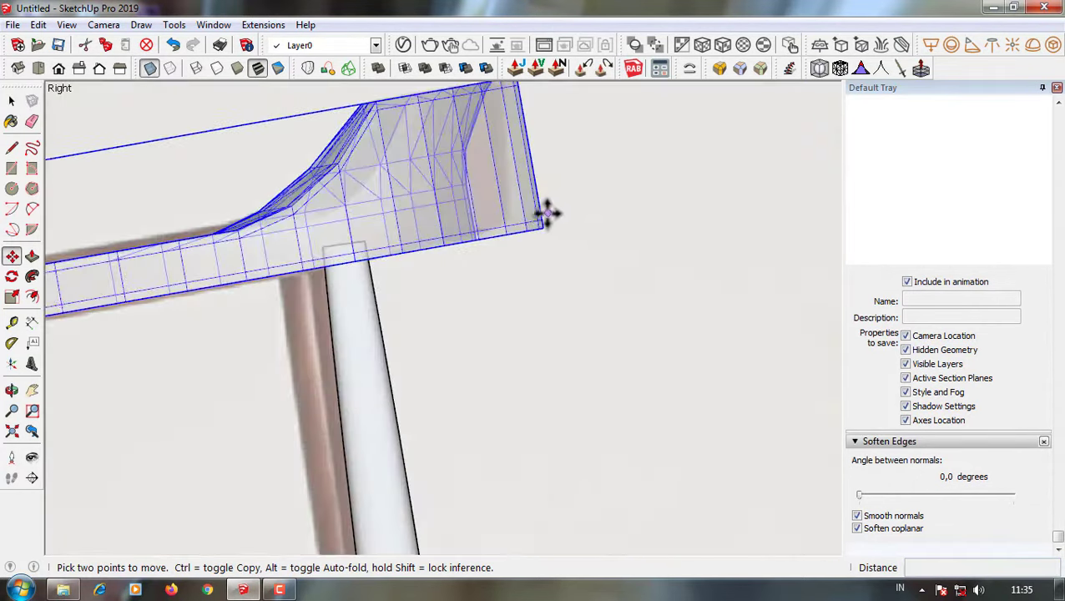
key("space")
scroll(531, 180, "down", 3)
left_click(210, 125)
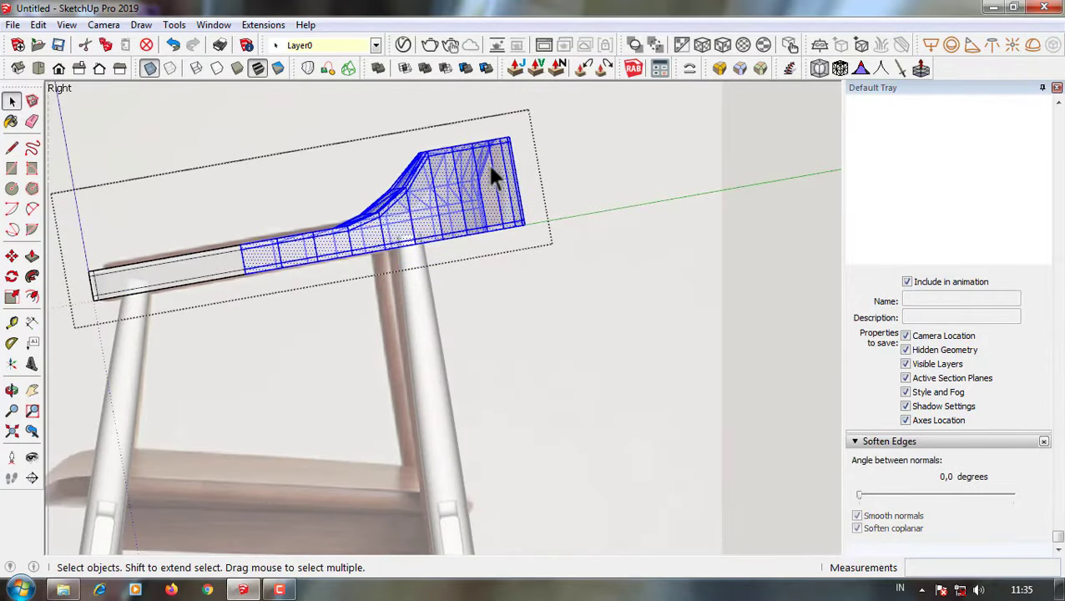
key("m")
scroll(496, 192, "up", 2)
scroll(518, 192, "down", 3)
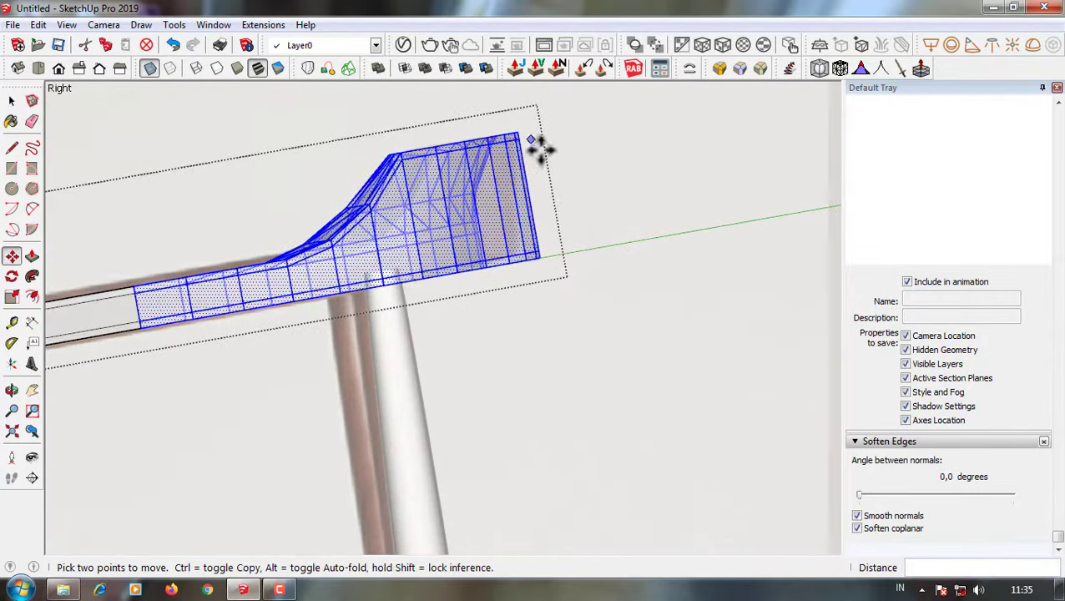
key("space")
scroll(584, 213, "up", 3)
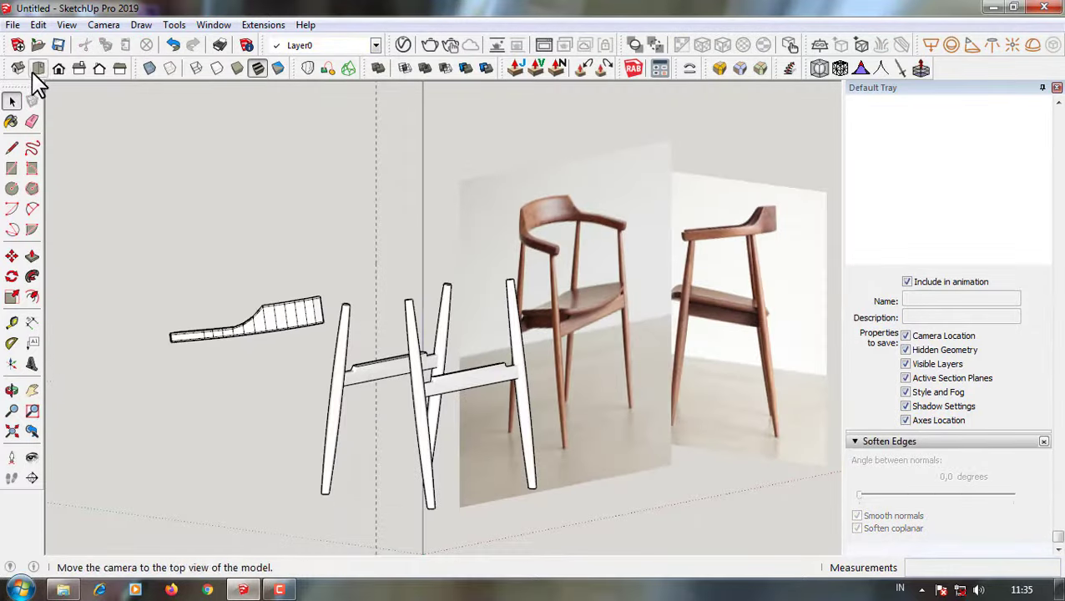
- Orbit beneath the armrest and select the small faces at its curved corner
left_click(38, 68)
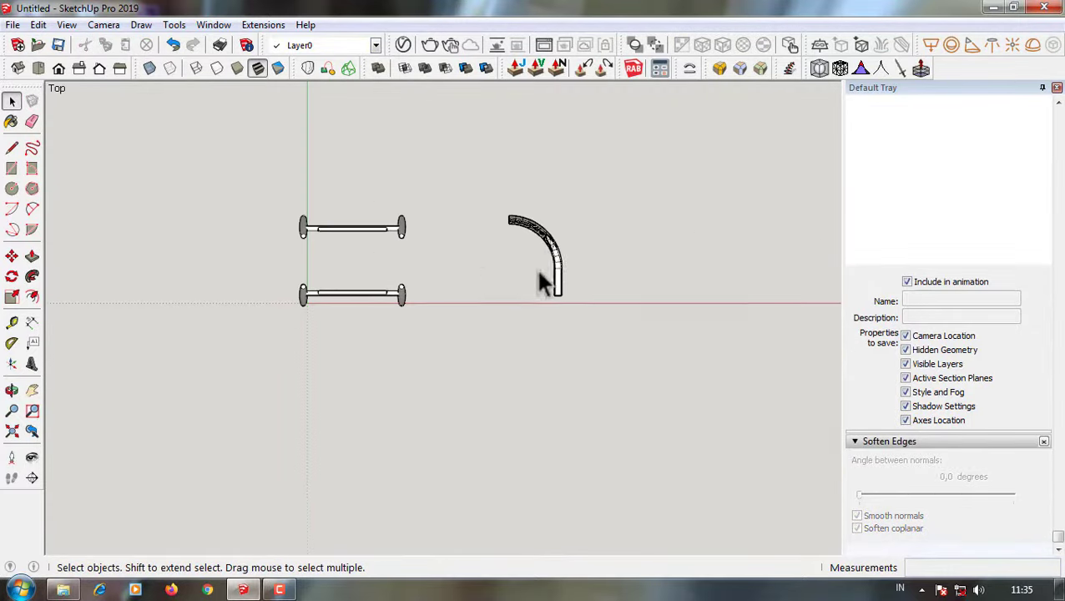
left_click(81, 71)
mouse_move(541, 256)
middle_mouse_down()
mouse_move(589, 230)
mouse_move(611, 281)
middle_mouse_up()
scroll(237, 229, "up", 3)
mouse_move(238, 228)
middle_mouse_down()
mouse_move(701, 254)
mouse_move(595, 255)
middle_mouse_up()
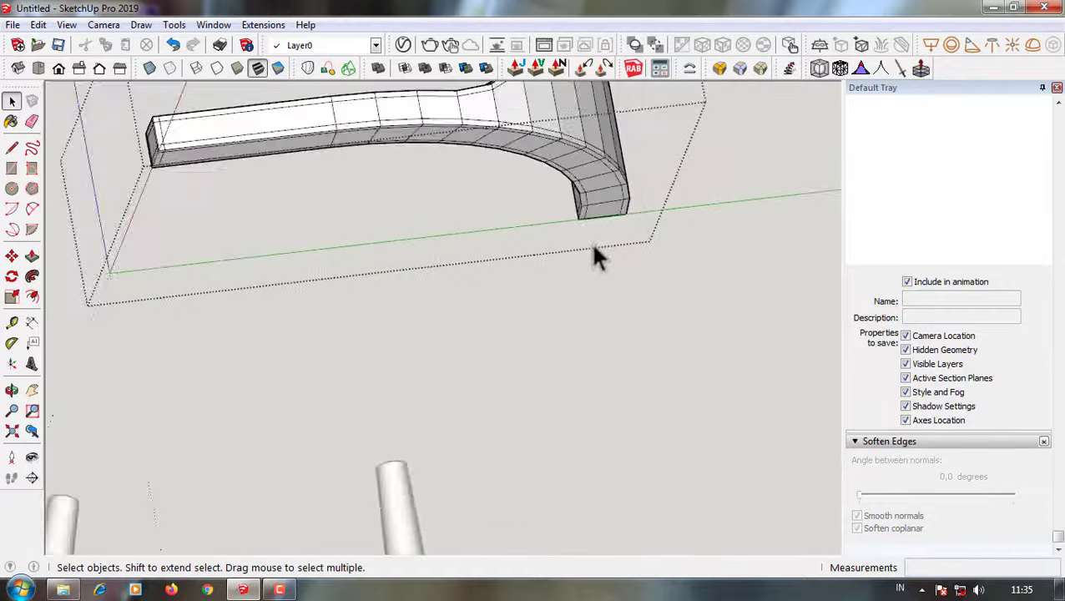
scroll(593, 247, "up", 3)
left_click_drag(587, 166, 658, 320)
mouse_move(634, 236)
middle_mouse_down()
mouse_move(572, 150)
mouse_move(489, 342)
mouse_move(566, 237)
mouse_move(622, 133)
mouse_move(588, 210)
mouse_move(583, 261)
middle_mouse_up()
- Try moving the selected corner faces, checking the curved part from several angles
key("m")
scroll(559, 226, "down", 5)
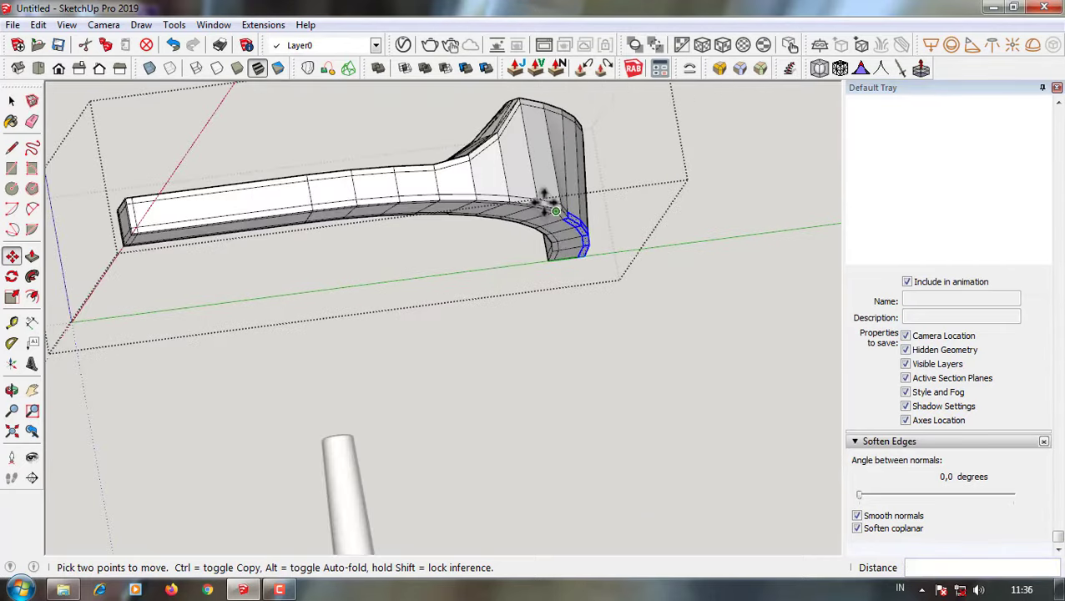
scroll(594, 229, "up", 5)
key("space")
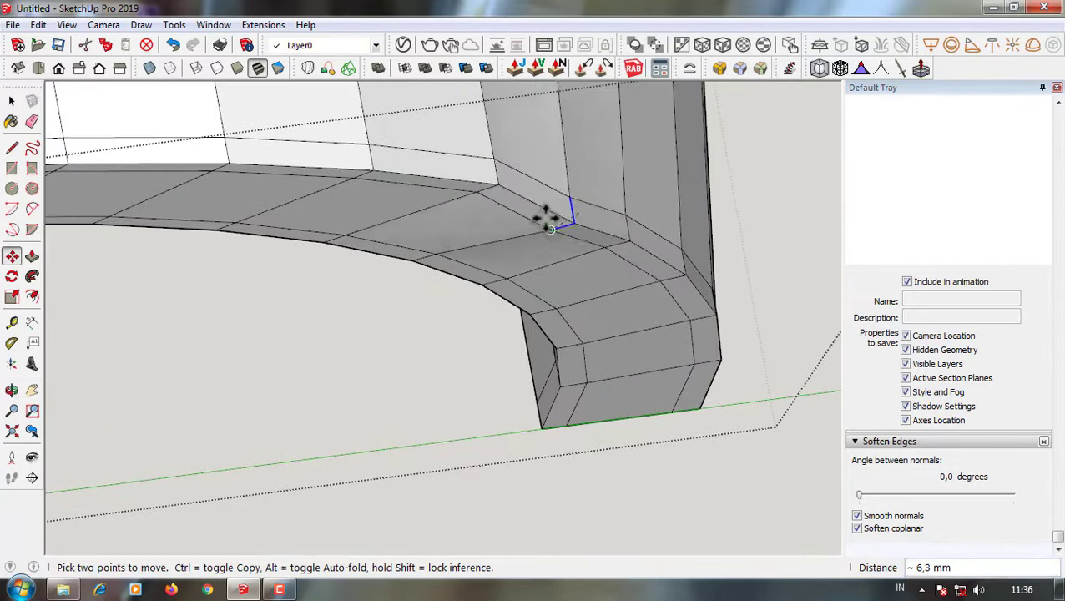
mouse_move(625, 275)
middle_mouse_down()
mouse_move(712, 104)
mouse_move(584, 367)
mouse_move(617, 171)
middle_mouse_up()
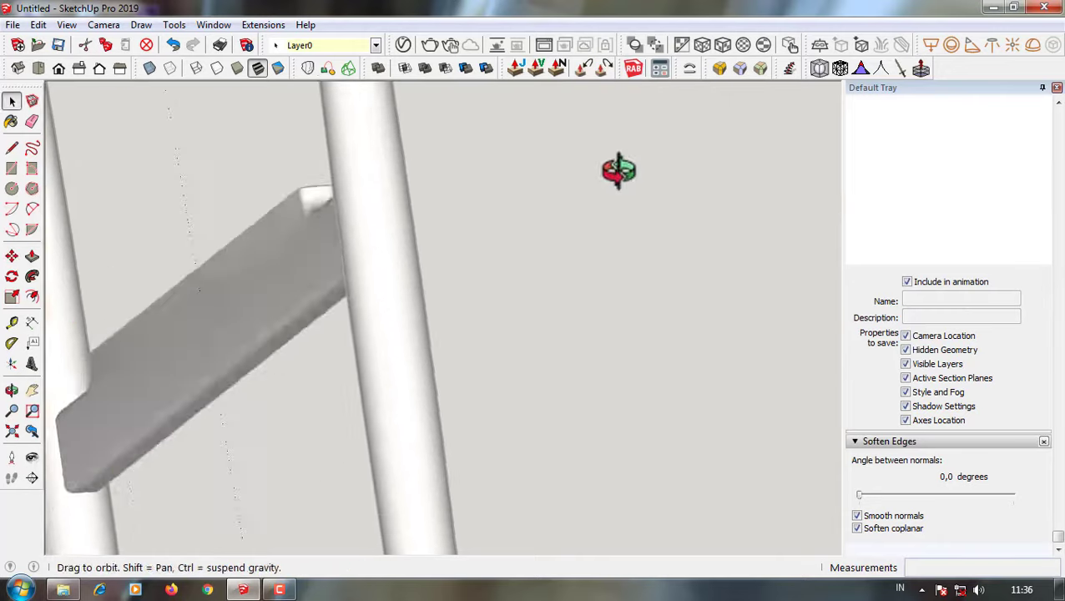
scroll(587, 294, "down", 5)
scroll(618, 167, "up", 5)
key("m")
scroll(617, 267, "down", 3)
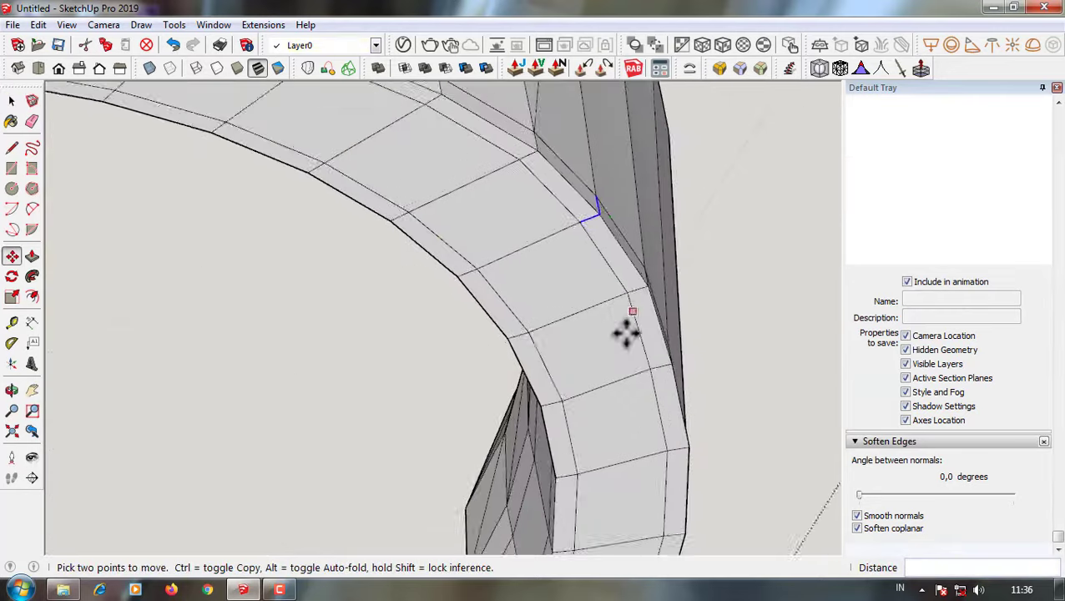
key("space")
middle_click_drag(594, 261, 619, 448)
scroll(621, 409, "up", 5)
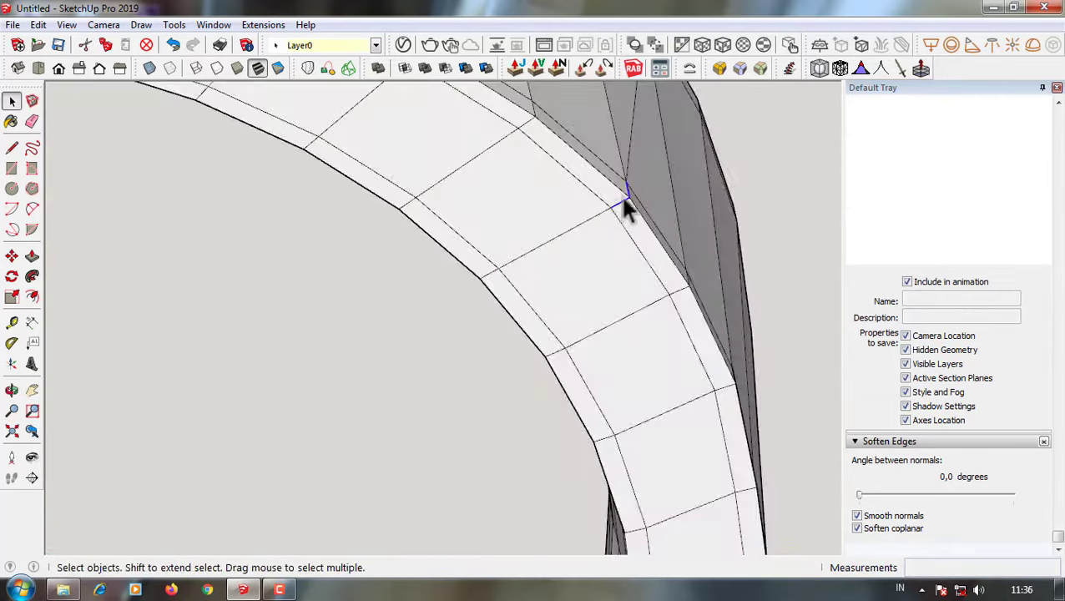
- Nudge the corner edge about 2.4 mm and review the curved part
key("m")
left_click(613, 197)
scroll(591, 193, "down", 5)
middle_click_drag(642, 351, 224, 87)
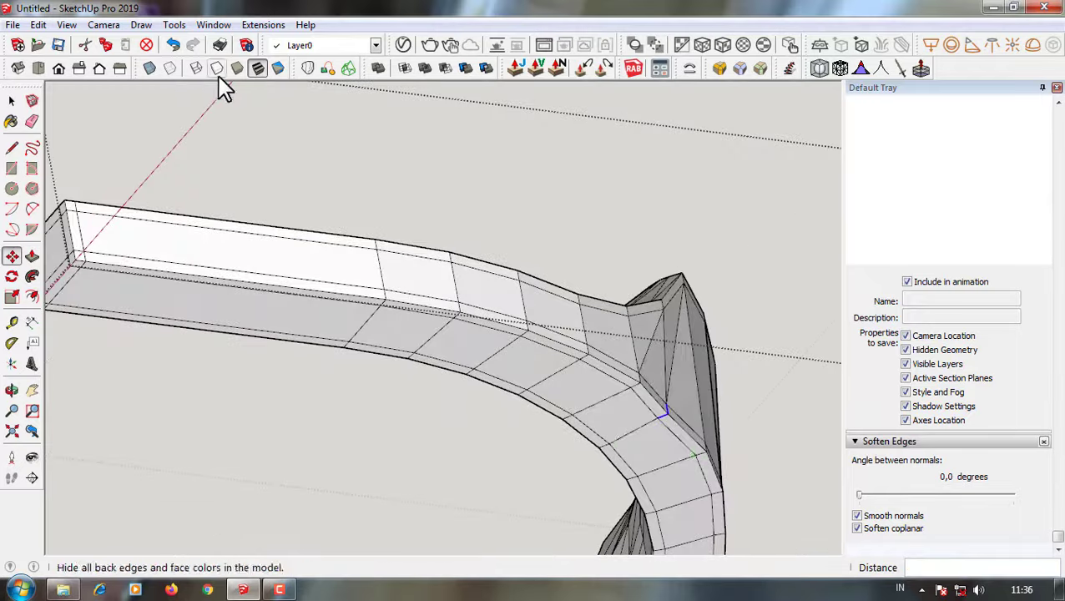
middle_click_drag(330, 142, 717, 320)
scroll(619, 332, "down", 3)
key("space")
mouse_move(618, 332)
middle_mouse_down()
mouse_move(257, 368)
mouse_move(205, 104)
middle_mouse_up()
scroll(584, 374, "up", 2)
- Select the face on the wall of the armrest's curved corner
mouse_move(584, 376)
middle_mouse_down()
mouse_move(575, 344)
mouse_move(585, 251)
middle_mouse_up()
mouse_move(367, 229)
middle_mouse_down()
mouse_move(464, 409)
mouse_move(467, 334)
middle_mouse_up()
left_click(467, 334)
mouse_move(434, 237)
middle_mouse_down()
mouse_move(454, 362)
mouse_move(447, 330)
middle_mouse_up()
key("m")
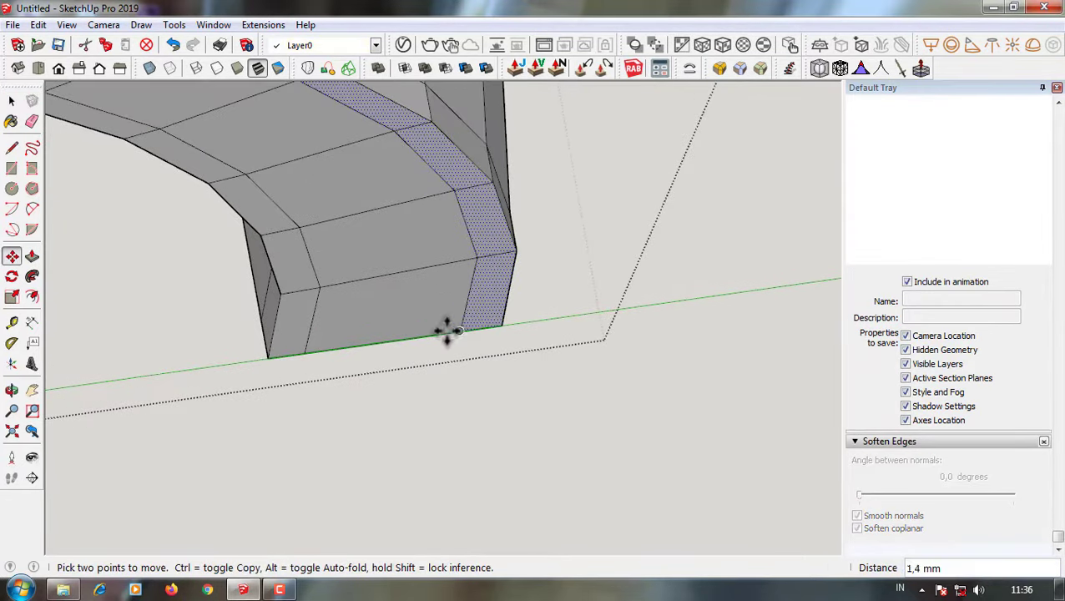
key("space")
- Nudge the face at the foot of the upright end about 1.4 mm into line
mouse_move(593, 324)
middle_mouse_down()
mouse_move(467, 200)
mouse_move(560, 155)
mouse_move(356, 254)
mouse_move(428, 297)
middle_mouse_up()
scroll(458, 201, "up", 2)
key("m")
key("space")
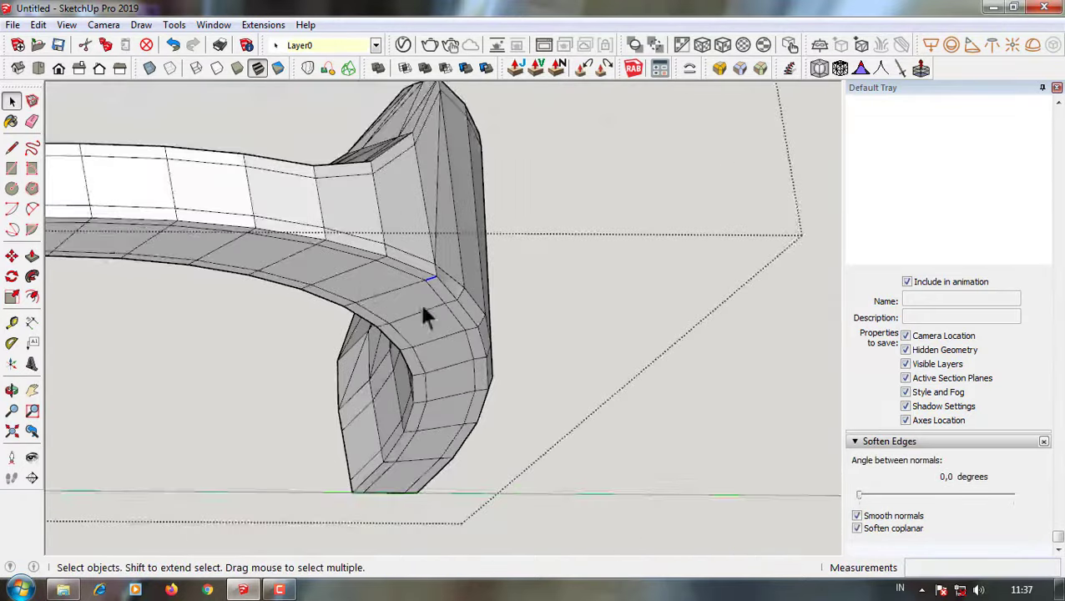
scroll(450, 288, "up", 2)
key("m")
scroll(582, 273, "down", 3)
scroll(623, 356, "down", 5)
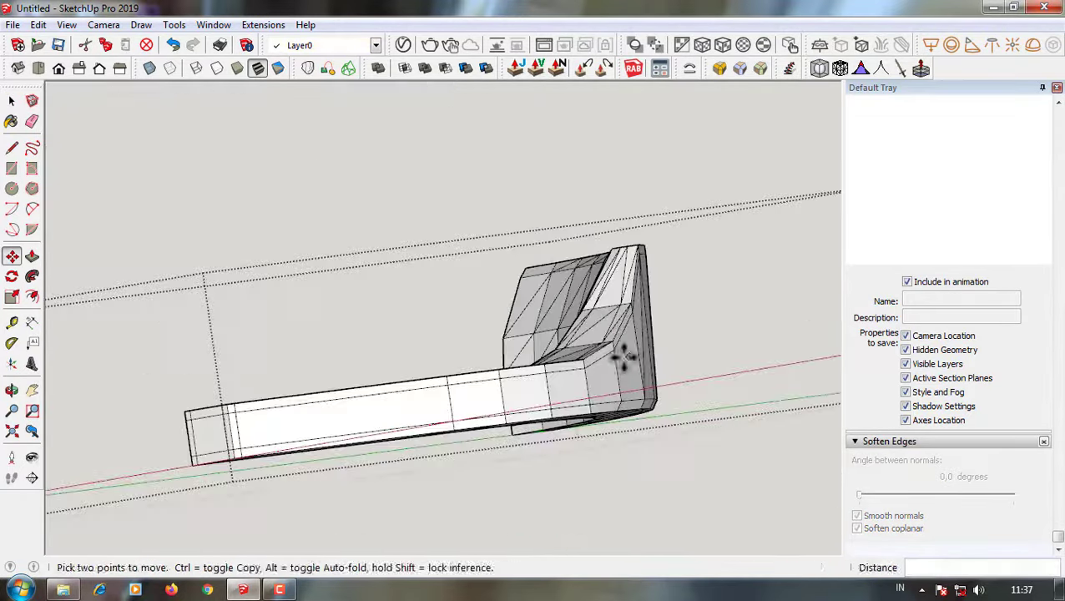
middle_click_drag(622, 356, 672, 446)
key("space")
- View the armrest from the right side with X-ray on
left_click(79, 68)
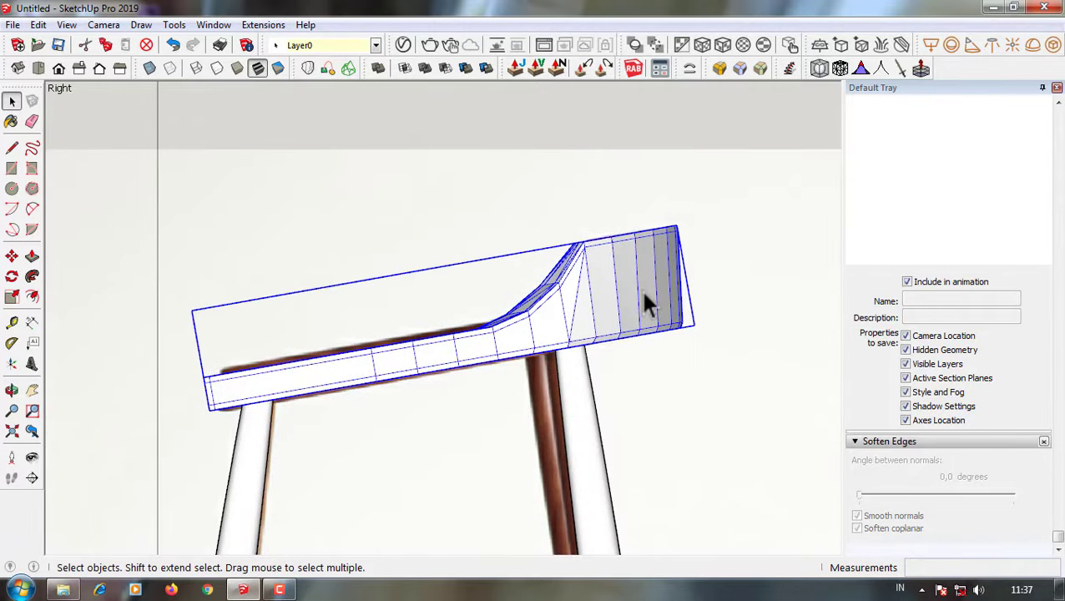
key("x")
scroll(627, 267, "up", 4)
scroll(668, 283, "down", 4)
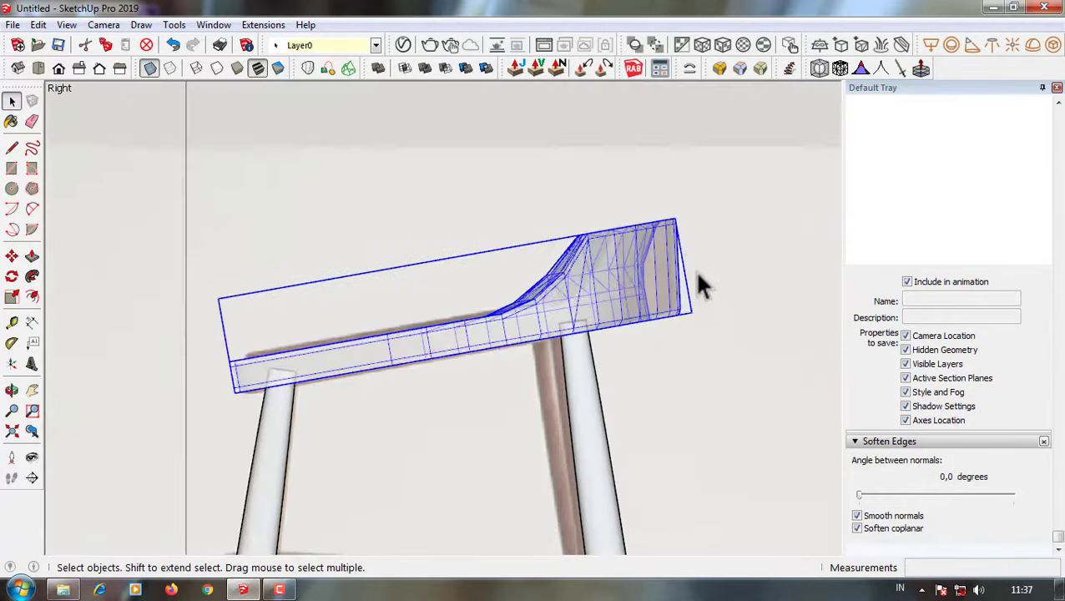
scroll(700, 284, "up", 5)
scroll(668, 255, "down", 3)
scroll(501, 275, "down", 2)
- Select the armrest group's geometry and shift it 10 mm over the legs
triple_click(428, 285)
scroll(692, 265, "up", 4)
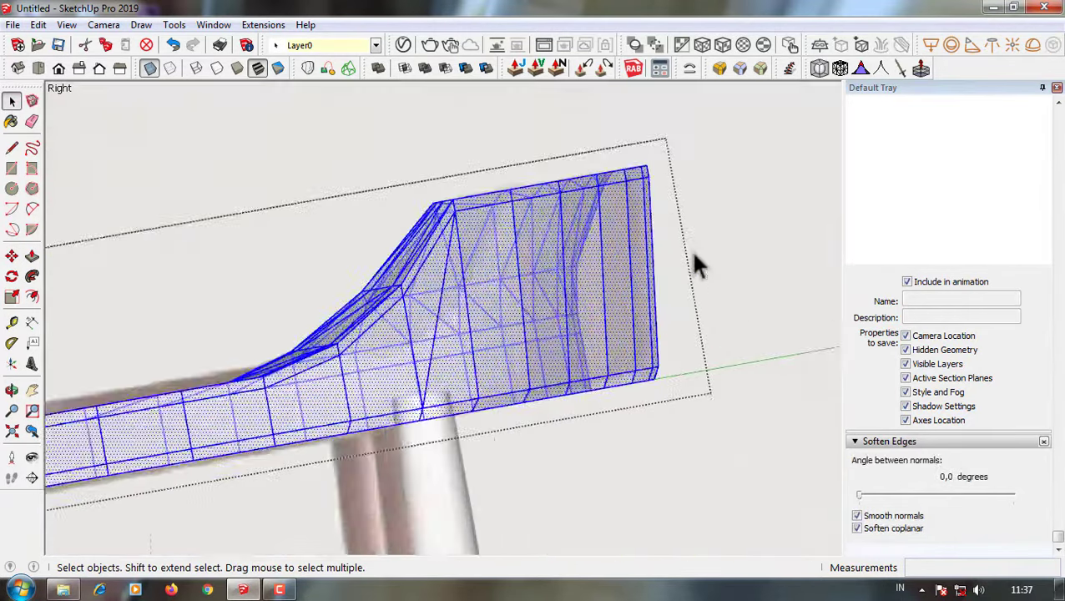
key("m")
scroll(634, 225, "up", 3)
scroll(618, 134, "up", 2)
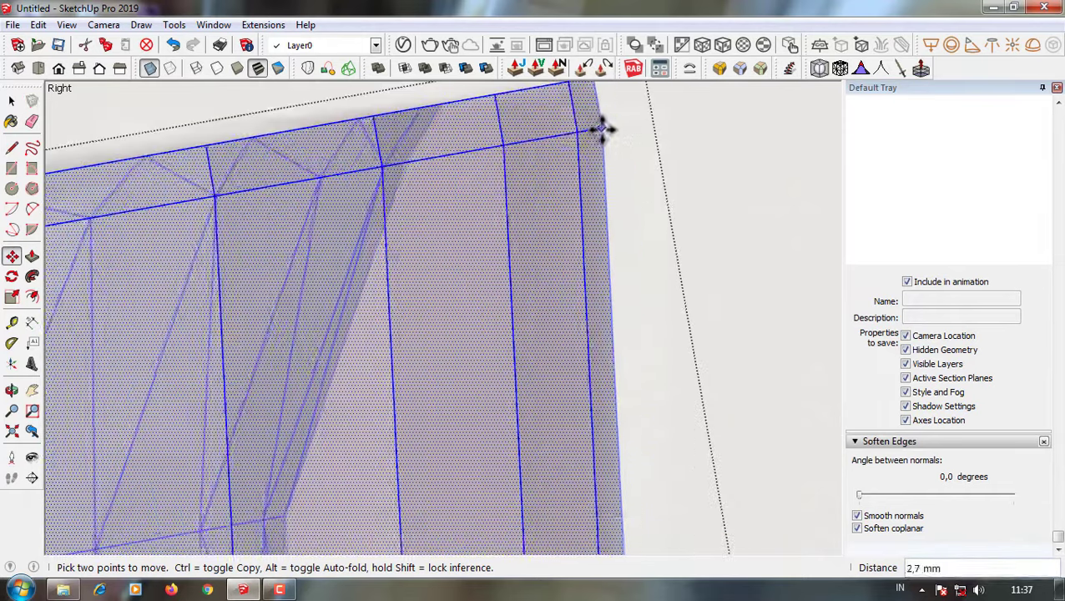
scroll(684, 267, "down", 4)
key("space")
scroll(714, 355, "down", 3)
scroll(668, 350, "up", 5)
middle_click_drag(659, 358, 574, 354)
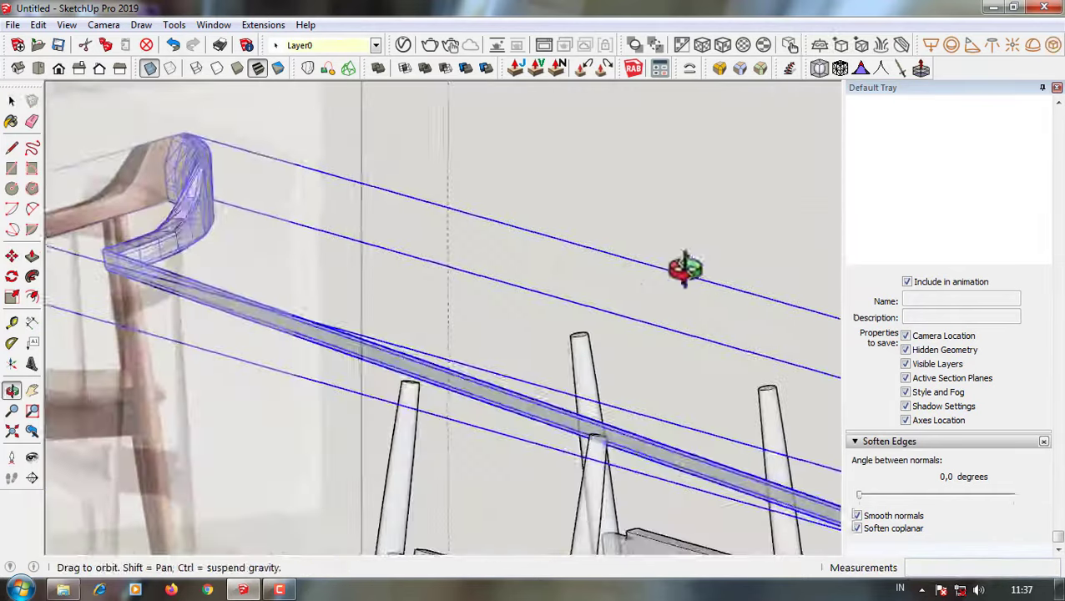
- Undo the last move and review the armrest from the right side, zoomed out
left_click(172, 47)
left_click(58, 69)
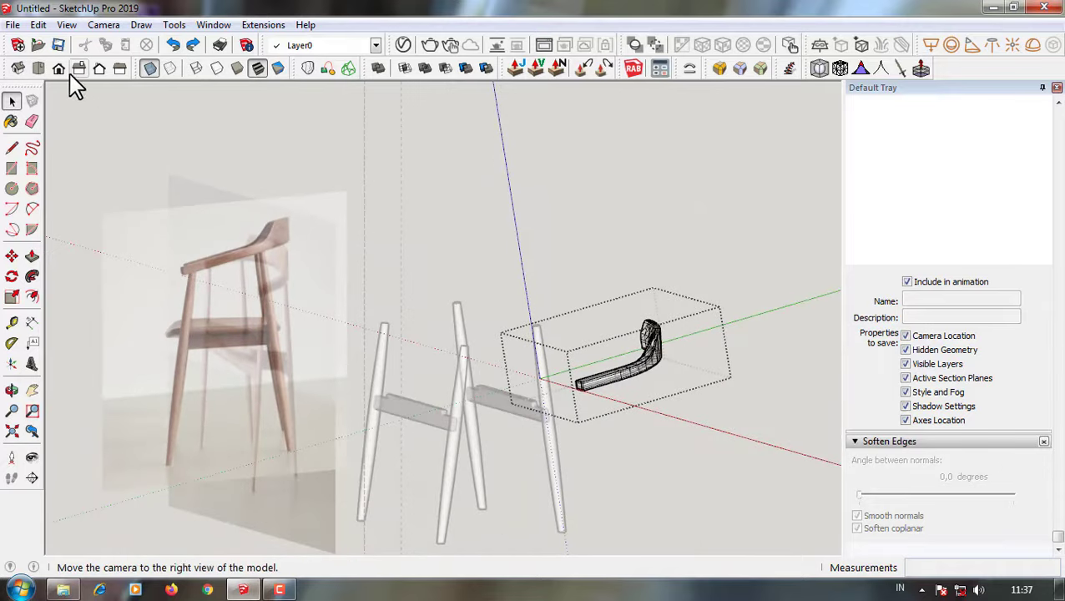
left_click(79, 68)
scroll(647, 329, "up", 3)
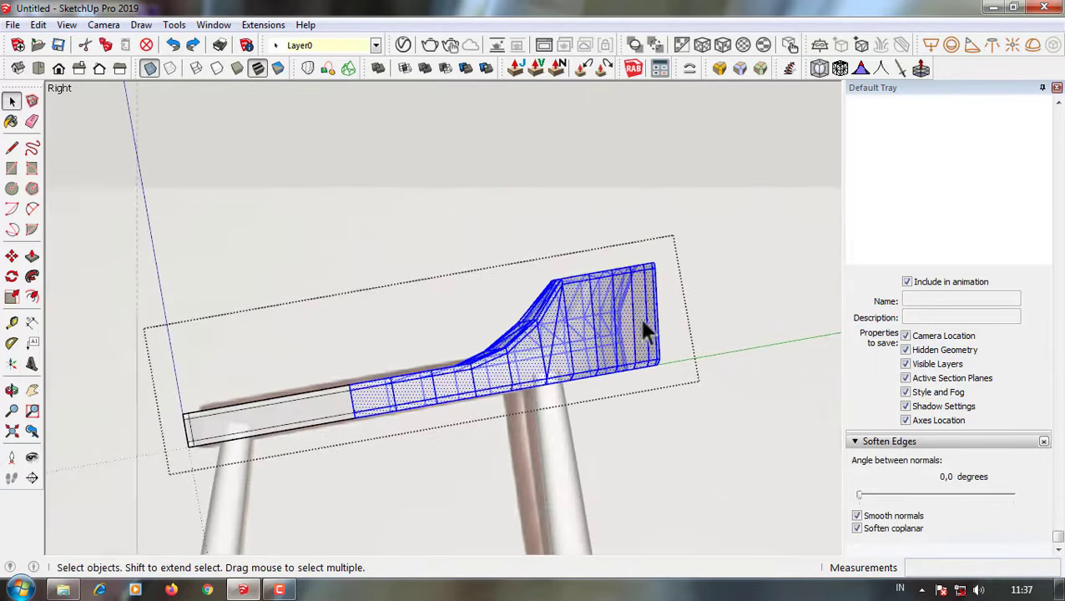
scroll(334, 385, "up", 2)
scroll(331, 388, "down", 1)
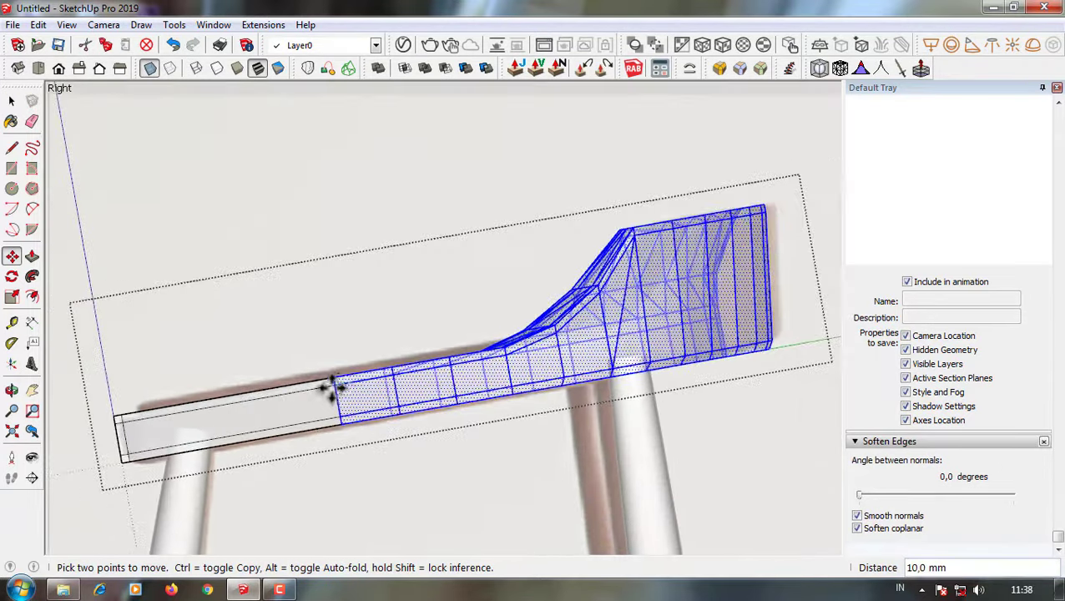
key("space")
scroll(623, 482, "down", 3)
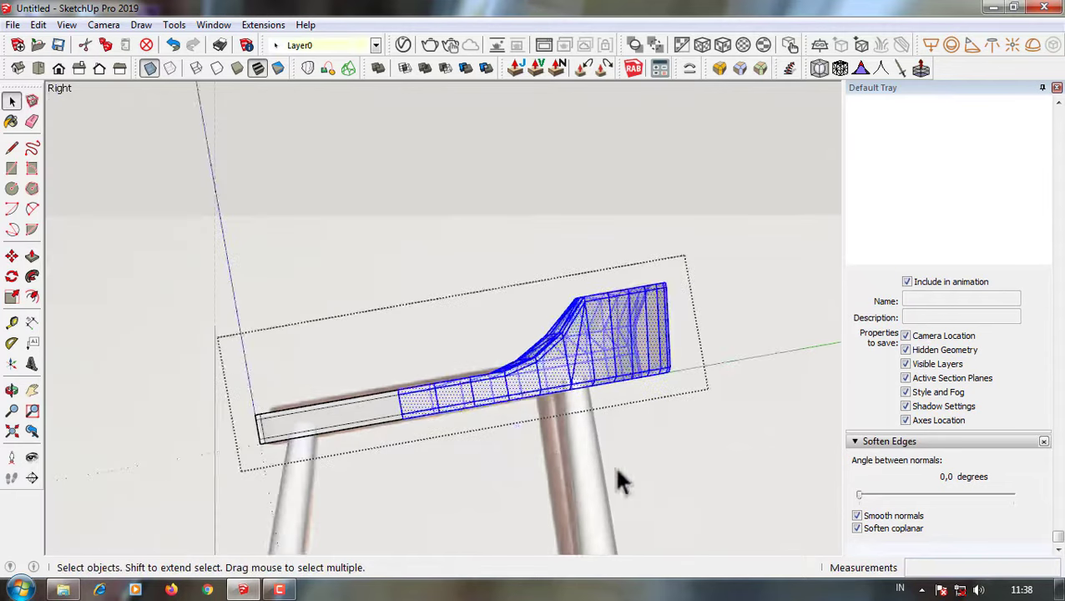
middle_click_drag(622, 482, 463, 283)
scroll(281, 162, "up", 2)
middle_click_drag(281, 162, 468, 313)
scroll(468, 313, "down", 2)
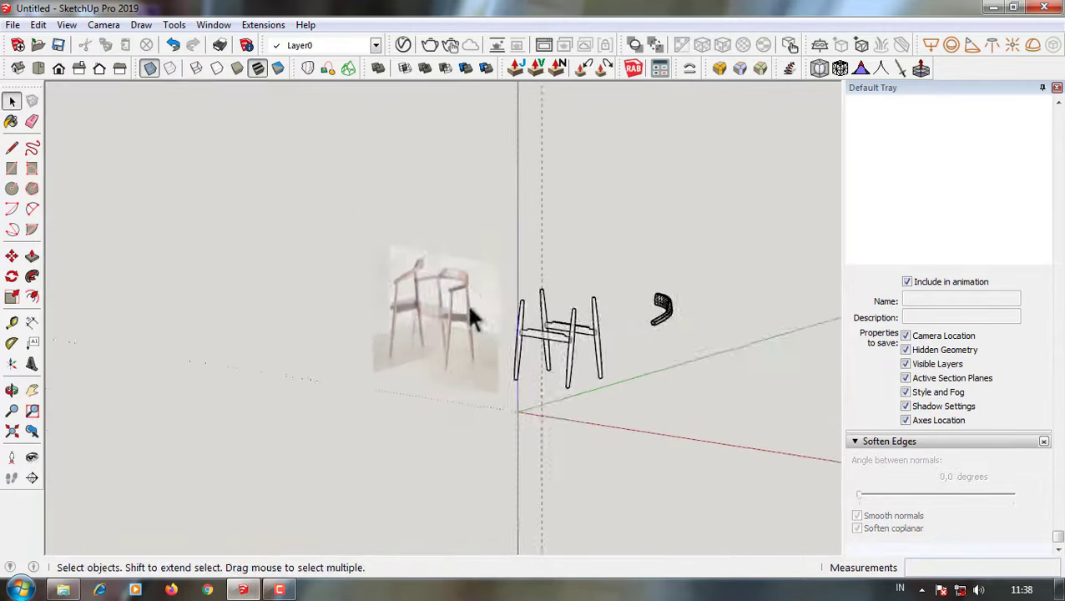
scroll(430, 244, "up", 1)
scroll(162, 269, "up", 2)
scroll(526, 354, "up", 3)
- Select a band of faces near the armrest's curved end
mouse_move(526, 354)
middle_mouse_down()
mouse_move(373, 325)
mouse_move(387, 209)
mouse_move(586, 344)
mouse_move(796, 250)
middle_mouse_up()
scroll(373, 299, "up", 3)
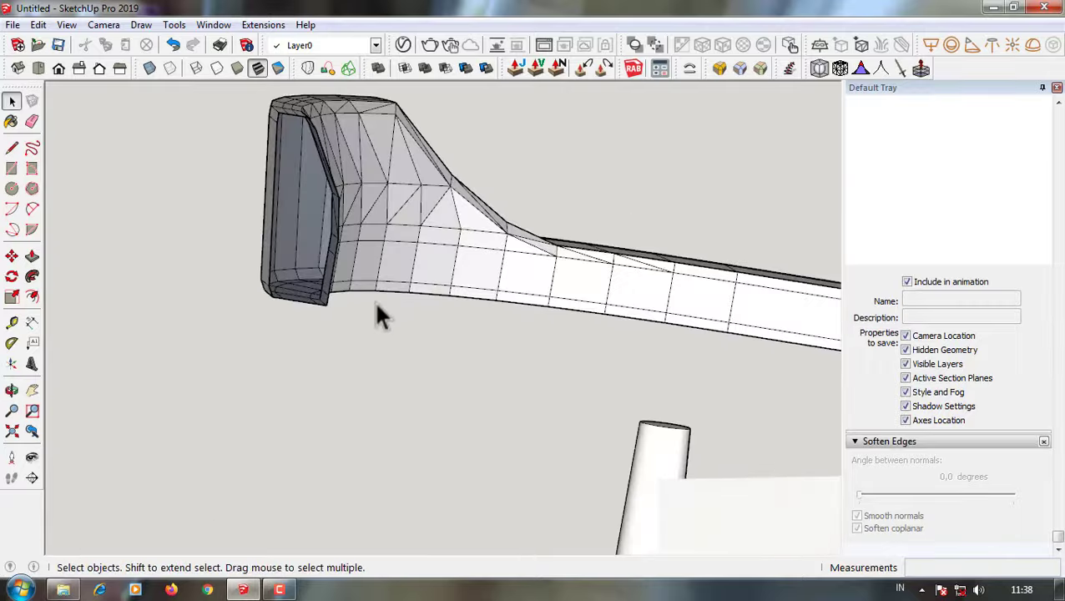
middle_click_drag(374, 300, 364, 273)
left_click(335, 333)
scroll(334, 333, "down", 1)
middle_click_drag(335, 333, 324, 279)
scroll(324, 279, "up", 3)
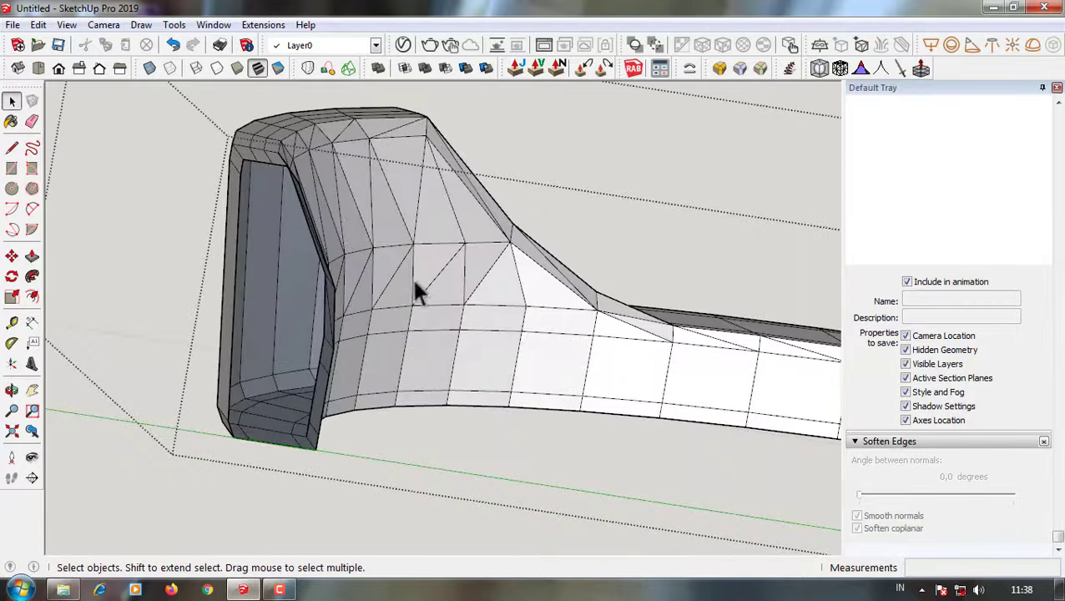
mouse_move(411, 276)
middle_mouse_down()
mouse_move(89, 266)
mouse_move(137, 223)
middle_mouse_up()
scroll(138, 224, "down", 2)
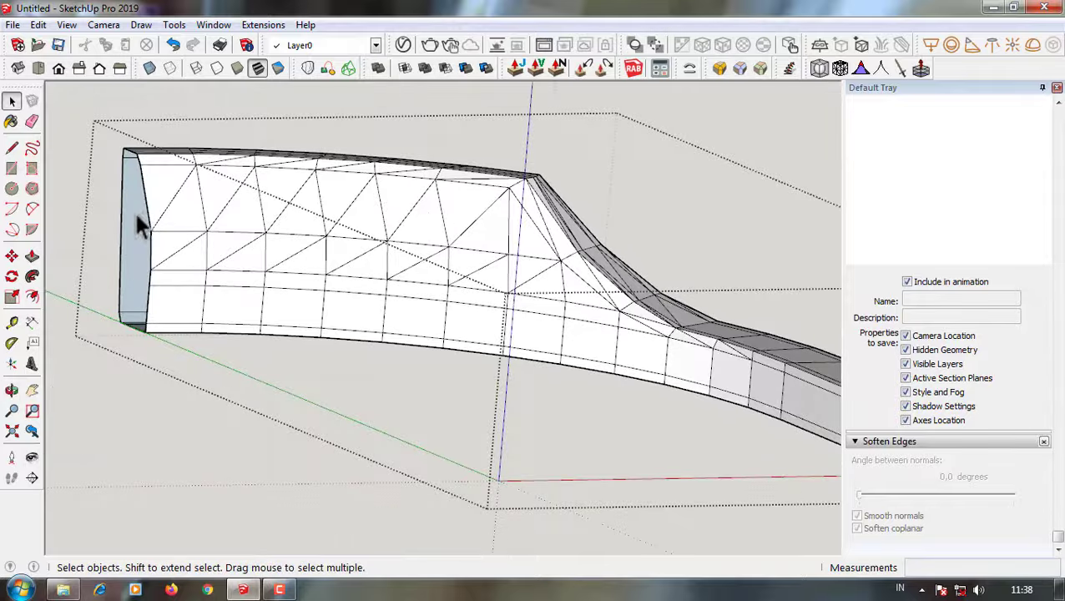
left_click_drag(524, 312, 150, 234)
middle_click_drag(150, 233, 696, 313)
scroll(280, 338, "down", 3)
- Scale the selected face band to 0.94 along the green axis
key("m")
scroll(332, 342, "up", 5)
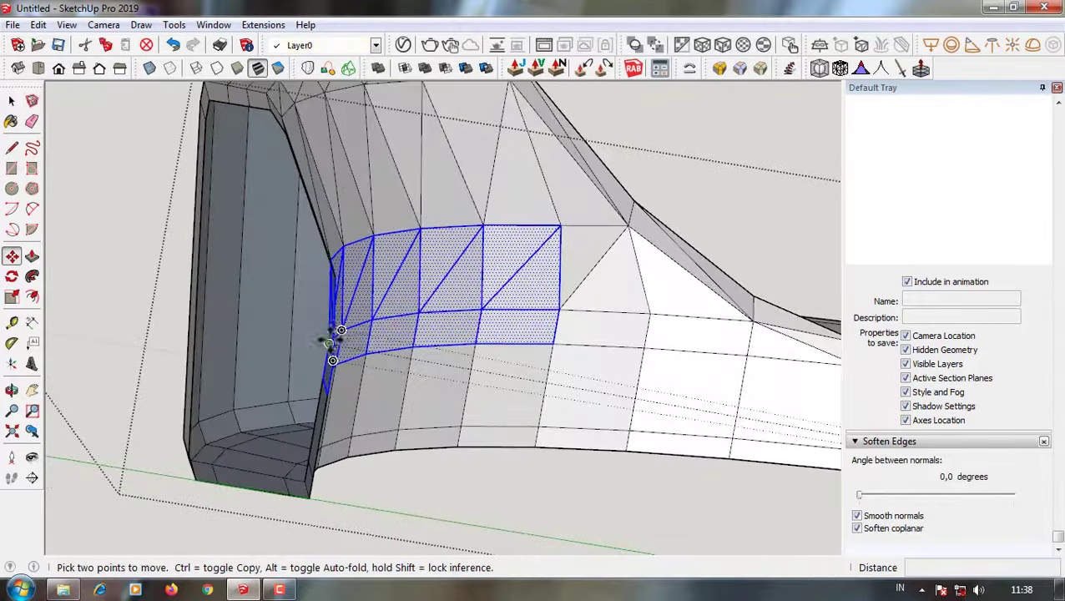
mouse_move(306, 337)
middle_mouse_down()
mouse_move(506, 356)
mouse_move(315, 385)
middle_mouse_up()
key("space")
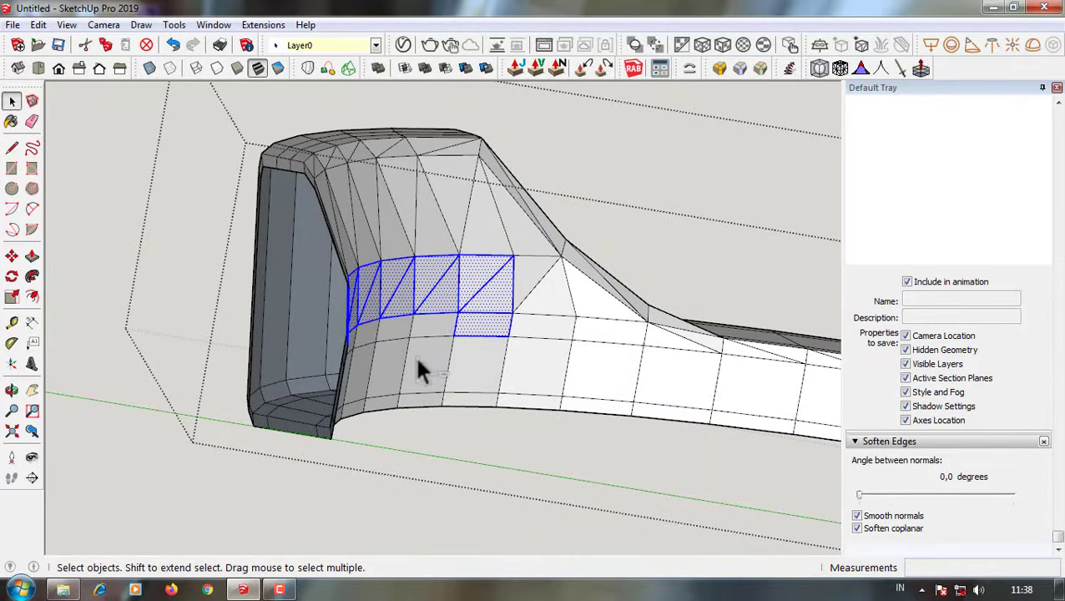
scroll(361, 344, "up", 3)
scroll(349, 354, "down", 1)
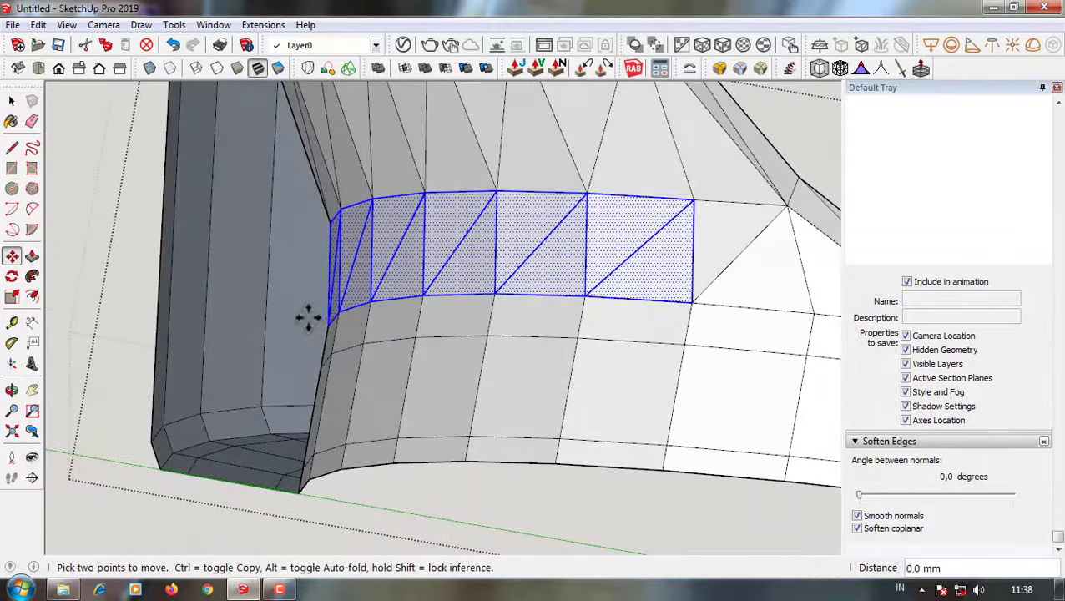
middle_click_drag(308, 317, 274, 328)
scroll(282, 342, "down", 3)
scroll(485, 364, "down", 2)
scroll(485, 364, "up", 3)
left_click(11, 296)
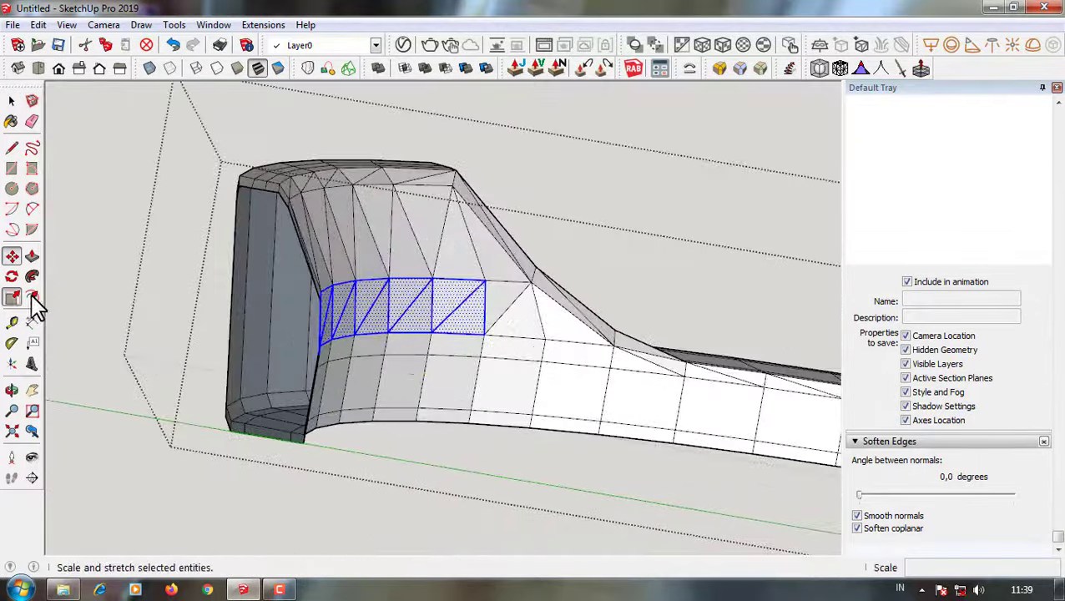
scroll(452, 387, "up", 3)
middle_click_drag(451, 387, 498, 302)
left_click_drag(499, 302, 496, 304)
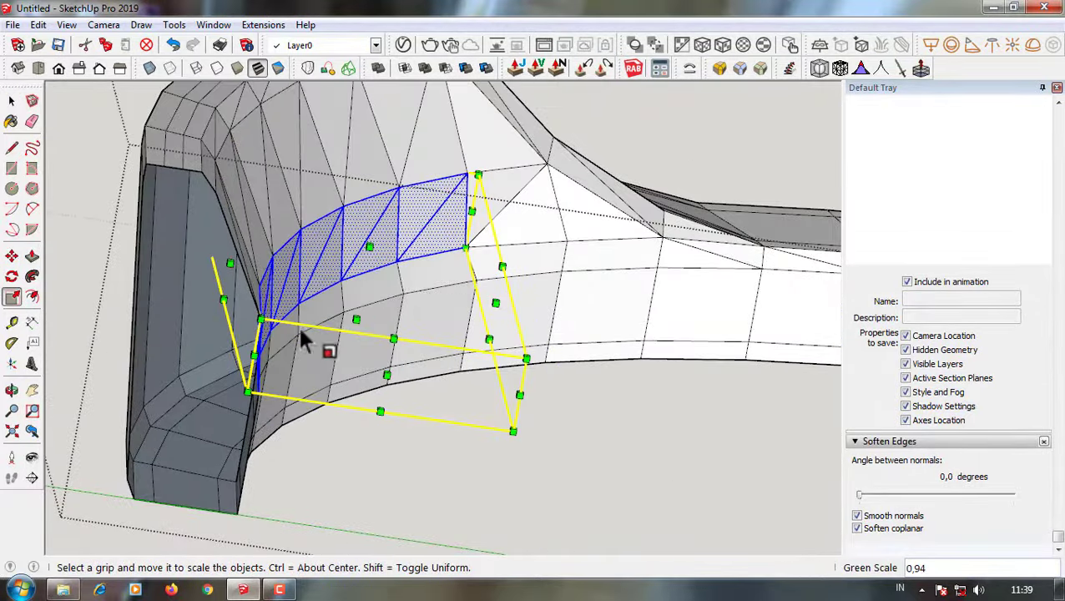
- Shift the face band 3.7 mm along the green axis
key("m")
scroll(257, 304, "up", 2)
scroll(240, 313, "down", 1)
left_click(240, 313)
middle_click_drag(240, 312, 416, 266)
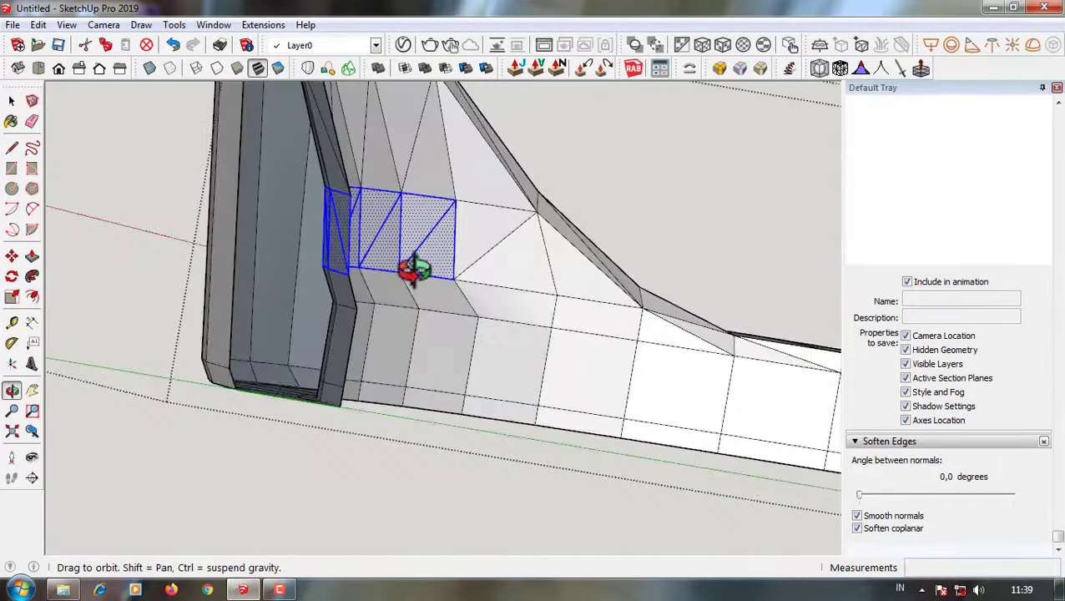
left_click(173, 45)
middle_click_drag(421, 380, 226, 209)
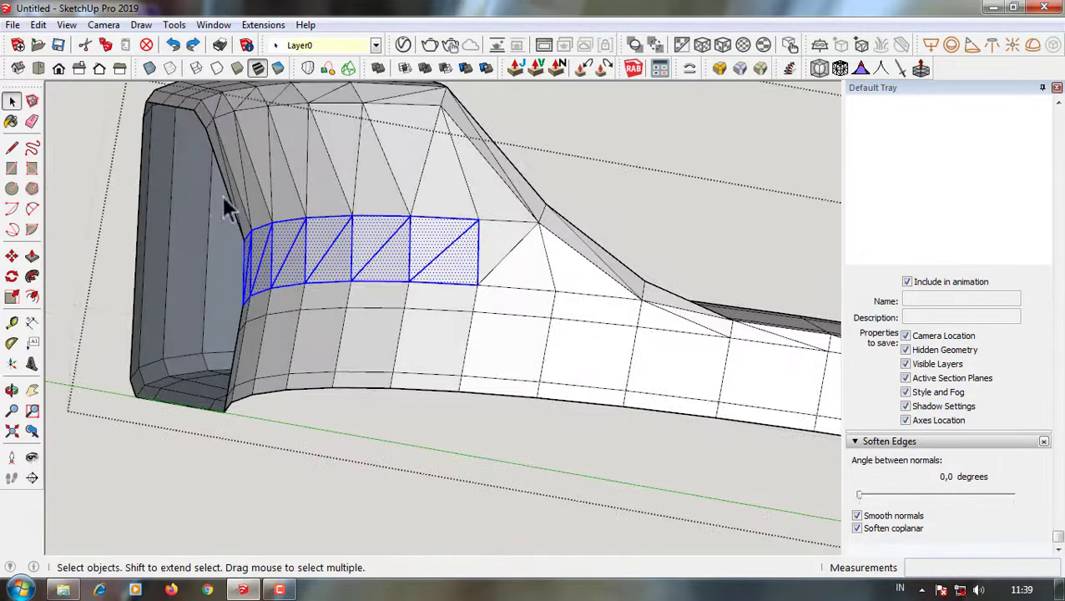
mouse_move(292, 255)
middle_mouse_down()
mouse_move(325, 273)
mouse_move(218, 373)
middle_mouse_up()
- Move the face band a further 13.8 mm
key("m")
left_click(321, 255)
scroll(325, 364, "down", 5)
scroll(256, 330, "up", 5)
key("l")
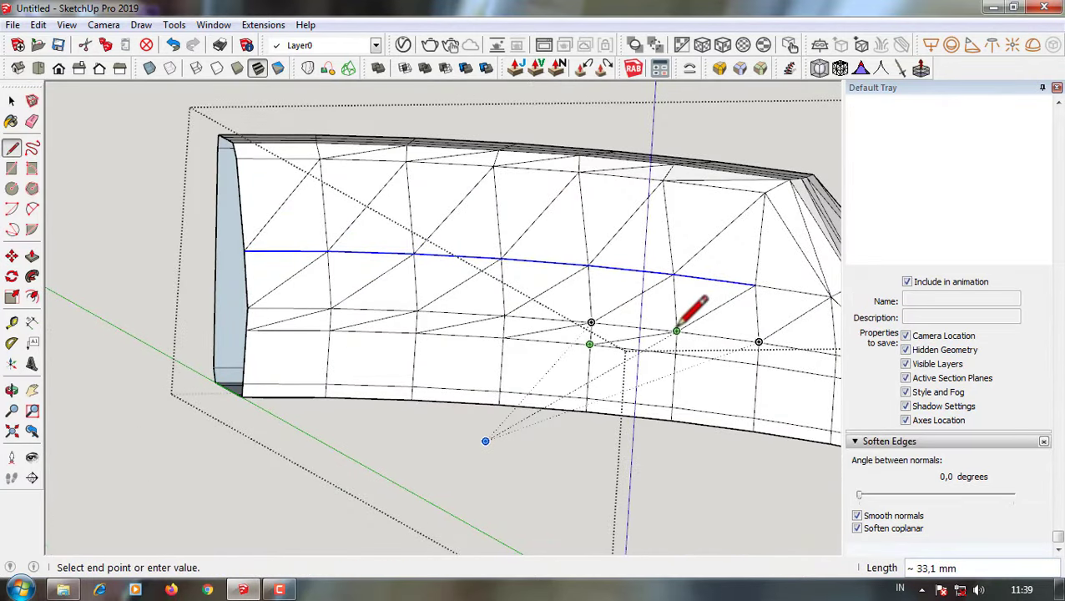
- Draw a new edge along the side of the armrest
mouse_move(506, 327)
middle_mouse_down()
mouse_move(764, 331)
mouse_move(150, 269)
mouse_move(213, 275)
middle_mouse_up()
key("space")
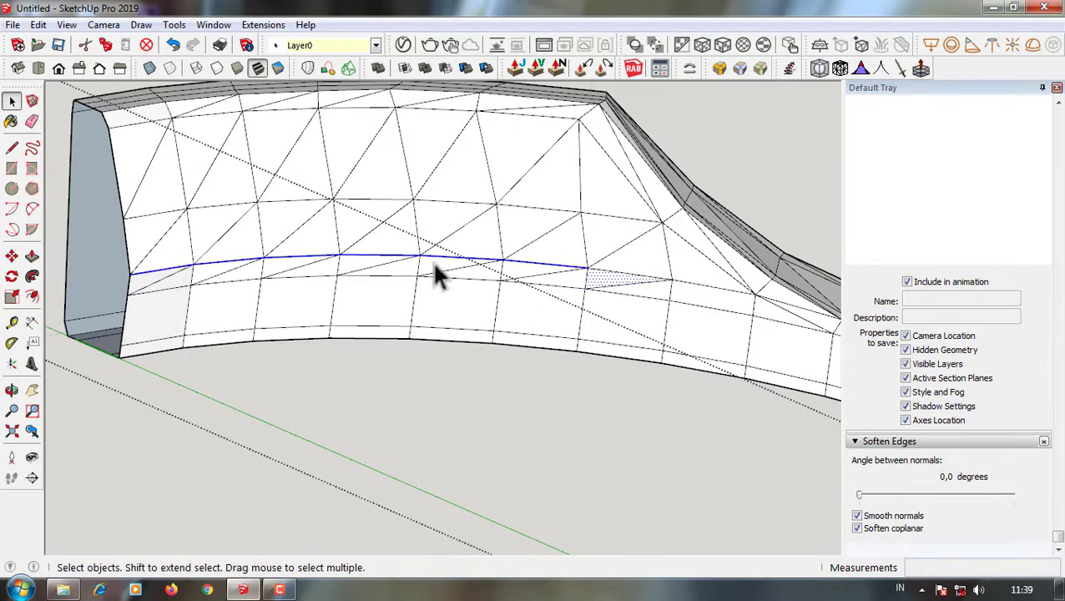
mouse_move(434, 276)
middle_mouse_down()
mouse_move(613, 278)
mouse_move(214, 302)
middle_mouse_up()
scroll(319, 303, "up", 5)
- Nudge the new edge's left endpoint along the green axis to refine the bend
key("m")
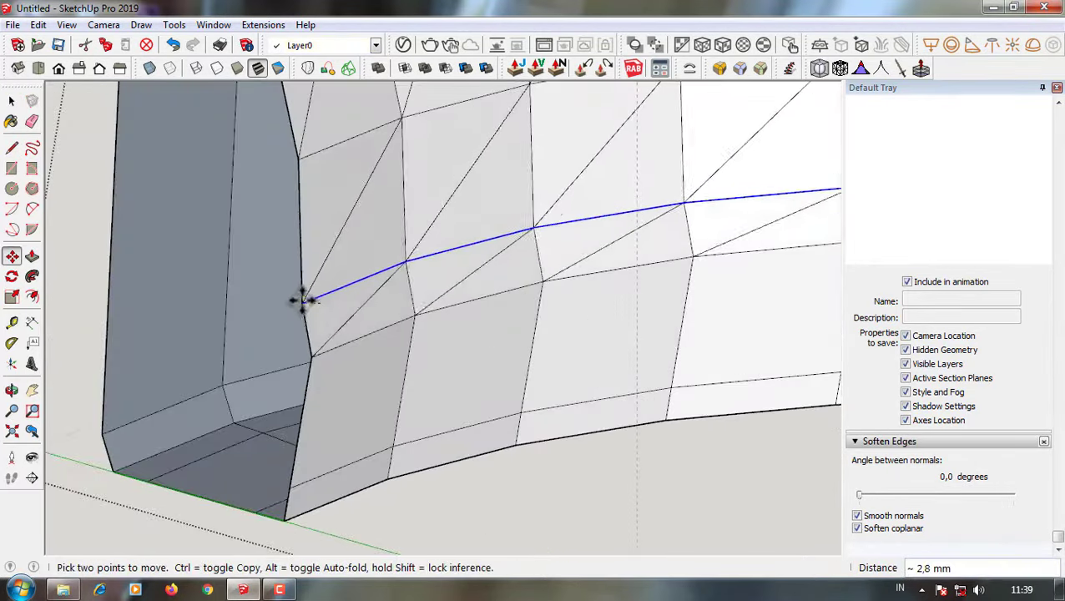
scroll(306, 296, "down", 3)
mouse_move(307, 294)
middle_mouse_down()
mouse_move(297, 301)
mouse_move(634, 284)
middle_mouse_up()
key("l")
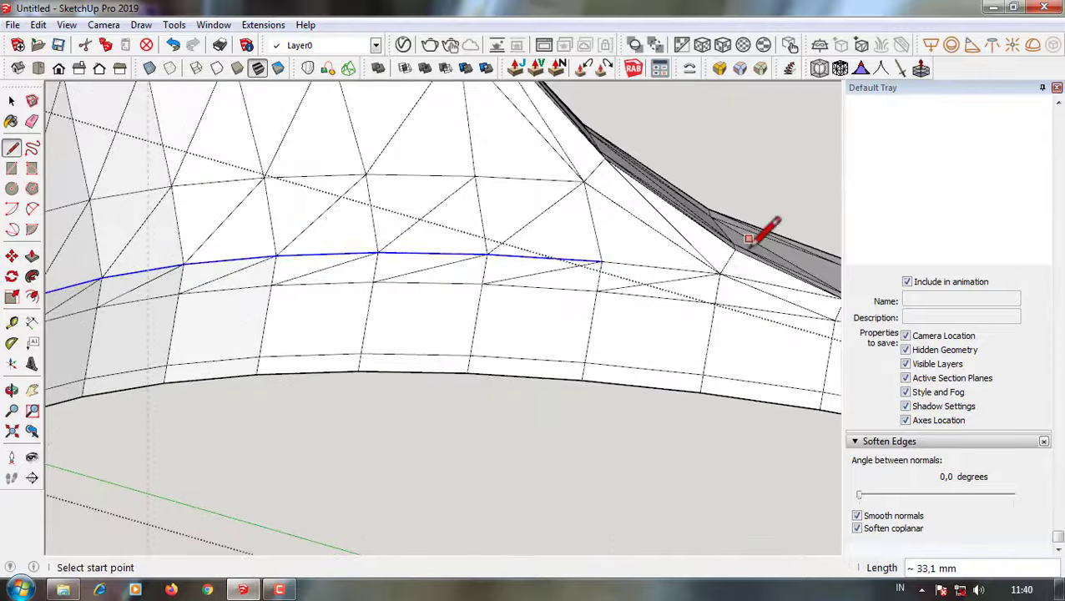
key("m")
mouse_move(748, 238)
middle_mouse_down()
mouse_move(261, 304)
mouse_move(518, 278)
mouse_move(539, 233)
mouse_move(326, 381)
mouse_move(563, 302)
mouse_move(285, 337)
mouse_move(438, 349)
middle_mouse_up()
left_click(255, 300)
scroll(265, 304, "down", 5)
key("space")
- Orbit and zoom around the curved armrest to inspect its lower edge close up
scroll(386, 330, "up", 3)
scroll(564, 302, "down", 3)
scroll(438, 349, "up", 3)
scroll(439, 349, "up", 3)
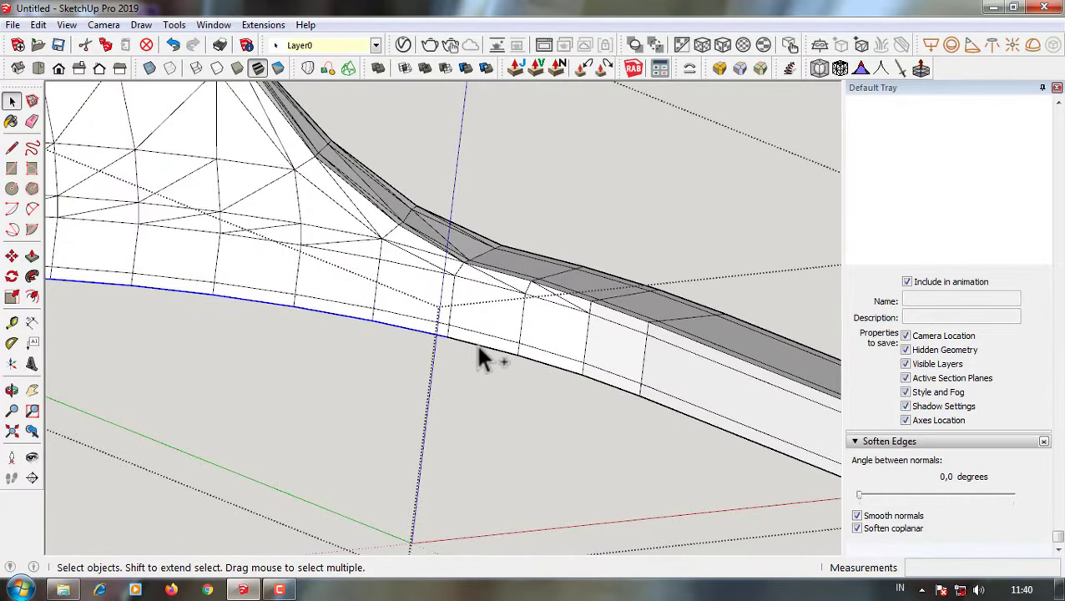
scroll(224, 340, "down", 3)
scroll(223, 340, "up", 3)
mouse_move(223, 340)
middle_mouse_down()
mouse_move(302, 335)
mouse_move(292, 388)
middle_mouse_up()
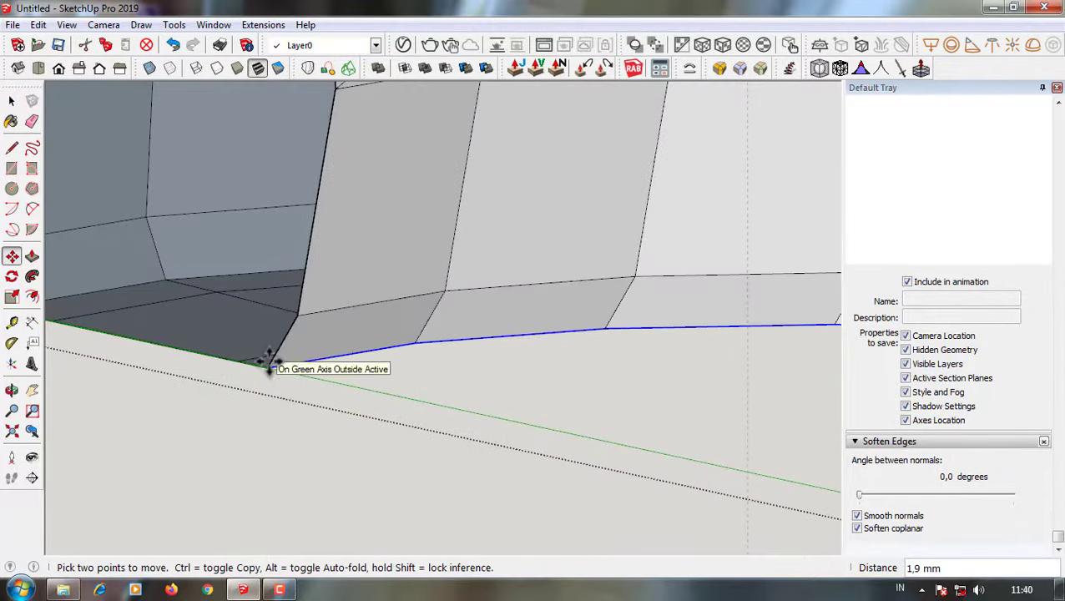
scroll(245, 360, "down", 2)
middle_click_drag(221, 313, 488, 316)
scroll(487, 317, "down", 3)
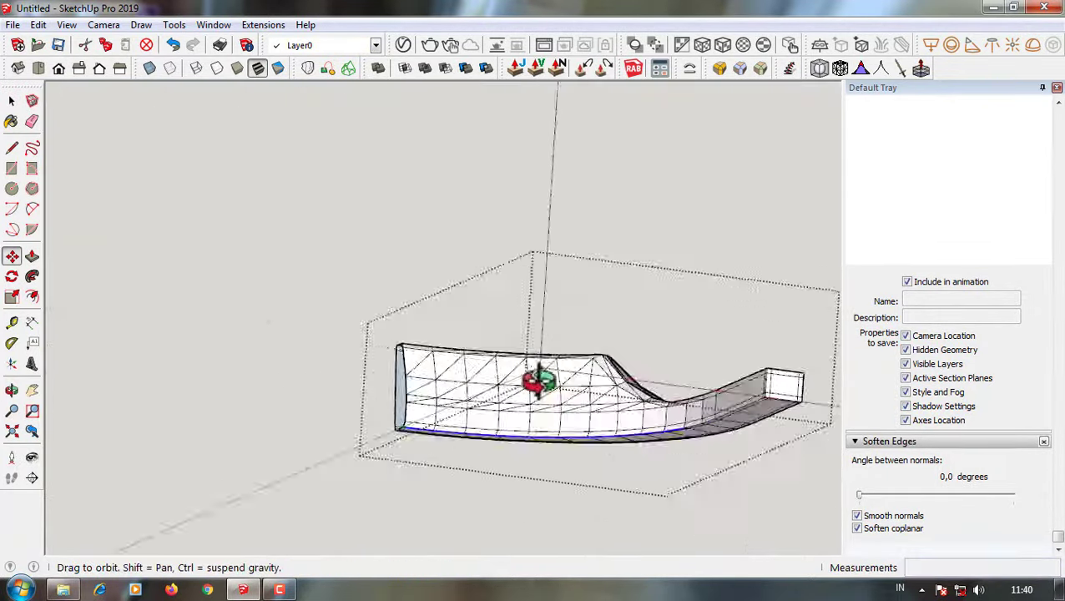
middle_click_drag(542, 375, 766, 380)
scroll(766, 380, "up", 5)
key("space")
scroll(565, 458, "down", 3)
scroll(511, 399, "down", 2)
scroll(66, 354, "up", 5)
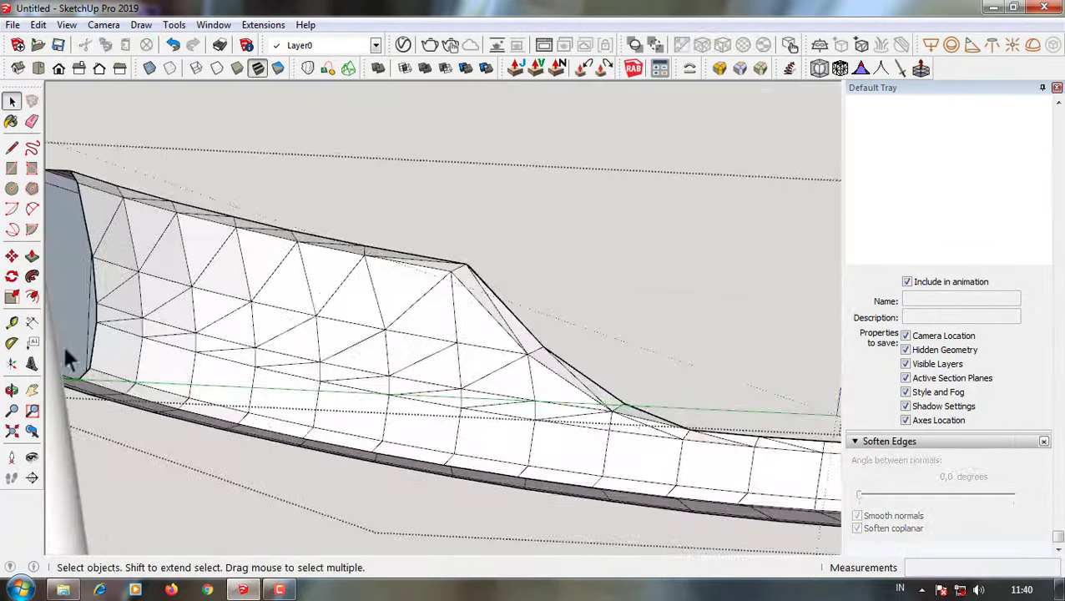
- Apply Subdivide and Smooth to the armrest and inspect the smoothed end
scroll(368, 451, "down", 3)
middle_click_drag(368, 452, 361, 178)
left_click(361, 178)
left_click(789, 67)
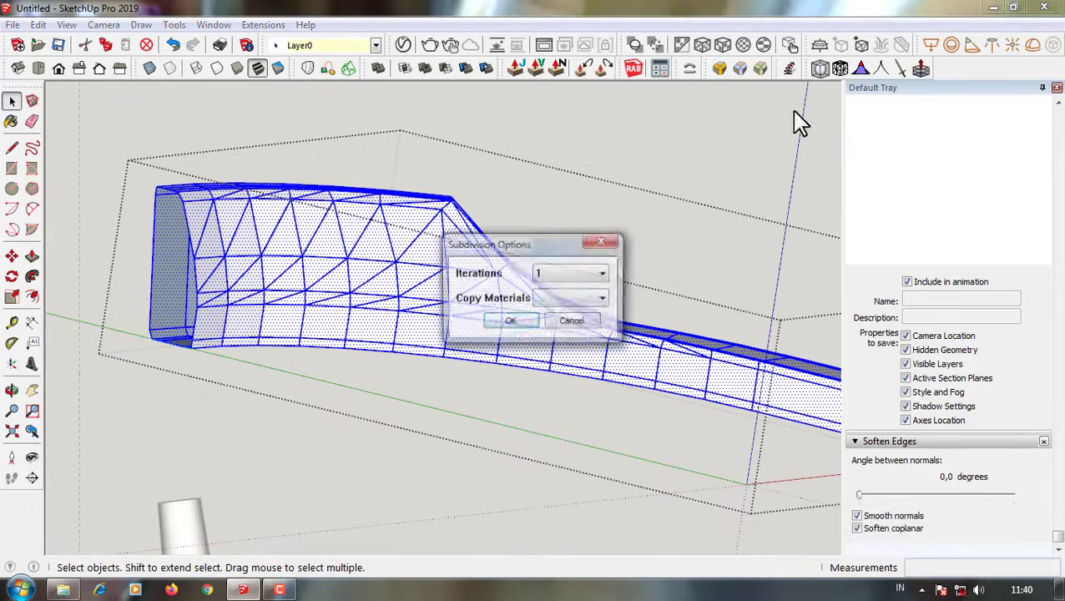
left_click(503, 321)
scroll(418, 336, "down", 3)
scroll(442, 347, "up", 4)
middle_click_drag(443, 347, 471, 363)
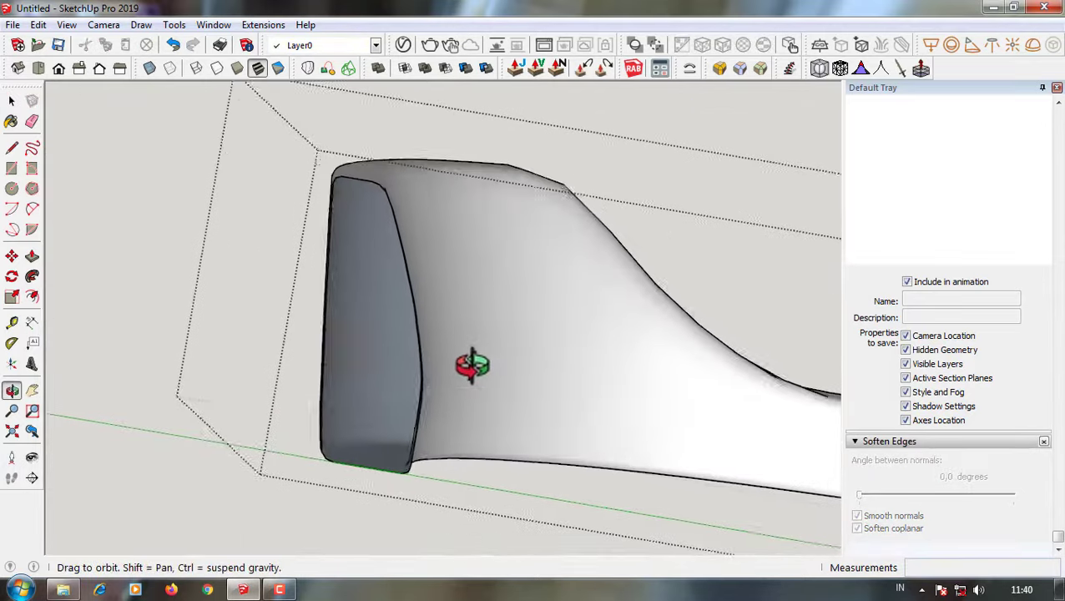
- Undo the smooth subdivision and return to a close view of the armrest end
left_click(173, 46)
mouse_move(448, 450)
middle_mouse_down()
mouse_move(475, 423)
mouse_move(135, 421)
middle_mouse_up()
left_click(58, 68)
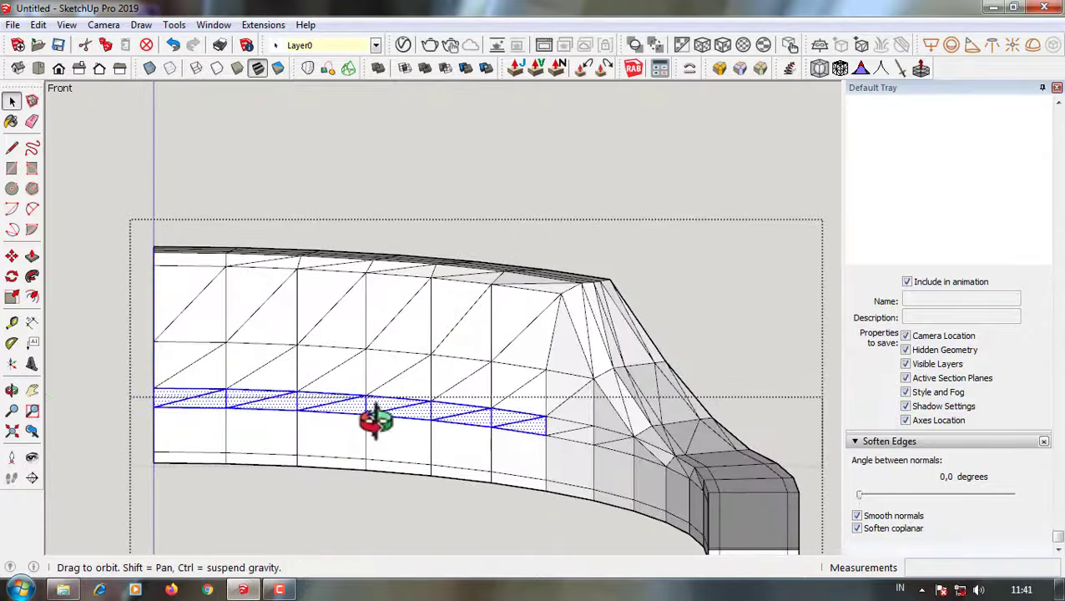
middle_click_drag(375, 420, 642, 465)
scroll(253, 495, "up", 3)
middle_click_drag(253, 495, 380, 443)
scroll(478, 388, "up", 3)
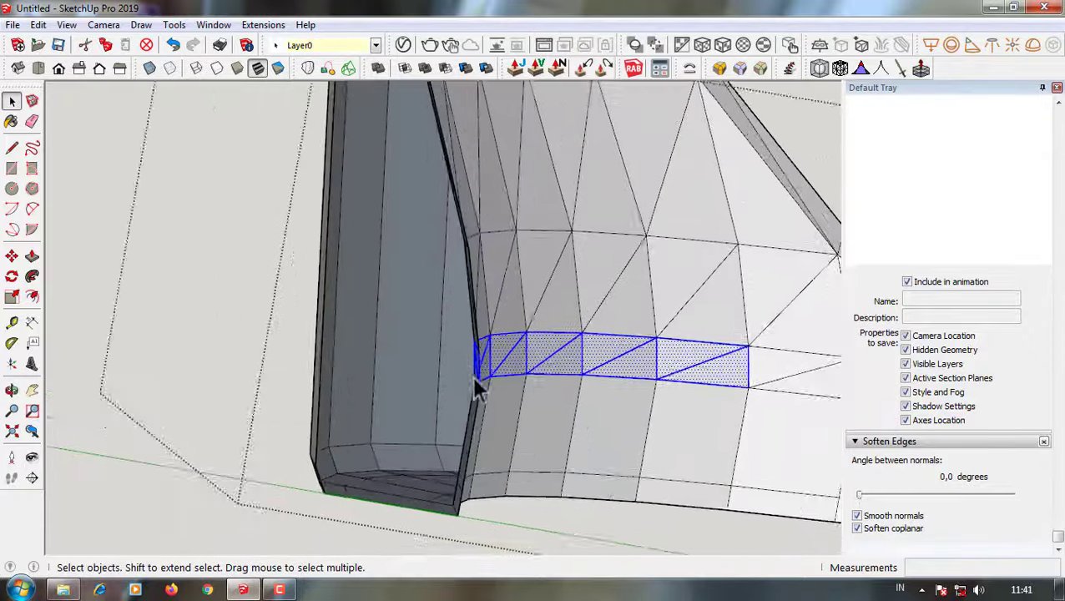
- Move a lower face band at the armrest's end to reshape it
key("m")
scroll(473, 342, "down", 2)
scroll(467, 417, "up", 1)
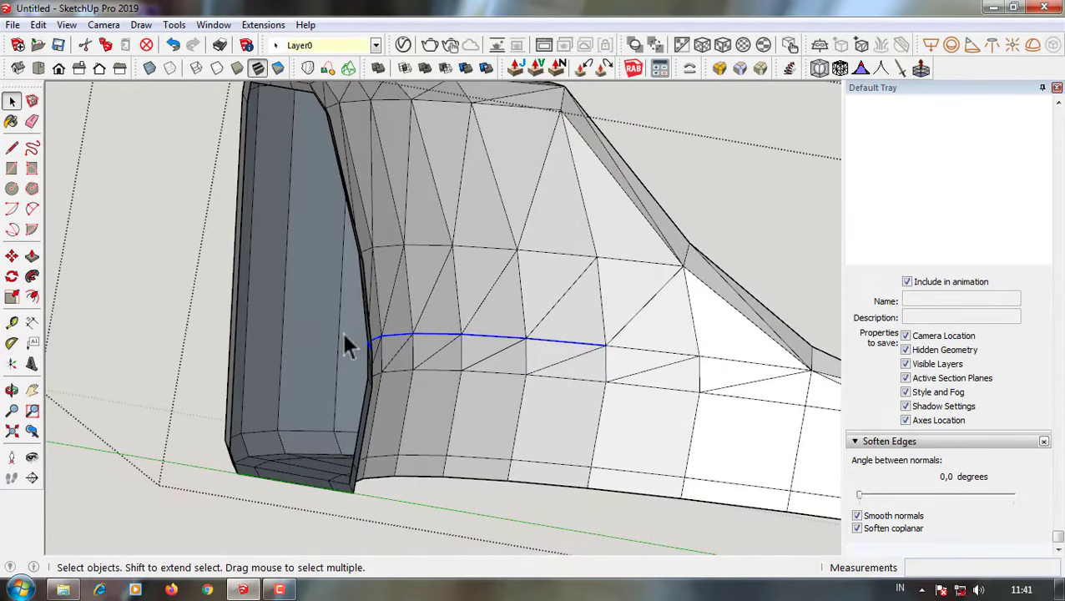
scroll(354, 354, "up", 1)
scroll(383, 392, "down", 3)
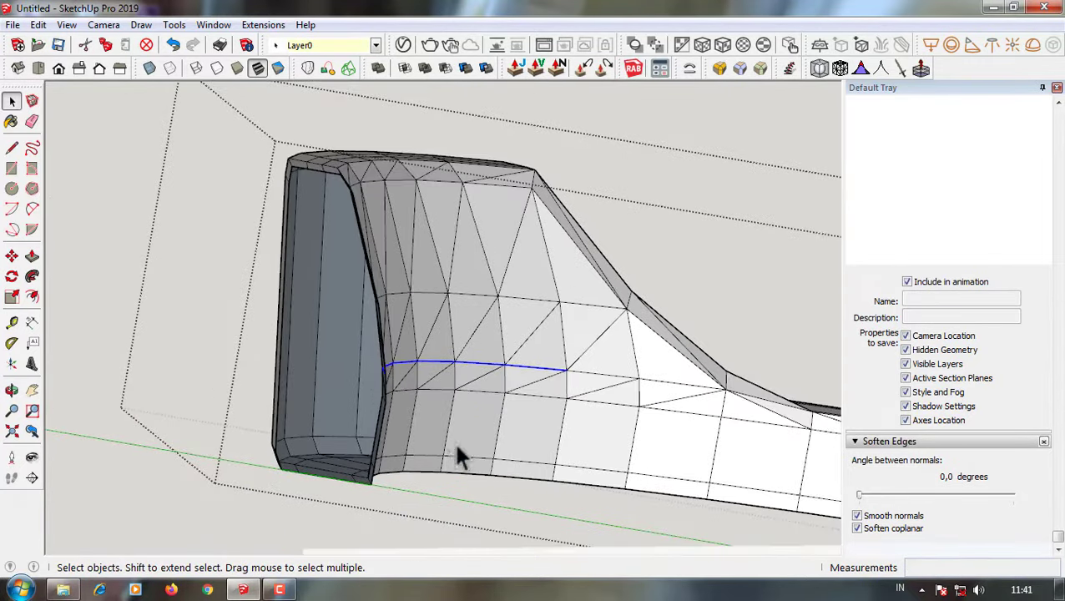
middle_click_drag(457, 454, 242, 358)
scroll(308, 399, "up", 4)
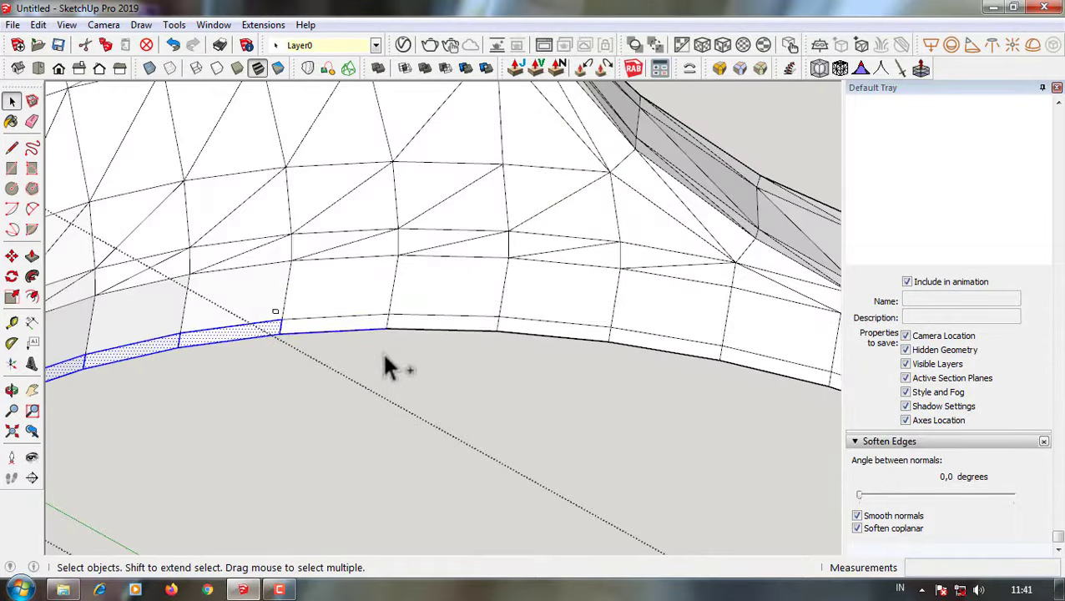
scroll(386, 367, "down", 3)
scroll(334, 450, "down", 2)
mouse_move(321, 475)
middle_mouse_down()
mouse_move(351, 417)
mouse_move(321, 474)
middle_mouse_up()
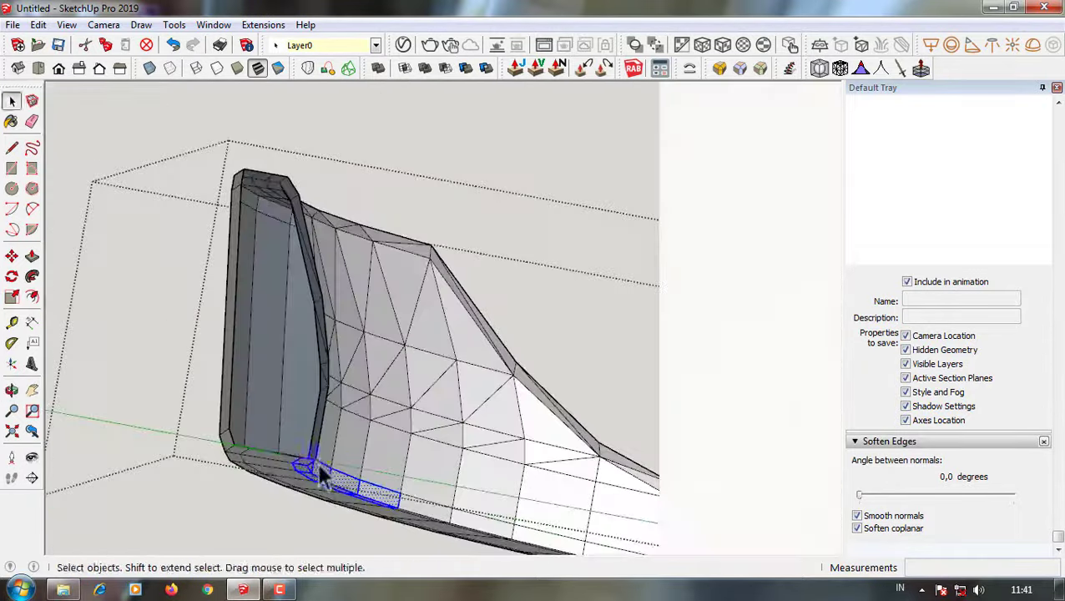
- Reposition the selected band once more while checking around the armrest end
key("m")
scroll(324, 463, "up", 3)
scroll(356, 397, "up", 2)
scroll(356, 397, "down", 5)
mouse_move(356, 397)
middle_mouse_down()
mouse_move(423, 423)
mouse_move(485, 207)
middle_mouse_up()
scroll(494, 387, "up", 2)
- Select all the armrest geometry and bring up Subdivision Options with 1 iteration
key("space")
key("ctrl+a")
scroll(466, 162, "down", 3)
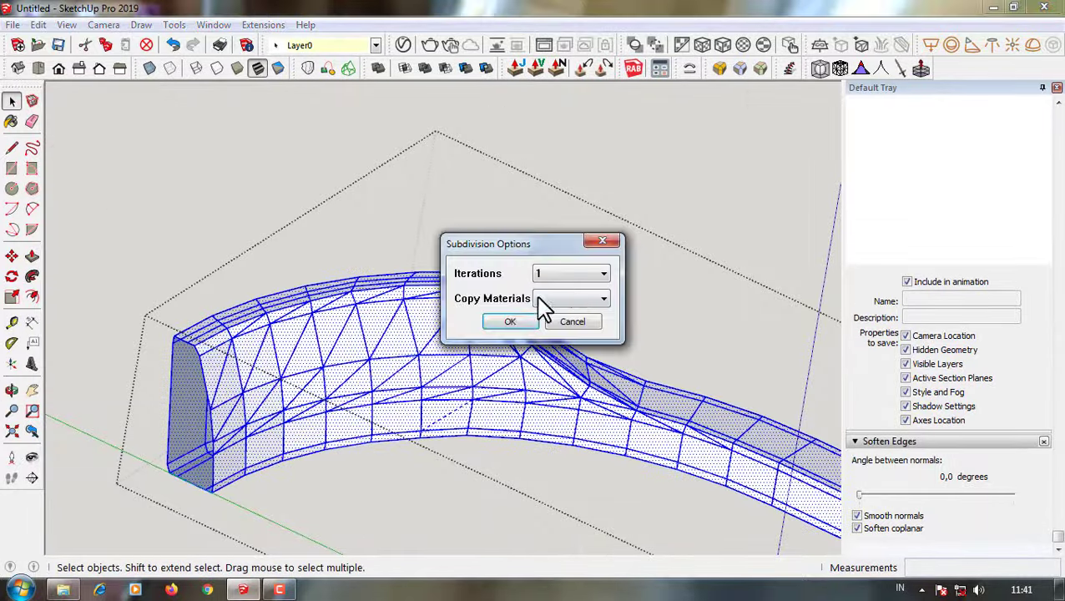
- Close the Subdivision Options dialog without applying the subdivision
left_click(552, 321)
mouse_move(554, 321)
middle_mouse_down()
mouse_move(382, 340)
mouse_move(463, 288)
middle_mouse_up()
scroll(383, 339, "down", 2)
key("m")
scroll(373, 328, "down", 2)
- Flip the armrest section along the red axis and check it from the Front view
right_click(311, 351)
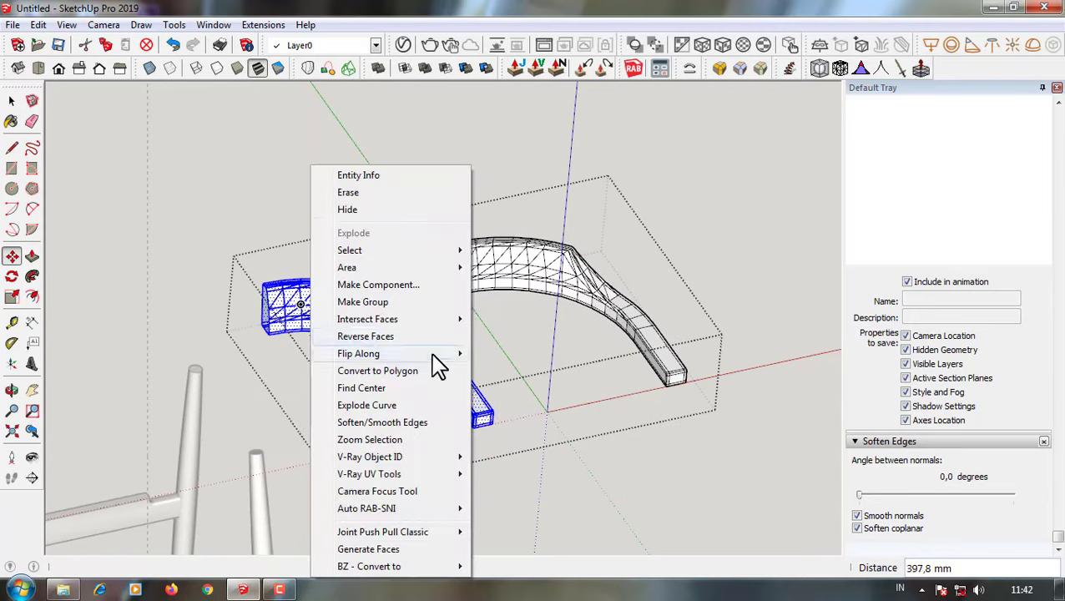
left_click(522, 353)
scroll(387, 259, "up", 3)
scroll(535, 225, "up", 2)
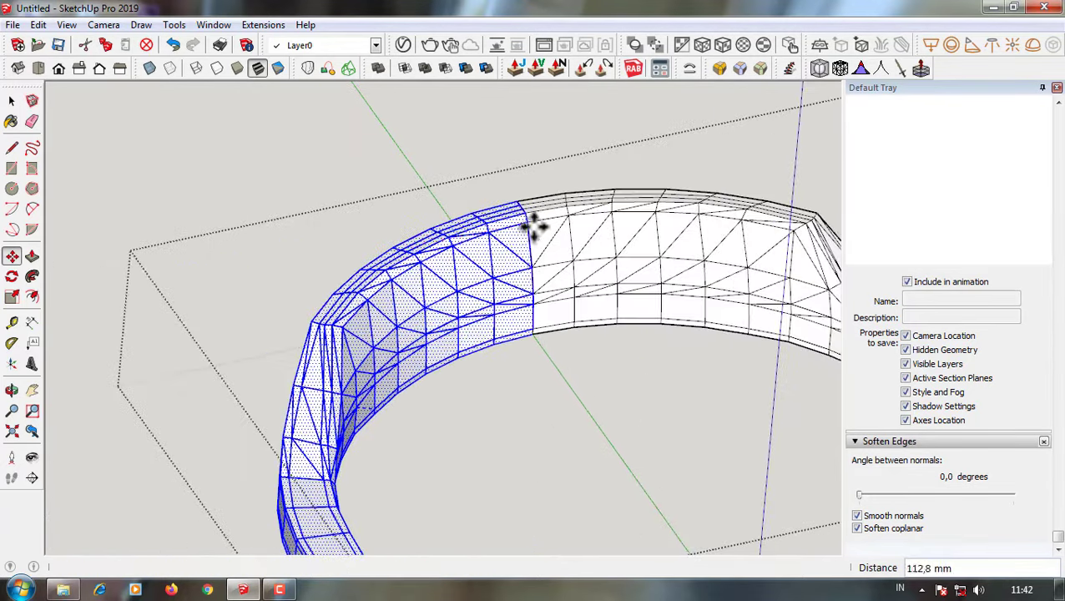
key("space")
scroll(523, 292, "down", 5)
middle_click_drag(523, 292, 656, 344)
left_click(58, 68)
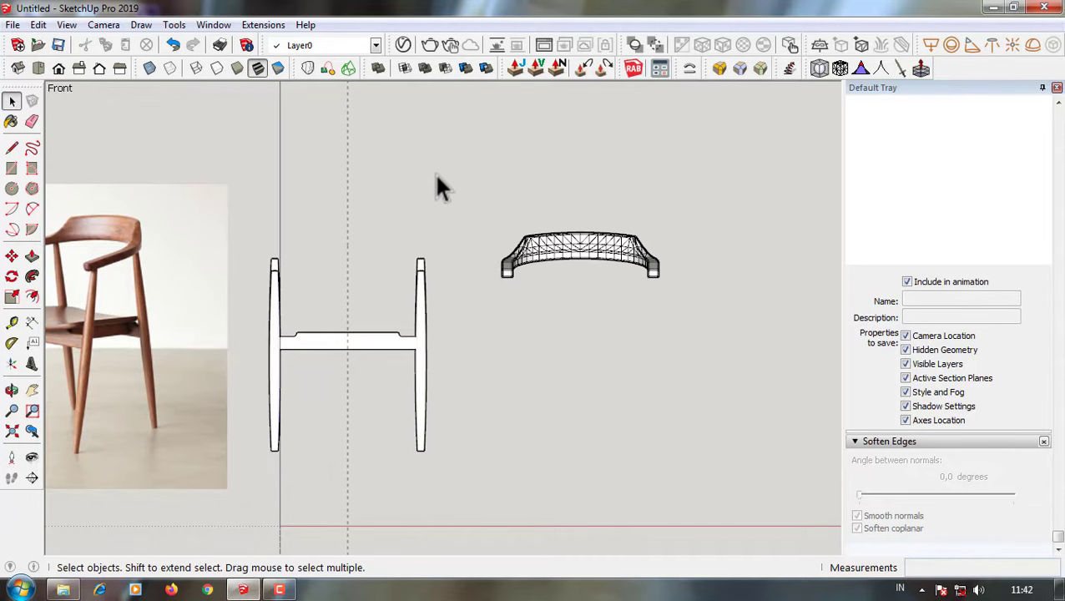
- Move the curved armrest piece up to sit above the chair legs
scroll(540, 249, "up", 2)
left_click(539, 248)
scroll(623, 237, "down", 2)
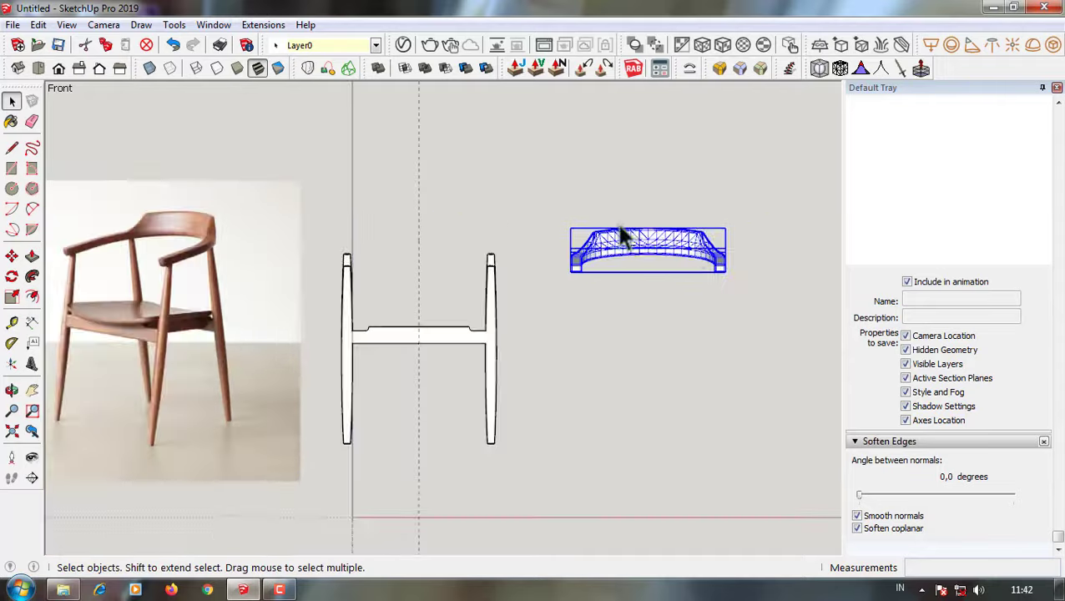
key("m")
left_click(622, 237)
scroll(457, 191, "up", 1)
scroll(345, 288, "up", 3)
scroll(309, 252, "up", 2)
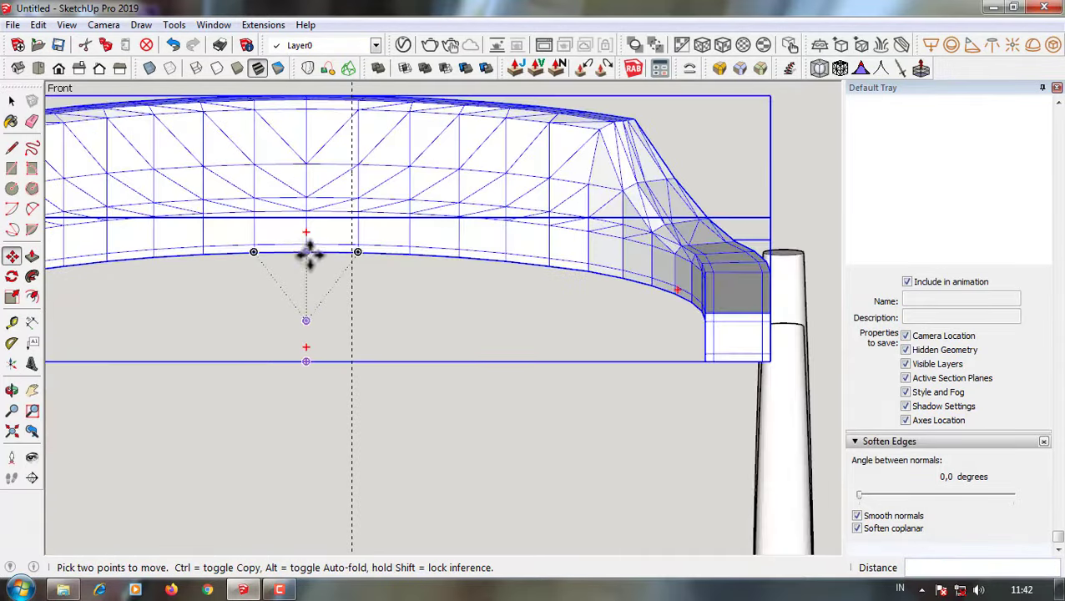
left_click(351, 255)
scroll(345, 250, "down", 5)
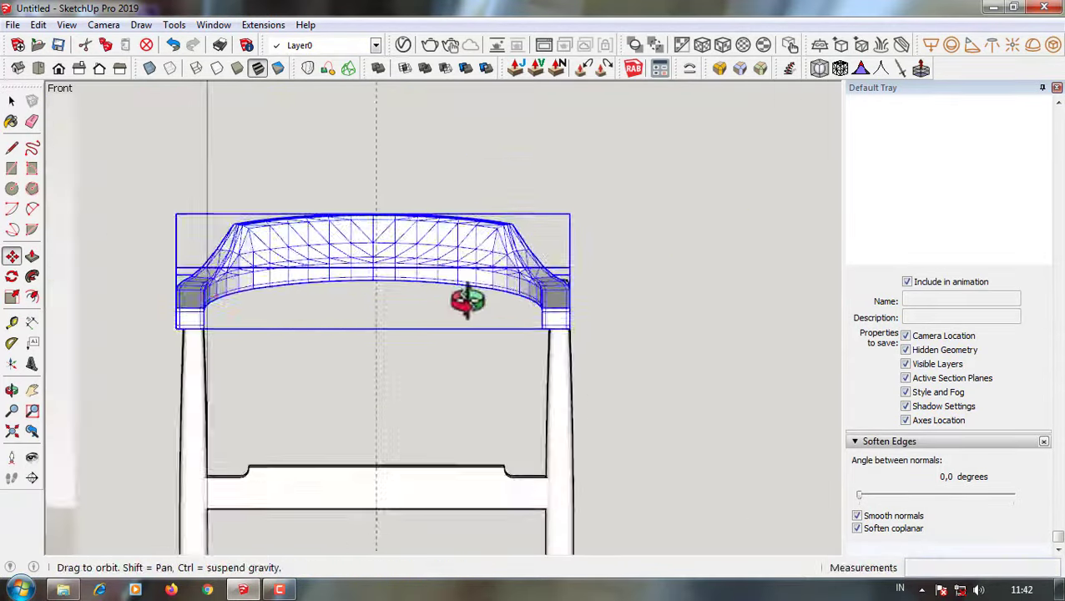
middle_click_drag(464, 301, 332, 242)
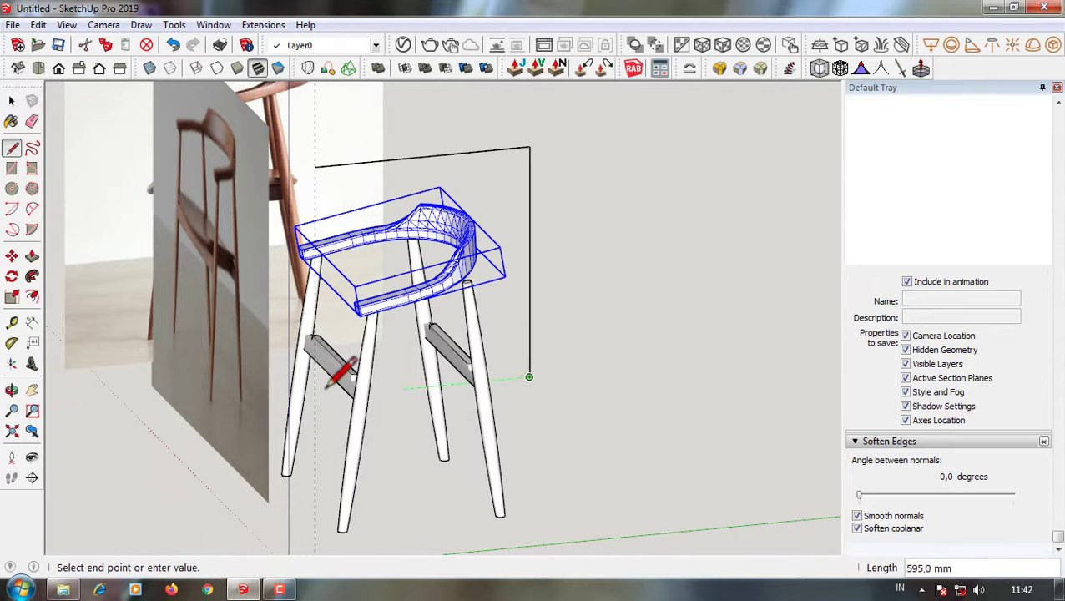
- Snap the armrest's end down onto the top of the leg
left_click(317, 386)
middle_click_drag(329, 383, 336, 142)
key("space")
scroll(471, 230, "up", 3)
key("m")
left_click(346, 280)
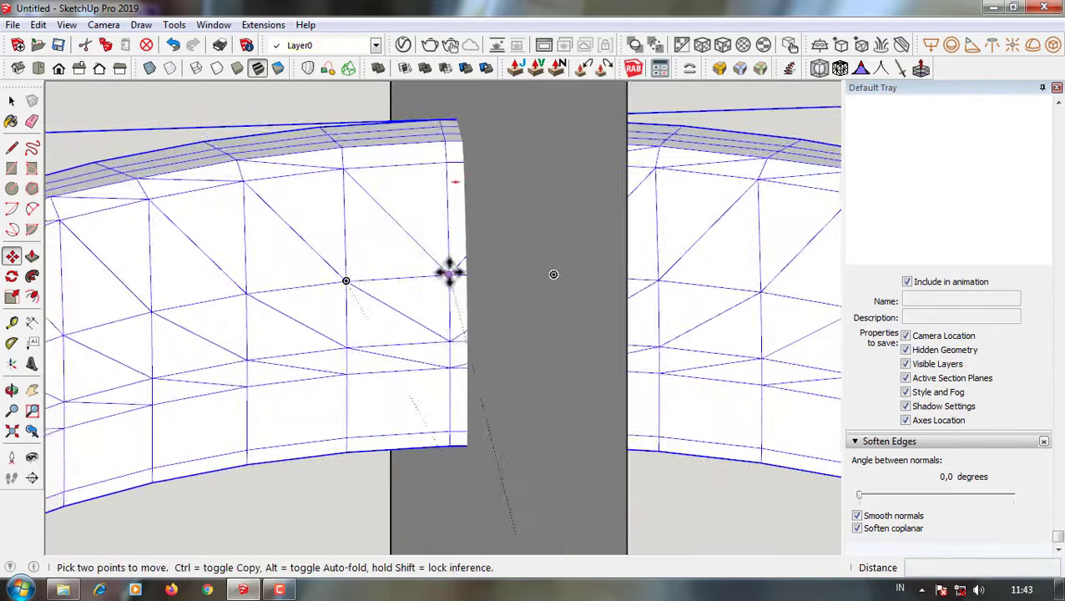
left_click(465, 273)
key("space")
scroll(477, 332, "down", 5)
left_click(58, 68)
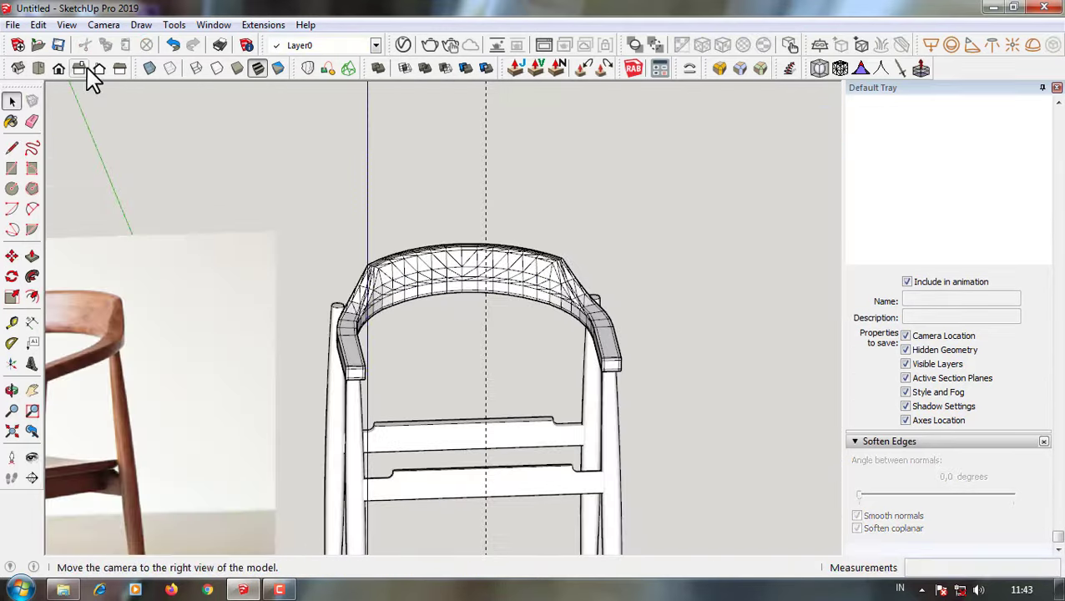
left_click(78, 68)
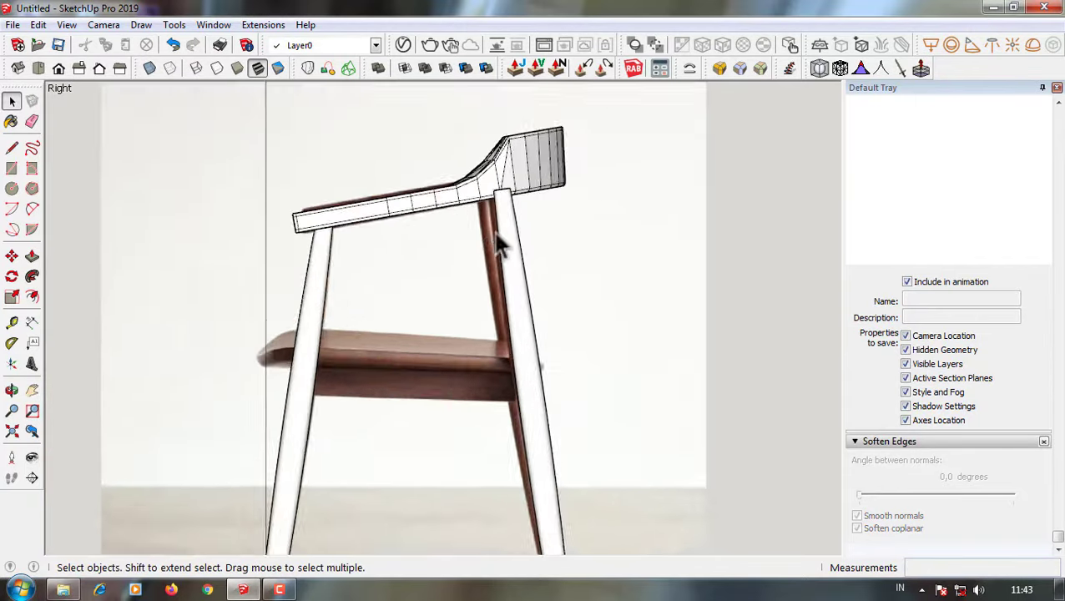
mouse_move(499, 225)
middle_mouse_down()
mouse_move(600, 171)
mouse_move(637, 305)
middle_mouse_up()
scroll(466, 253, "up", 3)
scroll(451, 268, "down", 2)
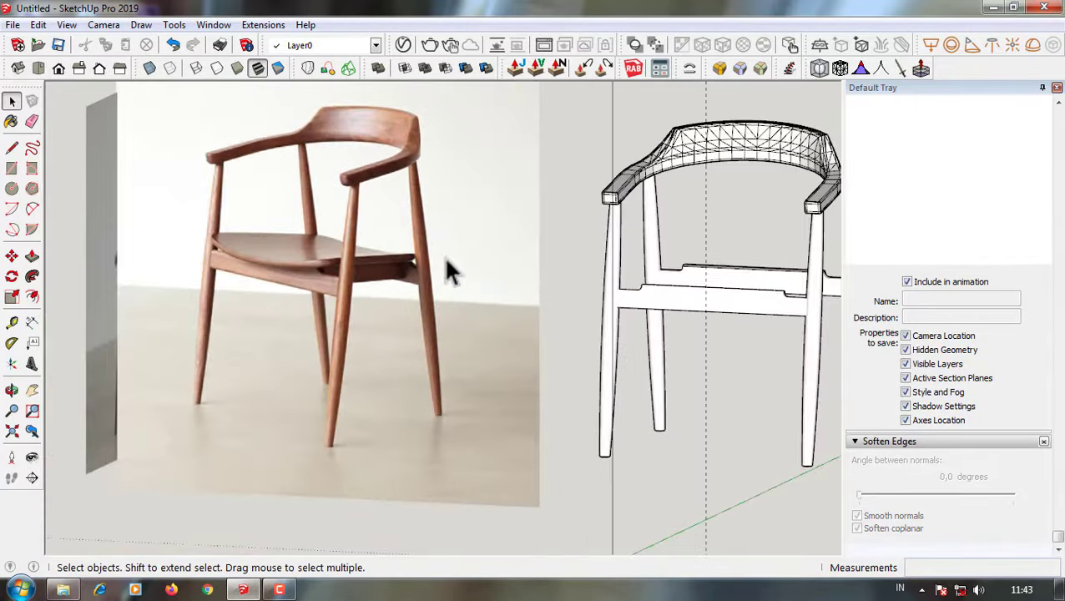
scroll(461, 242, "down", 2)
left_click(77, 70)
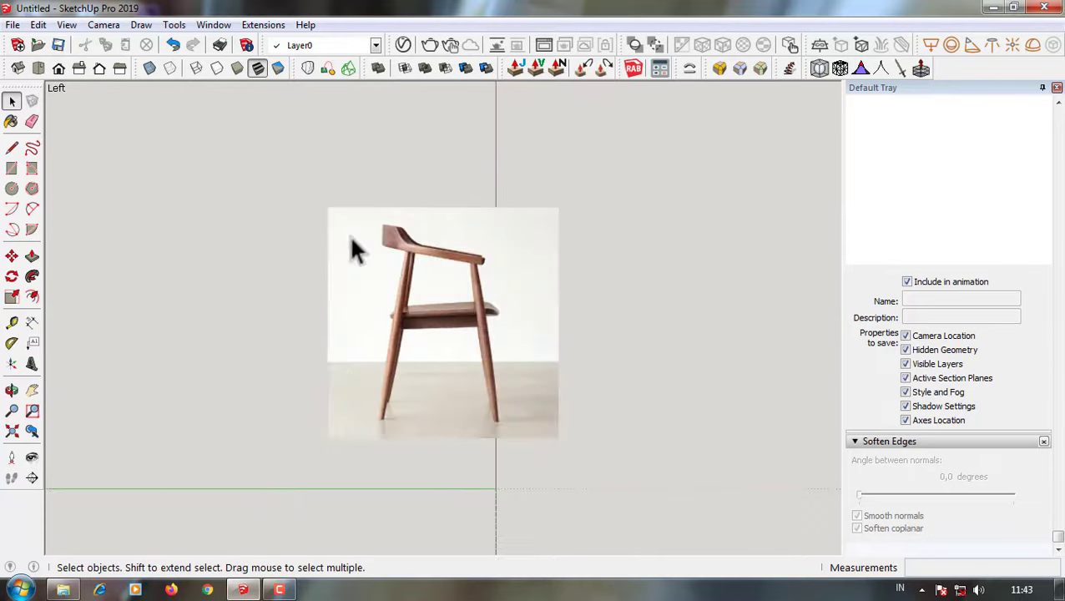
scroll(350, 246, "up", 3)
scroll(435, 303, "down", 2)
left_click(79, 69)
left_click(58, 70)
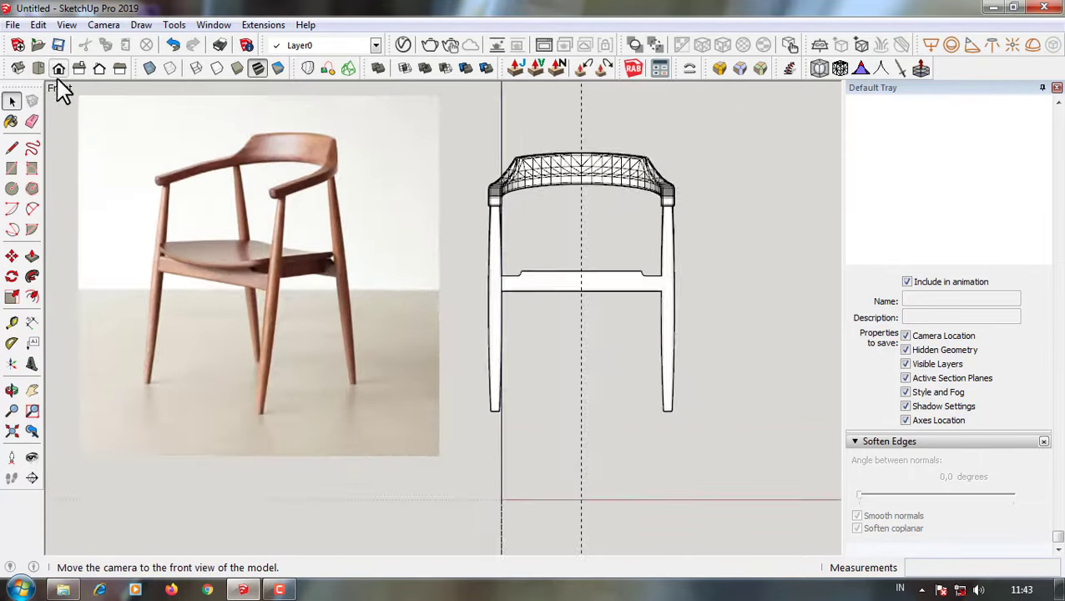
middle_click_drag(451, 250, 482, 244)
left_click(40, 69)
- Shift the rear right leg 65 mm left toward the chair's centre
left_click(597, 242)
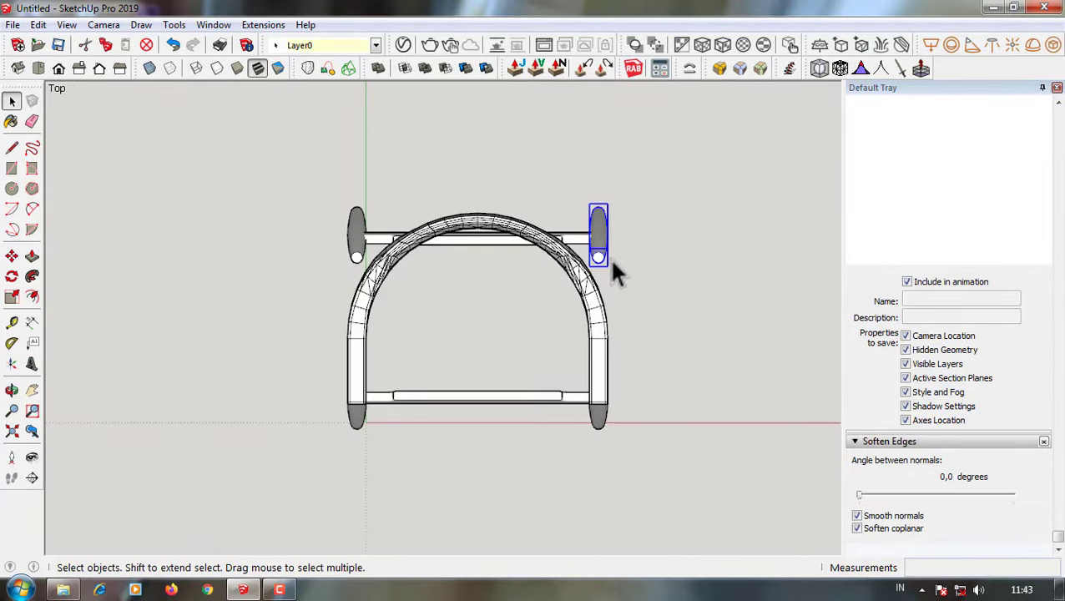
scroll(593, 232, "up", 3)
key("m")
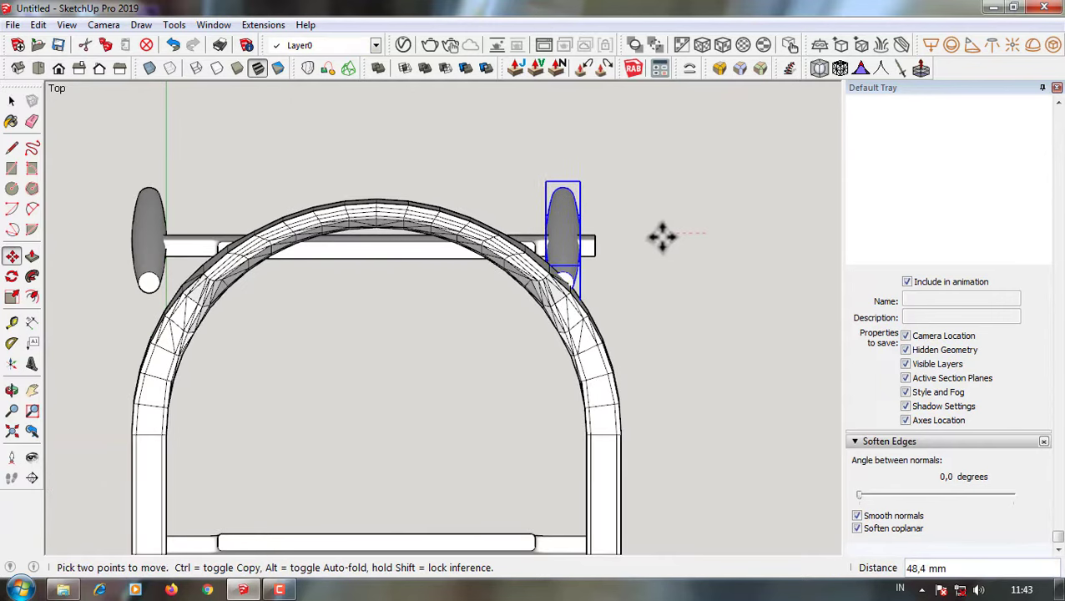
left_click(150, 69)
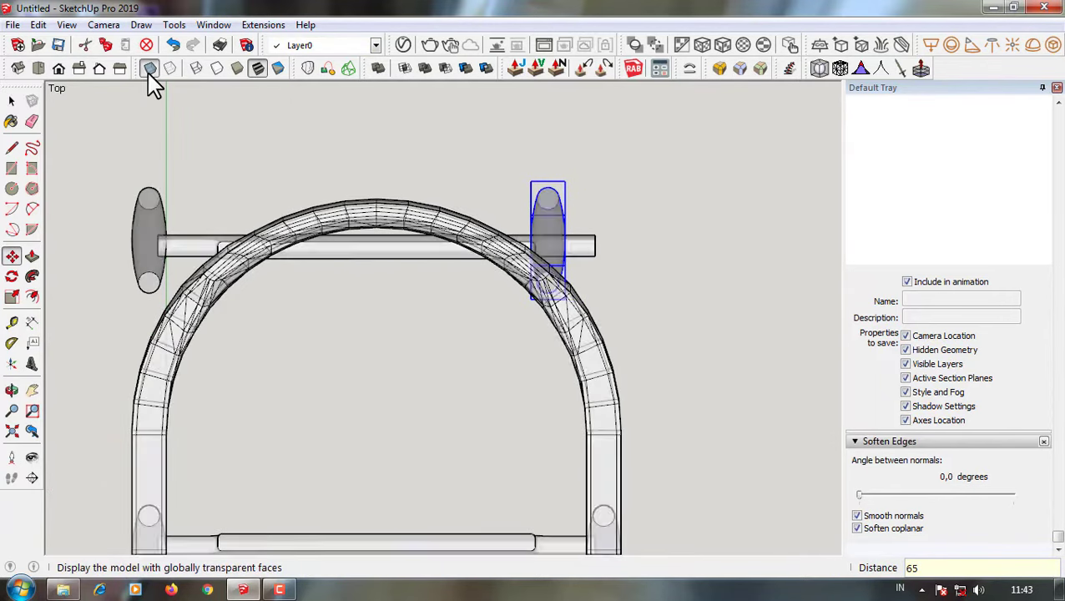
left_click(149, 69)
left_click(560, 213)
left_click(209, 214)
key("space")
scroll(601, 345, "down", 5)
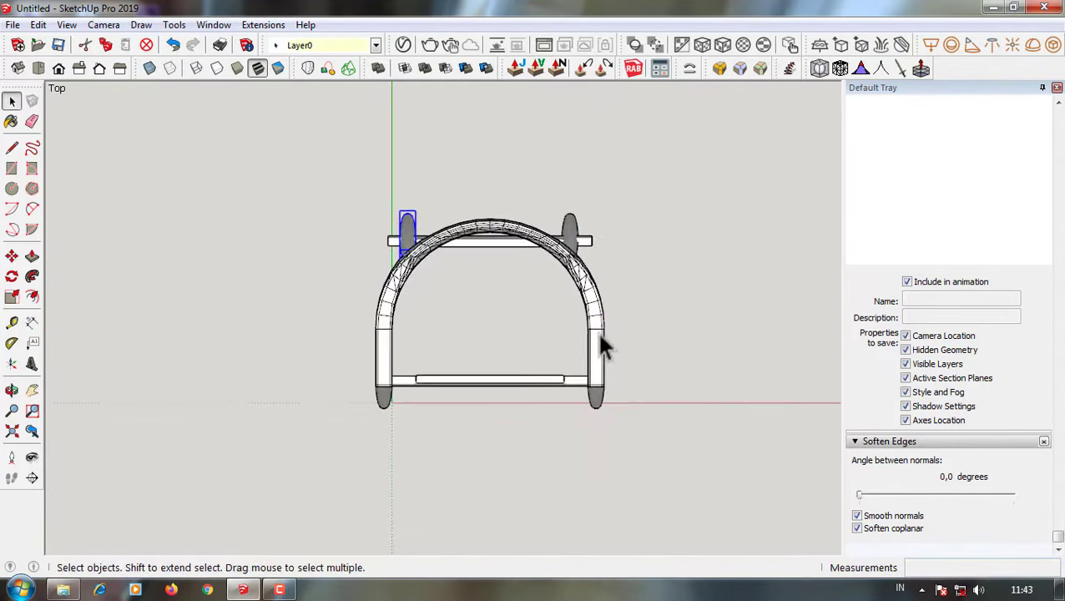
left_click(59, 68)
left_click(79, 69)
- Slide the lower stretcher 65 mm along its axis to meet the moved rear leg
middle_click_drag(183, 276, 240, 368)
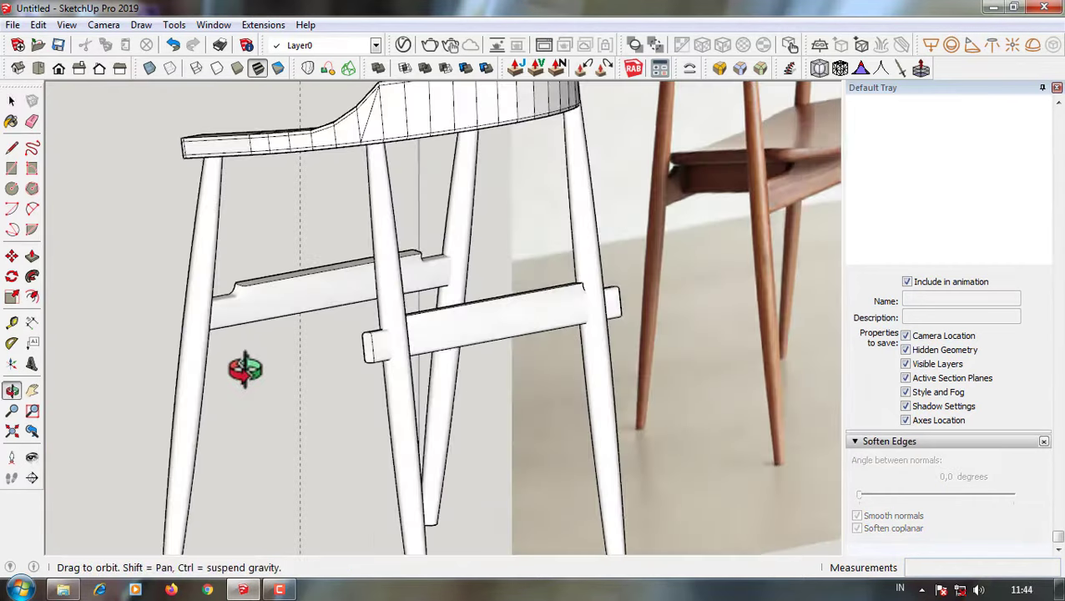
left_click(451, 334)
scroll(433, 334, "up", 3)
key("m")
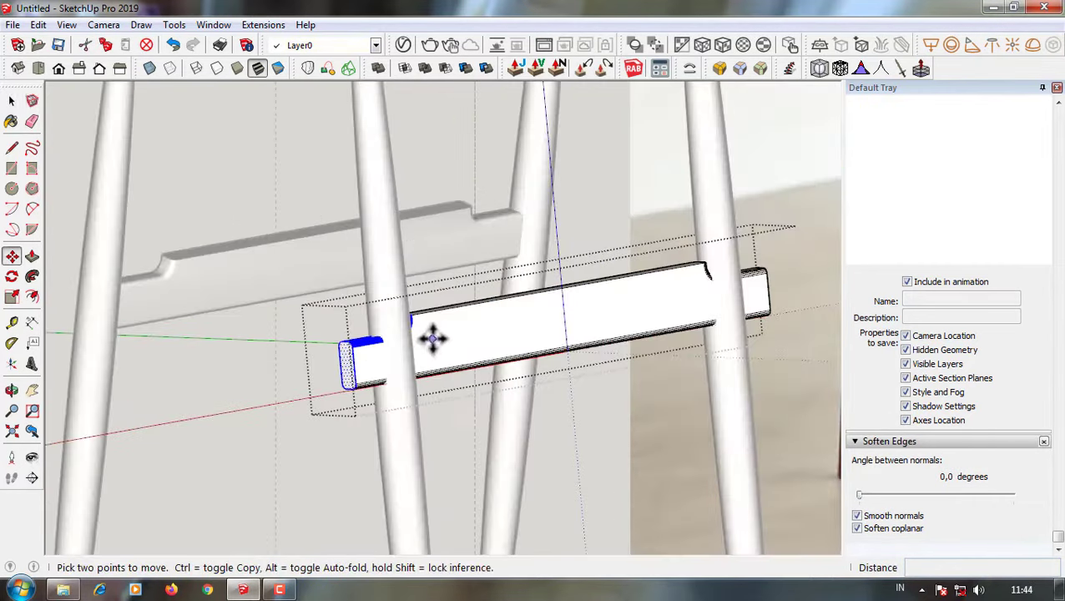
left_click(457, 332)
key("space")
scroll(501, 317, "down", 3)
scroll(589, 286, "up", 3)
key("m")
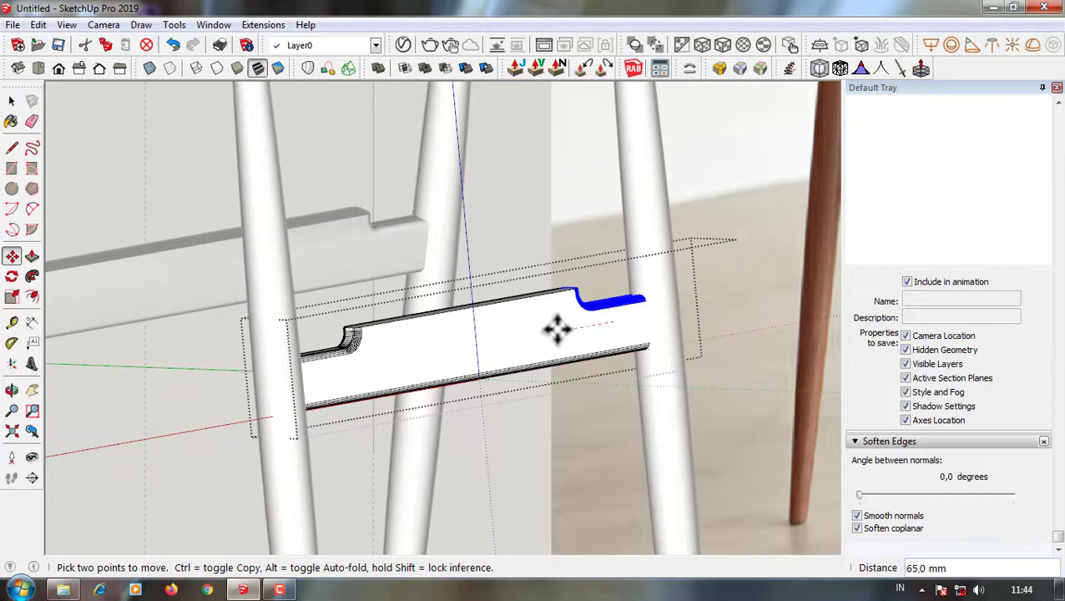
left_click(557, 329)
key("space")
scroll(418, 302, "down", 3)
scroll(656, 275, "down", 2)
scroll(398, 344, "up", 5)
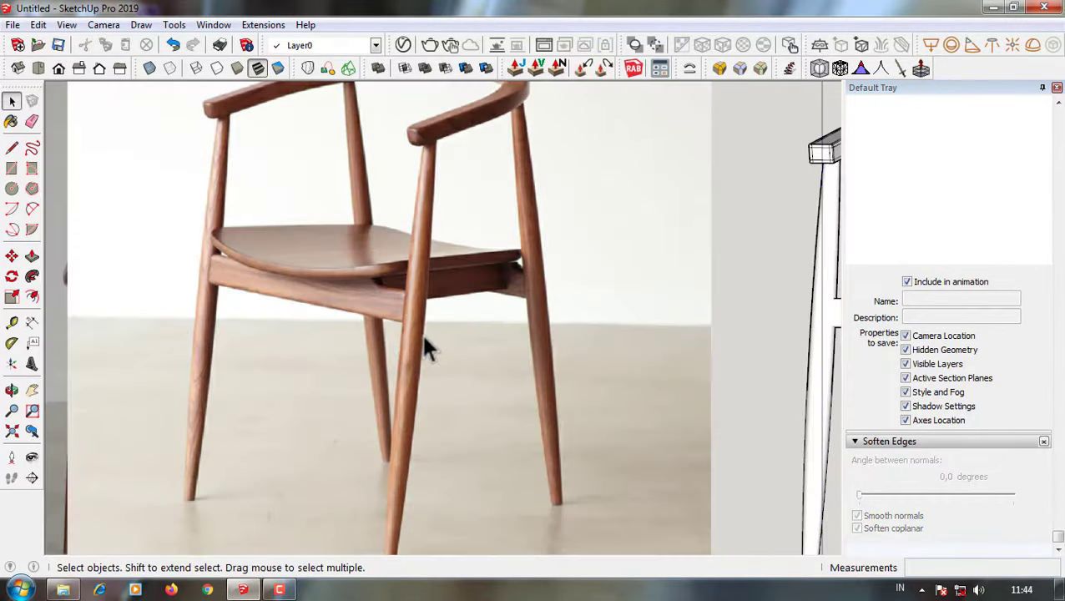
scroll(534, 291, "down", 3)
scroll(601, 313, "up", 3)
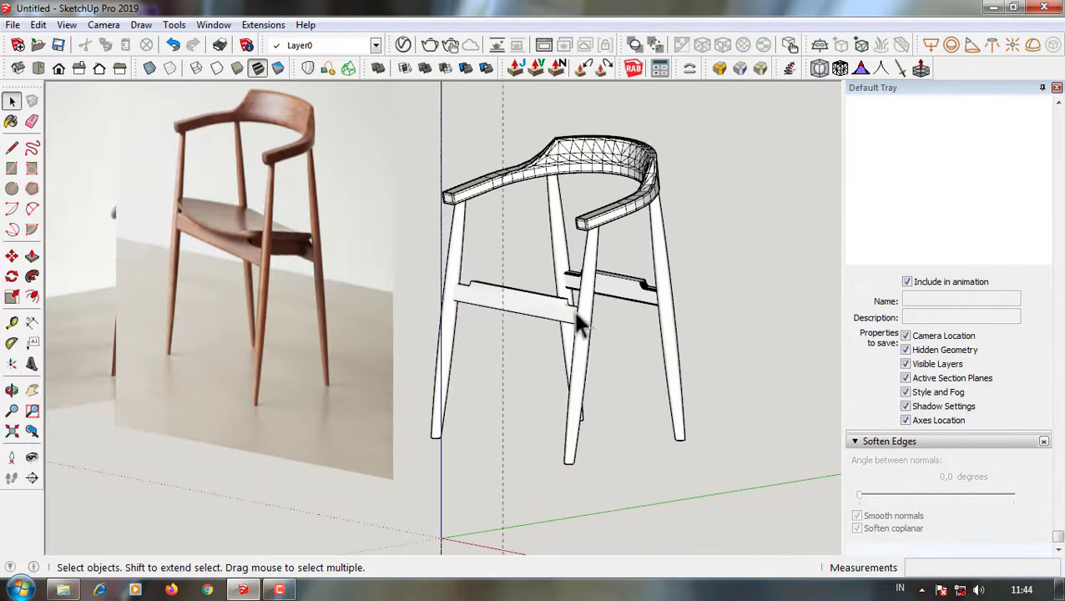
left_click(38, 67)
left_click(59, 68)
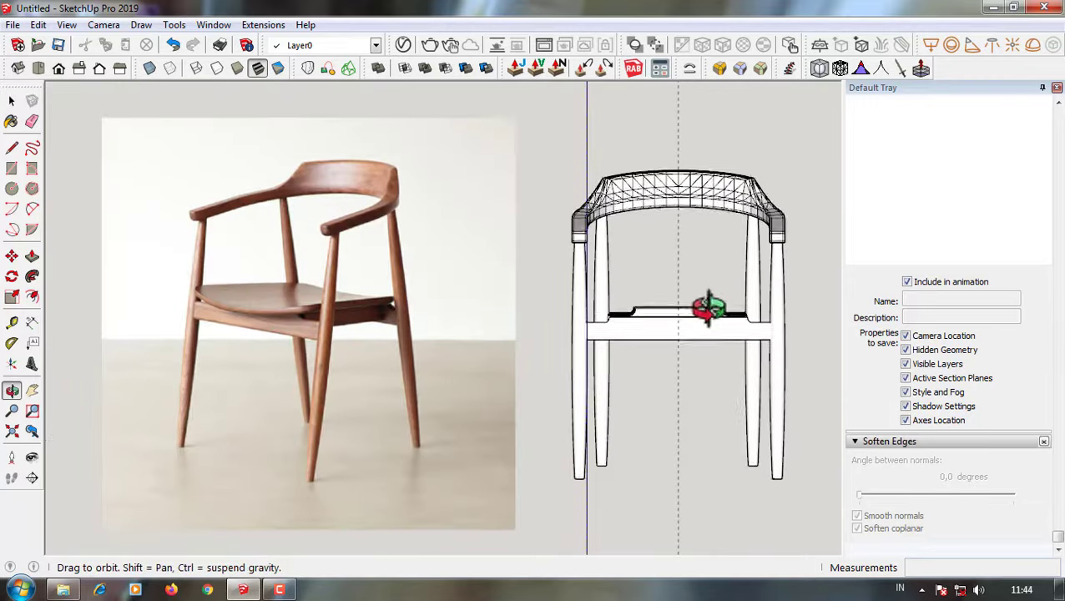
mouse_move(667, 350)
middle_mouse_down()
mouse_move(676, 317)
mouse_move(1011, 297)
mouse_move(344, 297)
middle_mouse_up()
scroll(613, 273, "up", 3)
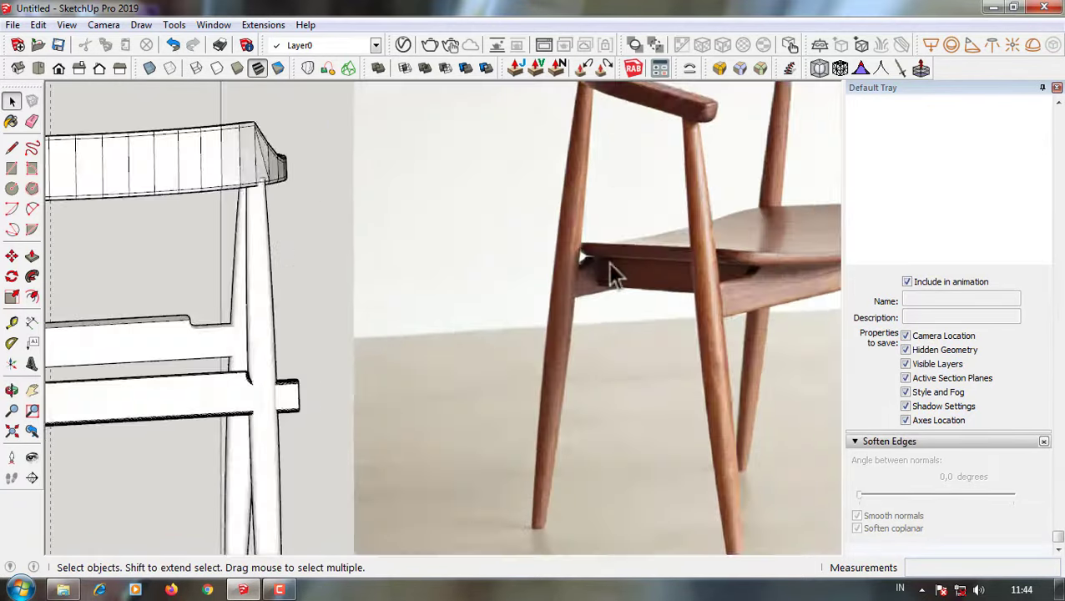
scroll(454, 315, "down", 3)
middle_click_drag(455, 315, 588, 322)
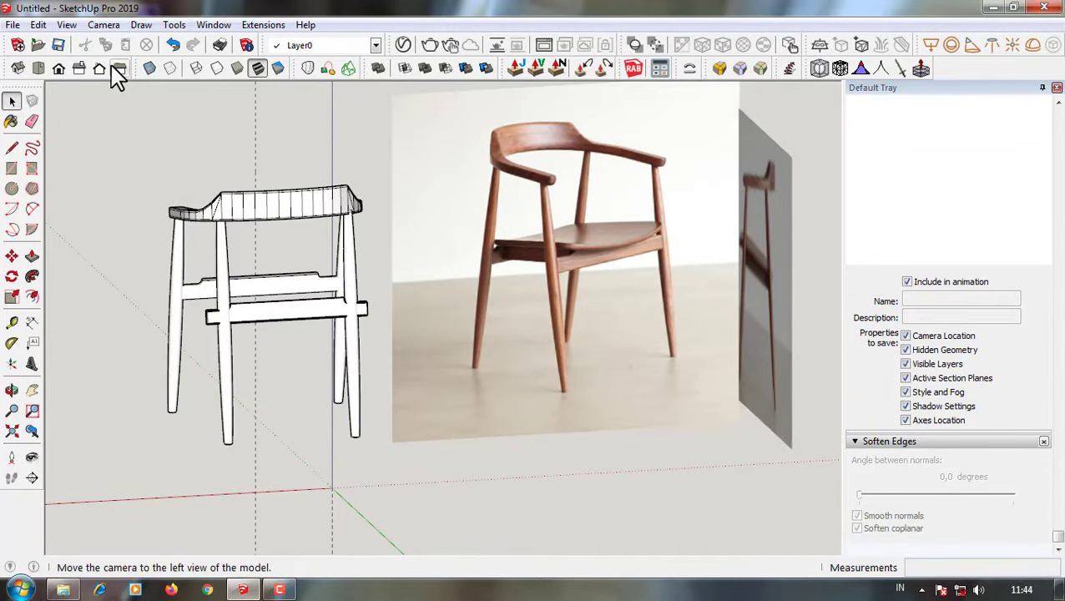
left_click(59, 68)
left_click(710, 245)
scroll(736, 257, "up", 3)
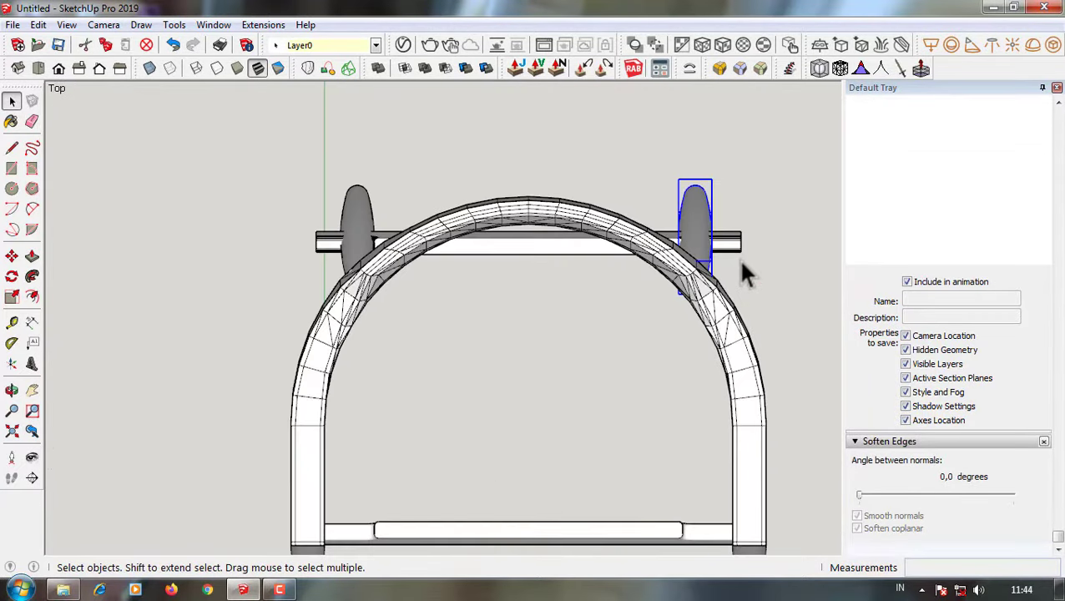
left_click(12, 255)
scroll(705, 207, "up", 1)
scroll(705, 207, "down", 2)
mouse_move(689, 223)
middle_mouse_down()
mouse_move(171, 190)
mouse_move(333, 452)
middle_mouse_up()
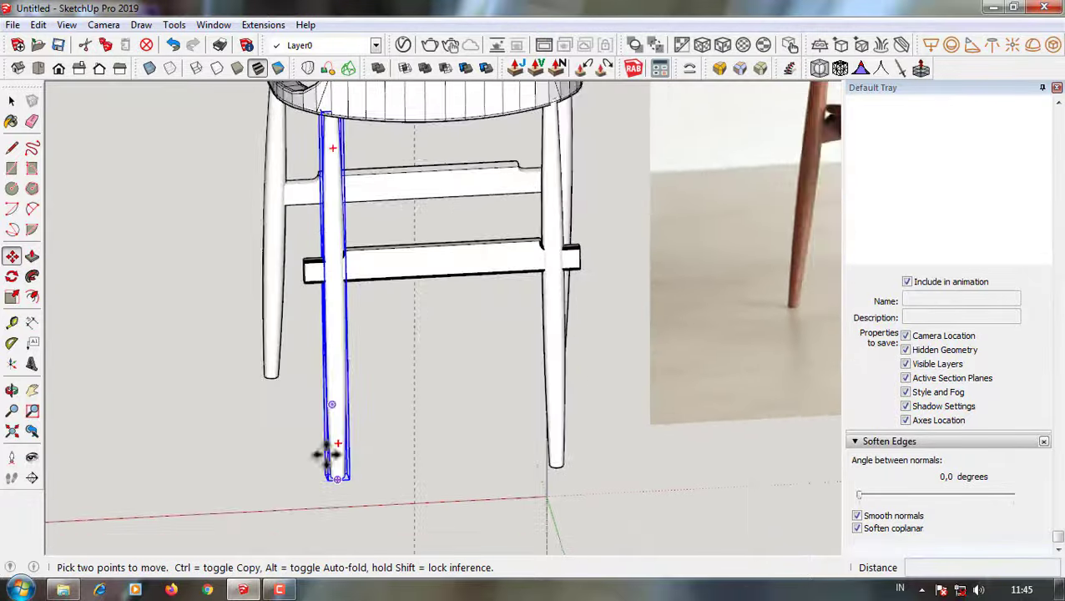
- Switch to the Back view of the chair
scroll(342, 449, "up", 2)
left_click(99, 69)
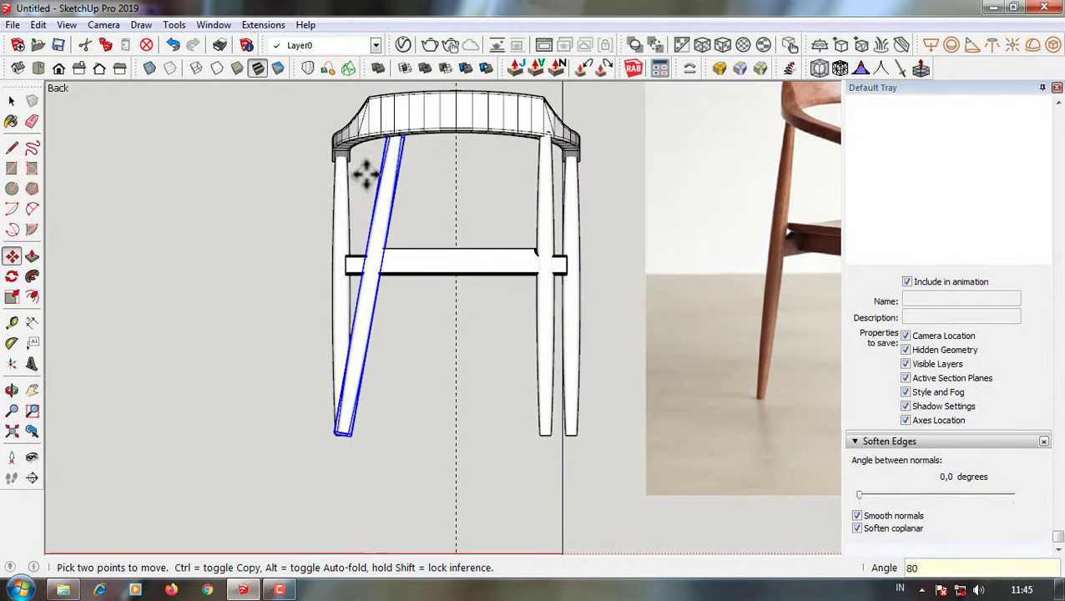
scroll(361, 242, "up", 1)
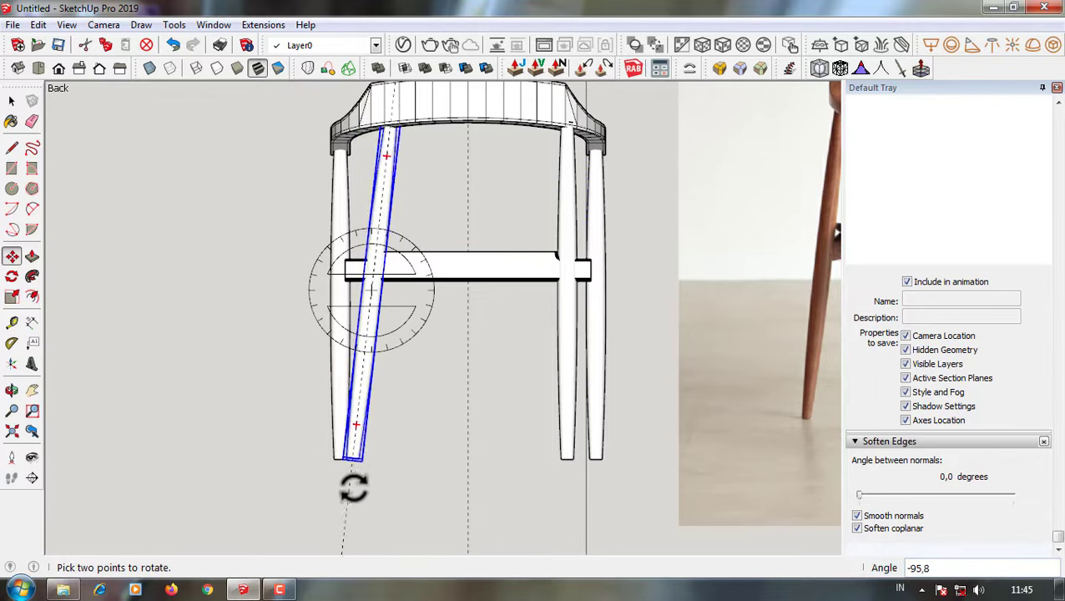
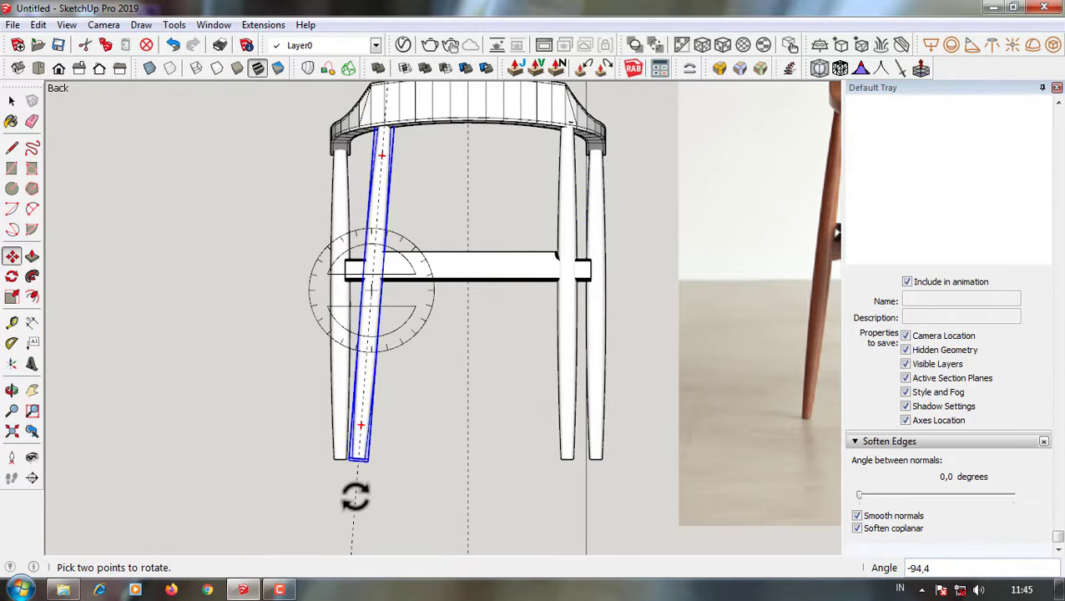
- Exit the leg component, try a -95° leg rotation, then undo it
left_click(172, 46)
left_click(180, 45)
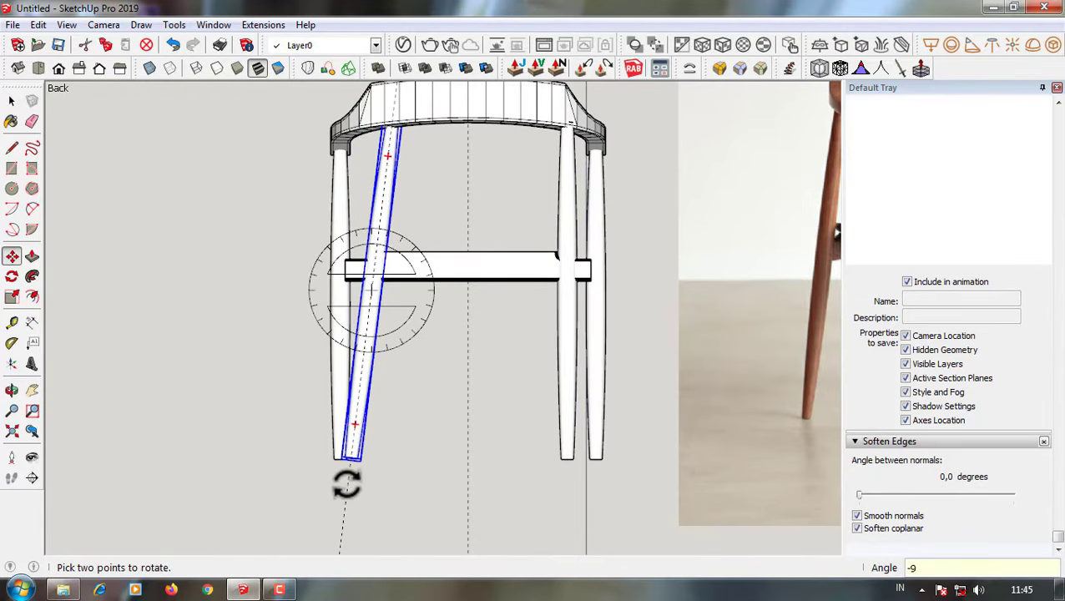
type("5")
scroll(424, 170, "up", 2)
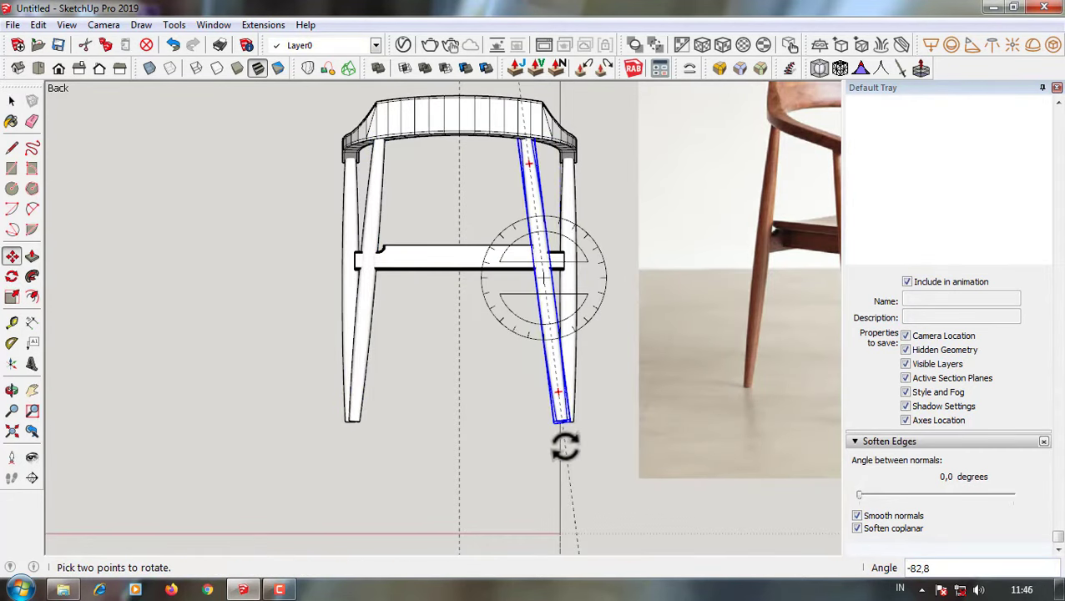
type("5")
key("Return")
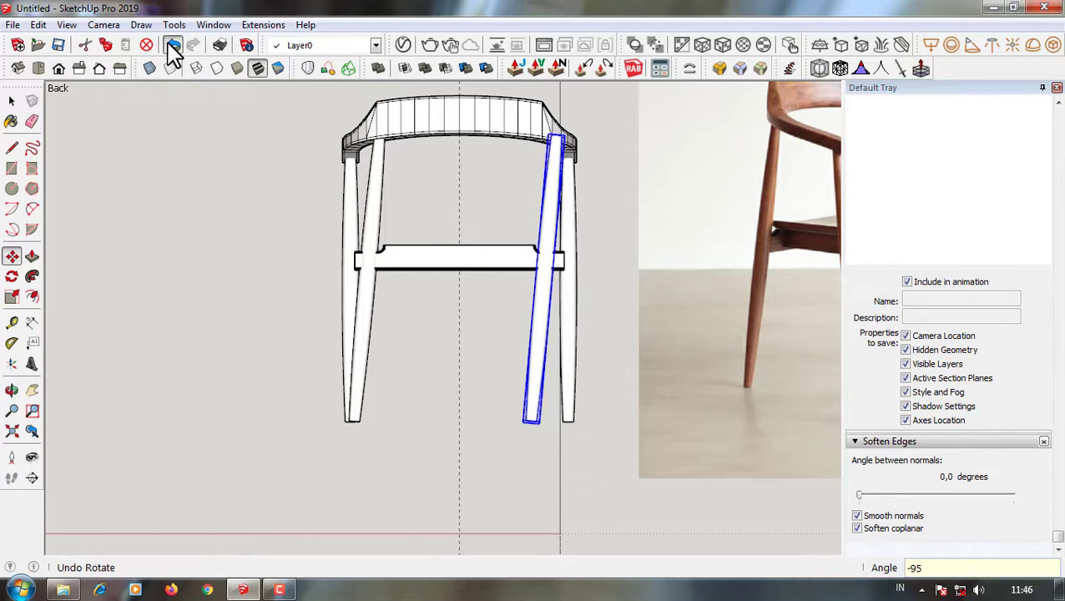
left_click(169, 46)
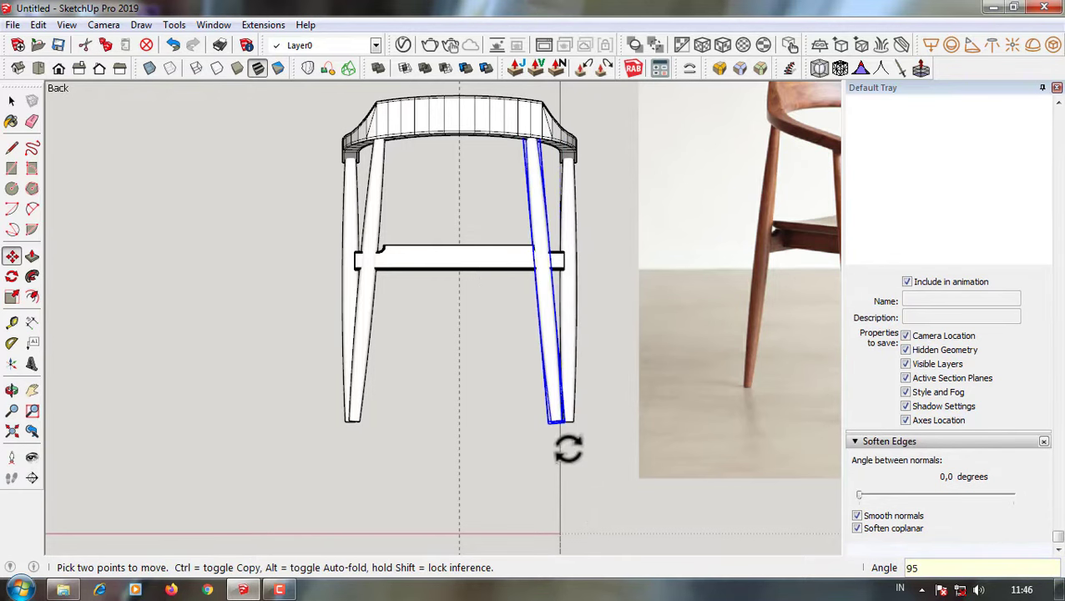
scroll(552, 232, "up", 2)
scroll(526, 230, "down", 1)
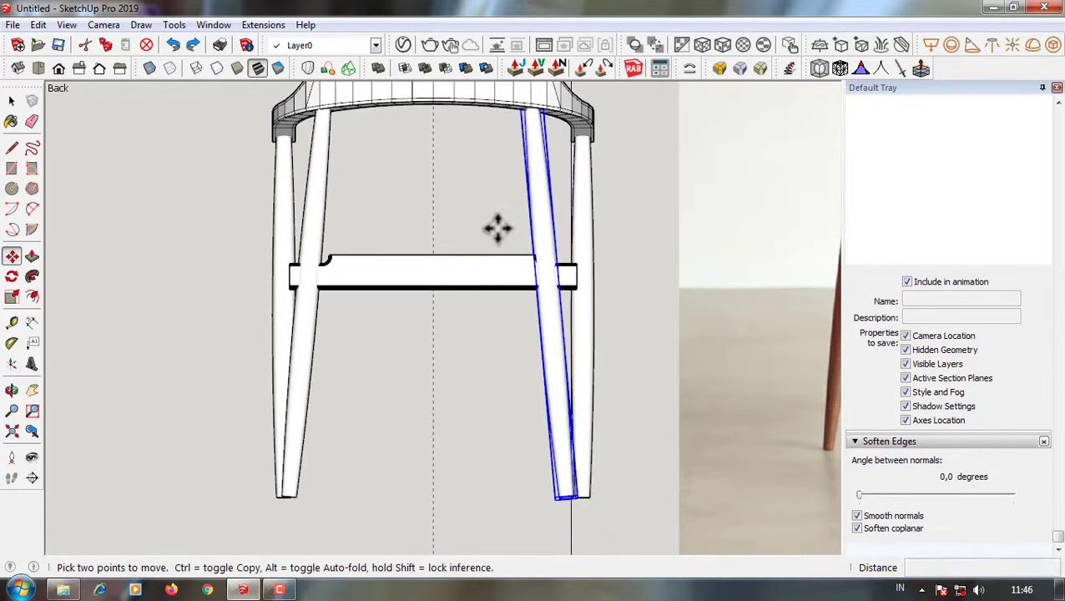
scroll(505, 216, "up", 2)
scroll(484, 292, "down", 2)
key("space")
- Select the front stretcher rail and set its edge softening angle to 0°
mouse_move(468, 371)
middle_mouse_down()
mouse_move(463, 313)
mouse_move(334, 309)
middle_mouse_up()
scroll(297, 302, "down", 2)
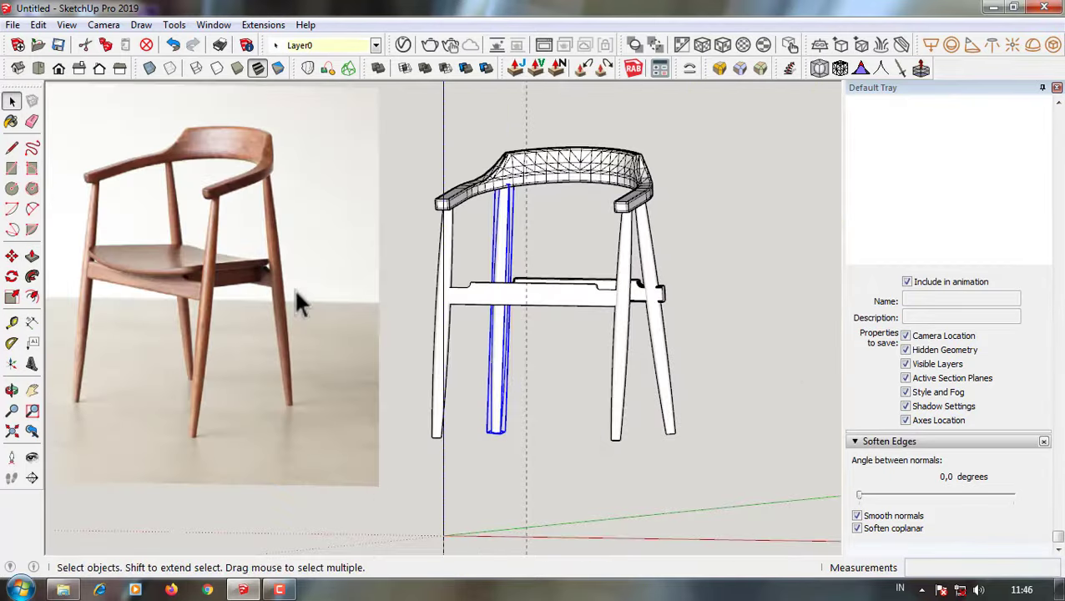
scroll(261, 289, "up", 1)
scroll(694, 340, "up", 2)
middle_click_drag(694, 340, 523, 316)
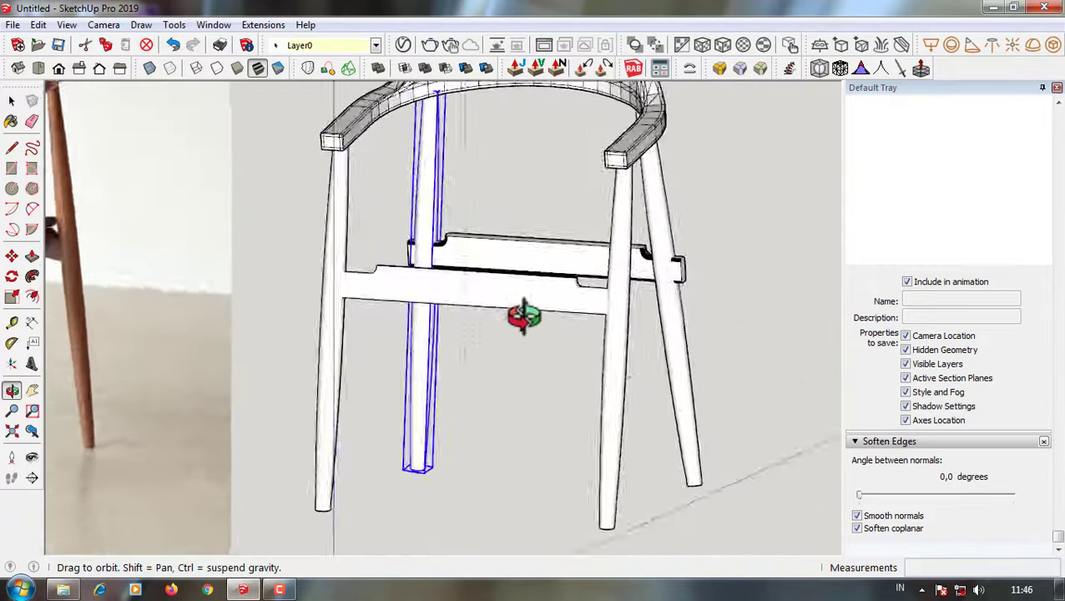
scroll(658, 297, "up", 3)
left_click(658, 297)
scroll(684, 367, "down", 3)
left_click_drag(885, 494, 858, 494)
scroll(563, 308, "up", 2)
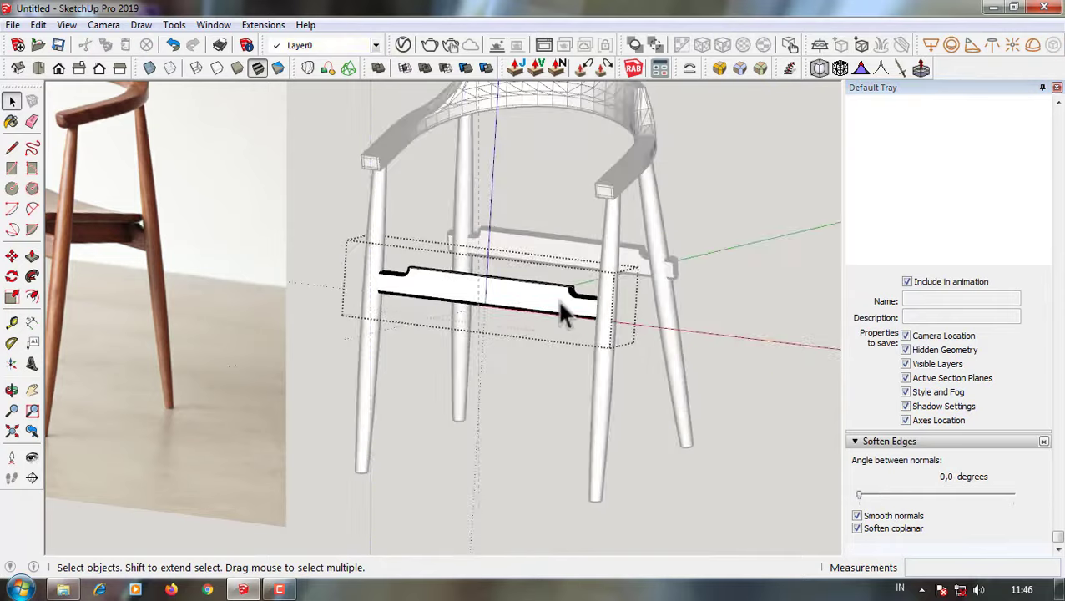
scroll(555, 234, "up", 4)
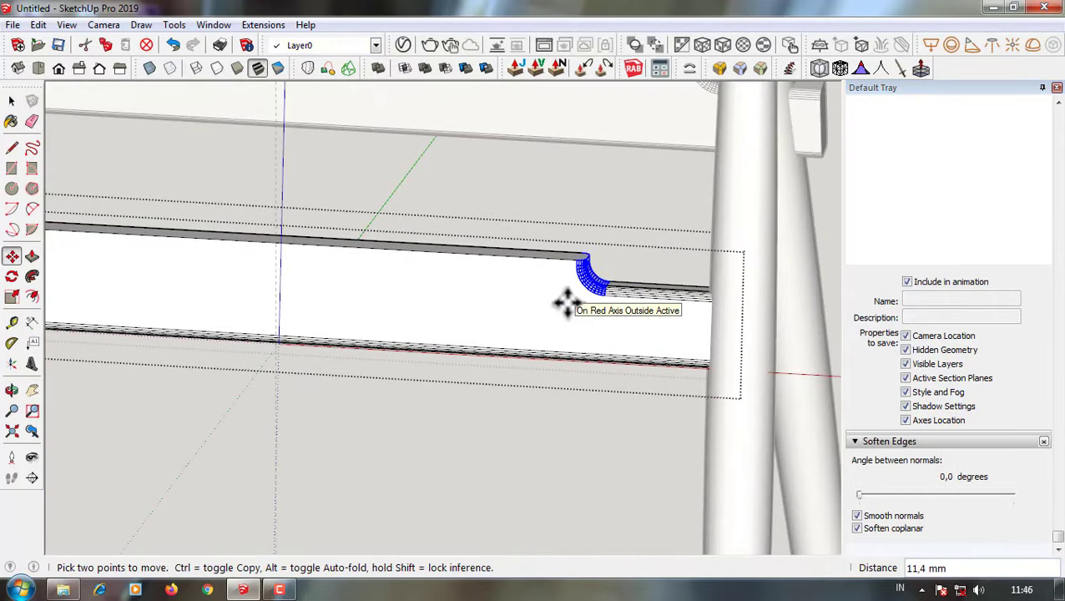
scroll(566, 302, "down", 3)
- Orbit beneath the chair to inspect the stretcher rail from below
key("space")
scroll(250, 275, "up", 2)
key("m")
key("space")
middle_click_drag(328, 392, 677, 284)
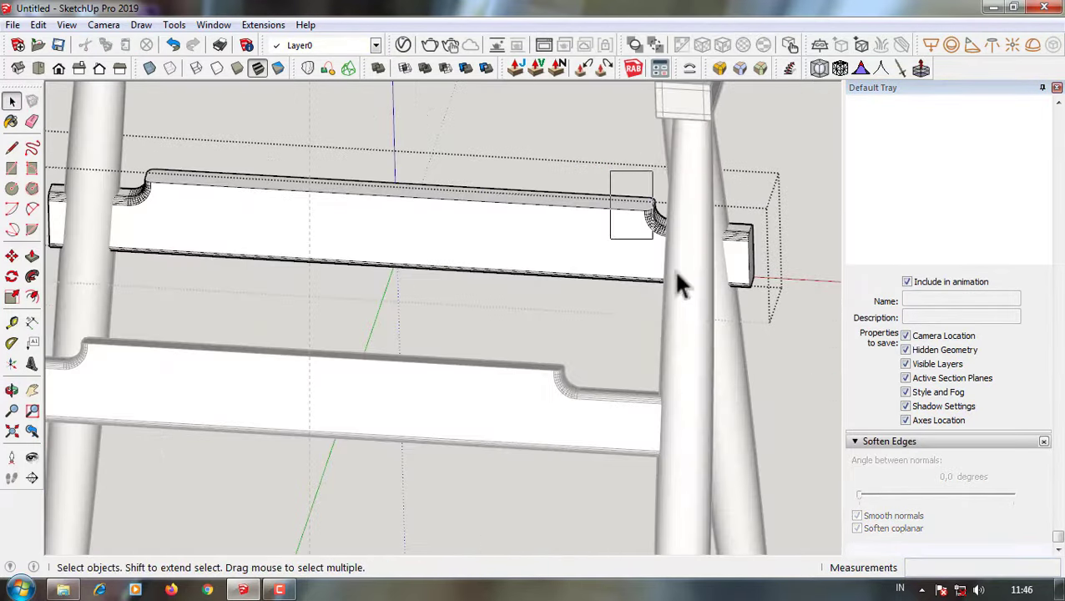
key("m")
scroll(659, 259, "up", 2)
scroll(651, 229, "up", 2)
key("space")
key("m")
scroll(359, 309, "up", 2)
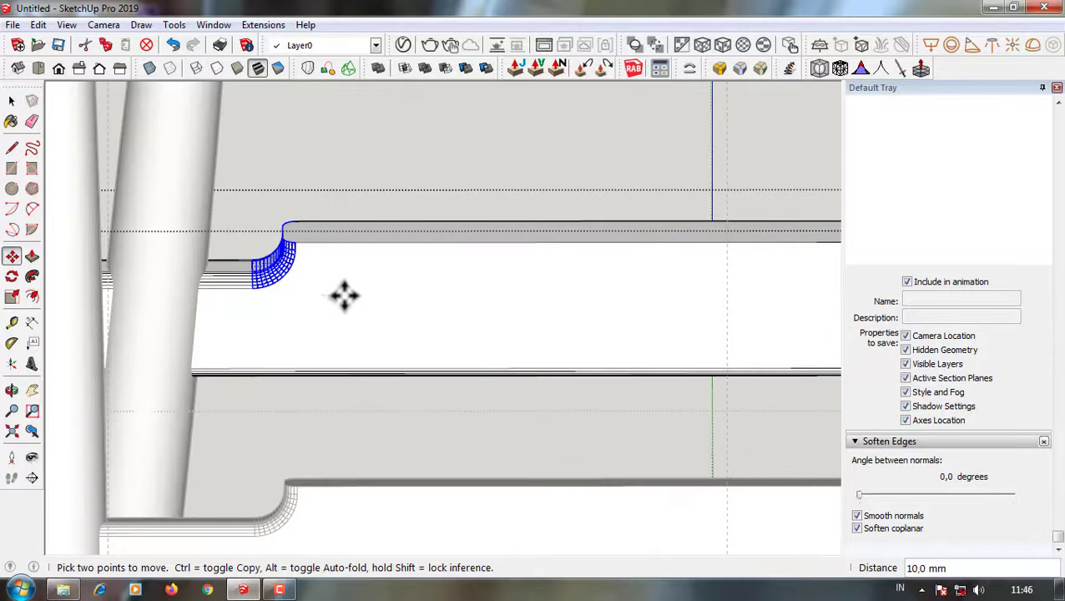
key("space")
scroll(343, 295, "down", 4)
- Open the lower rail group and push its end face in by 30 mm
left_click(587, 357)
middle_click_drag(587, 356, 751, 418)
double_click(734, 313)
scroll(738, 317, "up", 3)
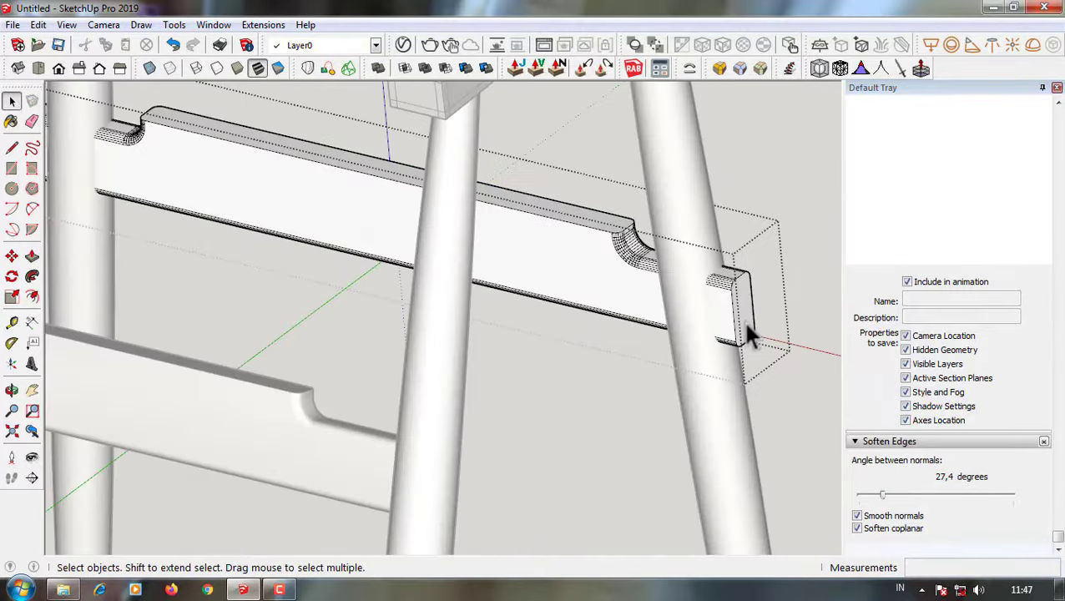
scroll(742, 321, "up", 2)
key("p")
left_click(732, 332)
key("Escape")
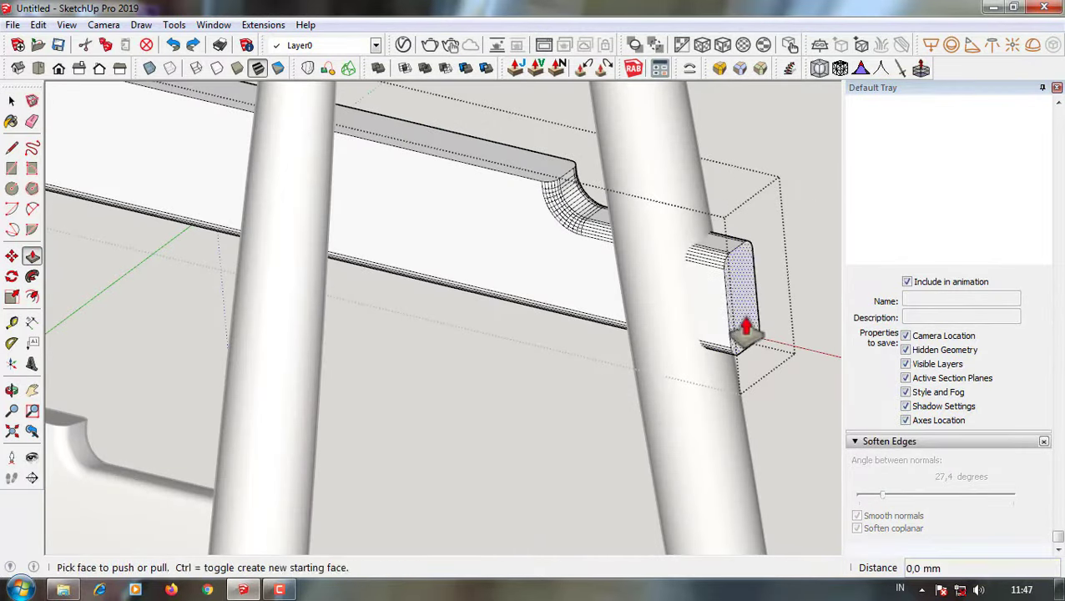
left_click(734, 330)
key("Return")
- Check the shortened rail from the Top, Right and Left standard views
middle_click_drag(645, 332, 717, 285)
scroll(614, 375, "down", 3)
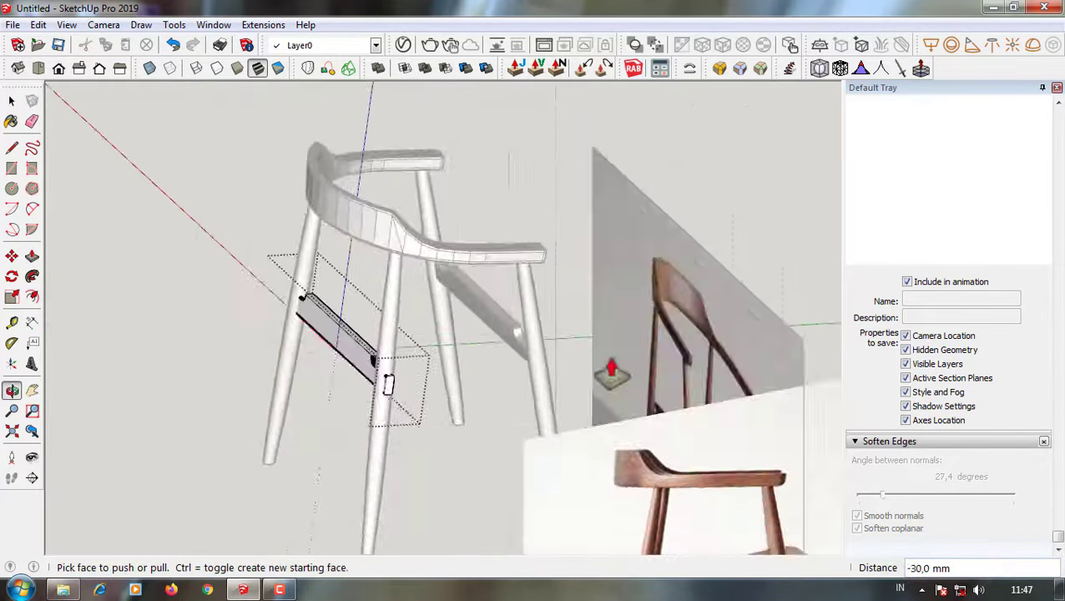
scroll(418, 387, "up", 2)
key("space")
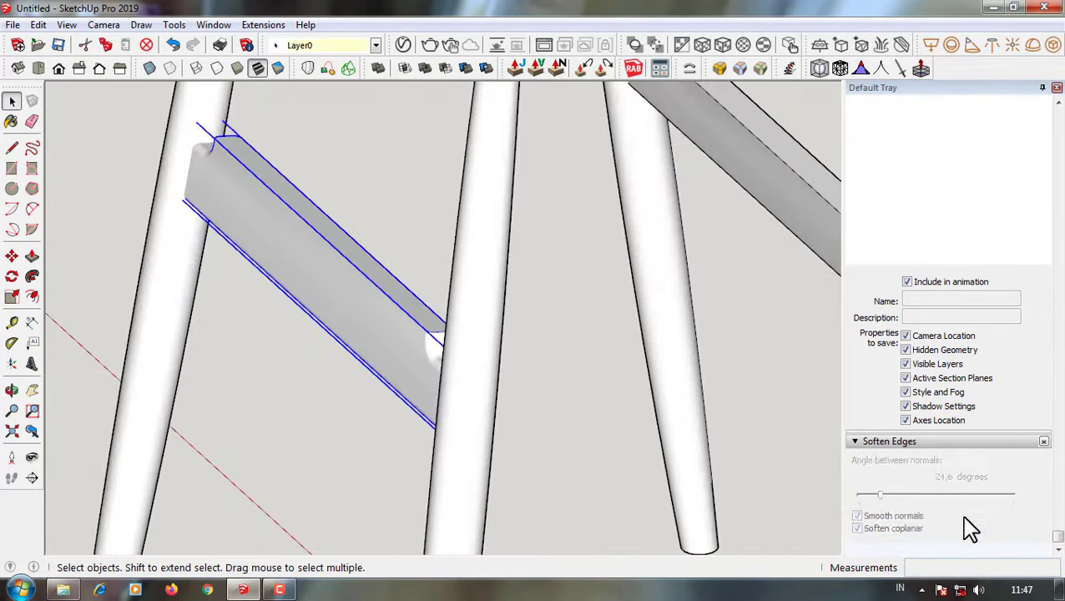
scroll(722, 319, "down", 3)
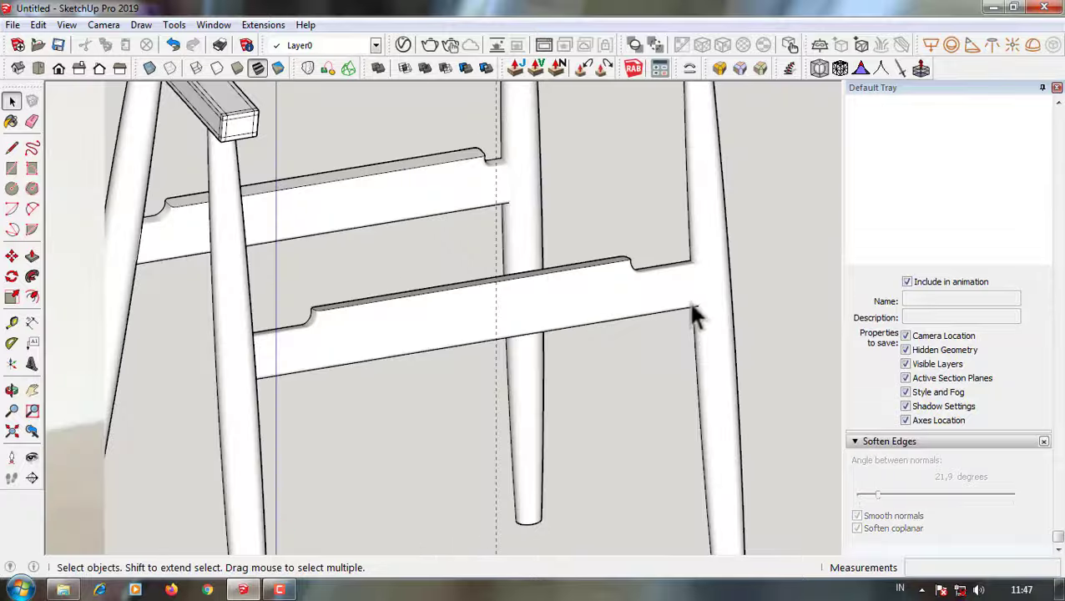
scroll(687, 300, "down", 3)
scroll(642, 341, "down", 2)
left_click(37, 68)
scroll(598, 309, "down", 3)
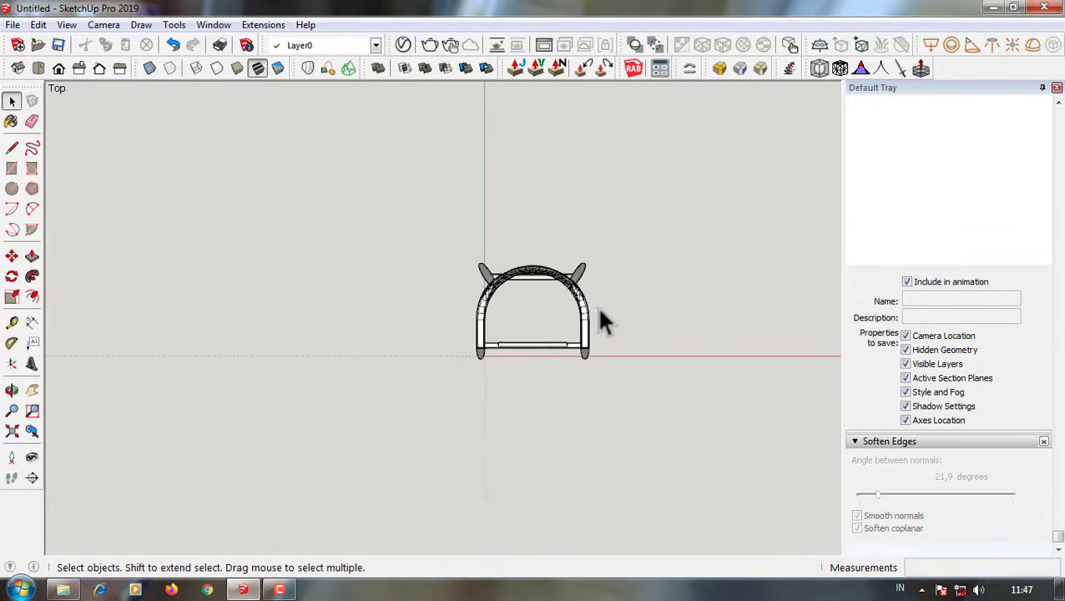
left_click(78, 68)
middle_click_drag(487, 322, 594, 309)
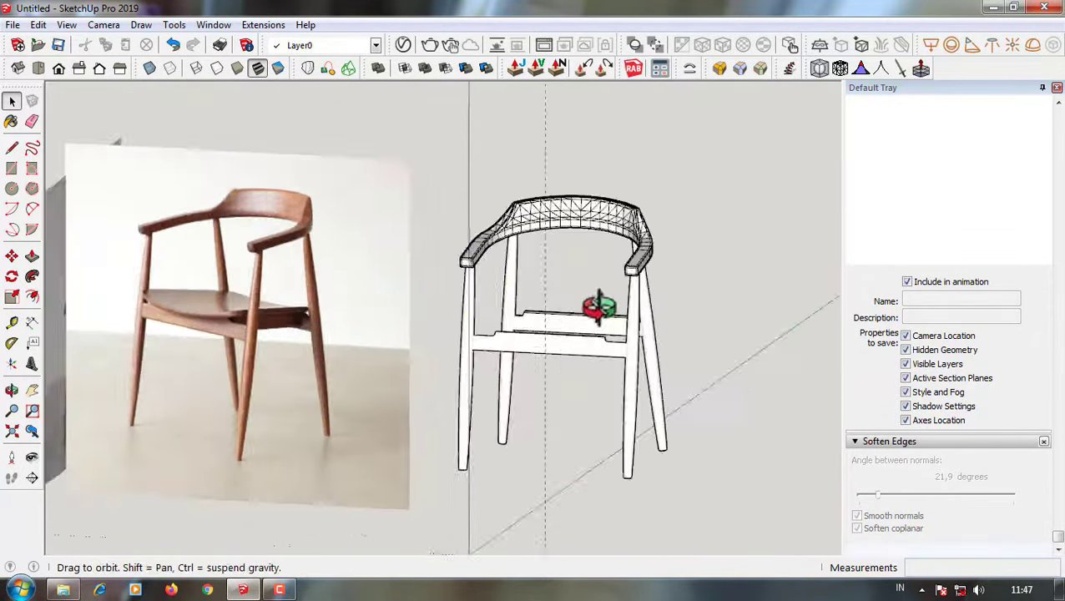
left_click(120, 67)
scroll(449, 296, "up", 2)
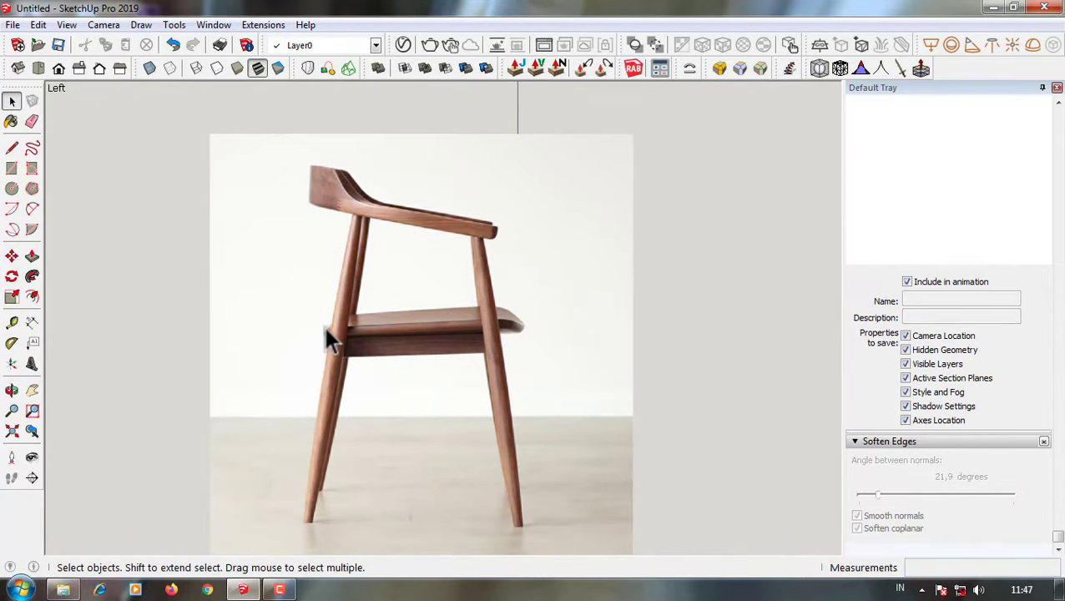
- Switch to the Right view with X-ray on to compare the chair with the photo
scroll(266, 250, "down", 2)
scroll(275, 249, "down", 2)
left_click(79, 67)
scroll(493, 338, "up", 4)
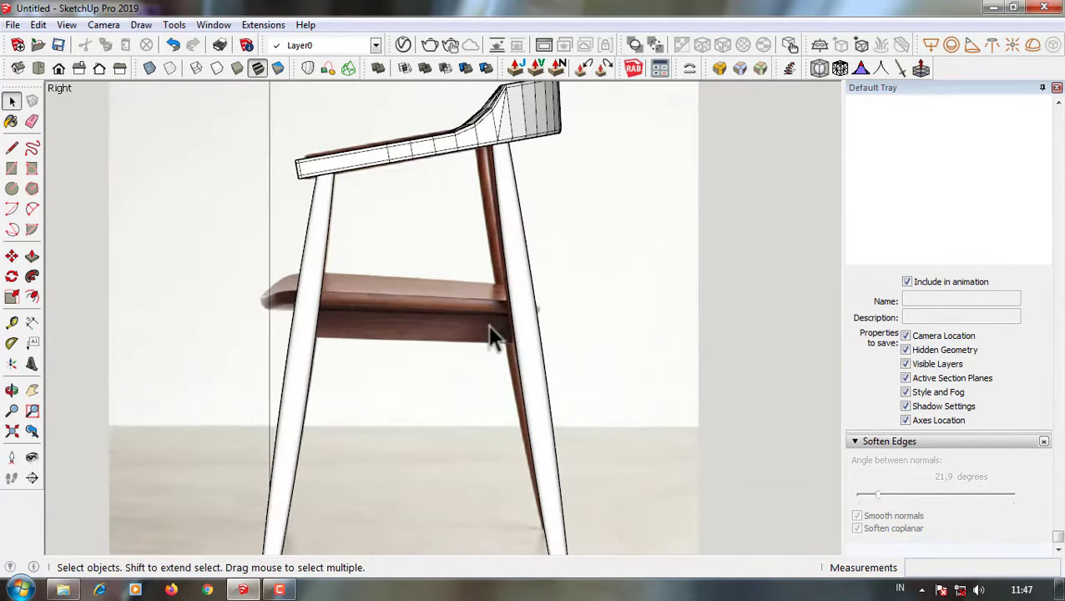
left_click(150, 68)
scroll(489, 397, "up", 2)
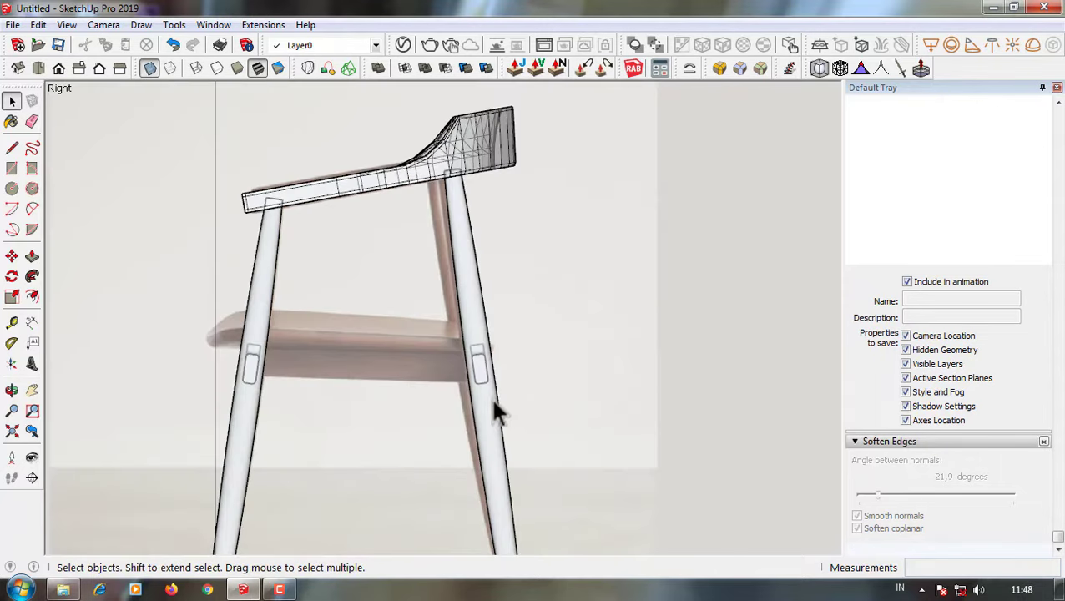
scroll(490, 396, "up", 3)
scroll(543, 322, "down", 3)
scroll(499, 273, "down", 2)
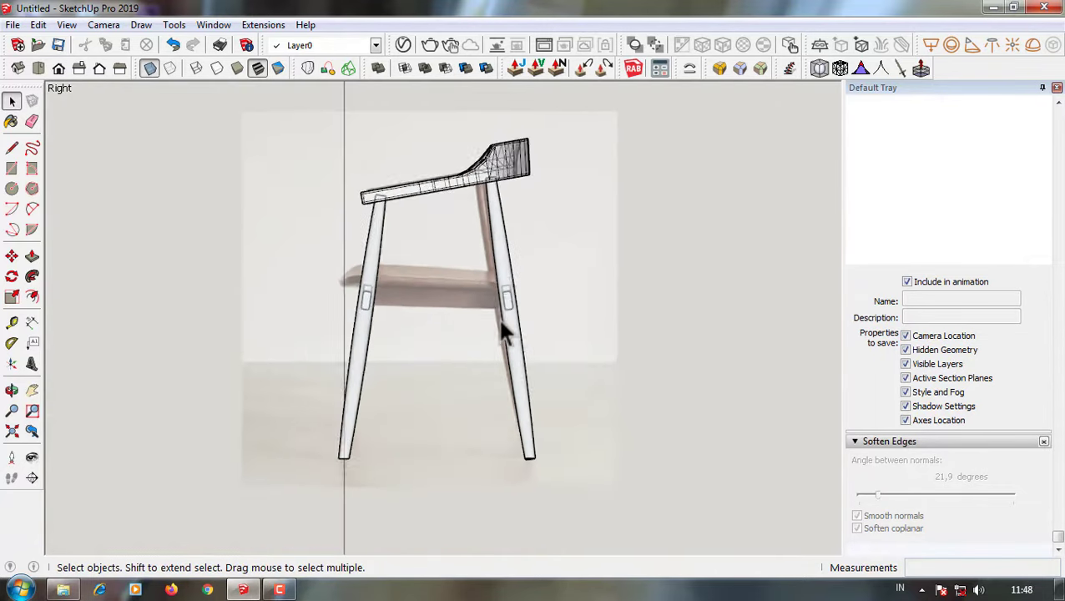
scroll(499, 333, "up", 1)
scroll(468, 297, "up", 2)
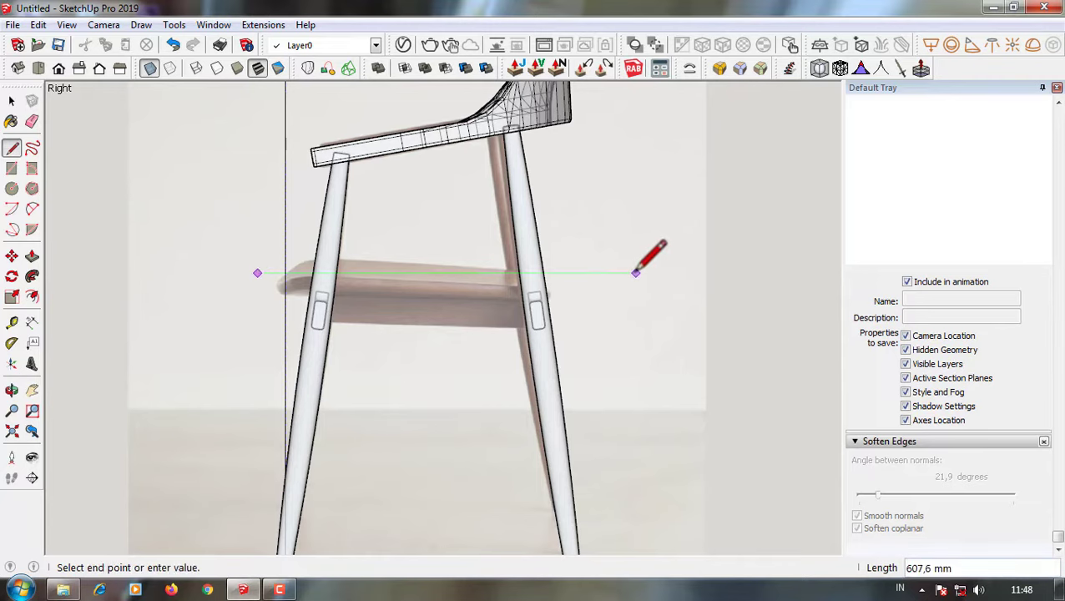
- Select the slot on the front leg and try the Move tool on it
key("Escape")
scroll(474, 328, "up", 2)
key("space")
scroll(437, 285, "down", 3)
left_click(438, 288)
scroll(538, 360, "up", 2)
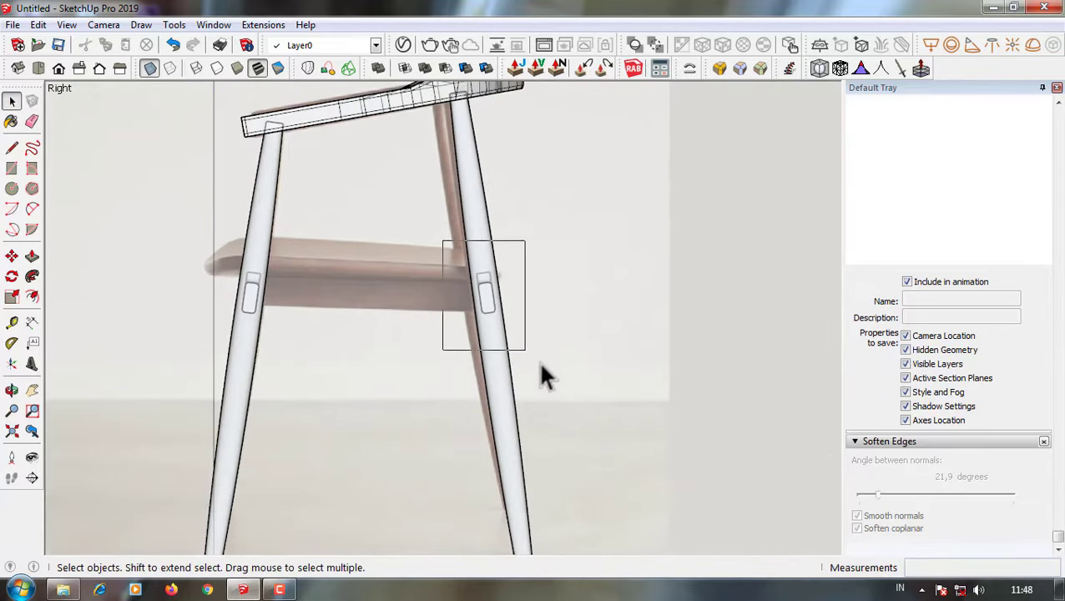
scroll(520, 295, "up", 3)
key("m")
scroll(550, 306, "down", 2)
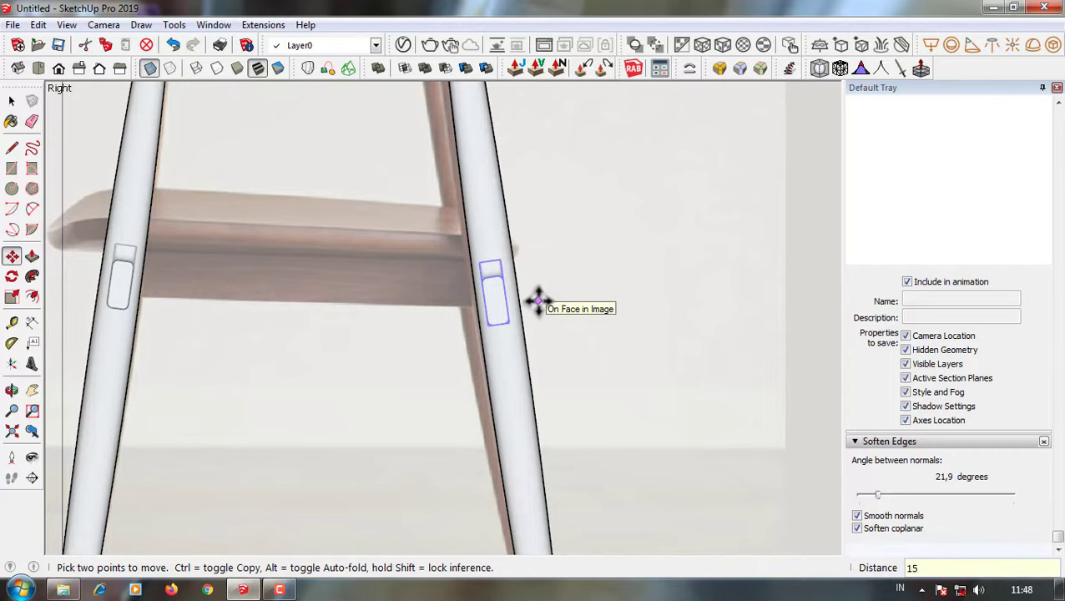
scroll(538, 300, "up", 2)
scroll(525, 288, "up", 3)
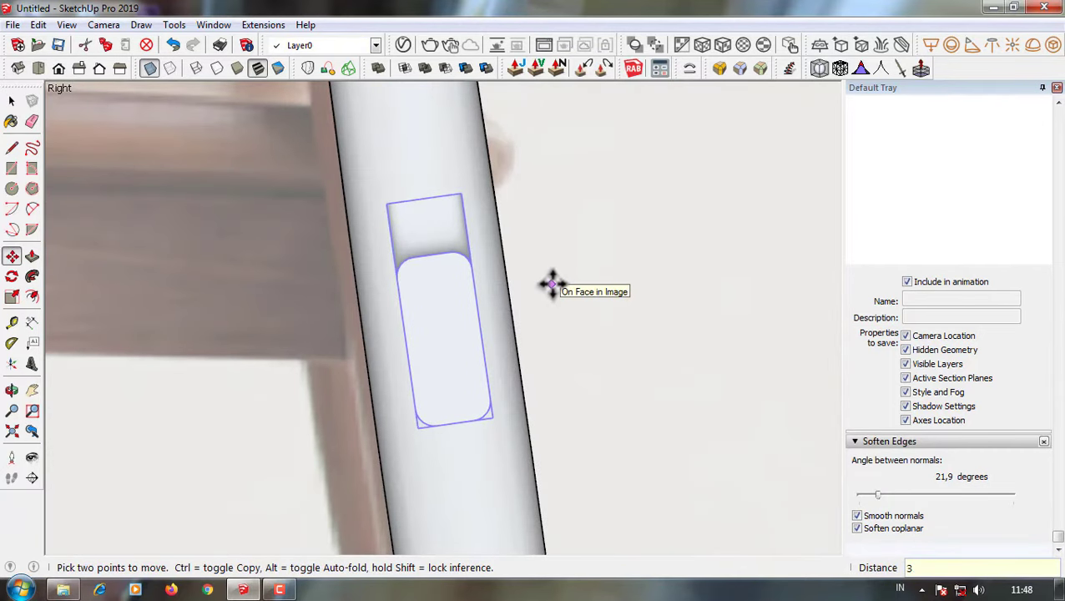
key("space")
scroll(543, 300, "down", 3)
scroll(500, 329, "down", 3)
- Turn off X-ray and orbit from the Top view into a perspective of the rails
key("F3")
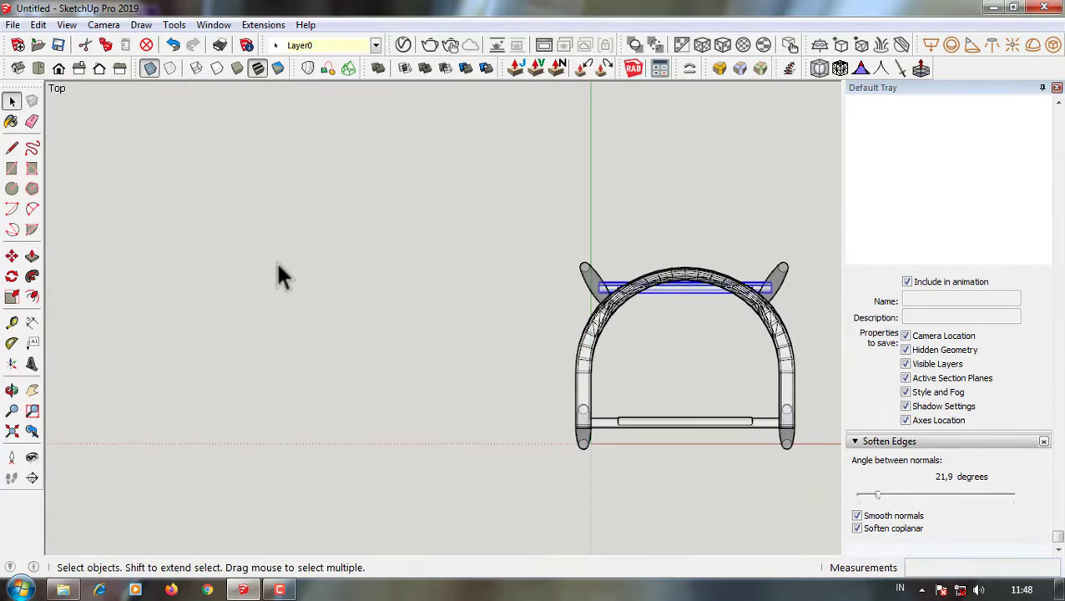
middle_click_drag(658, 439, 579, 430)
left_click(150, 68)
mouse_move(517, 300)
middle_mouse_down()
mouse_move(476, 280)
mouse_move(309, 256)
mouse_move(570, 344)
middle_mouse_up()
scroll(635, 380, "up", 3)
scroll(701, 322, "up", 3)
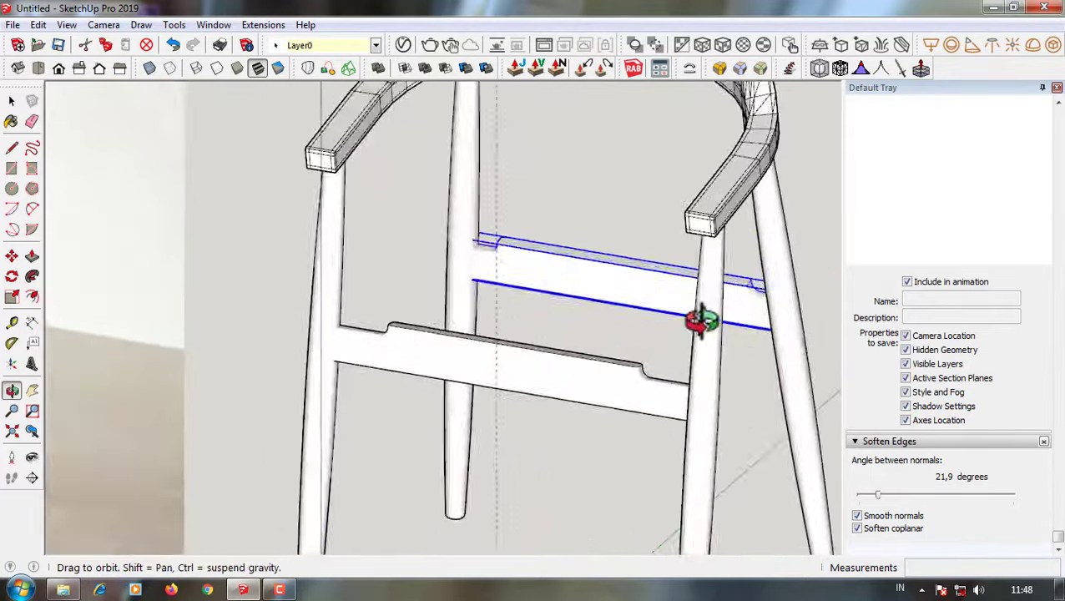
middle_click_drag(701, 321, 352, 202)
scroll(601, 332, "down", 3)
scroll(575, 284, "up", 3)
- Start drawing the support strip outline at the rail end with Line
key("l")
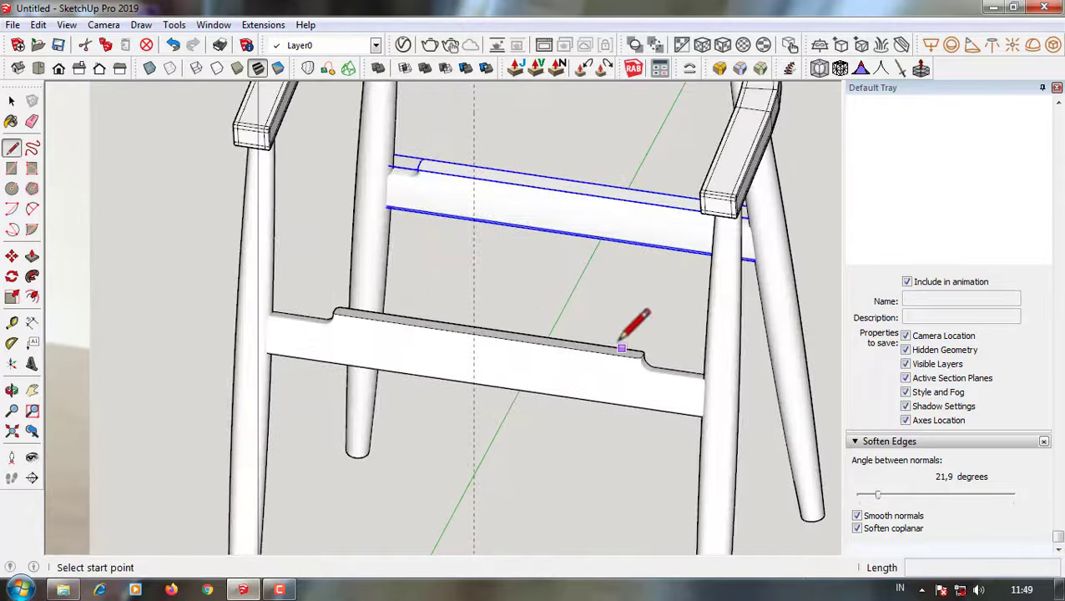
middle_click_drag(620, 340, 661, 340)
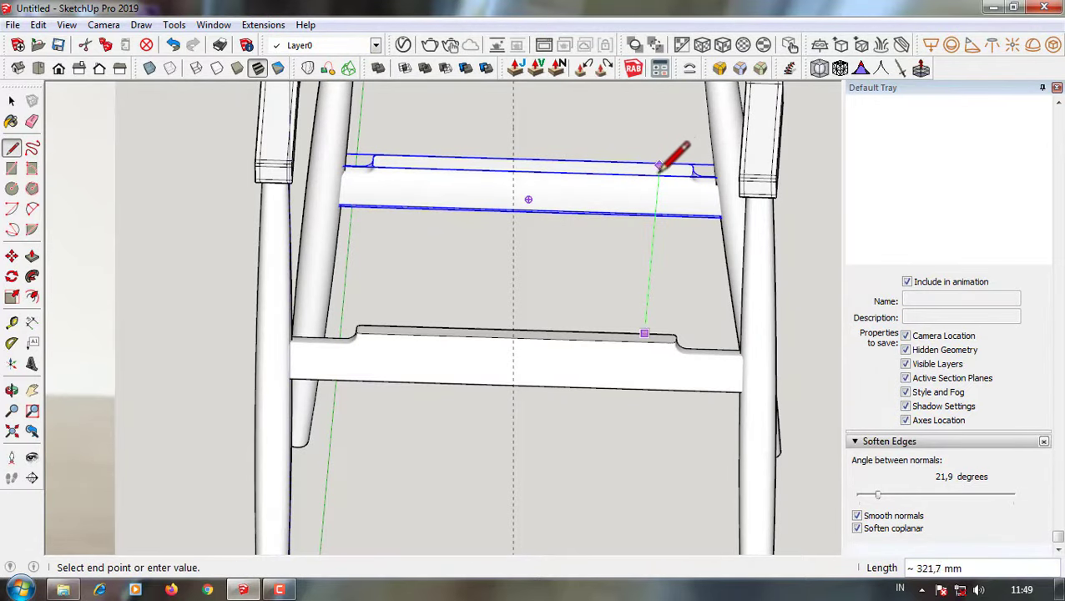
middle_click_drag(659, 165, 305, 107)
scroll(712, 238, "up", 3)
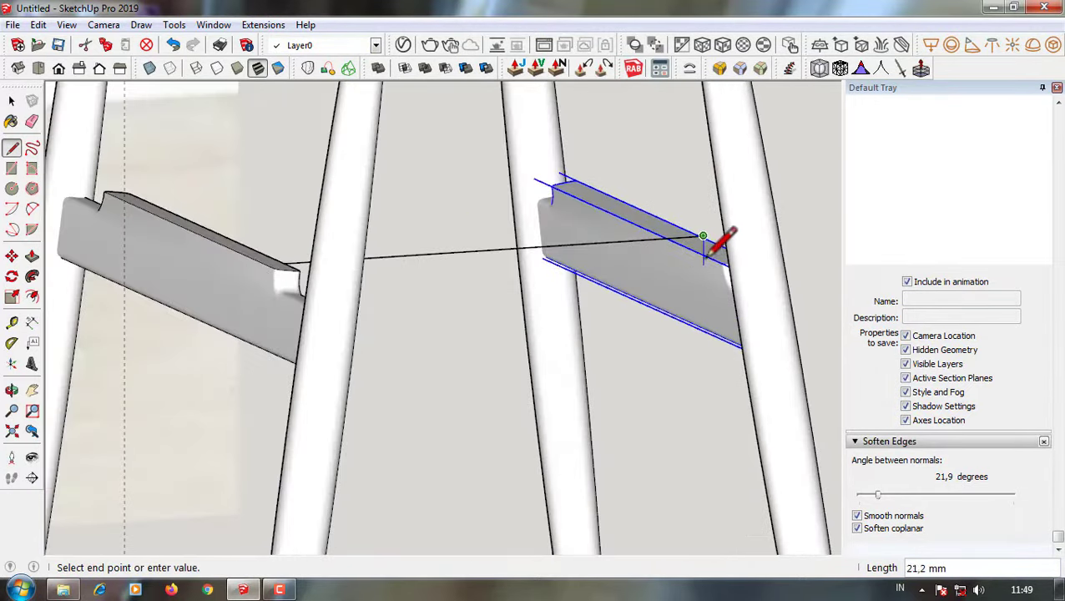
scroll(712, 261, "up", 2)
middle_click_drag(713, 261, 567, 261)
scroll(567, 261, "down", 3)
- Erase stray edges and complete the support face between the seat rails
key("e")
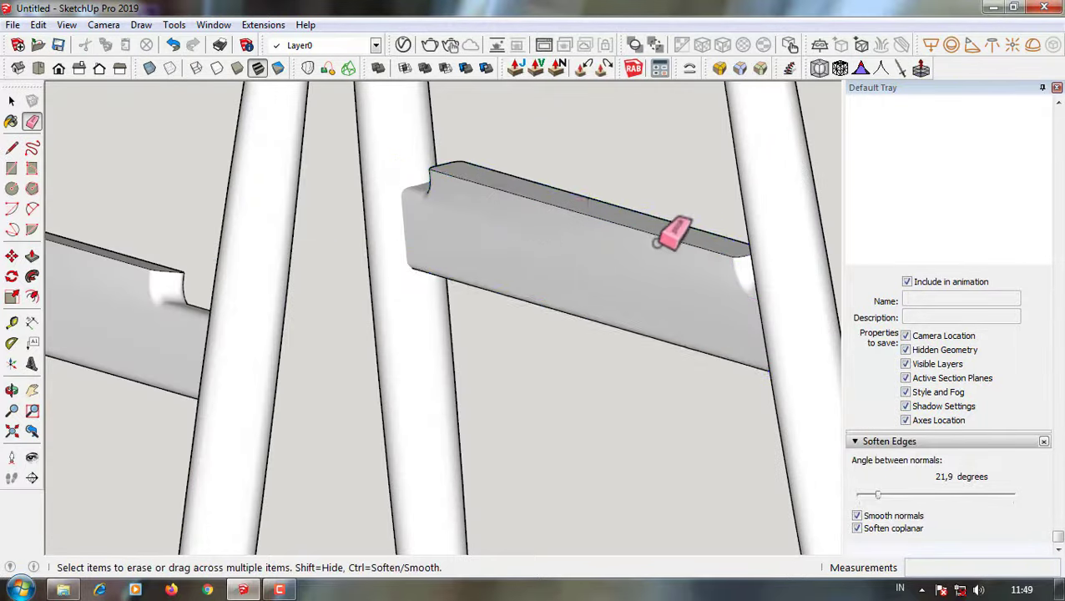
middle_click_drag(673, 230, 464, 297)
scroll(732, 248, "up", 2)
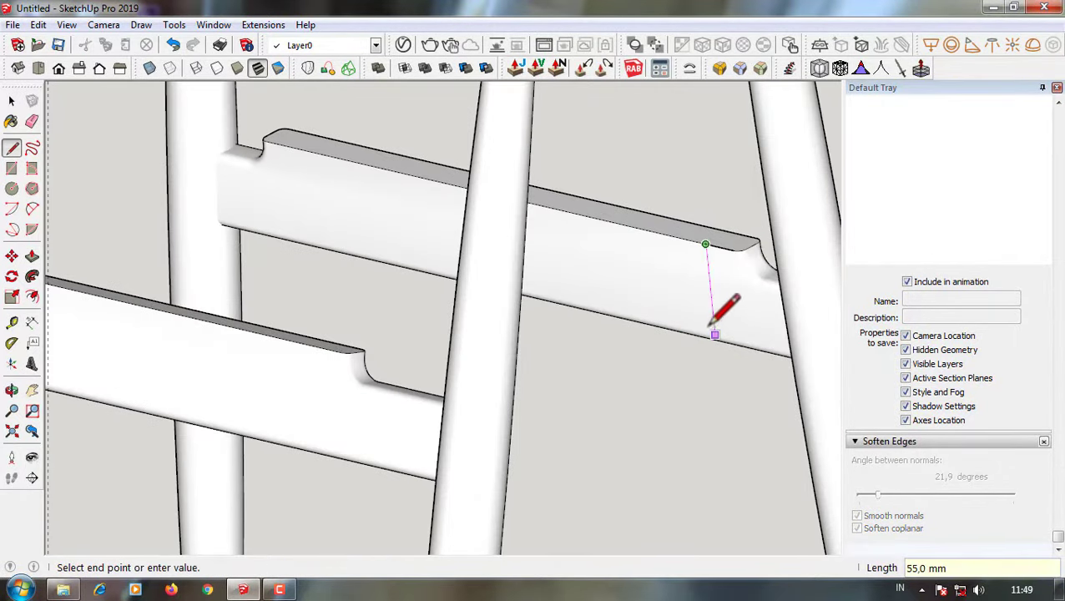
scroll(714, 335, "up", 2)
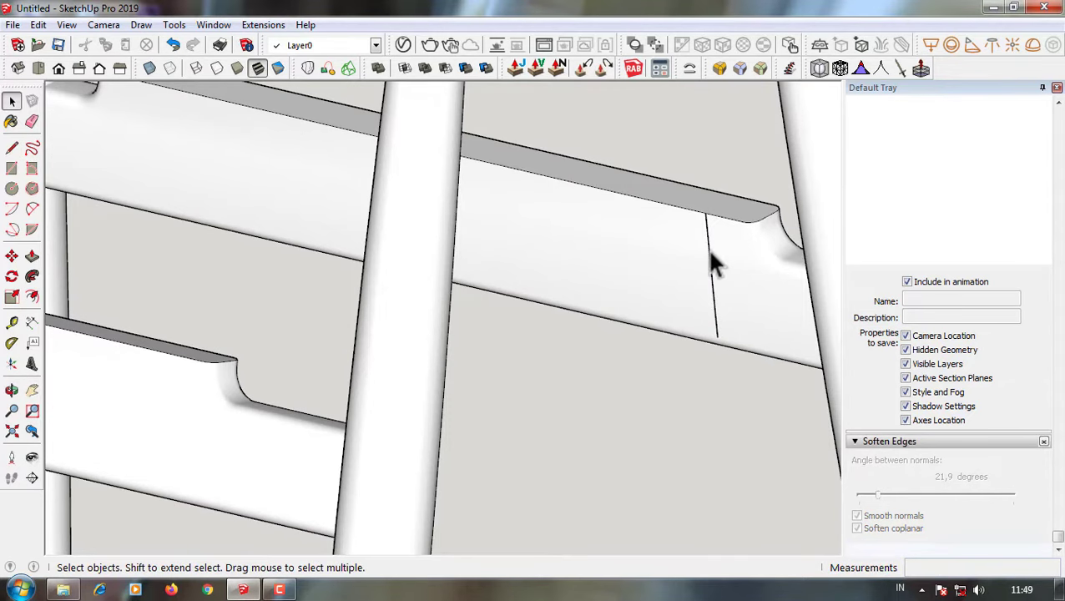
scroll(709, 240, "down", 2)
key("l")
mouse_move(332, 309)
middle_mouse_down()
mouse_move(114, 376)
mouse_move(143, 291)
mouse_move(519, 316)
middle_mouse_up()
key("Escape")
middle_click_drag(647, 302, 608, 238)
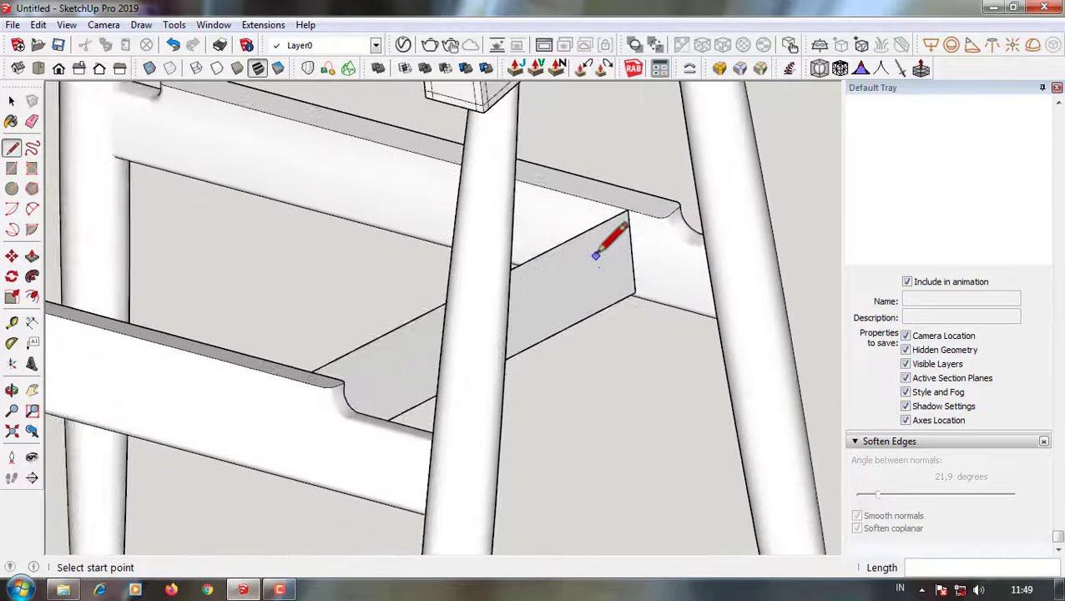
- Push/Pull the support face to thickness and make it a group
key("p")
scroll(581, 265, "down", 3)
middle_click_drag(462, 309, 499, 314)
key("t")
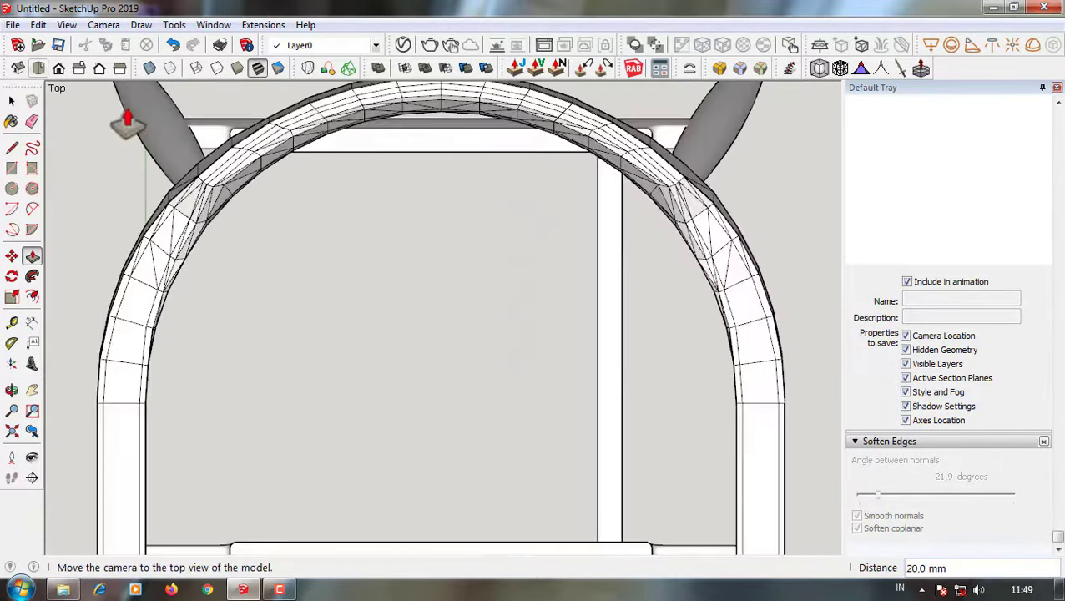
key("space")
scroll(480, 320, "down", 2)
right_click(480, 319)
left_click(542, 365)
- Copy the support group with Move+Ctrl to the rail's opposite end
middle_click_drag(542, 365, 451, 226)
scroll(535, 297, "up", 3)
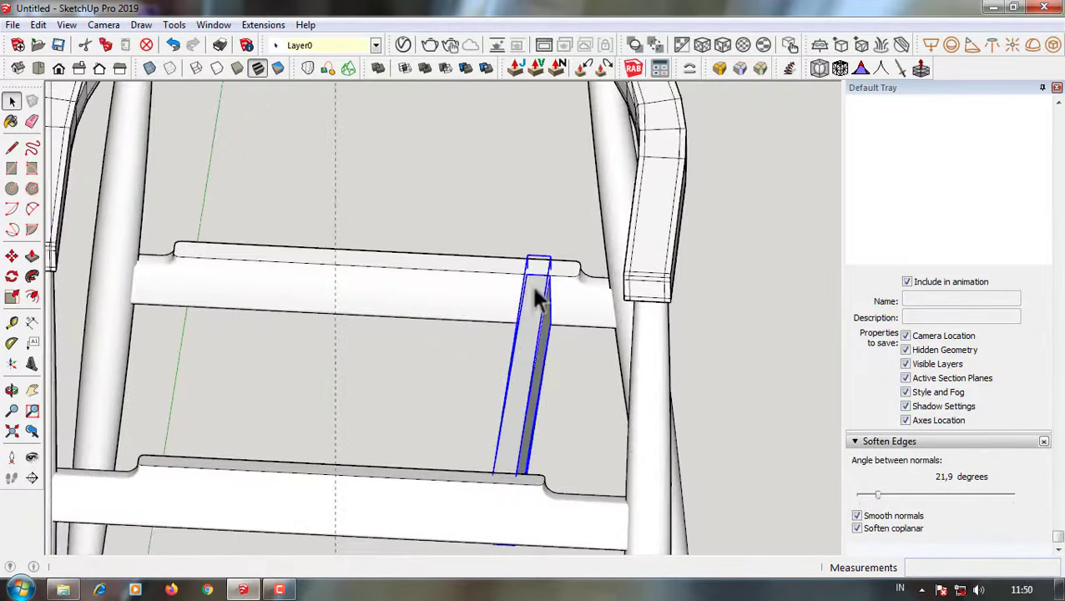
key("m")
key("ctrl")
left_click(534, 261)
left_click(131, 262)
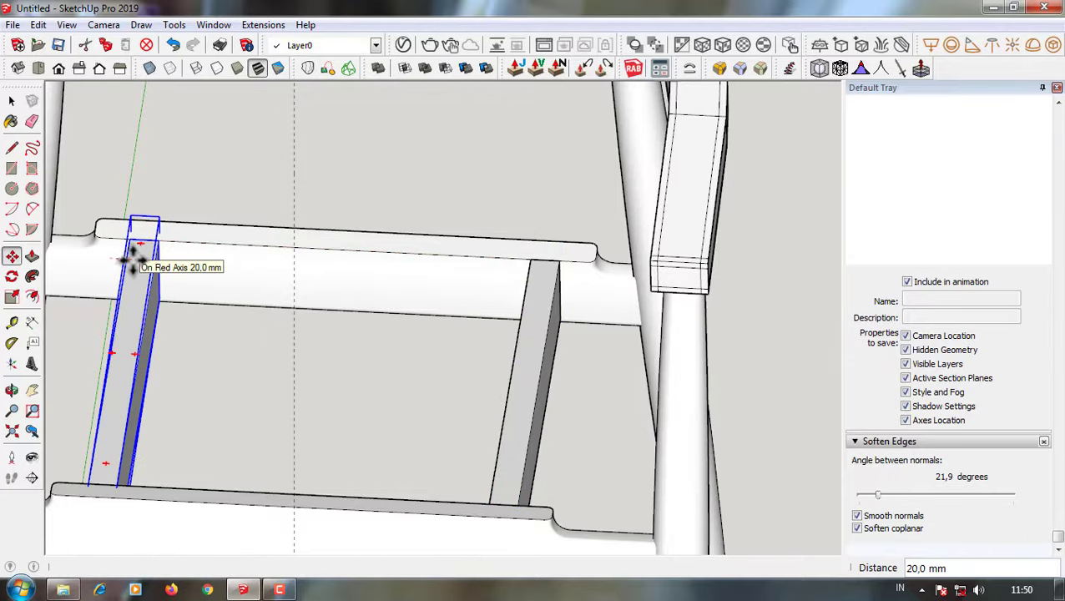
scroll(131, 261, "down", 5)
mouse_move(131, 261)
middle_mouse_down()
mouse_move(347, 385)
mouse_move(178, 344)
mouse_move(323, 369)
mouse_move(181, 346)
mouse_move(487, 404)
mouse_move(135, 301)
middle_mouse_up()
key("space")
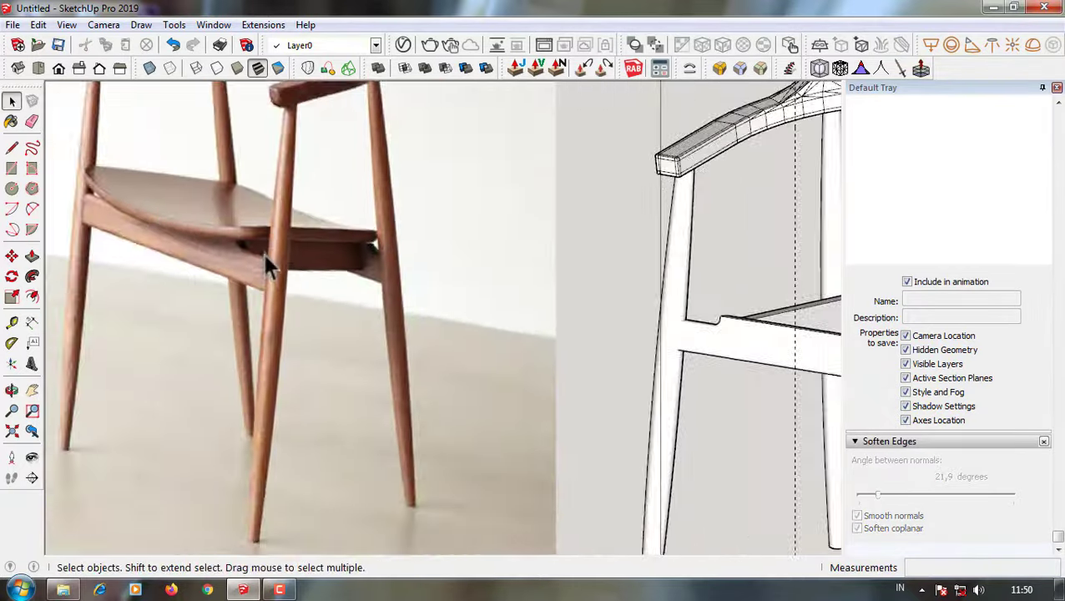
mouse_move(265, 256)
middle_mouse_down()
mouse_move(613, 319)
mouse_move(493, 250)
mouse_move(333, 300)
middle_mouse_up()
- Draw a seat rectangle spanning the tops of the side rails
scroll(613, 317, "up", 5)
left_click(713, 238)
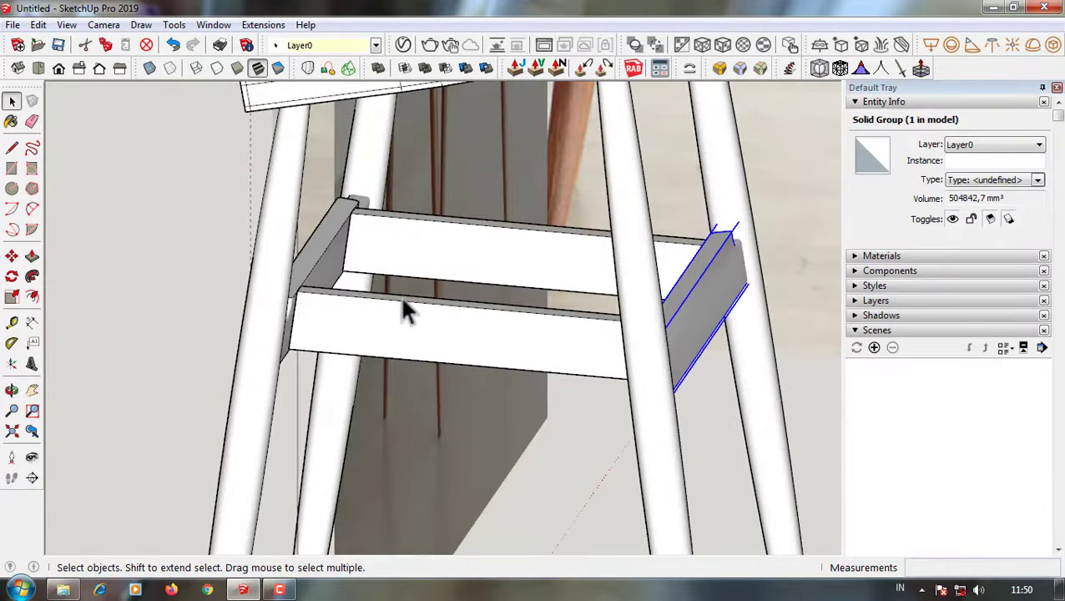
mouse_move(404, 309)
middle_mouse_down()
mouse_move(730, 281)
mouse_move(629, 309)
mouse_move(678, 325)
mouse_move(622, 309)
middle_mouse_up()
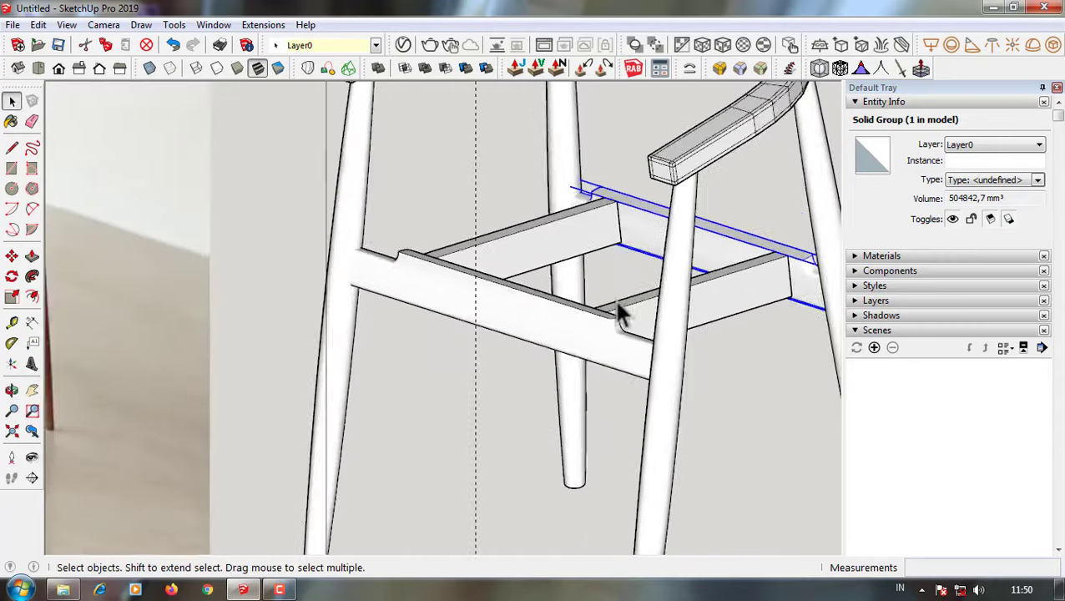
left_click(11, 171)
left_click(443, 262)
mouse_move(499, 254)
middle_mouse_down()
mouse_move(443, 262)
mouse_move(647, 225)
middle_mouse_up()
left_click(486, 243)
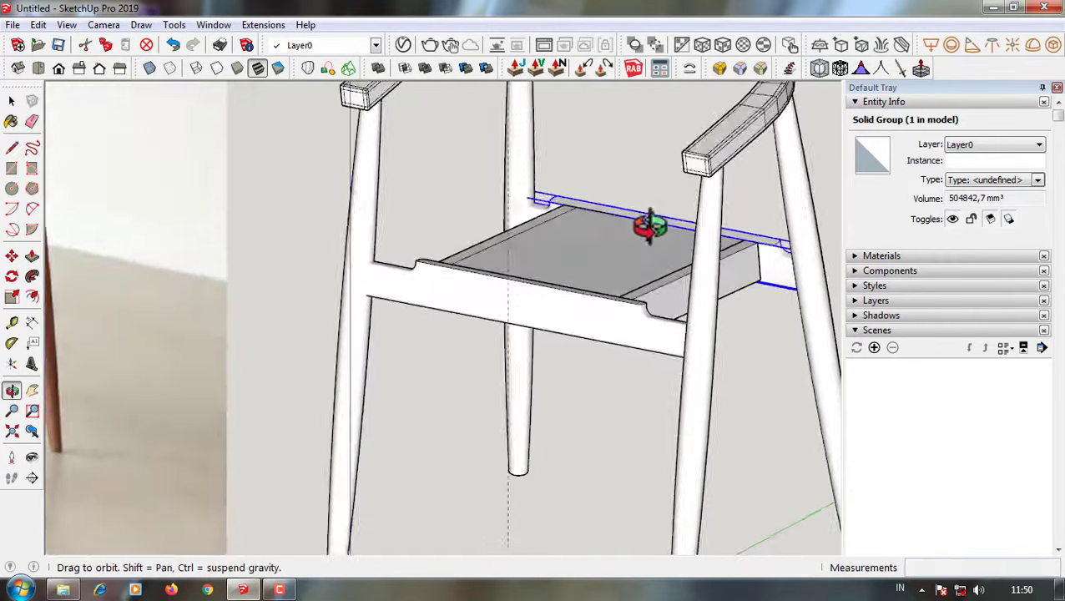
- Push/Pull the rectangle into a seat block, extend its front face, and group it
key("p")
left_click(583, 288)
left_click(584, 302)
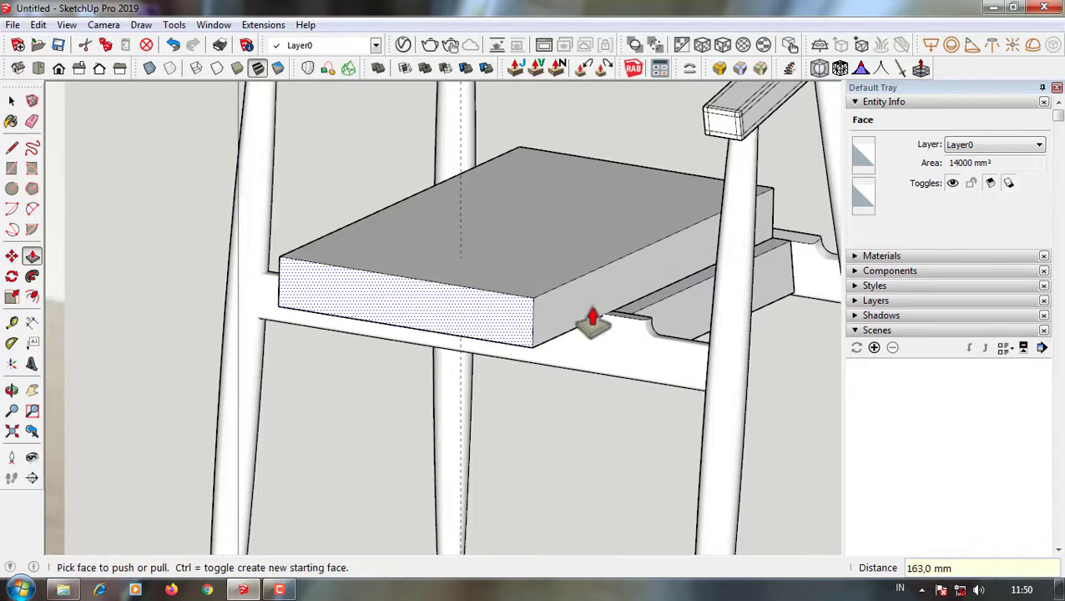
mouse_move(587, 309)
middle_mouse_down()
mouse_move(646, 337)
mouse_move(601, 339)
mouse_move(755, 247)
mouse_move(770, 274)
mouse_move(482, 339)
mouse_move(564, 261)
mouse_move(630, 304)
middle_mouse_up()
left_click(619, 342)
left_click(608, 350)
triple_click(482, 339)
key("ctrl+g")
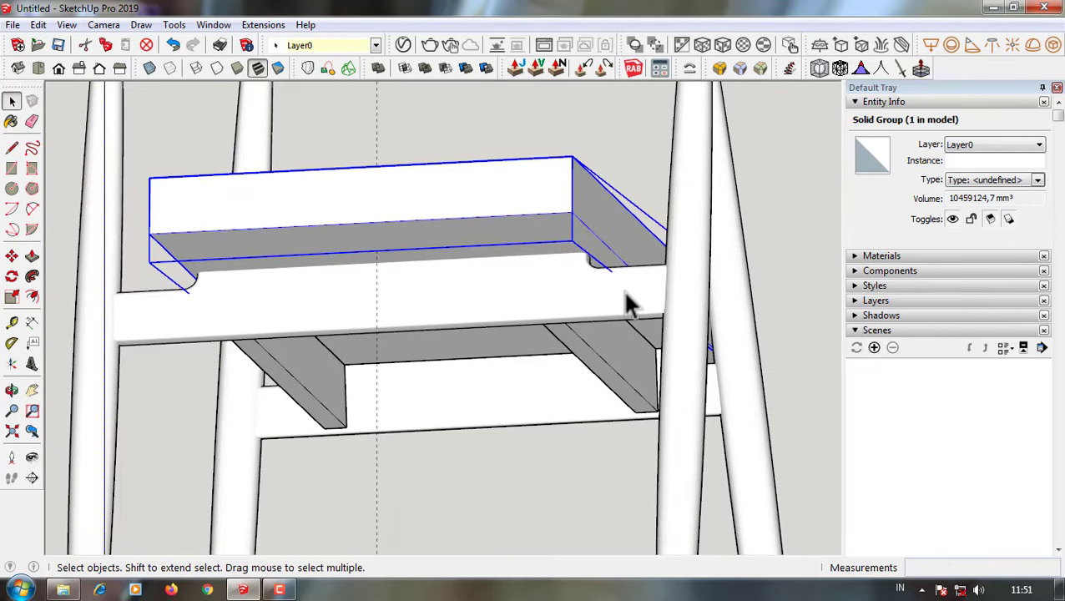
- Trim the side rail with the seat block, then delete the block
mouse_move(578, 271)
middle_mouse_down()
mouse_move(494, 345)
mouse_move(518, 316)
mouse_move(501, 304)
middle_mouse_up()
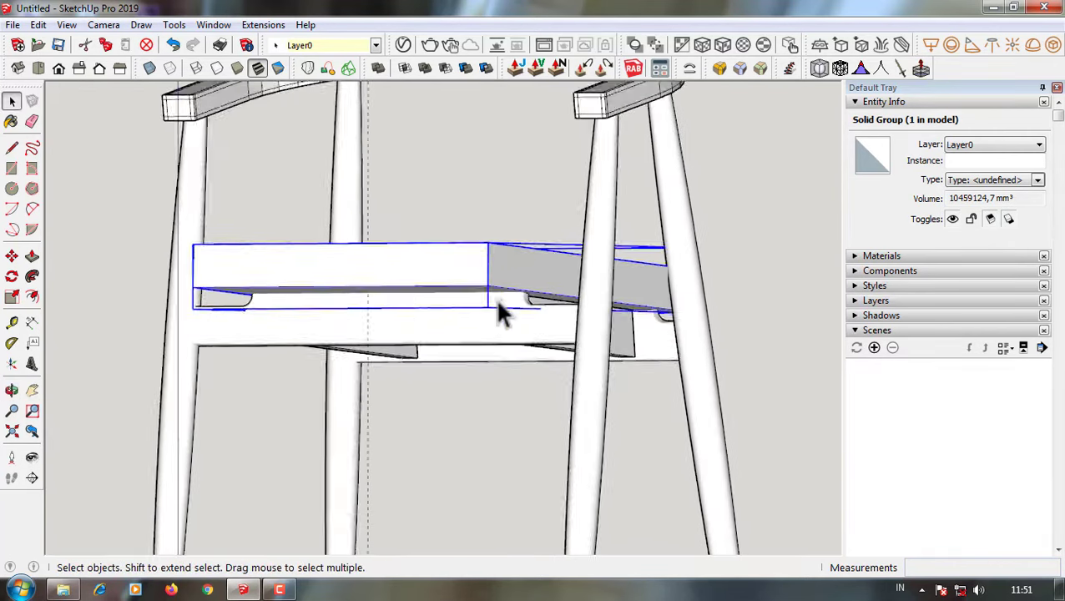
left_click(487, 272)
left_click(469, 70)
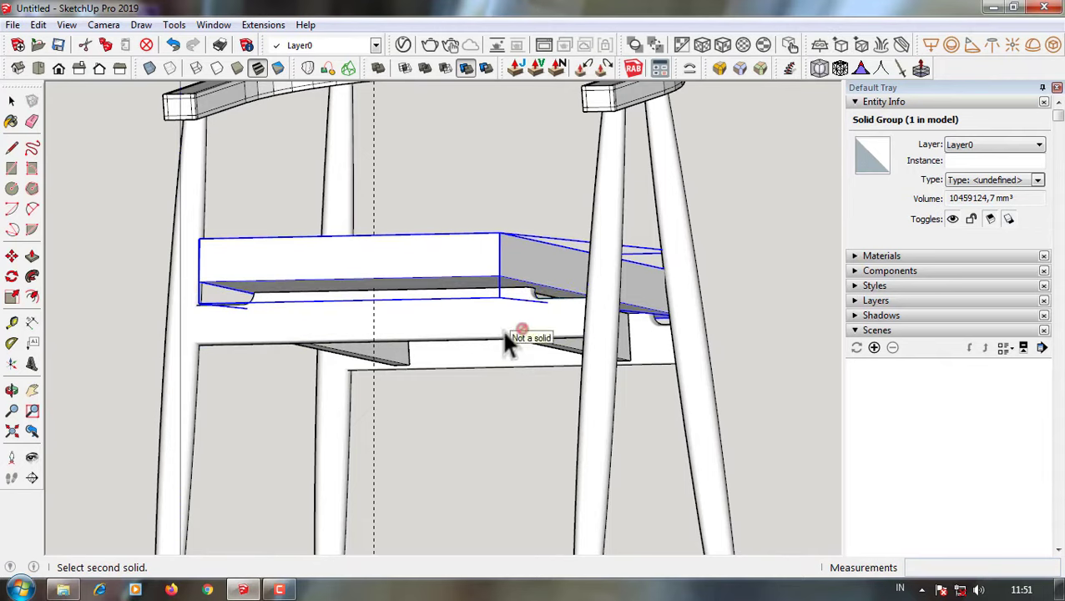
key("Delete")
left_click(518, 317)
middle_click_drag(518, 316, 412, 411)
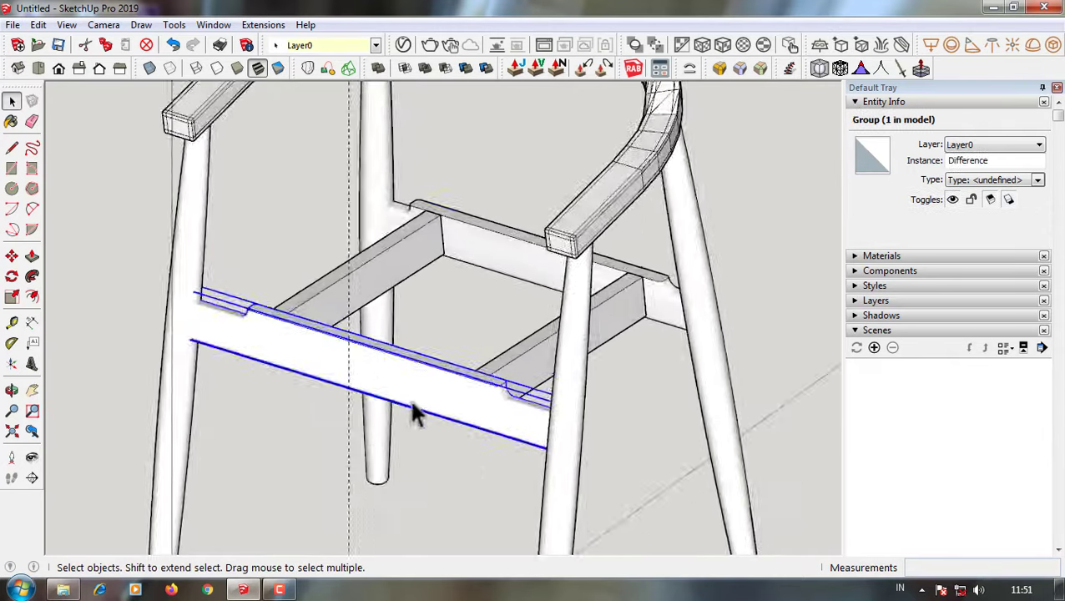
scroll(525, 388, "up", 3)
middle_click_drag(526, 388, 630, 296)
scroll(630, 317, "down", 5)
- Switch to Front view and select the front seat rail
scroll(241, 327, "up", 5)
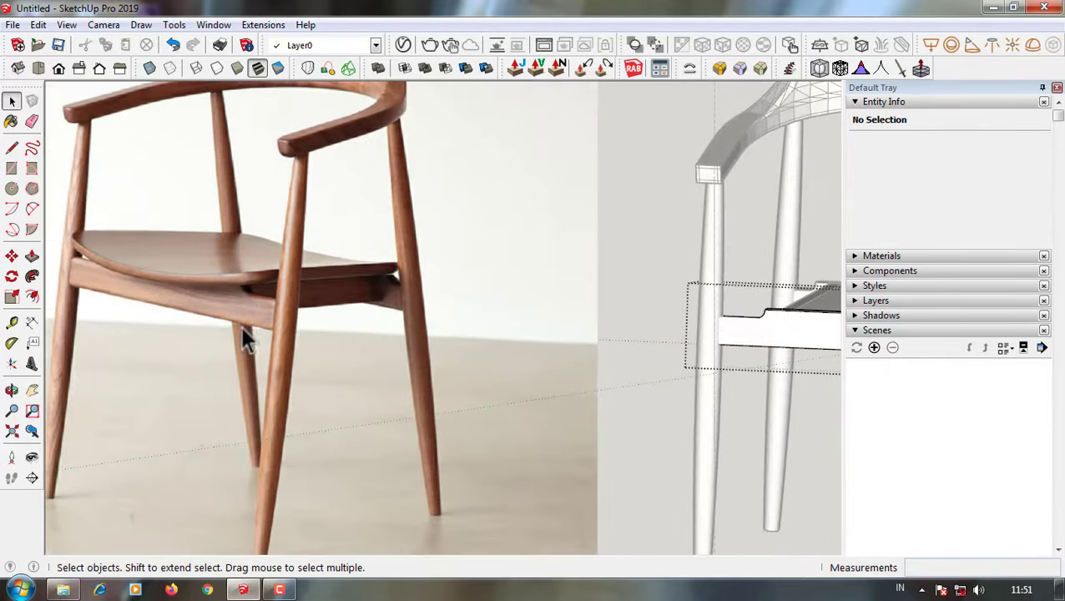
scroll(255, 309, "down", 5)
left_click(78, 67)
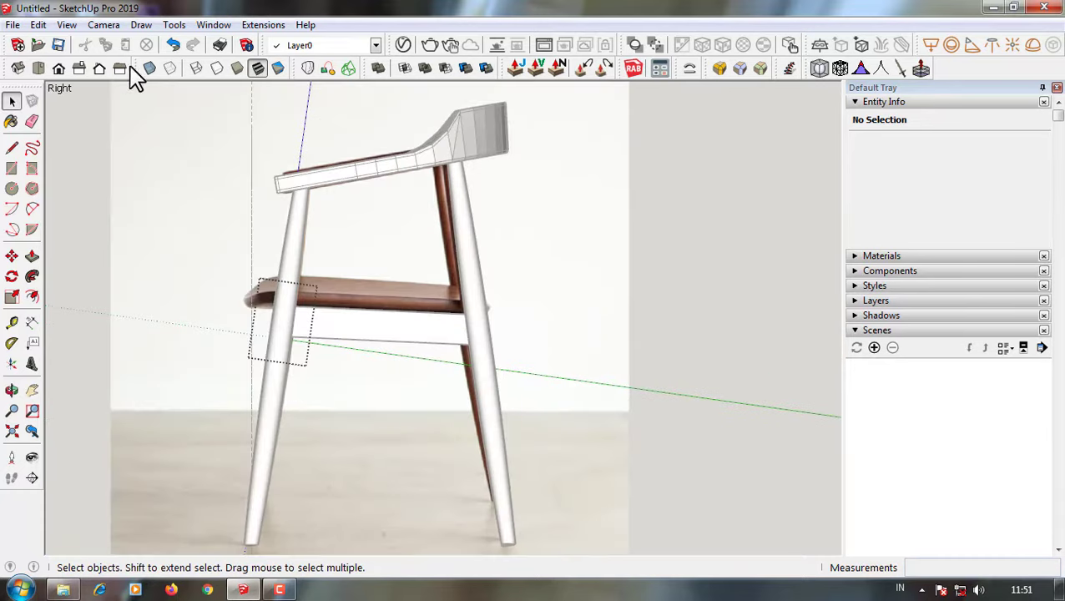
left_click(119, 68)
scroll(377, 331, "down", 3)
left_click(59, 68)
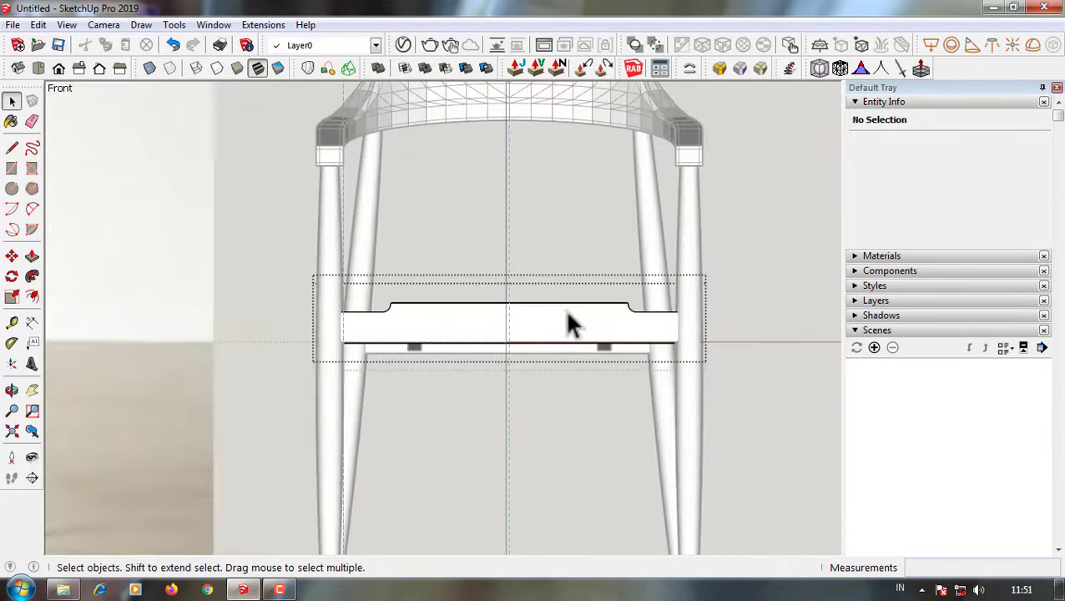
triple_click(497, 321)
- Draw a 2-Point Arc with a 10 mm bulge on the rail face
scroll(387, 302, "up", 3)
scroll(387, 305, "down", 3)
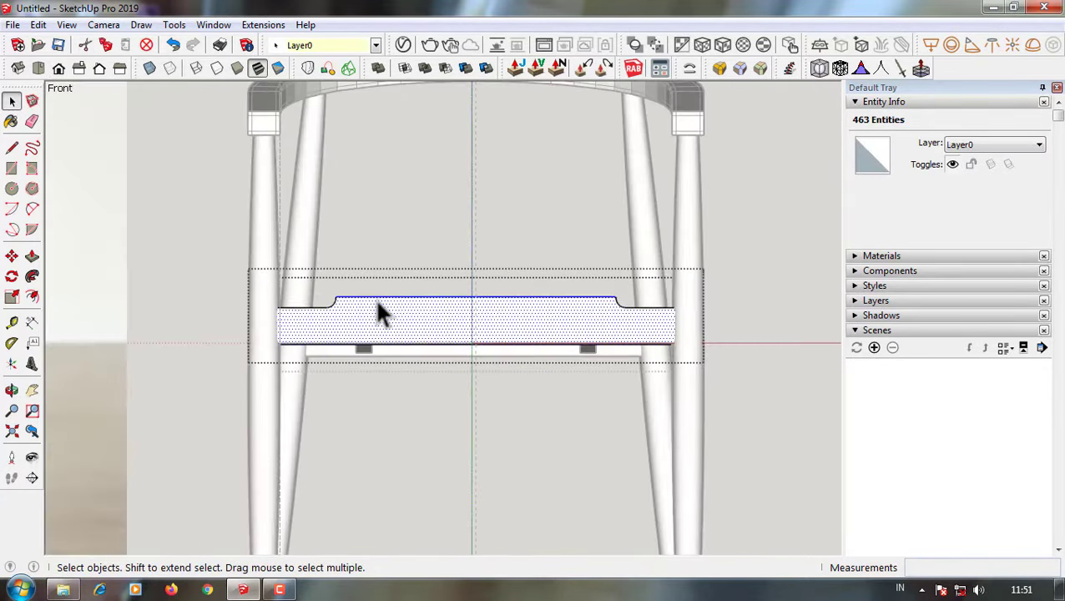
scroll(358, 300, "up", 2)
key("a")
scroll(527, 311, "up", 2)
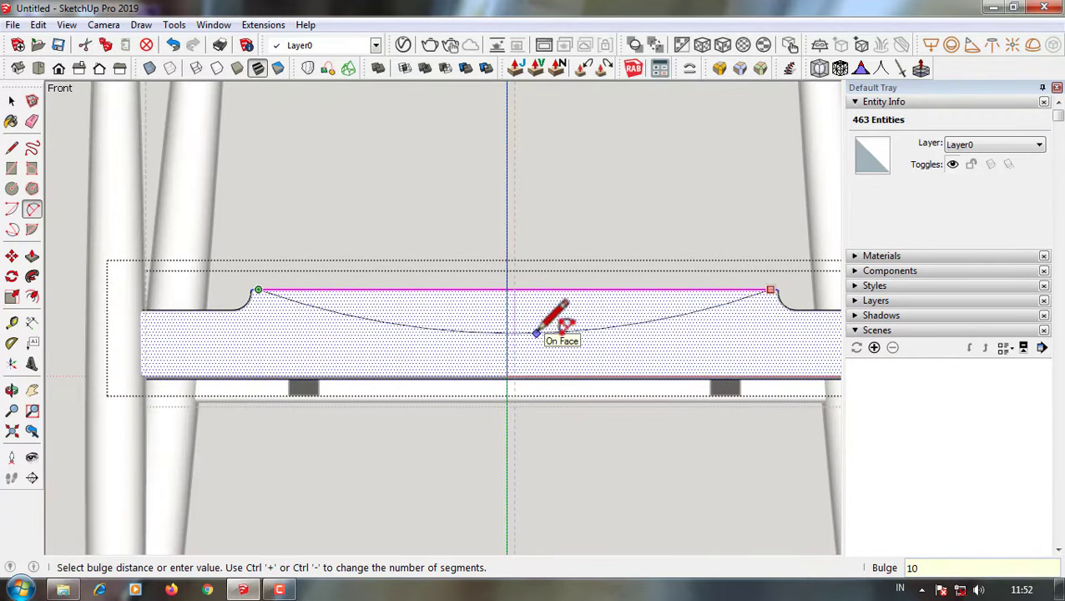
key("Return")
key("space")
- Push/Pull away the rail above the arc, 20 mm deep, and check it from Right and Front views
mouse_move(542, 309)
middle_mouse_down()
mouse_move(338, 409)
mouse_move(716, 392)
middle_mouse_up()
key("p")
left_click(376, 388)
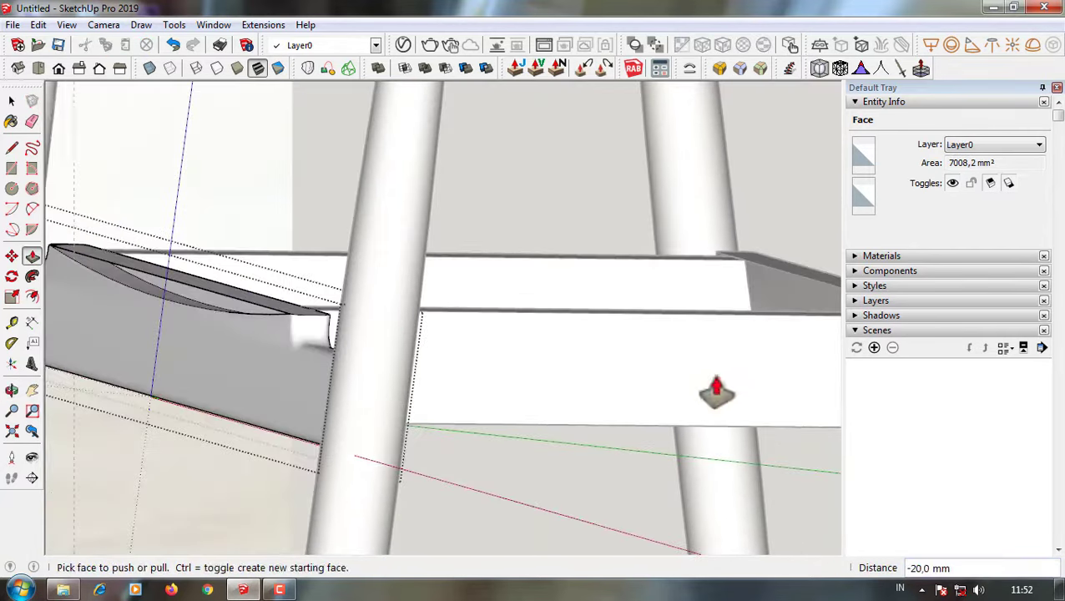
key("space")
mouse_move(395, 358)
middle_mouse_down()
mouse_move(431, 294)
mouse_move(400, 325)
middle_mouse_up()
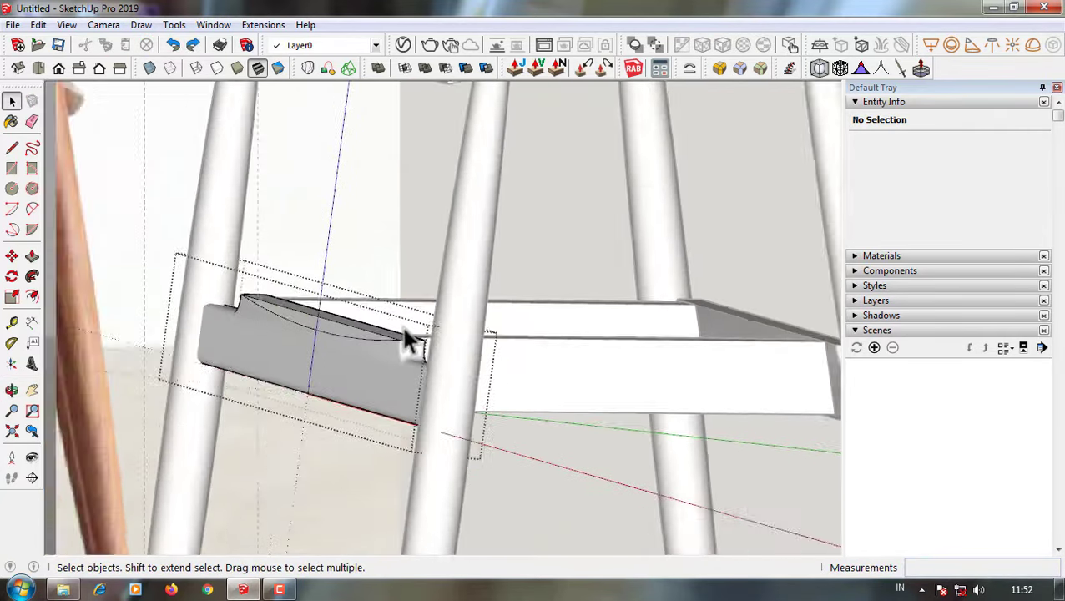
left_click(78, 70)
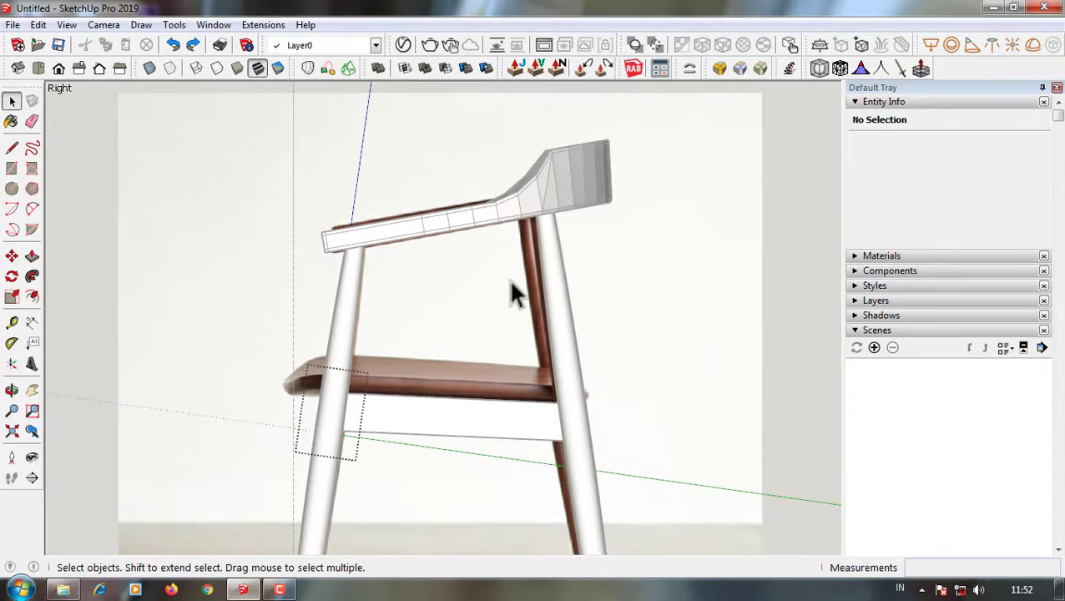
scroll(449, 442, "up", 2)
left_click(60, 69)
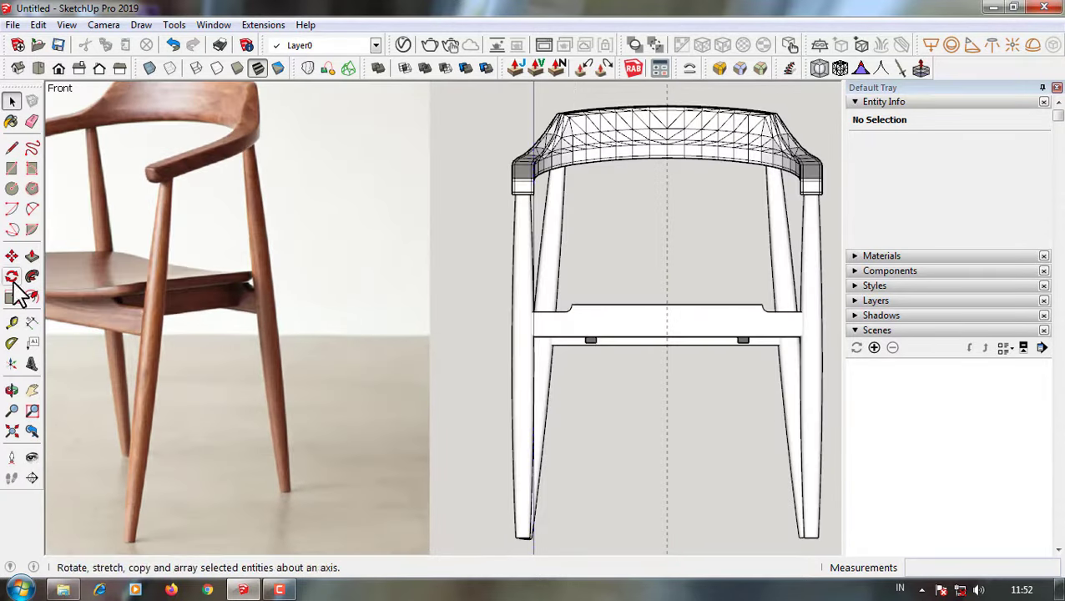
- Place Tape Measure guides above the rail at 20 mm and 245 mm
left_click(11, 322)
key("Return")
scroll(708, 283, "up", 3)
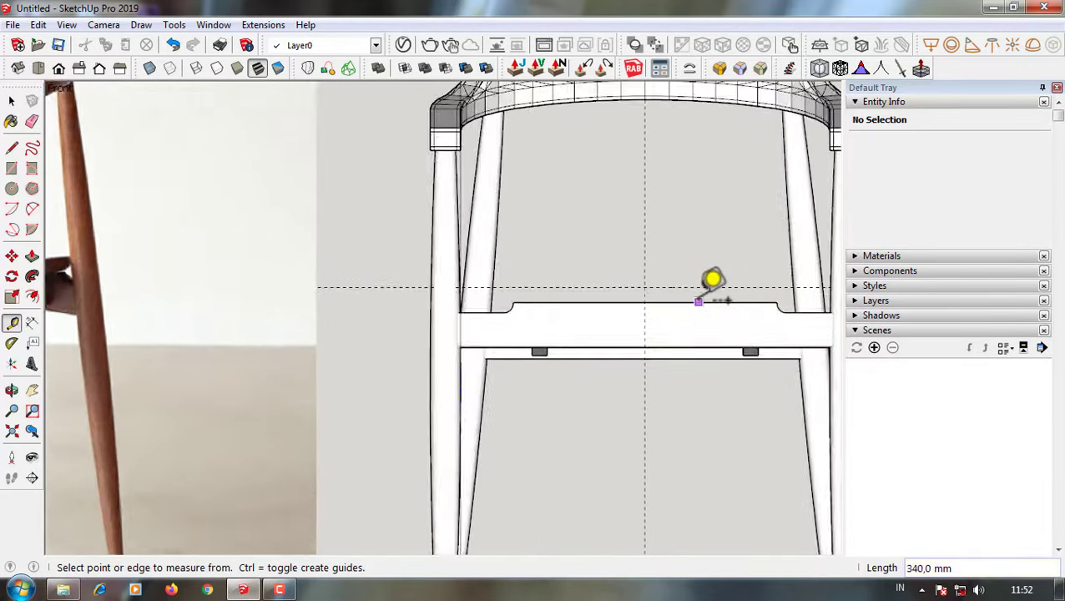
scroll(708, 278, "down", 3)
scroll(701, 284, "up", 1)
left_click(697, 287)
scroll(705, 275, "up", 1)
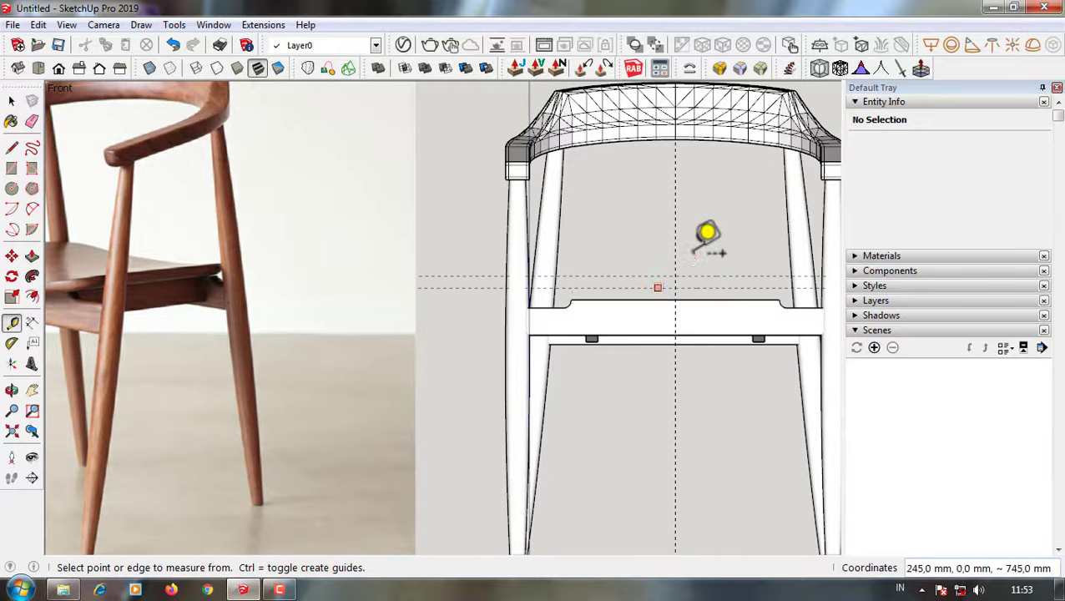
scroll(549, 231, "up", 1)
scroll(544, 222, "up", 1)
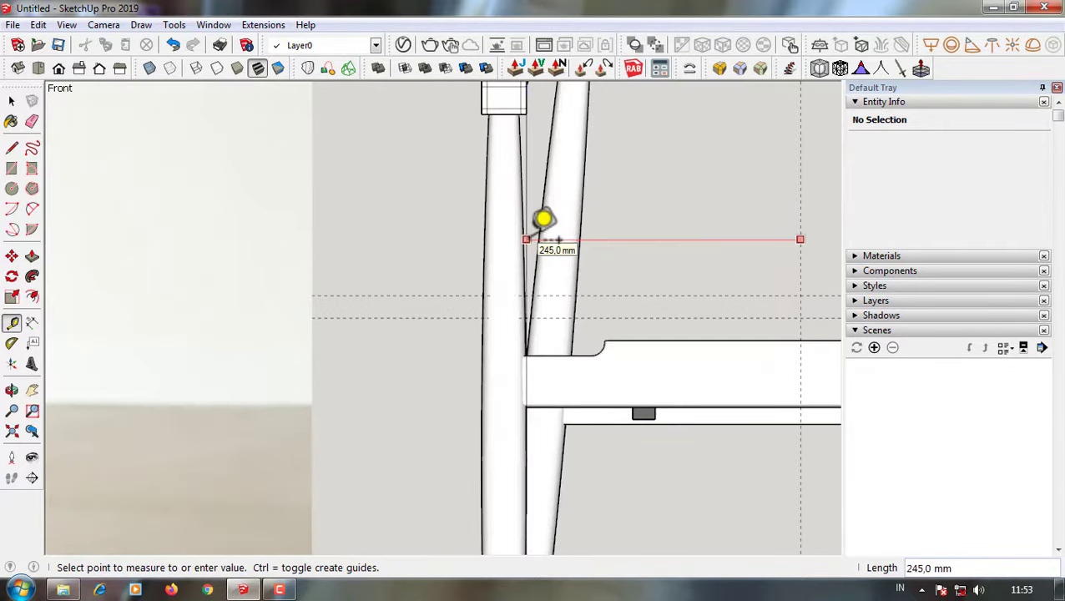
left_click(526, 239)
scroll(334, 317, "down", 1)
scroll(584, 283, "down", 1)
- Measure another guide from the frame, then orbit to a three-quarter view
left_click(602, 273)
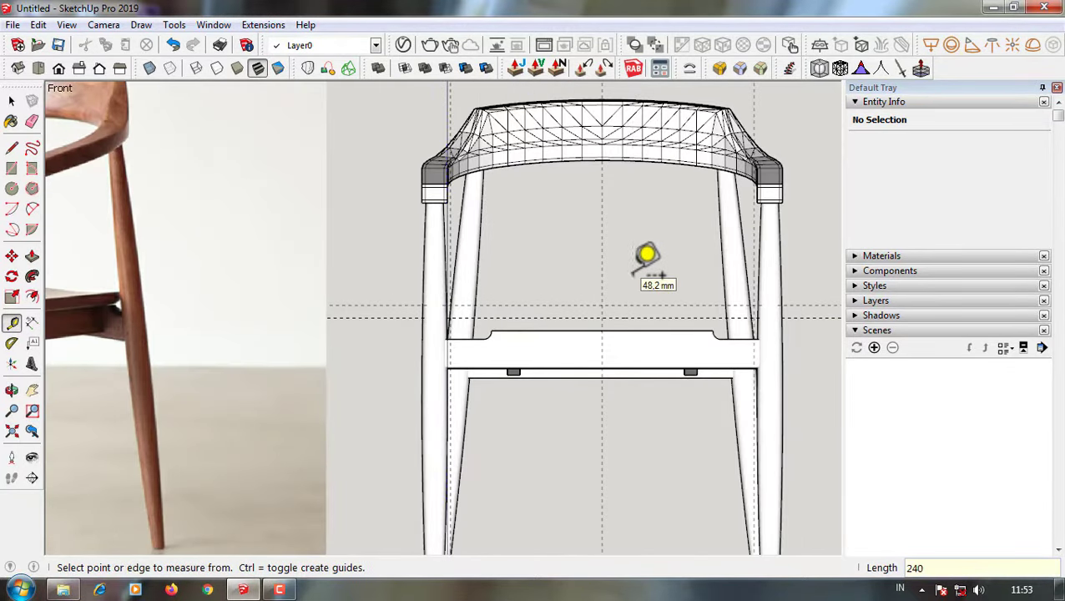
scroll(488, 315, "up", 1)
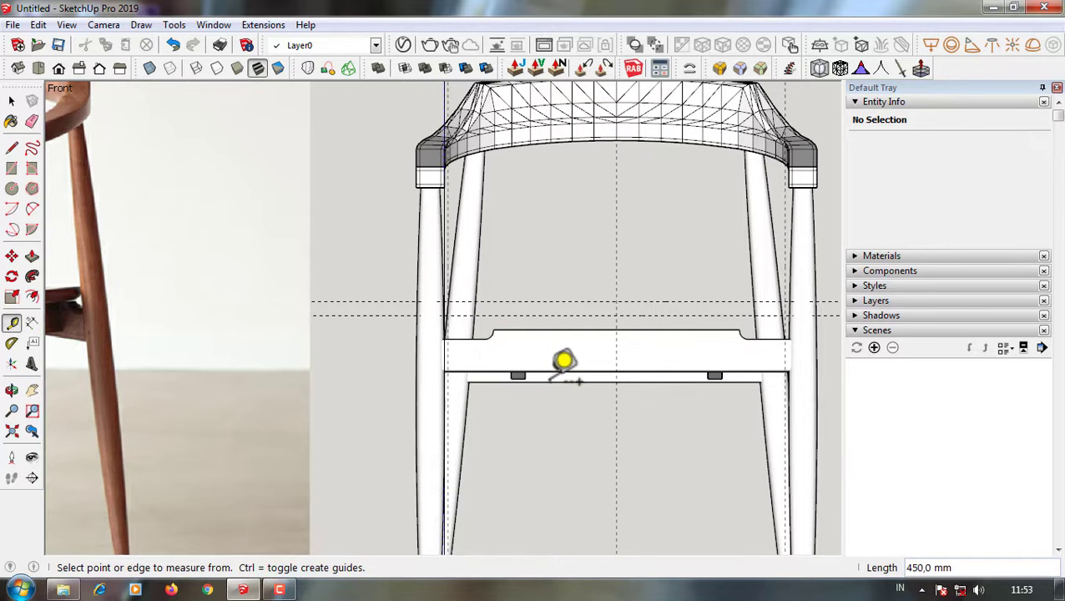
key("a")
scroll(464, 300, "up", 2)
scroll(462, 288, "up", 1)
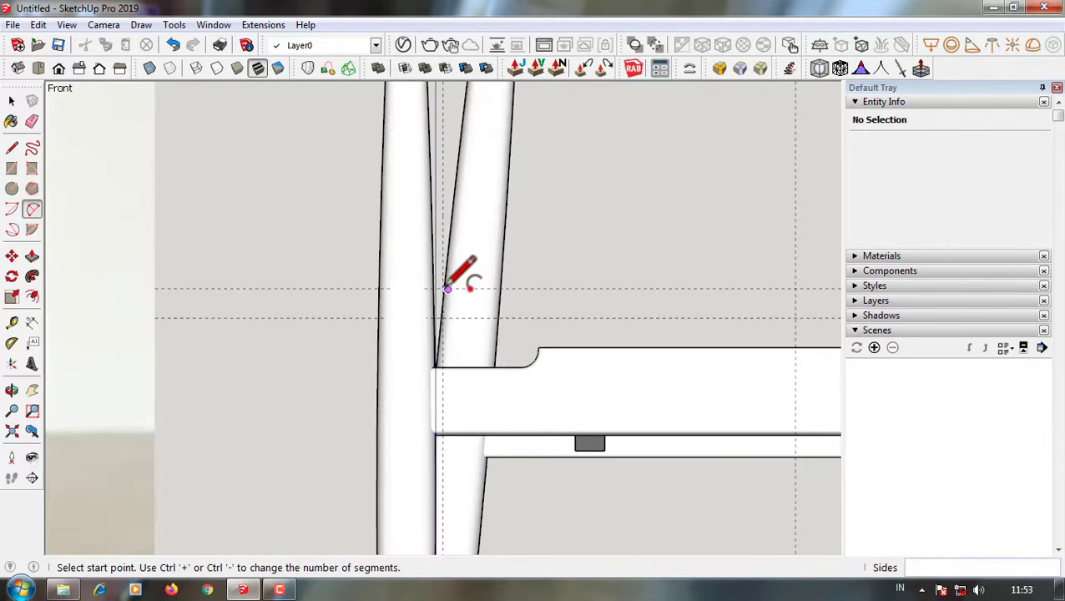
scroll(444, 275, "up", 2)
scroll(430, 350, "up", 1)
scroll(419, 395, "down", 3)
mouse_move(587, 376)
middle_mouse_down()
mouse_move(534, 399)
mouse_move(589, 408)
middle_mouse_up()
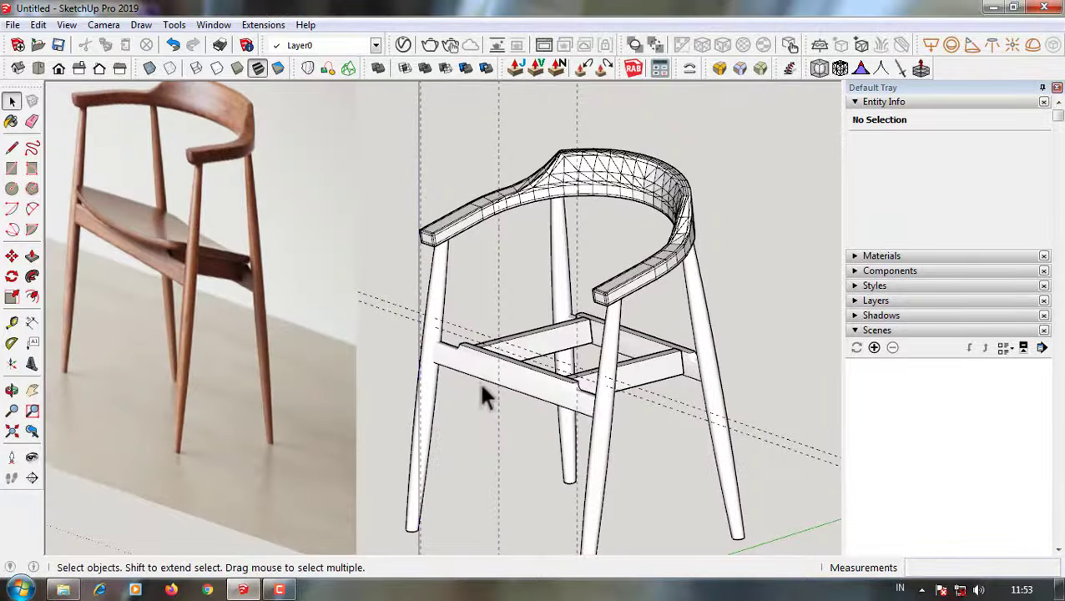
scroll(468, 359, "up", 3)
- Draw the seat rectangle at guide height and view the new slab against the frame
left_click(467, 310)
scroll(585, 321, "down", 3)
mouse_move(717, 333)
middle_mouse_down()
mouse_move(684, 363)
mouse_move(499, 351)
mouse_move(405, 310)
mouse_move(449, 359)
mouse_move(589, 295)
mouse_move(646, 323)
mouse_move(688, 363)
mouse_move(601, 344)
mouse_move(704, 380)
mouse_move(457, 329)
middle_mouse_up()
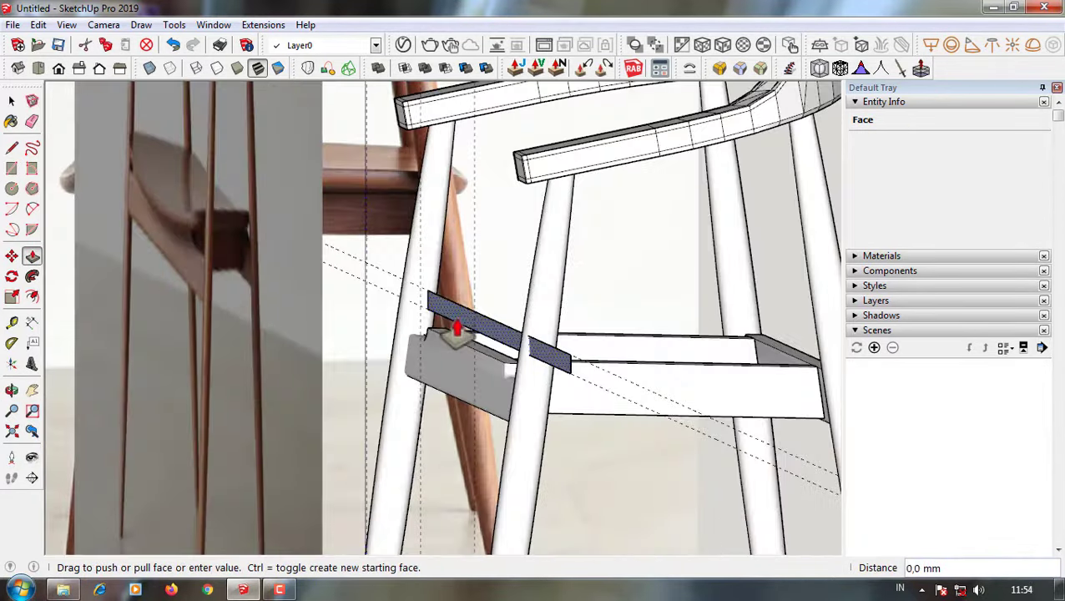
mouse_move(477, 371)
middle_mouse_down()
mouse_move(450, 368)
mouse_move(404, 405)
middle_mouse_up()
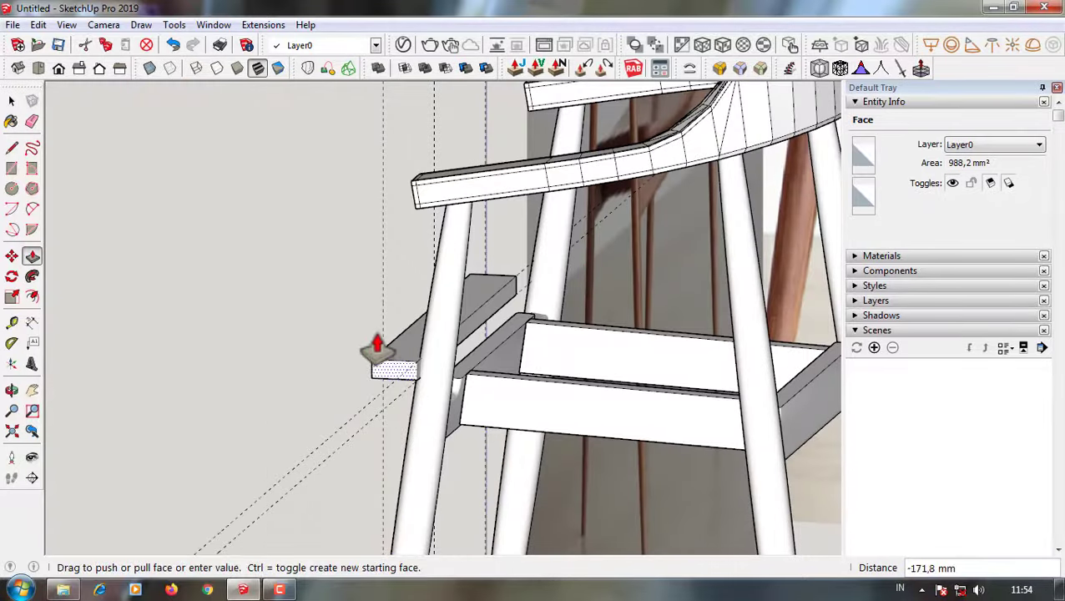
mouse_move(378, 351)
middle_mouse_down()
mouse_move(962, 373)
mouse_move(281, 357)
middle_mouse_up()
middle_click_drag(576, 338, 326, 315)
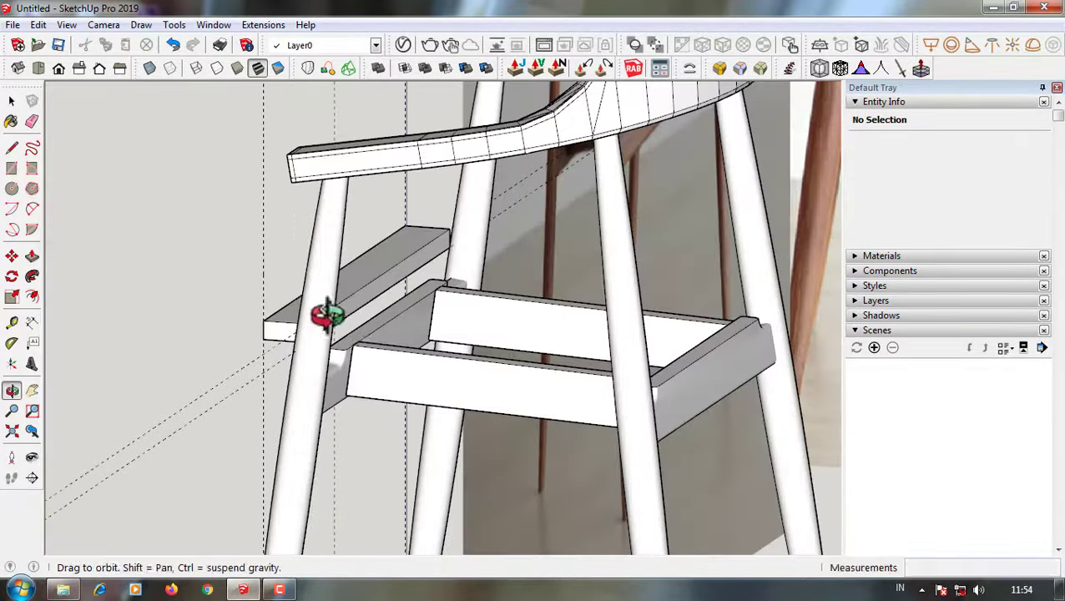
- Push the seat slab's top face about 10.6 mm and erase stray edges
left_click(355, 258)
middle_click_drag(355, 258, 683, 284)
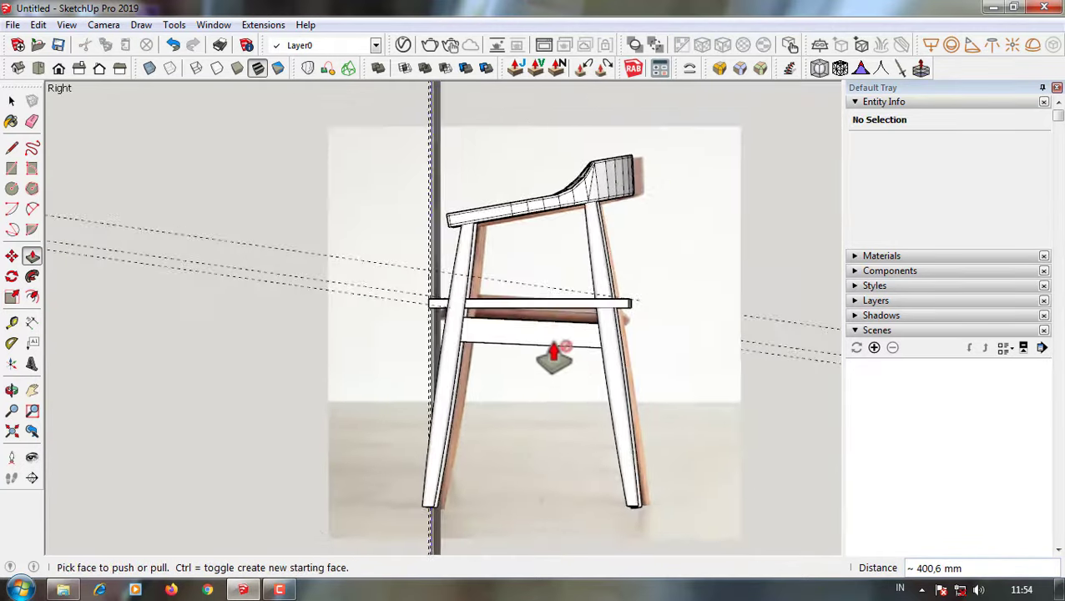
key("space")
left_click(544, 330)
mouse_move(544, 330)
middle_mouse_down()
mouse_move(659, 316)
mouse_move(559, 275)
middle_mouse_up()
scroll(563, 266, "up", 2)
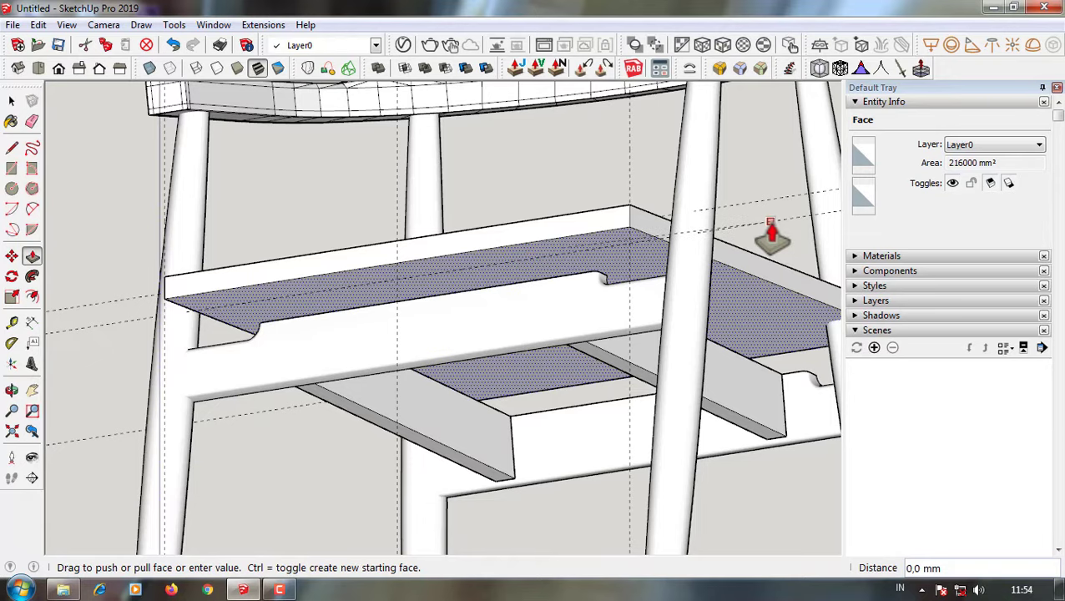
left_click_drag(716, 238, 593, 267)
scroll(524, 334, "down", 5)
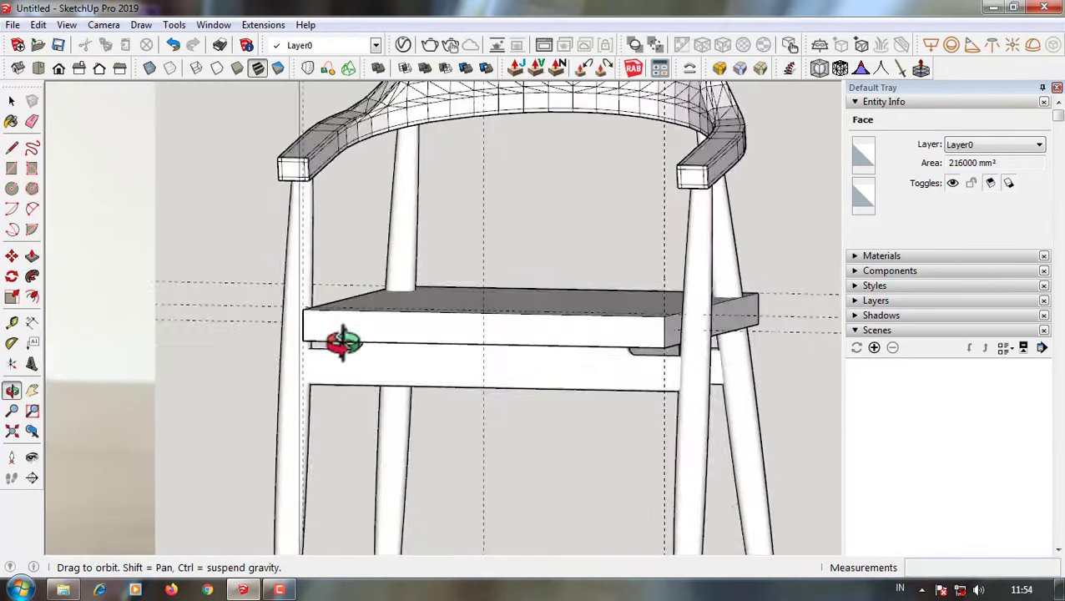
key("e")
scroll(436, 499, "down", 2)
scroll(488, 338, "up", 5)
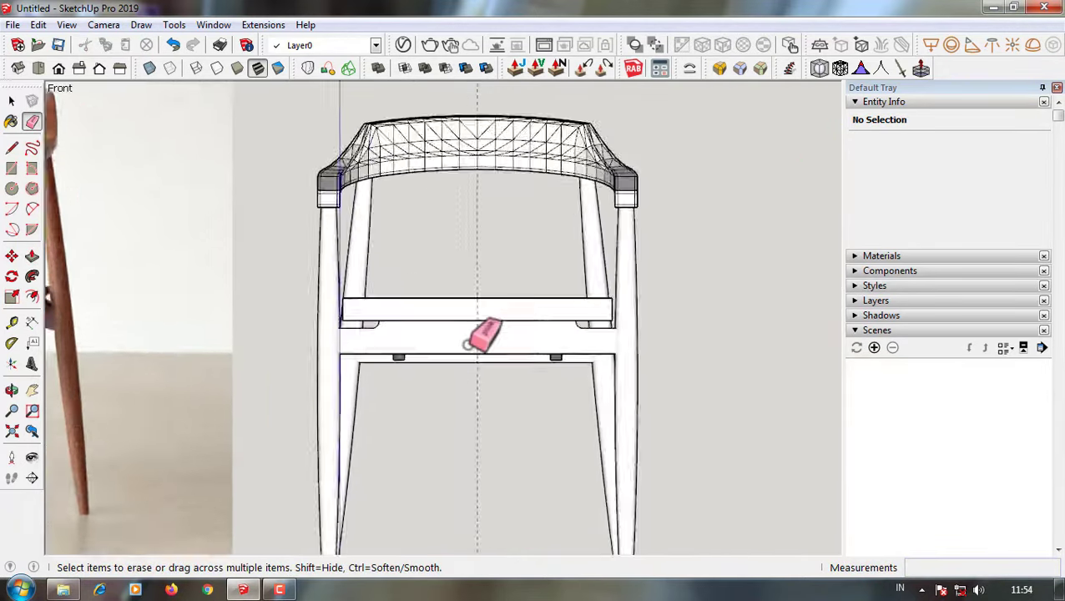
key("a")
scroll(309, 297, "up", 3)
- Draw a 20 mm-bulge arc across the seat front and copy it 20 mm down
left_click(300, 260)
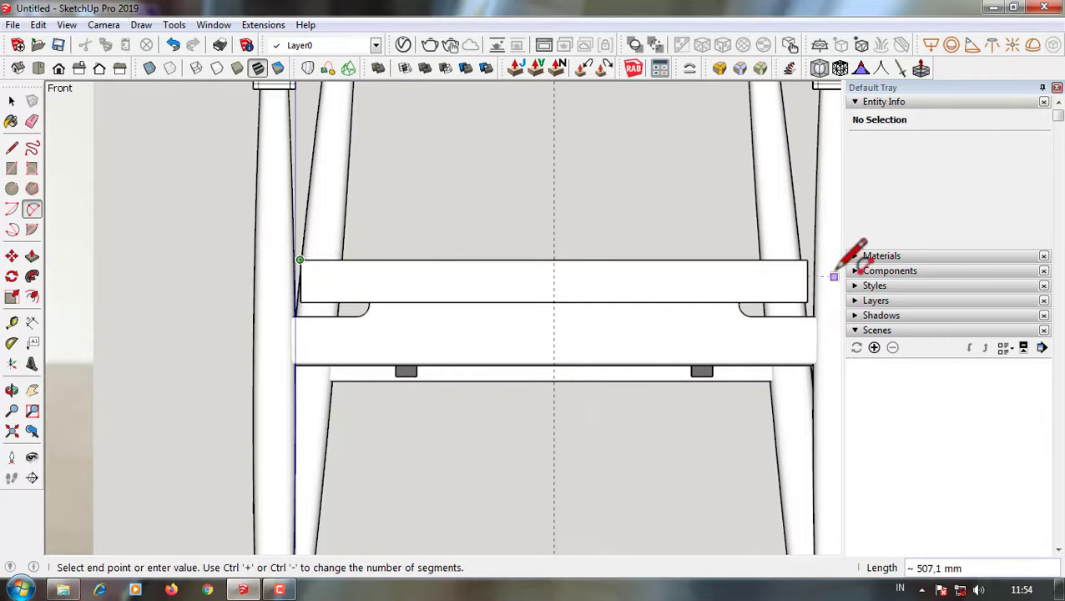
left_click(576, 282)
key("m")
scroll(555, 277, "up", 2)
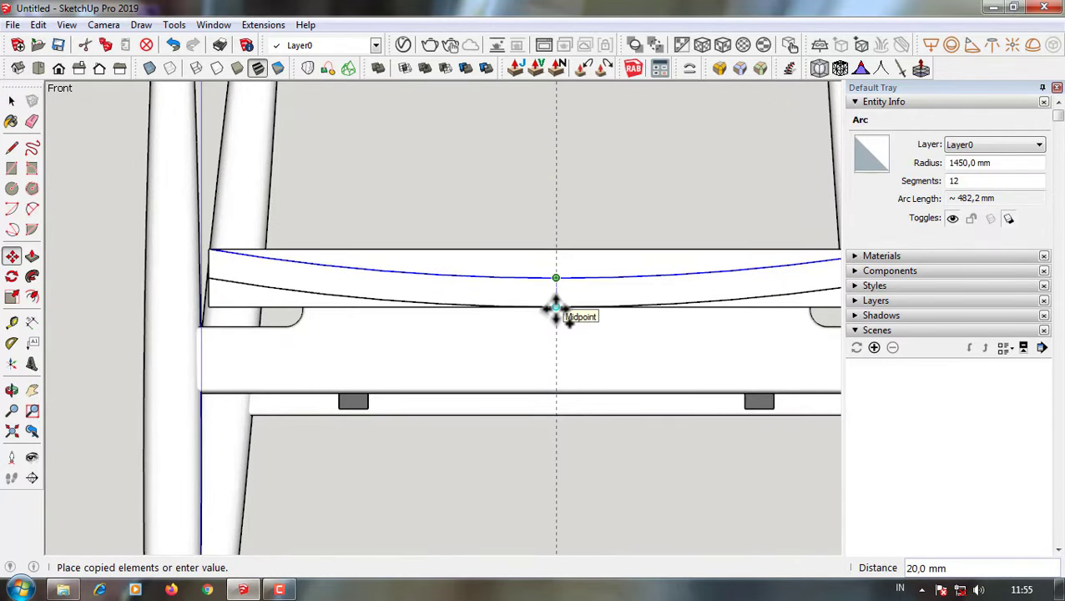
left_click(555, 309)
scroll(509, 302, "down", 2)
scroll(610, 308, "down", 4)
- Push/Pull away the sliver between the arcs and compare the seat with the photo
middle_click_drag(611, 309, 564, 368)
scroll(488, 376, "up", 5)
key("p")
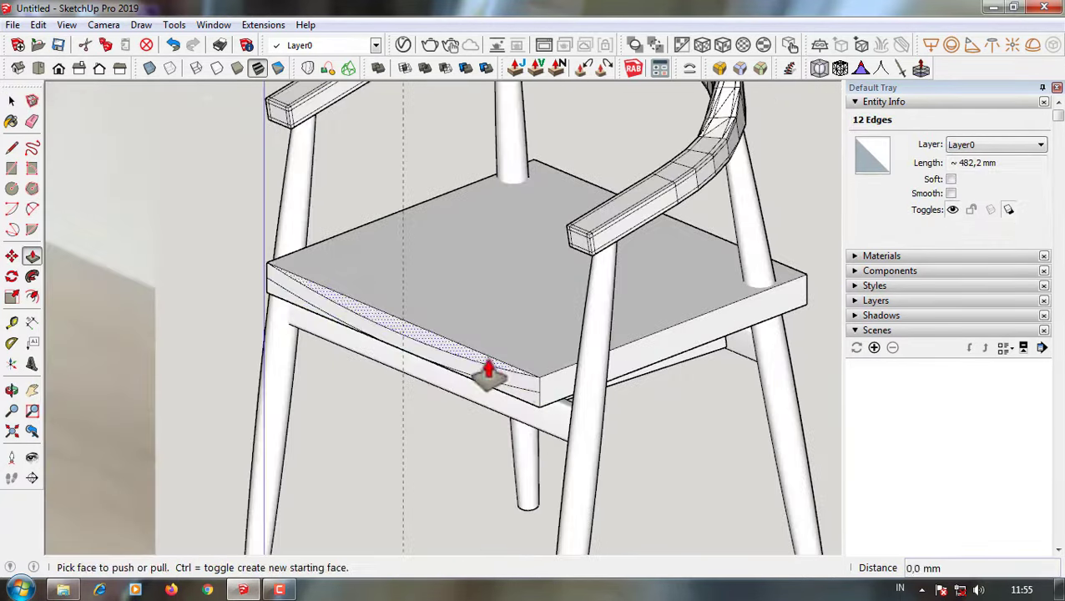
double_click(488, 371)
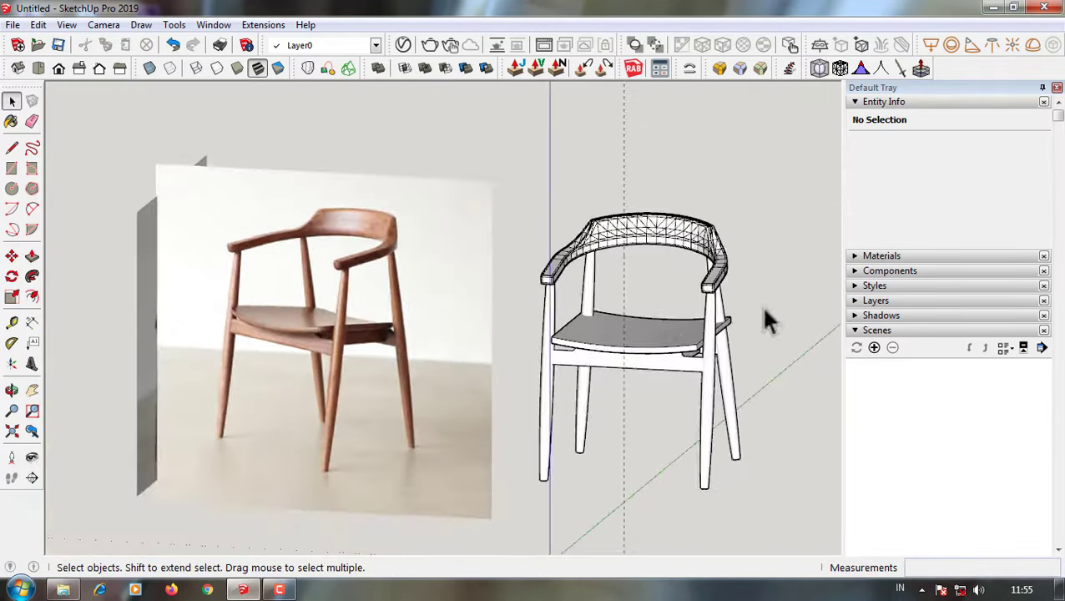
middle_click_drag(768, 321, 792, 362)
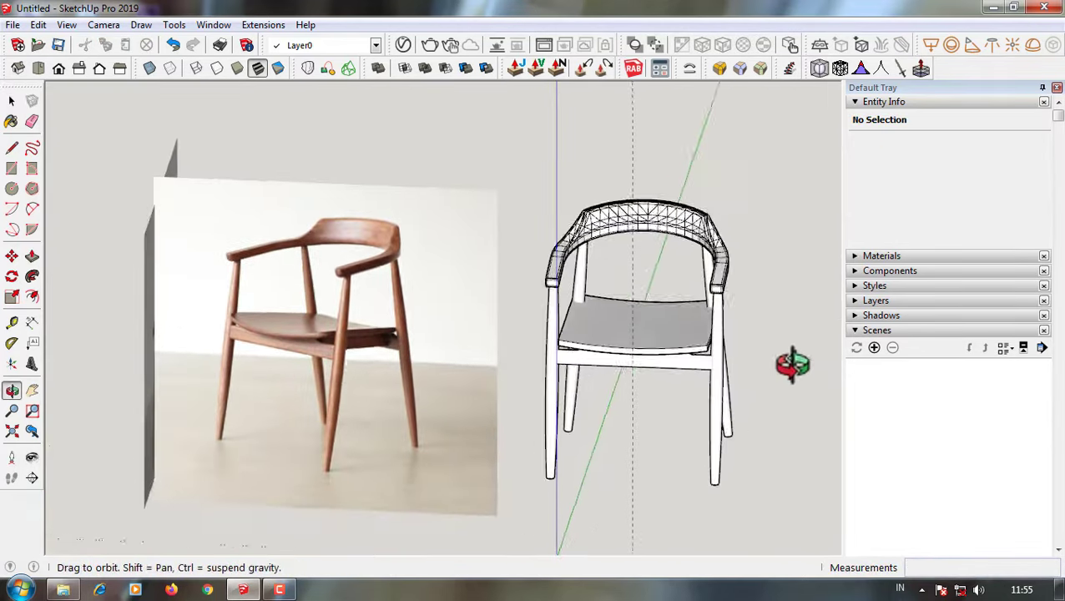
scroll(345, 356, "up", 5)
scroll(400, 333, "down", 4)
middle_click_drag(399, 333, 438, 254)
scroll(433, 333, "up", 5)
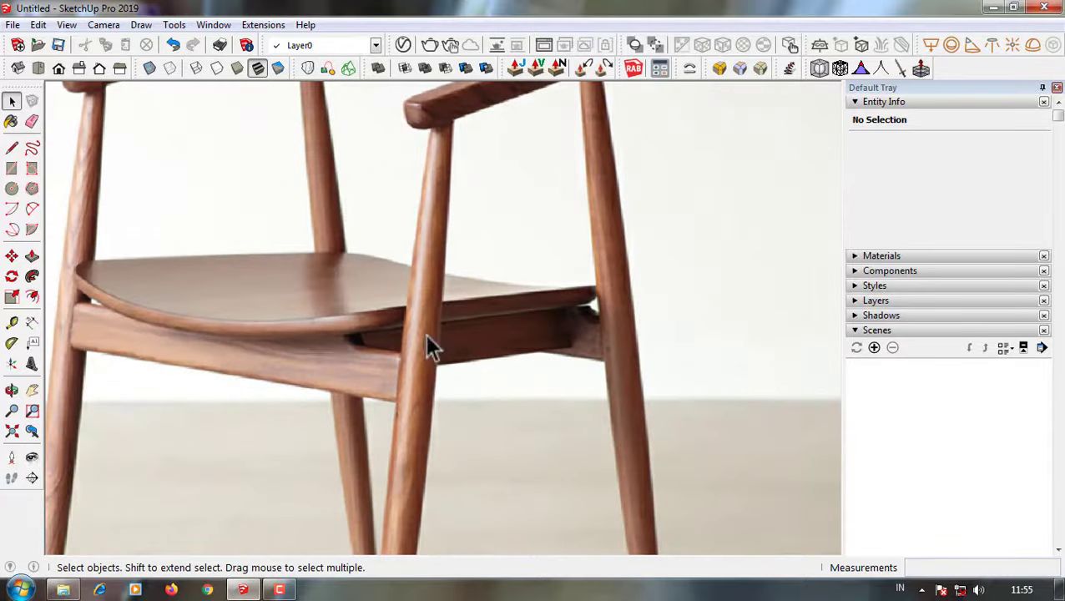
scroll(308, 368, "down", 5)
mouse_move(309, 367)
middle_mouse_down()
mouse_move(432, 286)
mouse_move(570, 267)
middle_mouse_up()
- Check the dished seat in Front view and select its curved top surface
left_click(66, 68)
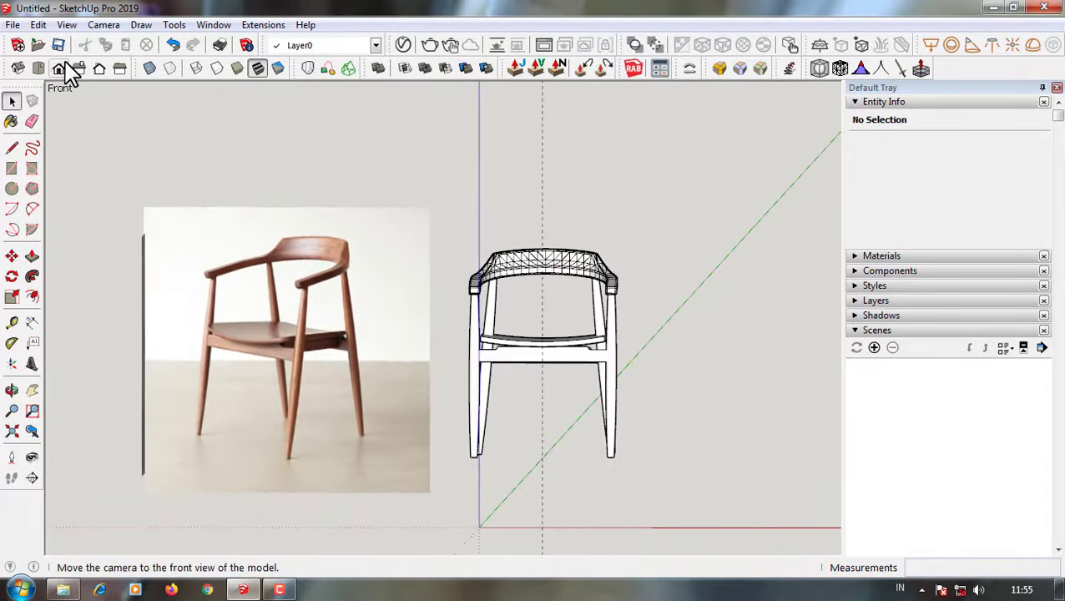
scroll(684, 337, "up", 3)
scroll(417, 417, "up", 2)
mouse_move(179, 546)
middle_mouse_down()
mouse_move(645, 304)
mouse_move(636, 294)
middle_mouse_up()
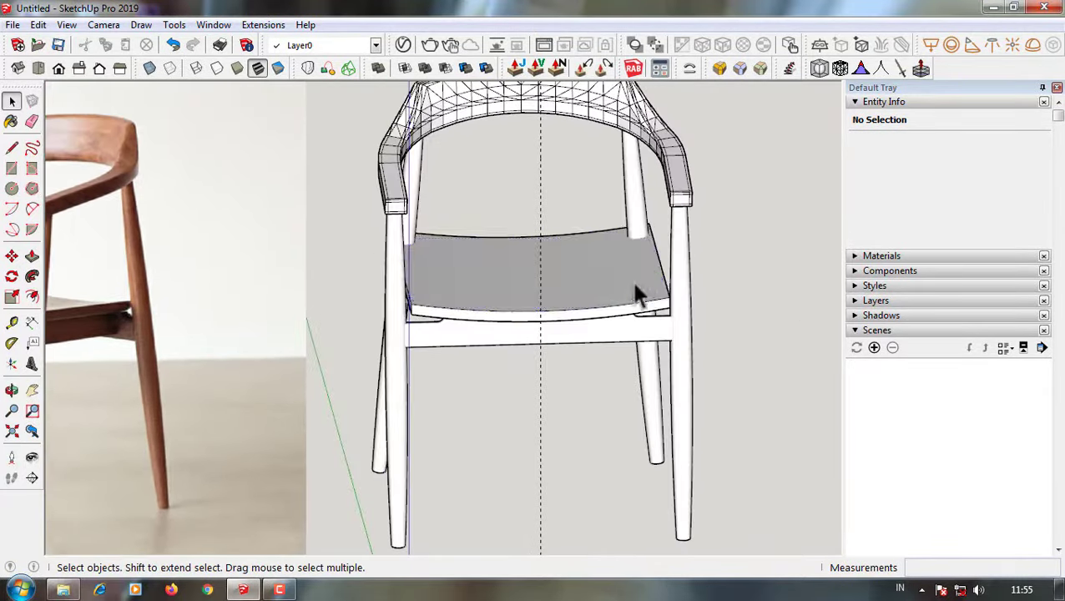
left_click(637, 295)
scroll(630, 317, "up", 3)
middle_click_drag(625, 333, 672, 230)
scroll(673, 230, "down", 3)
scroll(639, 263, "up", 3)
- Shrink the seat's top face with the Scale tool
scroll(638, 263, "down", 3)
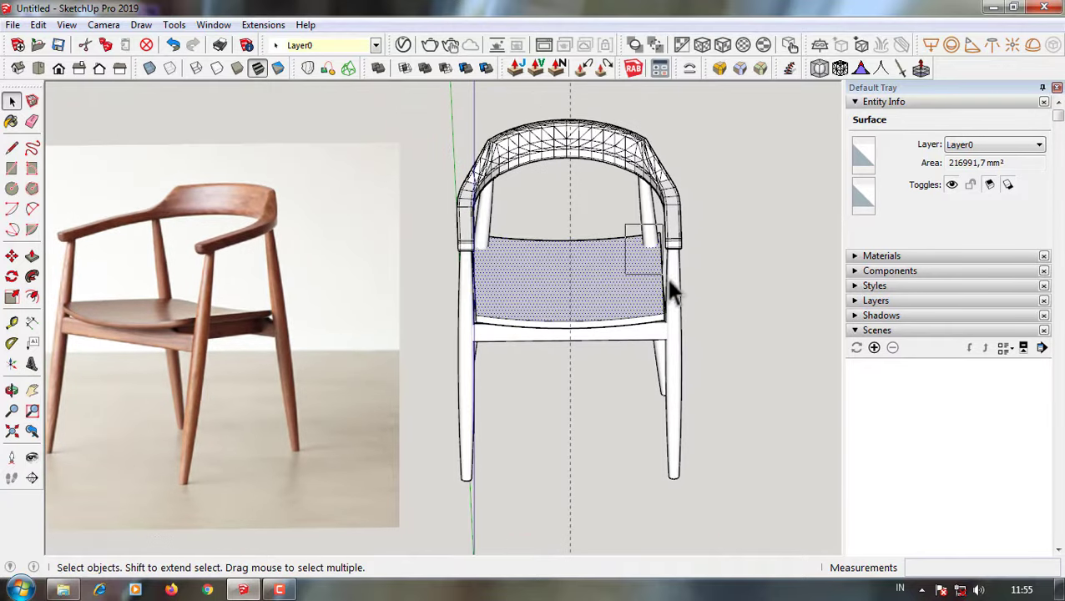
left_click(670, 290)
scroll(578, 264, "up", 3)
middle_click_drag(577, 263, 210, 355)
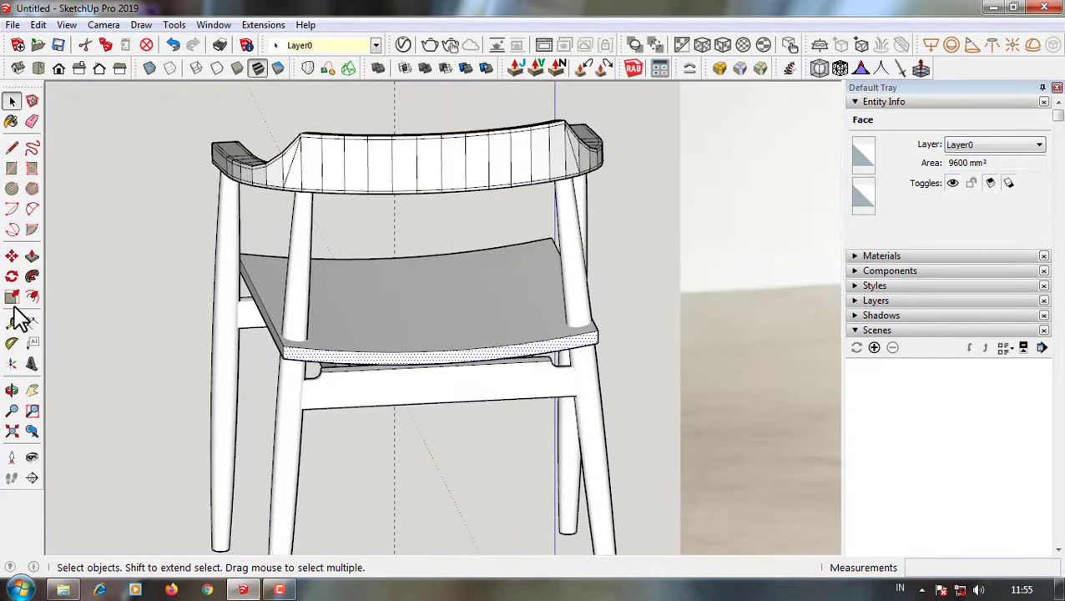
left_click(12, 296)
scroll(279, 356, "up", 3)
mouse_move(334, 350)
middle_mouse_down()
mouse_move(254, 380)
mouse_move(380, 344)
mouse_move(517, 334)
middle_mouse_up()
- Check the scaled seat from the Front and Top views
left_click(59, 69)
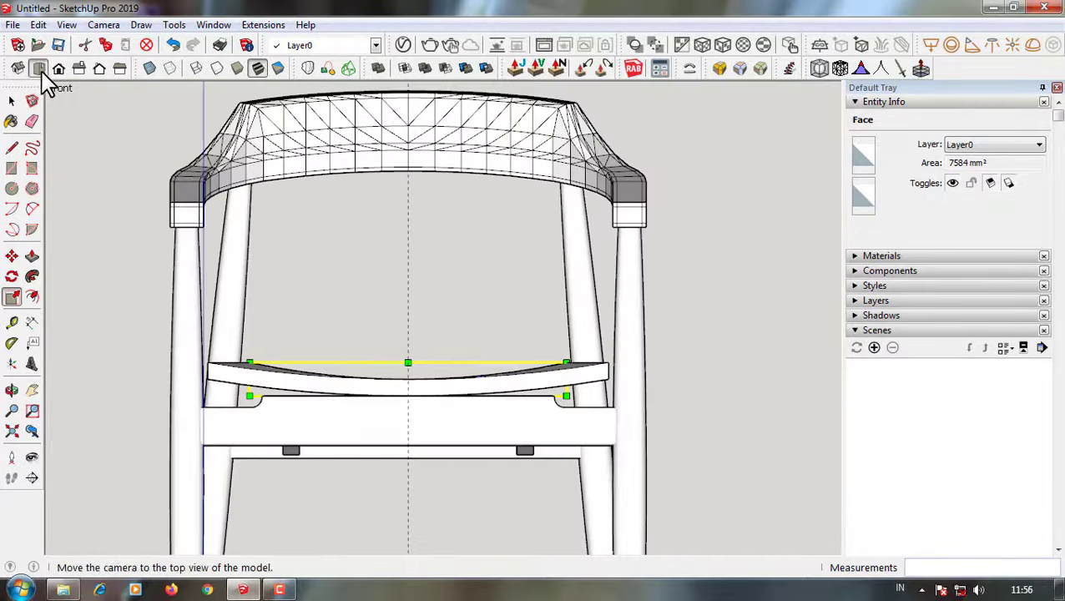
left_click(38, 68)
mouse_move(488, 238)
middle_mouse_down()
mouse_move(523, 327)
mouse_move(559, 143)
mouse_move(501, 125)
middle_mouse_up()
left_click(59, 69)
scroll(457, 367, "up", 3)
scroll(363, 289, "up", 1)
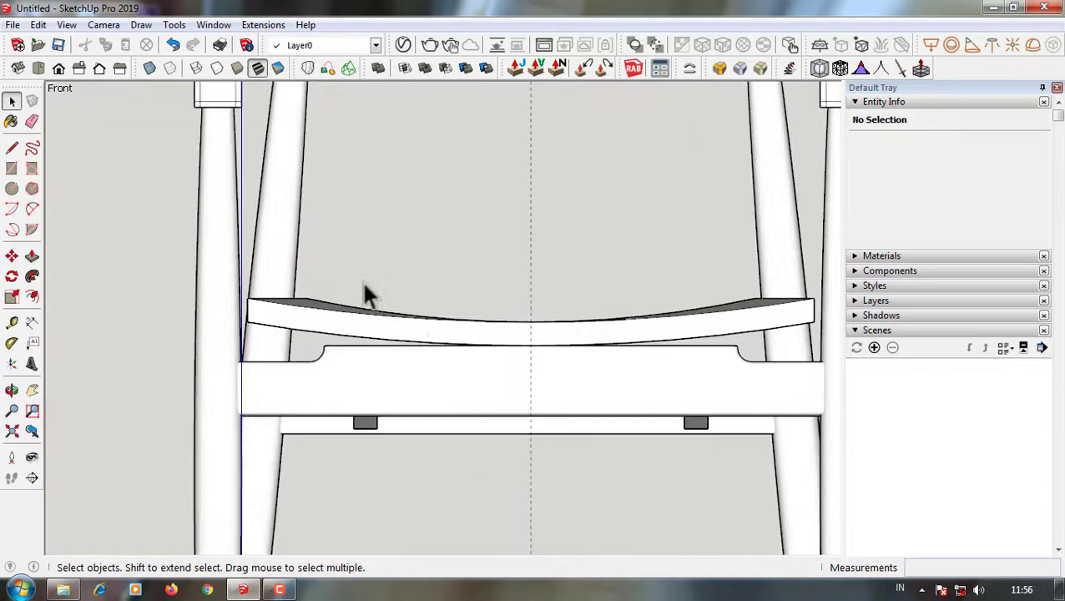
scroll(275, 278, "down", 1)
scroll(428, 487, "down", 2)
scroll(325, 547, "down", 2)
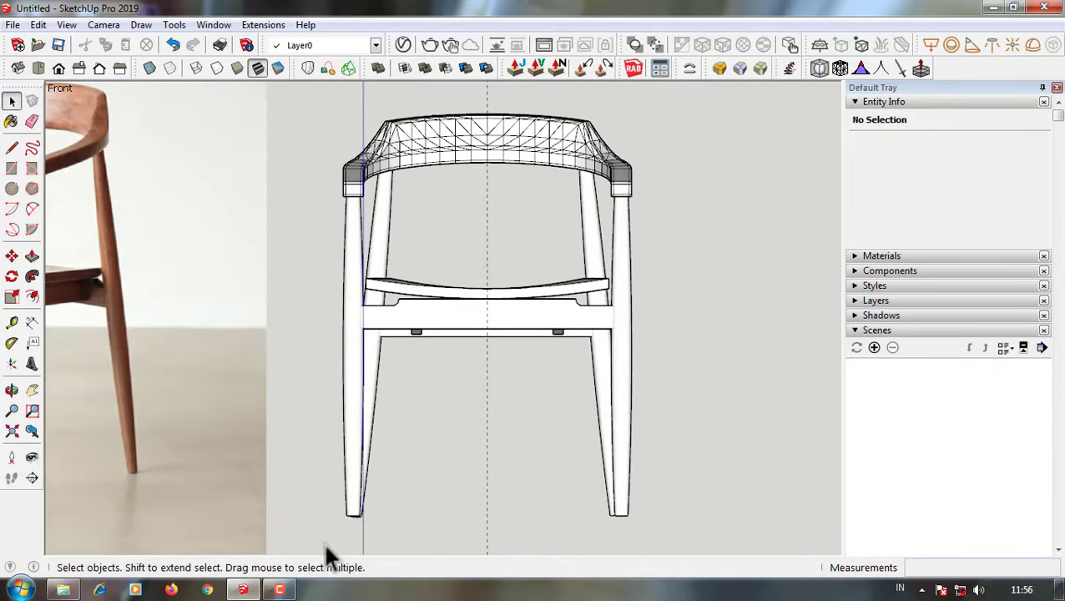
- Select a chair leg, then the backrest and leg groups in a tilted view
left_click(399, 253)
mouse_move(456, 261)
middle_mouse_down()
mouse_move(599, 302)
mouse_move(329, 255)
middle_mouse_up()
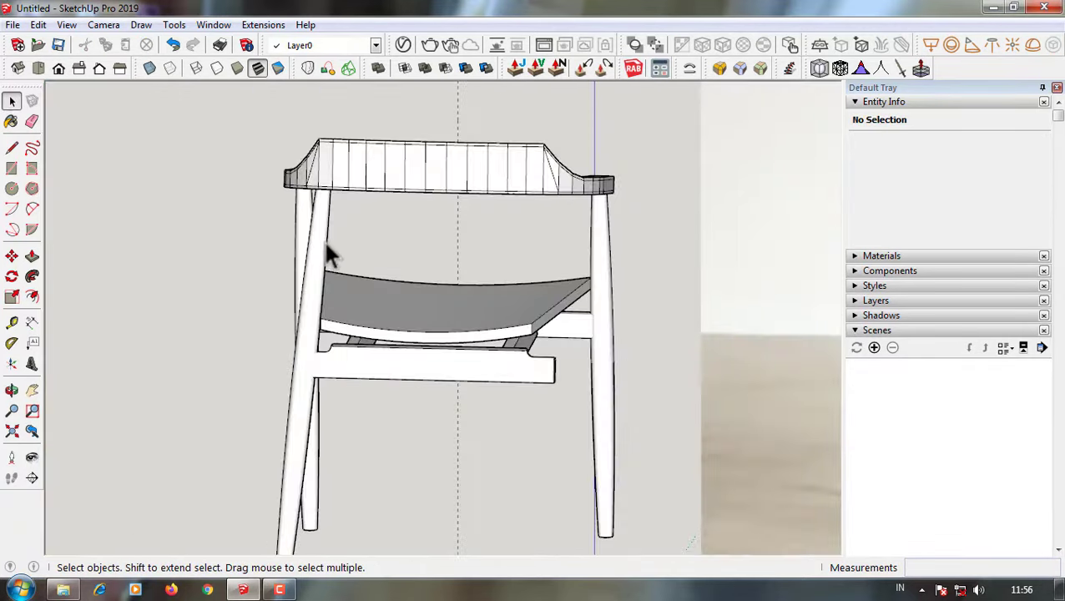
scroll(330, 254, "down", 2)
left_click(340, 160)
- Copy the backrest and leg groups to the left of the chair
key("m")
left_click_drag(340, 161, 173, 162, "ctrl")
right_click(173, 162)
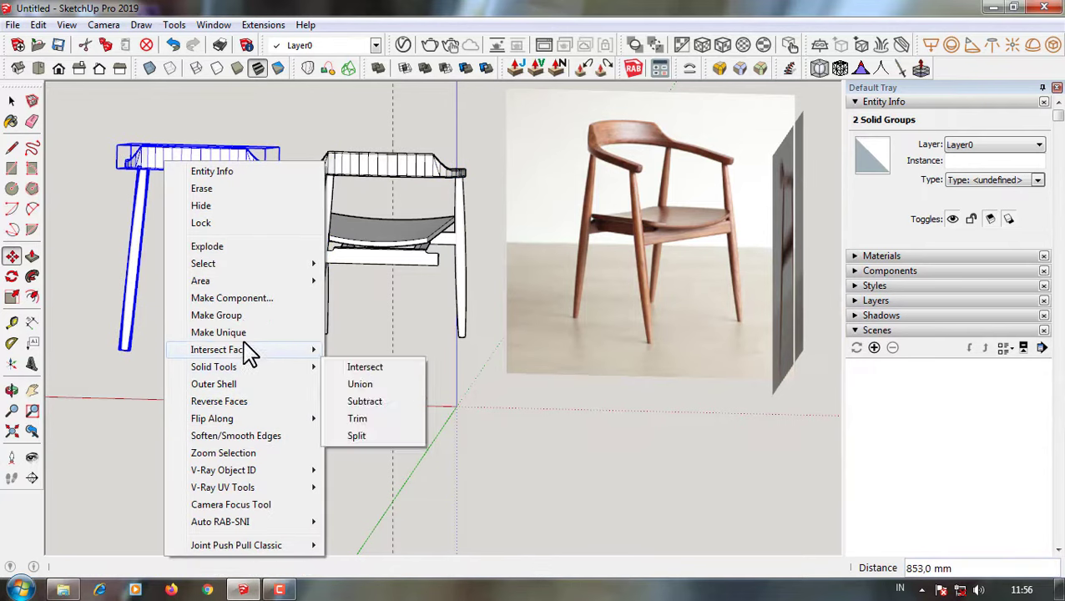
key("Escape")
- Move the copied leg under the backrest's corner, then show the chair in Top view
scroll(197, 275, "up", 3)
key("space")
left_click(202, 178, "shift")
key("m")
scroll(124, 143, "up", 2)
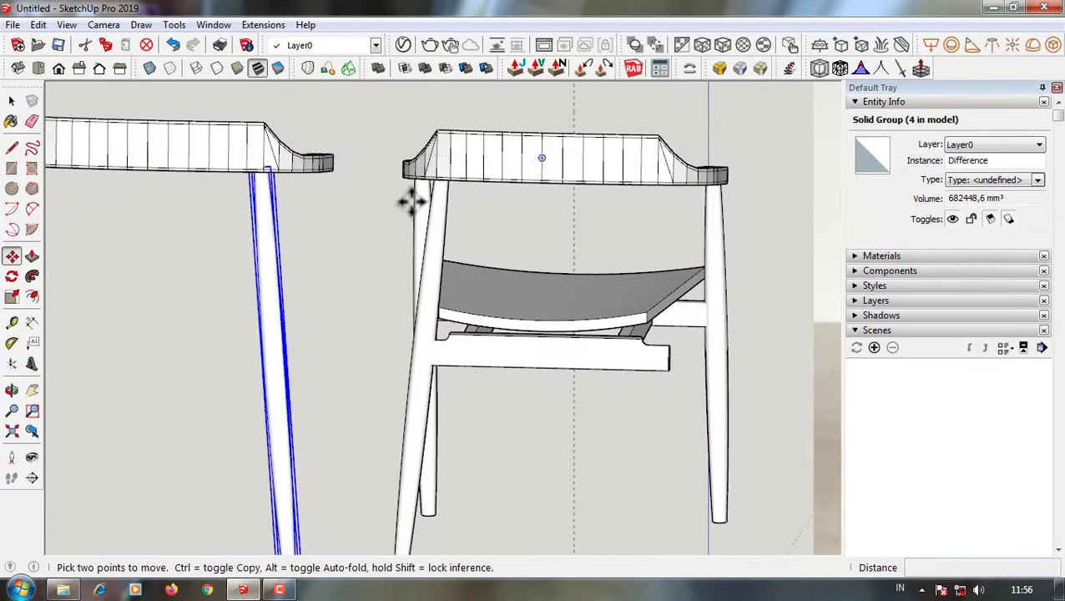
scroll(316, 67, "up", 2)
scroll(305, 126, "up", 3)
left_click(302, 126)
scroll(295, 123, "up", 1)
scroll(131, 202, "down", 5)
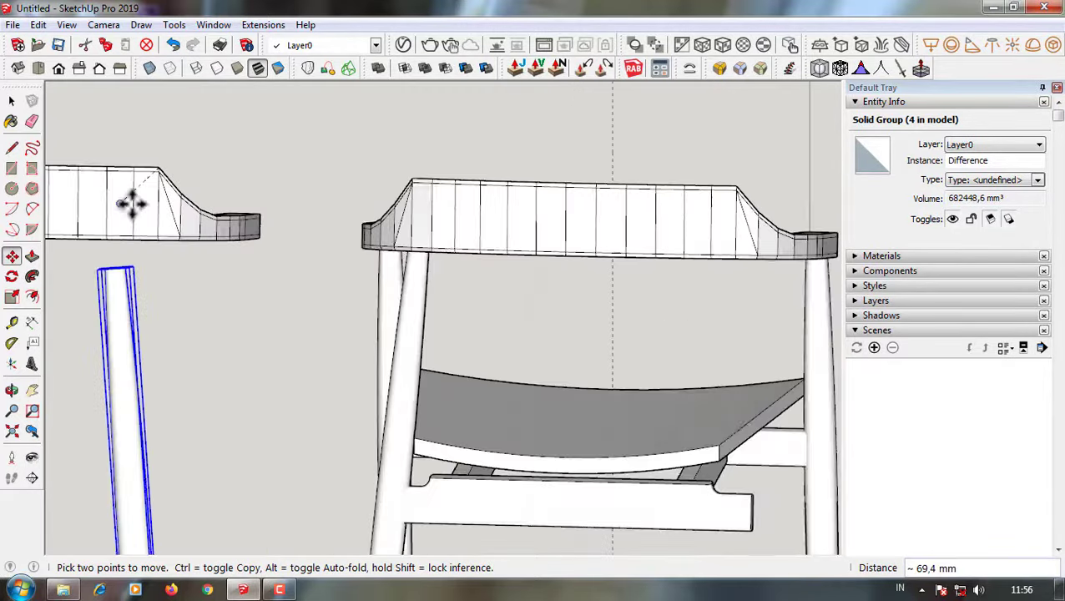
scroll(646, 171, "up", 3)
left_click(647, 171)
scroll(646, 171, "down", 3)
left_click(37, 69)
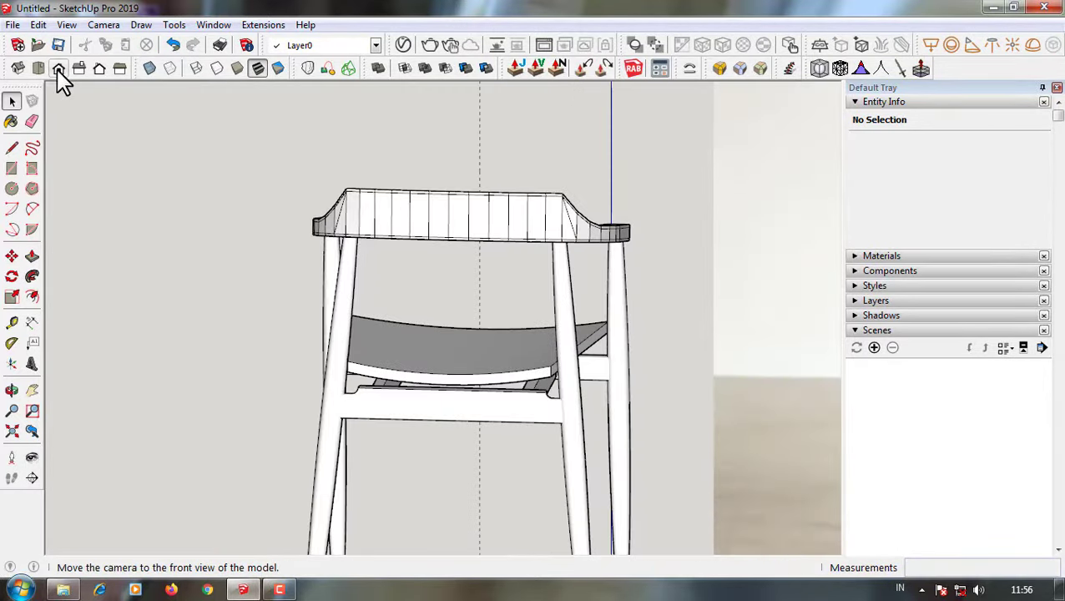
left_click(38, 69)
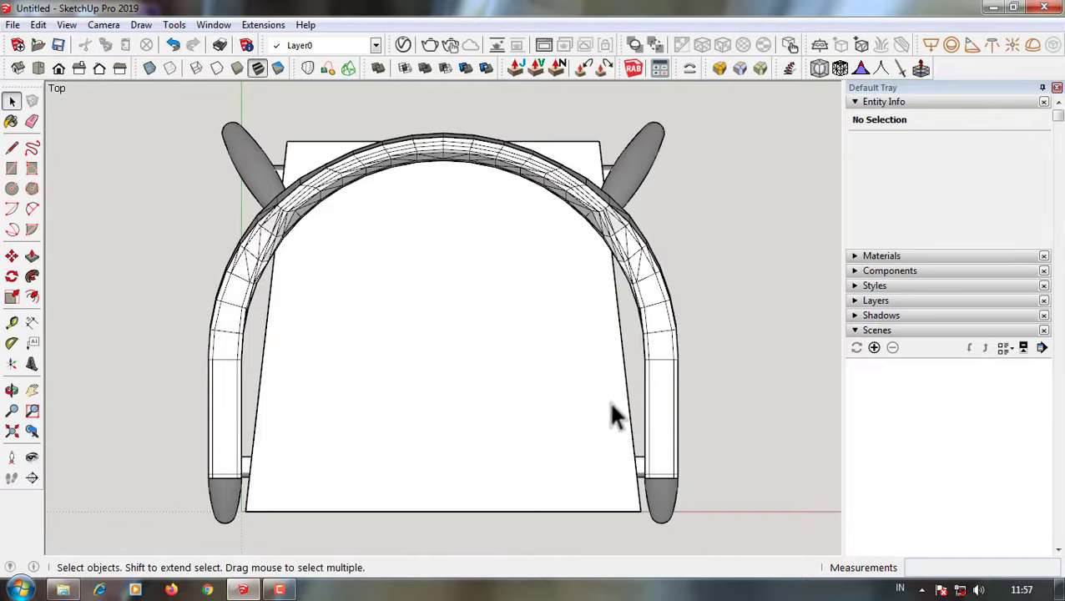
- Orbit to an angled close-up of the chair and select the seat
mouse_move(612, 407)
middle_mouse_down()
mouse_move(425, 321)
mouse_move(411, 431)
middle_mouse_up()
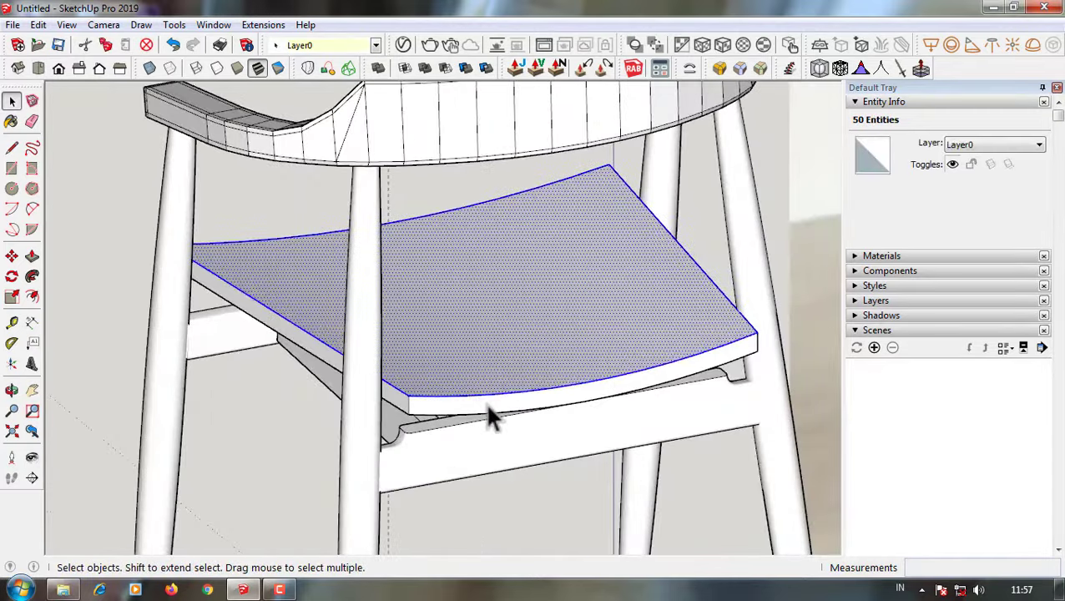
mouse_move(488, 410)
middle_mouse_down()
mouse_move(642, 238)
mouse_move(584, 250)
middle_mouse_up()
scroll(742, 261, "down", 5)
scroll(399, 337, "up", 5)
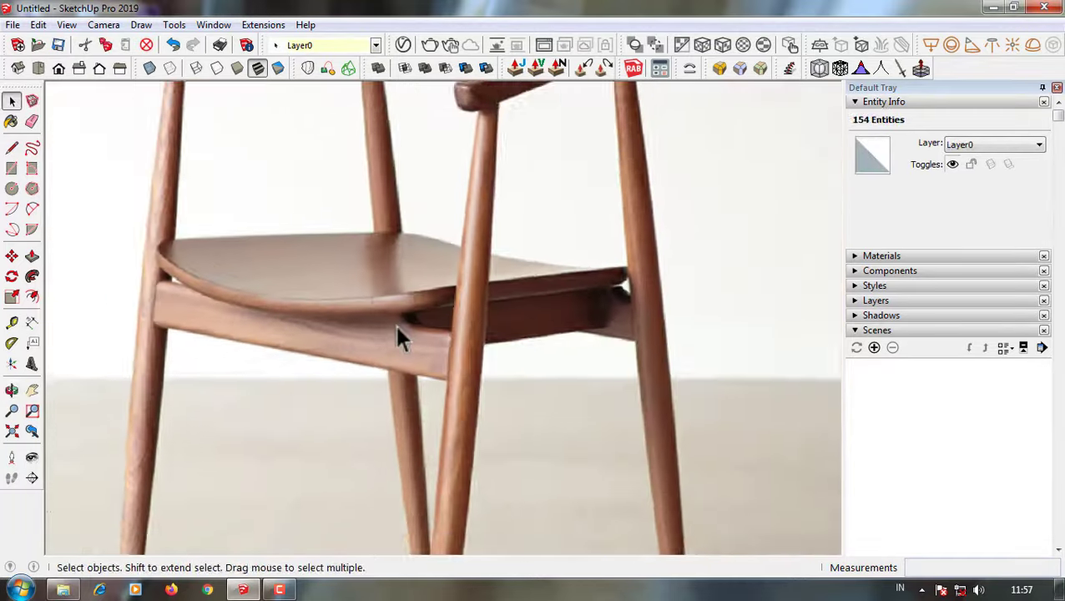
scroll(366, 316, "down", 5)
scroll(425, 284, "up", 4)
right_click(425, 284)
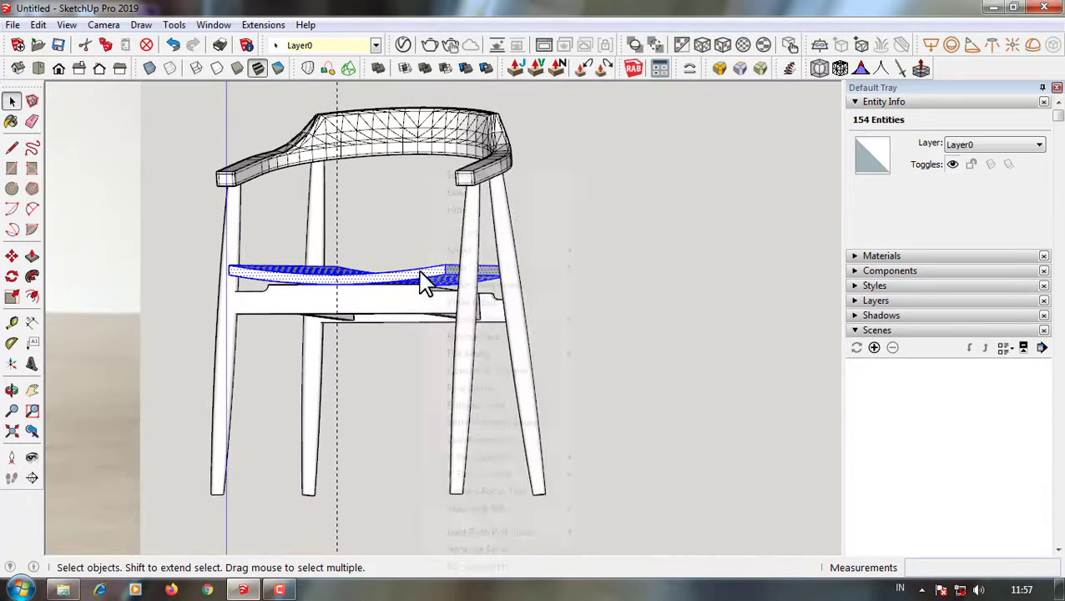
left_click(434, 317)
middle_click_drag(434, 316, 776, 251)
- Select the whole chair from Top view and fit it into the window
left_click(38, 69)
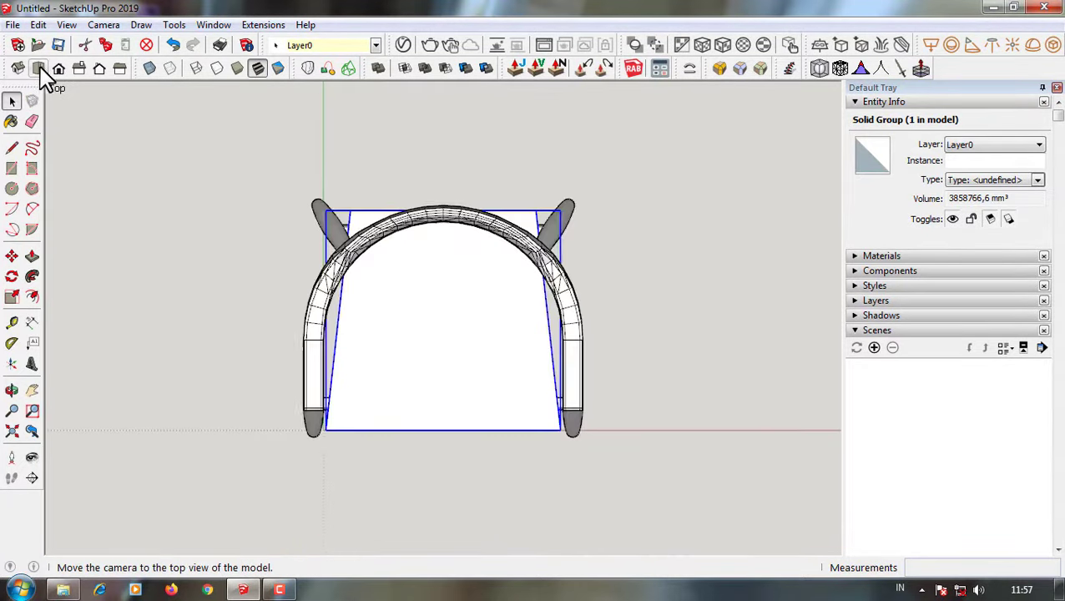
key("ctrl+a")
scroll(837, 513, "down", 1)
scroll(943, 488, "down", 3)
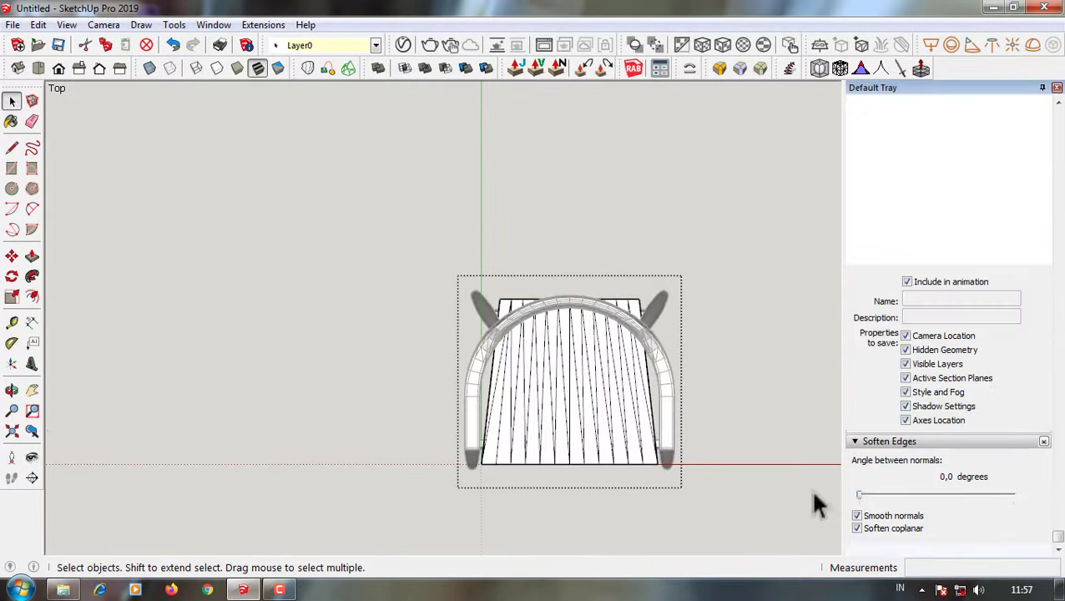
scroll(584, 447, "up", 2)
middle_click_drag(618, 442, 582, 381)
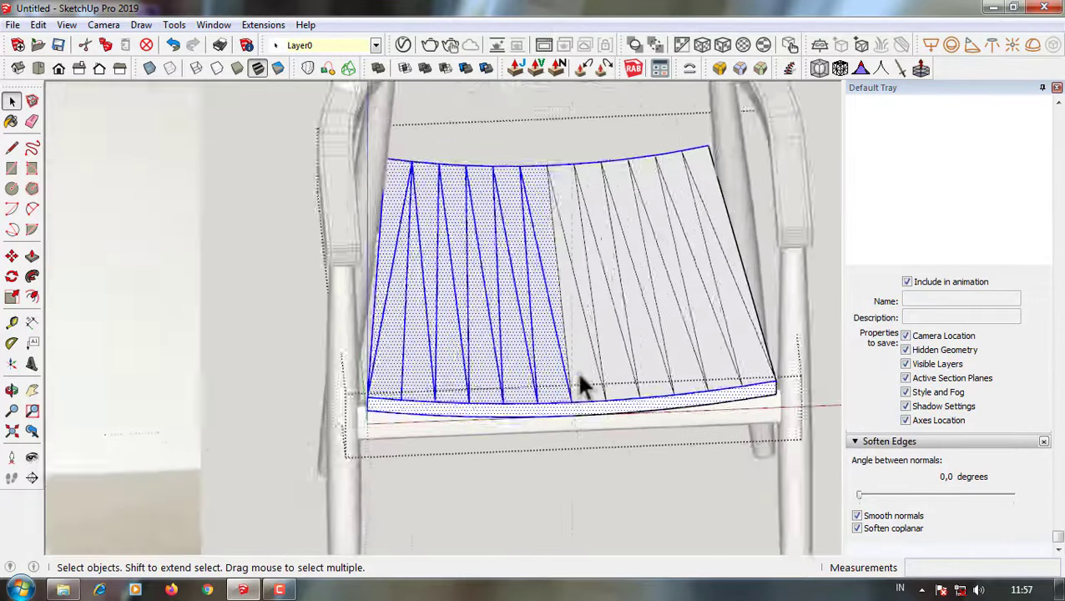
key("l")
left_click(575, 423)
scroll(575, 423, "up", 3)
scroll(701, 238, "down", 3)
scroll(567, 413, "up", 4)
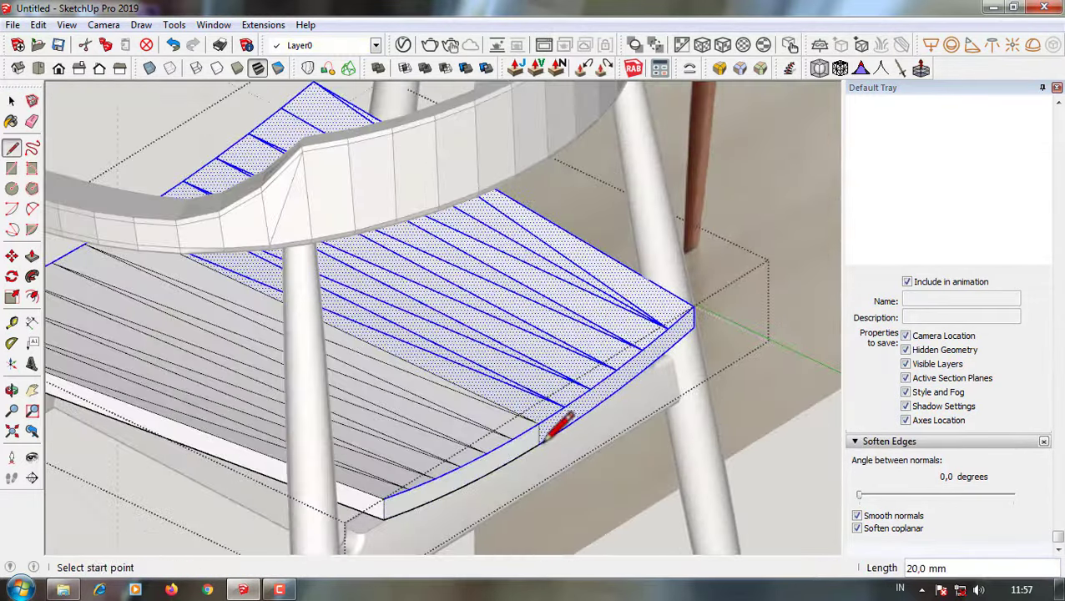
key("space")
key("shift+z")
left_click(40, 72)
- Orbit close to the seat edge and select the seat board
middle_click_drag(468, 327, 756, 53)
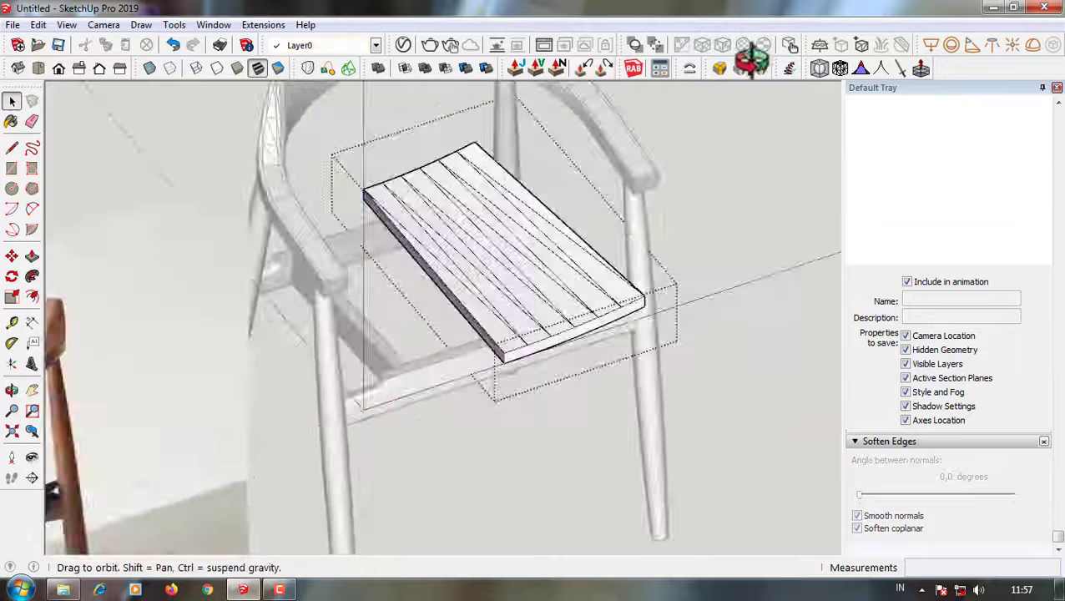
scroll(552, 305, "up", 5)
middle_click_drag(552, 305, 459, 143)
right_click(405, 187)
mouse_move(452, 316)
middle_mouse_down()
mouse_move(470, 138)
mouse_move(558, 286)
middle_mouse_up()
left_click(558, 286)
scroll(575, 404, "down", 3)
scroll(609, 355, "up", 4)
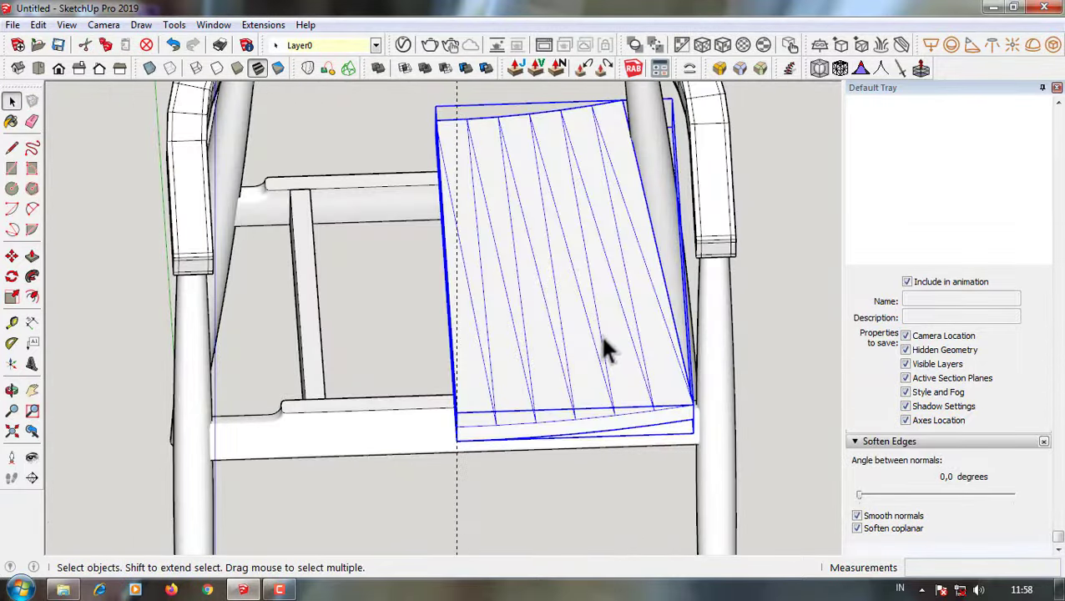
middle_click_drag(602, 337, 668, 302)
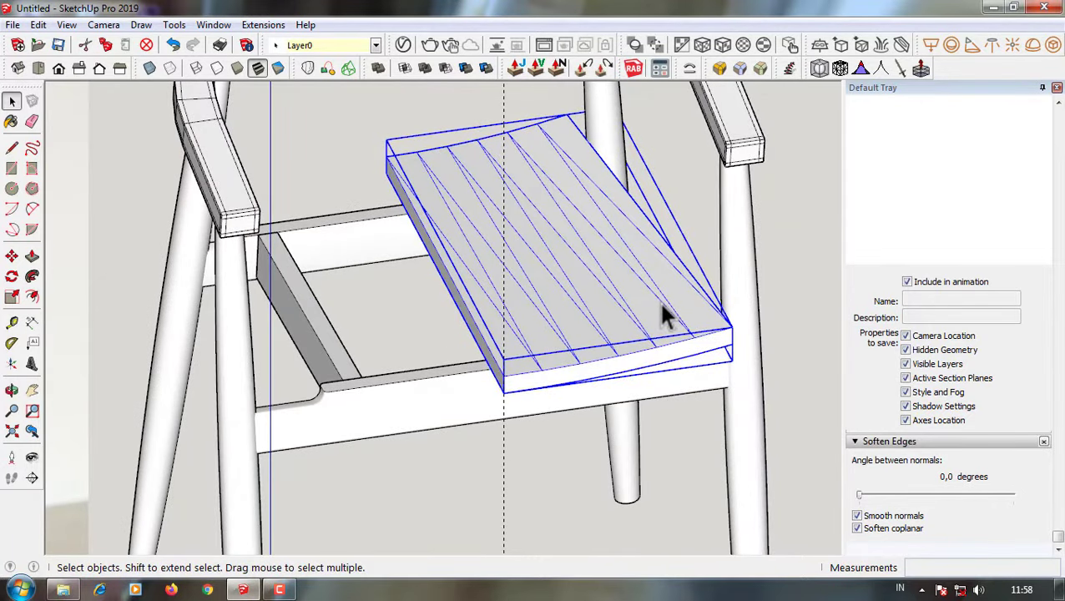
- Add the chair's frame to the selection in Top view and hide it, leaving the seat board
key("F2")
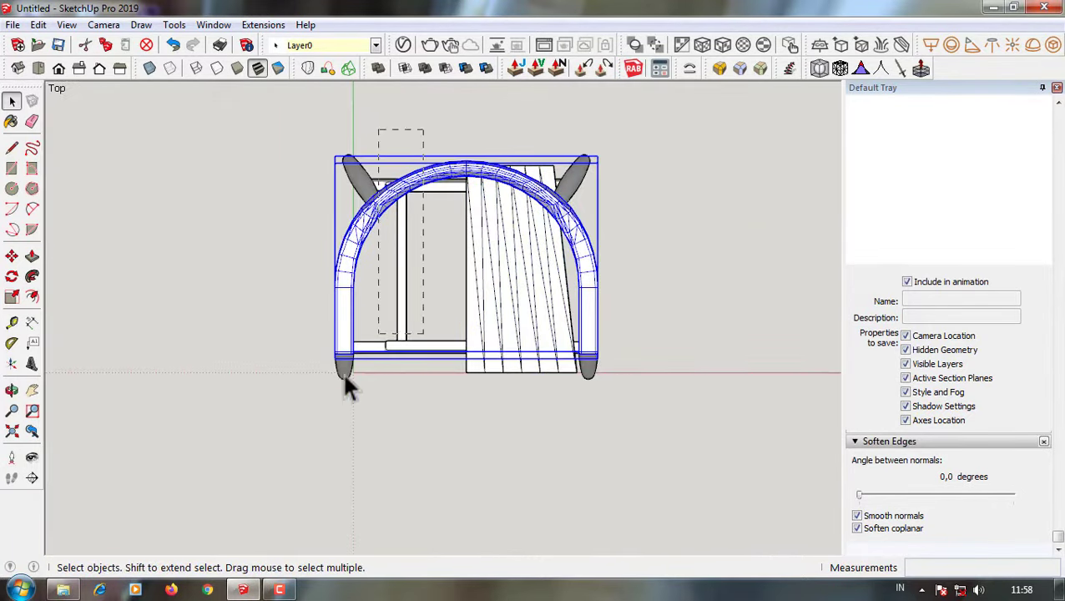
left_click(342, 372, "shift")
right_click(570, 224)
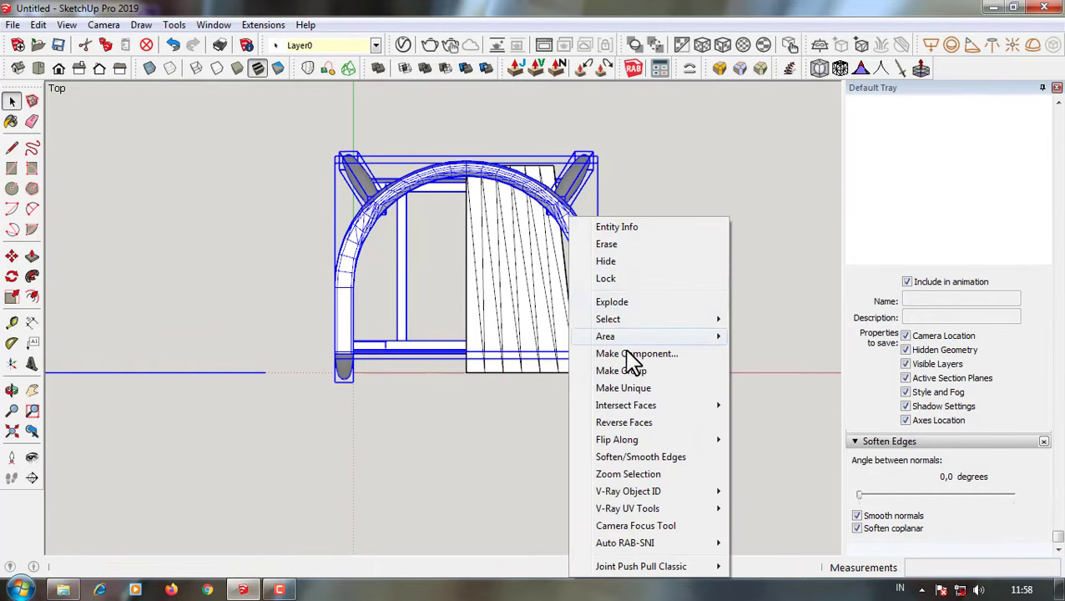
left_click(278, 125)
right_click(582, 221)
right_click(583, 274)
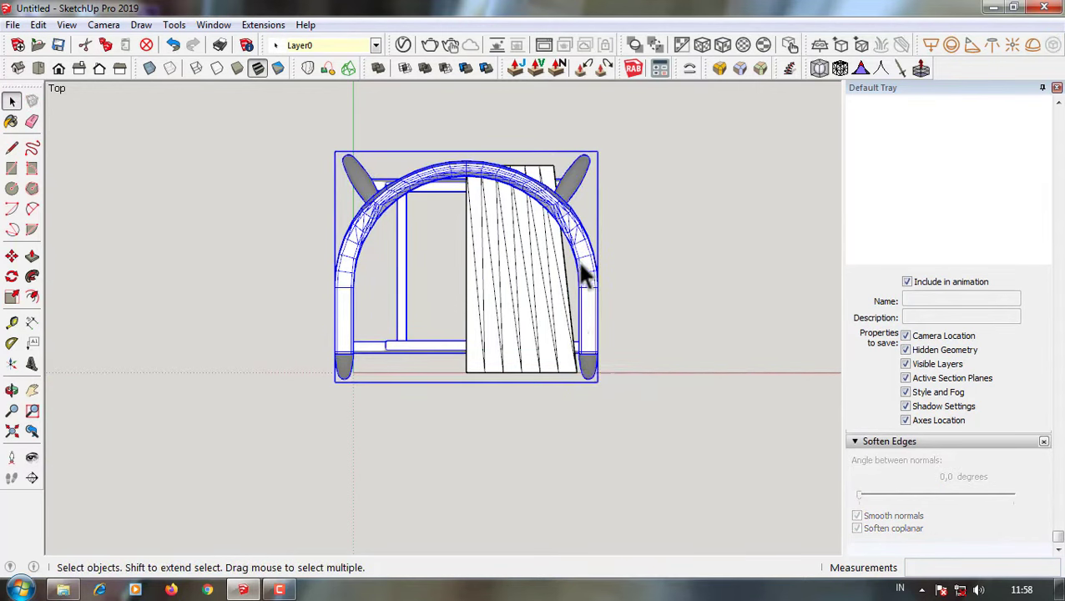
left_click(618, 289)
scroll(594, 387, "up", 5)
middle_click_drag(570, 357, 563, 409)
- Draw lines across the seat board's front edge to begin the sloped strip
key("l")
left_click(535, 364)
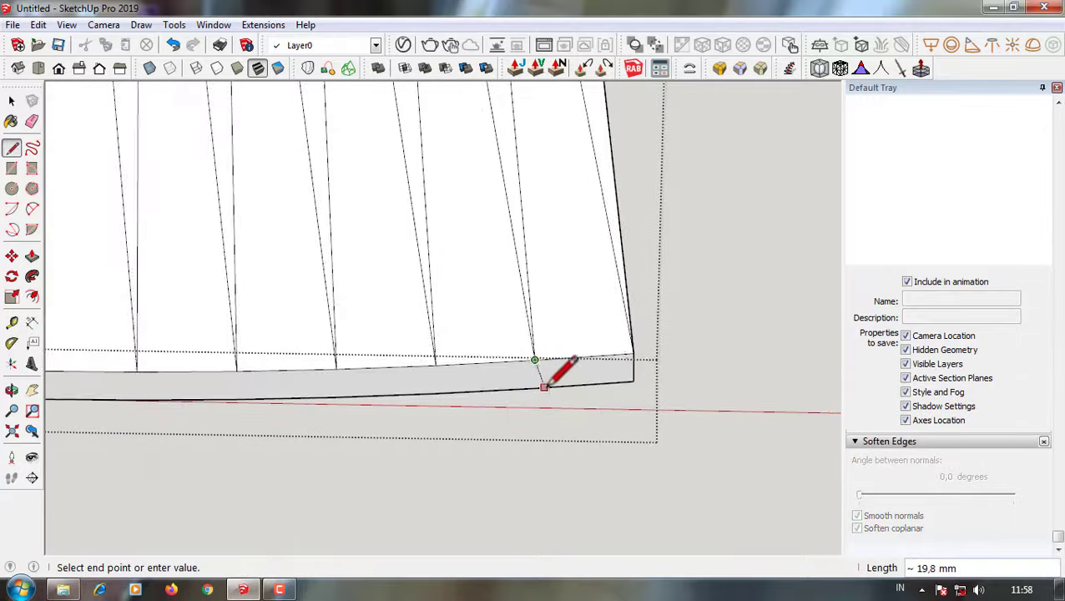
scroll(551, 373, "up", 3)
middle_click_drag(561, 306, 509, 141)
left_click(398, 115)
mouse_move(398, 115)
middle_mouse_down()
mouse_move(308, 167)
mouse_move(340, 280)
mouse_move(444, 456)
mouse_move(373, 468)
middle_mouse_up()
left_click(352, 171)
left_click(340, 281)
- Move a corner vertex of the board to angle off its front corner
key("m")
left_click(373, 468)
left_click(461, 415)
middle_click_drag(460, 415, 689, 316)
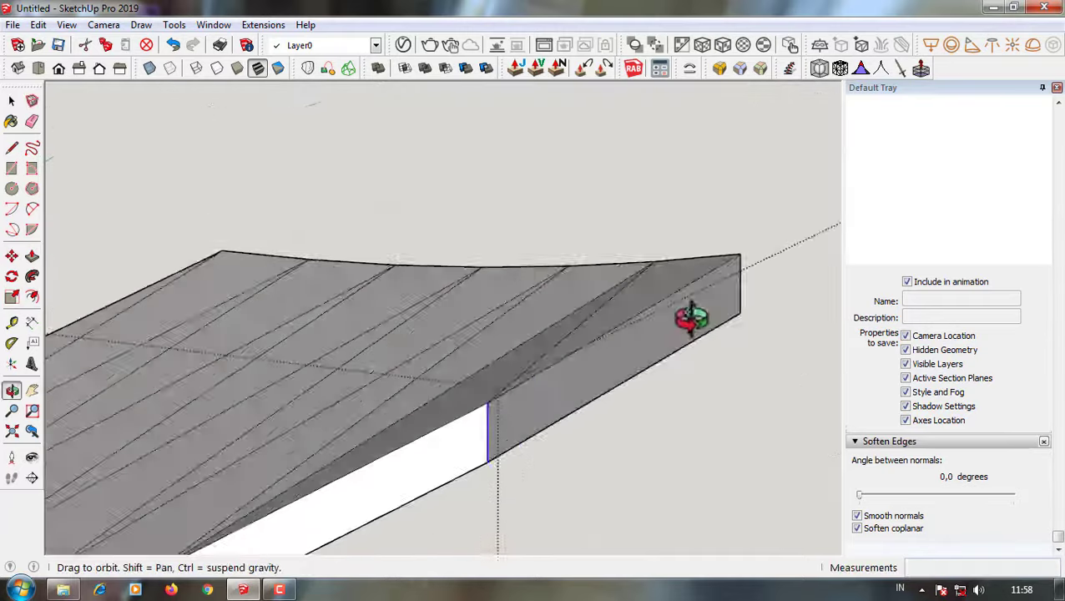
left_click(173, 45)
mouse_move(250, 334)
middle_mouse_down()
mouse_move(345, 492)
mouse_move(317, 436)
mouse_move(470, 316)
mouse_move(297, 392)
mouse_move(309, 423)
mouse_move(264, 329)
middle_mouse_up()
- Draw chamfer lines from the board's corner and the narrow strip's end
key("e")
key("l")
middle_click_drag(448, 328, 340, 409)
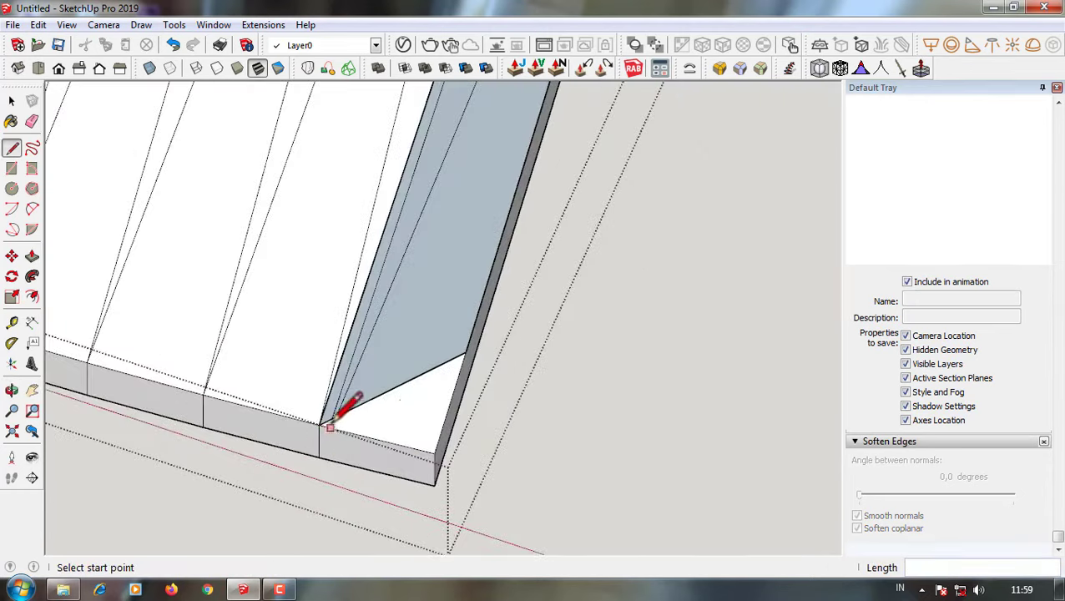
left_click(294, 425)
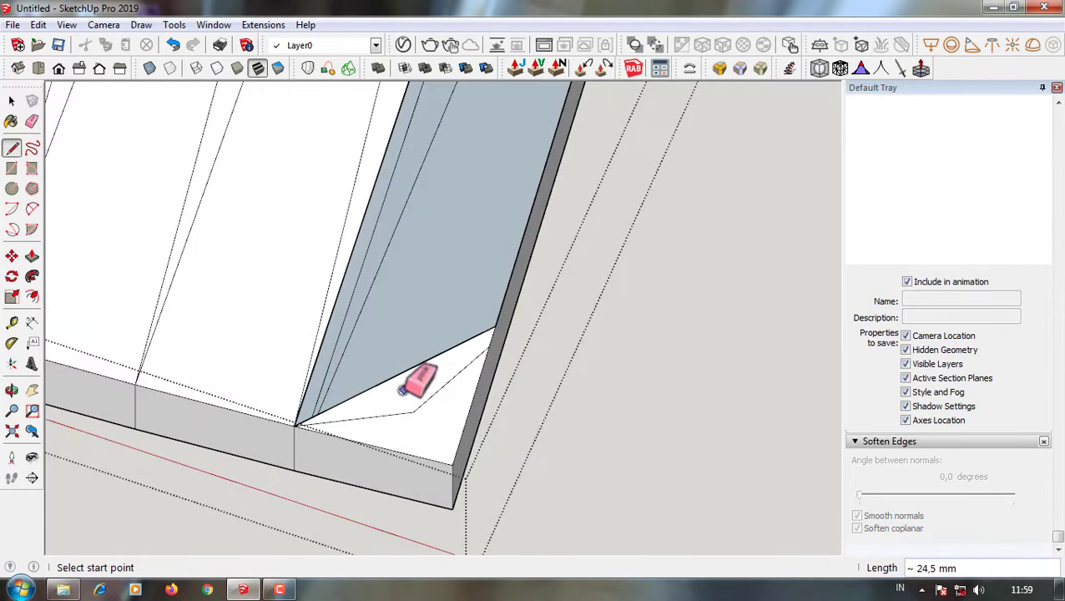
mouse_move(453, 461)
middle_mouse_down()
mouse_move(399, 403)
mouse_move(475, 360)
middle_mouse_up()
key("l")
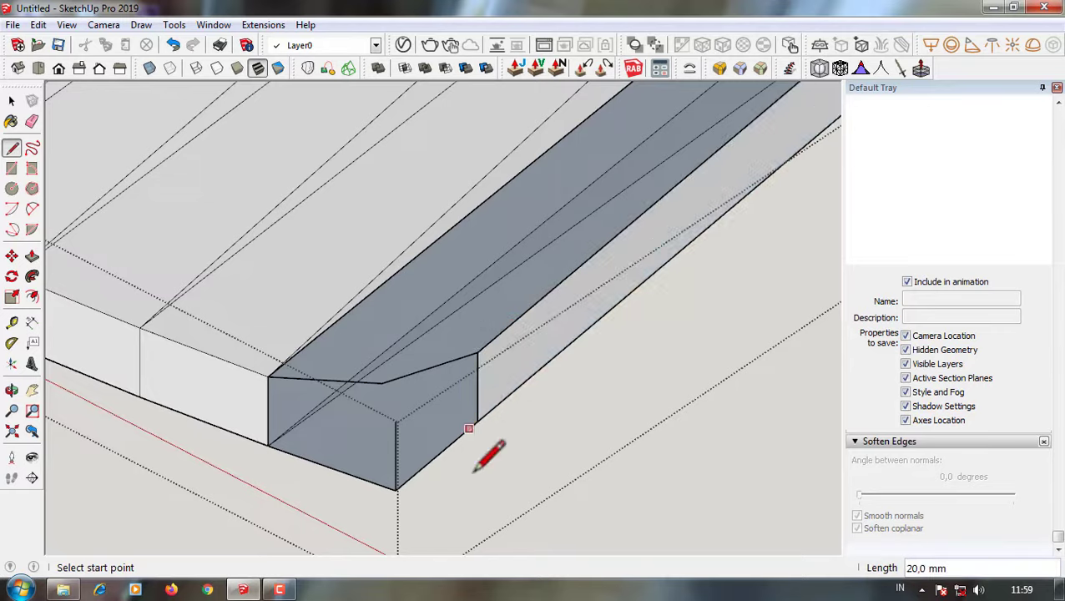
scroll(474, 470, "down", 5)
scroll(404, 463, "up", 5)
middle_click_drag(404, 463, 368, 468)
key("space")
left_click(411, 382)
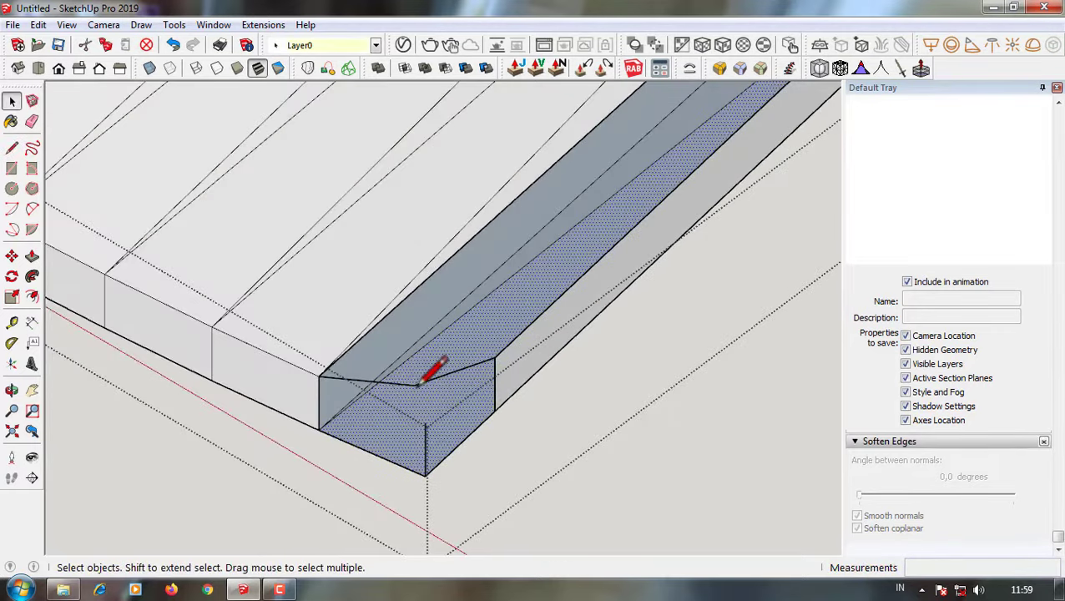
key("l")
left_click(416, 385)
- Clean up the board's end corner with the Eraser and Line tools
middle_click_drag(424, 468, 463, 456)
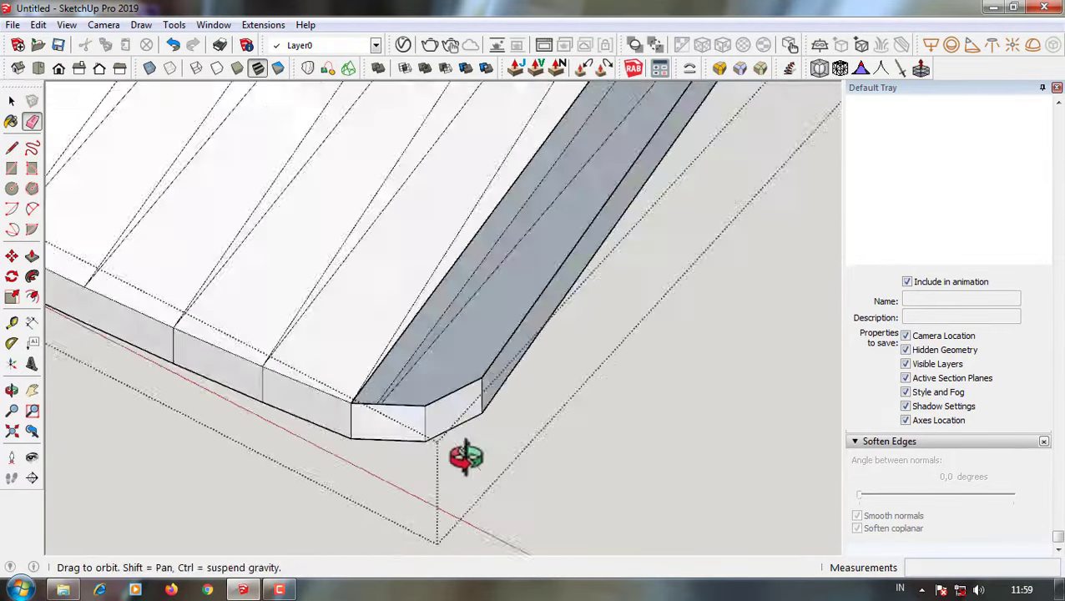
scroll(302, 387, "down", 5)
middle_click_drag(302, 387, 634, 238)
scroll(577, 152, "up", 5)
scroll(578, 167, "up", 3)
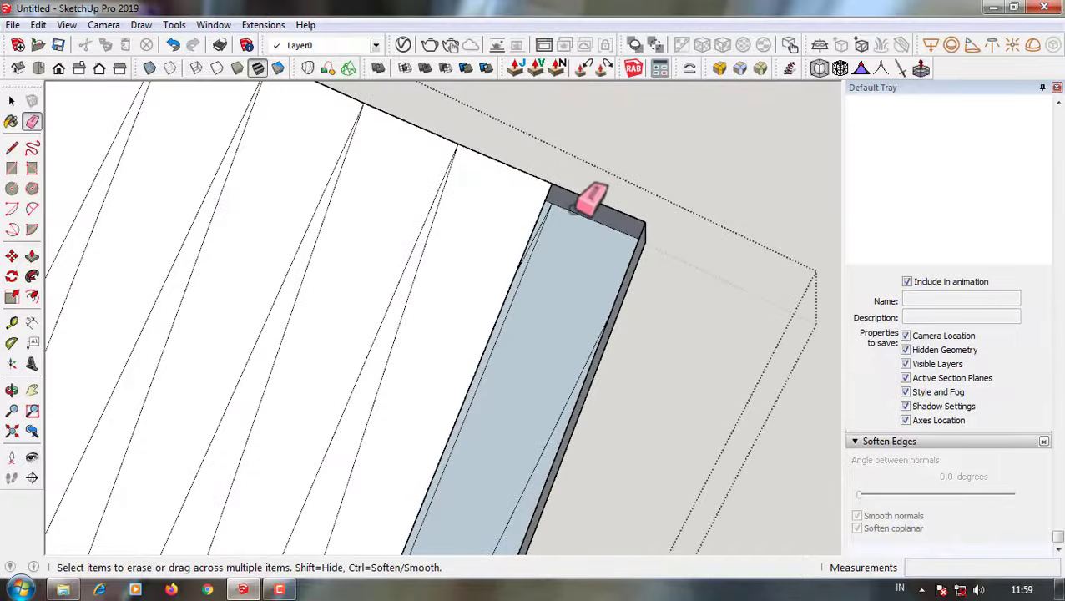
key("l")
mouse_move(601, 329)
middle_mouse_down()
mouse_move(589, 207)
mouse_move(620, 230)
mouse_move(620, 249)
mouse_move(644, 260)
middle_mouse_up()
scroll(624, 264, "up", 2)
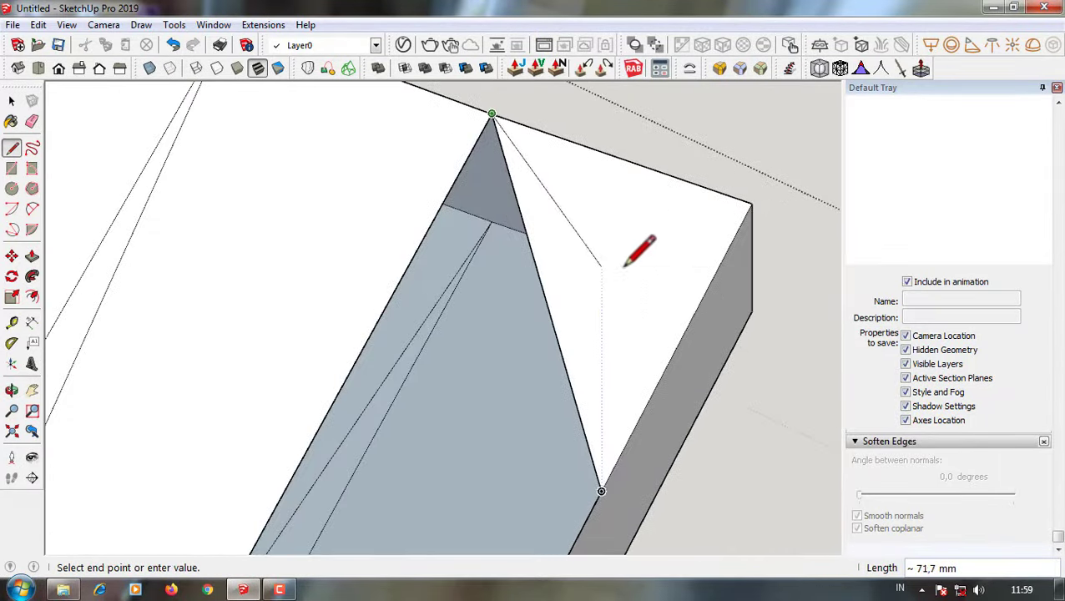
key("e")
mouse_move(582, 428)
middle_mouse_down()
mouse_move(647, 297)
mouse_move(692, 247)
mouse_move(576, 439)
middle_mouse_up()
key("l")
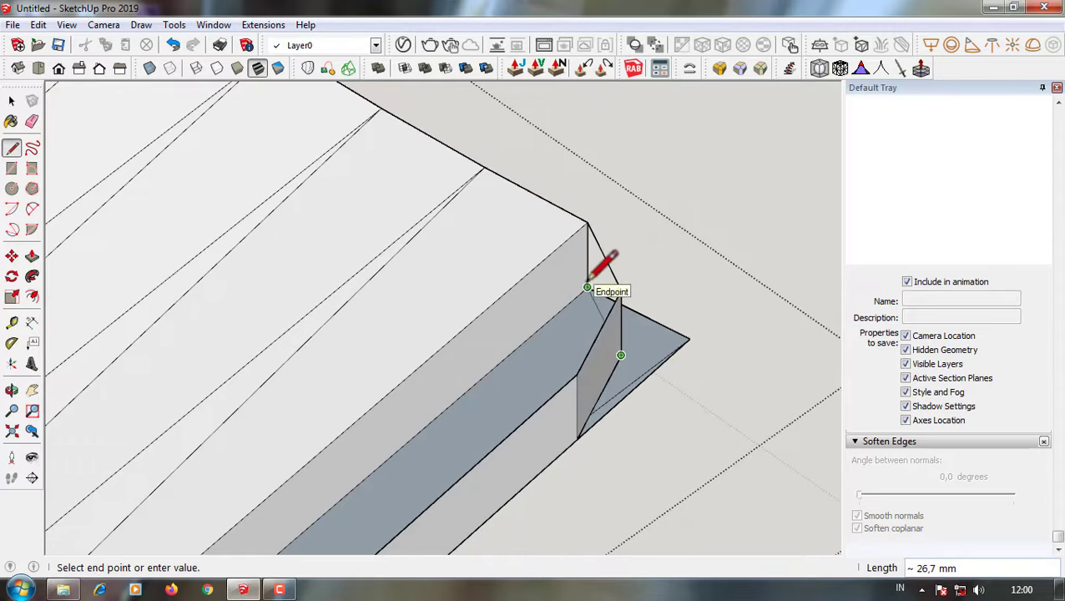
scroll(576, 250, "down", 3)
key("space")
- Draw a line along the sloped strip and check the board from below and above
mouse_move(542, 280)
middle_mouse_down()
mouse_move(309, 191)
mouse_move(546, 265)
mouse_move(525, 105)
middle_mouse_up()
key("l")
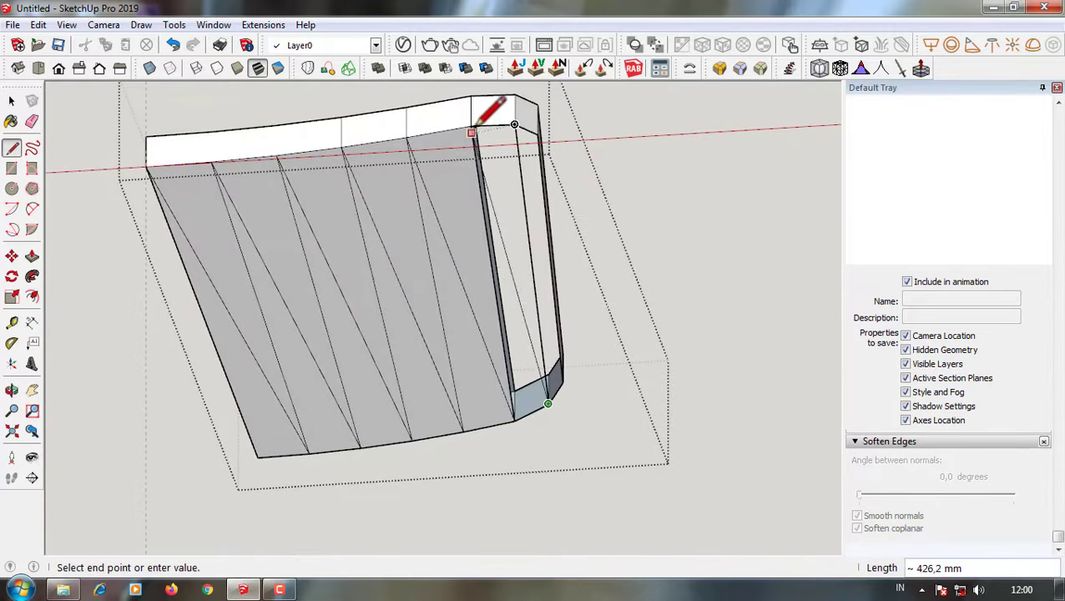
middle_click_drag(541, 181, 428, 451)
left_click(428, 451)
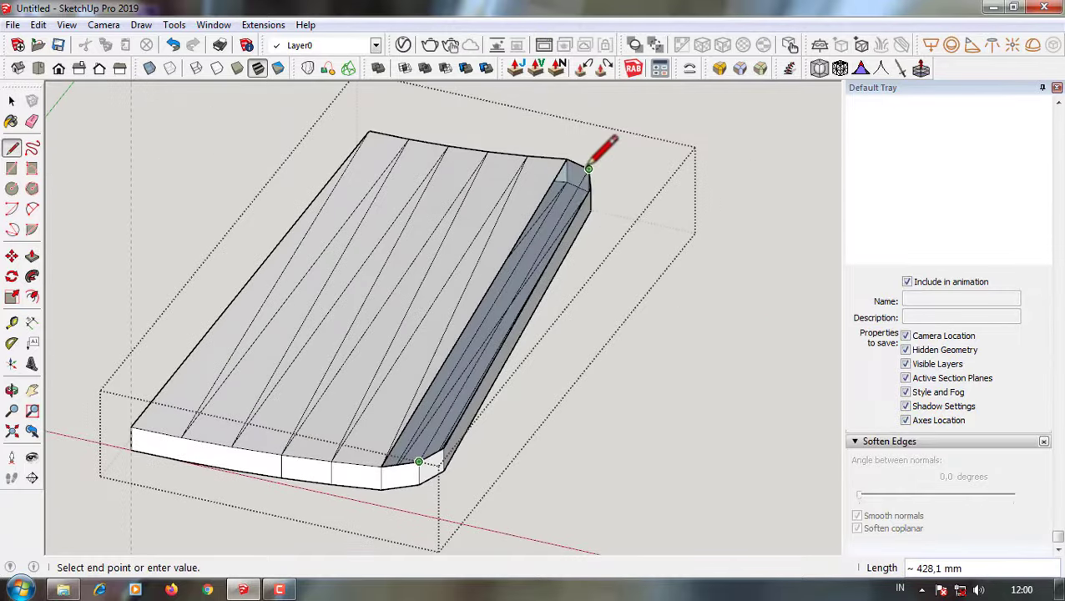
mouse_move(589, 148)
middle_mouse_down()
mouse_move(573, 252)
mouse_move(640, 141)
mouse_move(522, 214)
middle_mouse_up()
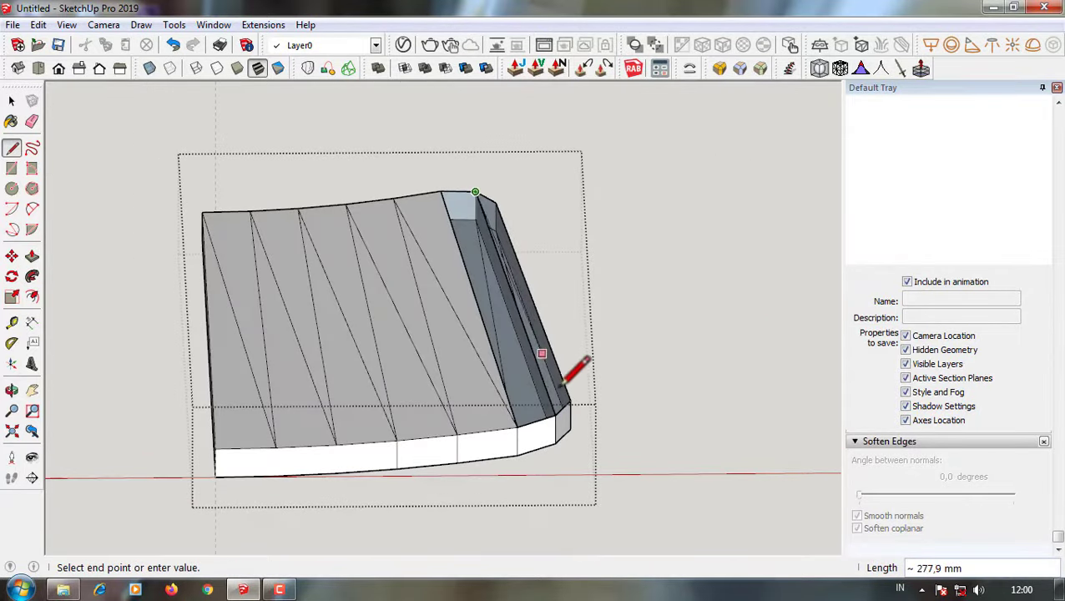
scroll(571, 412, "up", 3)
scroll(468, 173, "down", 3)
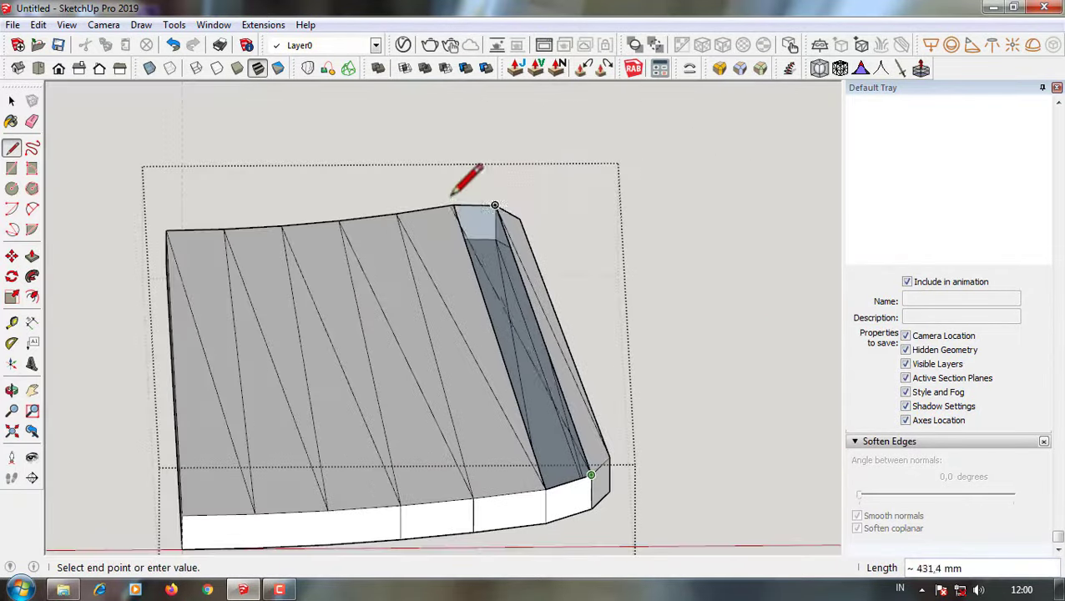
mouse_move(468, 173)
middle_mouse_down()
mouse_move(509, 279)
mouse_move(508, 351)
mouse_move(552, 428)
mouse_move(525, 463)
mouse_move(517, 375)
mouse_move(361, 373)
mouse_move(361, 351)
middle_mouse_up()
scroll(396, 488, "up", 3)
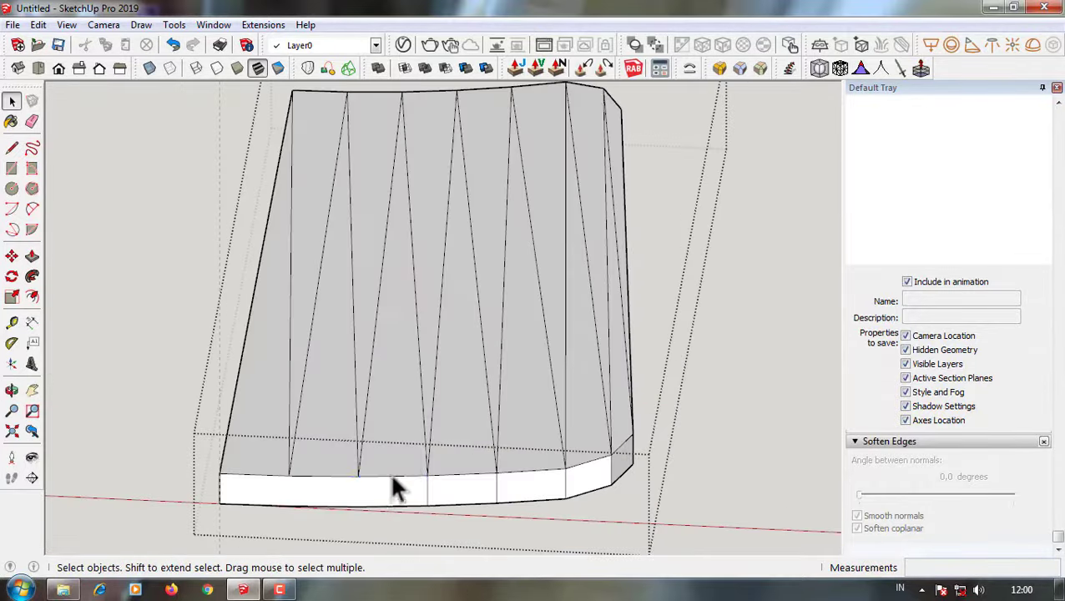
mouse_move(583, 477)
middle_mouse_down()
mouse_move(444, 428)
mouse_move(468, 451)
middle_mouse_up()
scroll(614, 488, "up", 3)
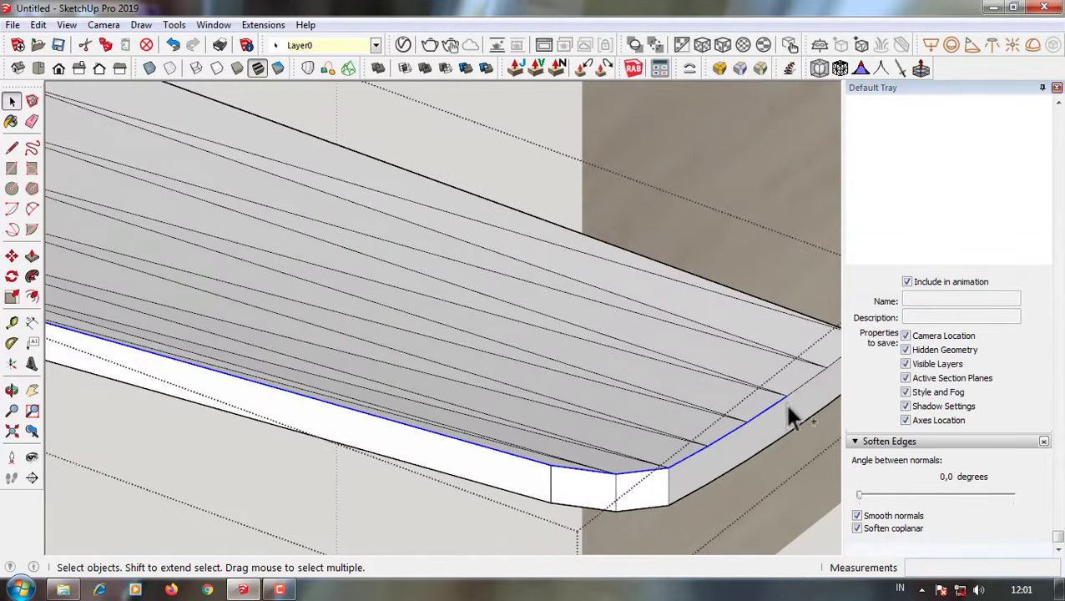
- Orbit around the seat board to inspect its underside, end corner and long edge
scroll(783, 400, "down", 2)
scroll(756, 397, "down", 2)
key("m")
scroll(796, 418, "down", 3)
scroll(681, 429, "down", 3)
middle_click_drag(681, 429, 730, 292)
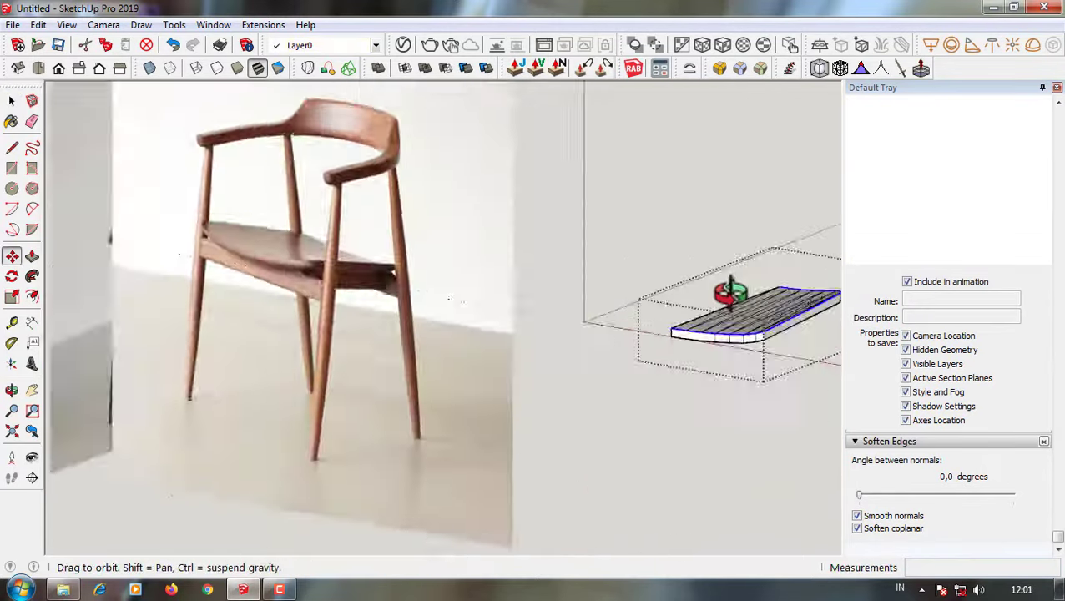
scroll(269, 332, "up", 5)
scroll(594, 380, "down", 5)
scroll(552, 345, "up", 3)
scroll(565, 310, "up", 3)
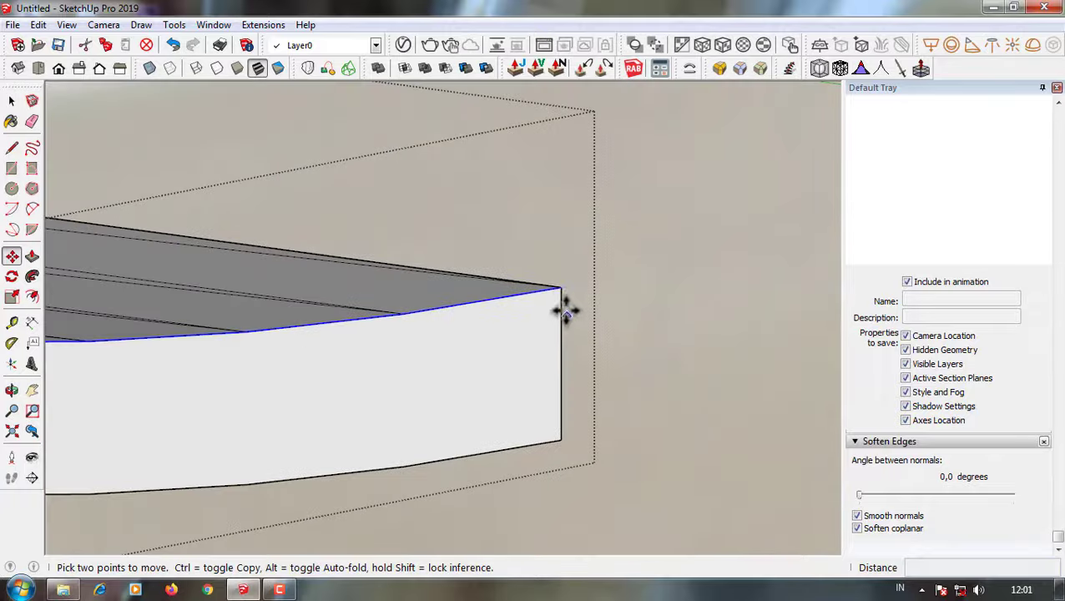
scroll(564, 315, "down", 5)
mouse_move(564, 316)
middle_mouse_down()
mouse_move(527, 435)
mouse_move(630, 372)
middle_mouse_up()
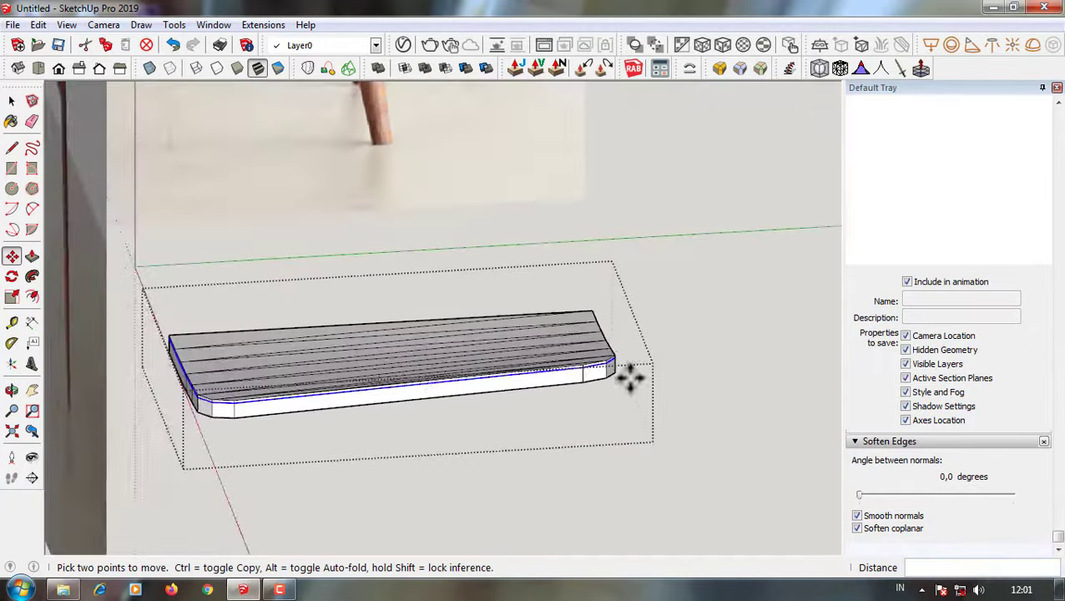
scroll(483, 304, "up", 5)
mouse_move(482, 304)
middle_mouse_down()
mouse_move(482, 349)
mouse_move(209, 386)
middle_mouse_up()
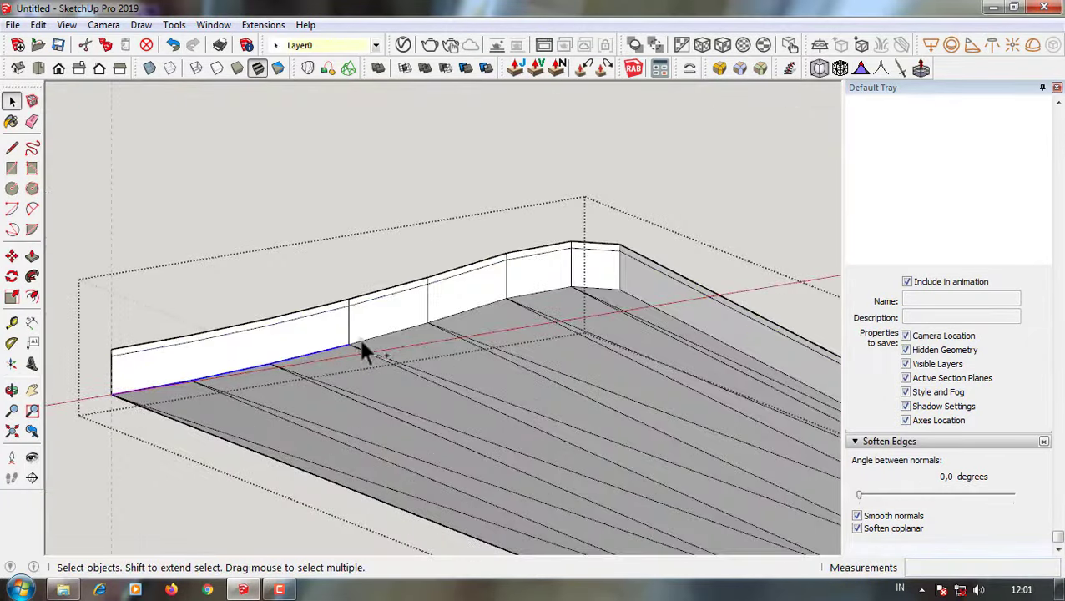
scroll(601, 301, "down", 5)
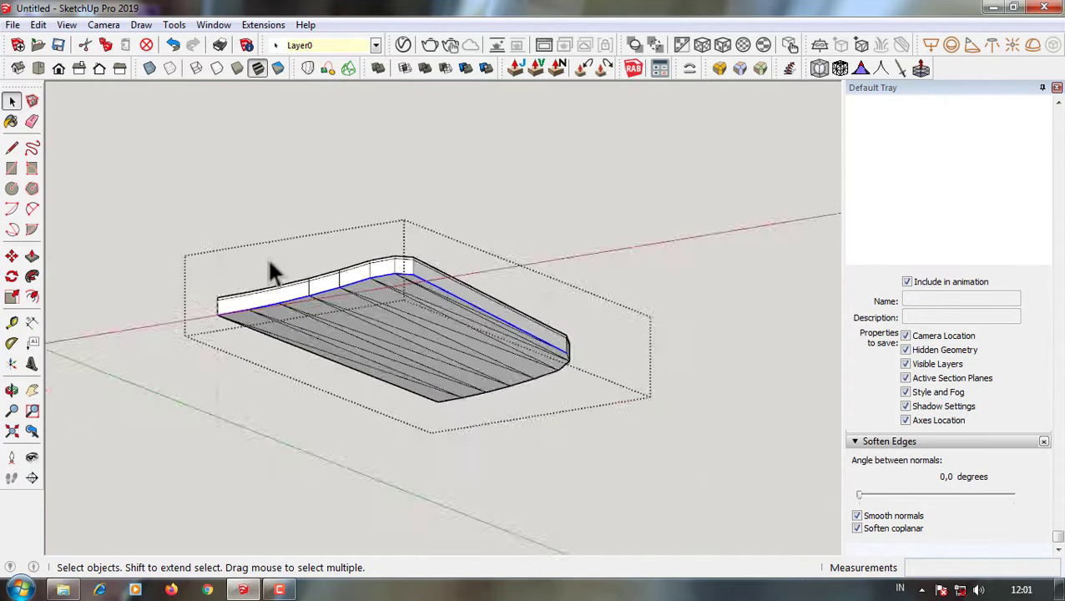
middle_click_drag(269, 269, 701, 300)
scroll(701, 300, "up", 5)
scroll(745, 319, "down", 3)
middle_click_drag(639, 361, 261, 213)
scroll(261, 213, "up", 3)
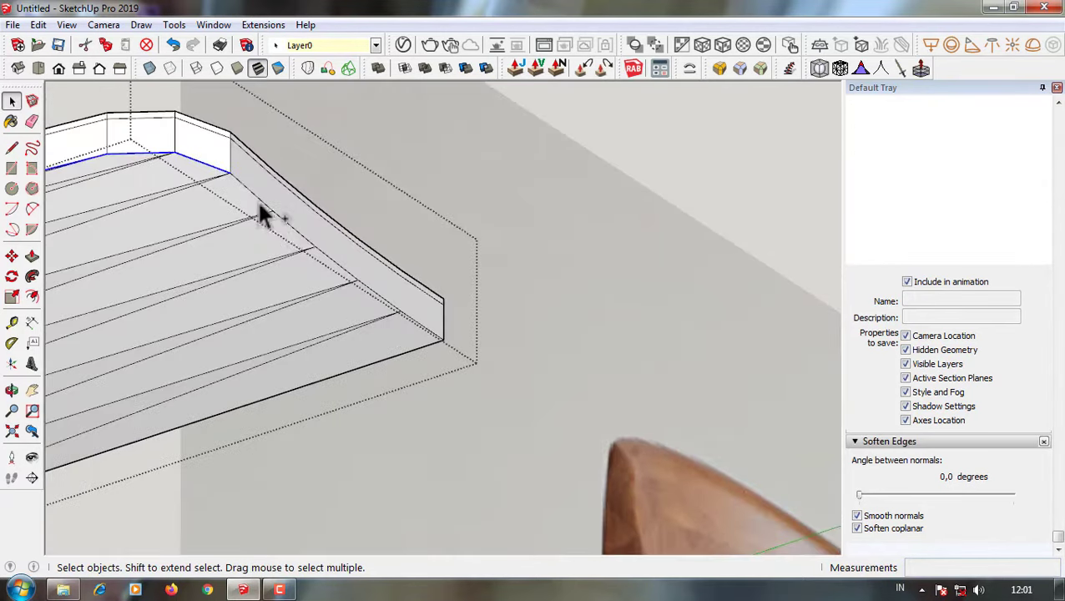
scroll(401, 320, "down", 3)
mouse_move(469, 379)
middle_mouse_down()
mouse_move(333, 321)
mouse_move(470, 233)
mouse_move(215, 568)
middle_mouse_up()
scroll(269, 373, "up", 4)
- Copy the board's long edge 8,5 mm along its side
key("m")
left_click(304, 329)
key("ctrl")
left_click(309, 315)
scroll(492, 254, "down", 3)
key("space")
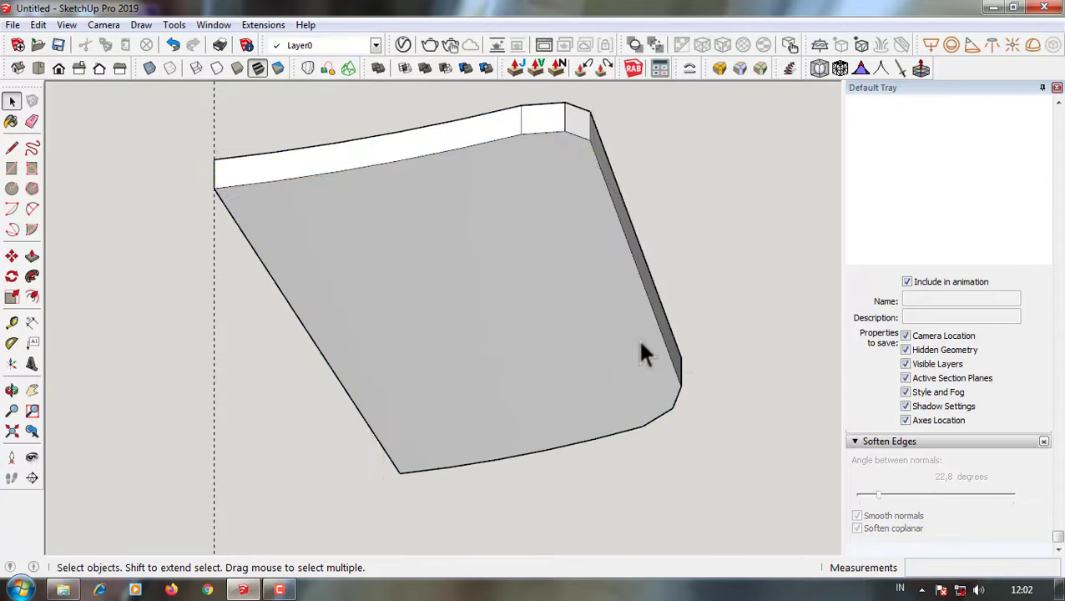
- Set the soften angle to 10, then shrink the seat board's width to 0,98 along green
left_click_drag(876, 494, 866, 494)
left_click(553, 356)
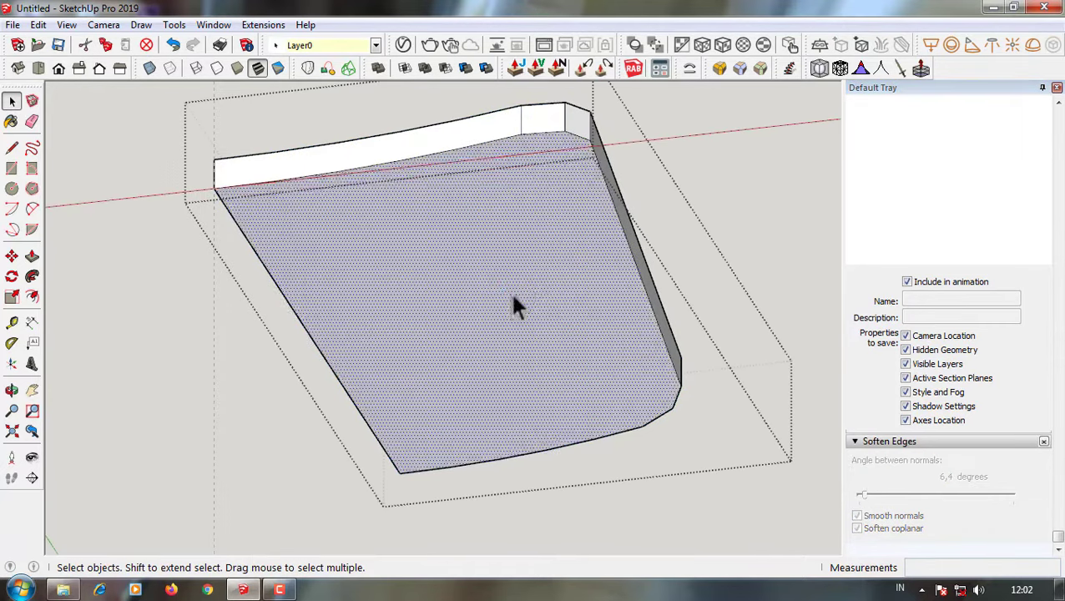
mouse_move(515, 304)
middle_mouse_down()
mouse_move(527, 350)
mouse_move(3, 307)
middle_mouse_up()
scroll(257, 200, "up", 2)
left_click(264, 160)
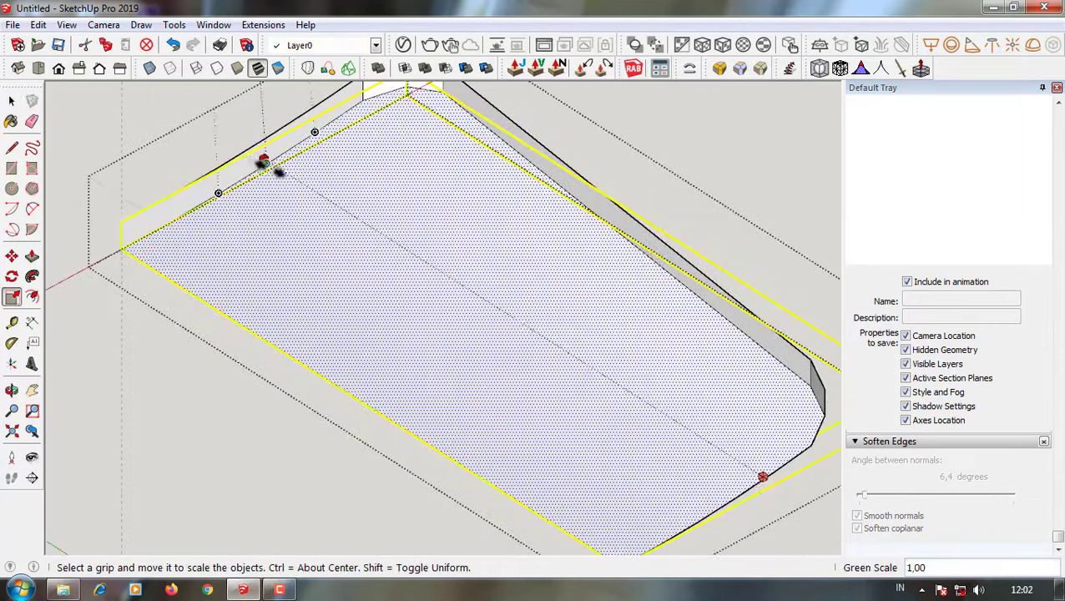
left_click(269, 172)
scroll(535, 385, "down", 3)
scroll(612, 380, "up", 3)
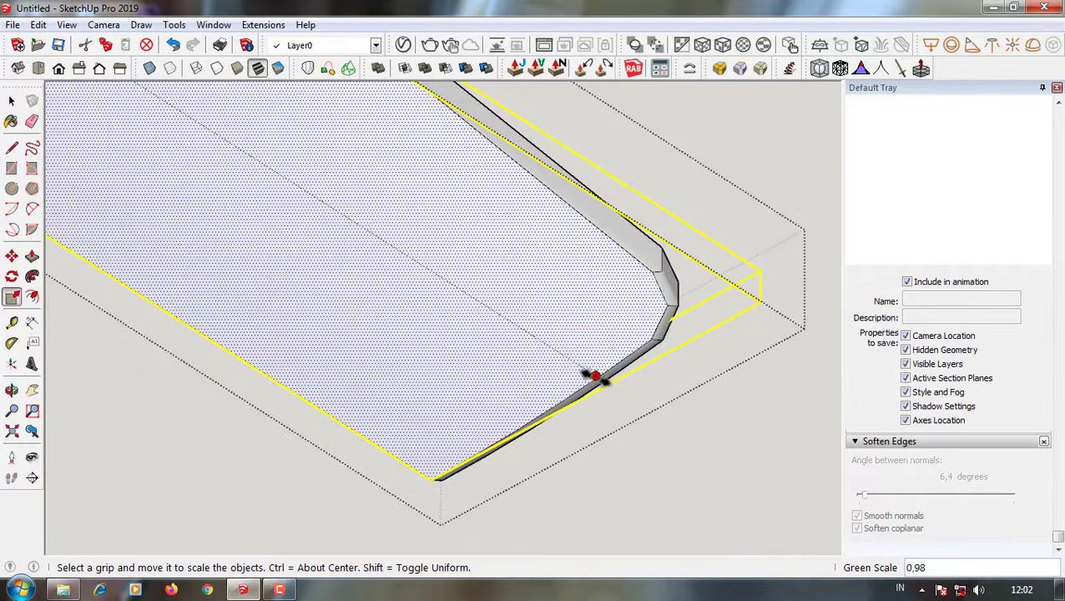
left_click(595, 377)
- Scale the seat board slightly shorter along the red axis
scroll(538, 238, "up", 2)
left_click(524, 232)
scroll(524, 232, "down", 3)
scroll(575, 327, "up", 2)
mouse_move(613, 404)
middle_mouse_down()
mouse_move(576, 327)
mouse_move(506, 404)
mouse_move(739, 359)
middle_mouse_up()
left_click(598, 330)
scroll(598, 330, "down", 3)
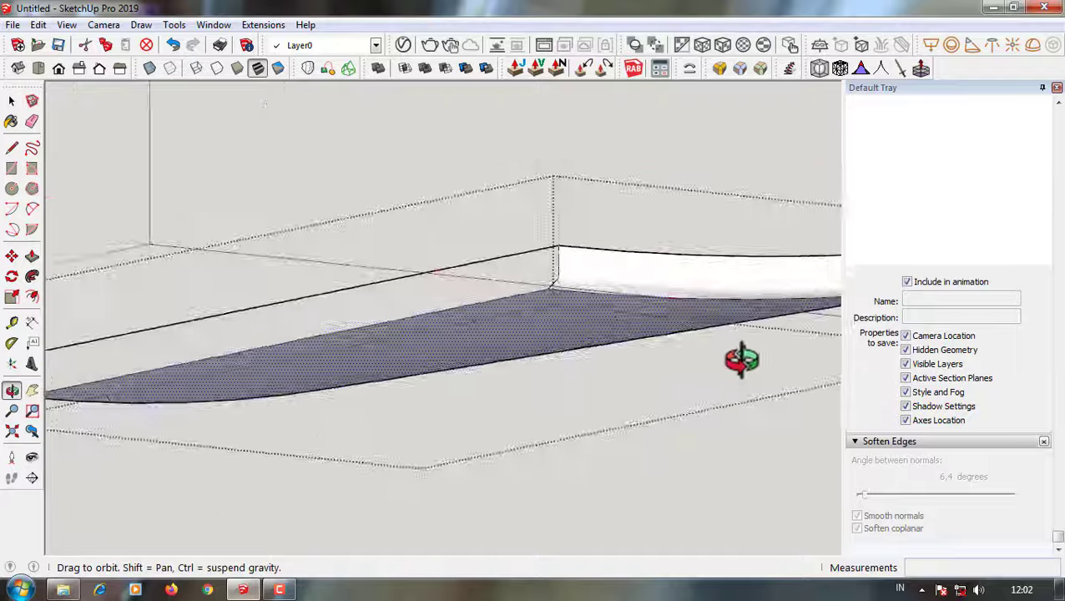
scroll(546, 392, "down", 3)
middle_click_drag(546, 392, 280, 342)
key("space")
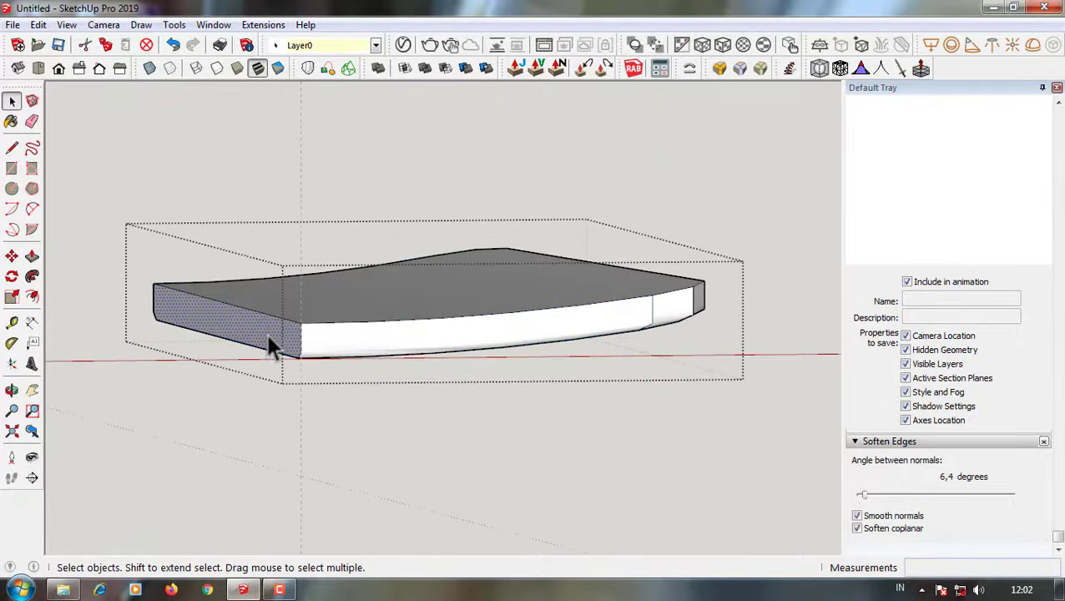
middle_click_drag(465, 321, 504, 333)
- Reset the board's soften angle to 0 for hard faceted edges and select everything
left_click_drag(861, 494, 841, 500)
mouse_move(841, 501)
middle_mouse_down()
mouse_move(582, 292)
mouse_move(663, 323)
mouse_move(490, 317)
mouse_move(603, 294)
mouse_move(544, 404)
middle_mouse_up()
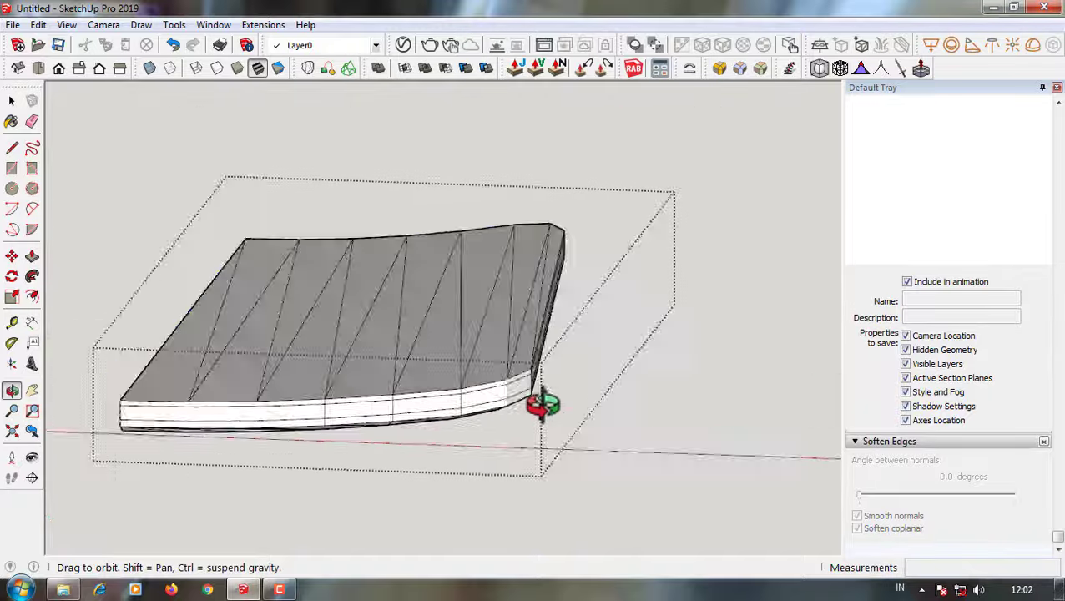
scroll(544, 404, "down", 2)
key("ctrl+a")
scroll(514, 390, "up", 2)
- Apply Subdivide and Smooth to the cushion, inspect the result, then undo it
scroll(401, 381, "up", 2)
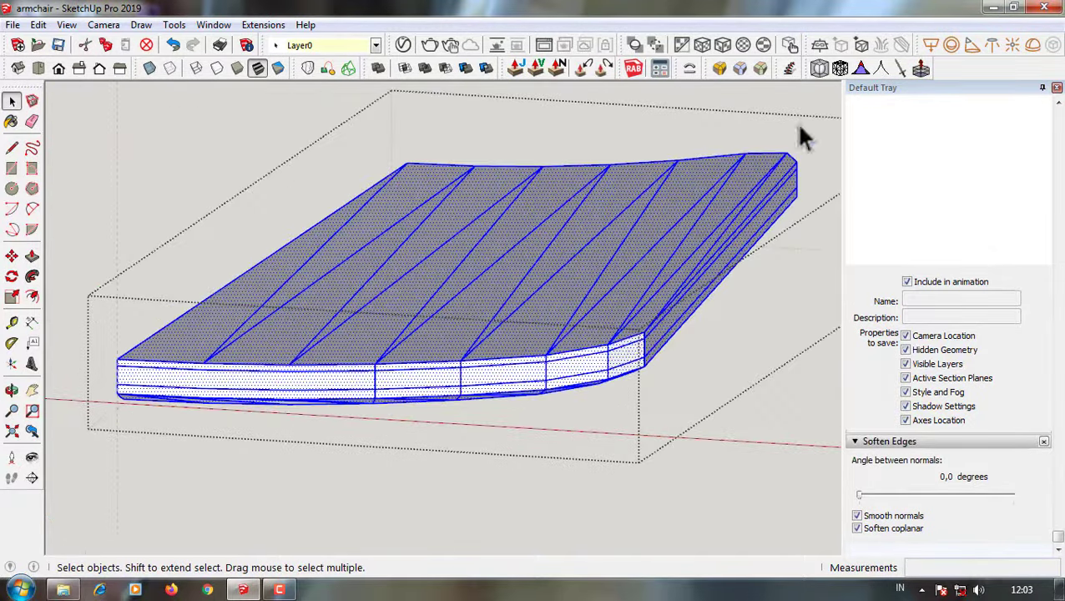
left_click(819, 68)
left_click(496, 321)
mouse_move(503, 353)
middle_mouse_down()
mouse_move(521, 285)
mouse_move(556, 320)
middle_mouse_up()
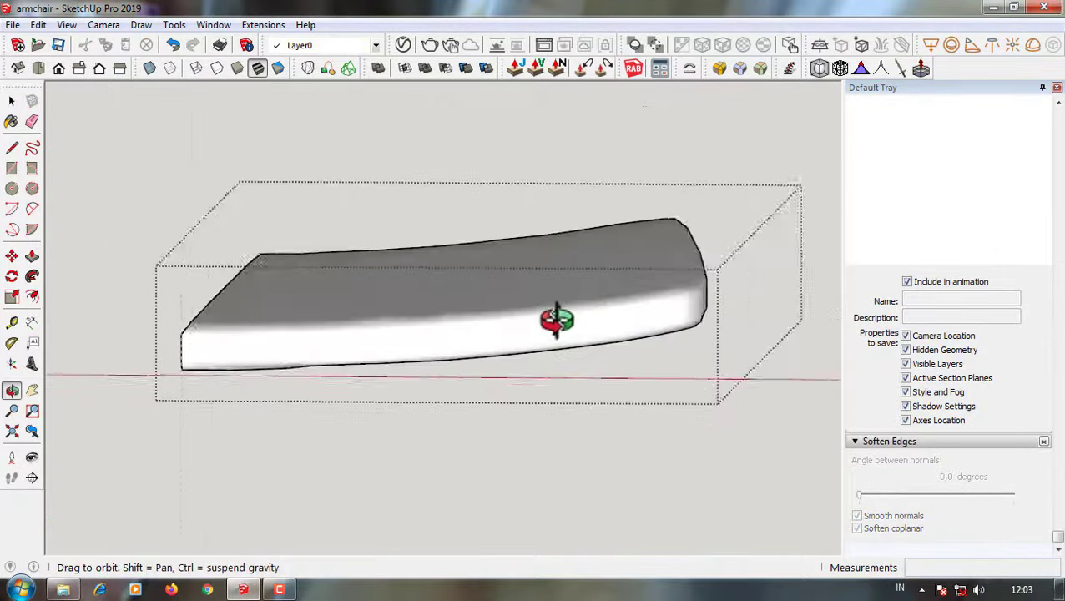
key("ctrl+z")
- Draw new dividing lines down the cushion's side edge
middle_click_drag(344, 202, 493, 384)
left_click(494, 385)
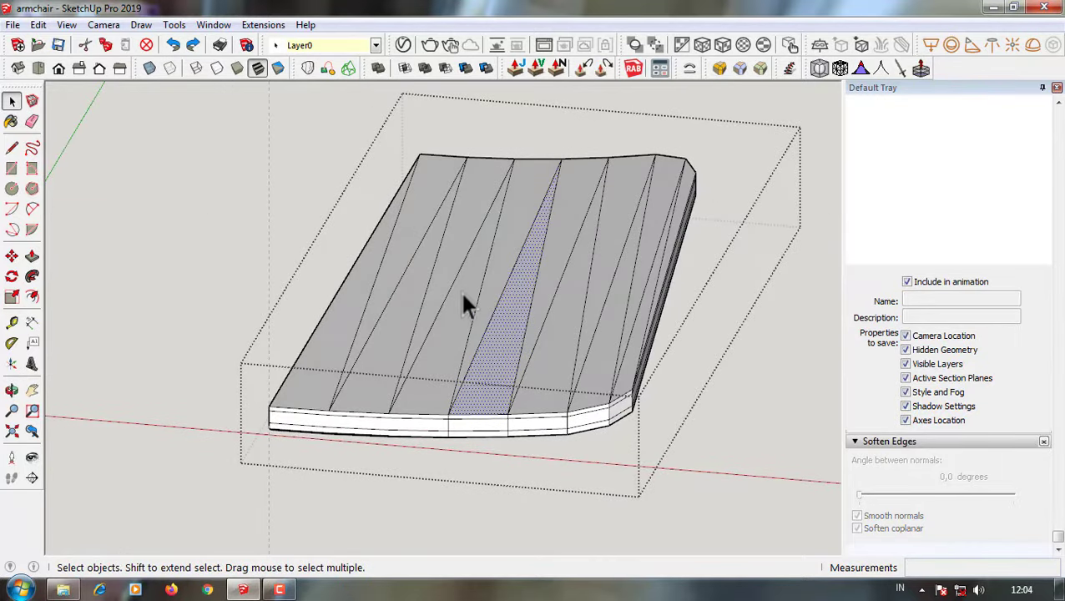
scroll(392, 450, "up", 2)
scroll(383, 467, "up", 2)
key("l")
left_click(403, 348)
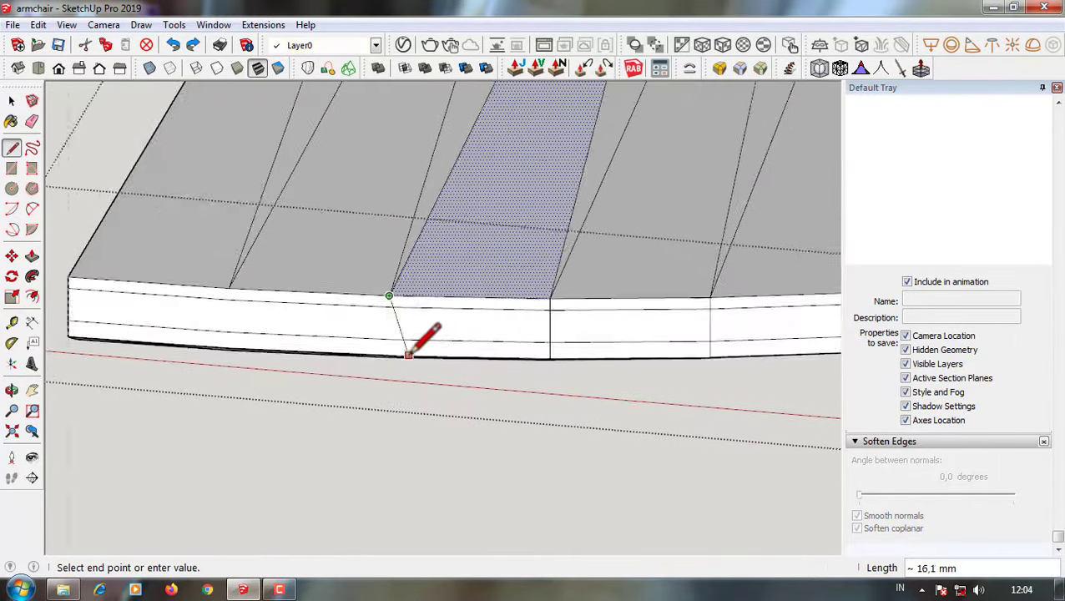
mouse_move(402, 349)
middle_mouse_down()
mouse_move(392, 149)
mouse_move(616, 347)
mouse_move(266, 302)
mouse_move(349, 304)
mouse_move(285, 338)
mouse_move(426, 302)
mouse_move(606, 297)
mouse_move(618, 368)
middle_mouse_up()
key("l")
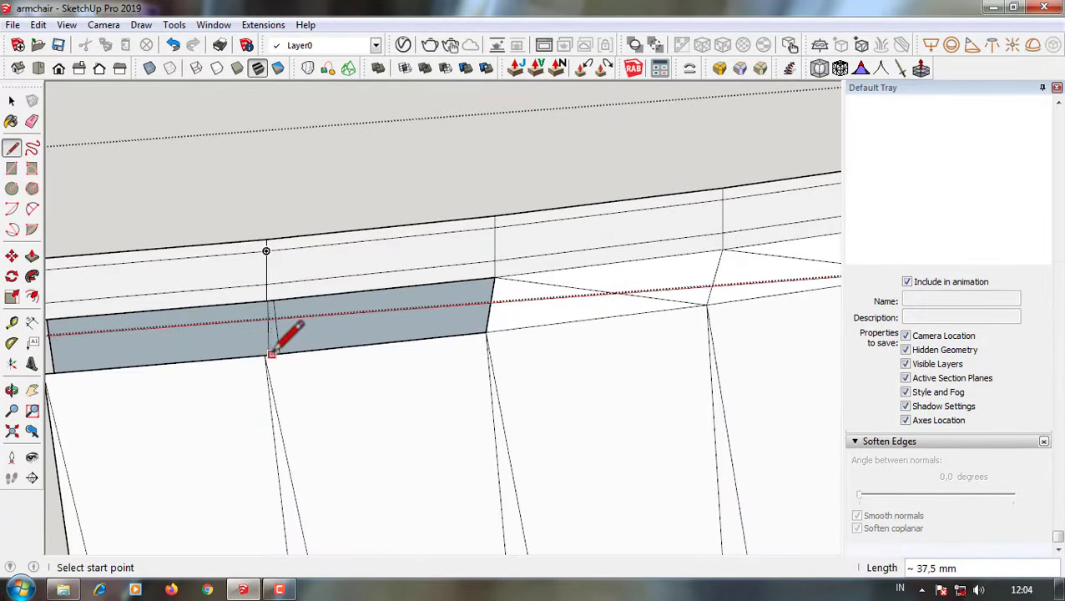
- Switch to Front view and select the cushion's lower geometry
mouse_move(598, 251)
middle_mouse_down()
mouse_move(589, 423)
mouse_move(225, 403)
middle_mouse_up()
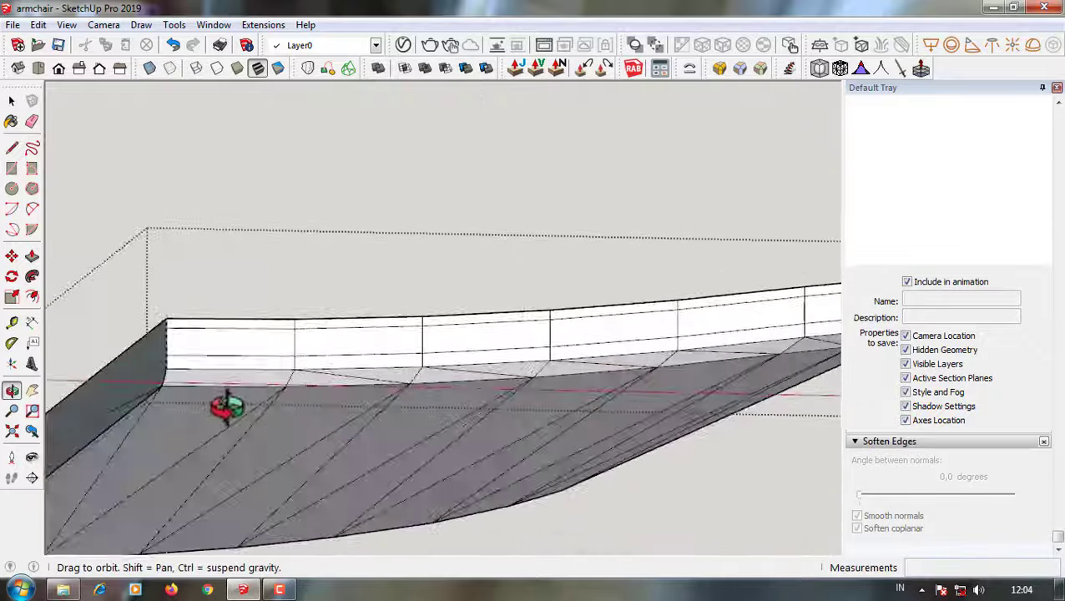
key("space")
key("shift+z")
left_click(57, 70)
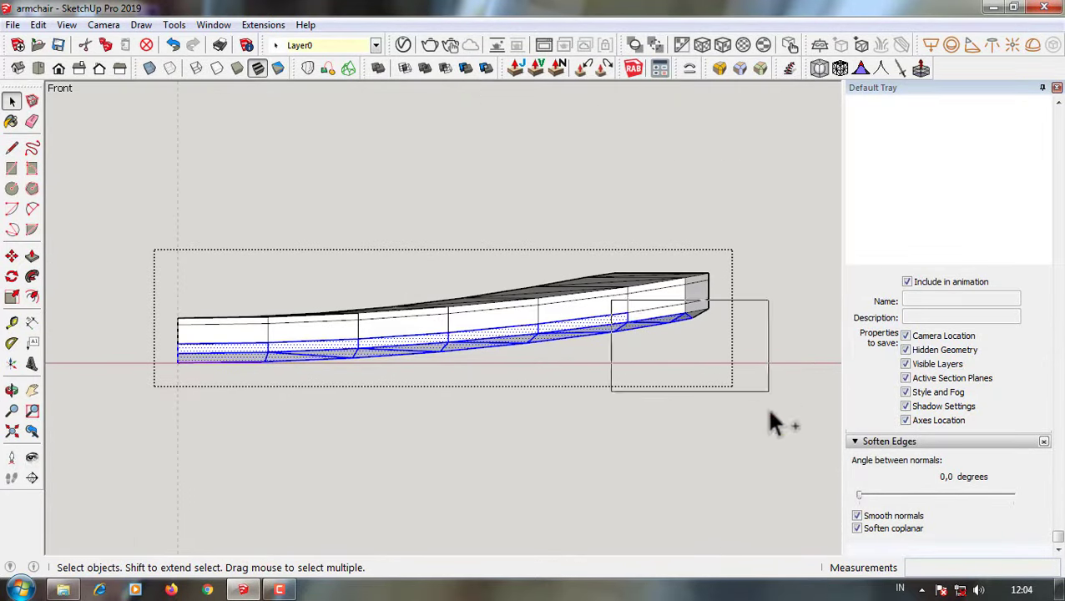
- Scale the cushion's lower layer to 0,99 along the red axis
mouse_move(668, 292)
middle_mouse_down()
mouse_move(468, 240)
mouse_move(466, 305)
middle_mouse_up()
scroll(700, 340, "down", 5)
scroll(596, 233, "up", 5)
scroll(474, 240, "up", 1)
scroll(507, 388, "down", 3)
scroll(600, 351, "down", 2)
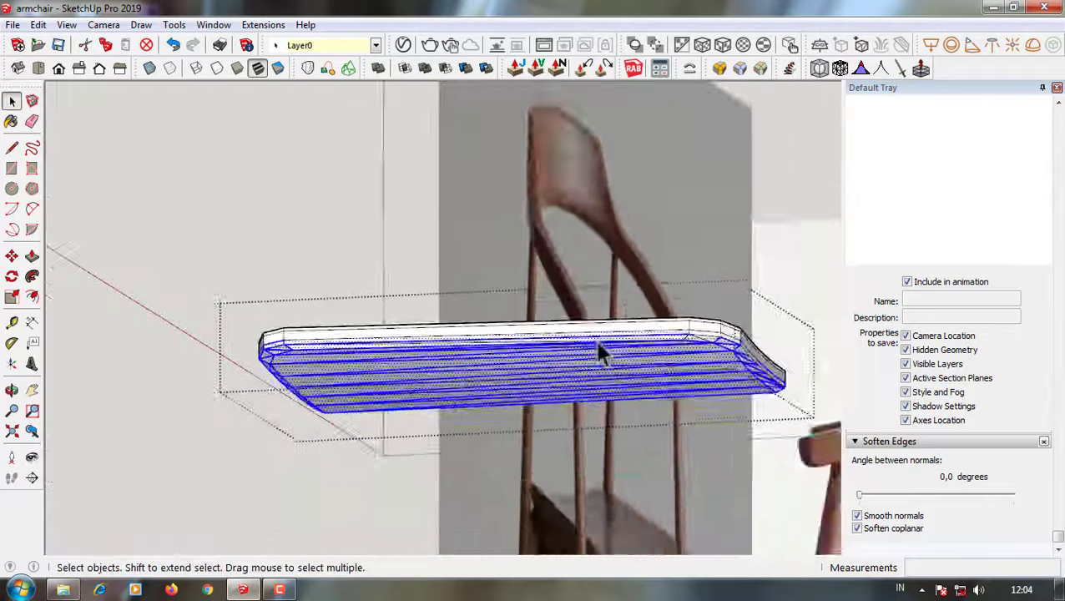
scroll(755, 330, "up", 5)
scroll(305, 368, "down", 3)
scroll(589, 384, "up", 3)
mouse_move(589, 385)
middle_mouse_down()
mouse_move(527, 321)
mouse_move(622, 303)
middle_mouse_up()
scroll(621, 303, "down", 3)
left_click(12, 297)
middle_click_drag(250, 467, 364, 492)
scroll(261, 345, "up", 5)
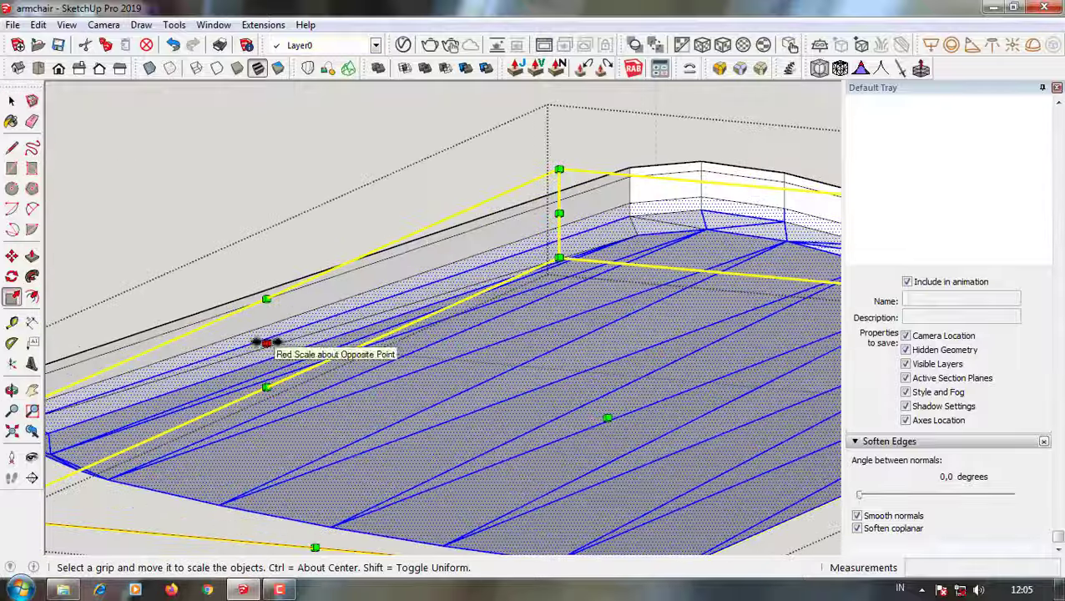
left_click_drag(261, 344, 276, 344)
scroll(275, 344, "down", 3)
- Draw vertical dividing lines across the cushion's rounded side edge band
mouse_move(533, 340)
middle_mouse_down()
mouse_move(458, 356)
mouse_move(670, 326)
mouse_move(728, 357)
mouse_move(504, 349)
mouse_move(601, 404)
middle_mouse_up()
scroll(728, 356, "down", 3)
scroll(504, 349, "up", 2)
key("space")
scroll(601, 404, "up", 3)
mouse_move(601, 361)
middle_mouse_down()
mouse_move(448, 230)
mouse_move(434, 510)
mouse_move(409, 373)
mouse_move(191, 197)
mouse_move(232, 124)
mouse_move(388, 254)
middle_mouse_up()
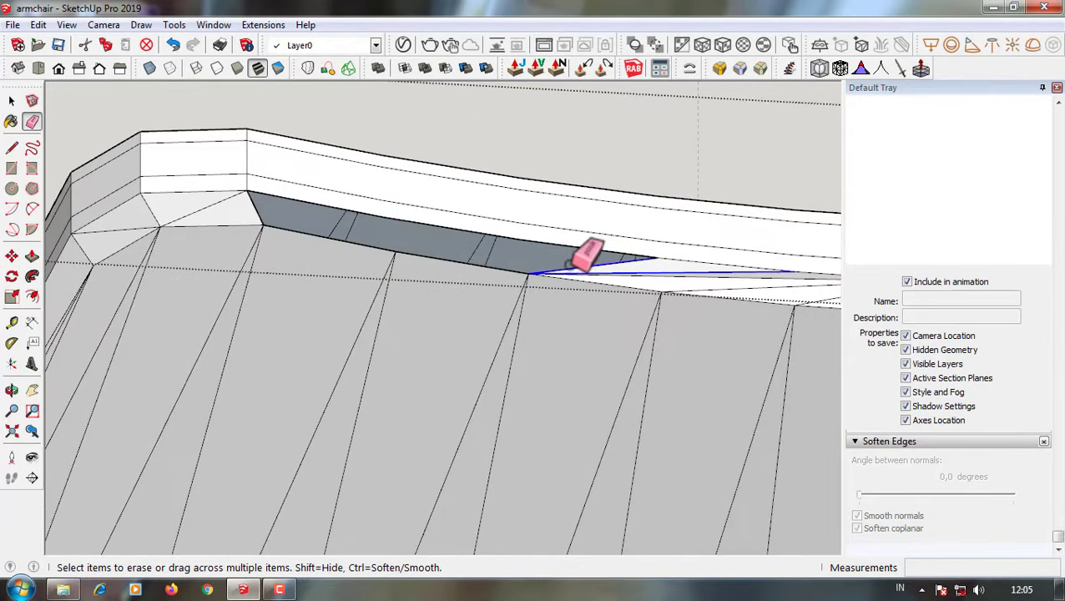
middle_click_drag(567, 264, 541, 264)
mouse_move(659, 240)
middle_mouse_down()
mouse_move(625, 320)
mouse_move(629, 267)
middle_mouse_up()
key("l")
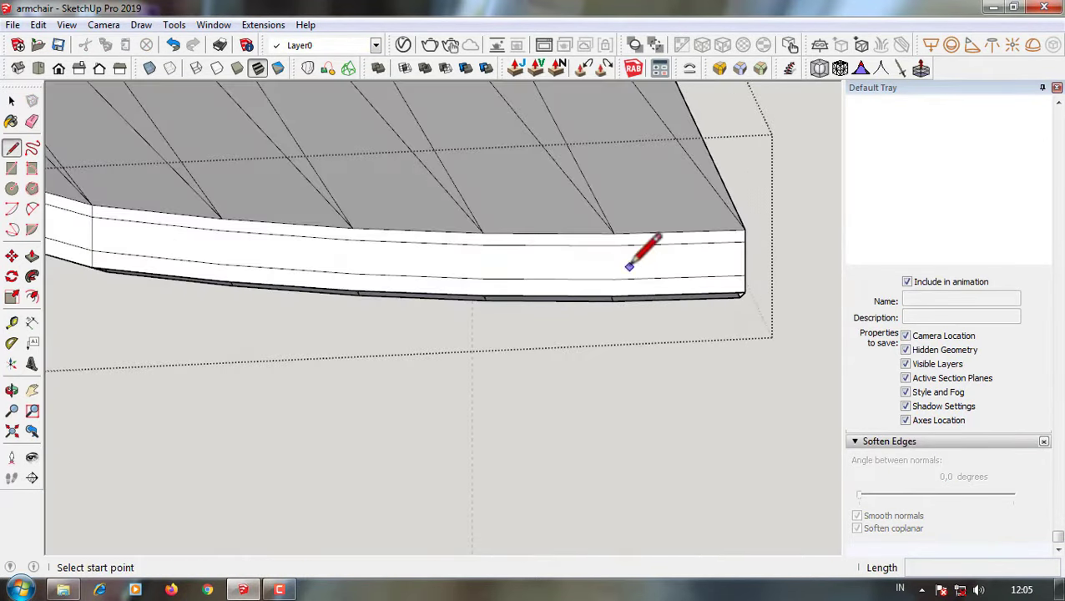
left_click(223, 223)
mouse_move(223, 223)
middle_mouse_down()
mouse_move(297, 138)
mouse_move(234, 238)
middle_mouse_up()
left_click(230, 238)
scroll(334, 284, "up", 2)
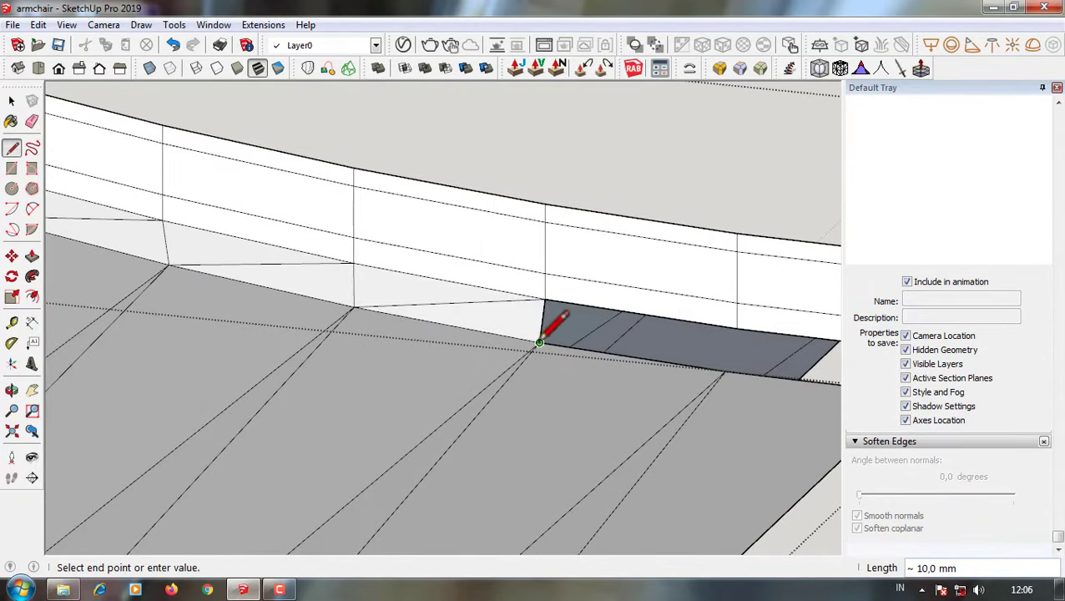
mouse_move(748, 326)
middle_mouse_down()
mouse_move(561, 344)
mouse_move(637, 373)
mouse_move(603, 356)
middle_mouse_up()
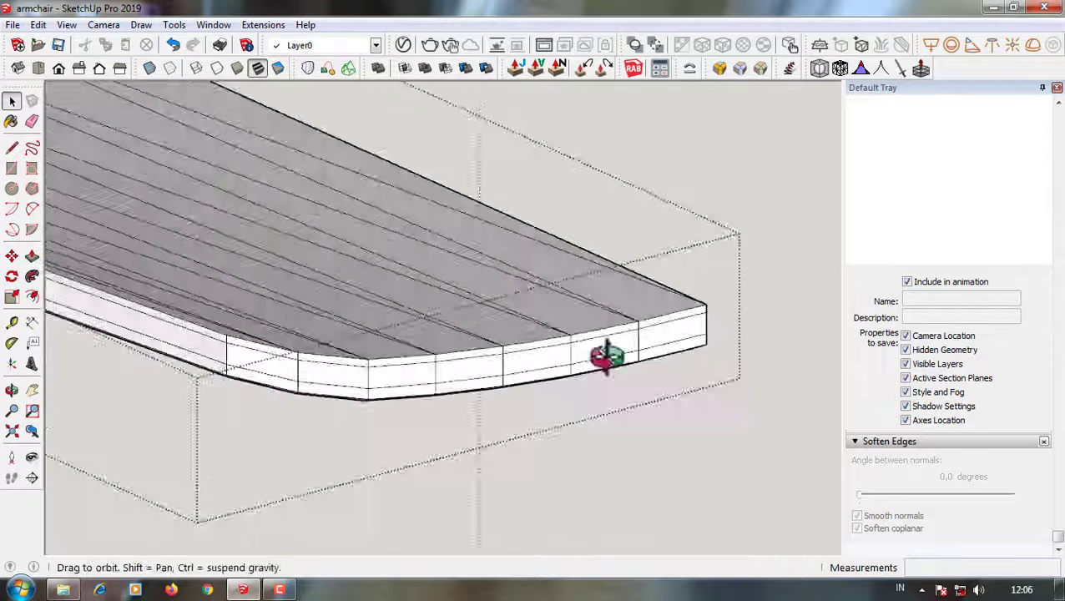
- Try a smooth subdivision on the whole cushion, then undo it
scroll(603, 356, "down", 2)
key("ctrl+a")
left_click(511, 322)
mouse_move(653, 328)
middle_mouse_down()
mouse_move(601, 264)
mouse_move(459, 149)
mouse_move(476, 380)
mouse_move(575, 337)
middle_mouse_up()
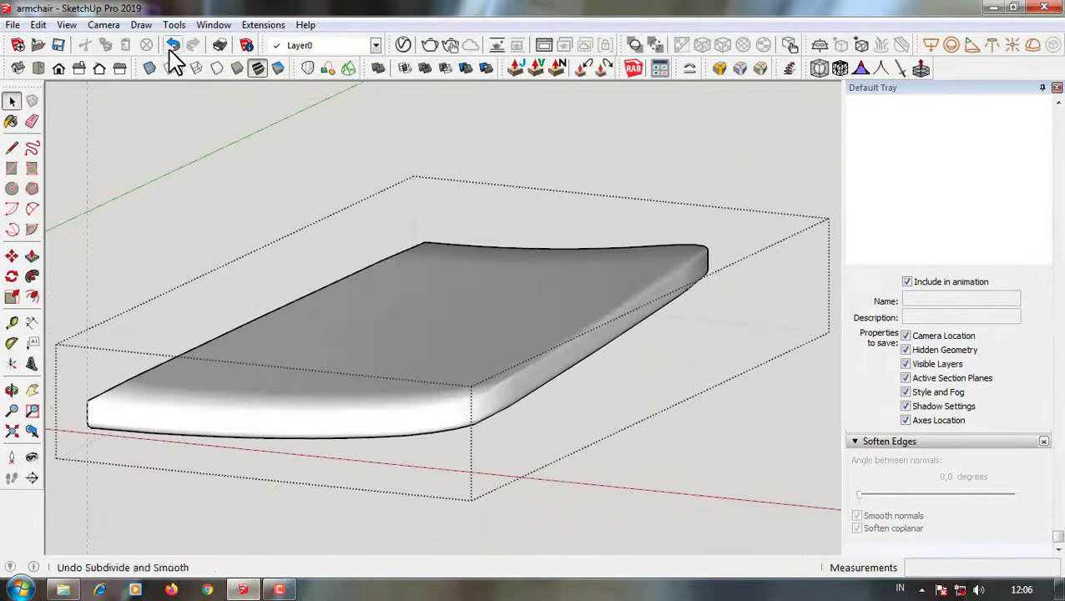
left_click(173, 45)
scroll(324, 399, "up", 3)
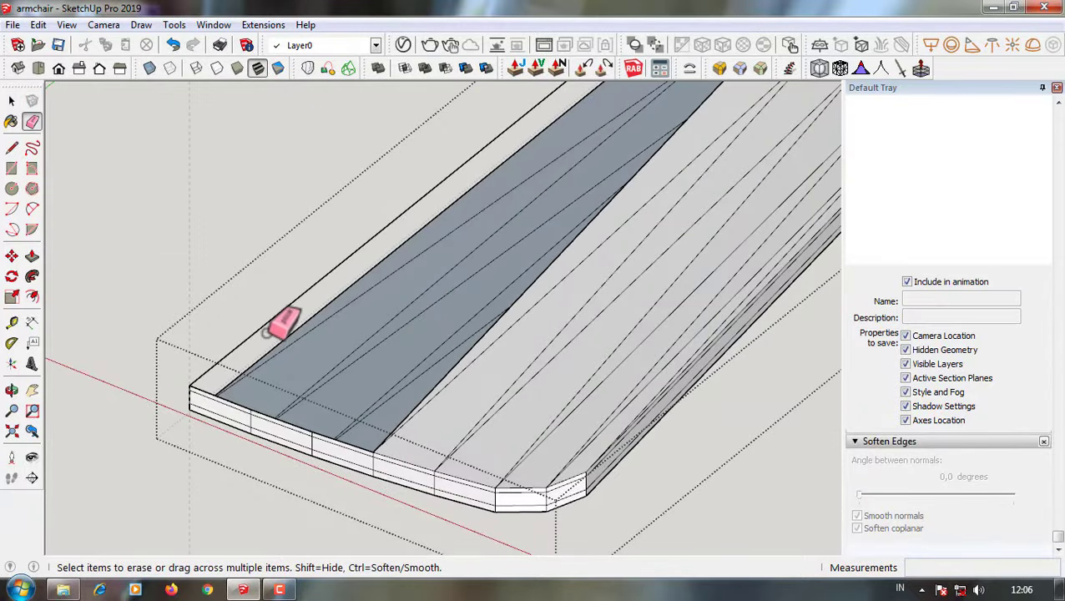
- Soften two edges between the seat's top faces
middle_click_drag(457, 374, 520, 201)
scroll(450, 386, "up", 2)
left_click(430, 382, "ctrl")
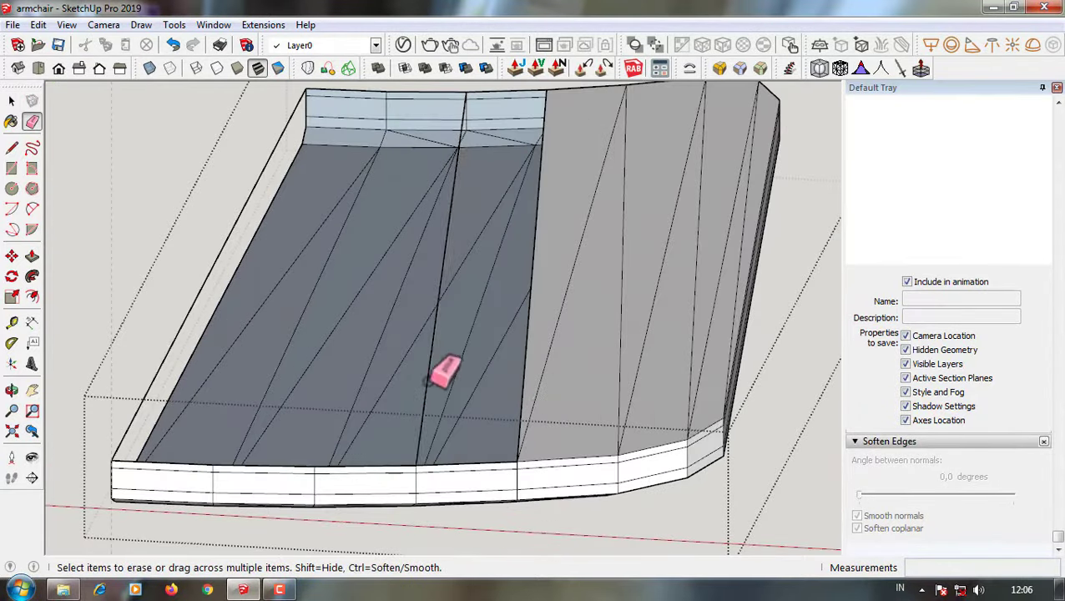
left_click(541, 392, "ctrl")
scroll(607, 387, "down", 2)
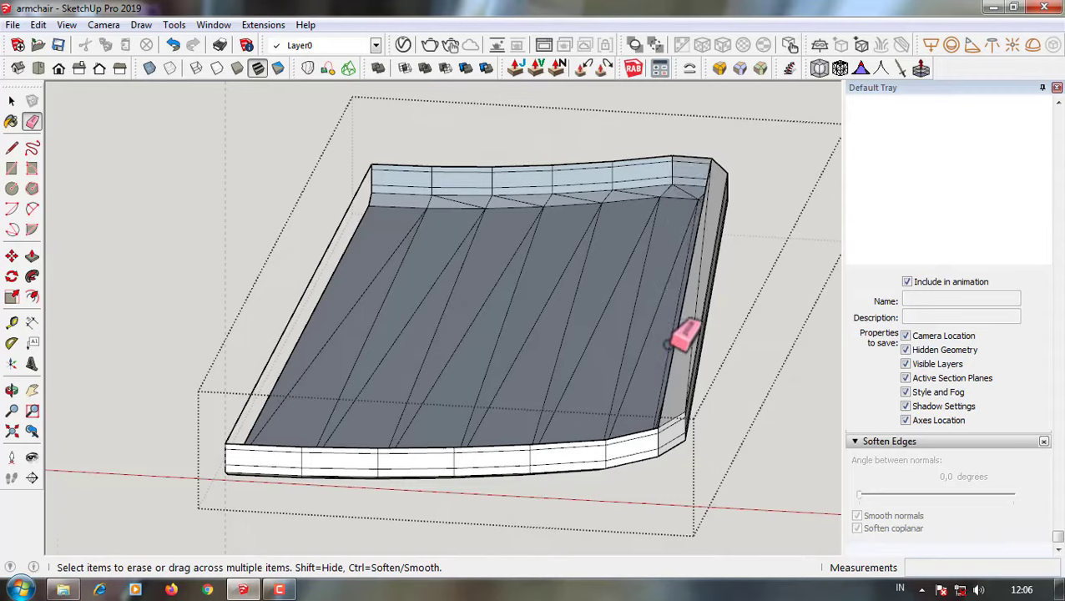
scroll(684, 338, "up", 2)
mouse_move(713, 308)
middle_mouse_down()
mouse_move(435, 314)
mouse_move(194, 367)
middle_mouse_up()
key("space")
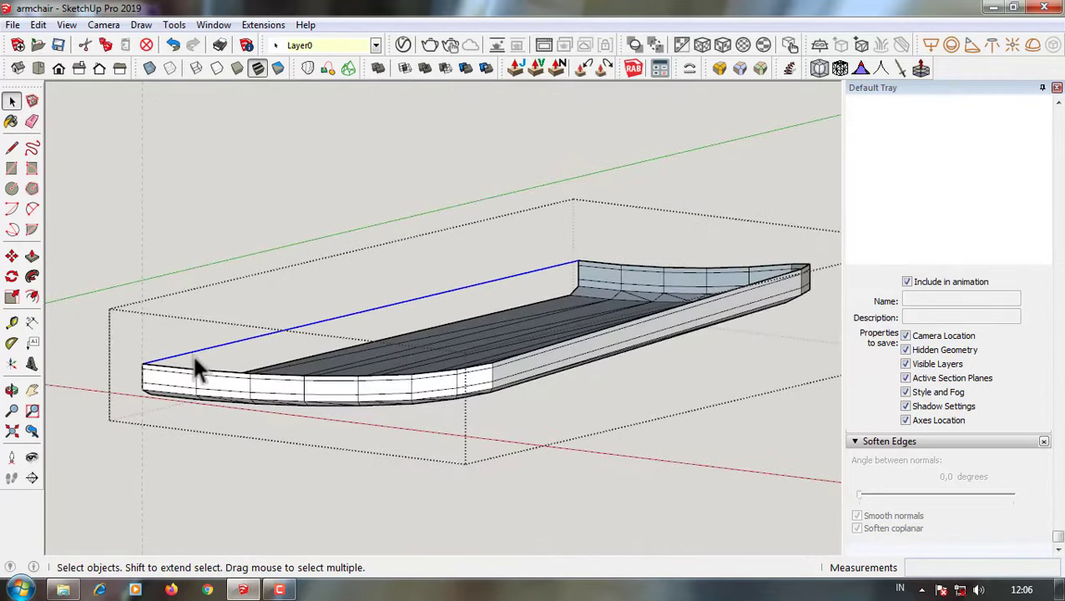
- Orbit around the seat to inspect its front corner and sides
scroll(261, 389, "up", 2)
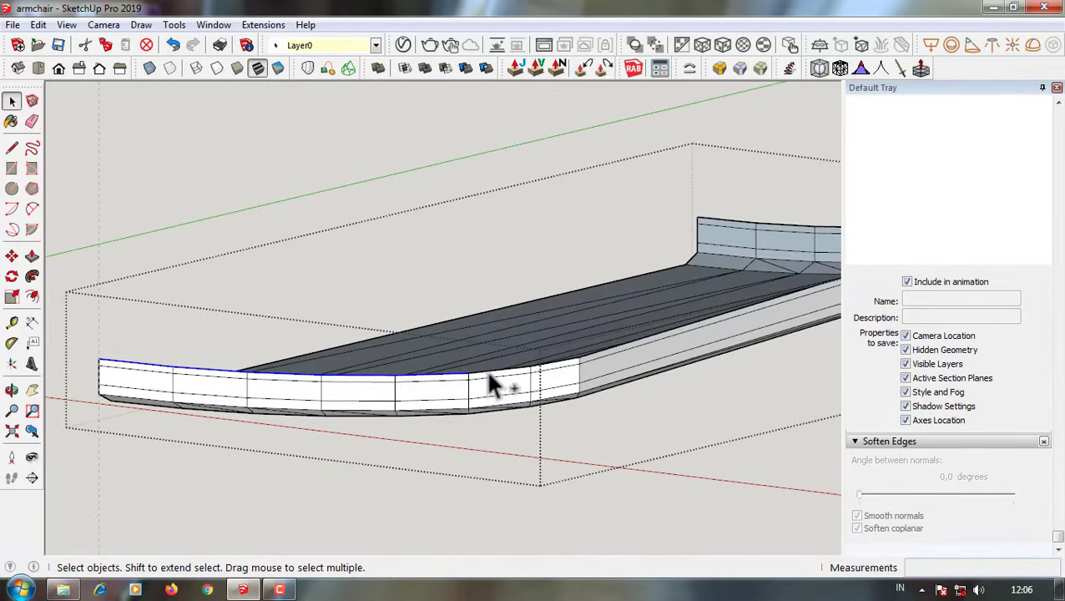
middle_click_drag(492, 384, 487, 432)
scroll(344, 435, "down", 3)
scroll(606, 432, "up", 3)
scroll(651, 433, "up", 1)
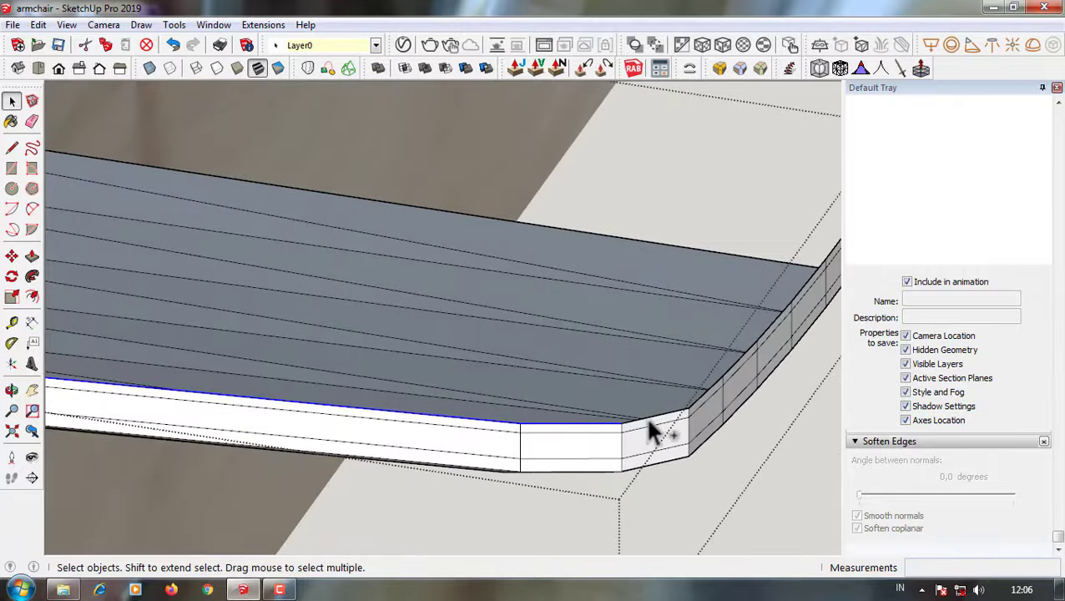
scroll(801, 305, "down", 3)
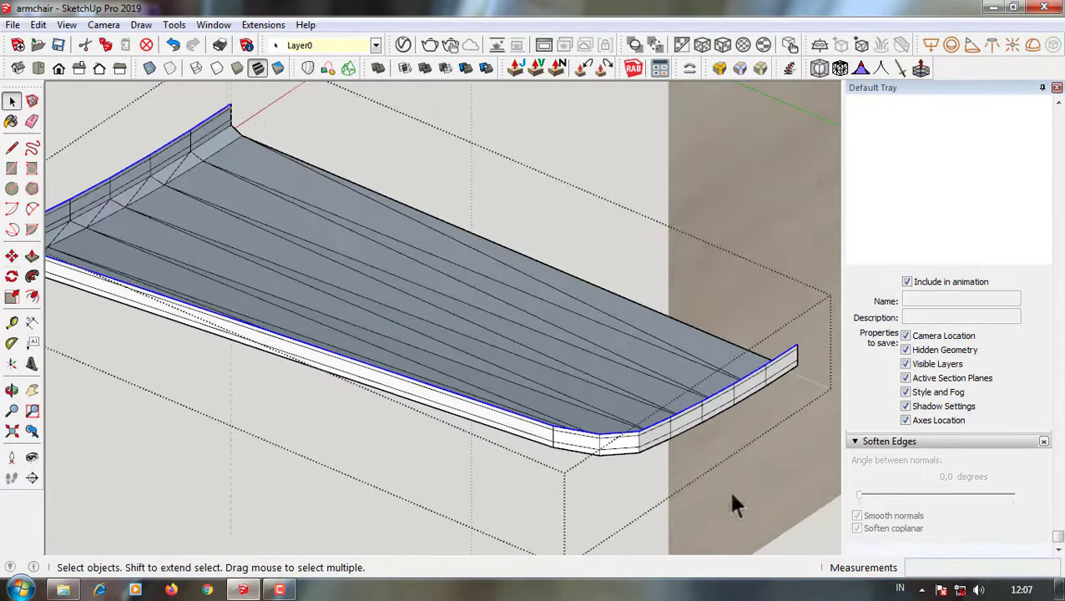
scroll(352, 339, "down", 3)
mouse_move(352, 340)
middle_mouse_down()
mouse_move(381, 302)
mouse_move(88, 121)
middle_mouse_up()
key("space")
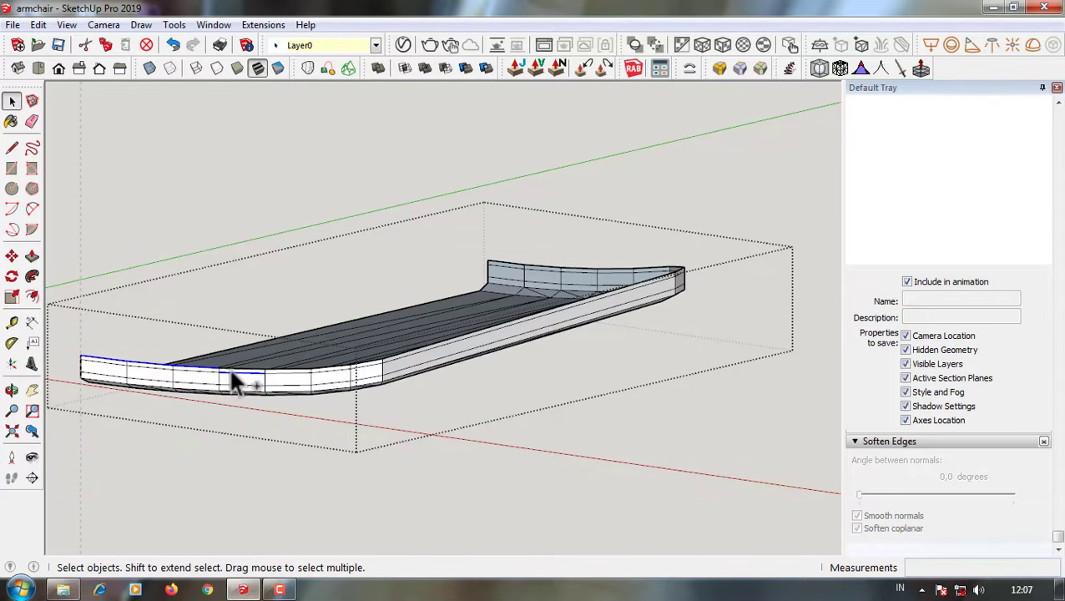
mouse_move(204, 380)
middle_mouse_down()
mouse_move(475, 339)
mouse_move(570, 403)
mouse_move(696, 378)
middle_mouse_up()
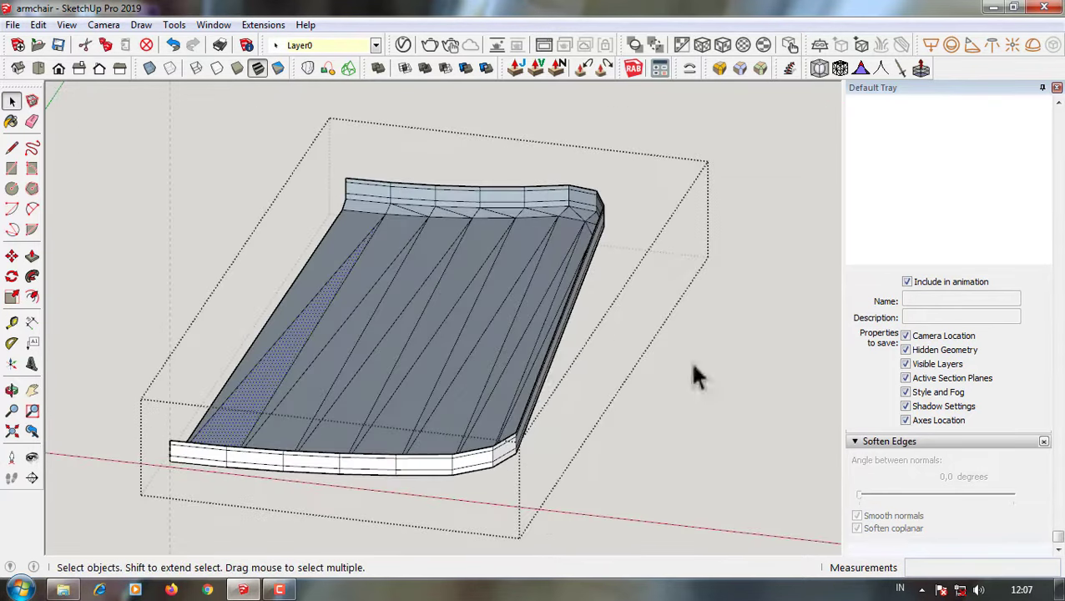
mouse_move(538, 388)
middle_mouse_down()
mouse_move(454, 278)
mouse_move(580, 363)
mouse_move(557, 370)
middle_mouse_up()
key("space")
- Check the seat in Front view, return to perspective, and start moving the top rim edges
left_click(58, 68)
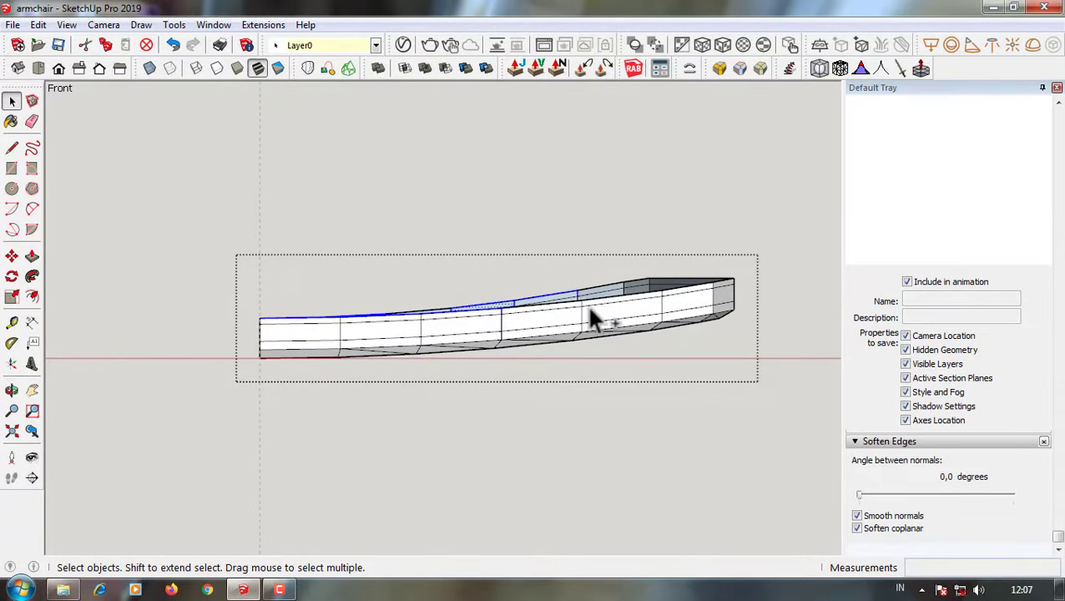
key("F8")
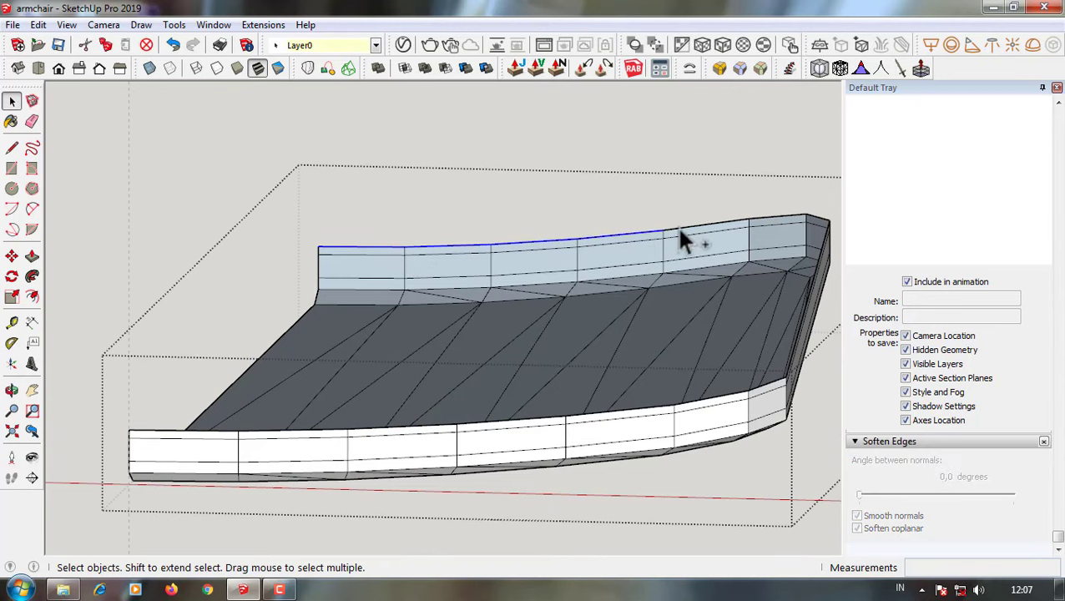
scroll(813, 242, "up", 2)
scroll(808, 252, "up", 2)
scroll(579, 411, "up", 2)
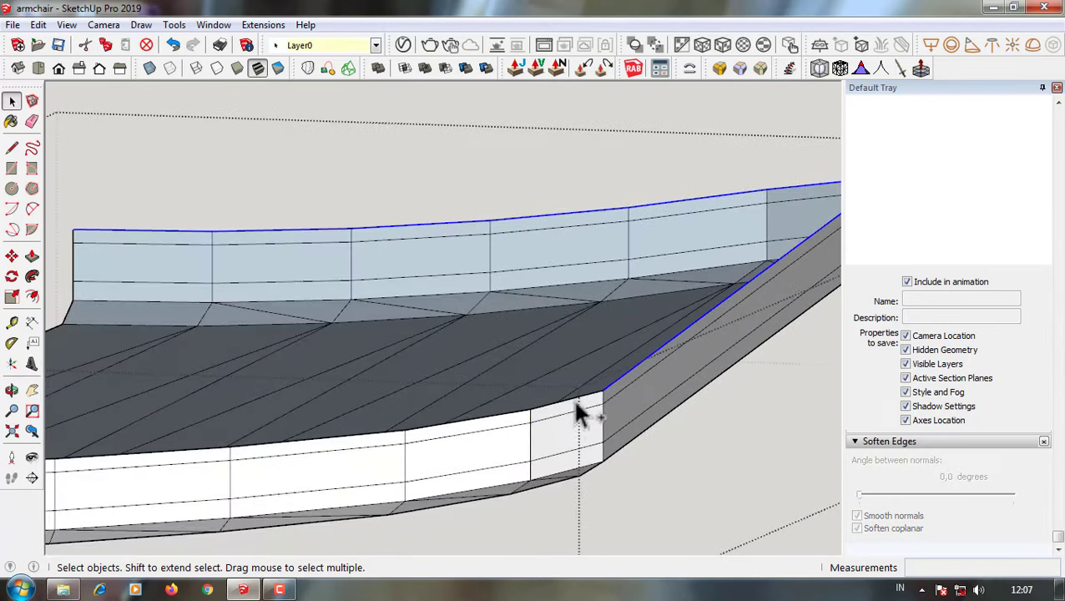
scroll(514, 426, "down", 2)
scroll(423, 434, "down", 2)
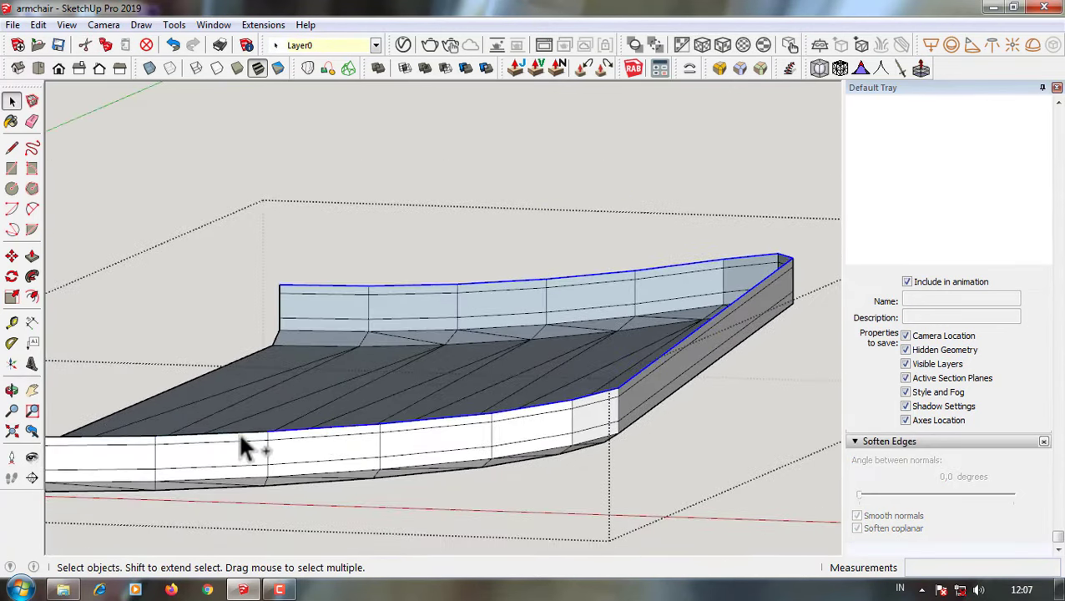
scroll(504, 435, "down", 2)
scroll(376, 438, "down", 2)
key("F3")
- Copy the rim edges upward from the seat corner, then undo the misplaced copy
scroll(288, 408, "up", 2)
key("m")
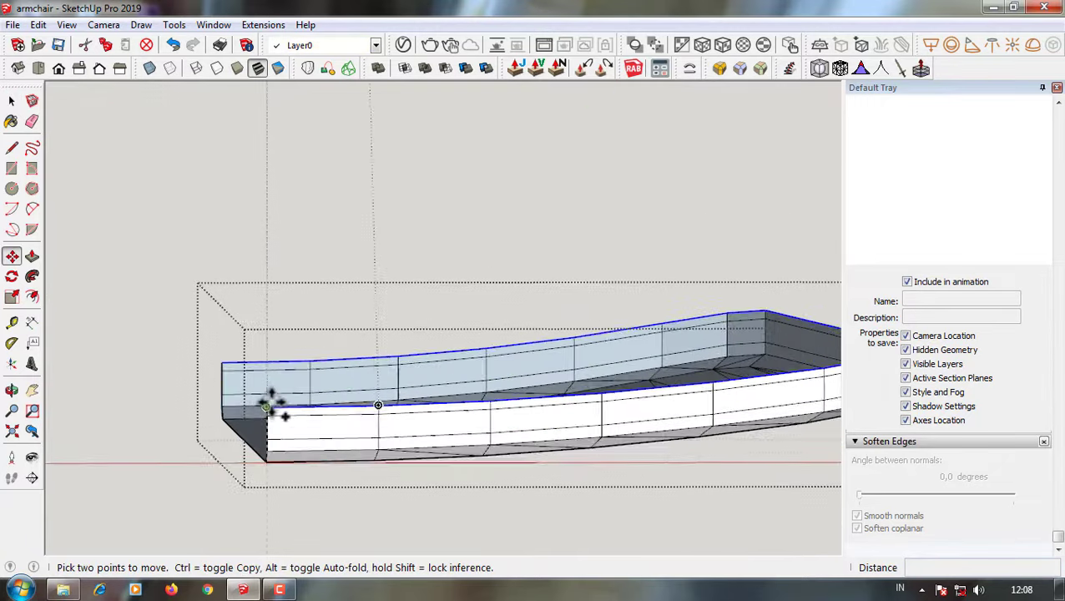
left_click(273, 404, "ctrl")
left_click(273, 304)
scroll(503, 334, "down", 1)
left_click(173, 46)
scroll(355, 399, "up", 1)
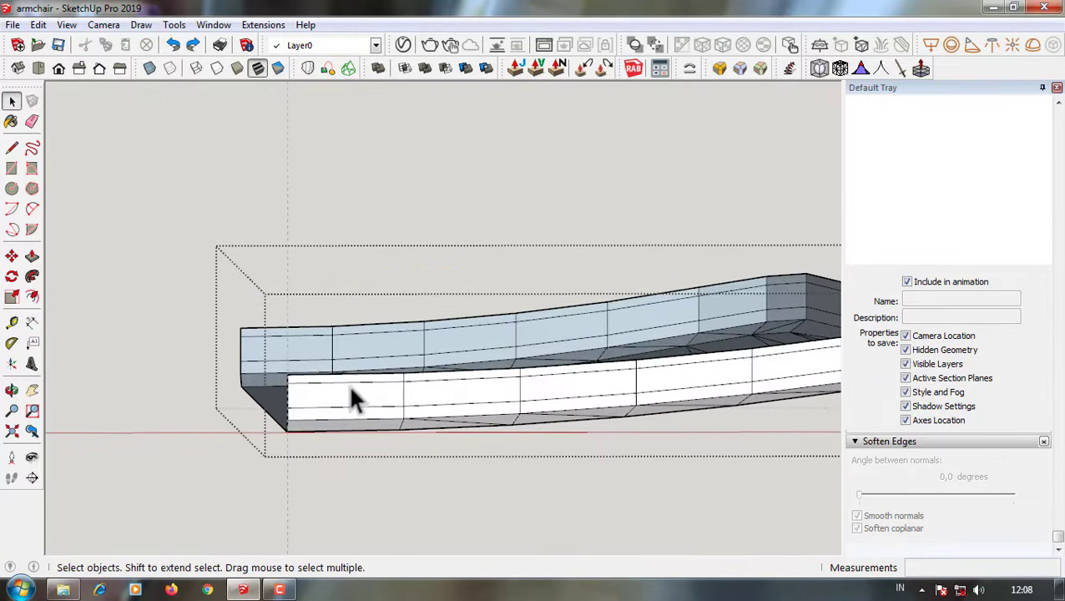
- Copy the seat's top rim outline straight up the blue axis above the seat
middle_click_drag(455, 387, 613, 431)
scroll(669, 432, "up", 2)
scroll(654, 435, "down", 1)
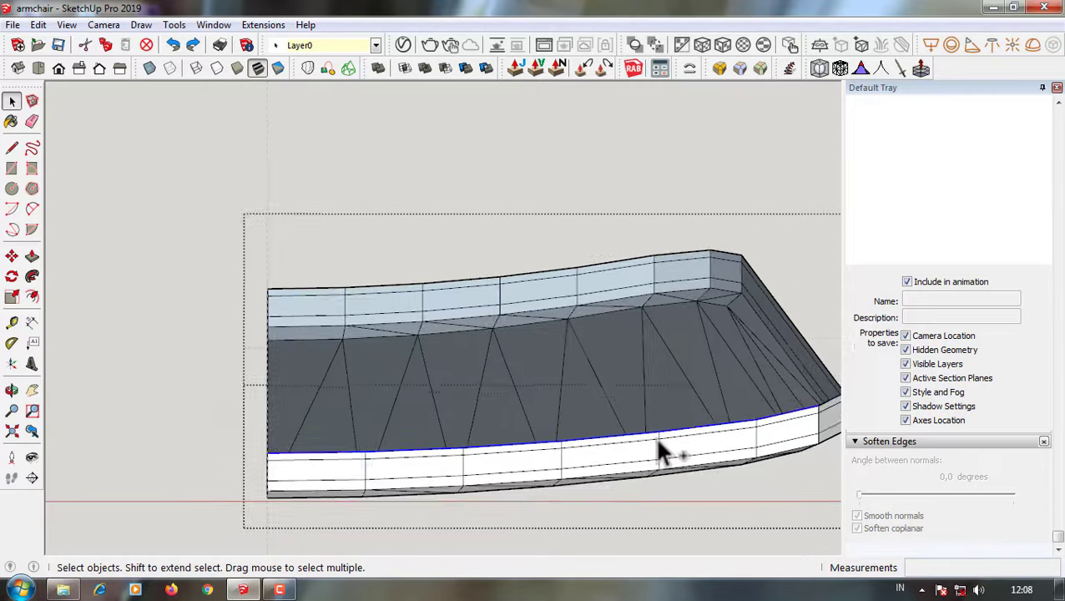
scroll(802, 404, "up", 1)
scroll(641, 253, "up", 2)
scroll(447, 275, "down", 1)
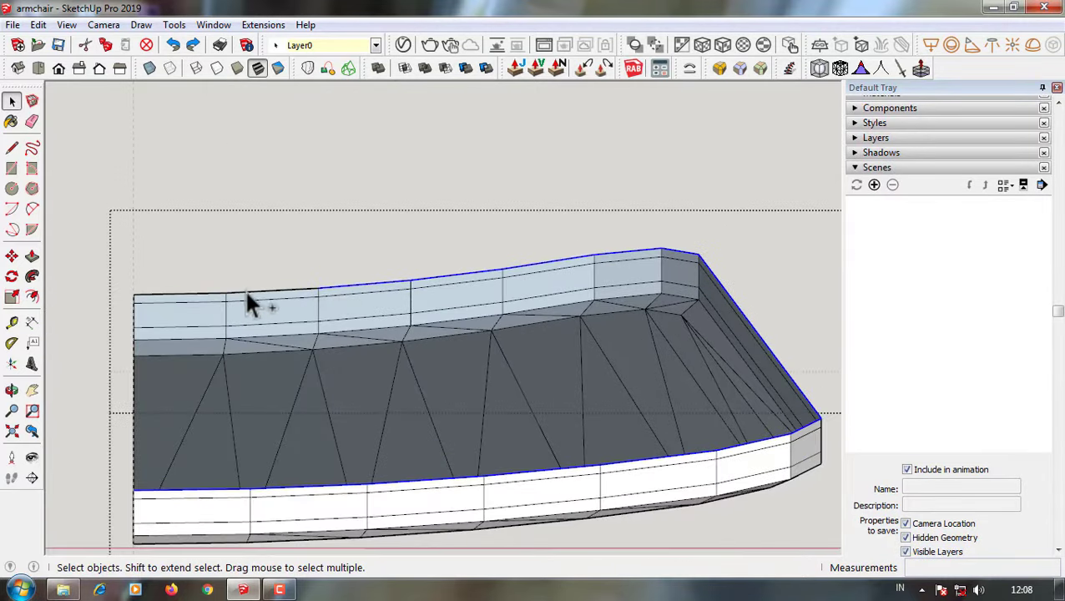
key("m")
key("ctrl")
left_click(133, 293)
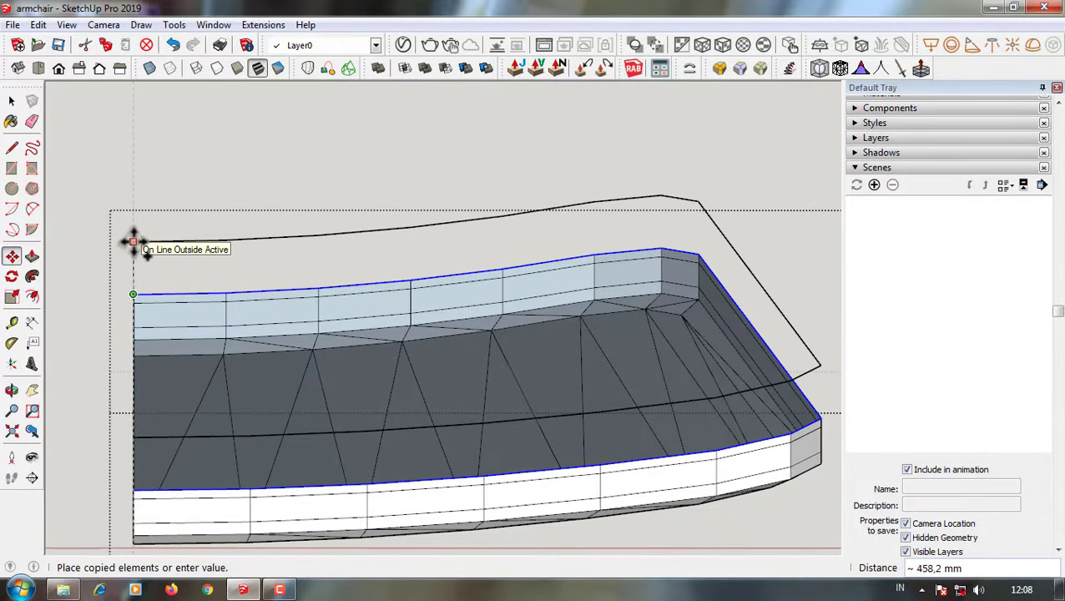
mouse_move(133, 242)
middle_mouse_down()
mouse_move(239, 240)
mouse_move(449, 164)
mouse_move(519, 288)
mouse_move(492, 261)
middle_mouse_up()
left_click(242, 218)
scroll(242, 218, "down", 3)
key("space")
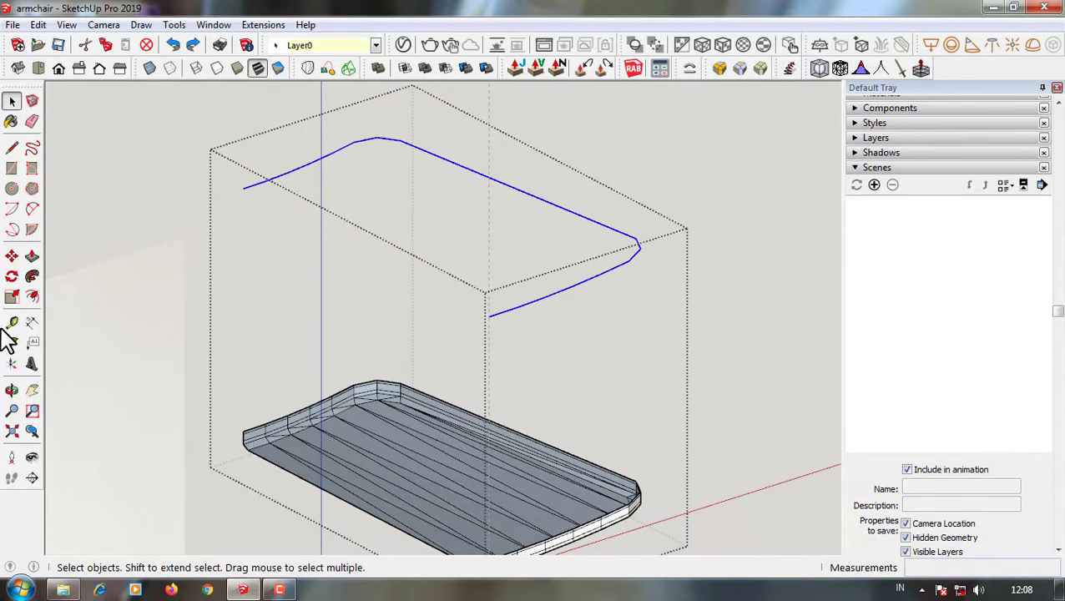
- Resize the copied rim curve and move it down 300 mm onto the cushion's edge
key("s")
scroll(585, 288, "up", 2)
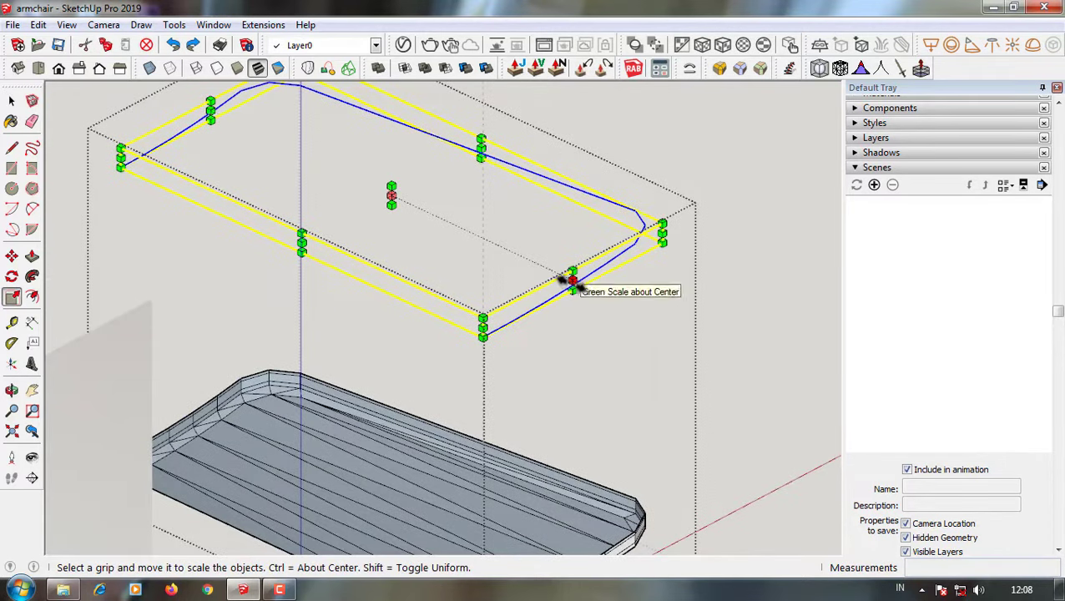
left_click(474, 153)
middle_click_drag(474, 153, 601, 325)
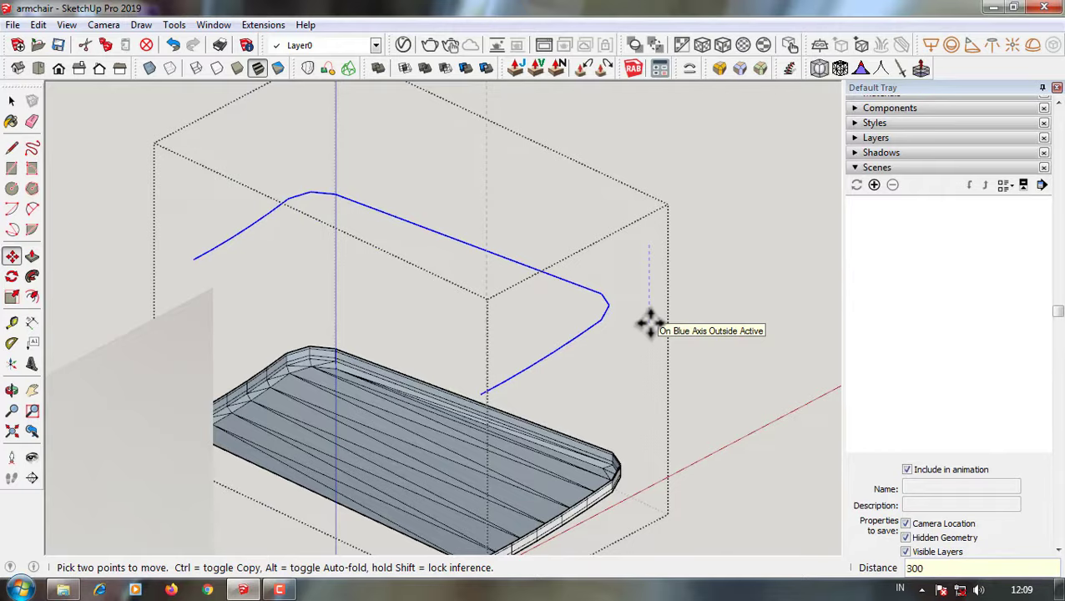
left_click(649, 322)
scroll(617, 367, "down", 3)
scroll(634, 400, "up", 4)
mouse_move(654, 432)
middle_mouse_down()
mouse_move(630, 356)
mouse_move(634, 302)
middle_mouse_up()
- Try scaling the curve against the cushion edge, then undo the scale
key("s")
scroll(557, 316, "up", 3)
left_click(38, 68)
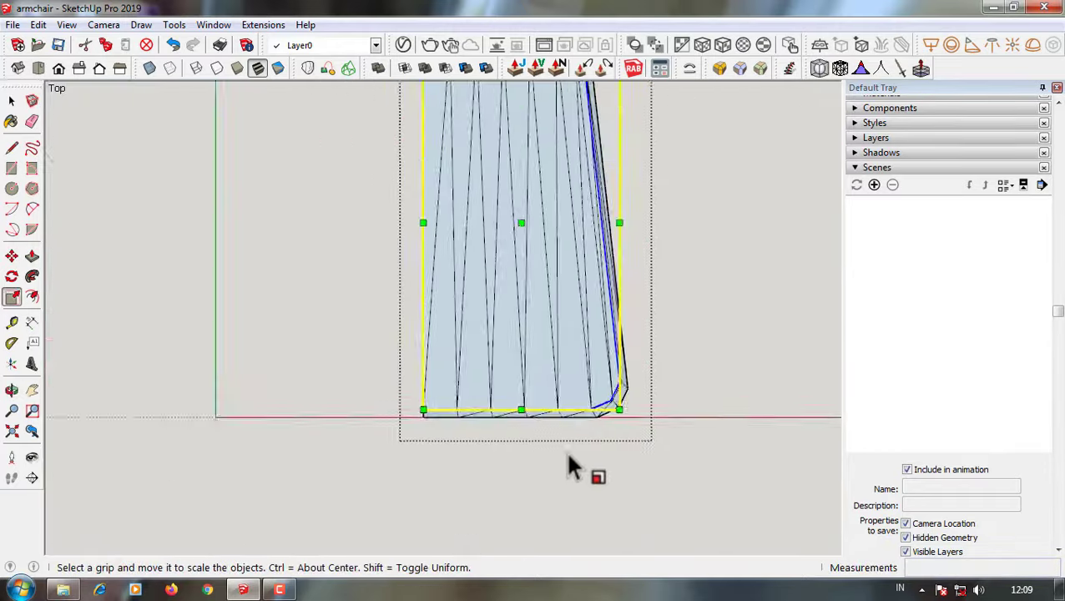
scroll(570, 465, "up", 5)
mouse_move(547, 351)
middle_mouse_down()
mouse_move(691, 292)
mouse_move(589, 278)
middle_mouse_up()
scroll(450, 472, "down", 2)
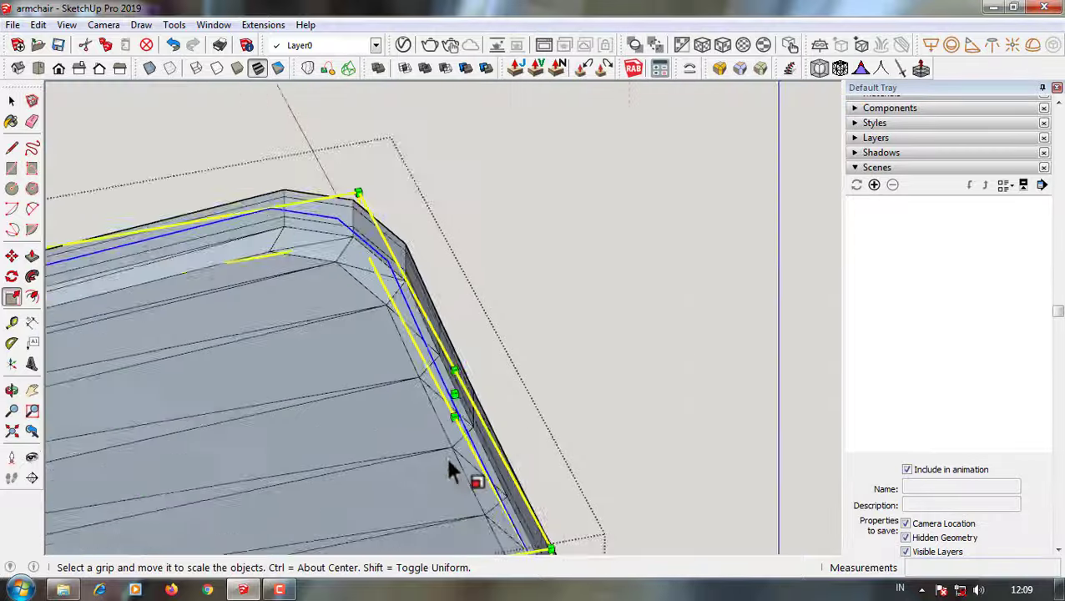
scroll(451, 471, "up", 2)
middle_click_drag(458, 392, 409, 376)
scroll(466, 404, "down", 3)
scroll(565, 310, "up", 3)
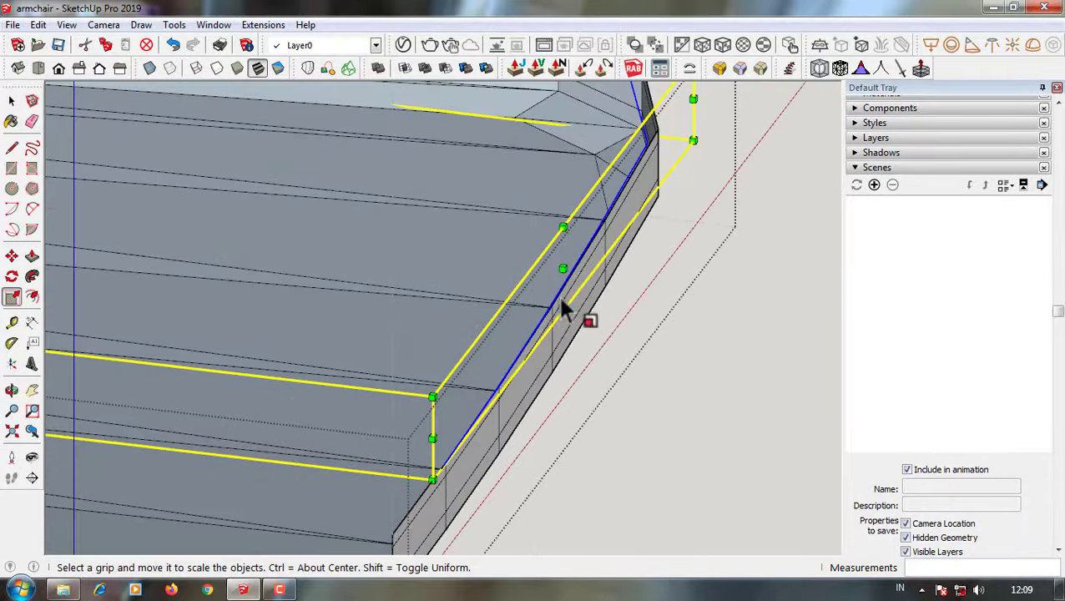
left_click(174, 46)
- Make the selected cushion geometry into a single group with Make Group
key("space")
scroll(369, 465, "down", 3)
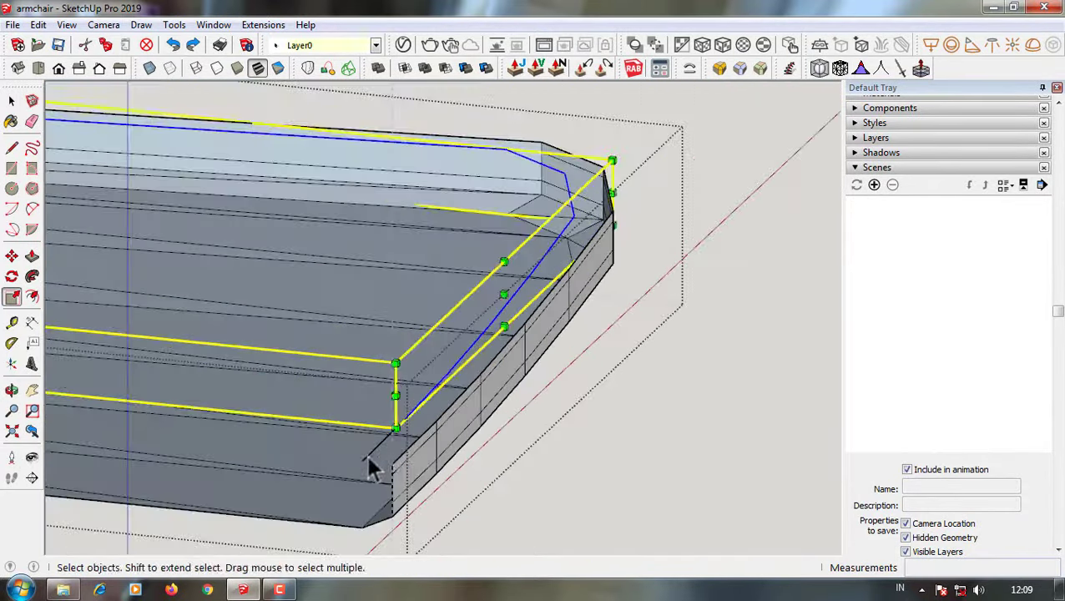
scroll(613, 352, "down", 2)
scroll(415, 274, "down", 2)
scroll(589, 188, "up", 4)
scroll(242, 265, "down", 2)
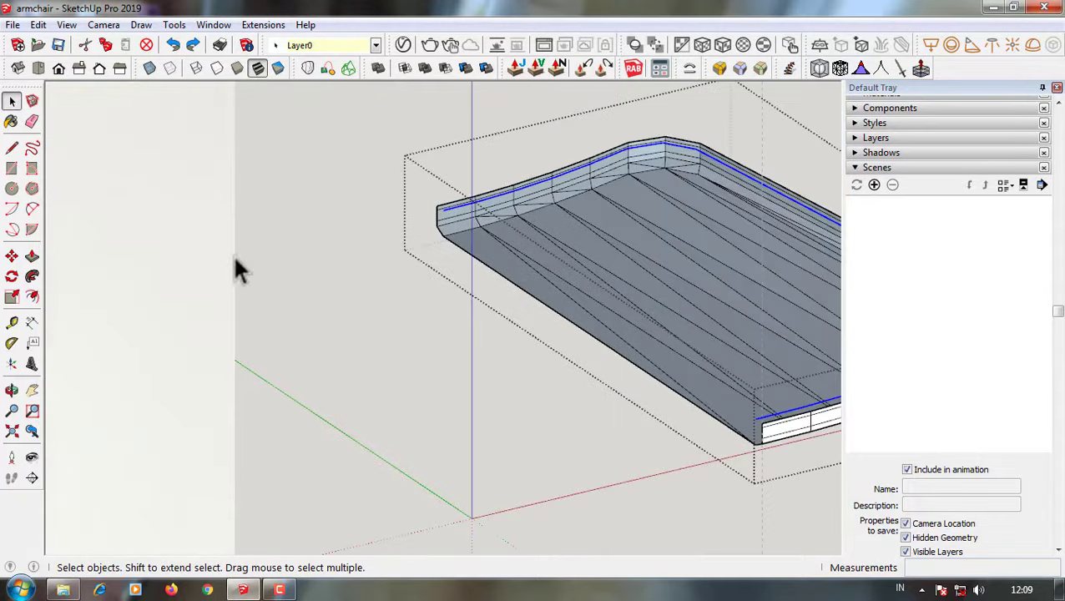
left_click(12, 298)
scroll(655, 361, "up", 5)
middle_click_drag(656, 361, 720, 330)
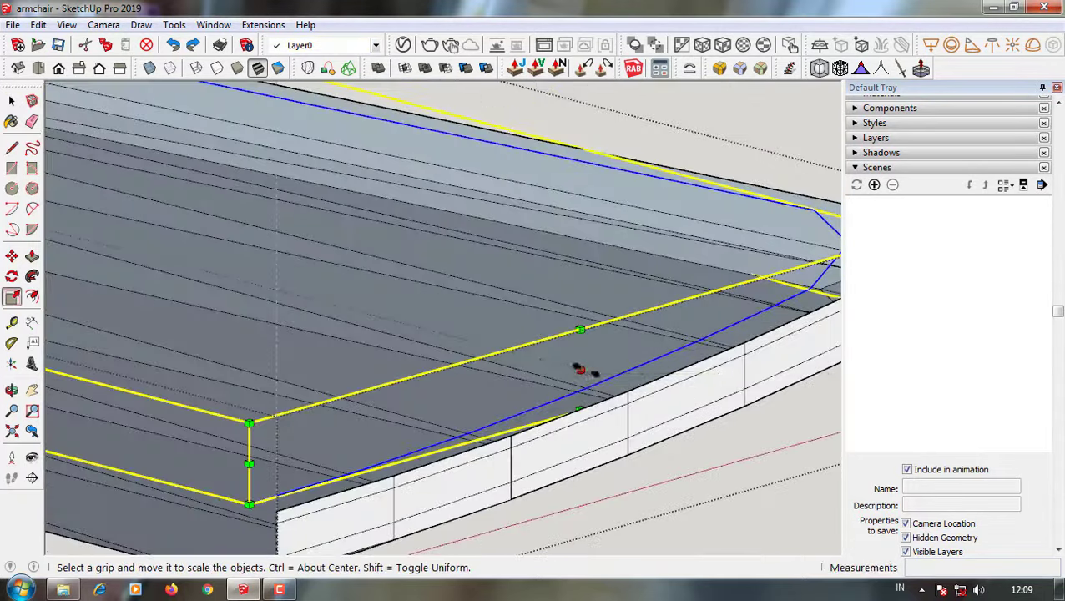
mouse_move(582, 371)
middle_mouse_down()
mouse_move(710, 391)
mouse_move(261, 304)
mouse_move(195, 324)
mouse_move(630, 333)
mouse_move(310, 265)
mouse_move(368, 373)
mouse_move(340, 249)
mouse_move(388, 303)
middle_mouse_up()
key("space")
right_click(388, 303)
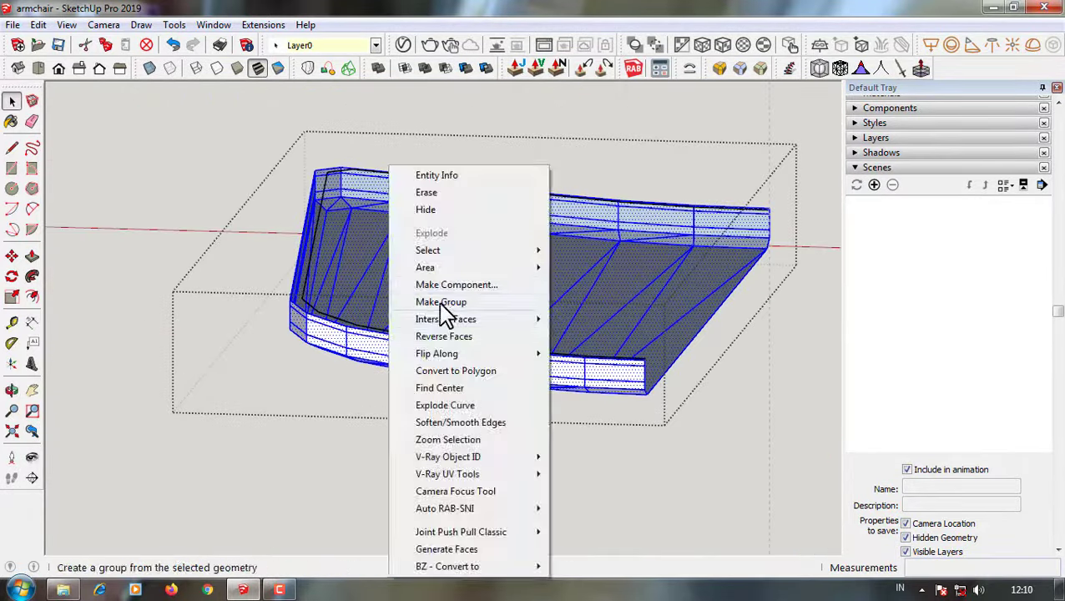
left_click(438, 302)
- Enlarge the new cushion group by about 1.01 in width and length
scroll(309, 315, "up", 3)
scroll(309, 315, "down", 3)
left_click(12, 297)
scroll(261, 246, "up", 3)
scroll(265, 264, "up", 2)
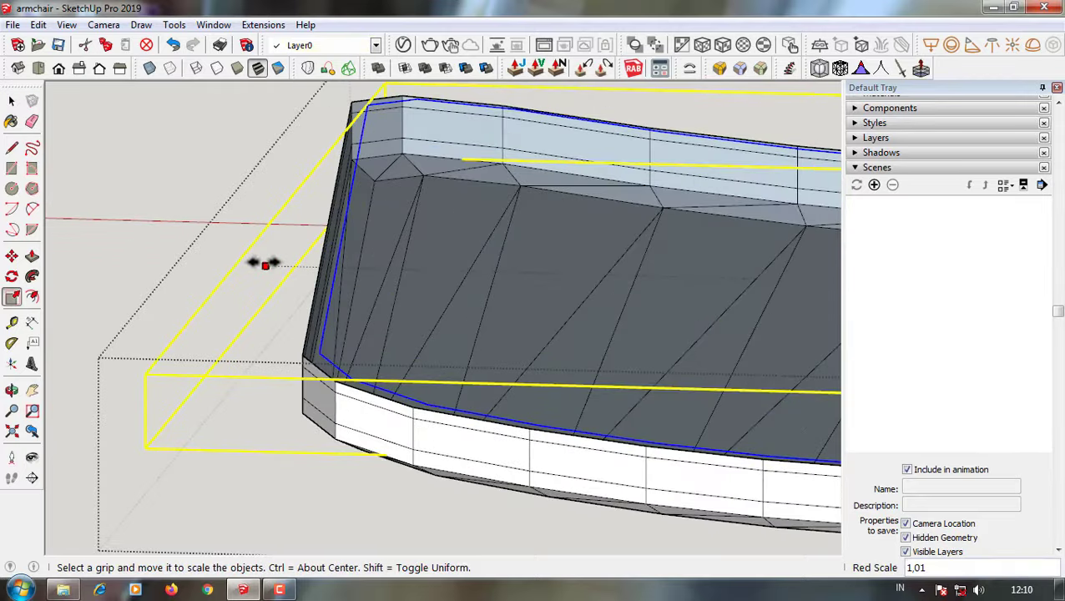
mouse_move(266, 264)
middle_mouse_down()
mouse_move(443, 337)
mouse_move(280, 290)
middle_mouse_up()
scroll(280, 289, "up", 2)
scroll(278, 294, "up", 2)
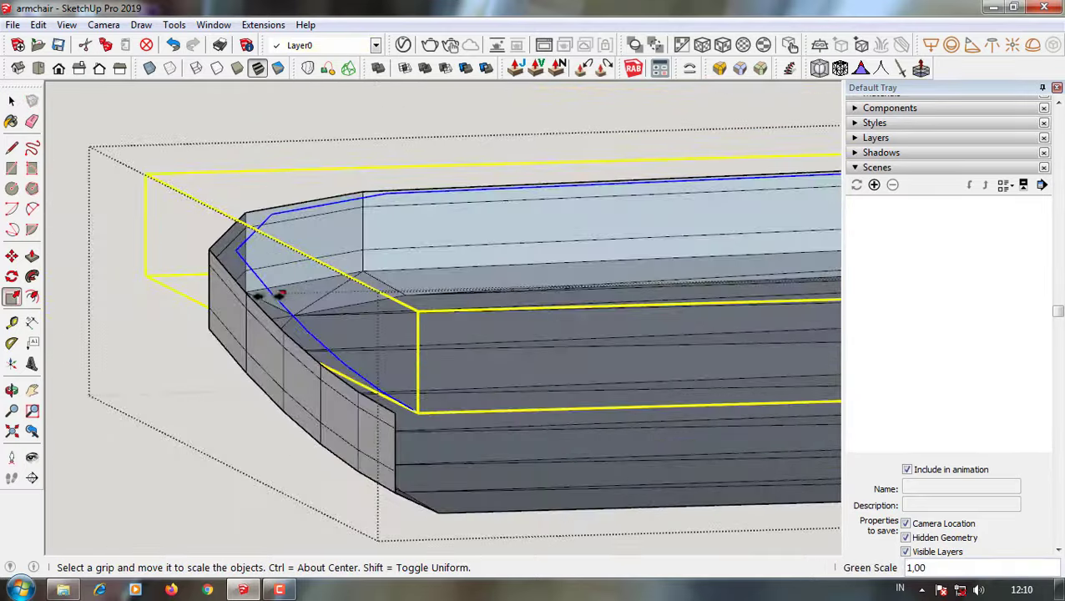
scroll(400, 373, "down", 5)
scroll(216, 423, "up", 3)
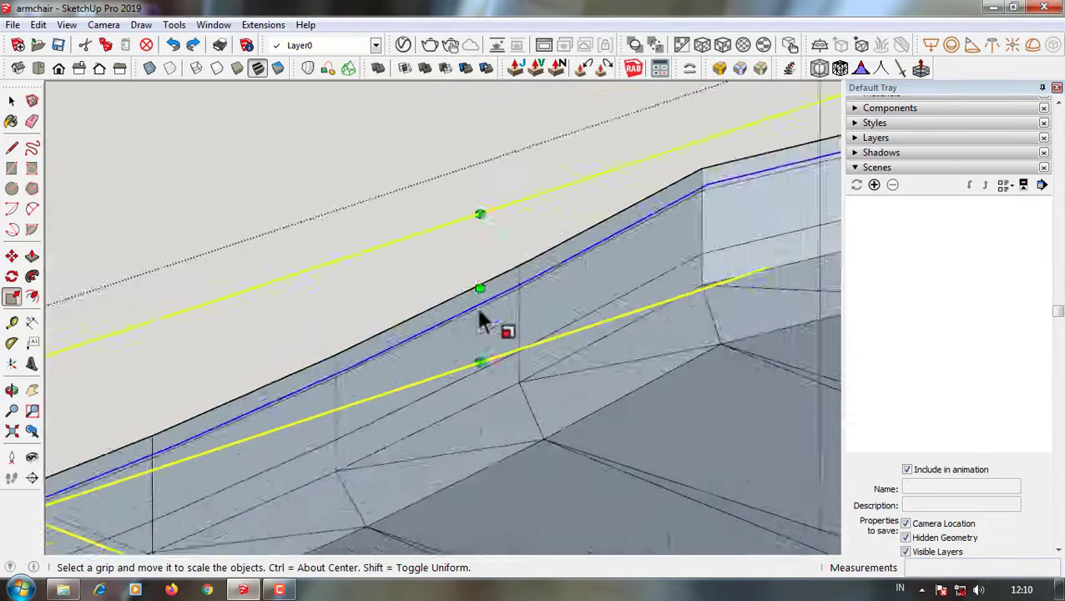
mouse_move(482, 316)
middle_mouse_down()
mouse_move(548, 267)
mouse_move(527, 325)
middle_mouse_up()
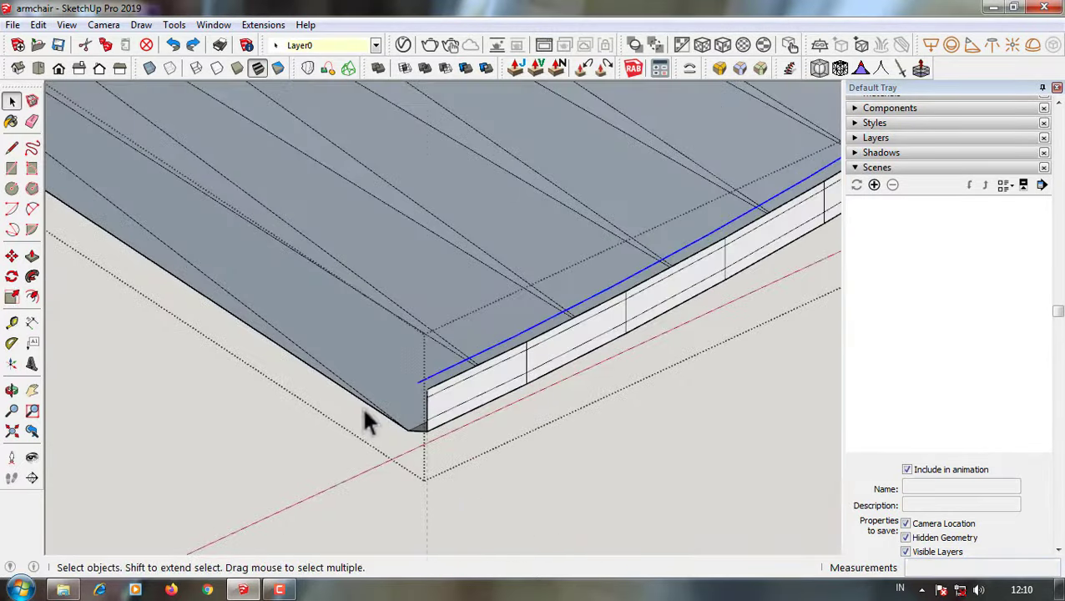
scroll(417, 382, "down", 5)
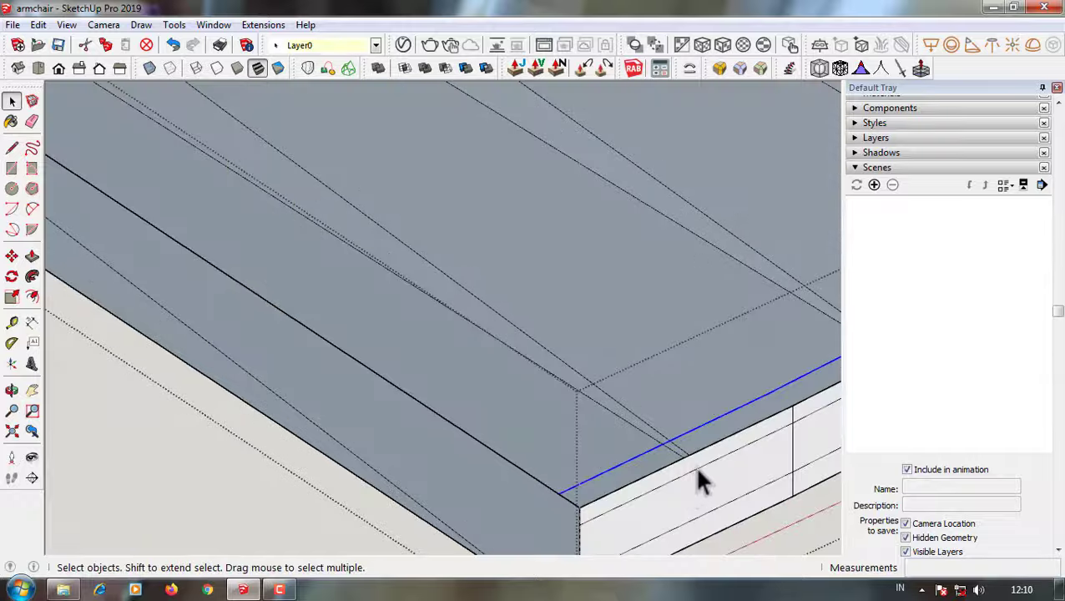
- Remove a stray line drawn on the cushion's front edge
left_click(708, 503)
scroll(705, 497, "up", 2)
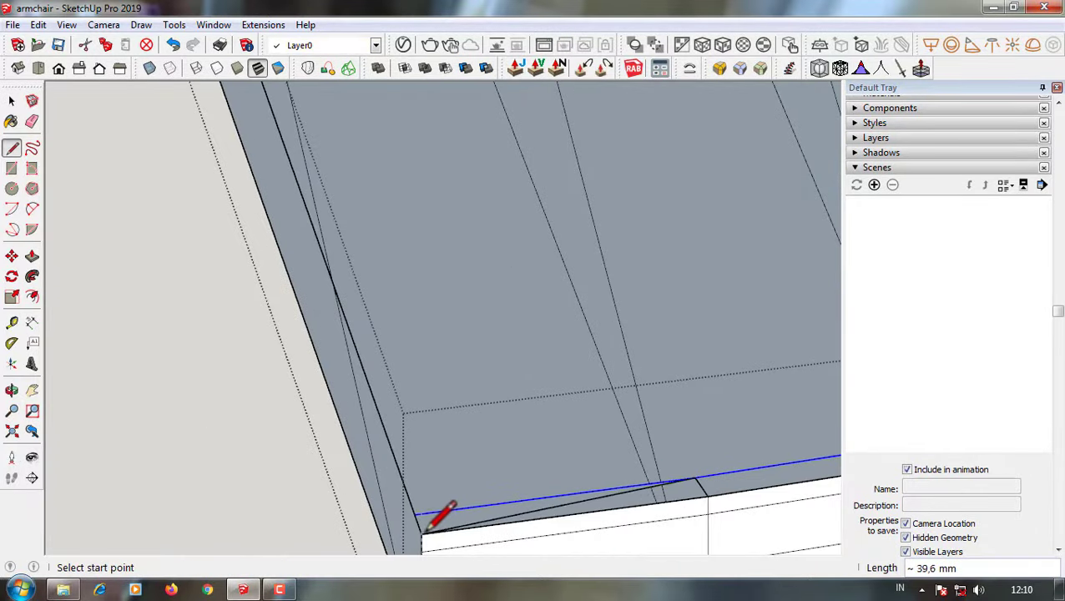
left_click(170, 47)
key("e")
scroll(346, 396, "up", 3)
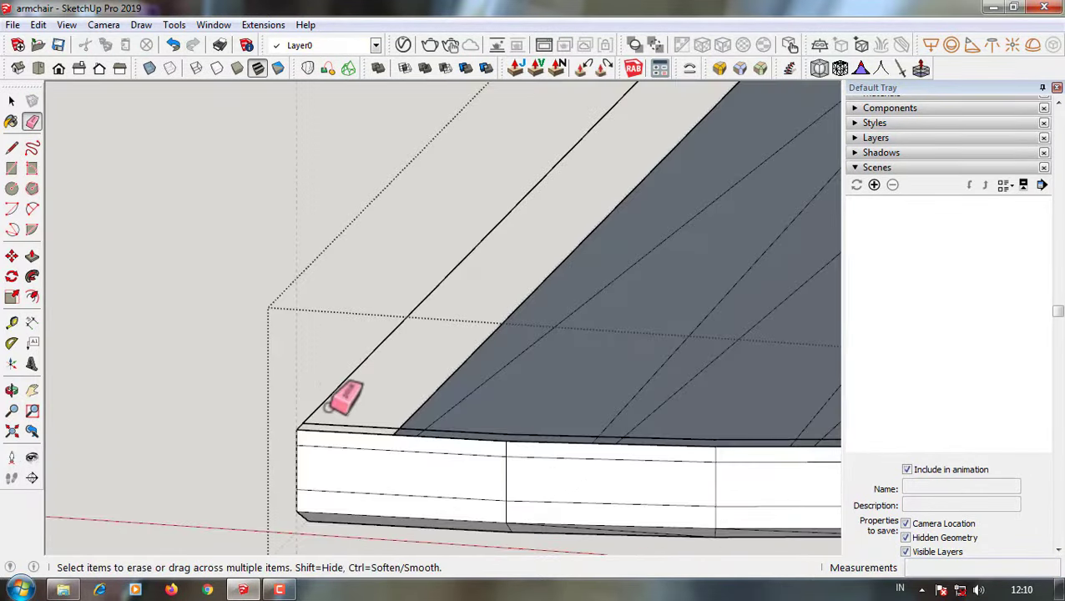
middle_click_drag(333, 415, 729, 510)
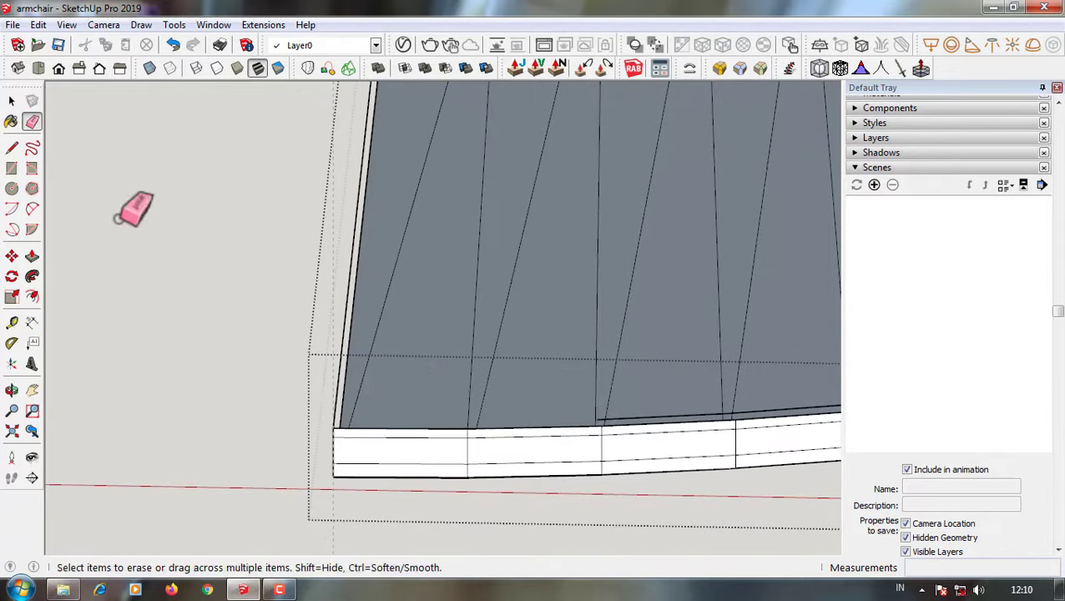
scroll(446, 547, "down", 3)
scroll(511, 522, "up", 4)
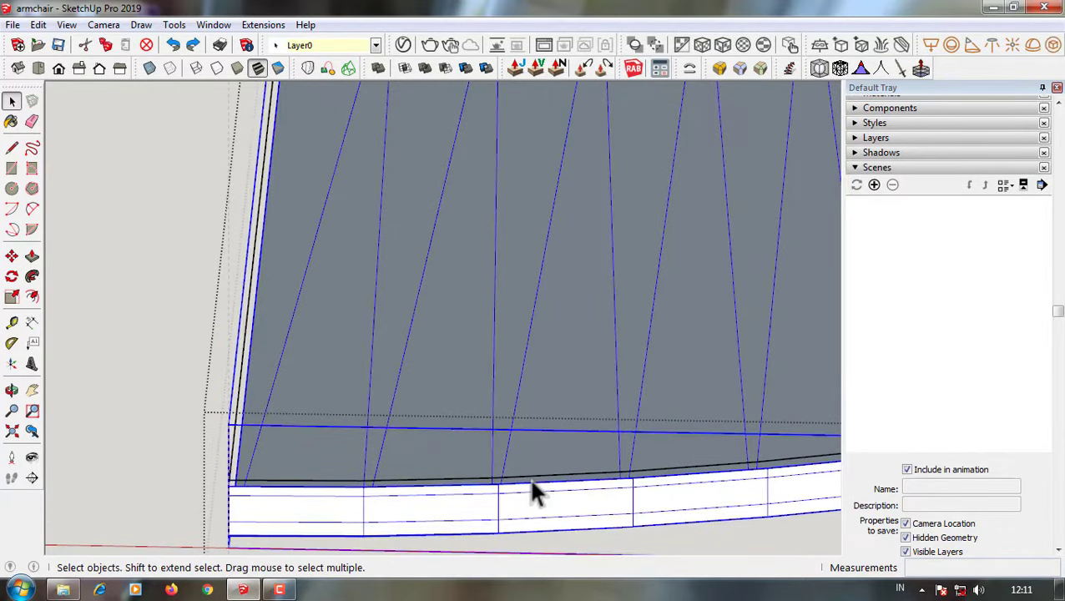
middle_click_drag(399, 498, 143, 433)
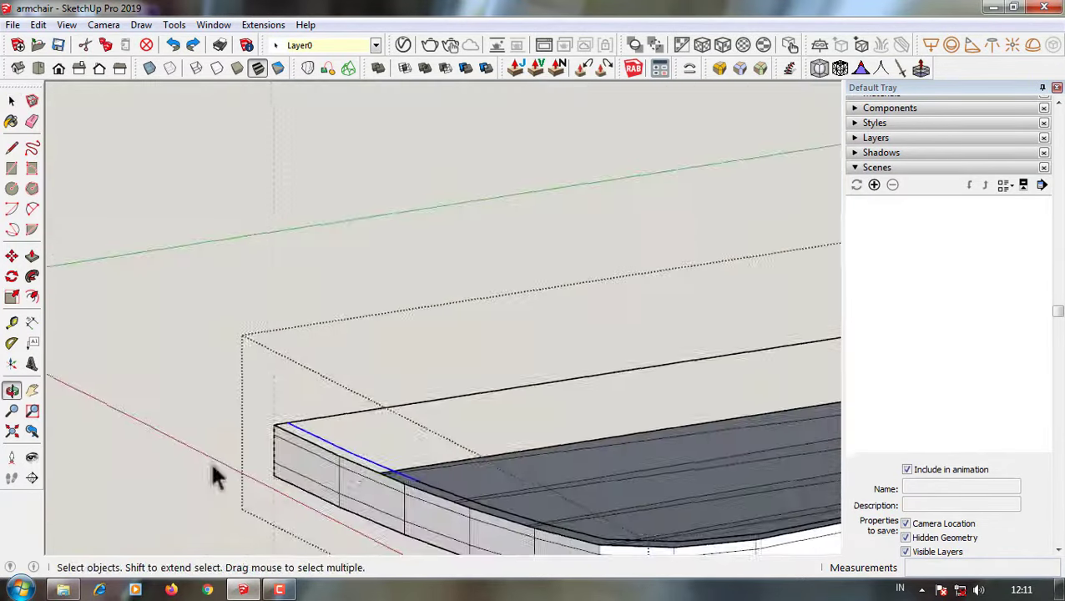
scroll(349, 461, "up", 2)
- Explode the seat's curved edge into separate segments with Explode Curve
right_click(350, 461)
key("Escape")
right_click(345, 454)
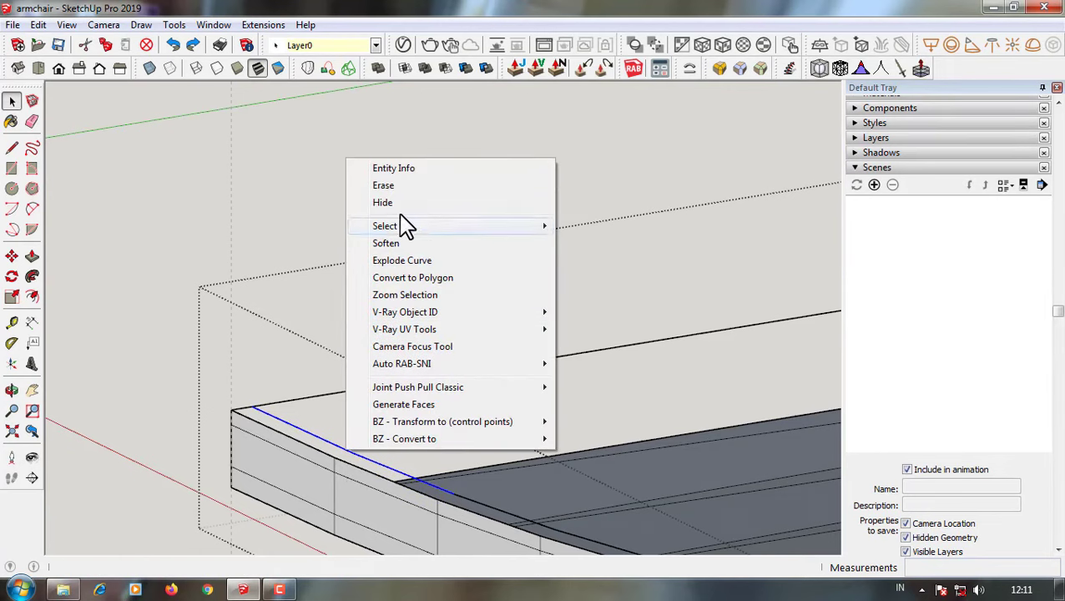
left_click(444, 260)
mouse_move(360, 455)
middle_mouse_down()
mouse_move(579, 400)
mouse_move(830, 428)
mouse_move(766, 382)
middle_mouse_up()
scroll(783, 347, "up", 2)
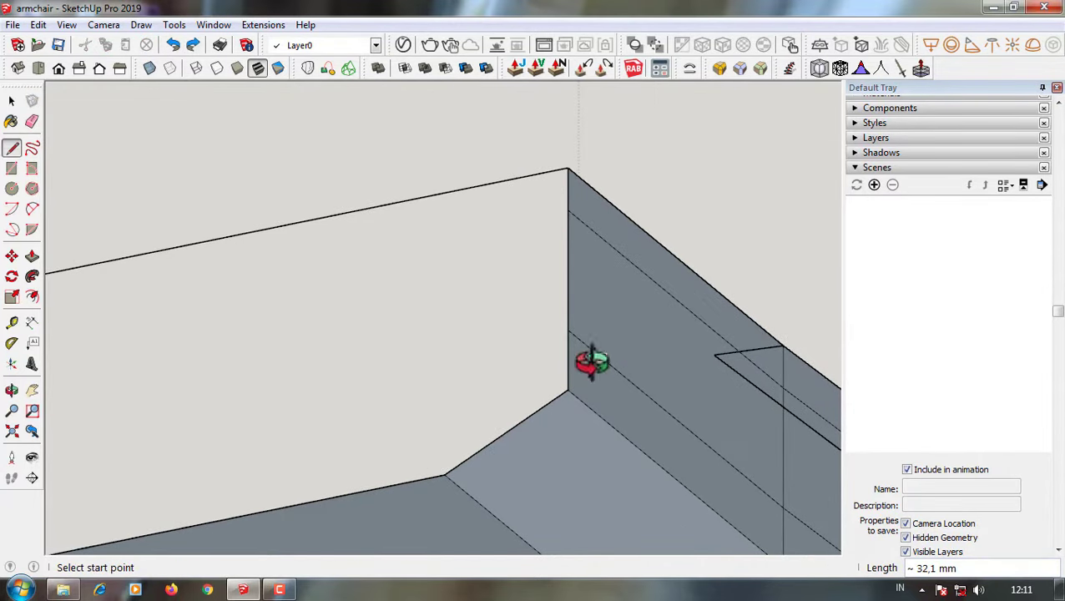
middle_click_drag(592, 361, 584, 250)
- Erase the unwanted sliver triangle at the seat corner
left_click(567, 170)
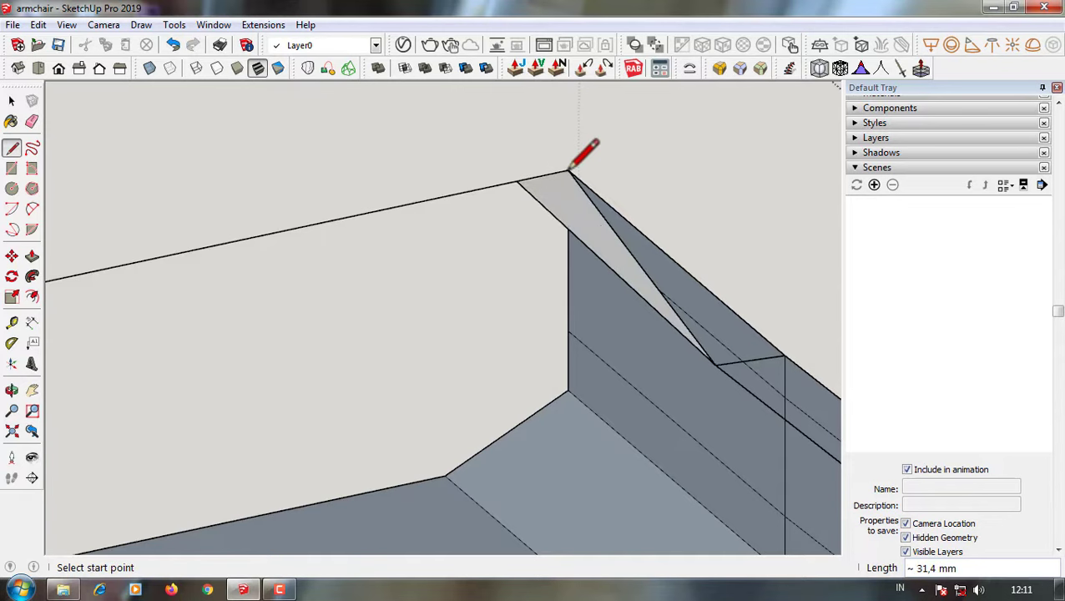
mouse_move(570, 170)
middle_mouse_down()
mouse_move(285, 237)
mouse_move(451, 290)
middle_mouse_up()
key("e")
left_click(442, 267)
key("space")
- Explode the seat group into loose geometry
left_click(489, 309)
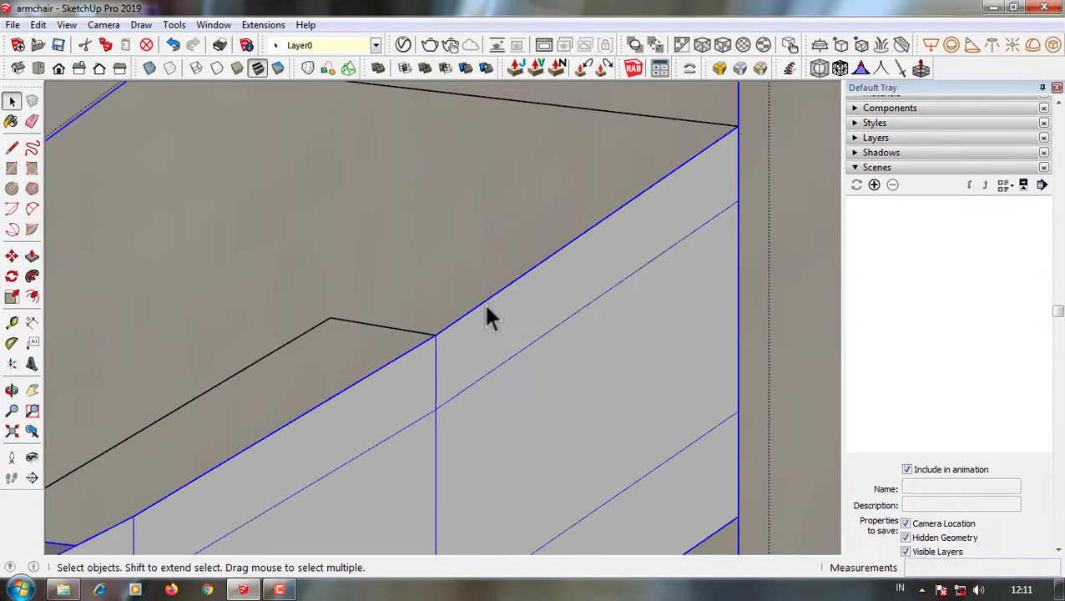
scroll(488, 317, "down", 3)
right_click(558, 225)
left_click(563, 325)
scroll(526, 309, "up", 3)
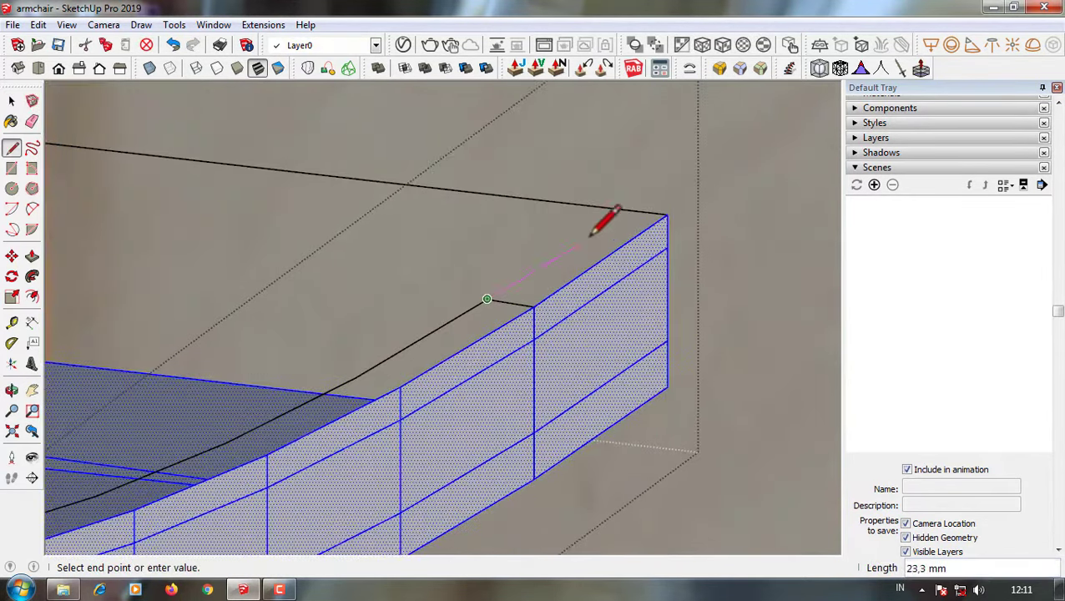
scroll(361, 375, "up", 2)
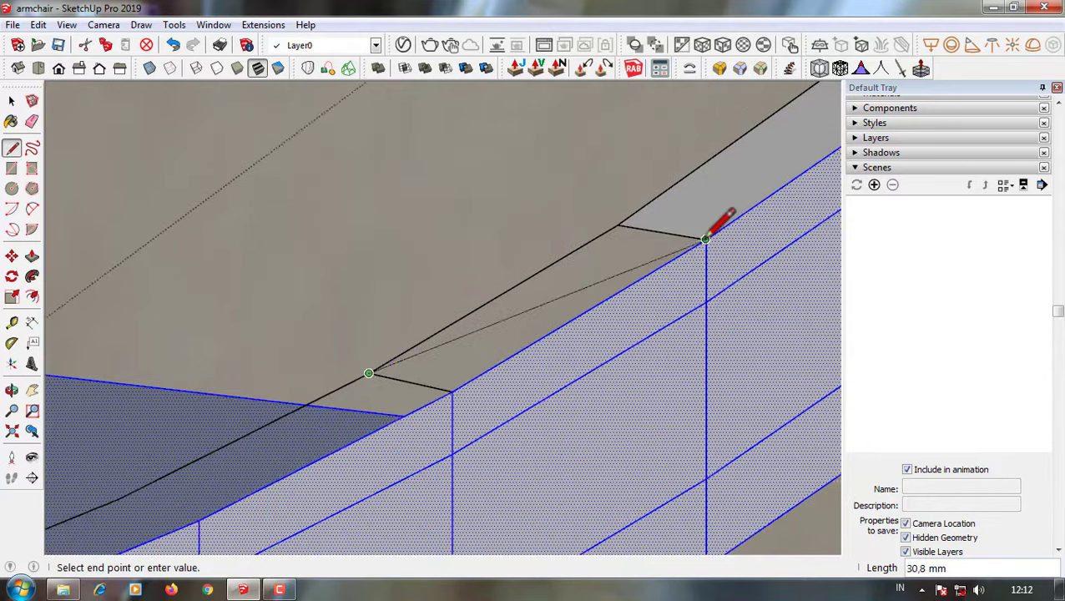
- Draw a connecting line from the seat corner vertex to the frame corner
key("Escape")
mouse_move(713, 223)
middle_mouse_down()
mouse_move(488, 356)
mouse_move(485, 384)
middle_mouse_up()
left_click(485, 384)
left_click(431, 367)
scroll(712, 302, "down", 2)
scroll(380, 375, "up", 2)
left_click(375, 381)
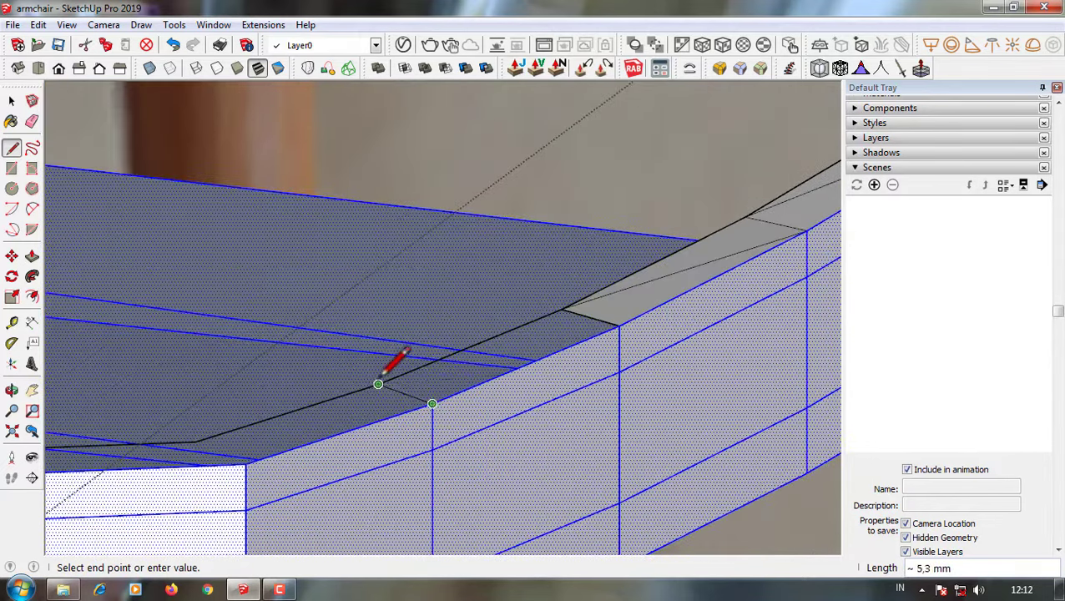
key("Escape")
mouse_move(541, 351)
middle_mouse_down()
mouse_move(459, 361)
mouse_move(594, 464)
middle_mouse_up()
scroll(689, 428, "up", 3)
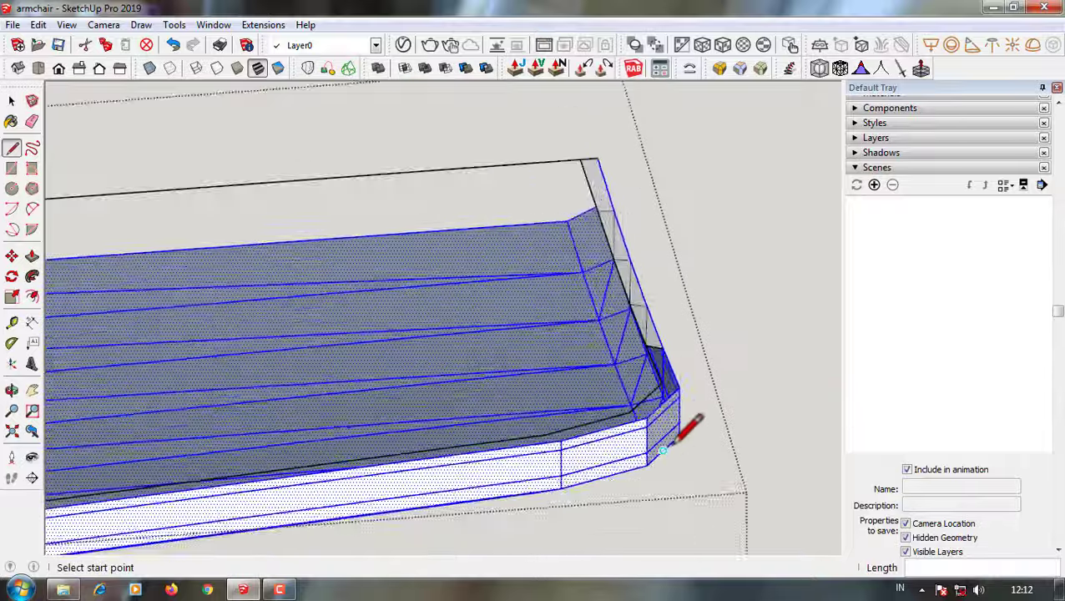
scroll(717, 333, "up", 2)
- Add a line from the seat edge vertex across the next seat corner
left_click(749, 354)
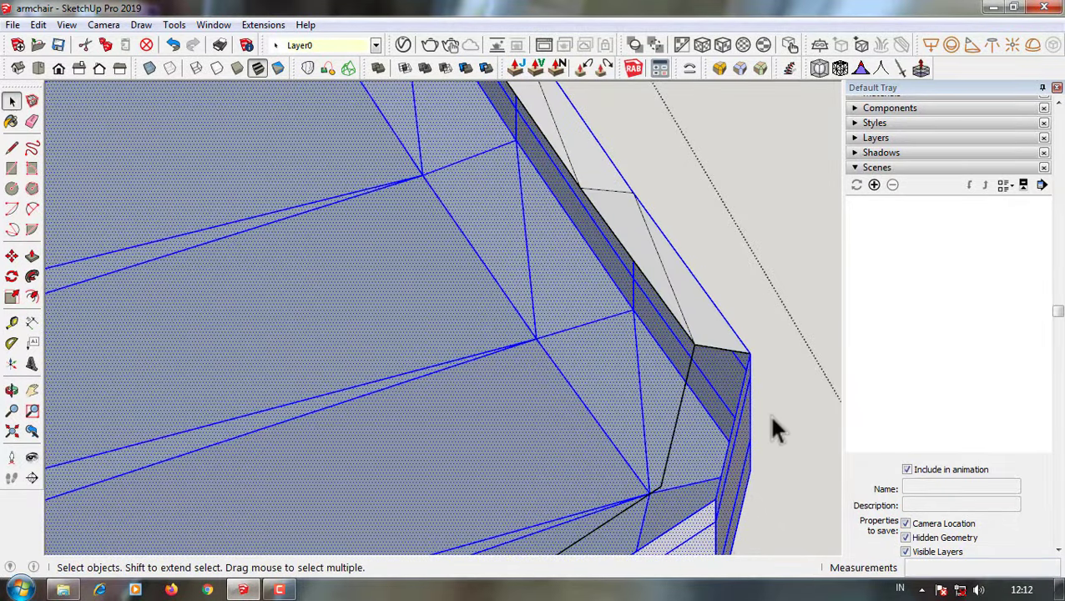
middle_click_drag(772, 418, 678, 422)
key("l")
left_click(647, 380)
key("Escape")
scroll(737, 190, "up", 2)
left_click(579, 446)
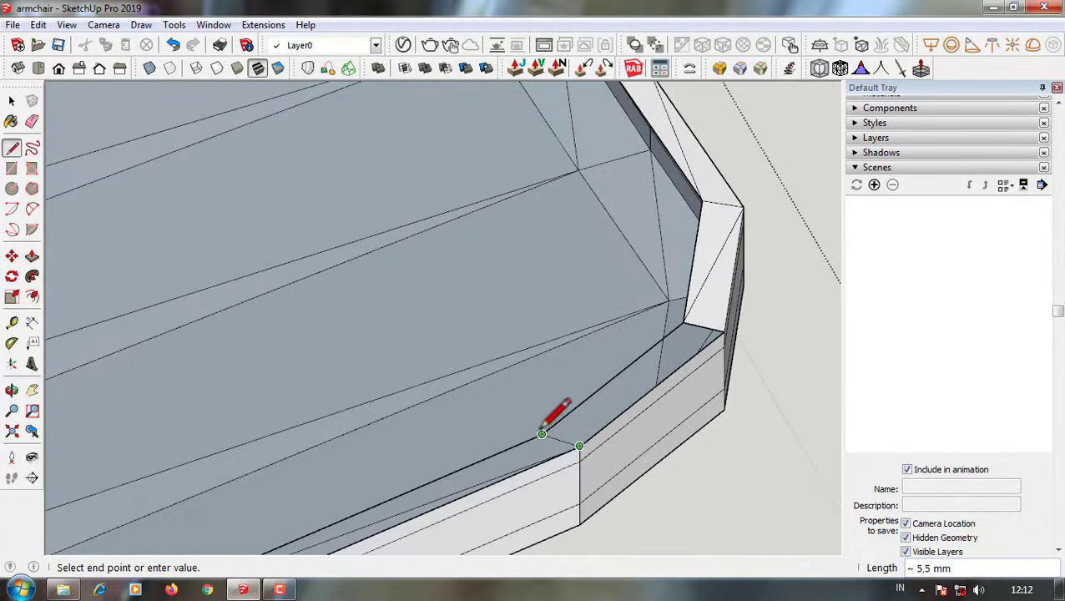
left_click(541, 434)
scroll(601, 425, "down", 2)
scroll(578, 421, "down", 2)
scroll(286, 486, "up", 3)
scroll(298, 428, "up", 2)
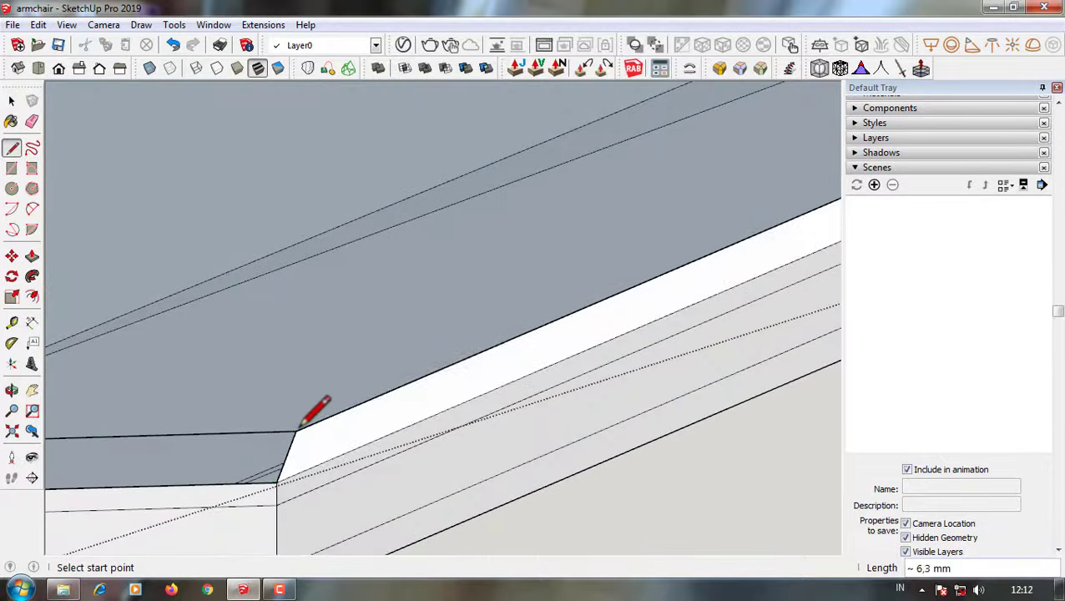
scroll(298, 428, "down", 1)
- Join further rim vertices to the board's edge corners with lines
left_click(113, 448)
scroll(266, 435, "down", 2)
scroll(191, 520, "up", 2)
left_click(191, 520)
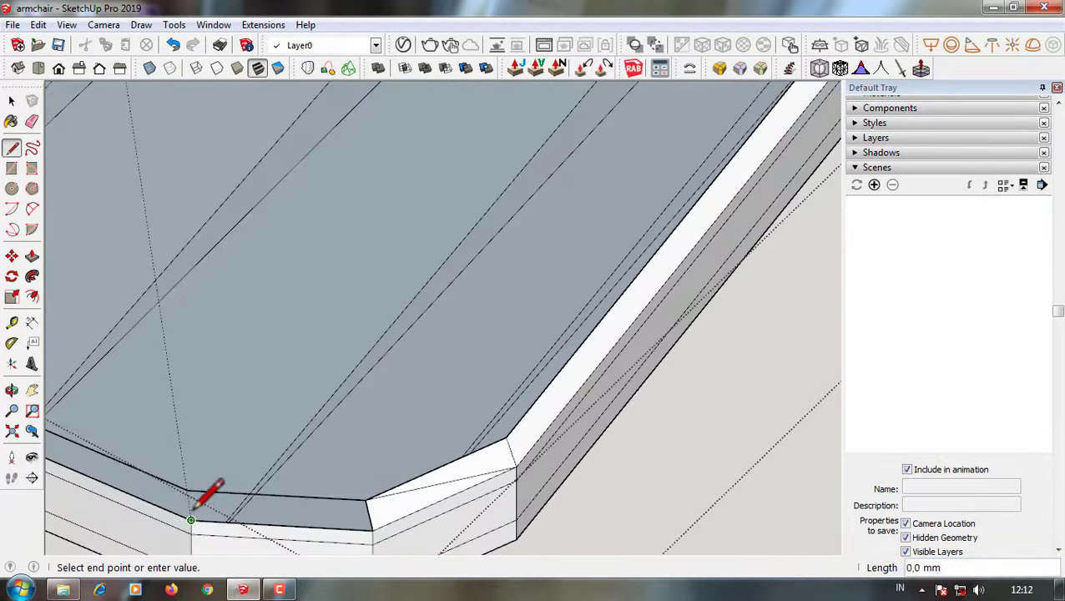
left_click(372, 529)
scroll(325, 468, "down", 2)
left_click(261, 409)
scroll(272, 375, "up", 2)
key("space")
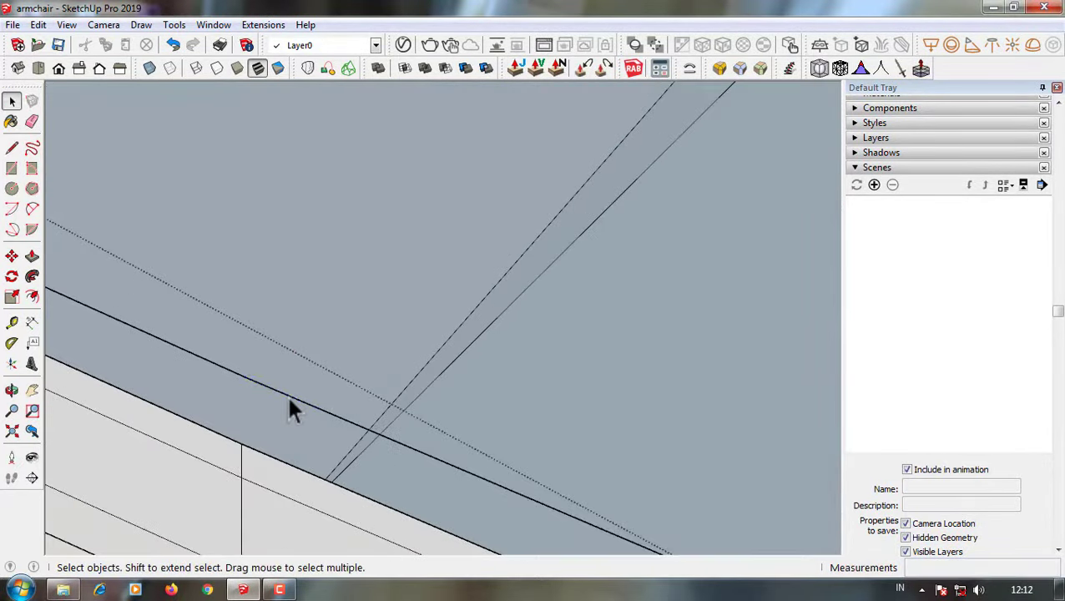
- Close the remaining corner gaps with connecting lines, forming the sloped band faces
left_click(236, 393)
scroll(236, 394, "down", 2)
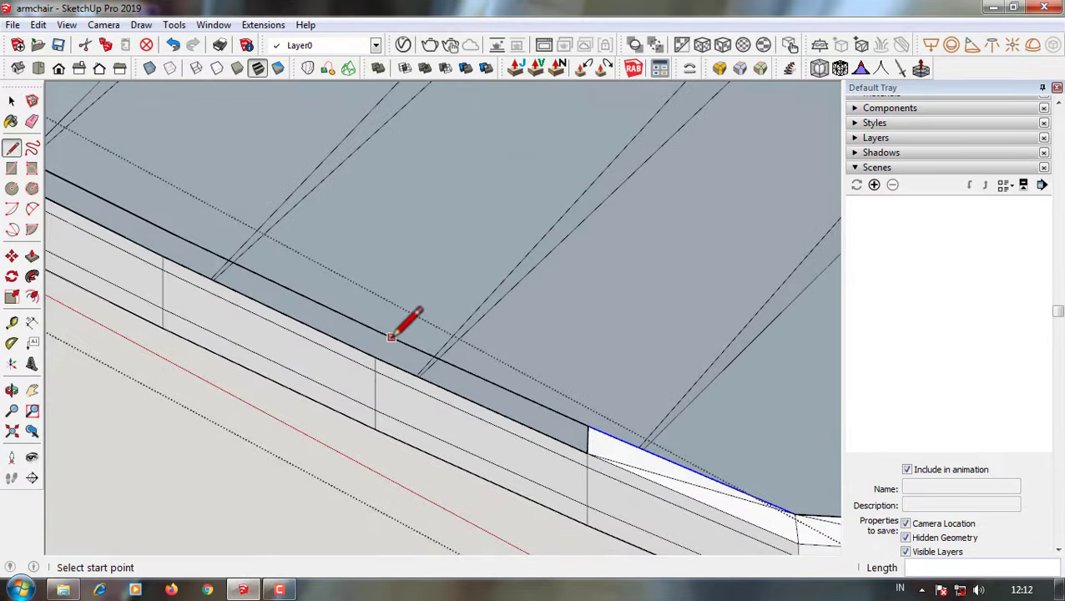
left_click(584, 436)
scroll(355, 308, "down", 1)
left_click(337, 306)
mouse_move(337, 307)
middle_mouse_down()
mouse_move(465, 339)
mouse_move(301, 340)
middle_mouse_up()
scroll(314, 363, "up", 1)
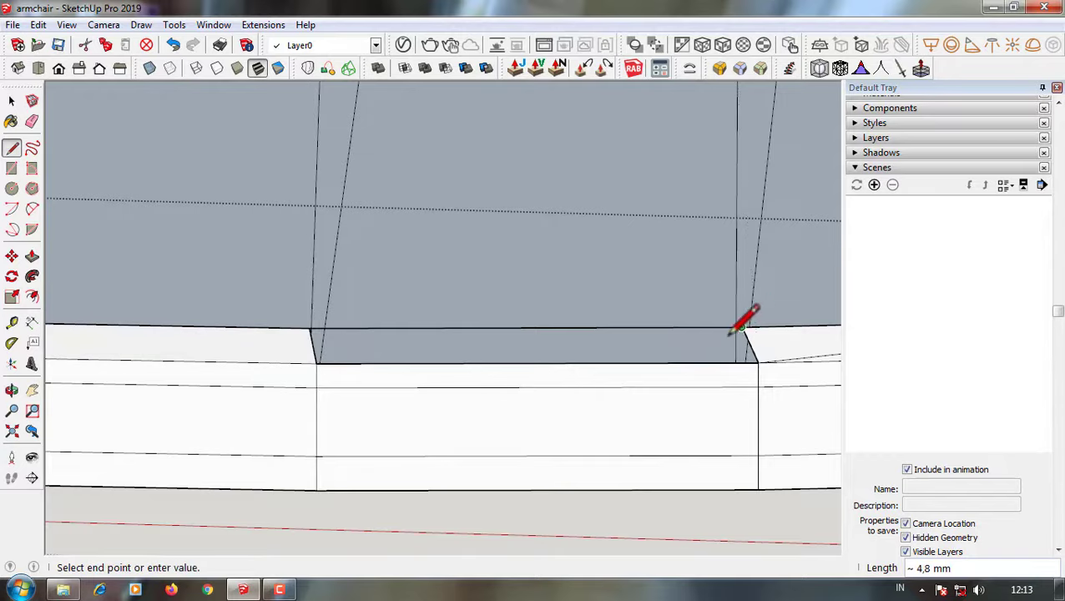
key("space")
scroll(282, 287, "down", 3)
scroll(192, 384, "down", 2)
- Try several times to start a Line at the seat top's top-left corner, cancelling each misplaced start
middle_click_drag(363, 330, 380, 415)
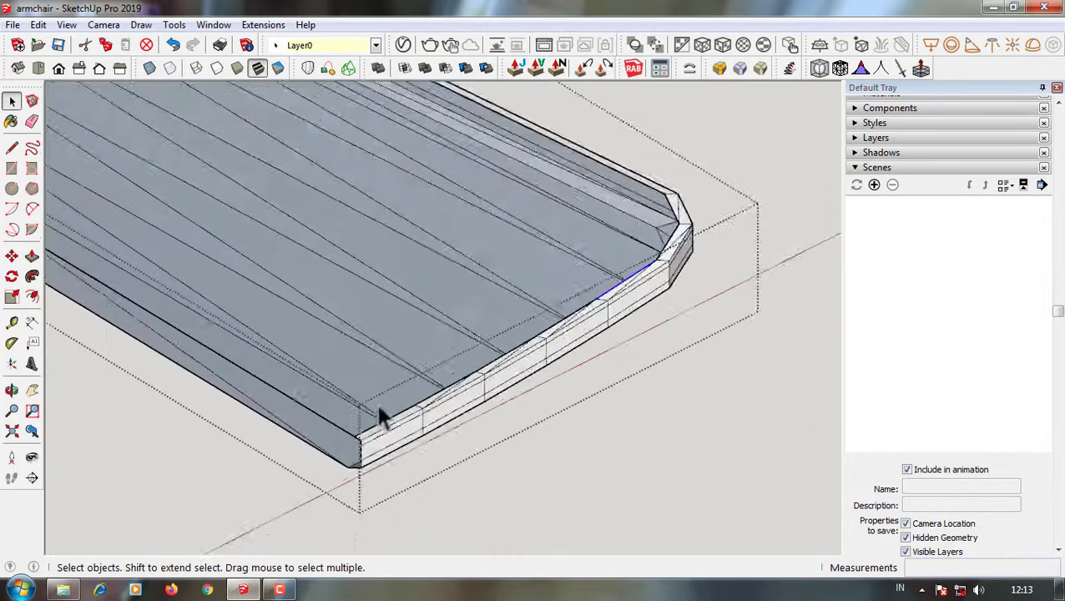
key("l")
scroll(463, 399, "up", 3)
left_click(484, 401)
scroll(684, 404, "down", 2)
scroll(213, 173, "up", 3)
scroll(213, 173, "down", 3)
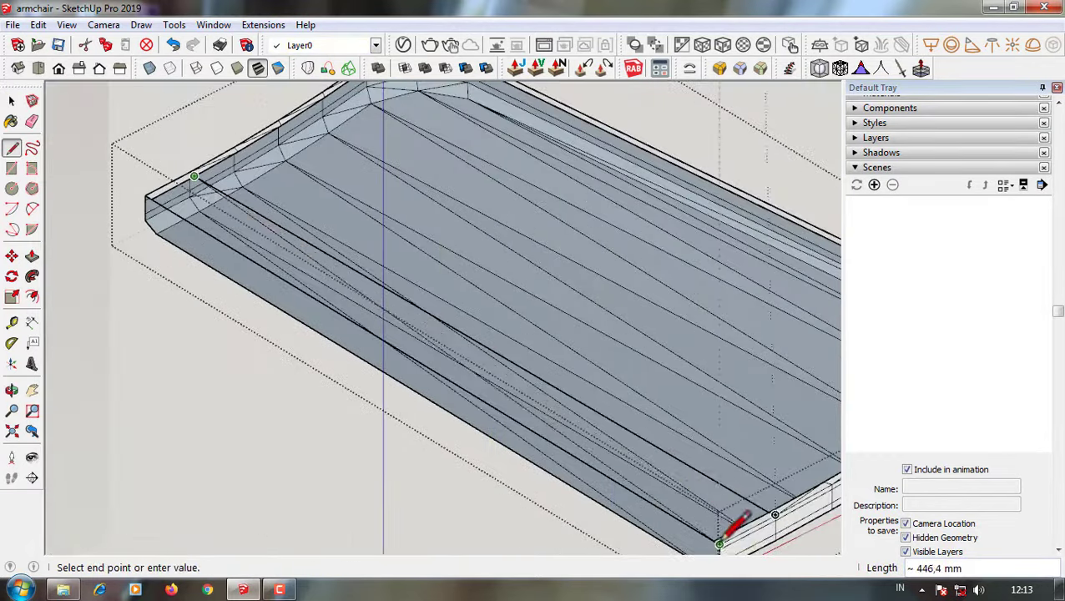
key("Escape")
left_click(280, 209)
scroll(749, 496, "up", 3)
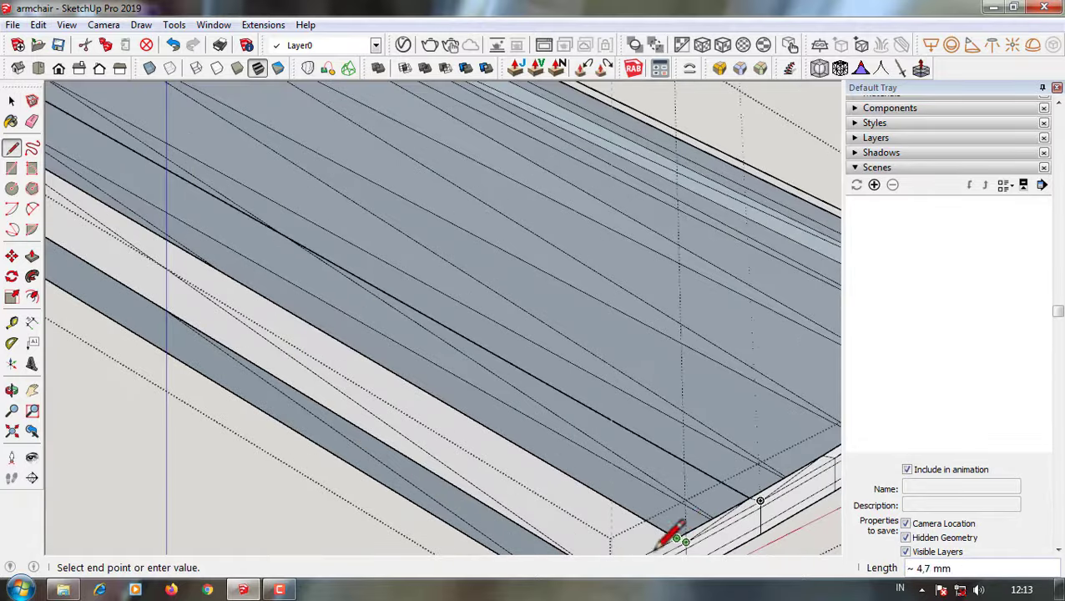
key("Escape")
scroll(674, 538, "down", 3)
scroll(267, 217, "up", 1)
left_click(278, 209)
scroll(751, 514, "up", 3)
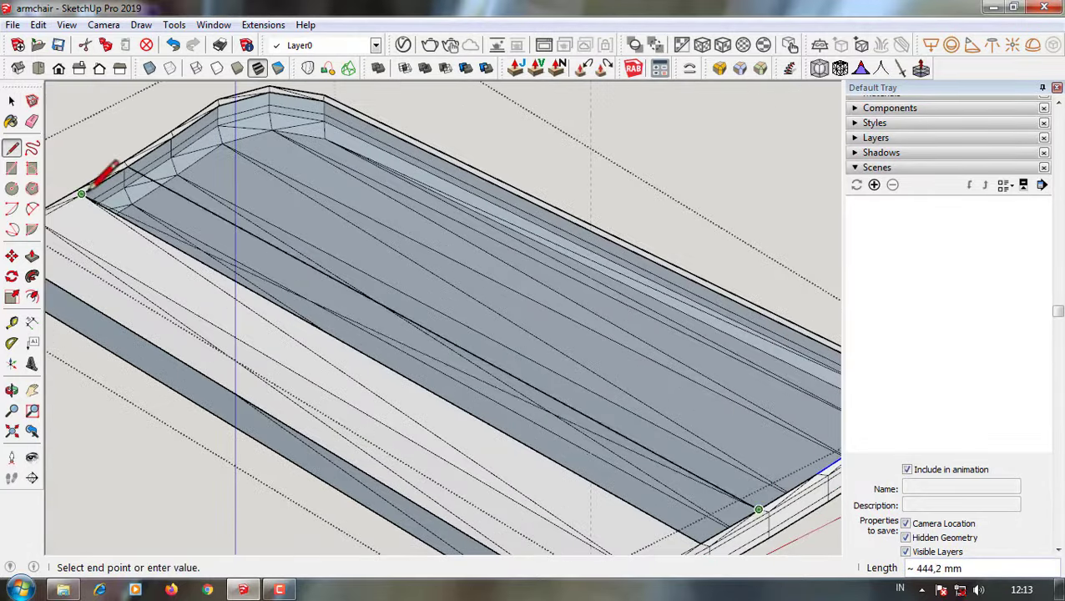
scroll(132, 164, "down", 3)
scroll(230, 194, "up", 3)
left_click(230, 195)
scroll(231, 194, "down", 3)
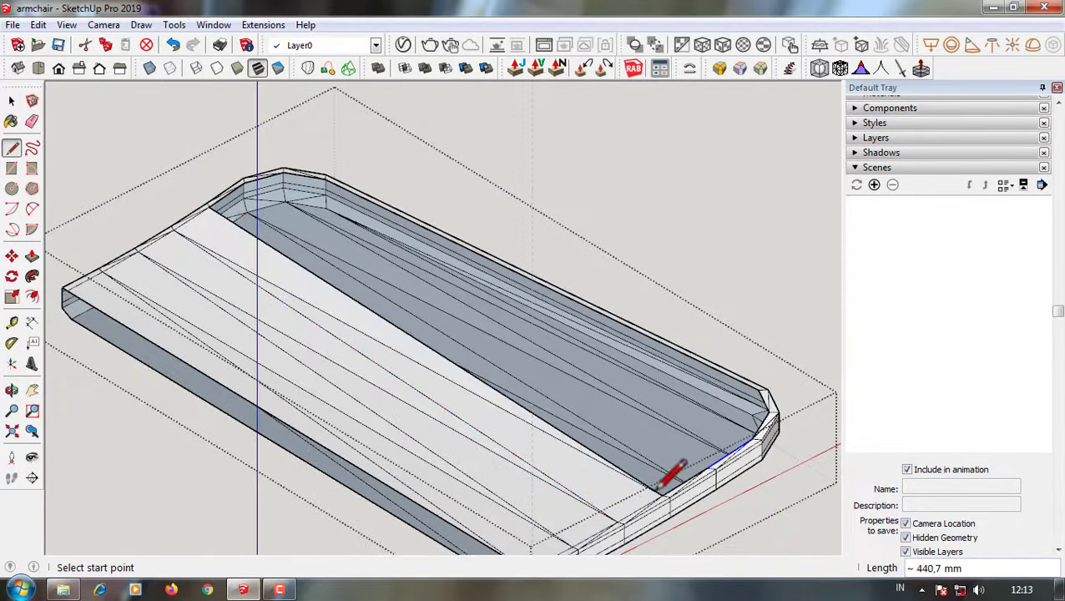
scroll(634, 451, "up", 2)
key("Escape")
key("Escape")
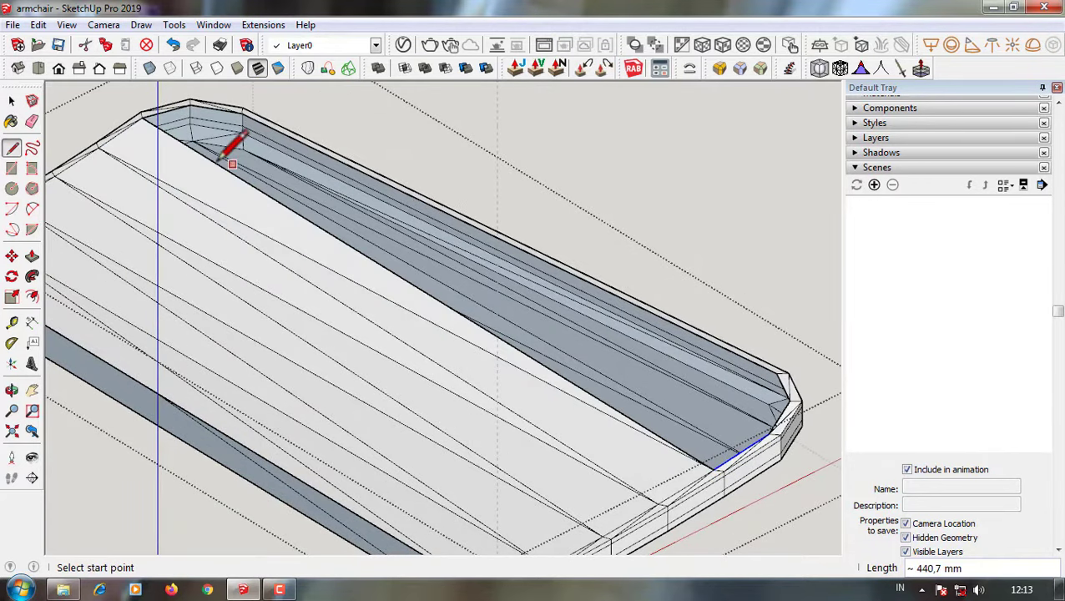
- Draw the diagonal from the top-left corner to the far endpoint, splitting the seat top
left_click(142, 117)
scroll(785, 424, "up", 3)
scroll(487, 400, "down", 3)
middle_click_drag(487, 400, 153, 120)
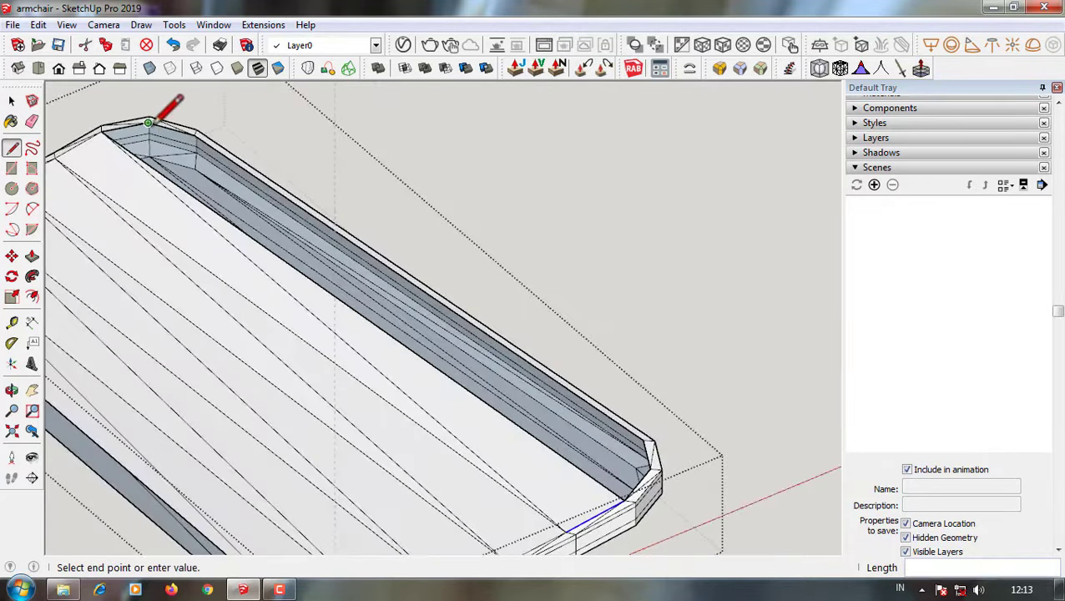
left_click(624, 499)
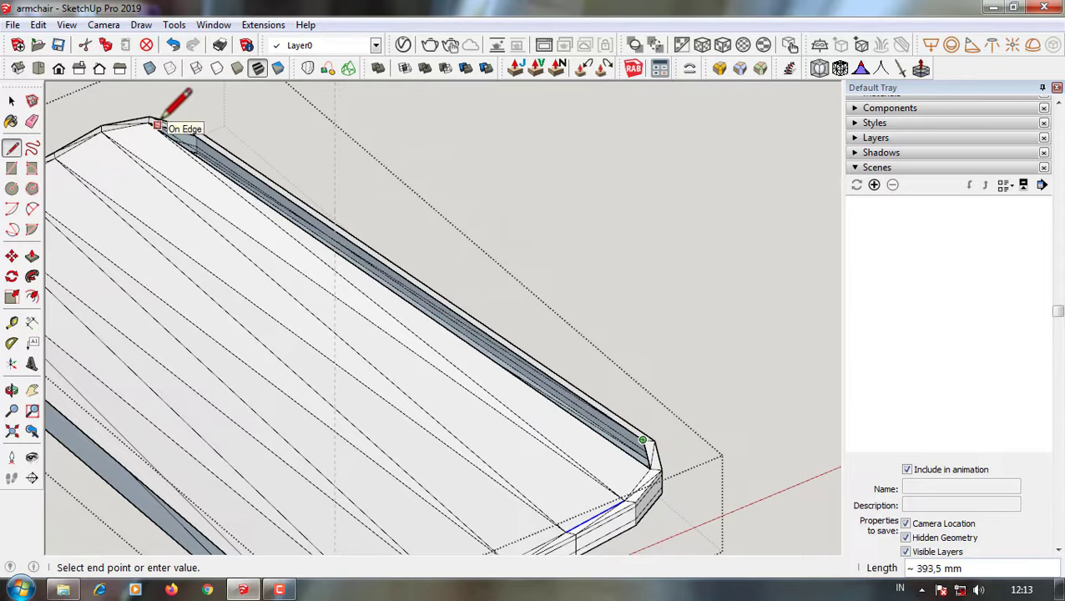
key("space")
scroll(497, 312, "down", 5)
middle_click_drag(497, 312, 365, 351)
- Select all the seat geometry and apply Subdivide and Smooth as a test
key("ctrl+a")
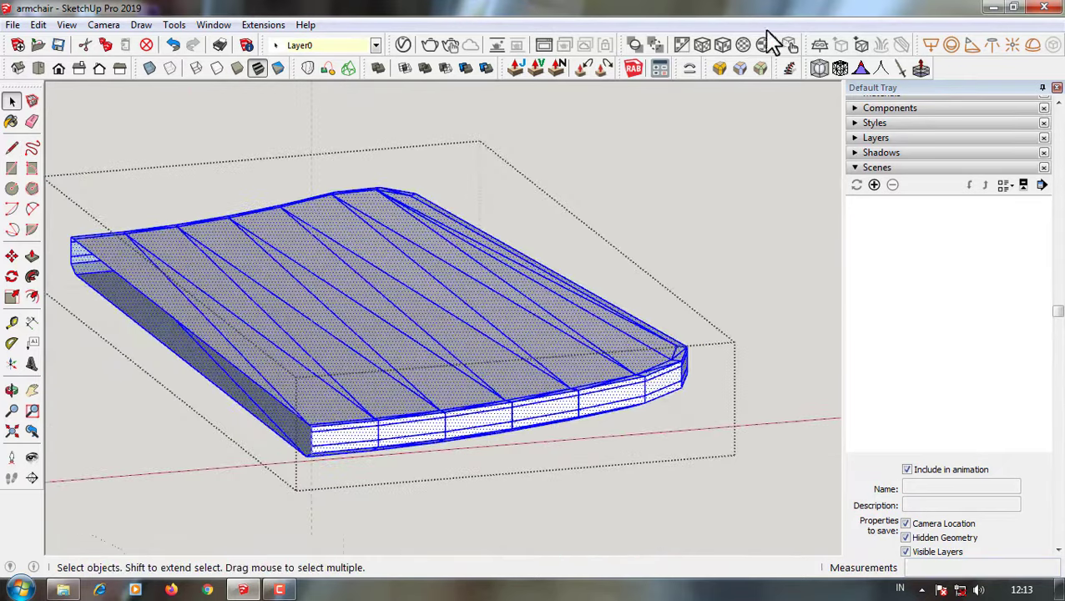
left_click(765, 44)
left_click(511, 323)
scroll(561, 386, "up", 5)
scroll(358, 414, "down", 5)
scroll(722, 284, "up", 5)
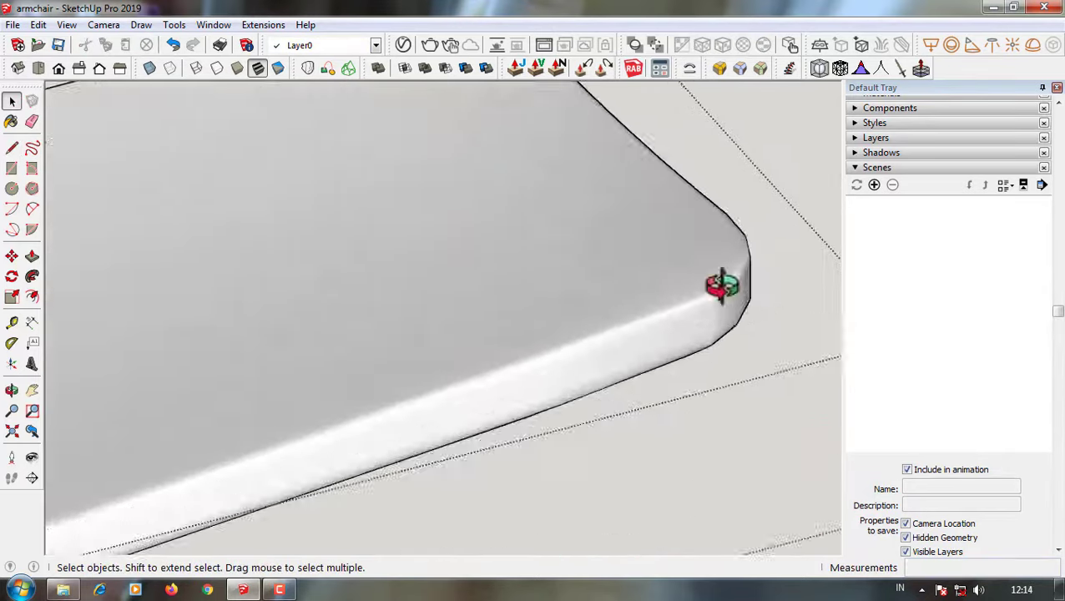
scroll(715, 225, "up", 2)
scroll(720, 235, "down", 2)
- Test a one-iteration Subdivide and Smooth on the slab from the top view, then undo it
left_click(37, 68)
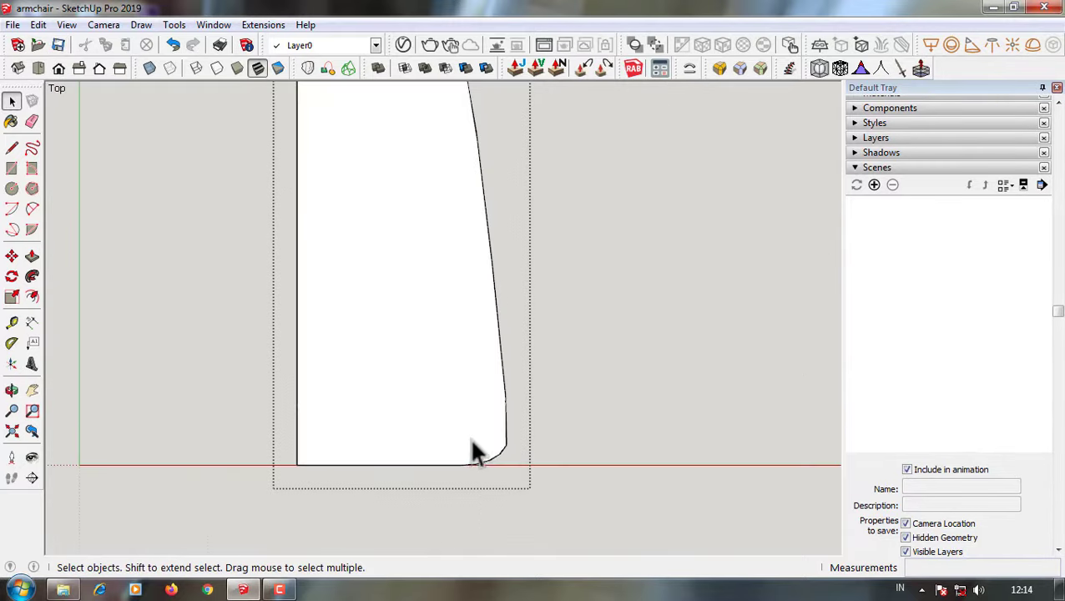
middle_click_drag(476, 434, 297, 207)
scroll(297, 207, "up", 3)
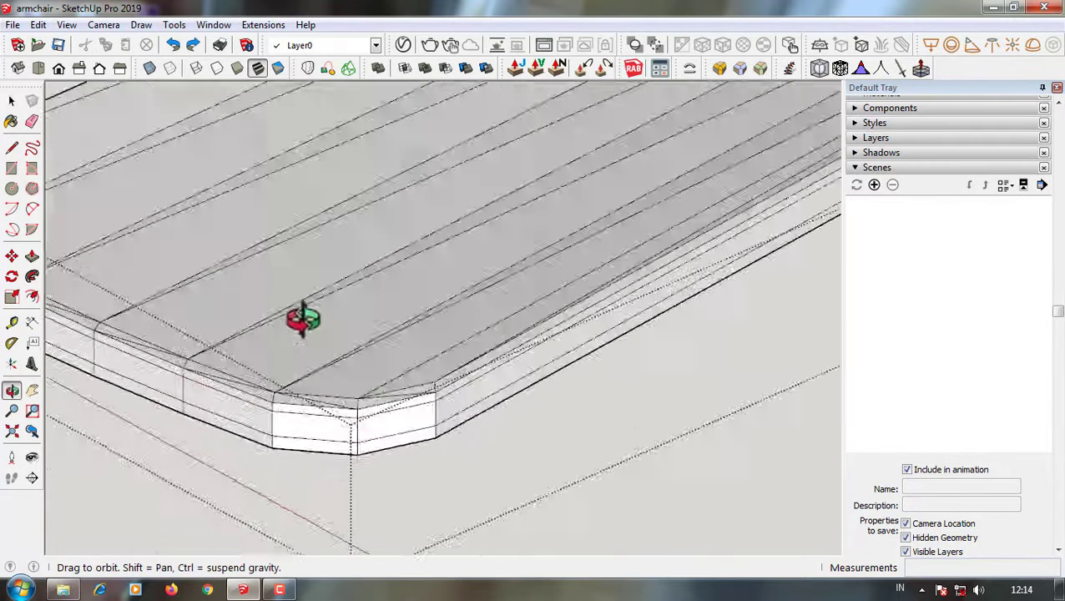
middle_click_drag(297, 316, 458, 409)
triple_click(451, 397)
scroll(435, 406, "down", 3)
left_click(839, 69)
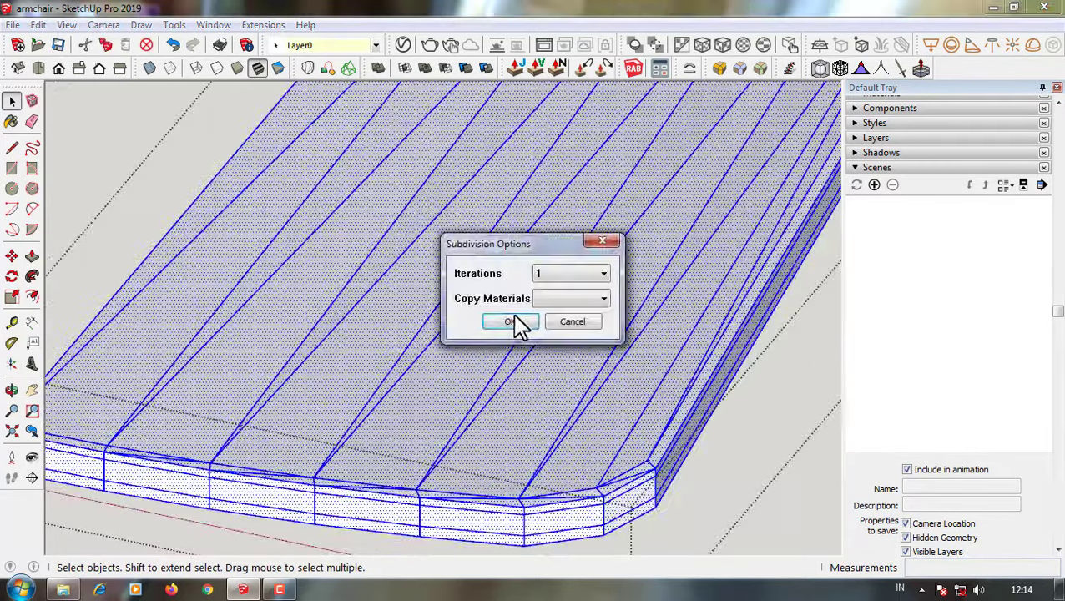
left_click(518, 325)
scroll(570, 484, "up", 5)
left_click_drag(570, 484, 678, 545)
left_click(173, 45)
- Copy the half-seat slab to the left using Move with Ctrl
scroll(566, 447, "down", 5)
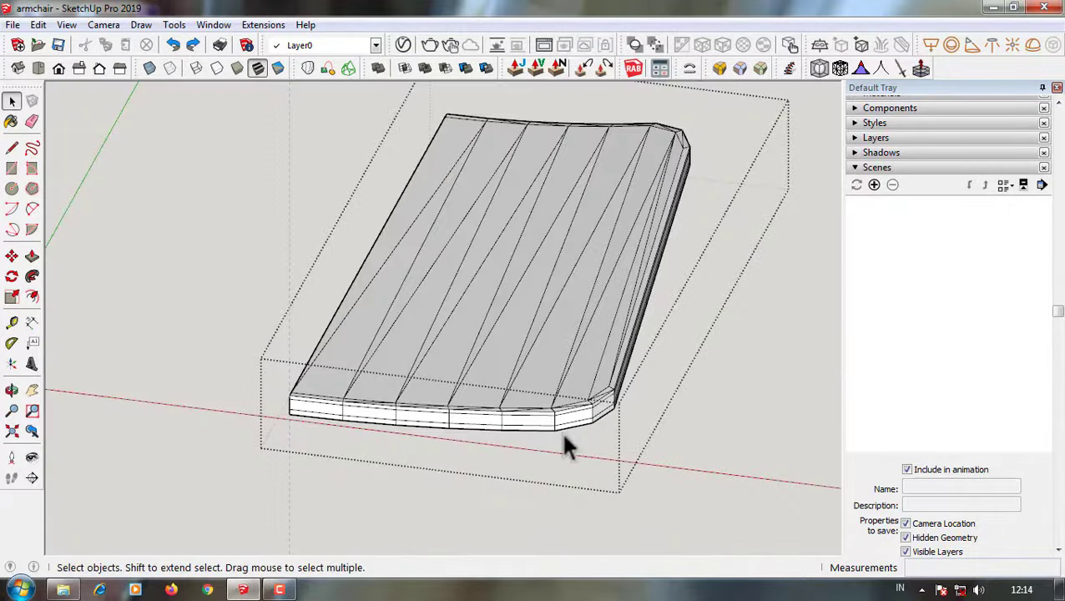
scroll(295, 444, "up", 2)
scroll(647, 337, "up", 2)
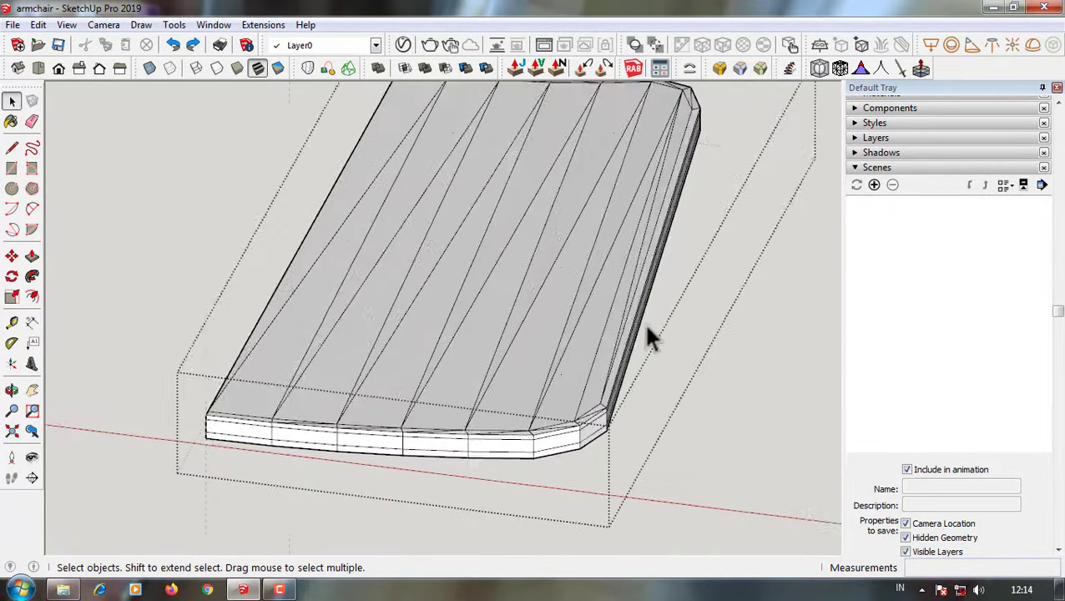
mouse_move(646, 337)
middle_mouse_down()
mouse_move(368, 135)
mouse_move(578, 81)
middle_mouse_up()
mouse_move(578, 81)
left_mouse_down()
mouse_move(636, 361)
mouse_move(621, 415)
left_mouse_up()
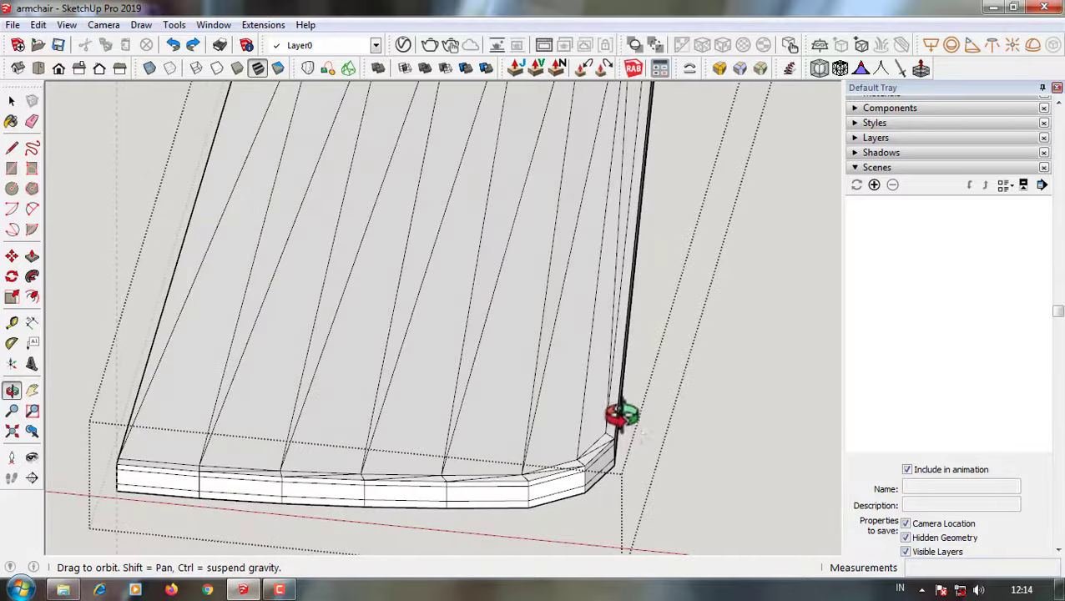
scroll(634, 417, "down", 5)
mouse_move(634, 417)
middle_mouse_down()
mouse_move(583, 357)
mouse_move(484, 388)
middle_mouse_up()
triple_click(501, 388)
key("m")
left_click(485, 388)
key("ctrl")
left_click(204, 477)
- Flip the copy along the red direction and snap it against the original slab
right_click(305, 417)
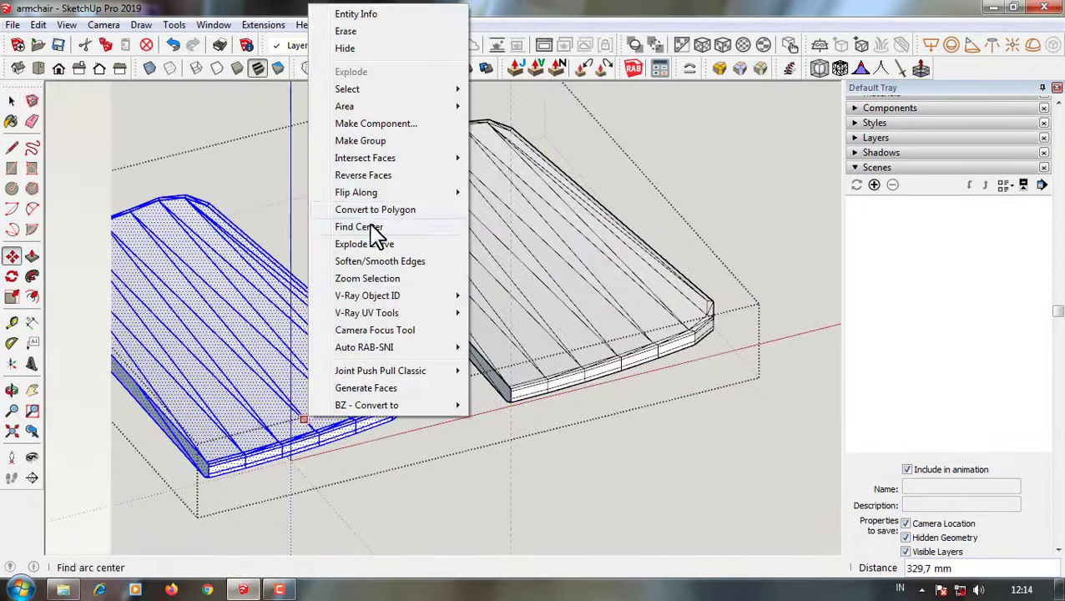
left_click(516, 193)
scroll(416, 415, "up", 5)
left_click(594, 373)
key("space")
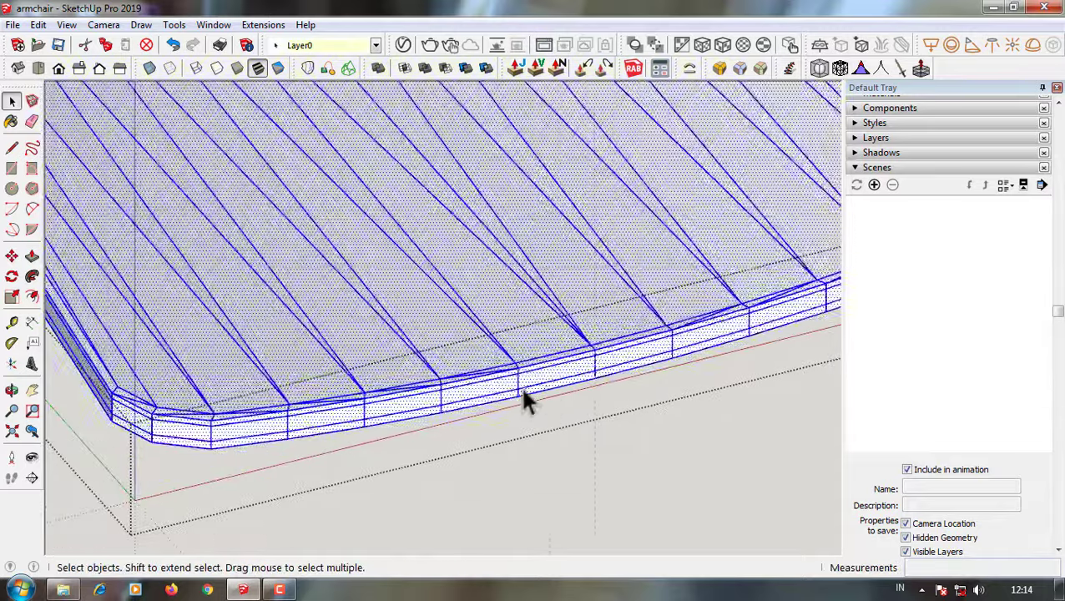
mouse_move(524, 404)
middle_mouse_down()
mouse_move(435, 273)
mouse_move(500, 334)
middle_mouse_up()
left_click(501, 334)
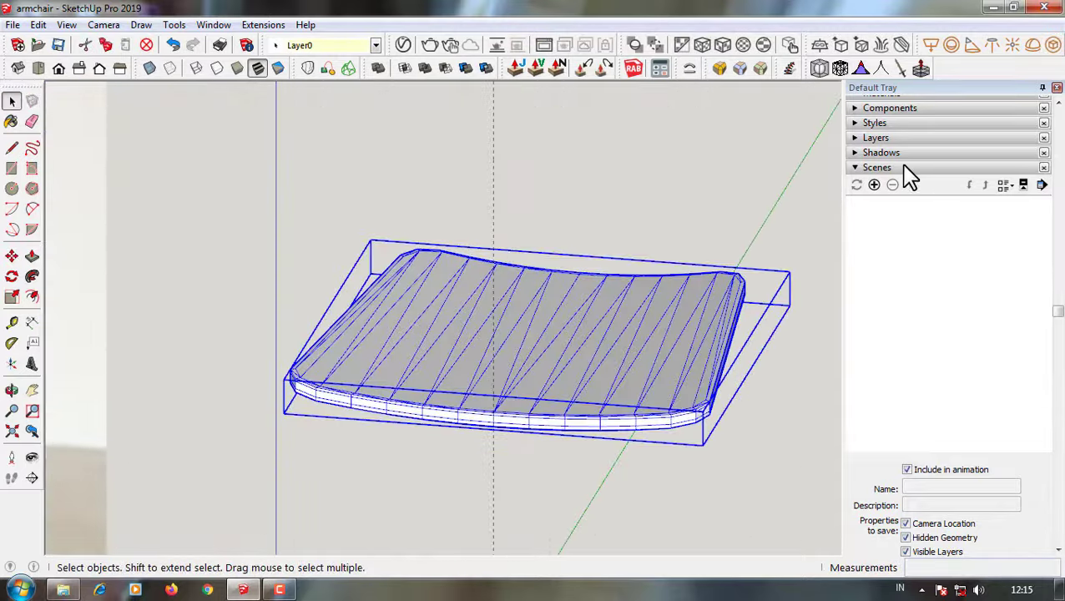
- Subdivide and smooth the seat, then compare it with the photo using X-ray and textured/monochrome faces
left_click(856, 67)
left_click(523, 338)
scroll(686, 373, "up", 3)
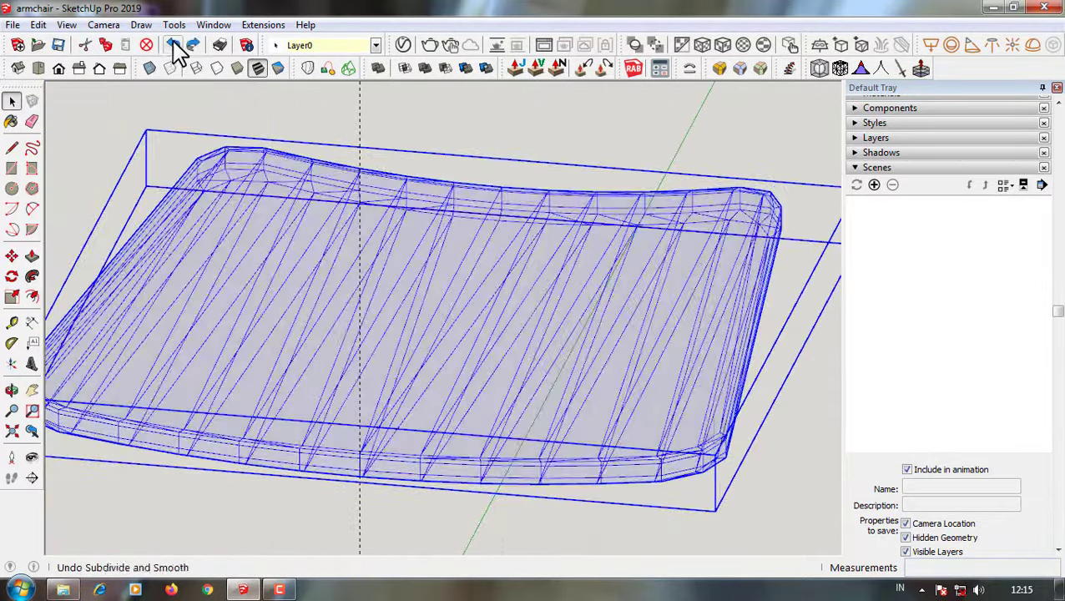
left_click(260, 71)
middle_click_drag(614, 356, 759, 484)
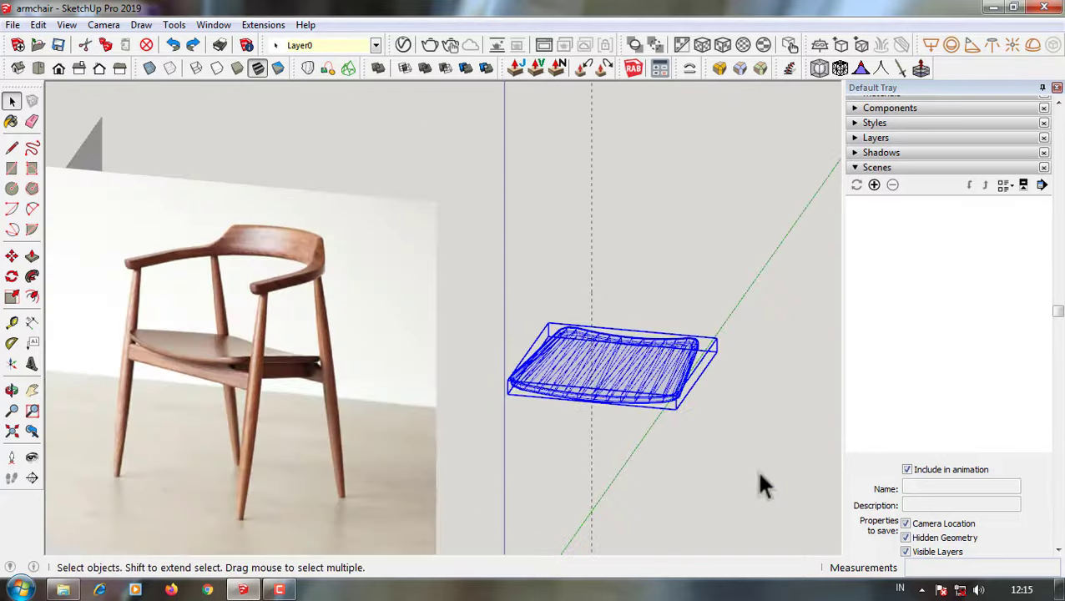
left_click(150, 70)
middle_click_drag(720, 423, 705, 436)
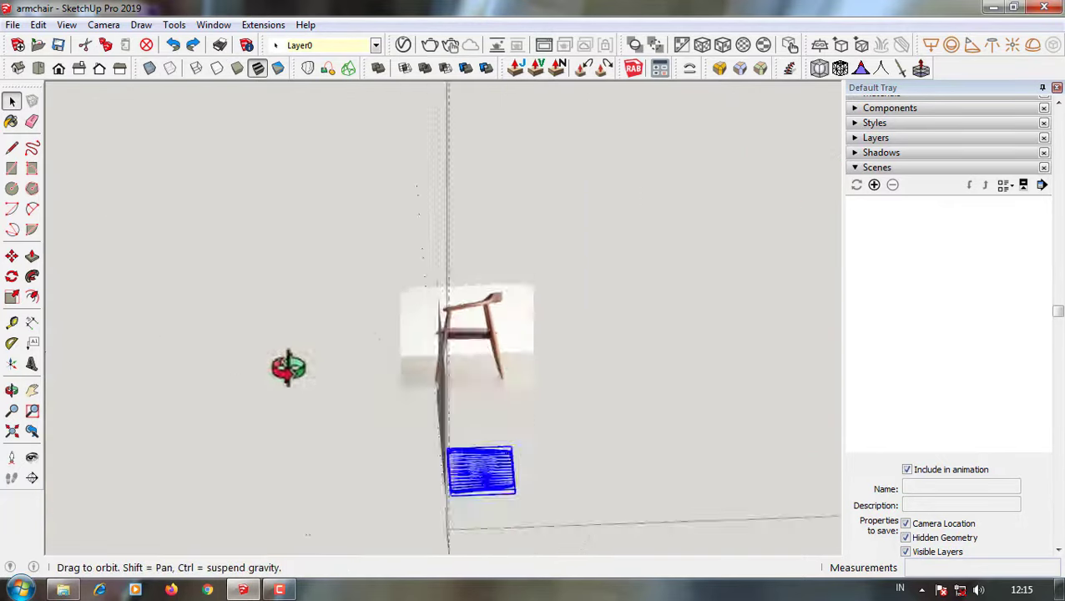
left_click(277, 69)
left_click(257, 69)
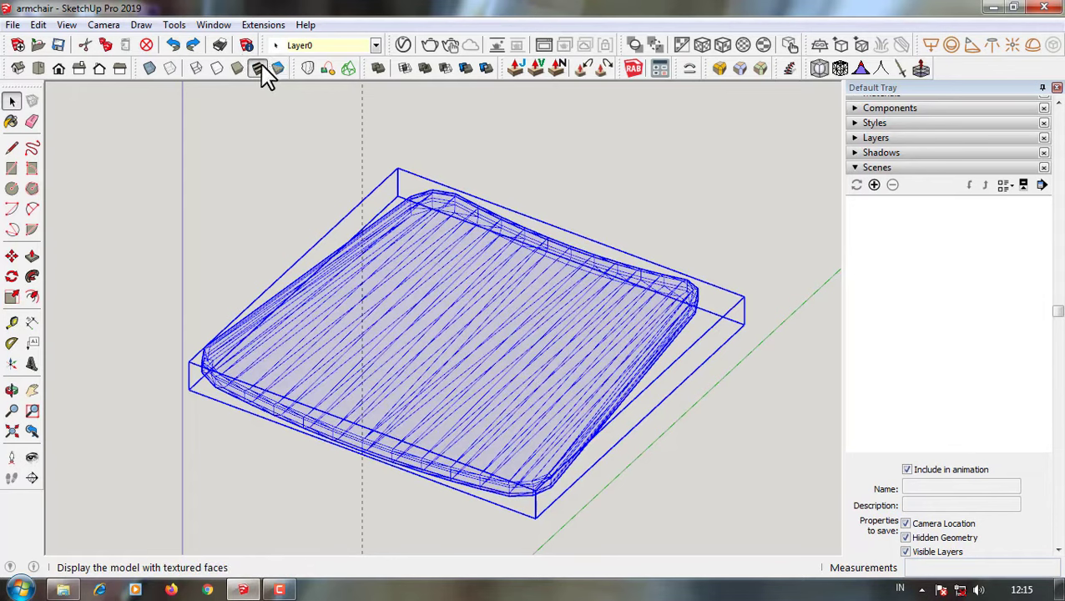
left_click(276, 71)
middle_click_drag(518, 317, 662, 453)
- Inside the seat group, run Subdivide and Smooth, create the subsurface component, then undo
double_click(587, 386)
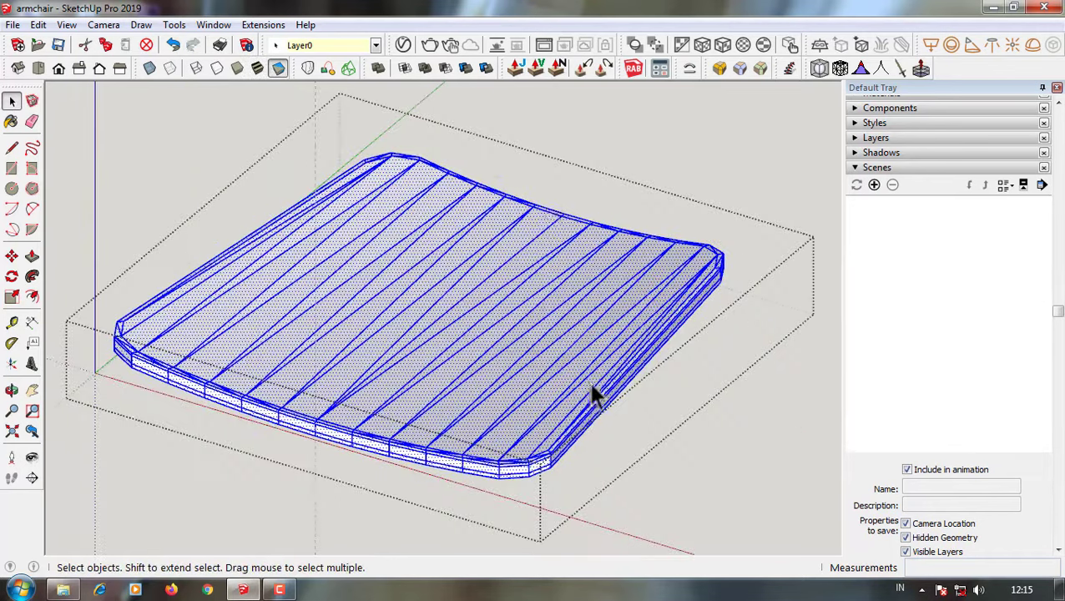
left_click(821, 68)
left_click(518, 332)
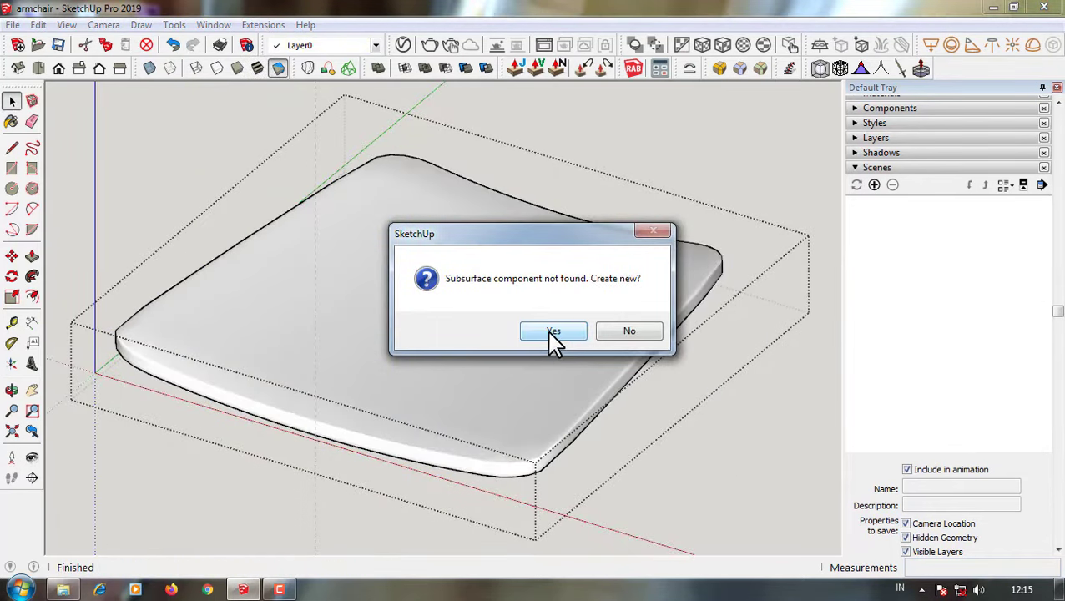
left_click(576, 338)
mouse_move(737, 445)
middle_mouse_down()
mouse_move(629, 339)
mouse_move(584, 317)
middle_mouse_up()
left_click(173, 45)
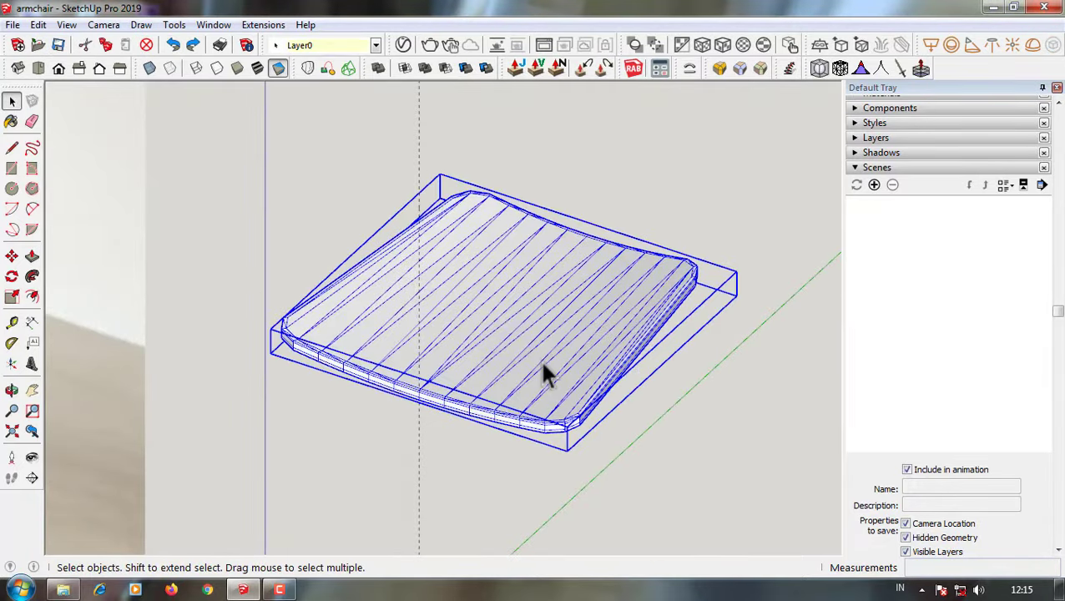
- Inspect the seat from a low edge-on angle in shaded and then monochrome face styles
left_click(257, 68)
scroll(513, 403, "up", 3)
mouse_move(513, 403)
middle_mouse_down()
mouse_move(570, 204)
mouse_move(708, 468)
middle_mouse_up()
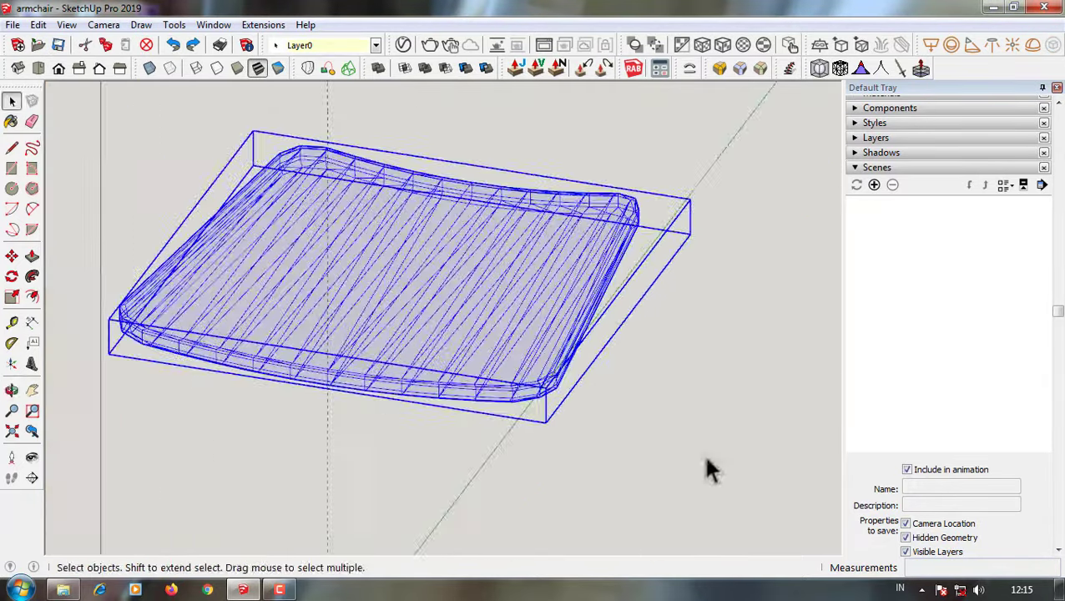
mouse_move(332, 215)
middle_mouse_down()
mouse_move(423, 345)
mouse_move(411, 326)
mouse_move(440, 242)
mouse_move(456, 381)
middle_mouse_up()
scroll(440, 381, "down", 3)
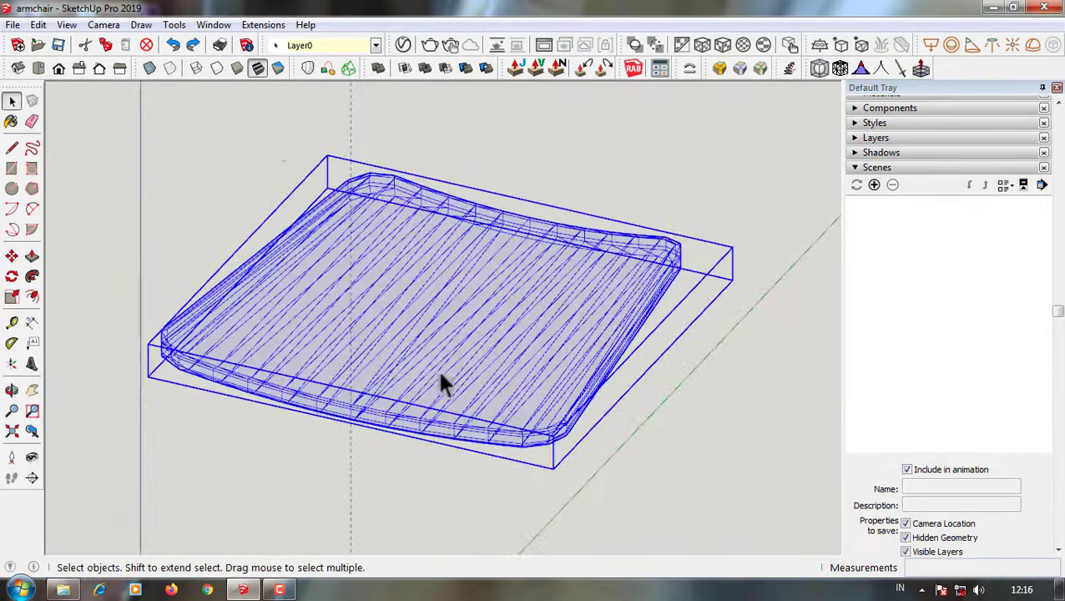
left_click(279, 69)
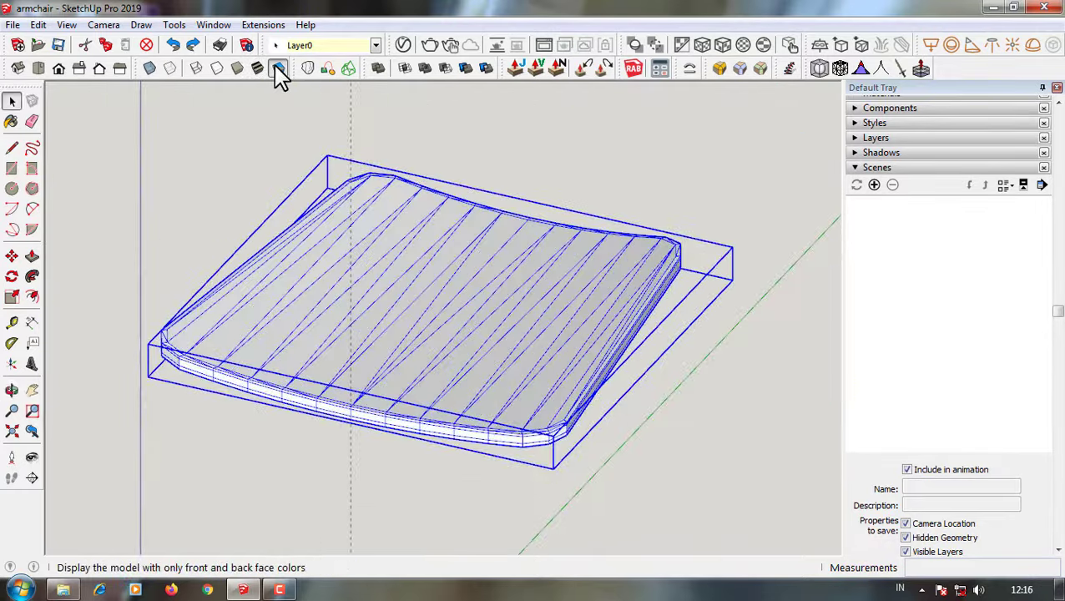
- Undo back to the two seat halves and move the left half against the other
left_click(175, 46)
triple_click(290, 313)
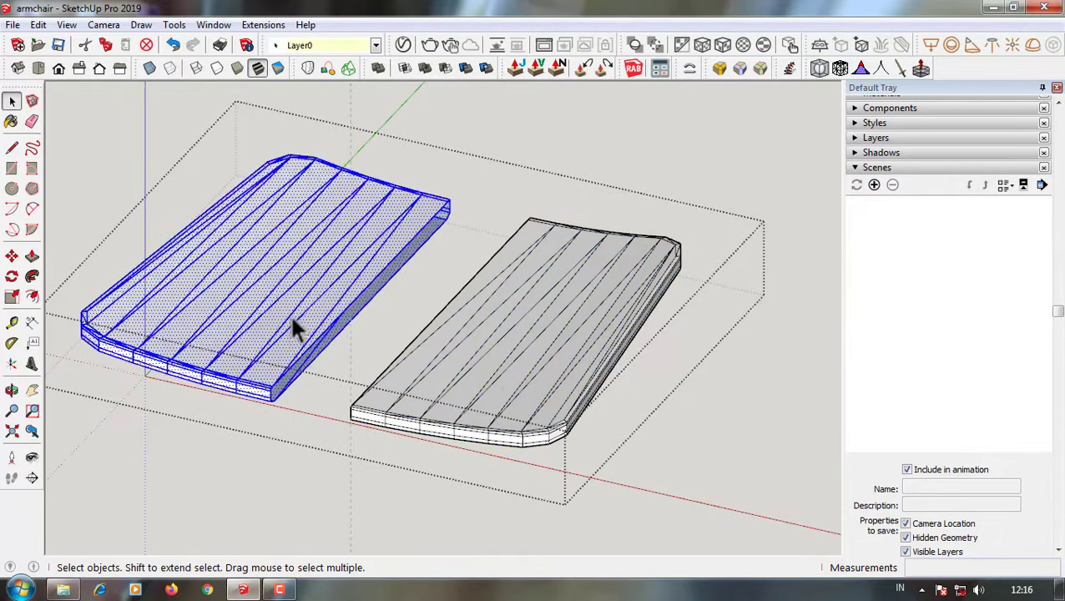
key("m")
scroll(255, 368, "up", 5)
left_click(254, 367)
left_click(507, 423)
key("space")
scroll(509, 434, "down", 5)
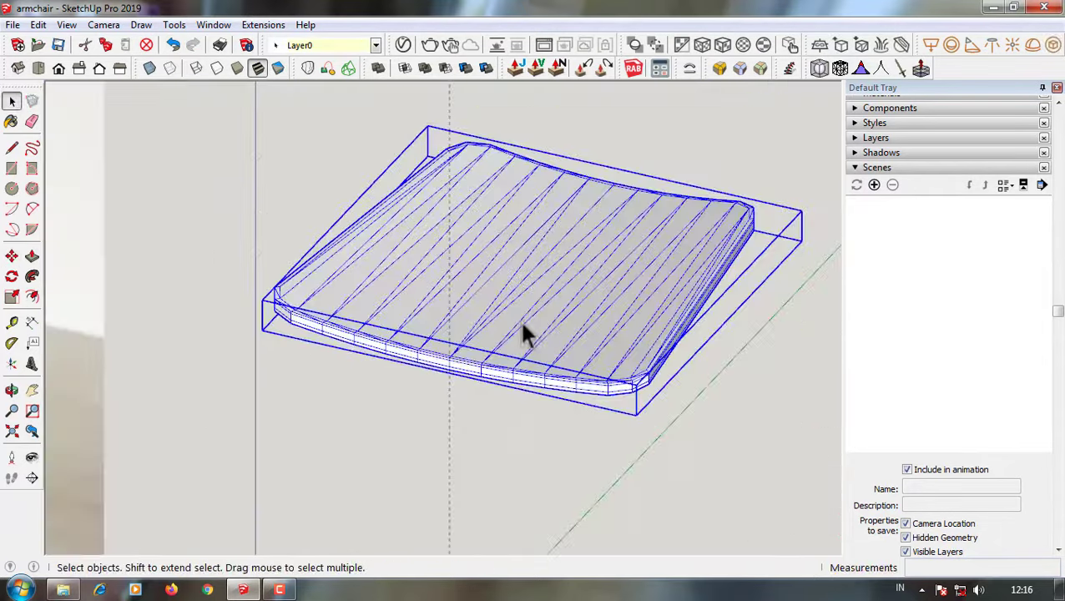
- Check the smoothed seat from a low angle and several sides, then undo the smoothing
left_click(819, 67)
scroll(584, 376, "up", 5)
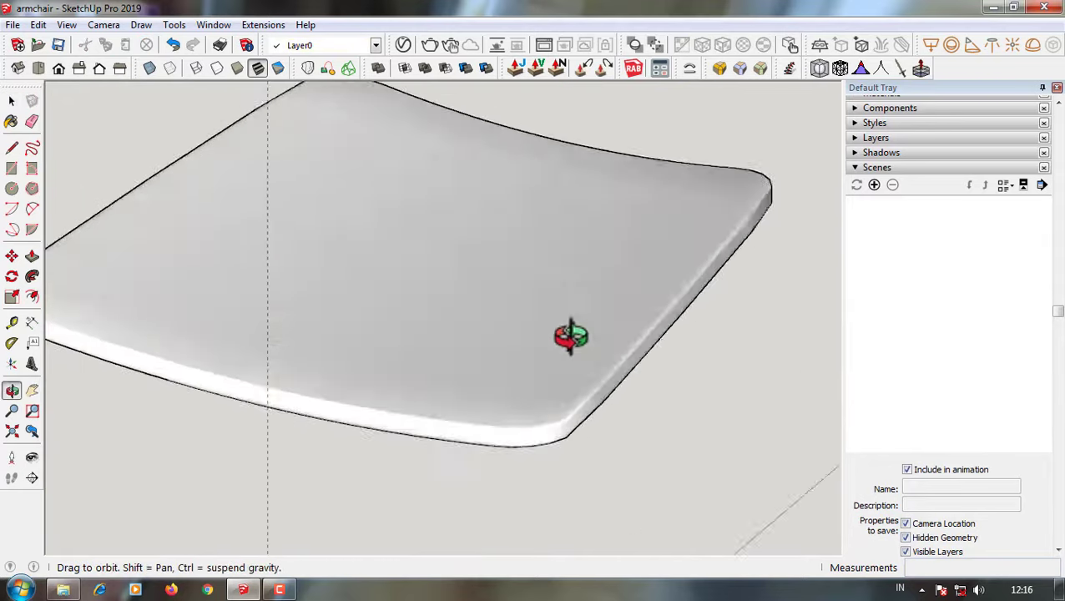
mouse_move(570, 335)
middle_mouse_down()
mouse_move(659, 233)
mouse_move(393, 310)
middle_mouse_up()
mouse_move(591, 102)
middle_mouse_down()
mouse_move(629, 332)
mouse_move(741, 312)
middle_mouse_up()
left_click(172, 48)
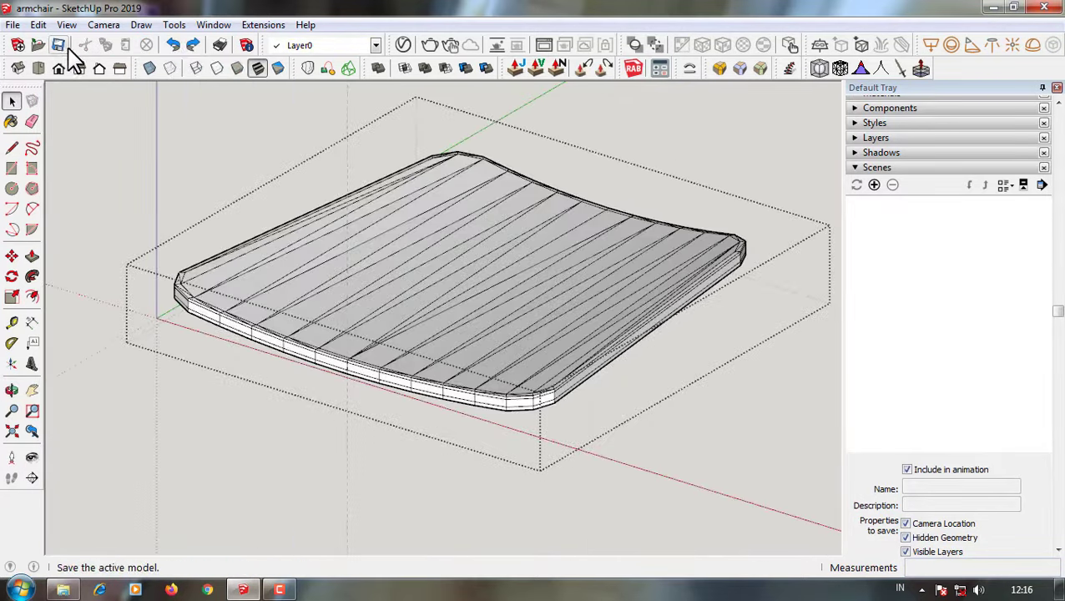
- View the seat from above, then unhide all hidden parts of the armchair
left_click(38, 67)
scroll(593, 468, "up", 3)
scroll(584, 474, "up", 3)
scroll(580, 464, "down", 2)
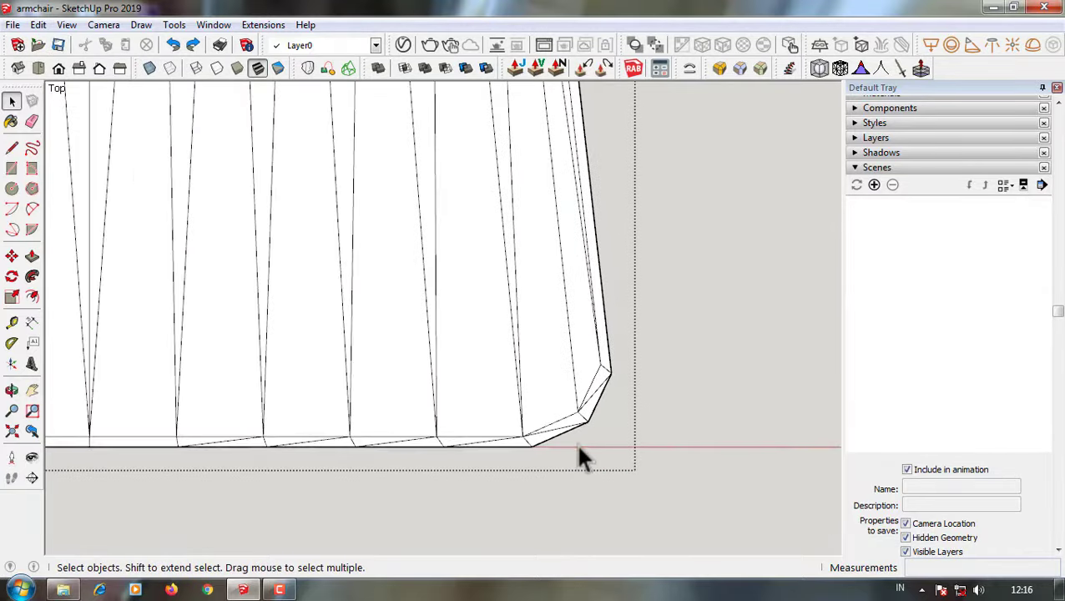
middle_click_drag(575, 442, 589, 333)
scroll(589, 341, "down", 3)
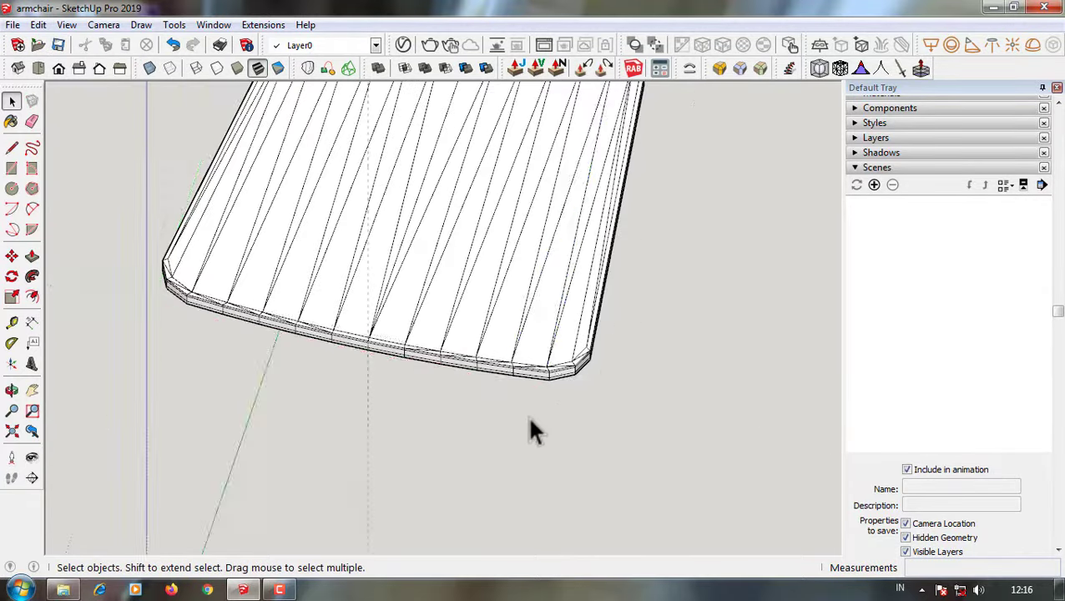
scroll(530, 427, "down", 5)
left_click(38, 24)
left_click(288, 284)
- Compare the chair with the reference photo from the Top and Right views
scroll(415, 313, "down", 4)
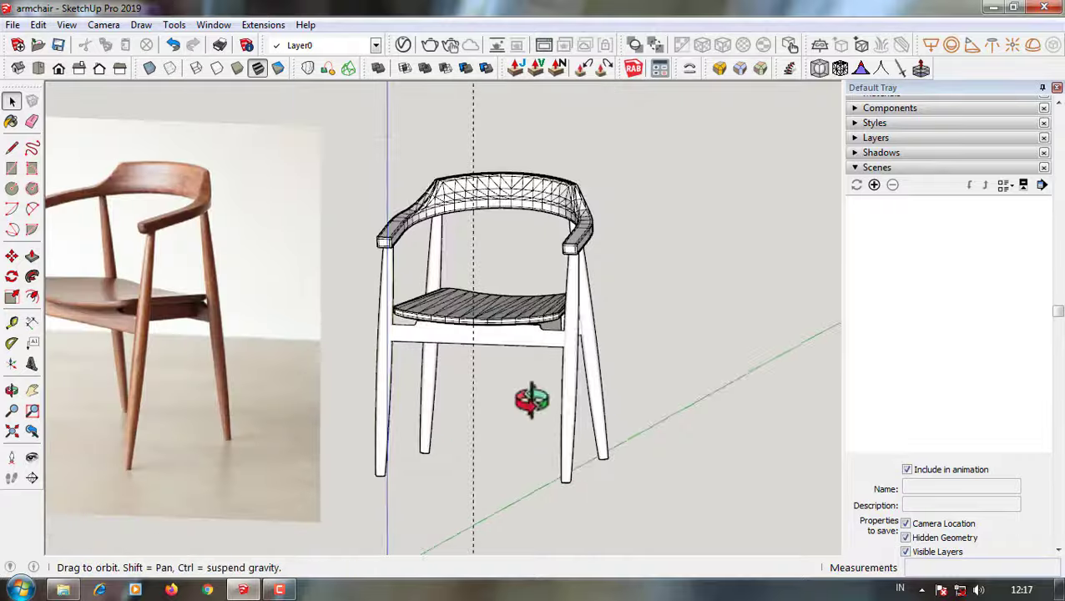
middle_click_drag(528, 399, 433, 392)
left_click(38, 68)
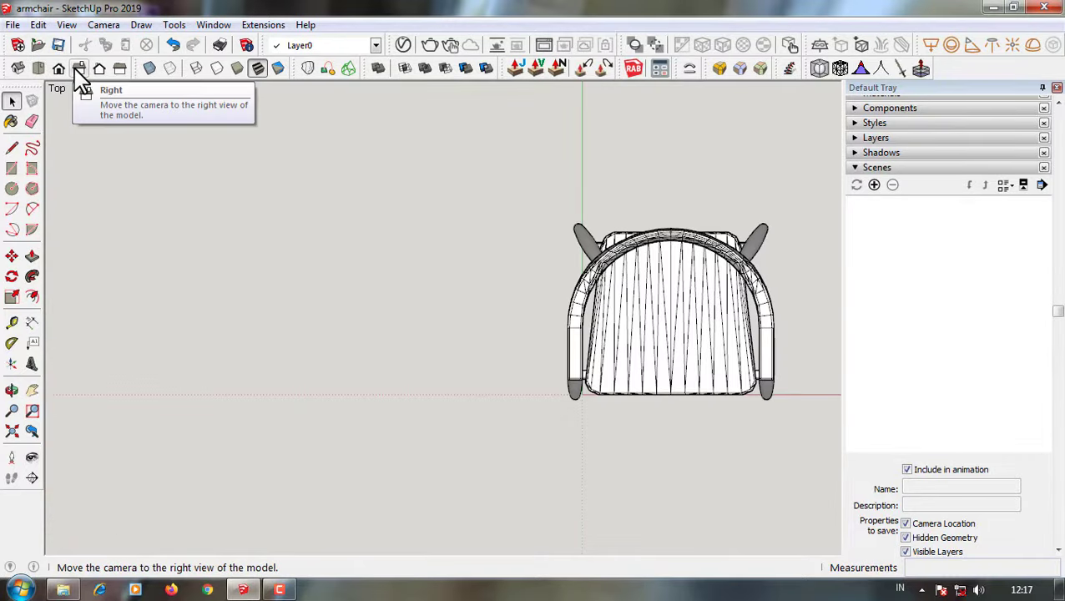
left_click(77, 70)
mouse_move(428, 351)
middle_mouse_down()
mouse_move(323, 340)
mouse_move(255, 91)
middle_mouse_up()
scroll(323, 340, "down", 3)
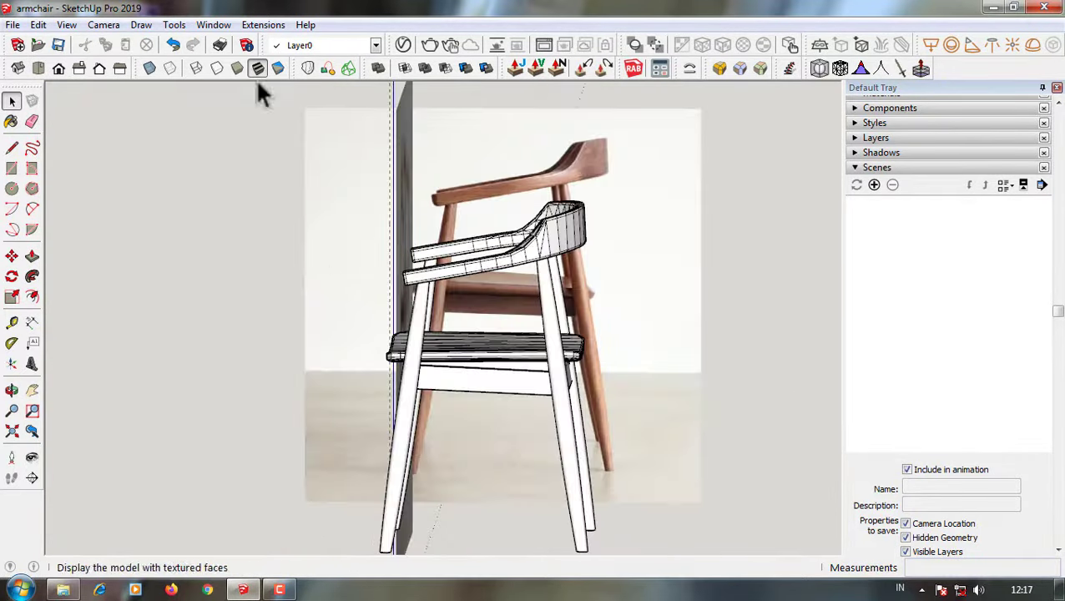
left_click(39, 68)
scroll(417, 284, "up", 4)
mouse_move(459, 273)
middle_mouse_down()
mouse_move(797, 79)
mouse_move(292, 125)
middle_mouse_up()
- In Right view, select the seat and grab the Move tool's rotation grip to tilt it
left_click(77, 68)
scroll(463, 361, "up", 3)
left_click(467, 342)
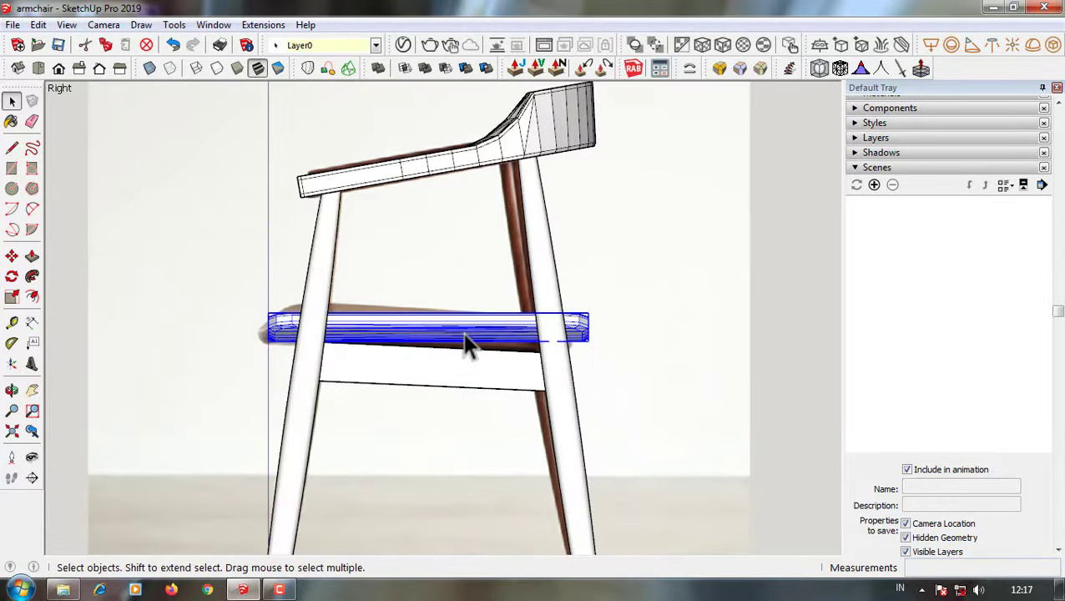
scroll(466, 344, "up", 2)
key("m")
scroll(592, 304, "up", 1)
left_click(600, 297)
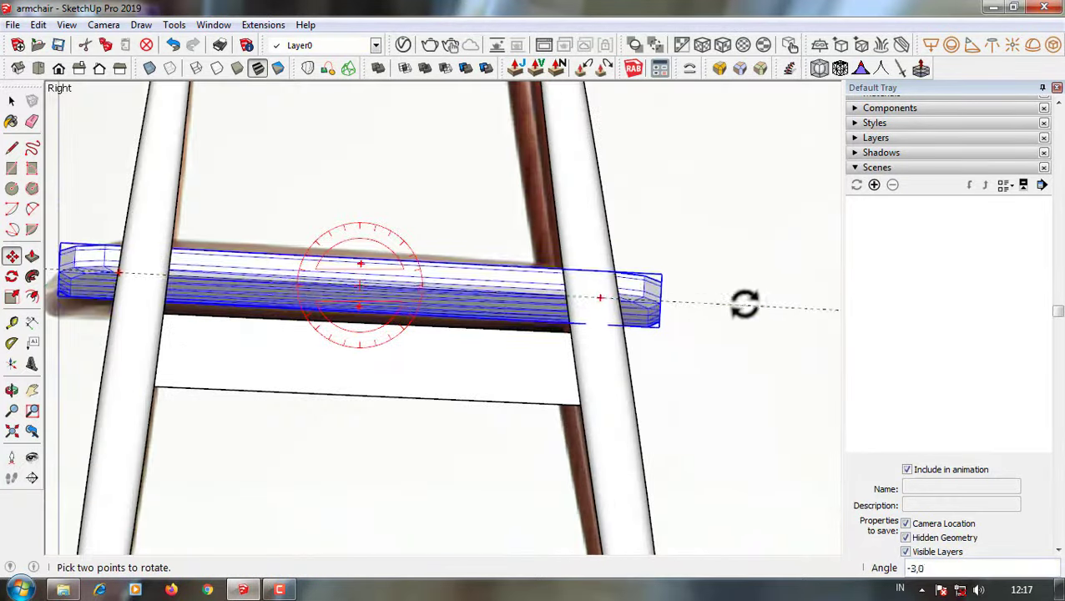
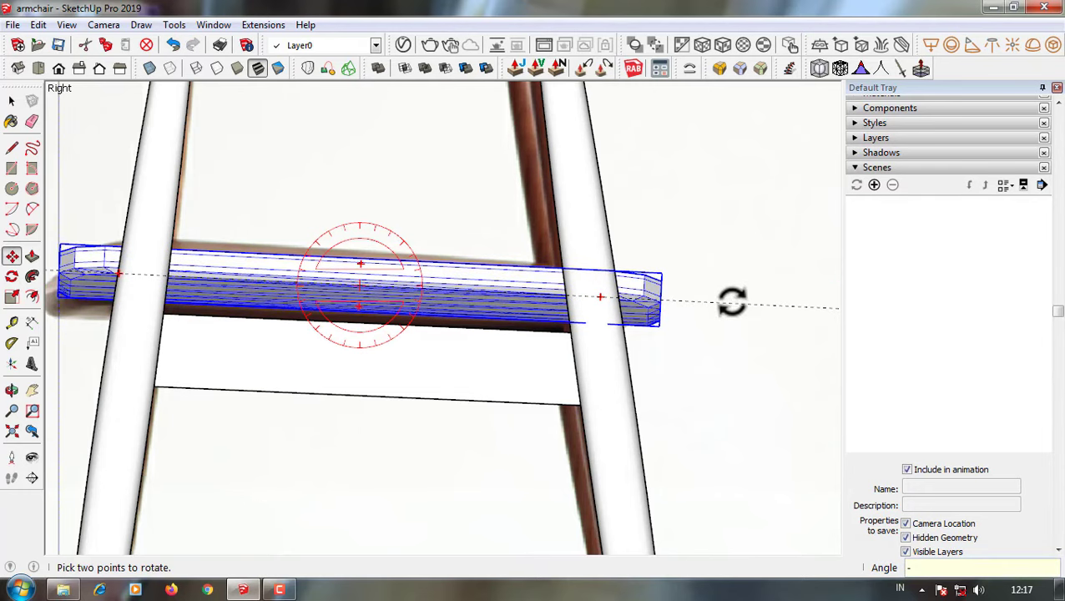
- Move the seat 10 mm along the blue axis
key("m")
middle_click_drag(732, 300, 179, 273)
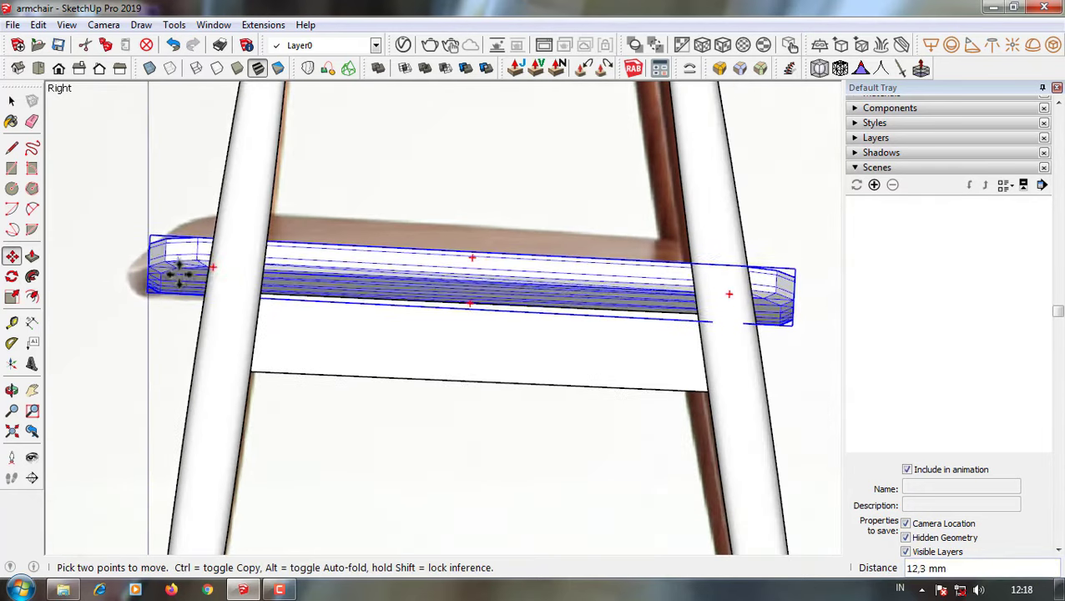
type("10")
left_click(58, 68)
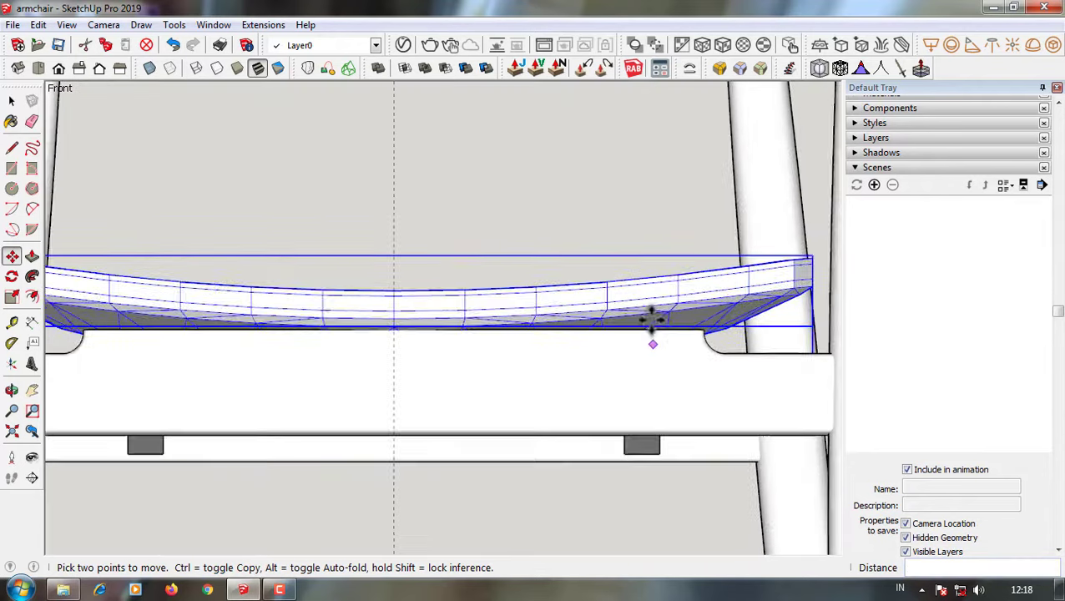
key("Return")
key("space")
- Check the seat's new position from the Front, Right and Top views
scroll(435, 435, "down", 3)
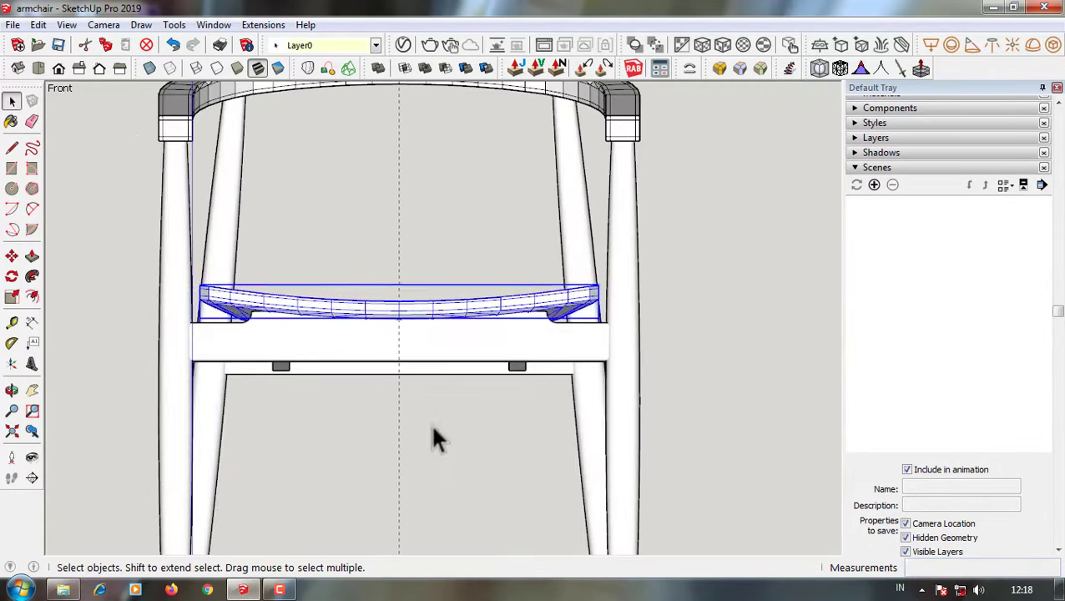
left_click(434, 435)
scroll(492, 320, "down", 2)
scroll(403, 425, "down", 1)
left_click(78, 68)
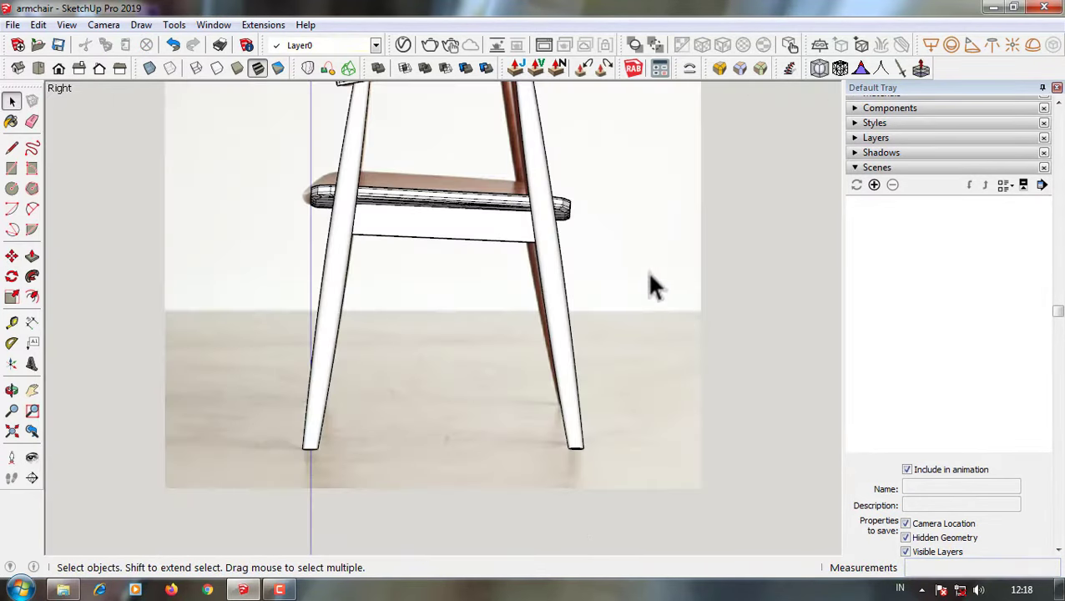
scroll(504, 345, "down", 2)
scroll(668, 297, "up", 4)
mouse_move(667, 297)
middle_mouse_down()
mouse_move(745, 220)
mouse_move(487, 333)
middle_mouse_up()
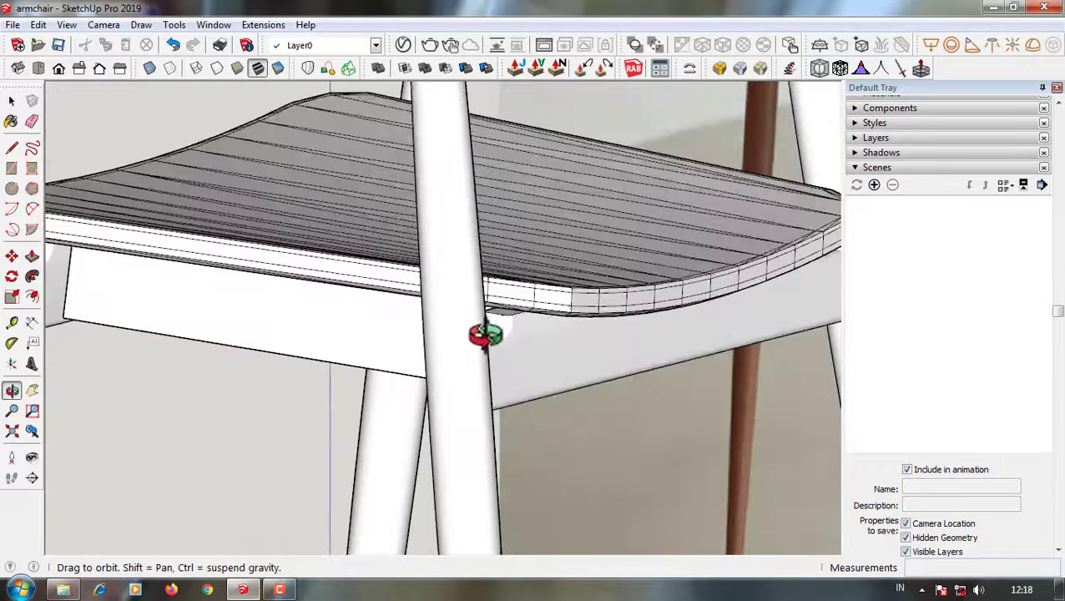
left_click(39, 68)
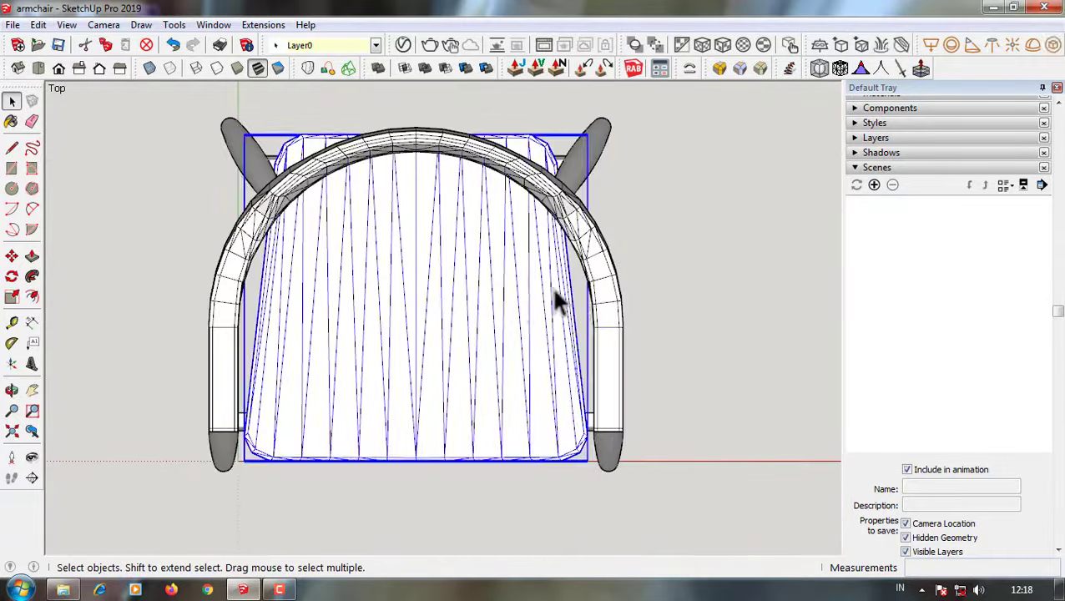
- Hide the armrest and delete the left half of the seat
right_click(625, 246)
left_click(665, 297)
scroll(415, 210, "up", 3)
scroll(250, 148, "down", 1)
scroll(471, 133, "down", 1)
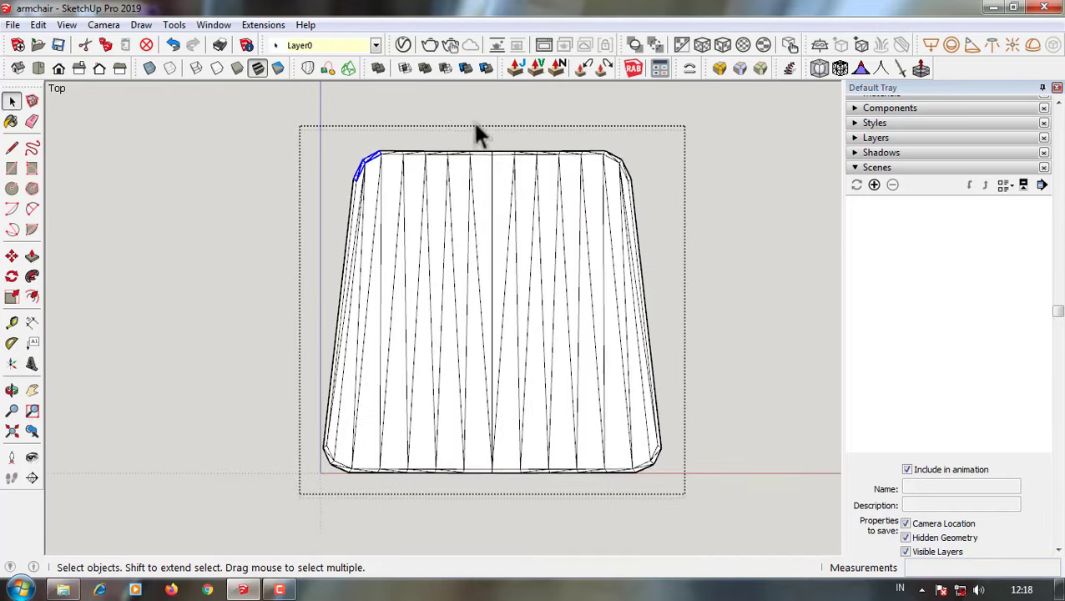
left_click_drag(473, 123, 356, 434)
key("Delete")
- Select the seat's front corner faces and scale them to 0.91 along green
scroll(586, 128, "up", 2)
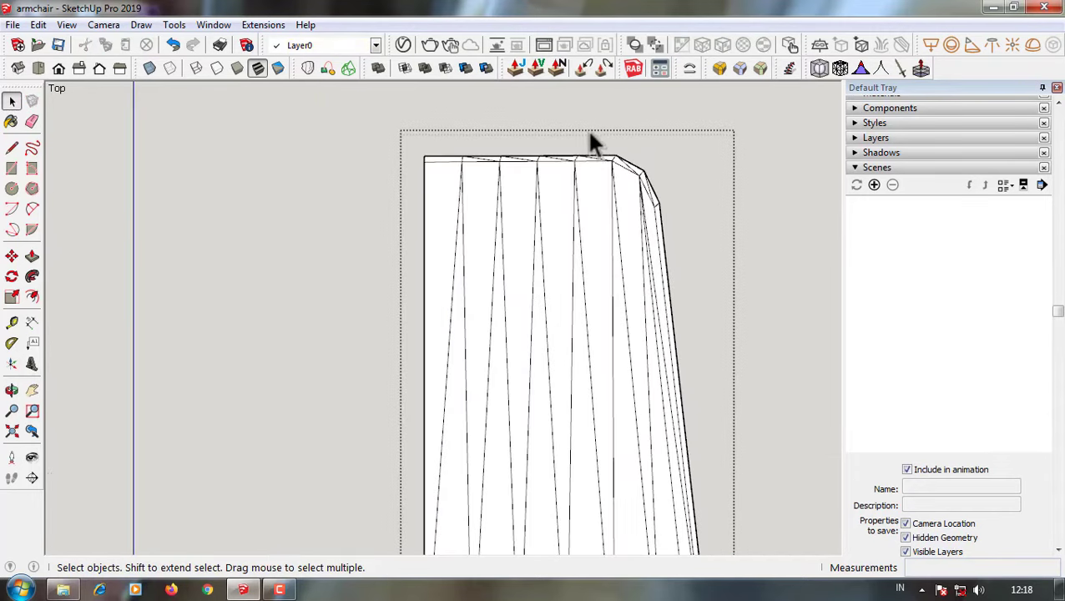
left_click(639, 188)
scroll(659, 213, "up", 2)
scroll(664, 229, "down", 1)
scroll(582, 245, "down", 1)
key("space")
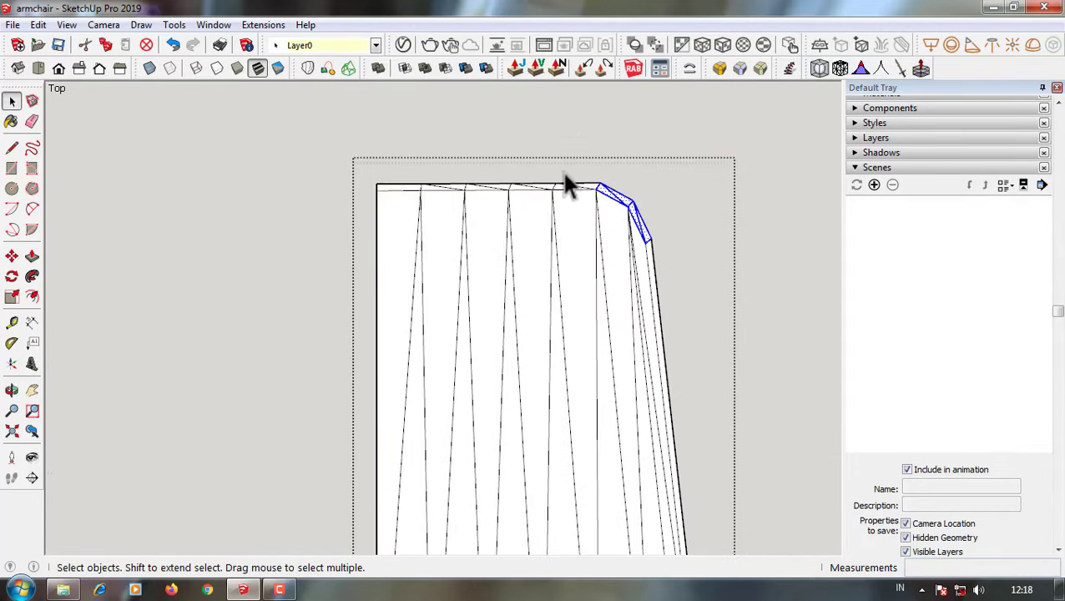
key("s")
mouse_move(507, 226)
middle_mouse_down()
mouse_move(955, 79)
mouse_move(534, 350)
middle_mouse_up()
scroll(534, 367, "up", 3)
left_click_drag(534, 392, 541, 398)
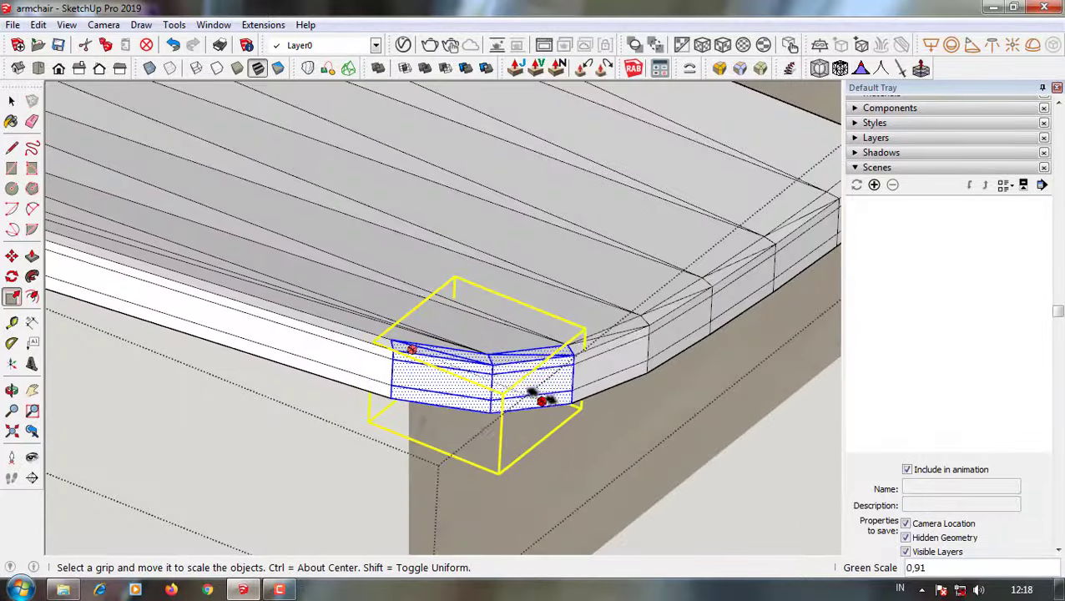
left_click(37, 68)
scroll(551, 238, "up", 2)
key("space")
- Rescale the corner faces to 1.14 along the green axis
key("m")
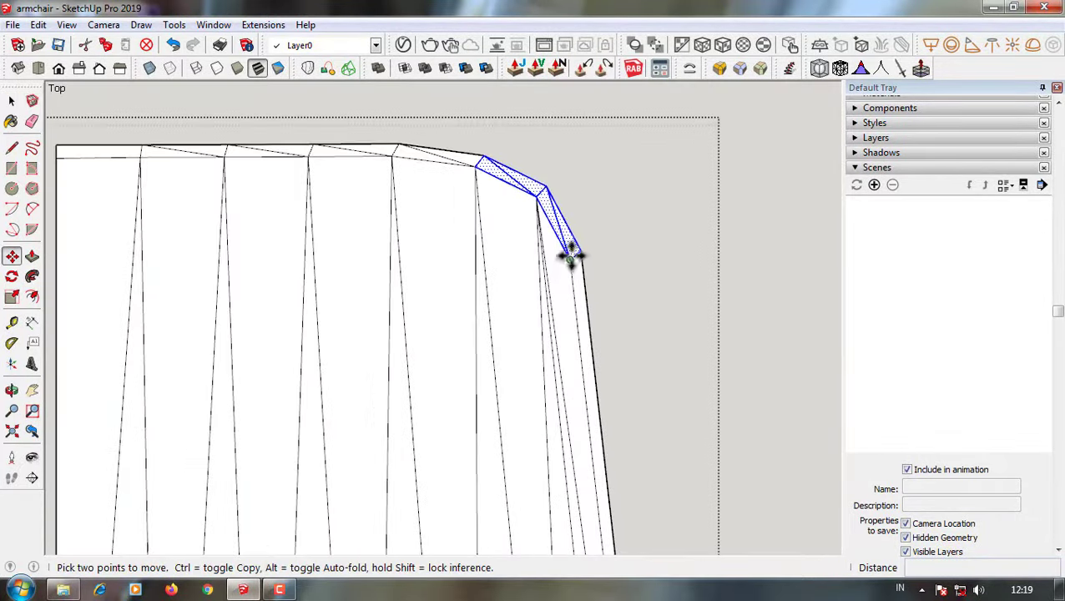
scroll(555, 263, "down", 1)
key("space")
mouse_move(488, 363)
middle_mouse_down()
mouse_move(344, 322)
mouse_move(593, 264)
mouse_move(276, 334)
middle_mouse_up()
scroll(344, 250, "up", 2)
scroll(379, 332, "down", 2)
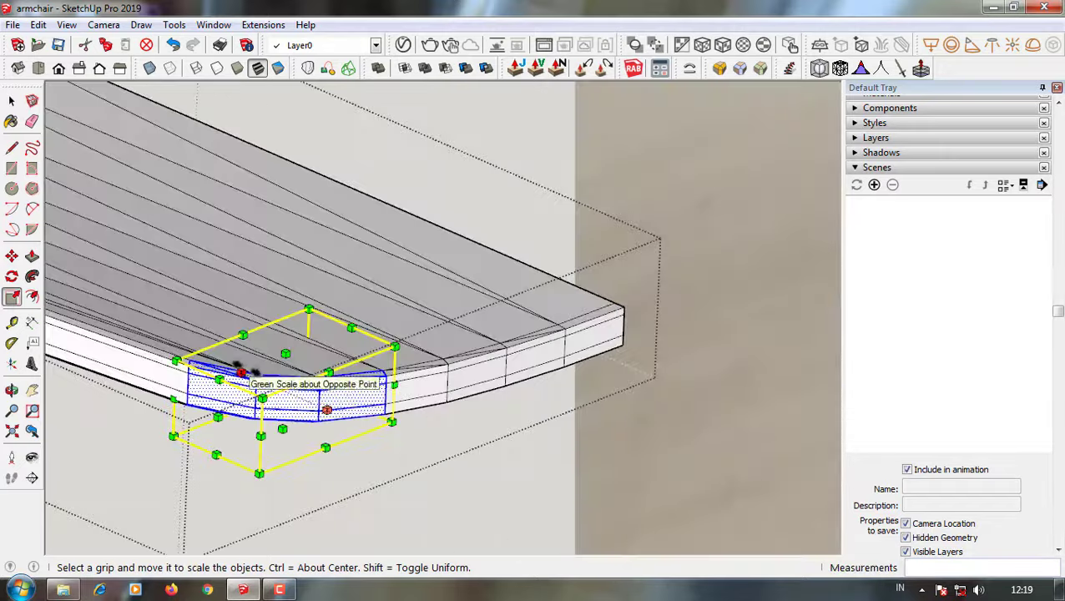
left_click_drag(219, 375, 326, 409)
left_click(37, 69)
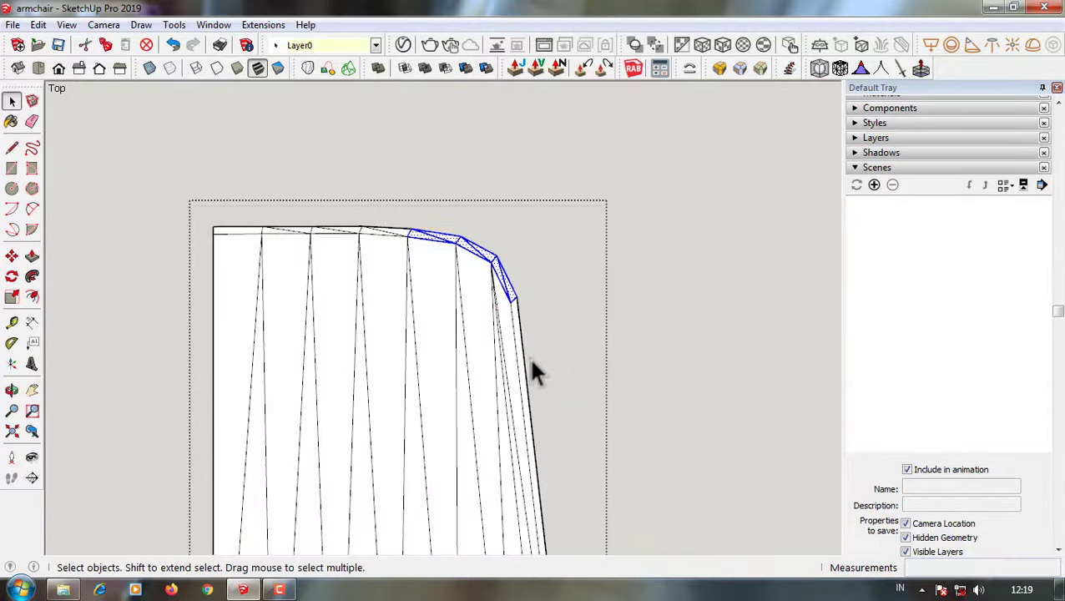
scroll(534, 372, "down", 2)
scroll(311, 211, "up", 2)
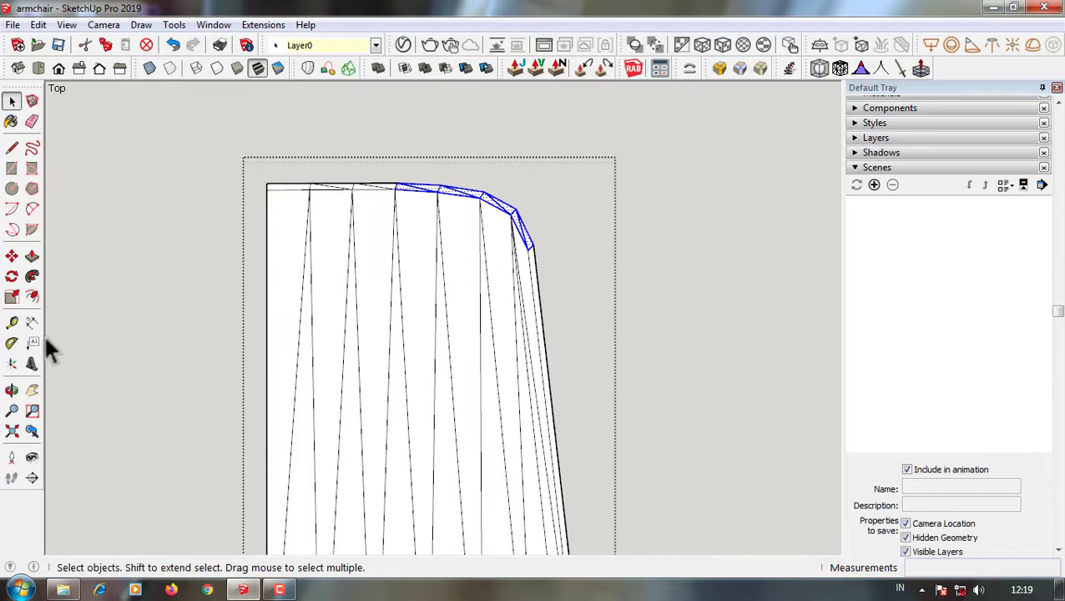
- Narrow the corner faces to 0.92 along the green axis
key("s")
mouse_move(49, 350)
middle_mouse_down()
mouse_move(131, 278)
mouse_move(594, 446)
middle_mouse_up()
left_click_drag(594, 447, 579, 440)
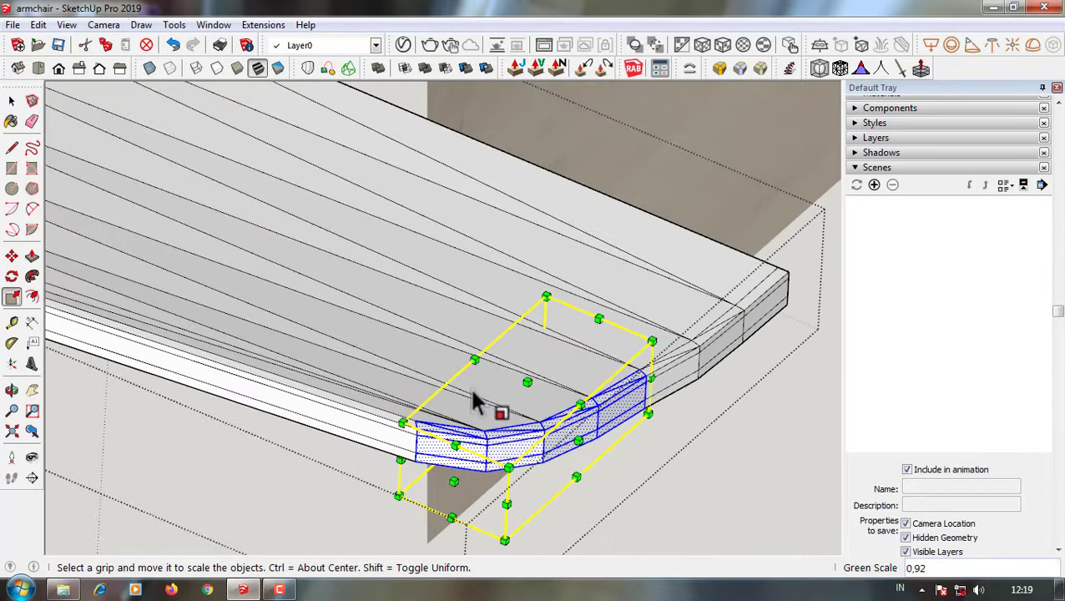
left_click(38, 69)
key("space")
scroll(499, 333, "down", 3)
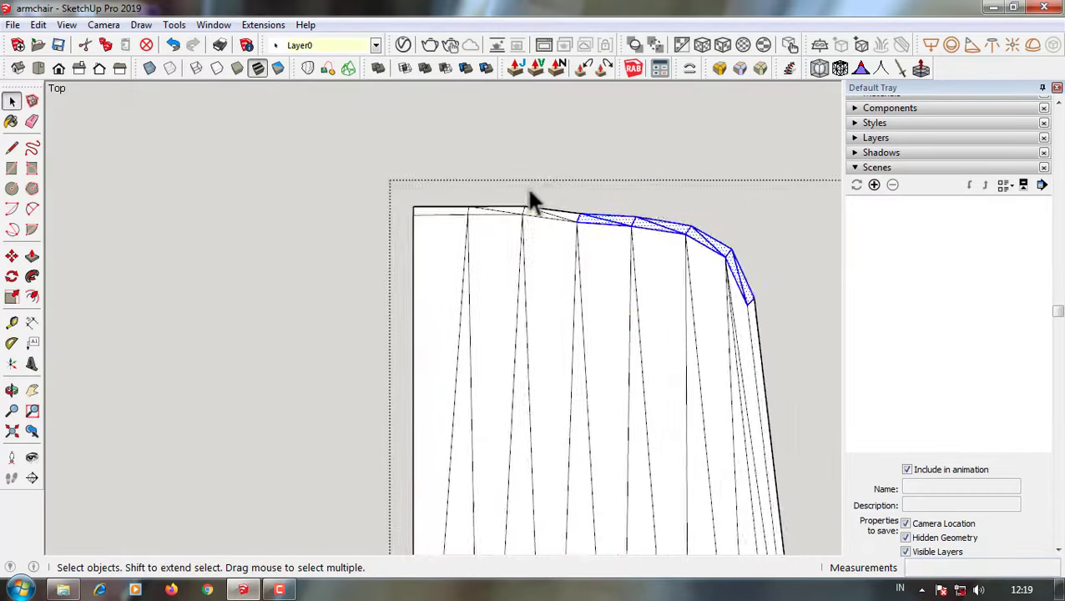
scroll(534, 217, "up", 3)
scroll(660, 296, "down", 1)
- Nudge a corner edge point with Move, checking it in perspective
key("m")
scroll(596, 227, "up", 2)
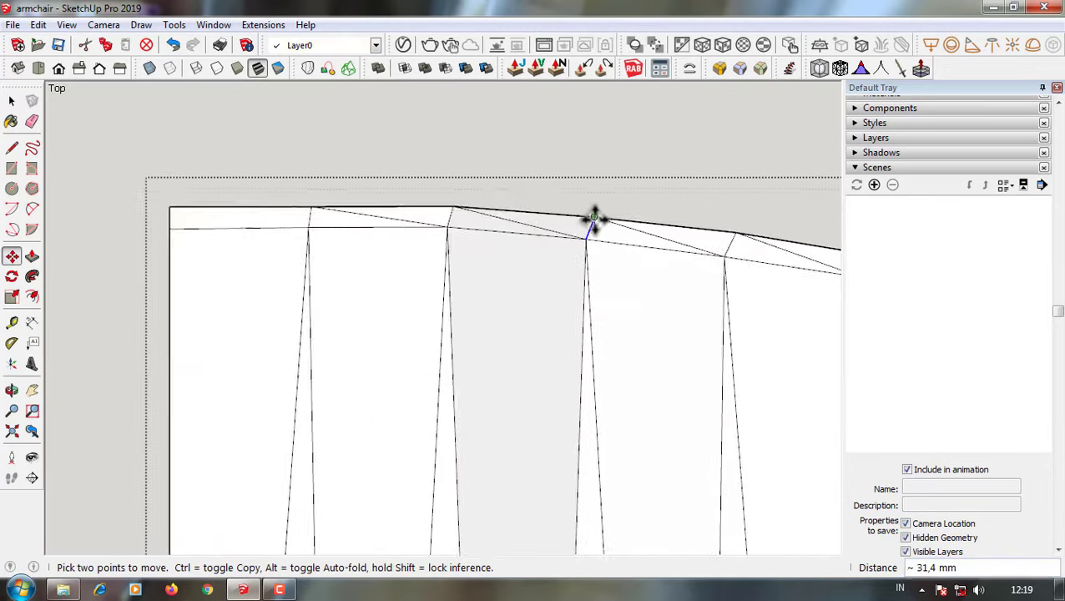
scroll(597, 221, "up", 2)
scroll(588, 250, "up", 1)
left_click(587, 256)
mouse_move(601, 205)
middle_mouse_down()
mouse_move(504, 285)
mouse_move(459, 384)
middle_mouse_up()
scroll(582, 429, "up", 2)
scroll(582, 430, "down", 3)
mouse_move(581, 430)
middle_mouse_down()
mouse_move(392, 369)
mouse_move(537, 368)
middle_mouse_up()
- Snap the selected edge's endpoint onto the seat's top edge
key("space")
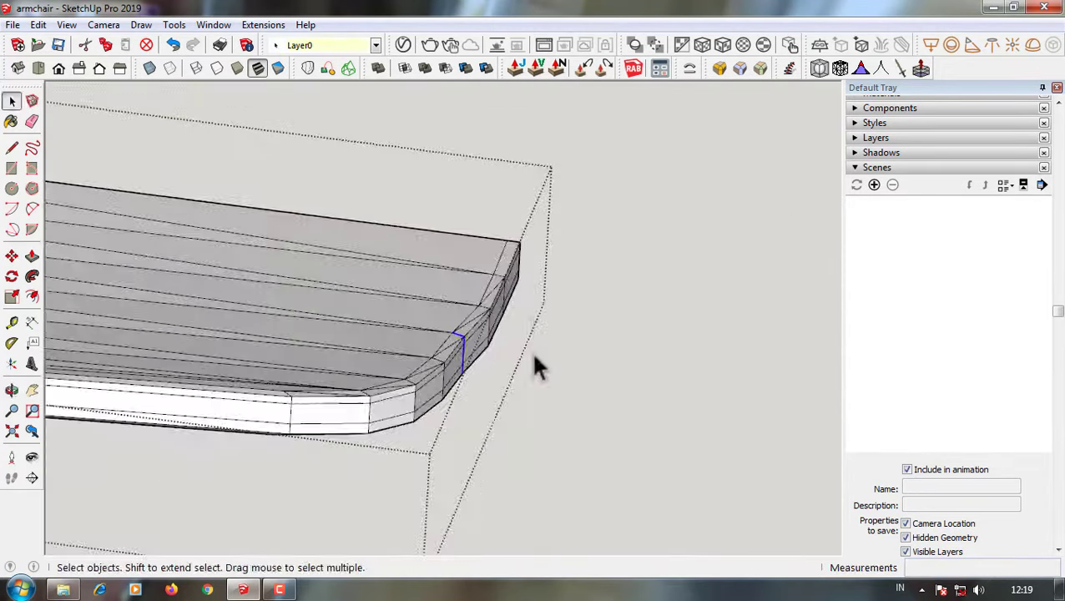
left_click(37, 68)
scroll(397, 273, "up", 2)
scroll(490, 329, "down", 2)
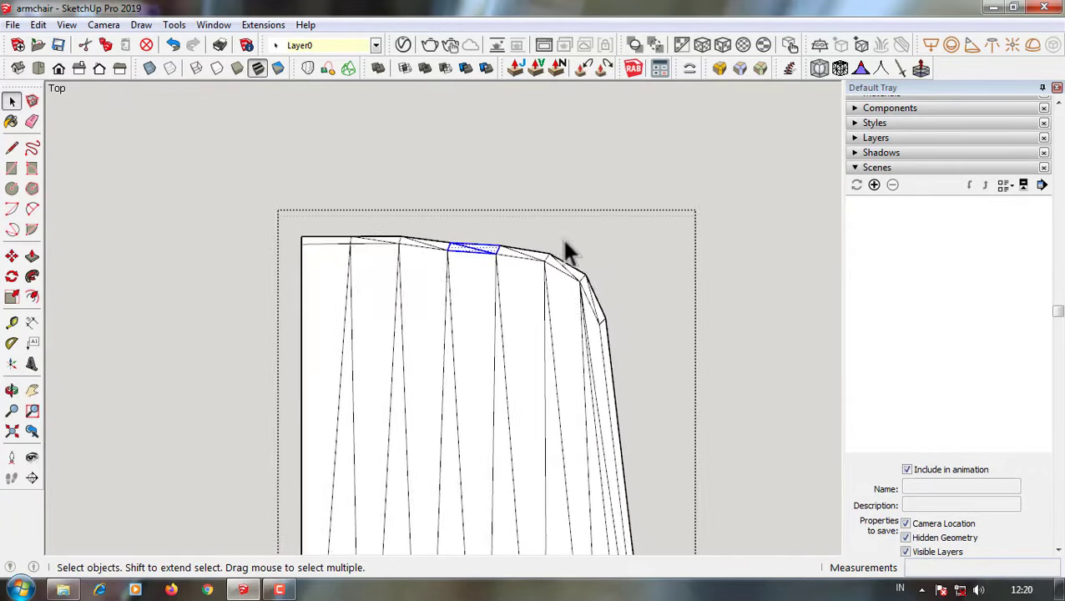
scroll(349, 235, "up", 1)
scroll(404, 305, "up", 3)
key("m")
left_click(395, 265)
left_click(400, 230)
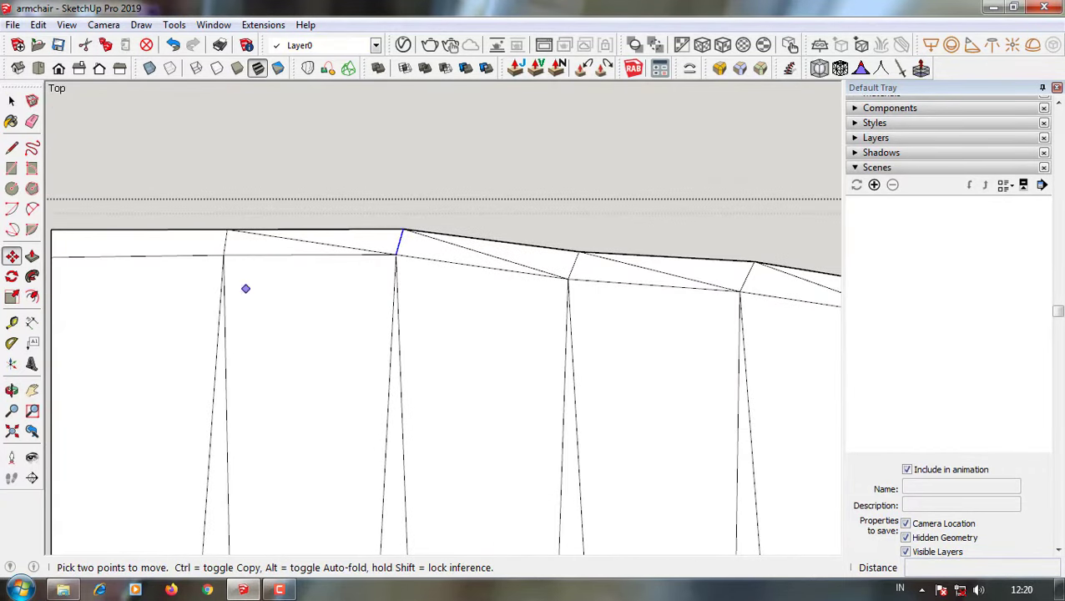
- Narrow the seat's corner faces slightly along the green axis
scroll(418, 219, "down", 3)
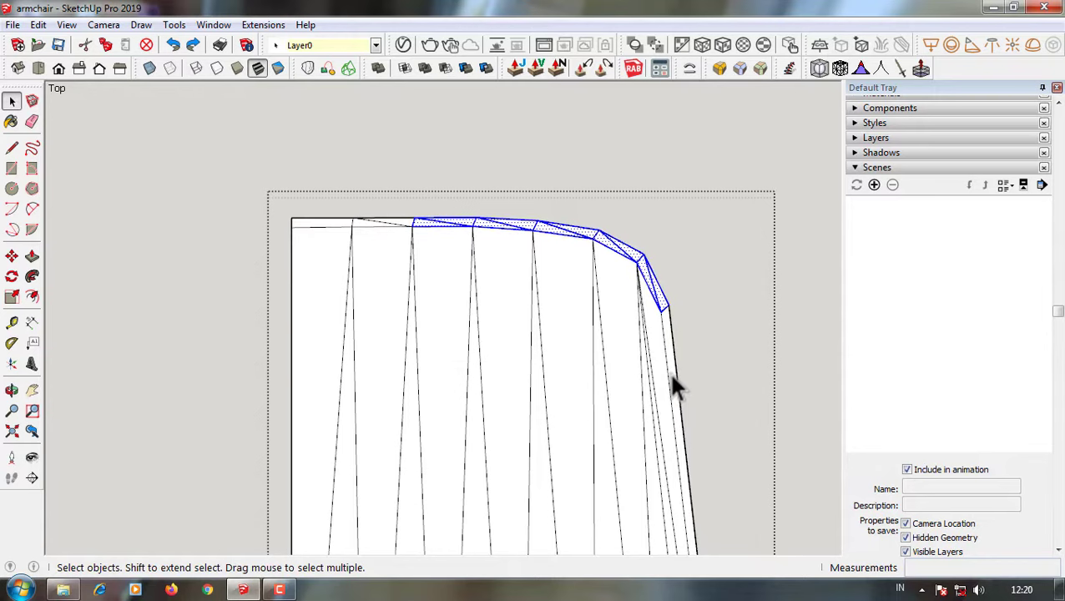
scroll(584, 301, "down", 1)
scroll(547, 269, "down", 2)
scroll(551, 333, "up", 2)
scroll(499, 231, "up", 1)
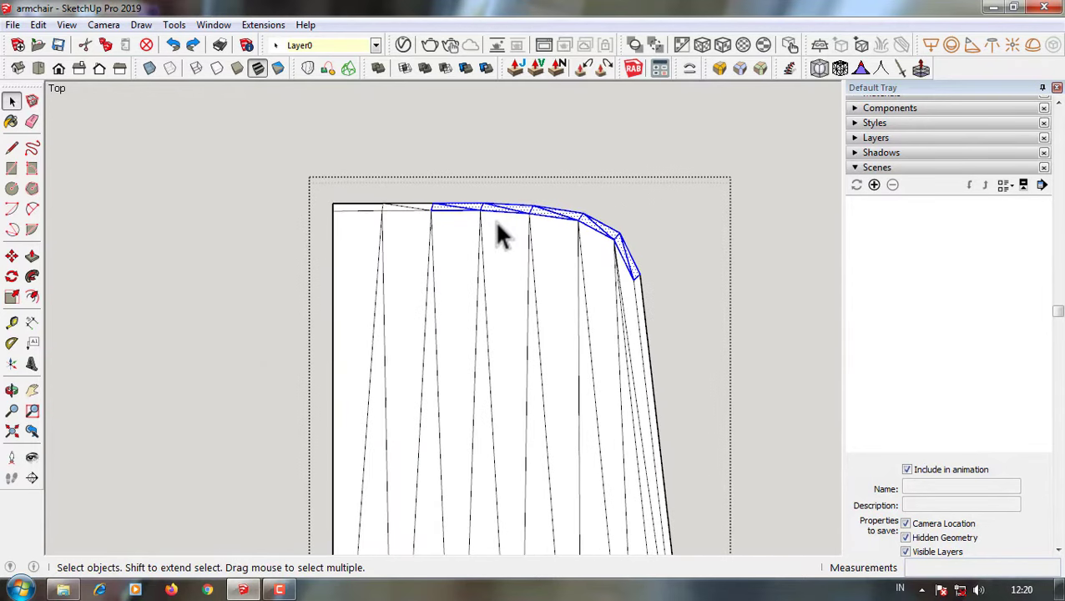
scroll(498, 236, "up", 1)
key("m")
middle_click_drag(330, 297, 653, 475)
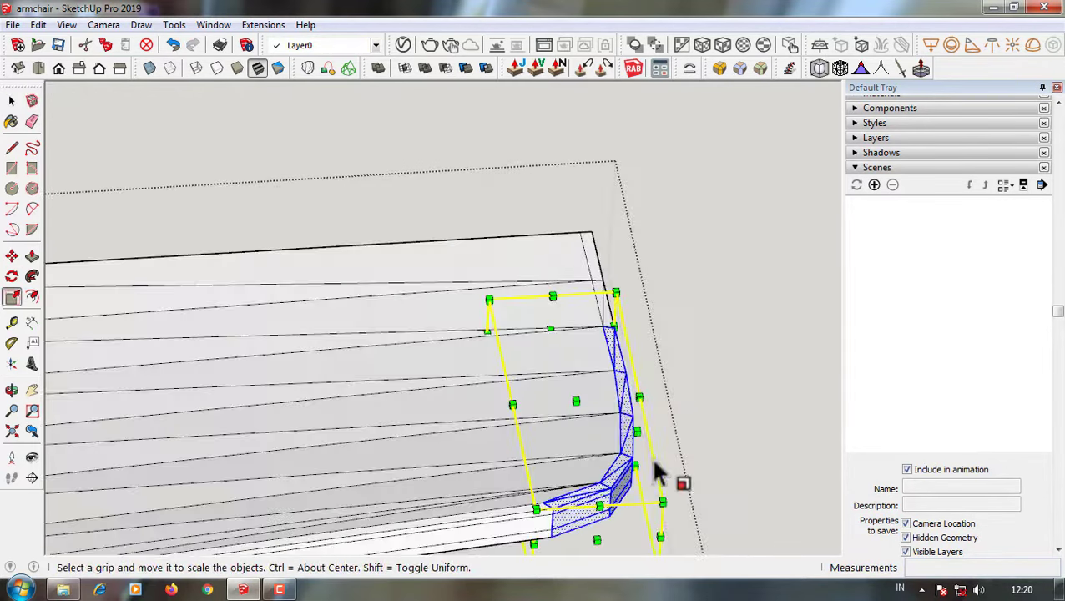
left_click_drag(623, 414, 627, 414)
key("space")
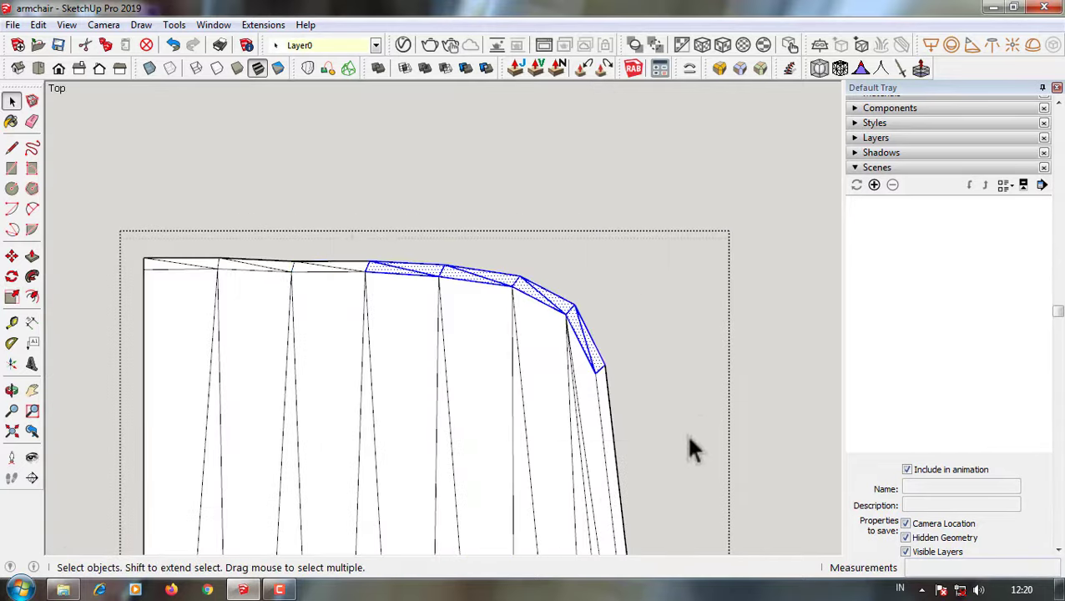
- Scale the corner faces to 0.96 along green, then shrink them further
middle_click_drag(689, 444, 534, 351)
middle_click_drag(284, 288, 487, 351)
left_click_drag(487, 351, 483, 357)
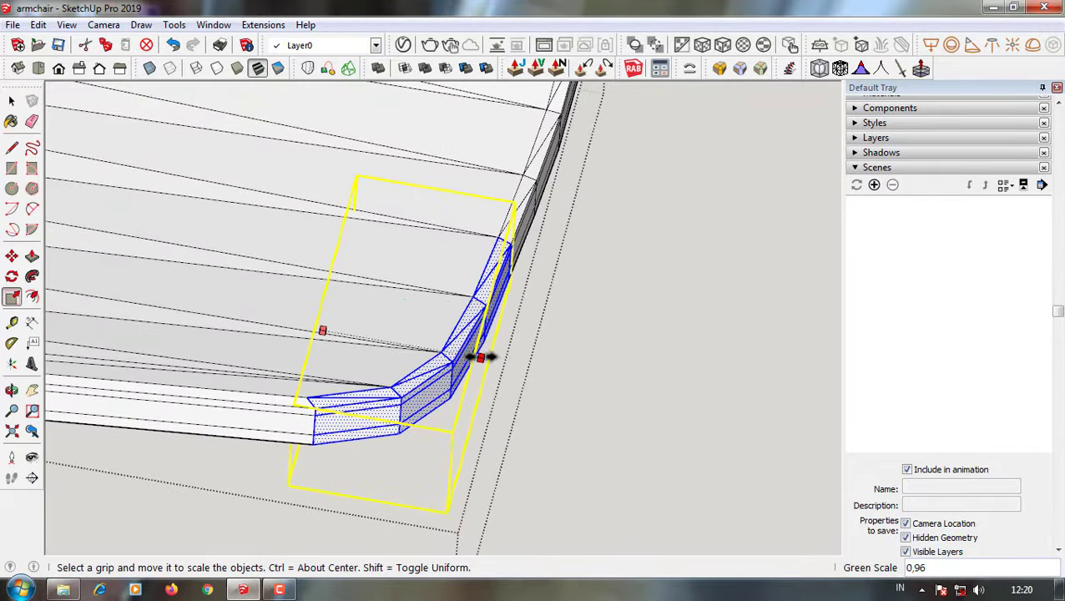
left_click(46, 68)
mouse_move(362, 238)
middle_mouse_down()
mouse_move(416, 392)
mouse_move(507, 320)
middle_mouse_up()
key("s")
left_click_drag(506, 320, 326, 324)
- Scale the seat cushion by 1.12 using its green-axis grip
left_click(45, 68)
key("space")
middle_click_drag(404, 319, 251, 317)
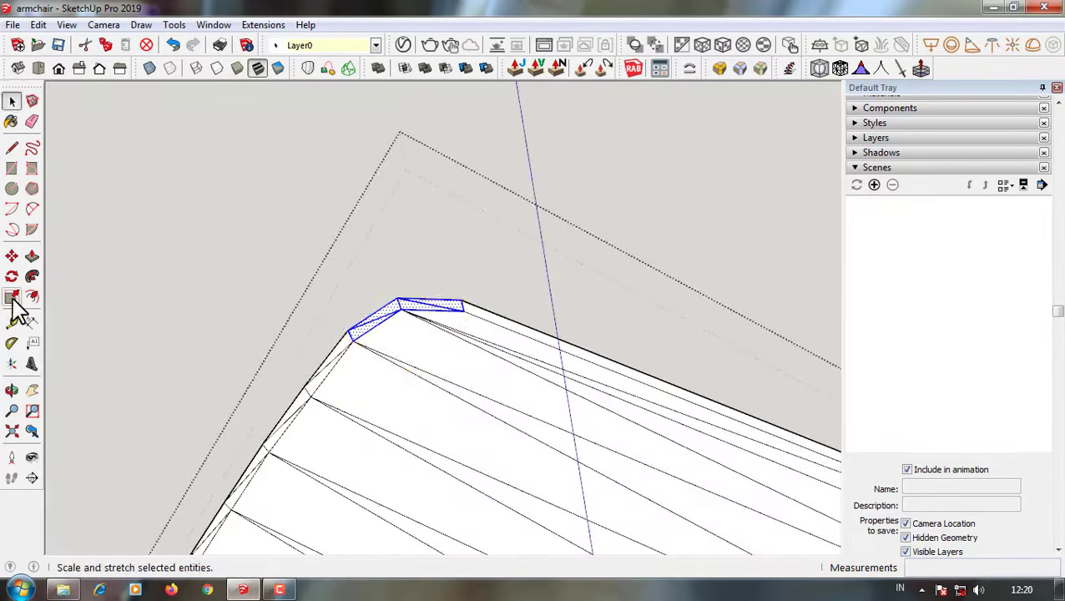
left_click(13, 300)
middle_click_drag(125, 308, 373, 316)
mouse_move(372, 316)
left_mouse_down()
mouse_move(532, 381)
mouse_move(517, 388)
mouse_move(529, 394)
left_mouse_up()
key("space")
middle_click_drag(435, 255, 744, 278)
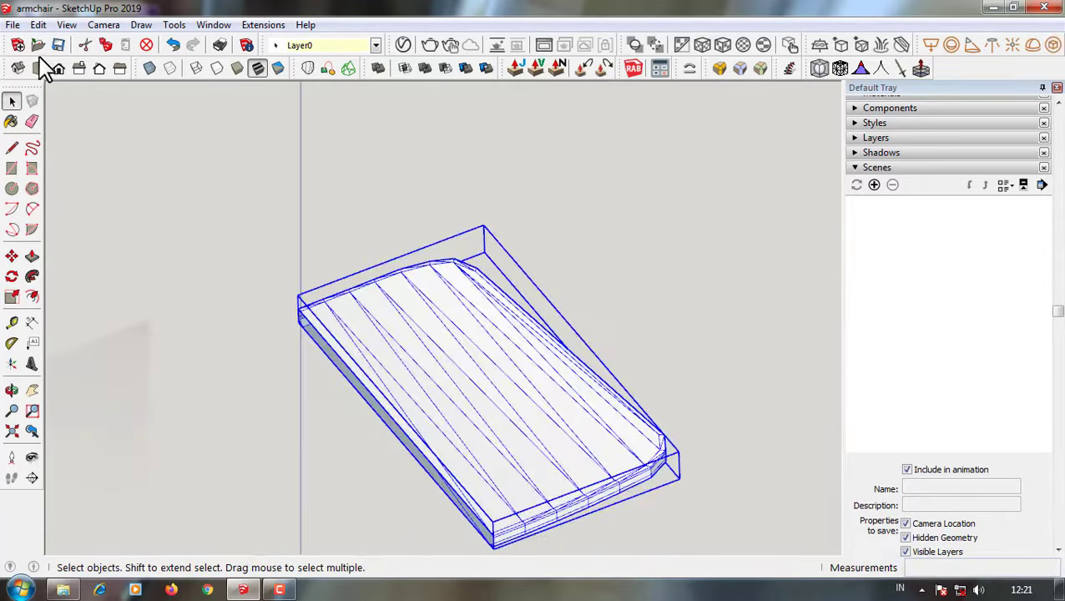
- Unhide all chair parts and review them from the Front, Top and Right views
left_click(39, 24)
left_click(284, 285)
middle_click_drag(417, 334, 494, 378)
left_click(59, 68)
left_click(38, 69)
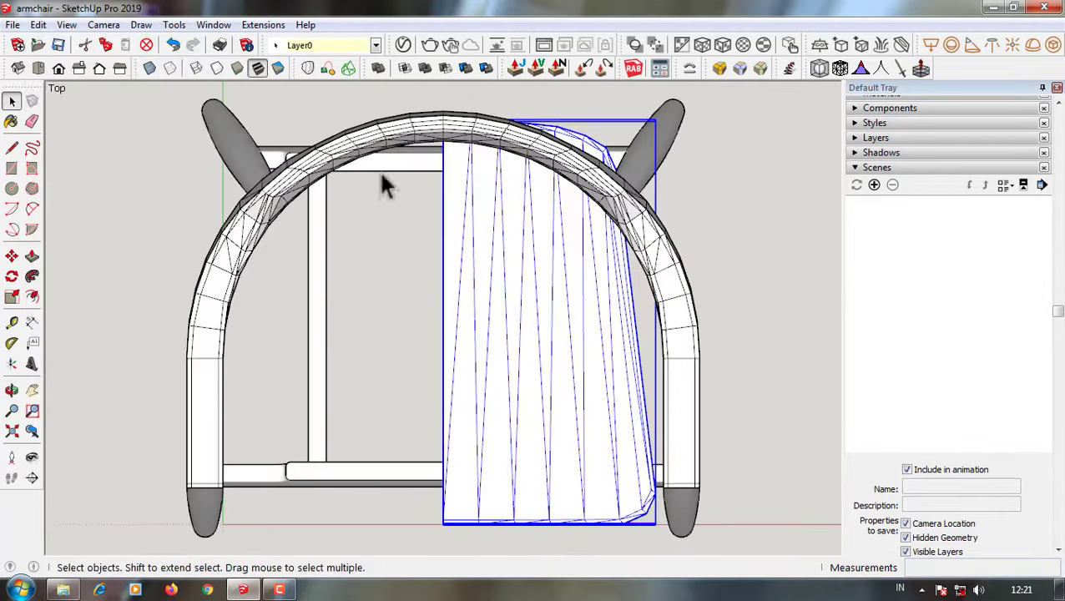
left_click(79, 68)
mouse_move(167, 334)
middle_mouse_down()
mouse_move(191, 430)
mouse_move(771, 348)
mouse_move(561, 283)
mouse_move(589, 233)
middle_mouse_up()
- Copy the tapered seat half with Move and Ctrl, then set it onto the seat frame
key("m")
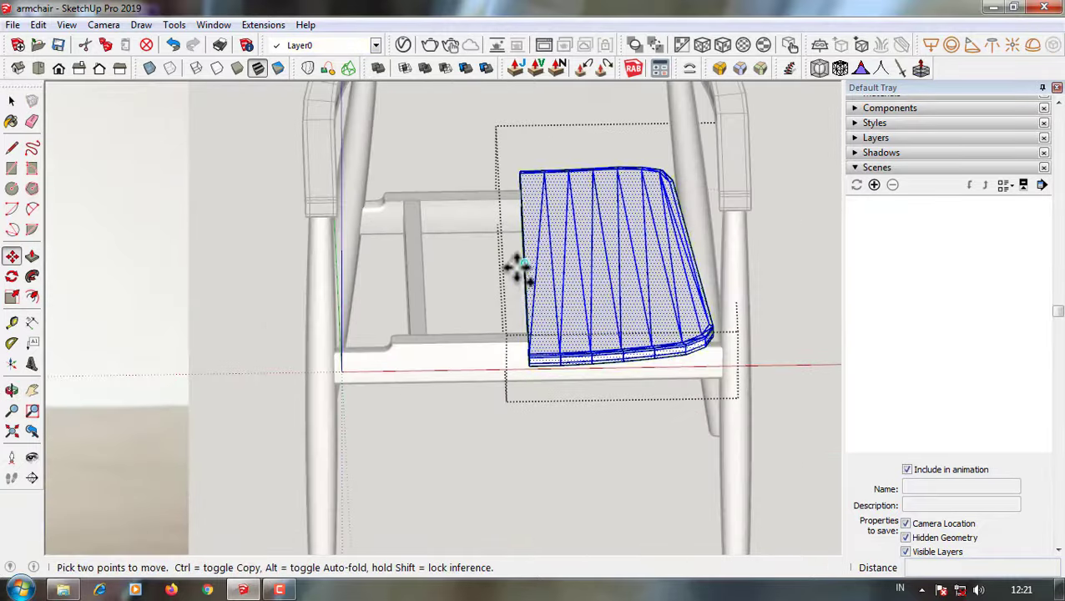
key("ctrl")
left_click(524, 264)
left_click(252, 272)
right_click(254, 276)
key("m")
scroll(375, 352, "up", 2)
left_click(428, 360)
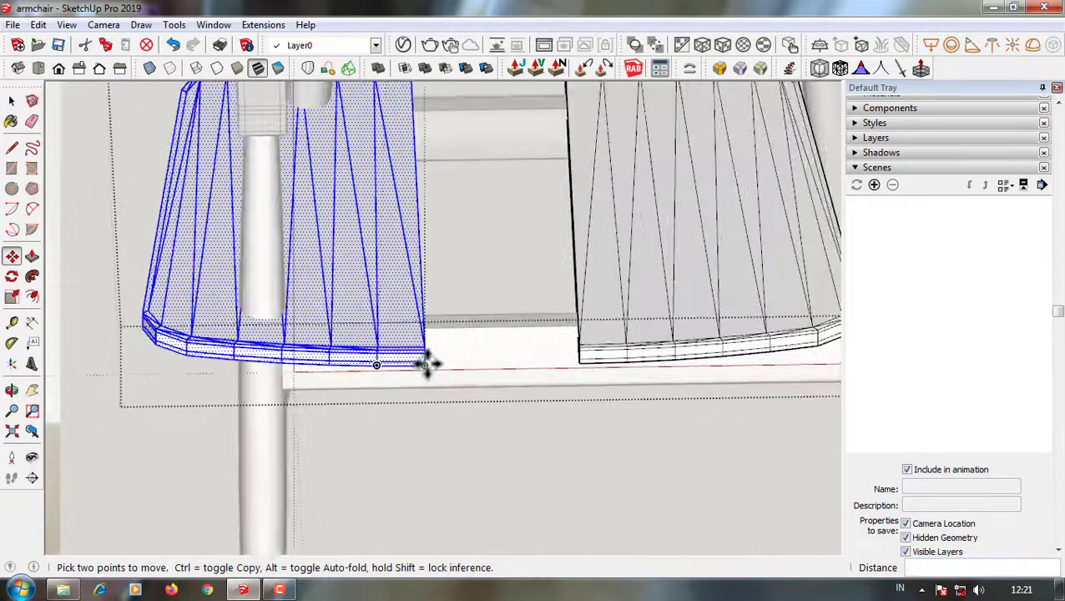
left_click(641, 361)
key("space")
scroll(611, 405, "down", 3)
middle_click_drag(613, 413, 563, 232)
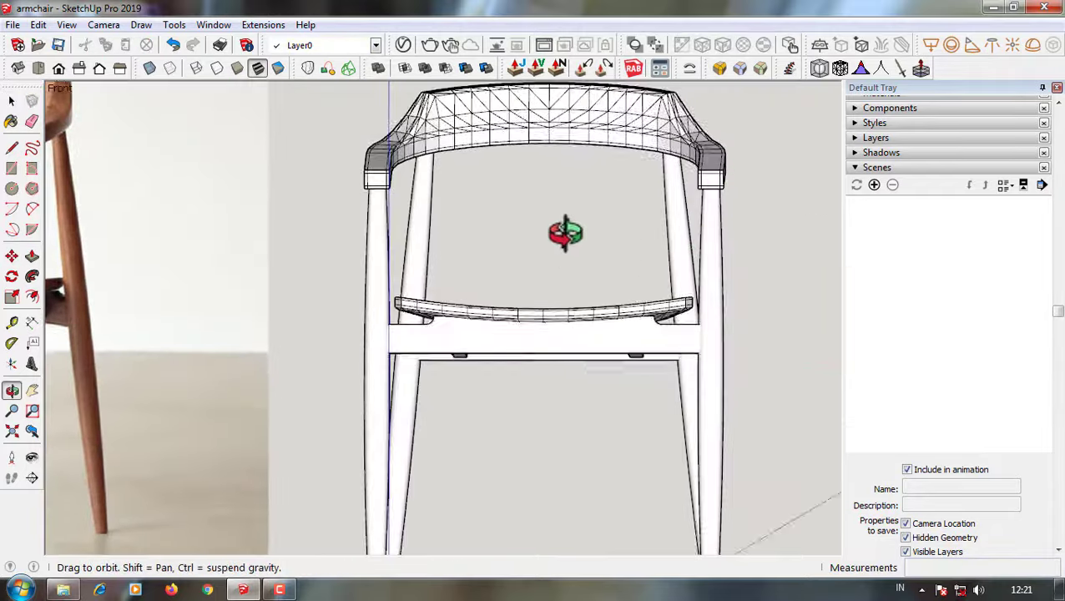
left_click(57, 67)
key("shift+z")
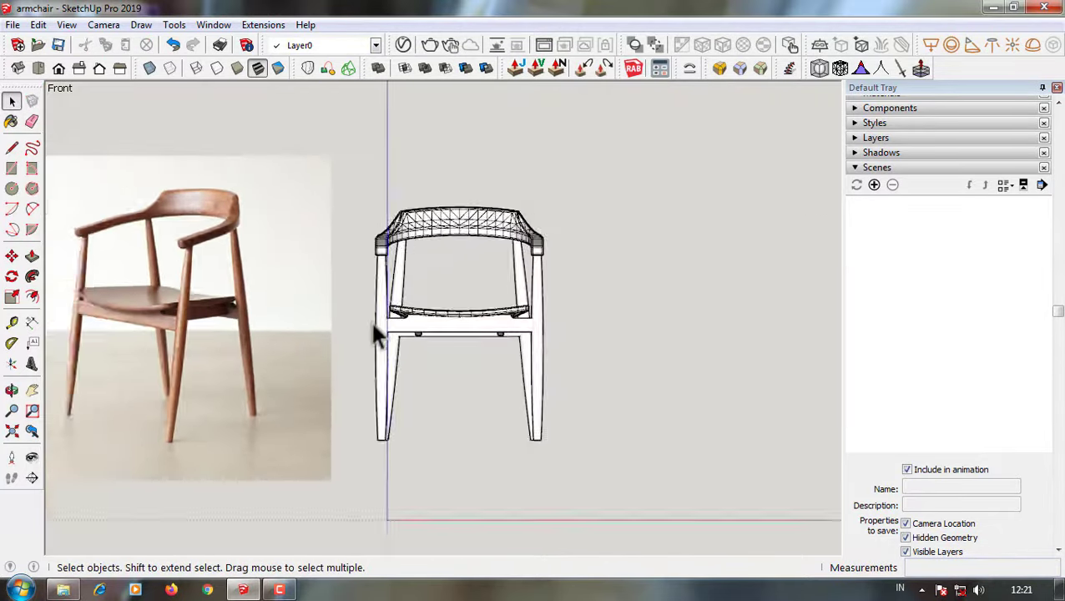
left_click(78, 69)
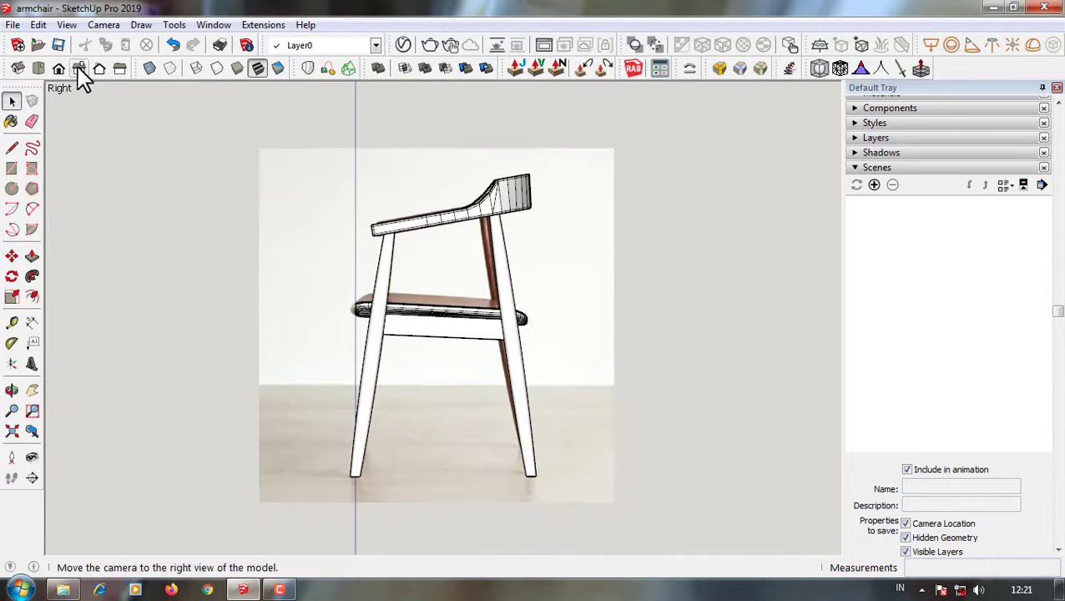
middle_click_drag(534, 350, 718, 350)
left_click(40, 67)
mouse_move(570, 373)
middle_mouse_down()
mouse_move(625, 245)
mouse_move(306, 263)
mouse_move(372, 234)
middle_mouse_up()
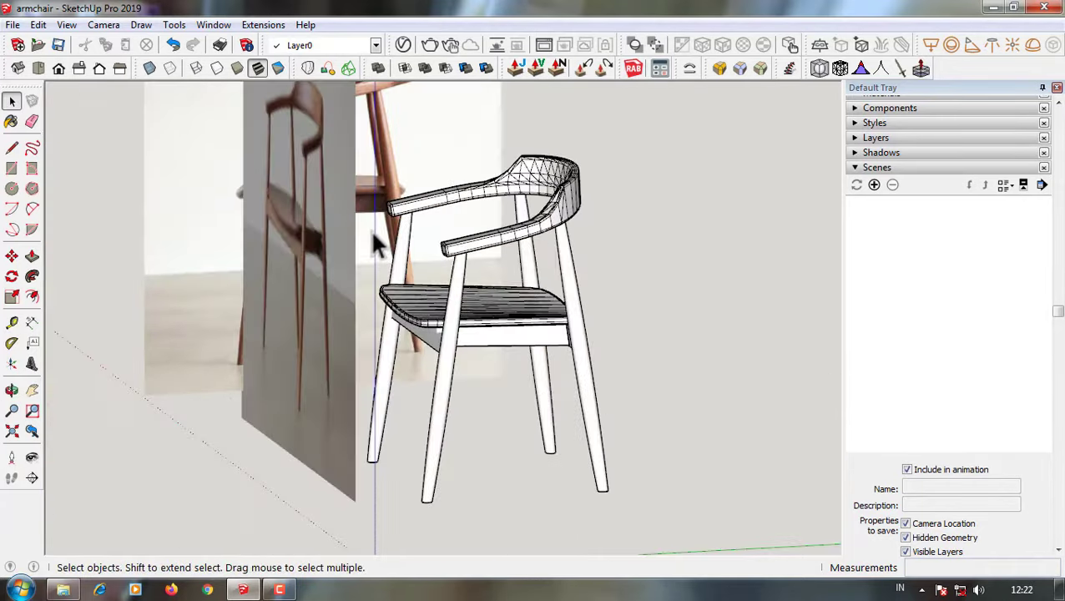
left_click(79, 68)
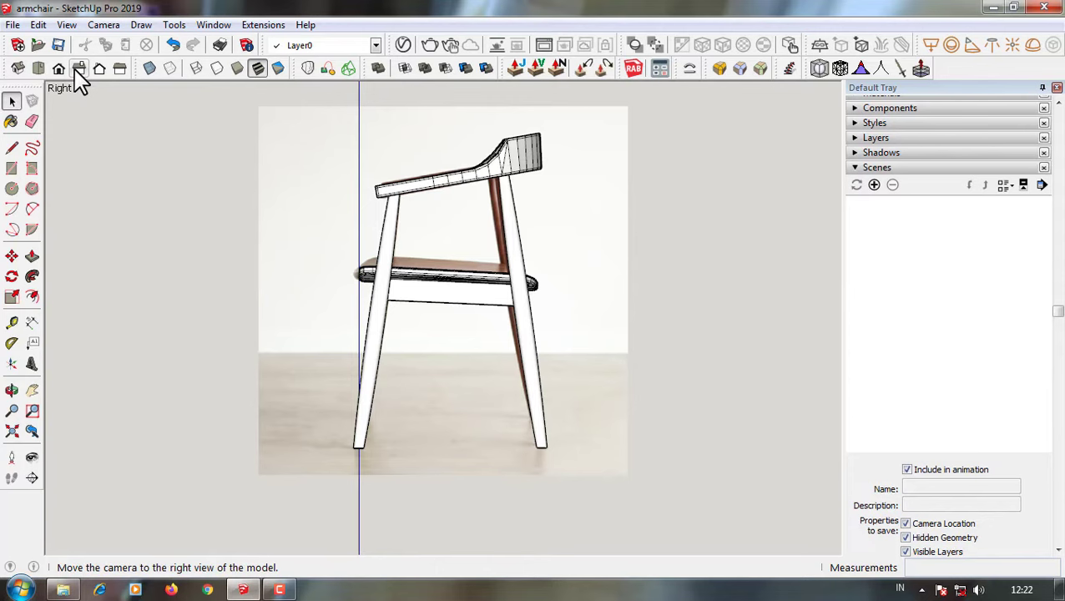
left_click(119, 70)
scroll(534, 213, "up", 3)
scroll(499, 223, "up", 3)
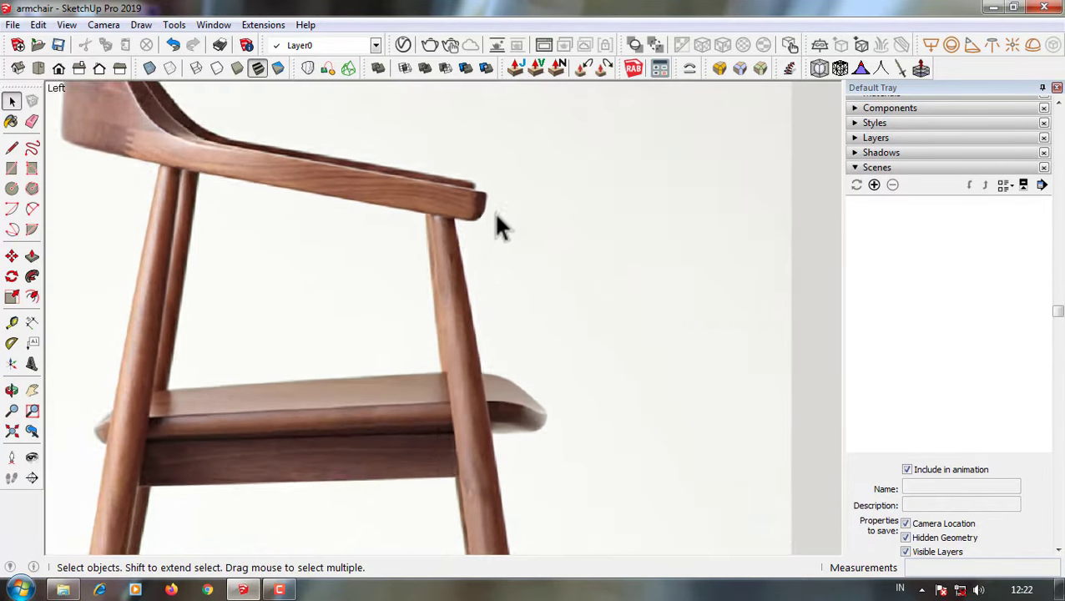
scroll(493, 221, "up", 3)
scroll(491, 220, "down", 2)
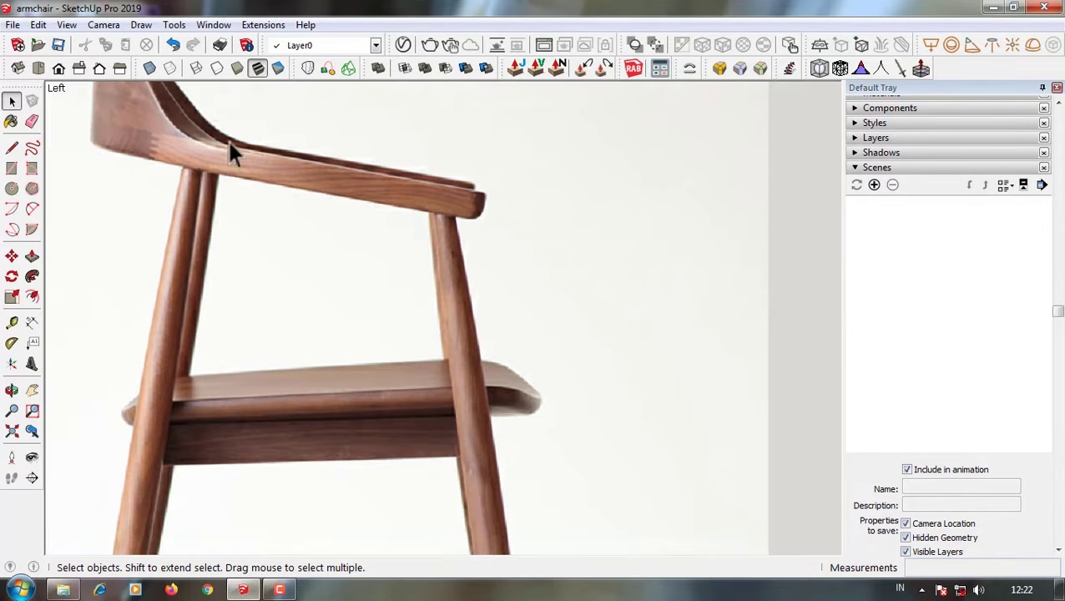
left_click(82, 67)
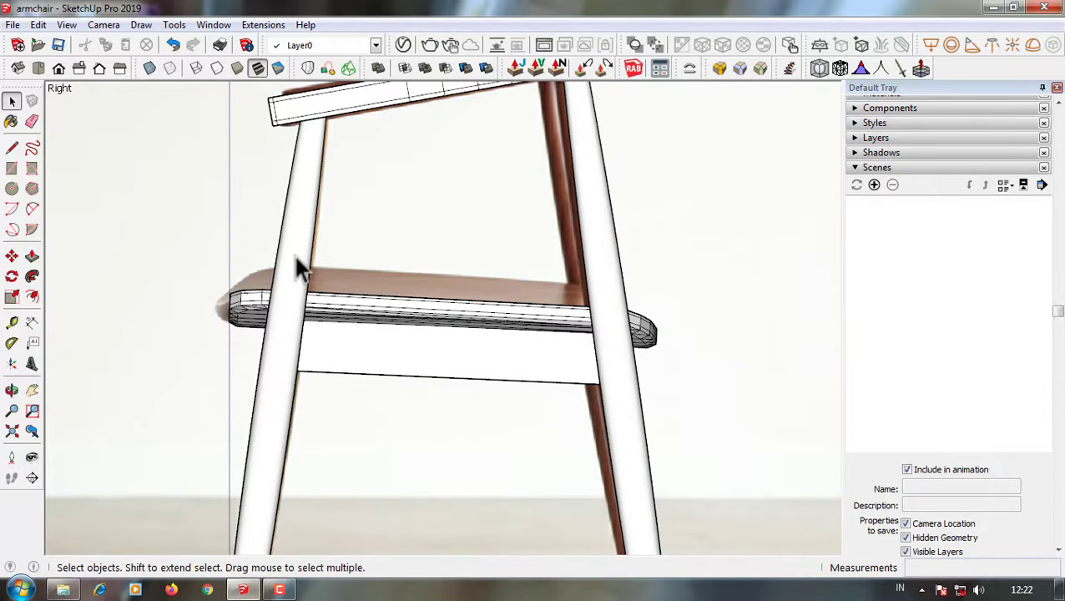
scroll(300, 268, "down", 2)
mouse_move(300, 269)
middle_mouse_down()
mouse_move(316, 221)
mouse_move(661, 229)
middle_mouse_up()
mouse_move(584, 227)
middle_mouse_down()
mouse_move(476, 42)
mouse_move(459, 285)
mouse_move(501, 164)
mouse_move(499, 138)
mouse_move(533, 403)
middle_mouse_up()
- Subdivide and smooth the seat group with 1 iteration
left_click(501, 165)
scroll(504, 209, "down", 3)
scroll(527, 249, "down", 2)
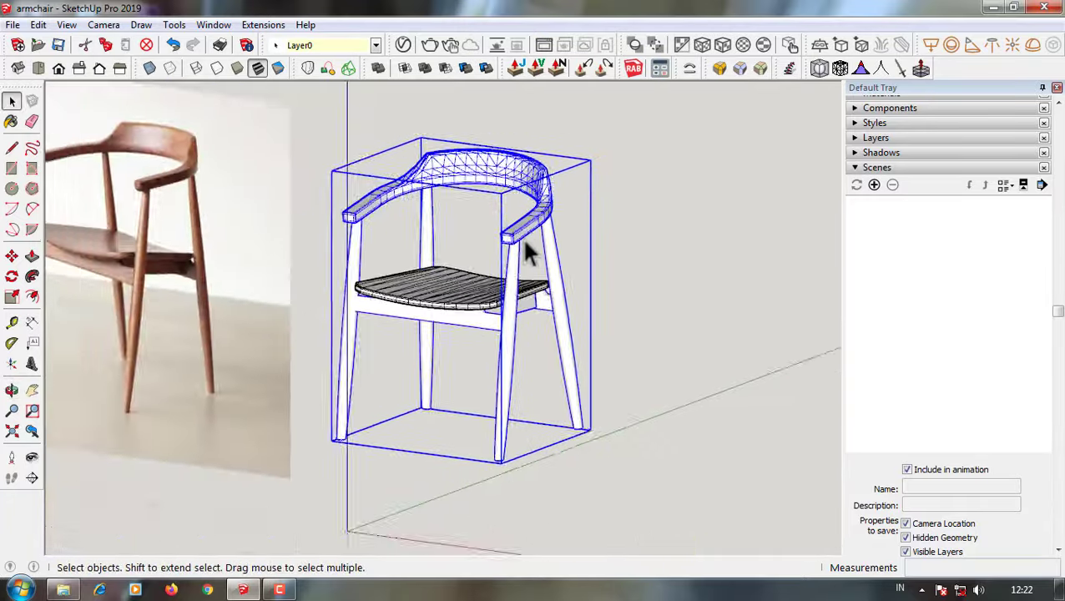
scroll(501, 283, "up", 1)
left_click(455, 320)
scroll(416, 356, "up", 1)
scroll(505, 302, "up", 2)
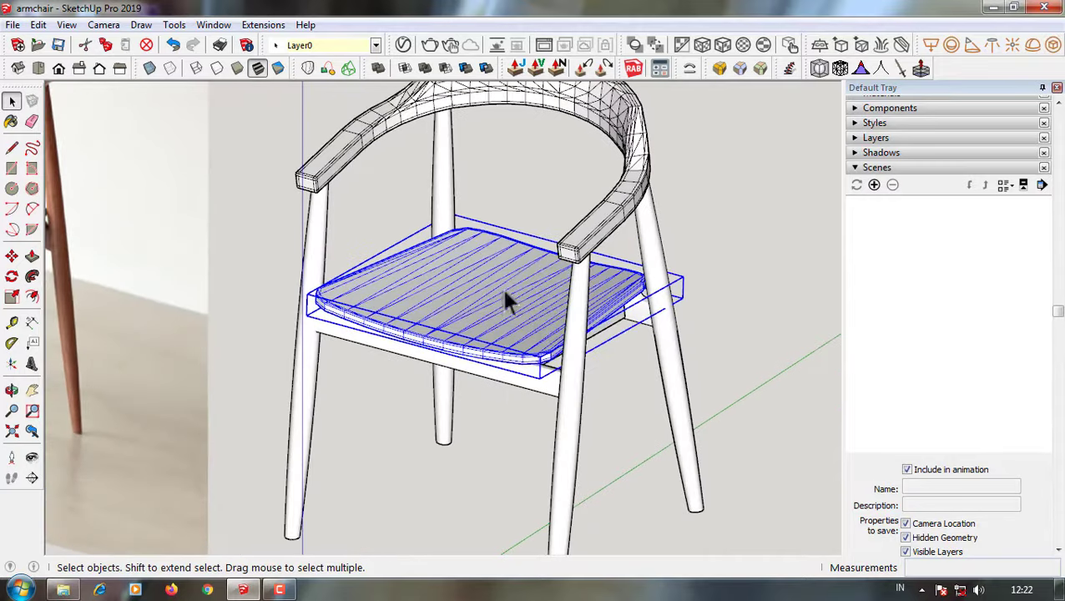
double_click(525, 330)
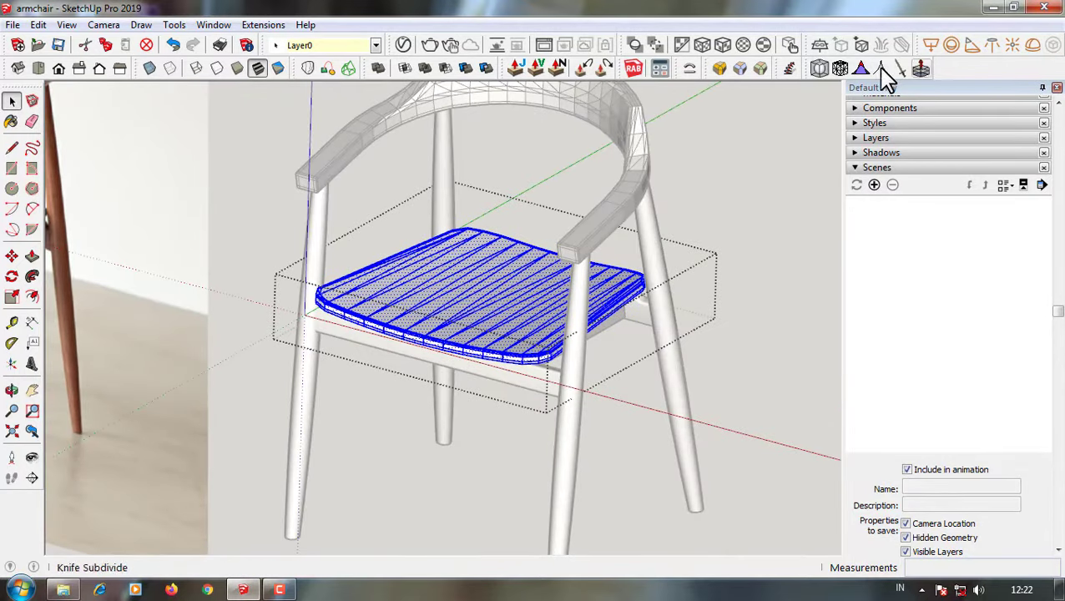
left_click(818, 72)
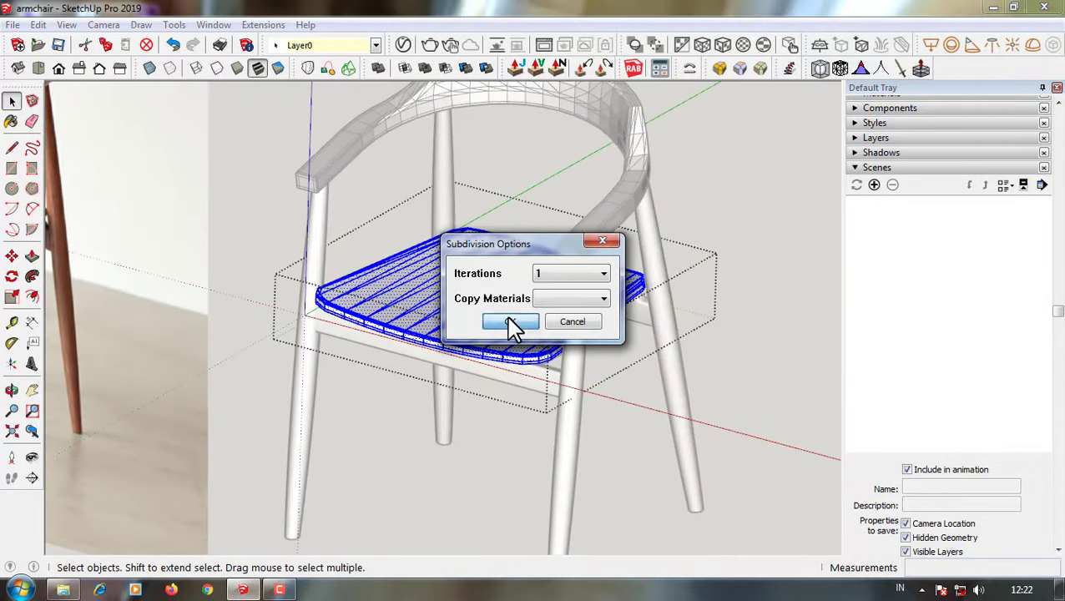
left_click(512, 324)
left_click(466, 465)
- Try a smoothed proxy on the backrest rail, then undo it
middle_click_drag(466, 464, 623, 278)
scroll(627, 175, "up", 2)
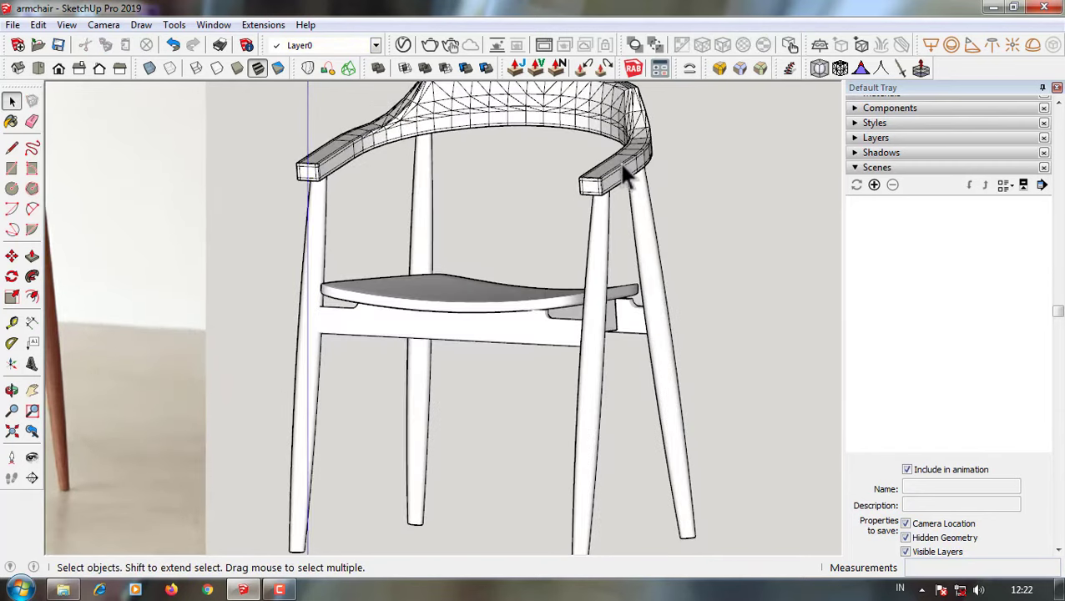
left_click(618, 163)
double_click(627, 176)
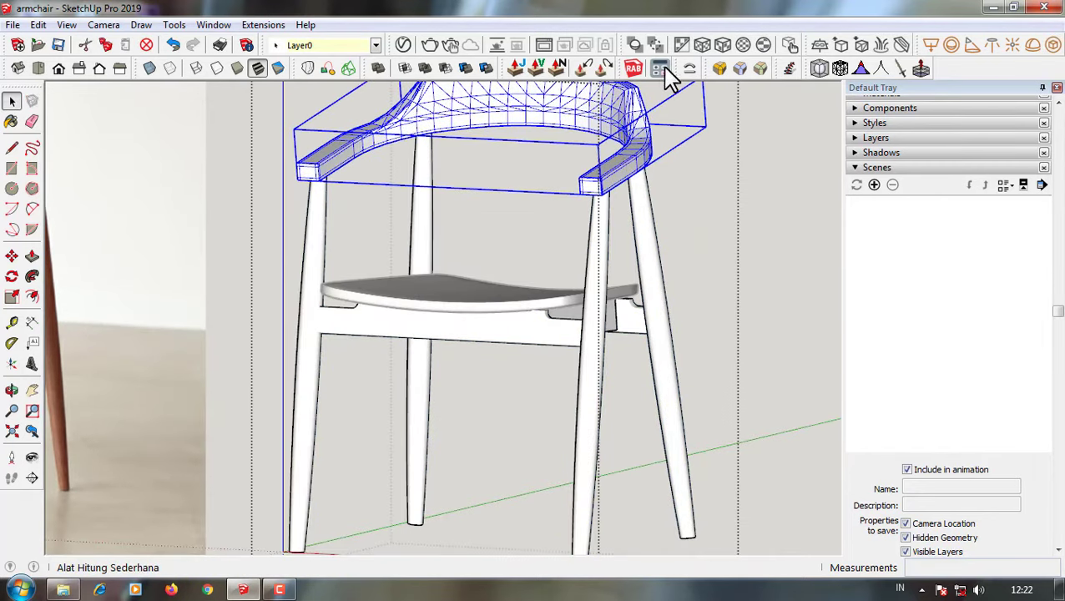
left_click(819, 69)
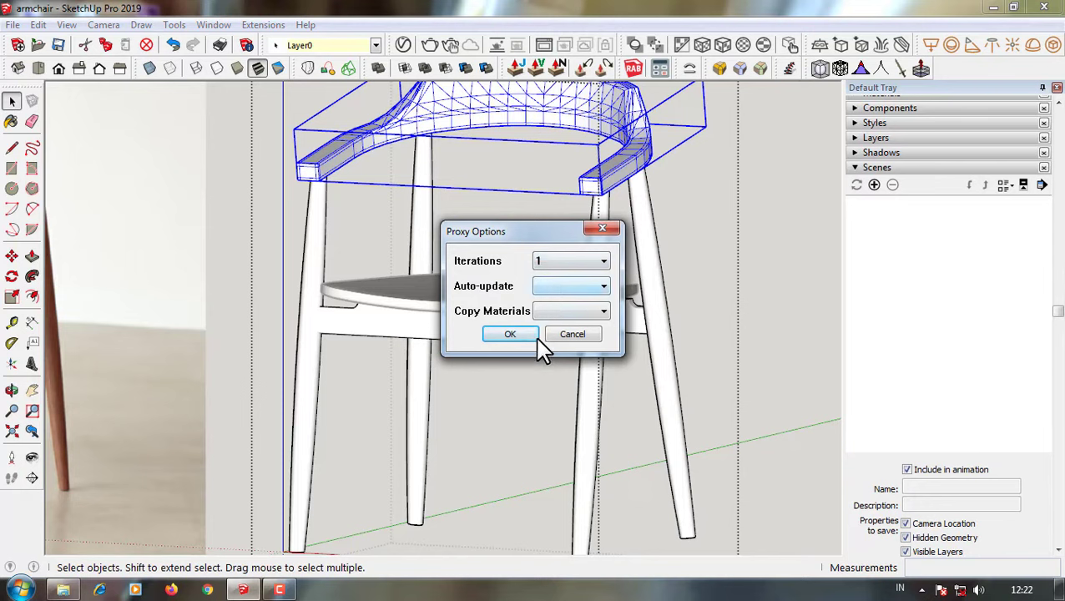
left_click(513, 334)
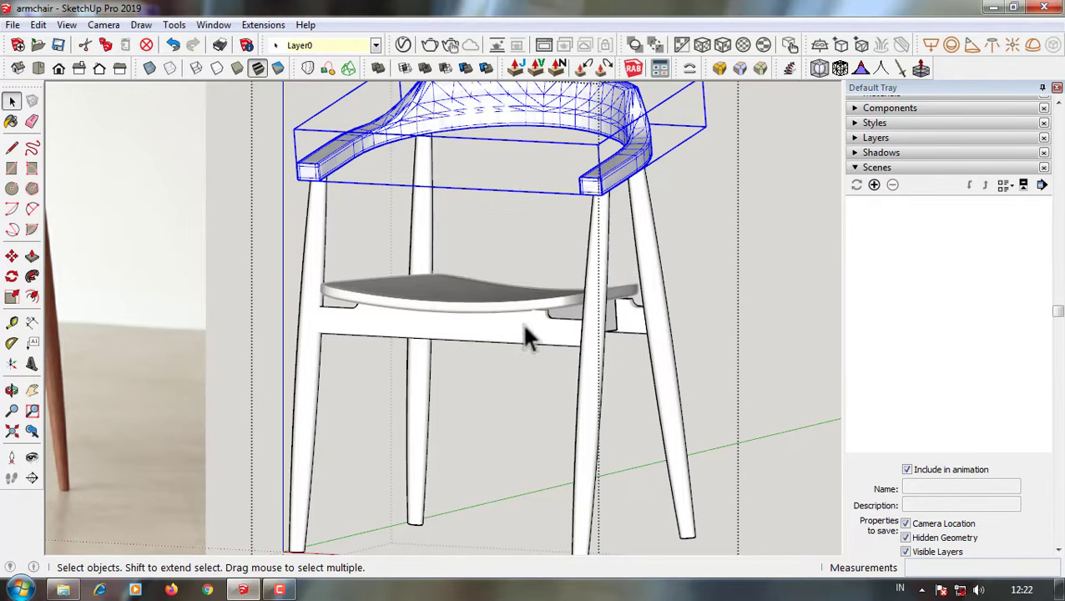
left_click(173, 40)
left_click(175, 48)
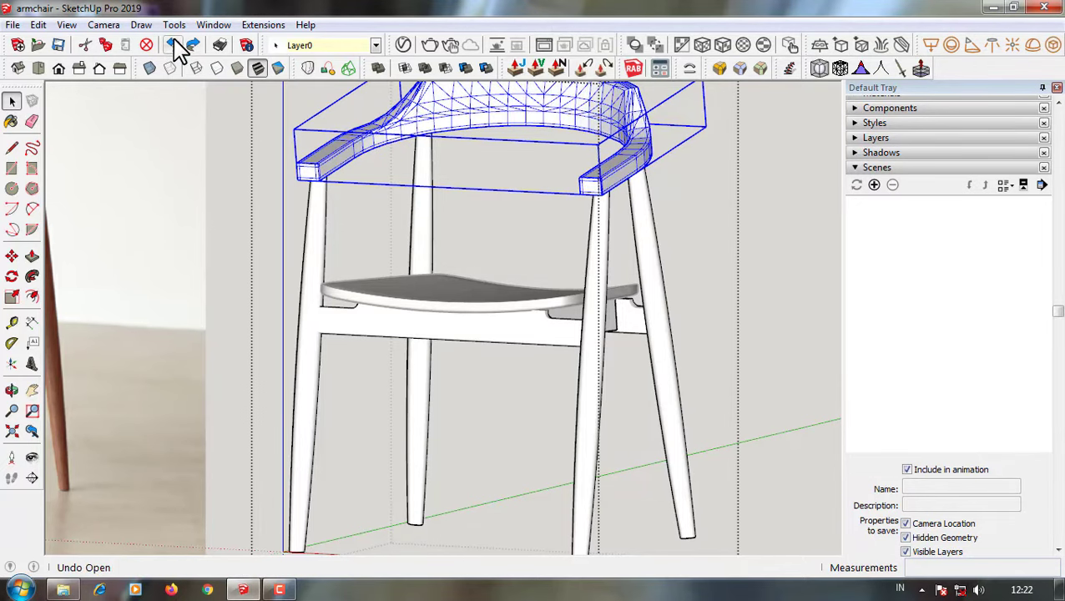
- Subdivide and smooth the curved backrest-armrest rail with 1 iteration
double_click(631, 173)
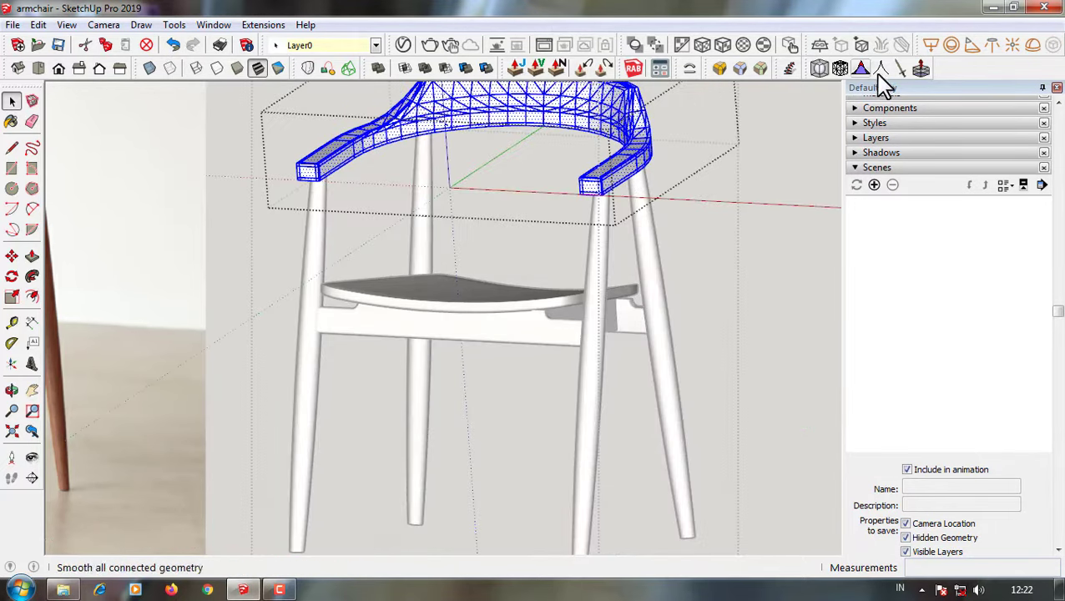
left_click(818, 67)
left_click(532, 324)
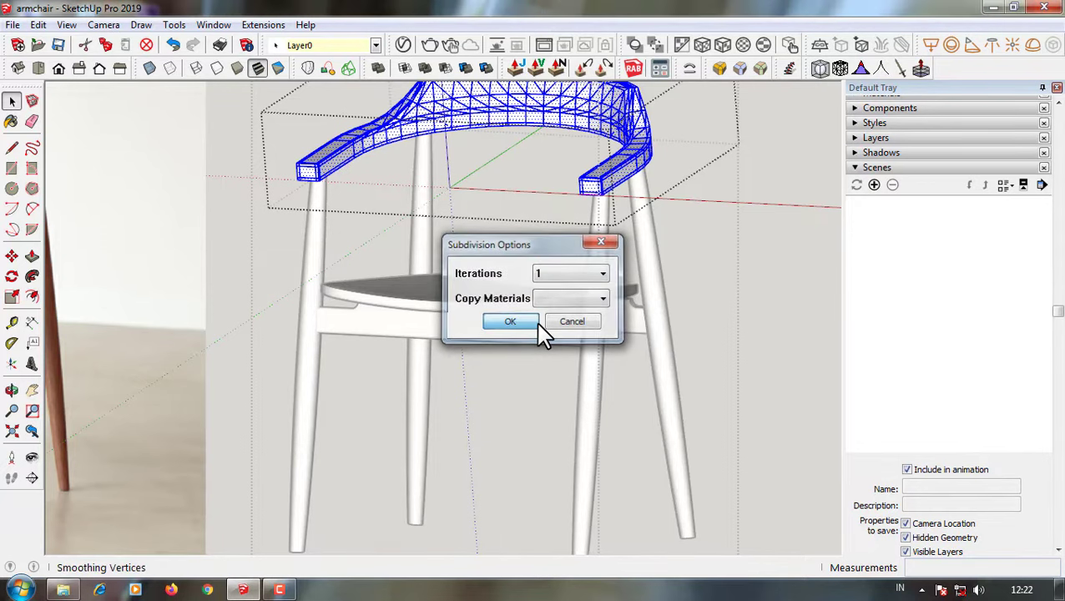
scroll(506, 373, "down", 4)
scroll(542, 328, "down", 1)
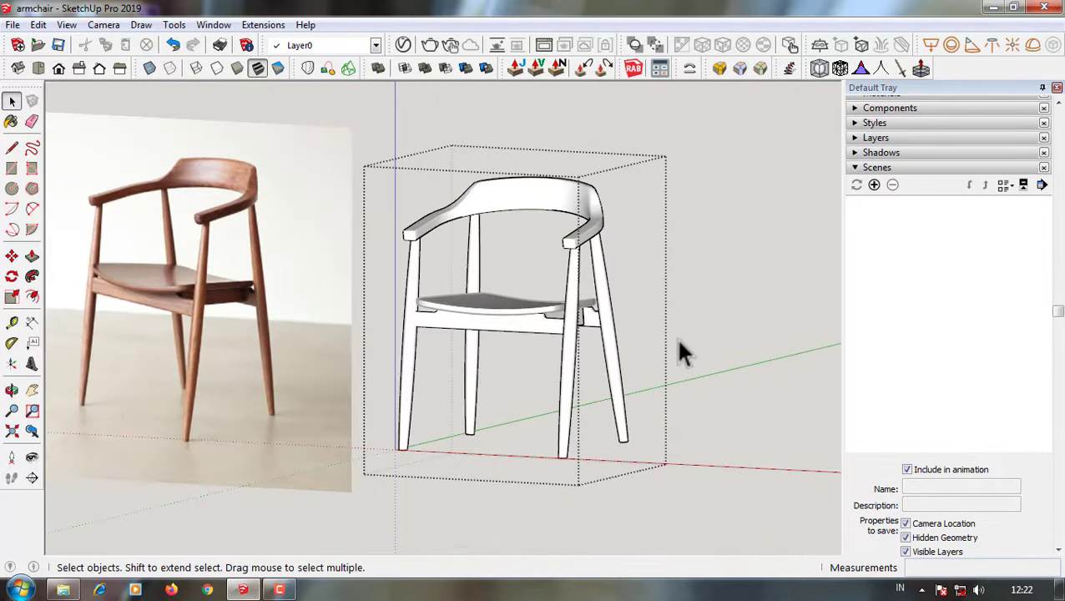
- Compare the chair's profile with the reference photo from the Iso and Right views
mouse_move(544, 344)
middle_mouse_down()
mouse_move(670, 344)
mouse_move(673, 336)
mouse_move(571, 363)
mouse_move(582, 357)
mouse_move(564, 408)
mouse_move(566, 375)
mouse_move(570, 384)
middle_mouse_up()
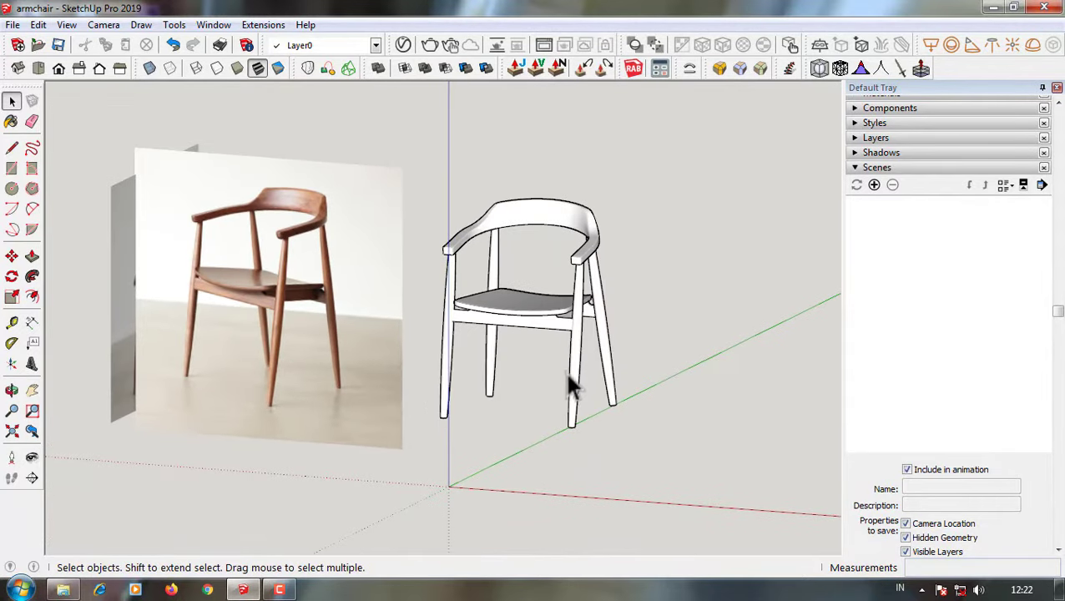
left_click(17, 72)
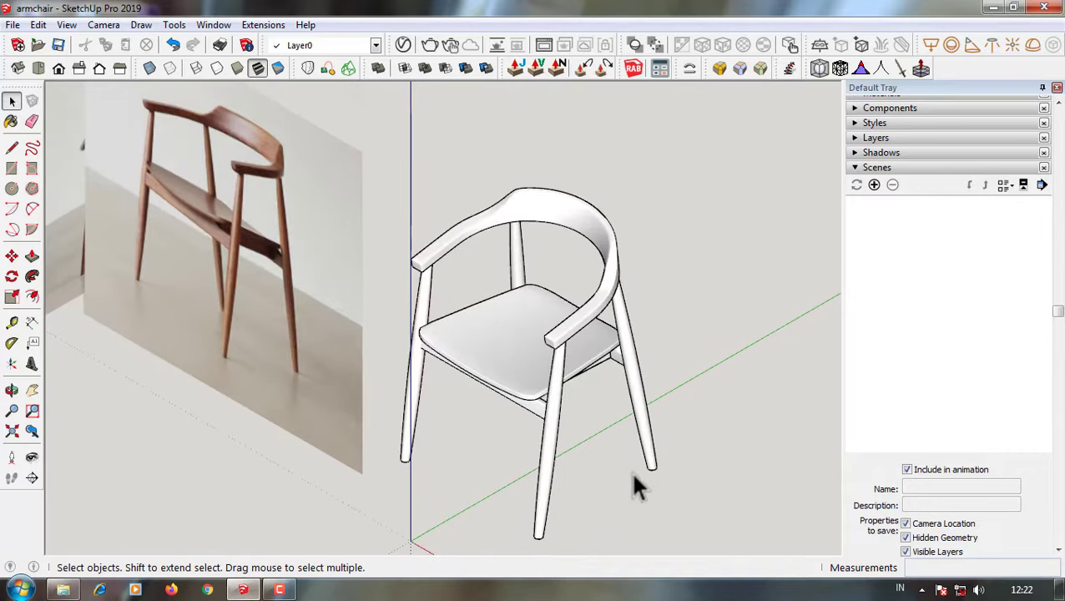
mouse_move(631, 482)
middle_mouse_down()
mouse_move(613, 379)
mouse_move(524, 411)
mouse_move(267, 348)
mouse_move(326, 404)
mouse_move(665, 316)
mouse_move(653, 304)
mouse_move(395, 313)
mouse_move(504, 280)
mouse_move(648, 368)
middle_mouse_up()
left_click(85, 68)
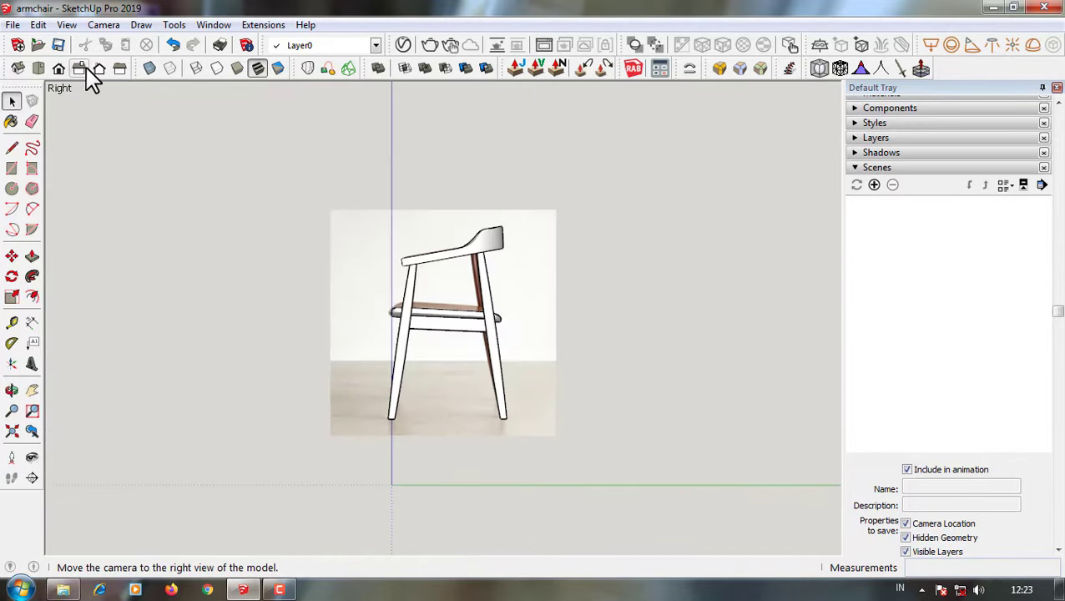
scroll(568, 388, "up", 2)
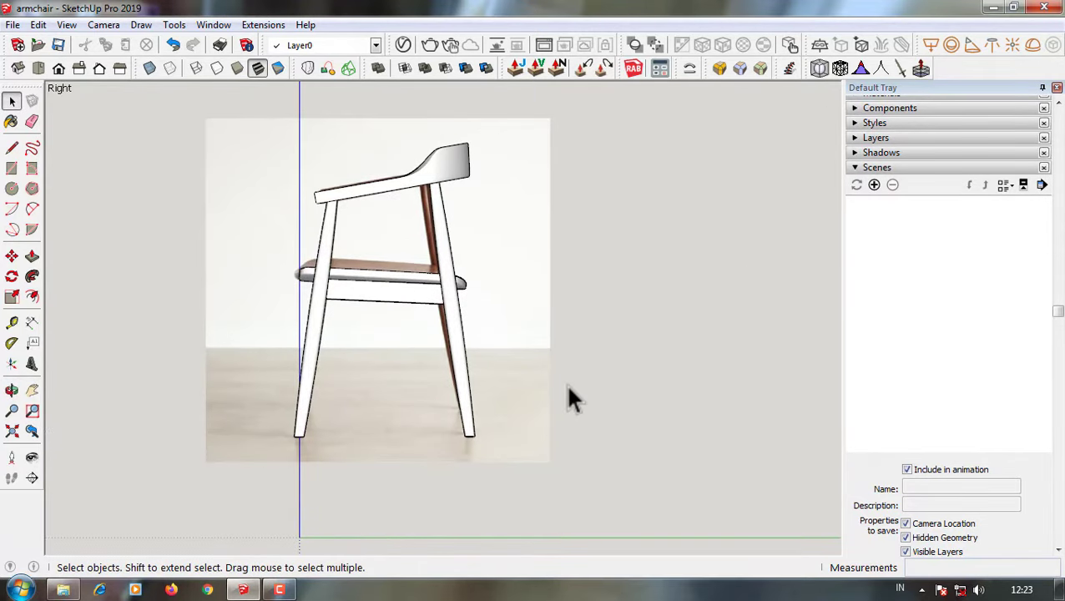
mouse_move(280, 297)
middle_mouse_down()
mouse_move(535, 332)
mouse_move(529, 249)
middle_mouse_up()
scroll(529, 251, "down", 2)
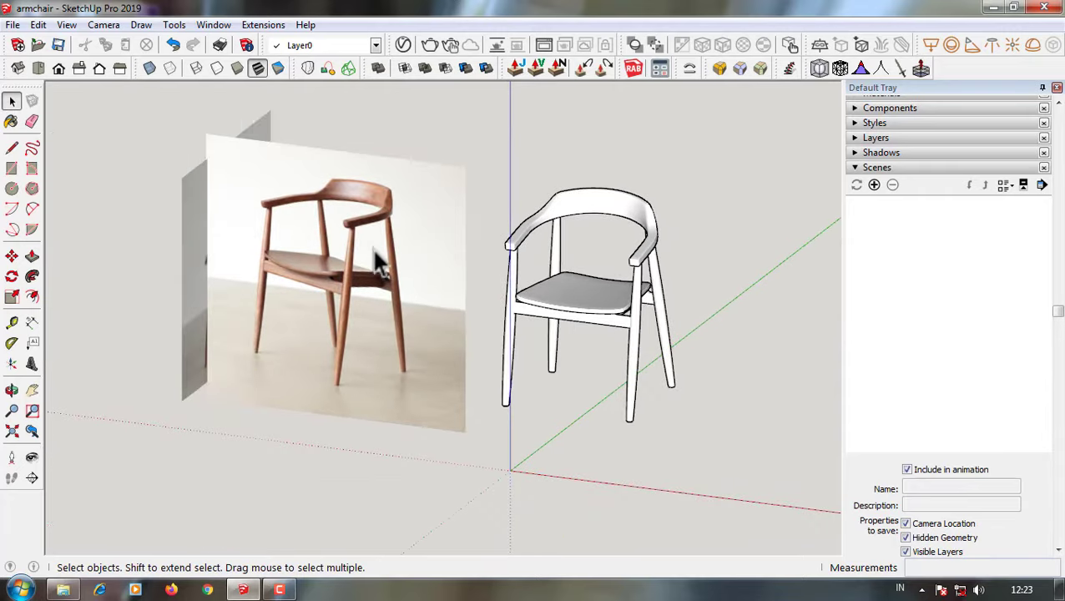
- Delete the reference photo plane from the model
left_click(373, 245)
mouse_move(382, 251)
middle_mouse_down()
mouse_move(276, 268)
mouse_move(456, 328)
mouse_move(580, 340)
mouse_move(482, 197)
middle_mouse_up()
key("Delete")
- Select the whole chair and view it straight from the Front
left_click(481, 194)
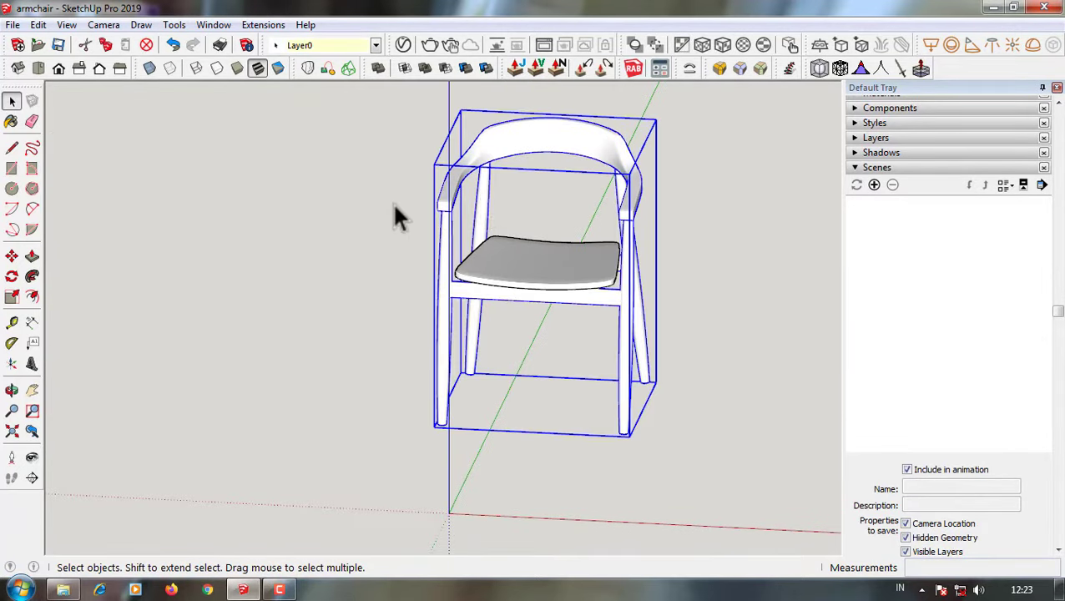
scroll(359, 175, "down", 2)
scroll(443, 380, "up", 3)
scroll(428, 355, "up", 1)
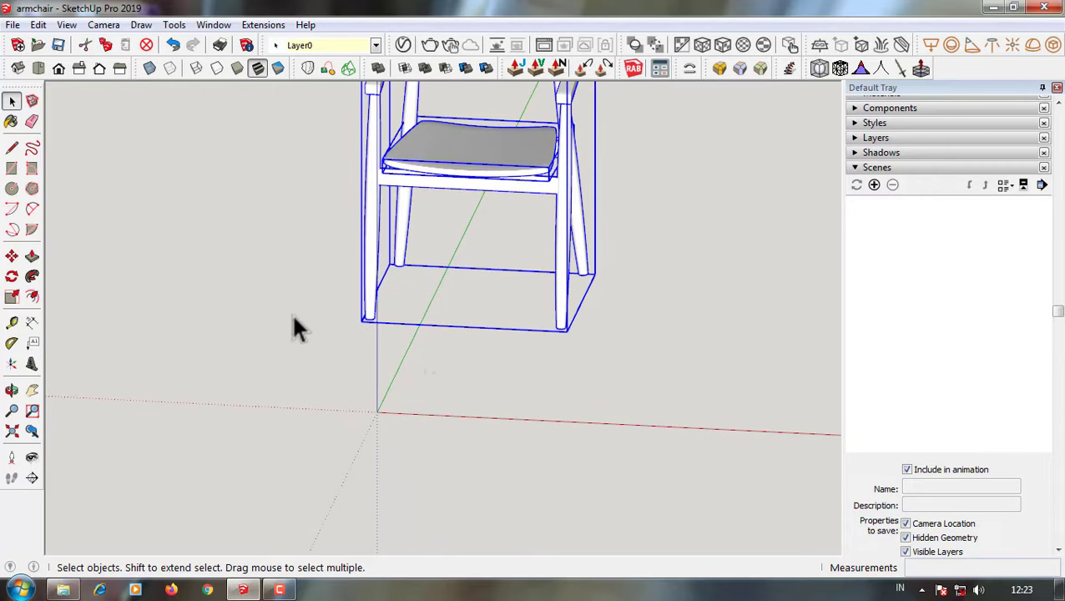
left_click(57, 70)
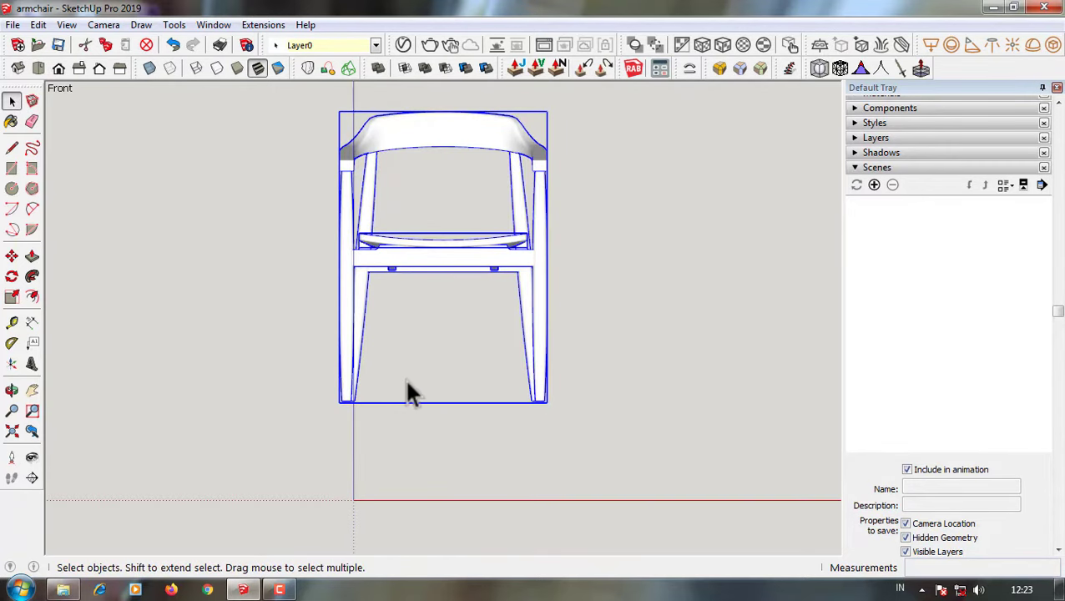
scroll(350, 403, "up", 1)
- Move the chair from its bottom-left leg corner onto the axis origin, then deselect it
left_click(340, 401)
scroll(397, 404, "down", 1)
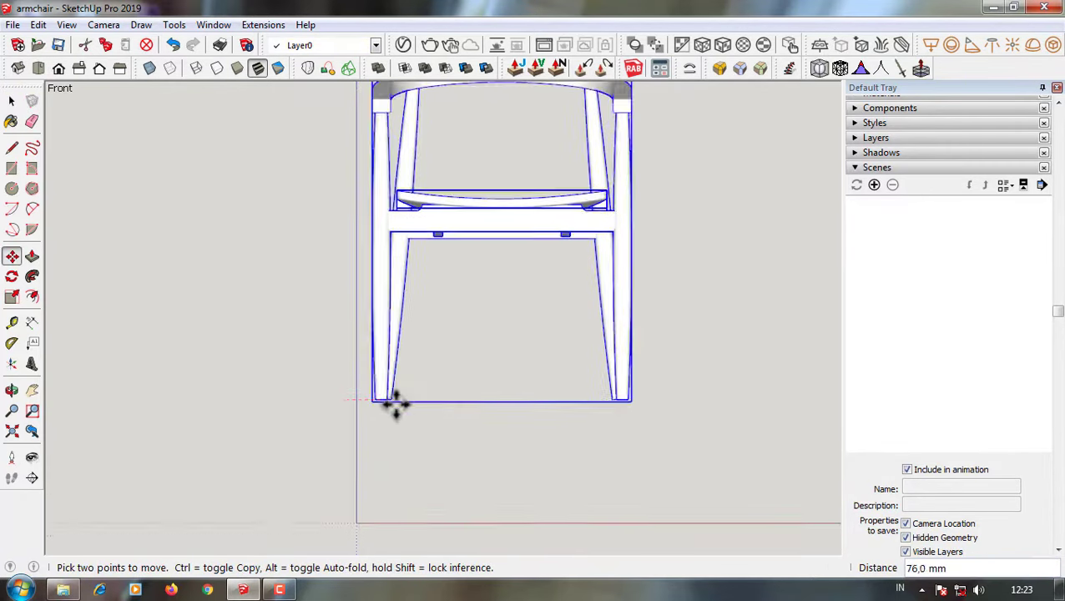
scroll(358, 499, "up", 1)
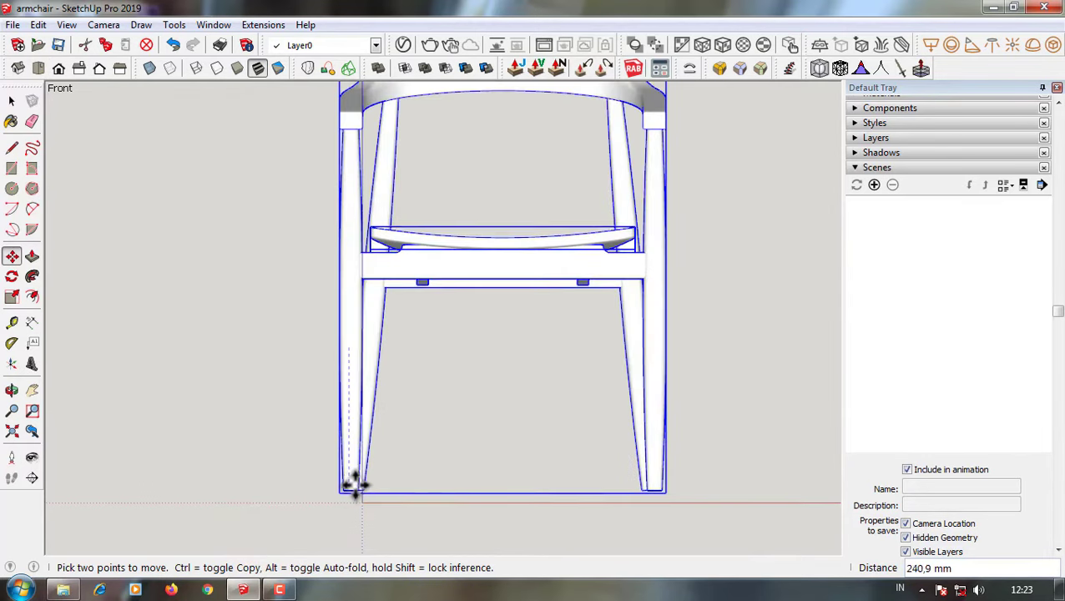
scroll(352, 482, "up", 1)
scroll(361, 475, "up", 1)
scroll(362, 547, "up", 1)
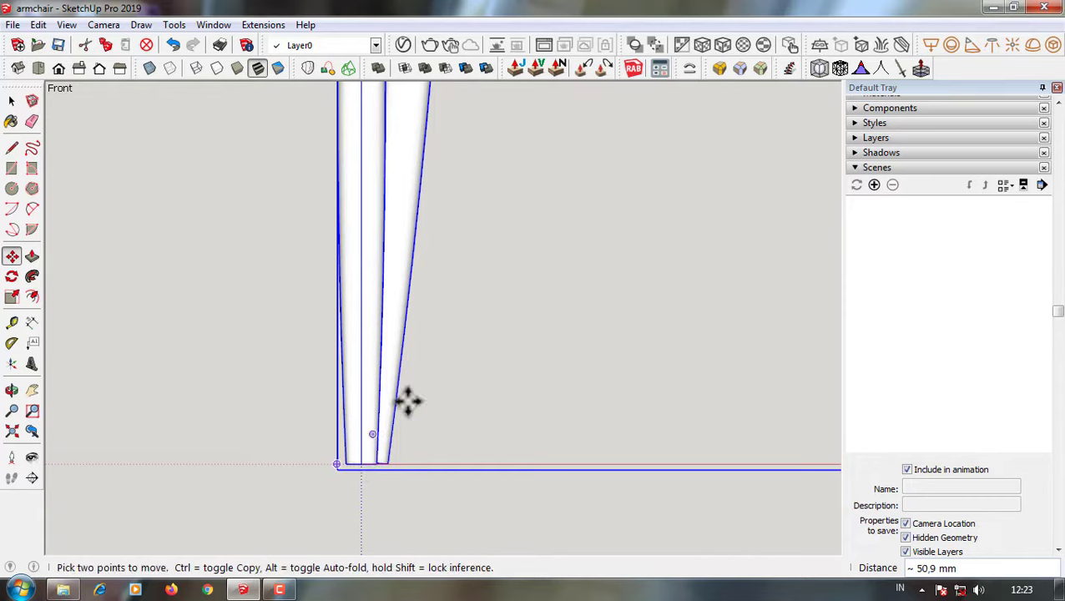
mouse_move(408, 402)
middle_mouse_down()
mouse_move(179, 385)
mouse_move(300, 385)
middle_mouse_up()
scroll(352, 357, "down", 2)
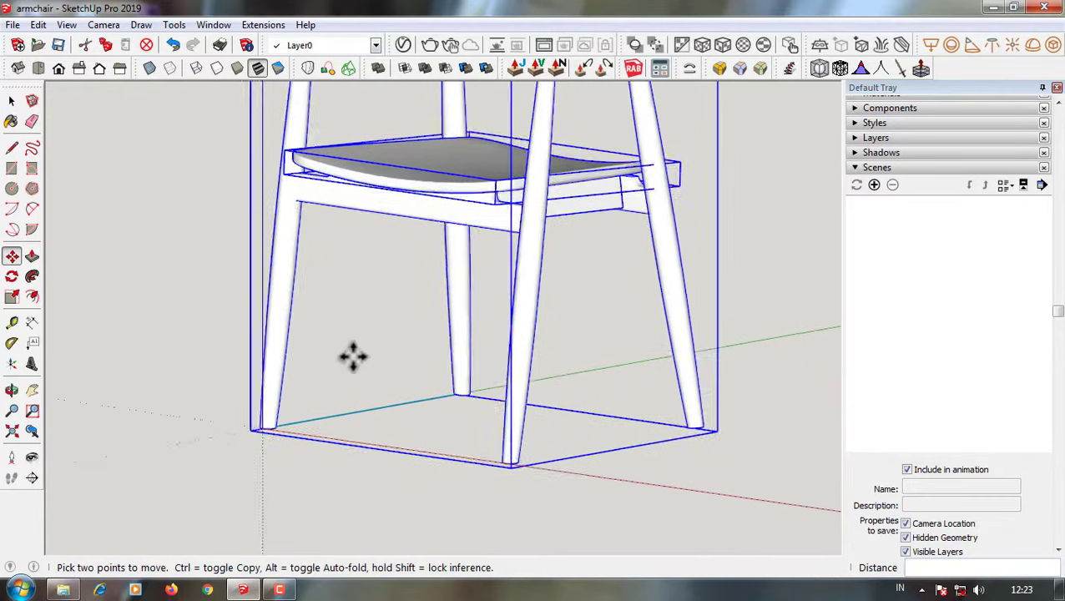
left_click(57, 67)
scroll(582, 322, "down", 1)
scroll(410, 477, "down", 2)
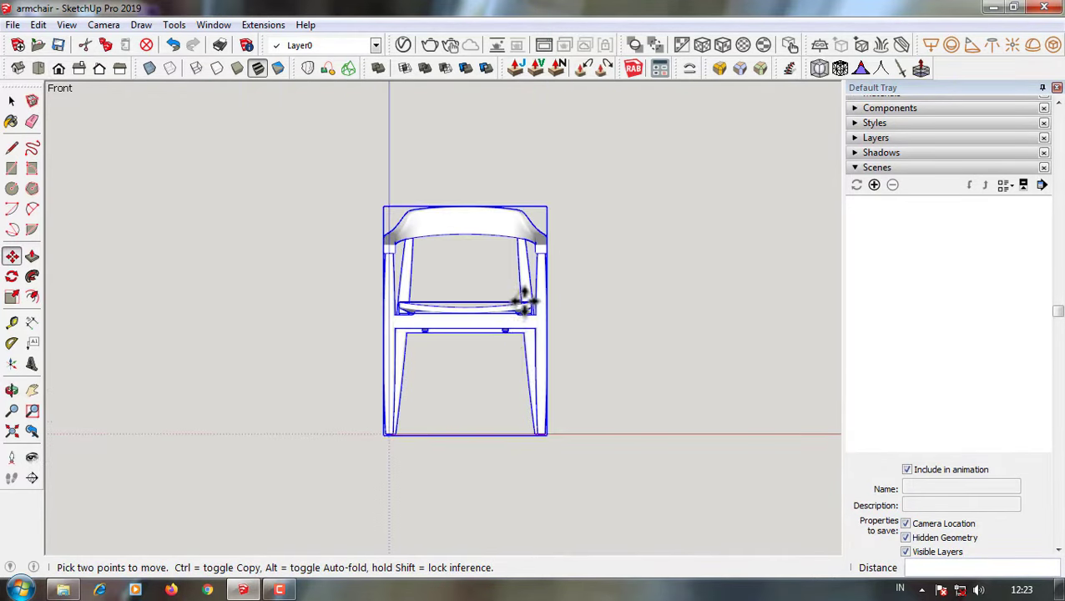
key("space")
scroll(461, 436, "up", 3)
left_click(461, 436)
scroll(442, 387, "up", 2)
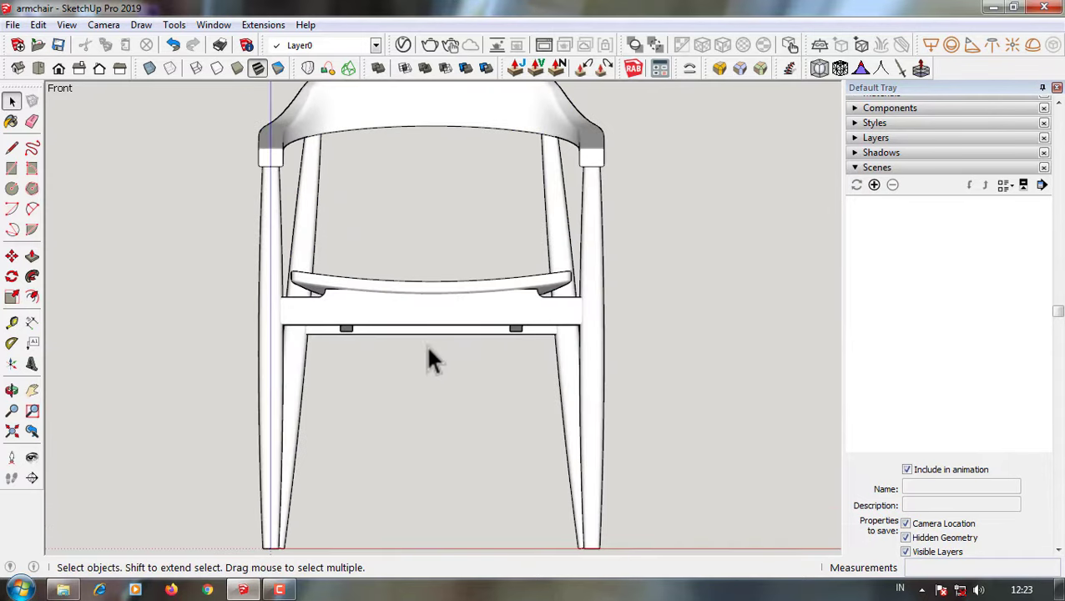
- Check the chair in the Right, Top and Iso standard views
scroll(428, 359, "down", 2)
scroll(446, 292, "up", 1)
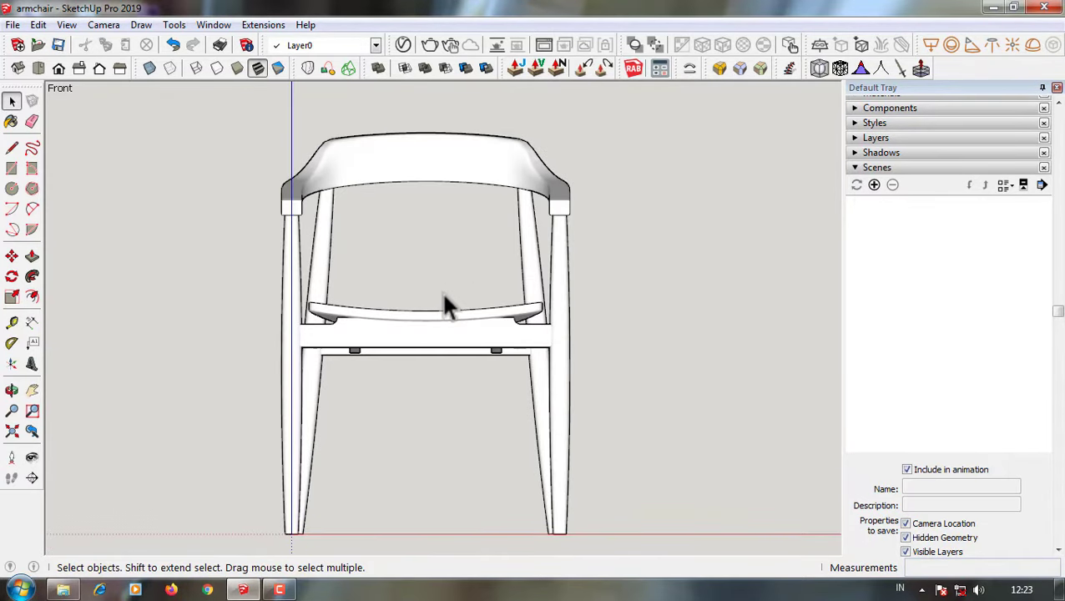
left_click(80, 69)
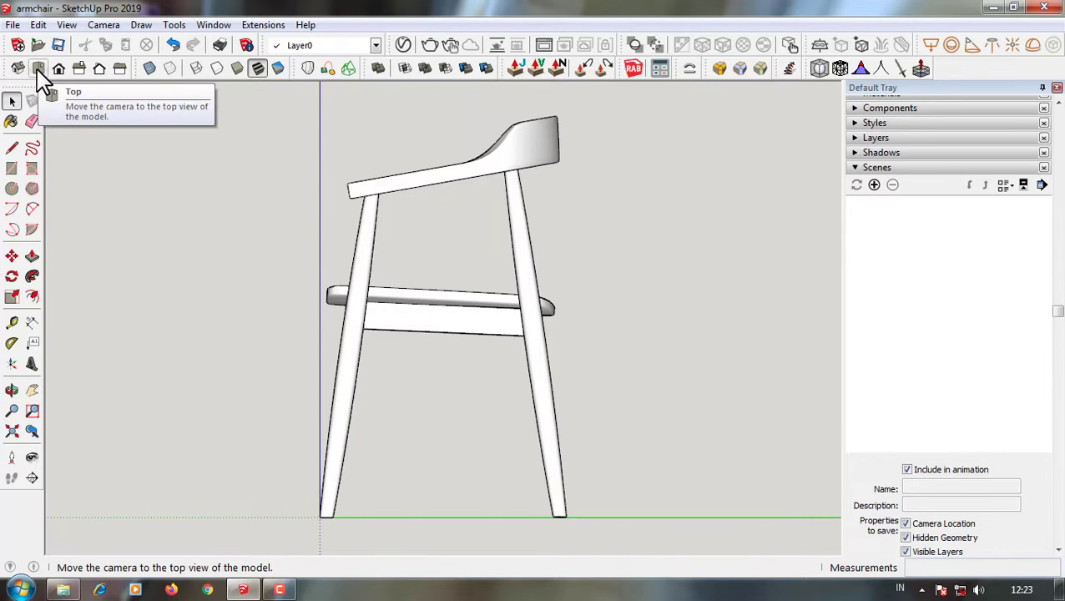
left_click(37, 69)
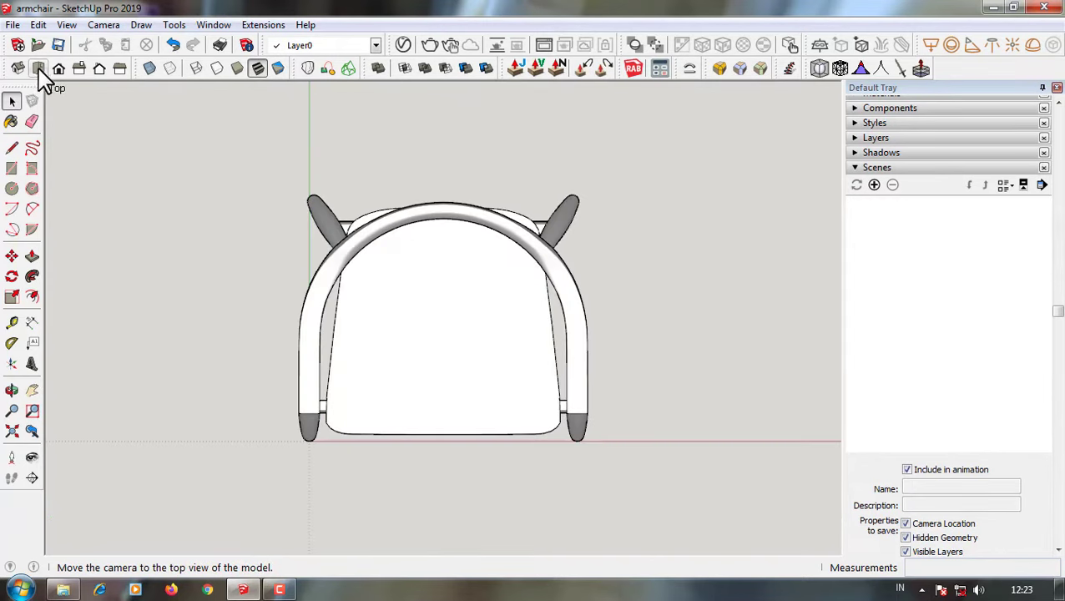
left_click(15, 68)
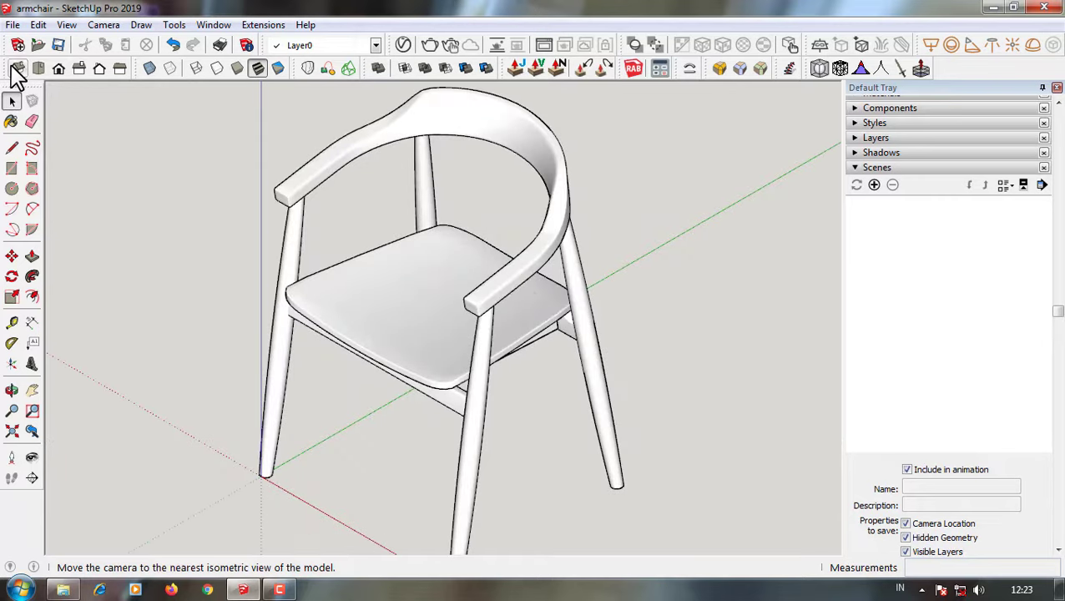
scroll(501, 367, "down", 1)
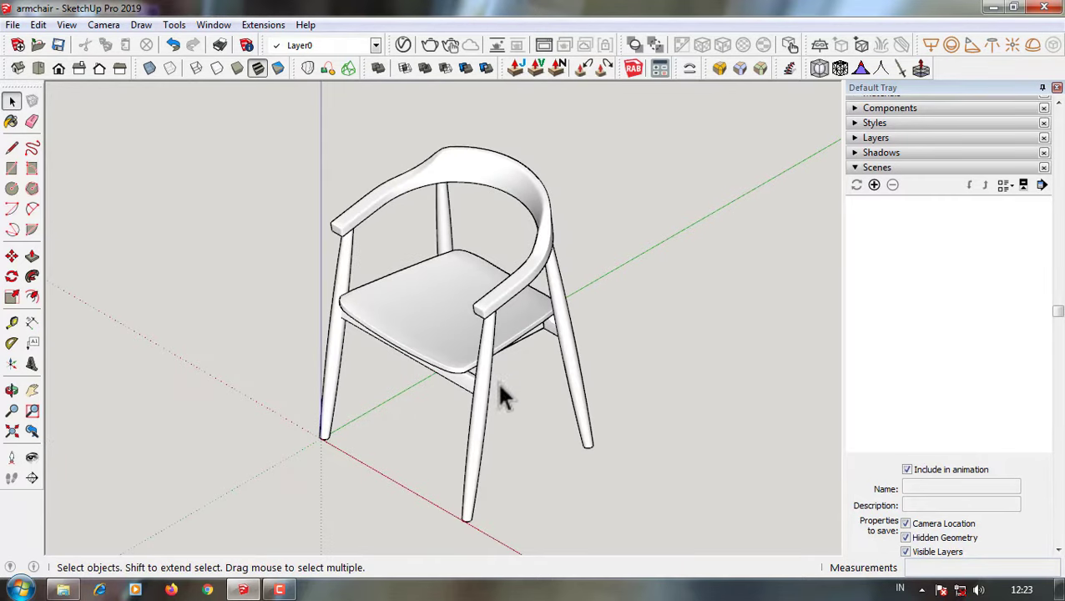
- Switch the camera to Perspective projection
left_click(104, 25)
left_click(147, 121)
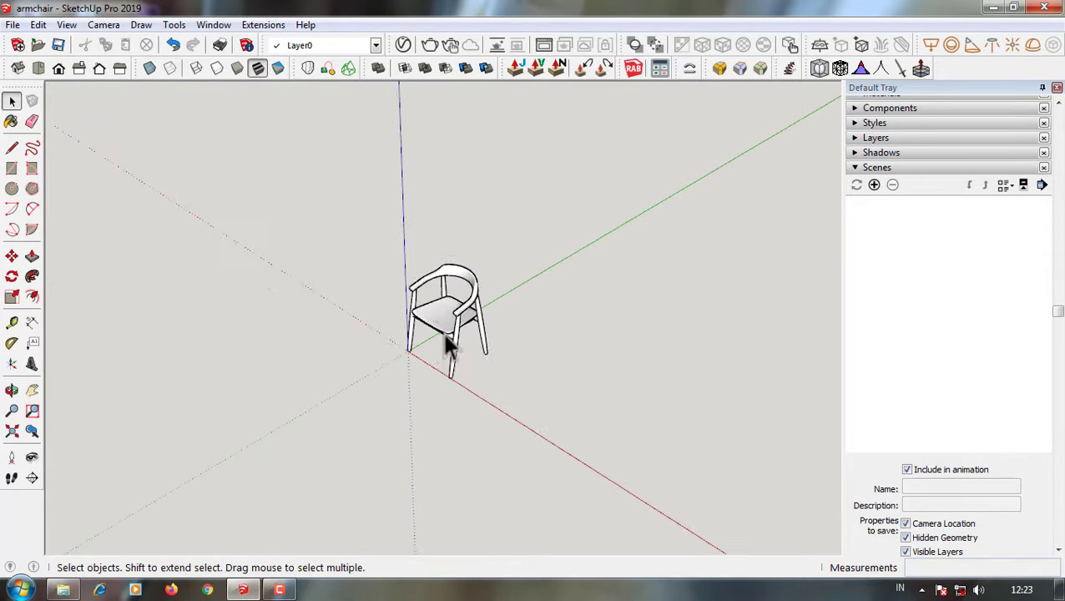
scroll(444, 334, "up", 5)
mouse_move(446, 280)
middle_mouse_down()
mouse_move(507, 254)
mouse_move(509, 266)
middle_mouse_up()
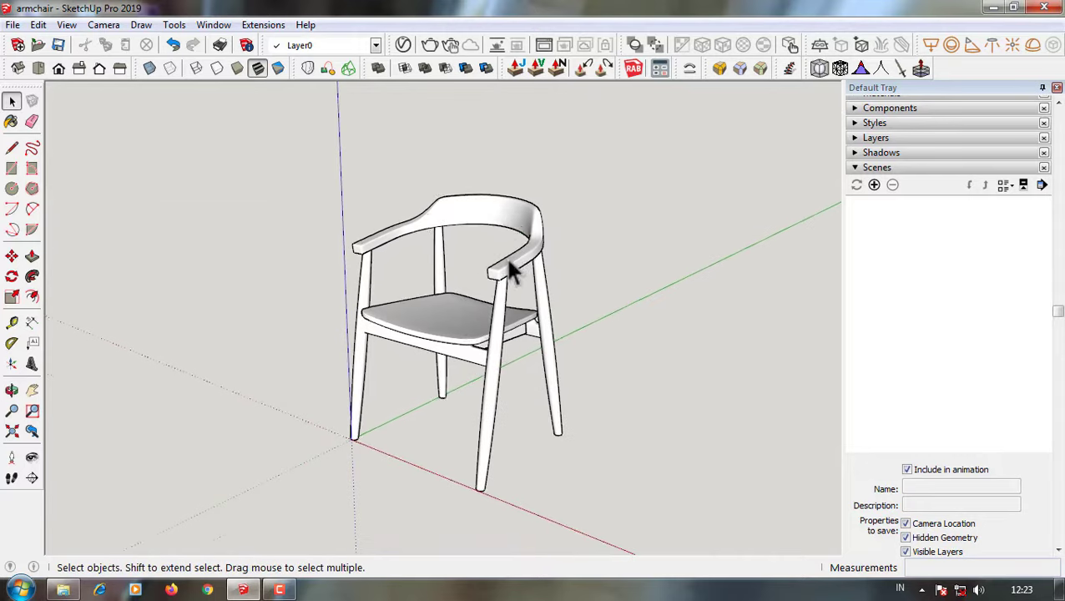
scroll(494, 311, "up", 3)
scroll(488, 388, "down", 2)
scroll(492, 402, "up", 2)
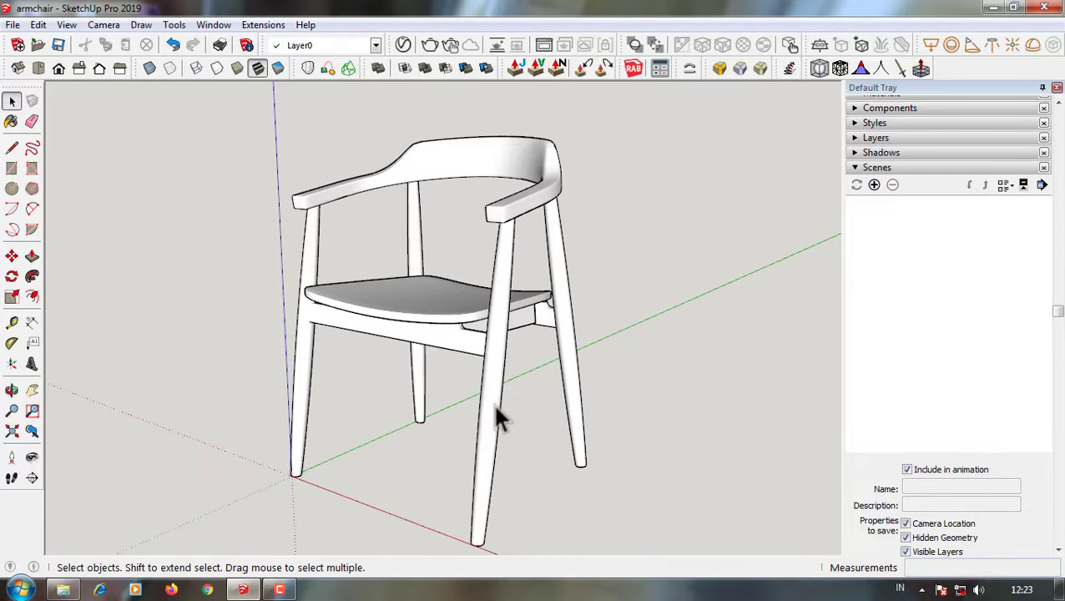
scroll(448, 361, "down", 2)
scroll(524, 430, "up", 2)
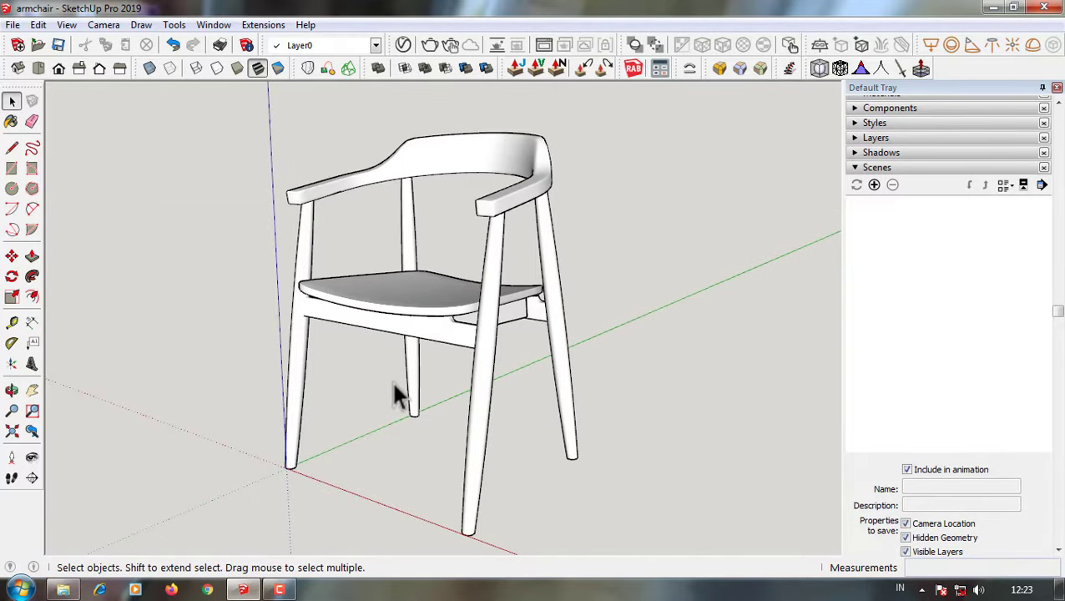
- Orbit around the chair to inspect it from rear-right, rear-left and front-right
mouse_move(392, 392)
middle_mouse_down()
mouse_move(404, 368)
mouse_move(675, 356)
mouse_move(501, 342)
middle_mouse_up()
mouse_move(329, 336)
middle_mouse_down()
mouse_move(475, 308)
mouse_move(559, 309)
mouse_move(290, 289)
mouse_move(606, 325)
middle_mouse_up()
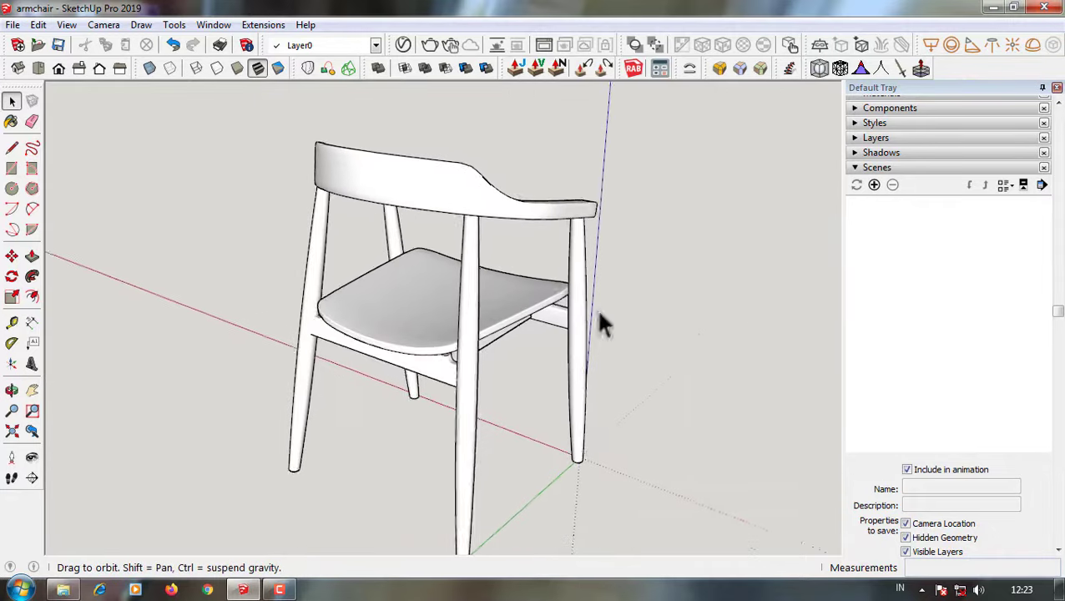
key("o")
mouse_move(606, 325)
left_mouse_down()
mouse_move(262, 286)
mouse_move(630, 290)
left_mouse_up()
mouse_move(630, 289)
middle_mouse_down()
mouse_move(319, 306)
mouse_move(523, 269)
mouse_move(463, 237)
mouse_move(325, 208)
mouse_move(518, 261)
mouse_move(317, 278)
mouse_move(578, 235)
mouse_move(308, 195)
mouse_move(552, 221)
middle_mouse_up()
mouse_move(613, 266)
middle_mouse_down()
mouse_move(535, 275)
mouse_move(364, 233)
mouse_move(554, 238)
mouse_move(482, 278)
mouse_move(378, 209)
mouse_move(437, 202)
mouse_move(440, 242)
mouse_move(577, 195)
mouse_move(683, 269)
mouse_move(725, 356)
mouse_move(463, 266)
mouse_move(487, 308)
mouse_move(523, 252)
mouse_move(459, 257)
mouse_move(420, 341)
mouse_move(423, 322)
mouse_move(404, 337)
middle_mouse_up()
scroll(428, 266, "down", 2)
scroll(487, 309, "down", 1)
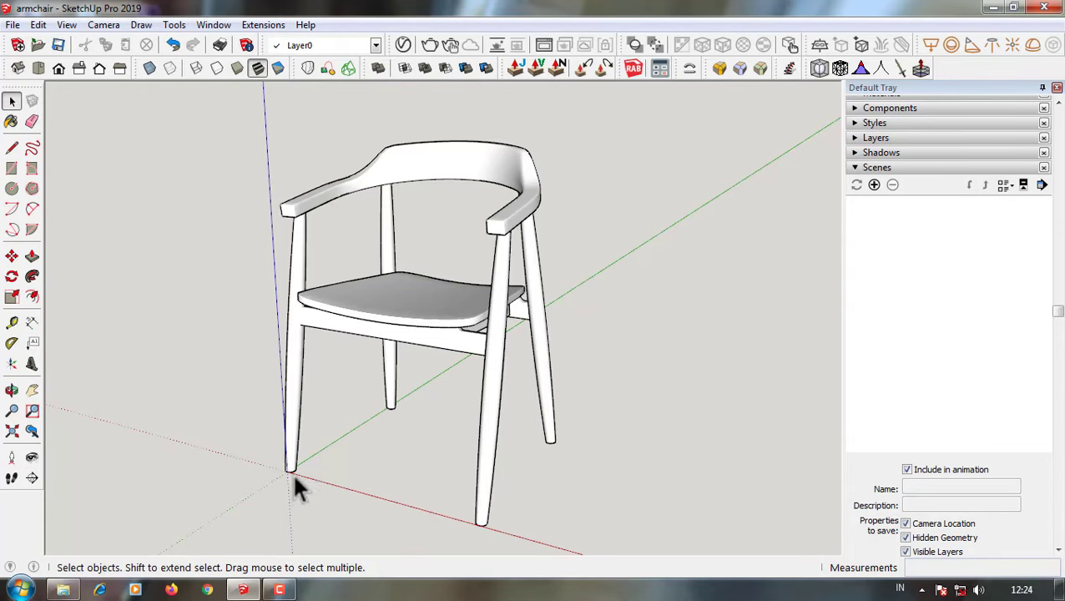
left_click(282, 590)
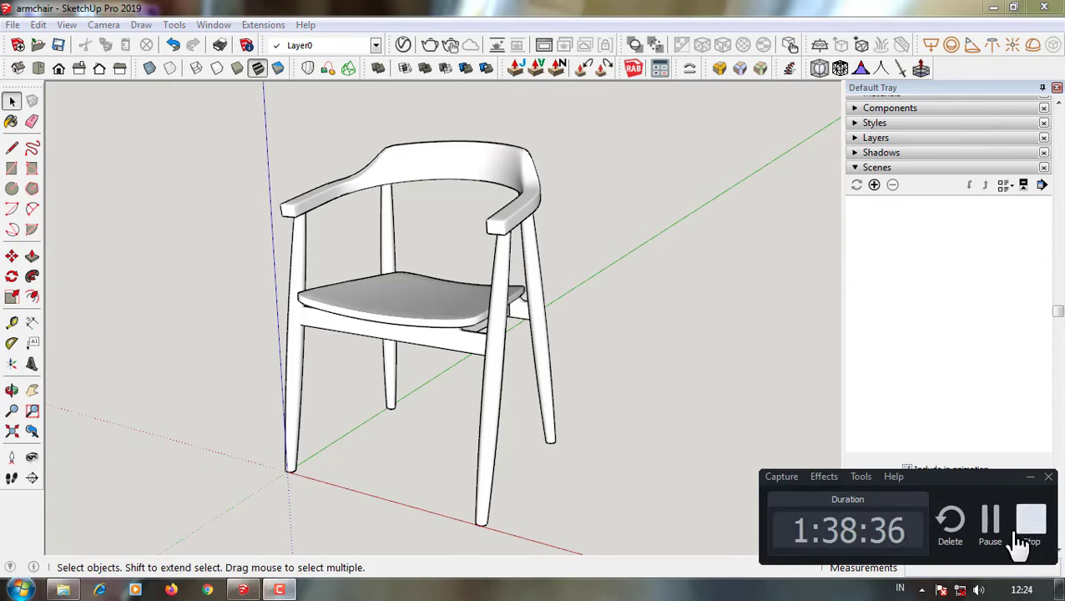